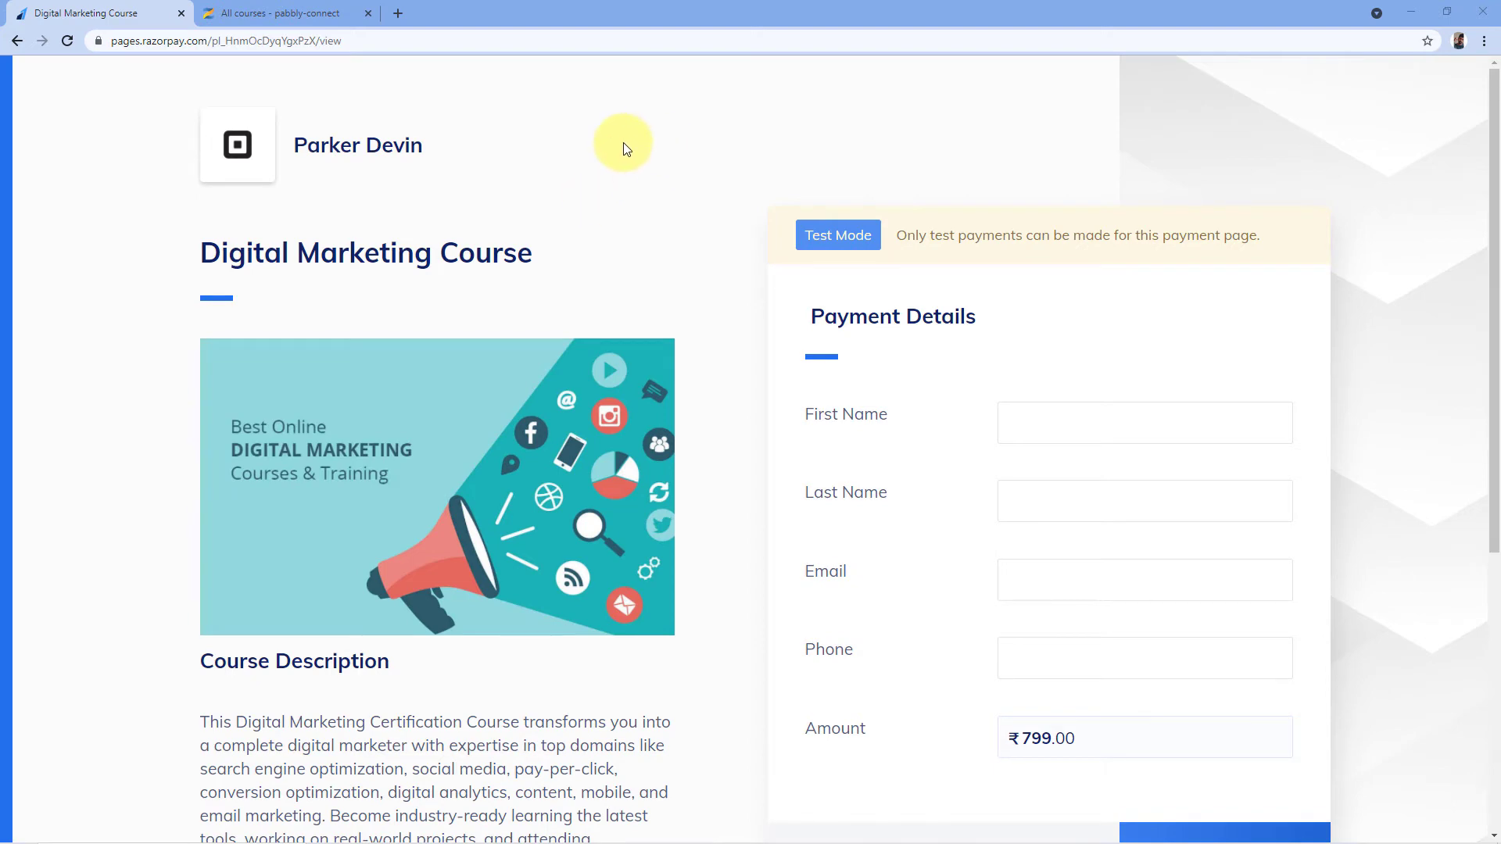
Check the Digital Marketing Course overview in New Zenler, then return to the Razorpay payment page
scroll(623, 148, "down", 2)
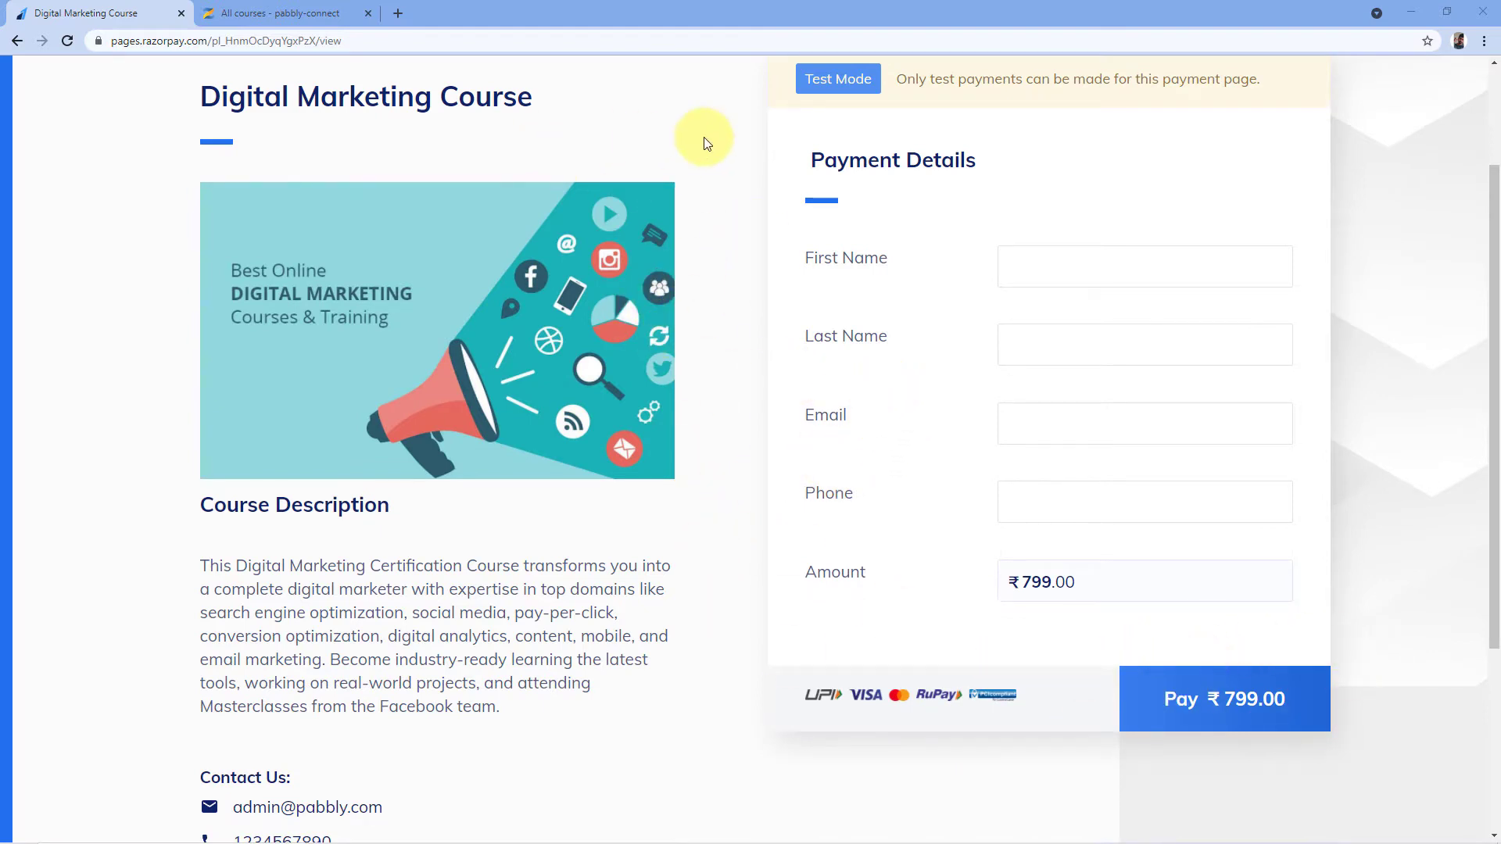
left_click(296, 14)
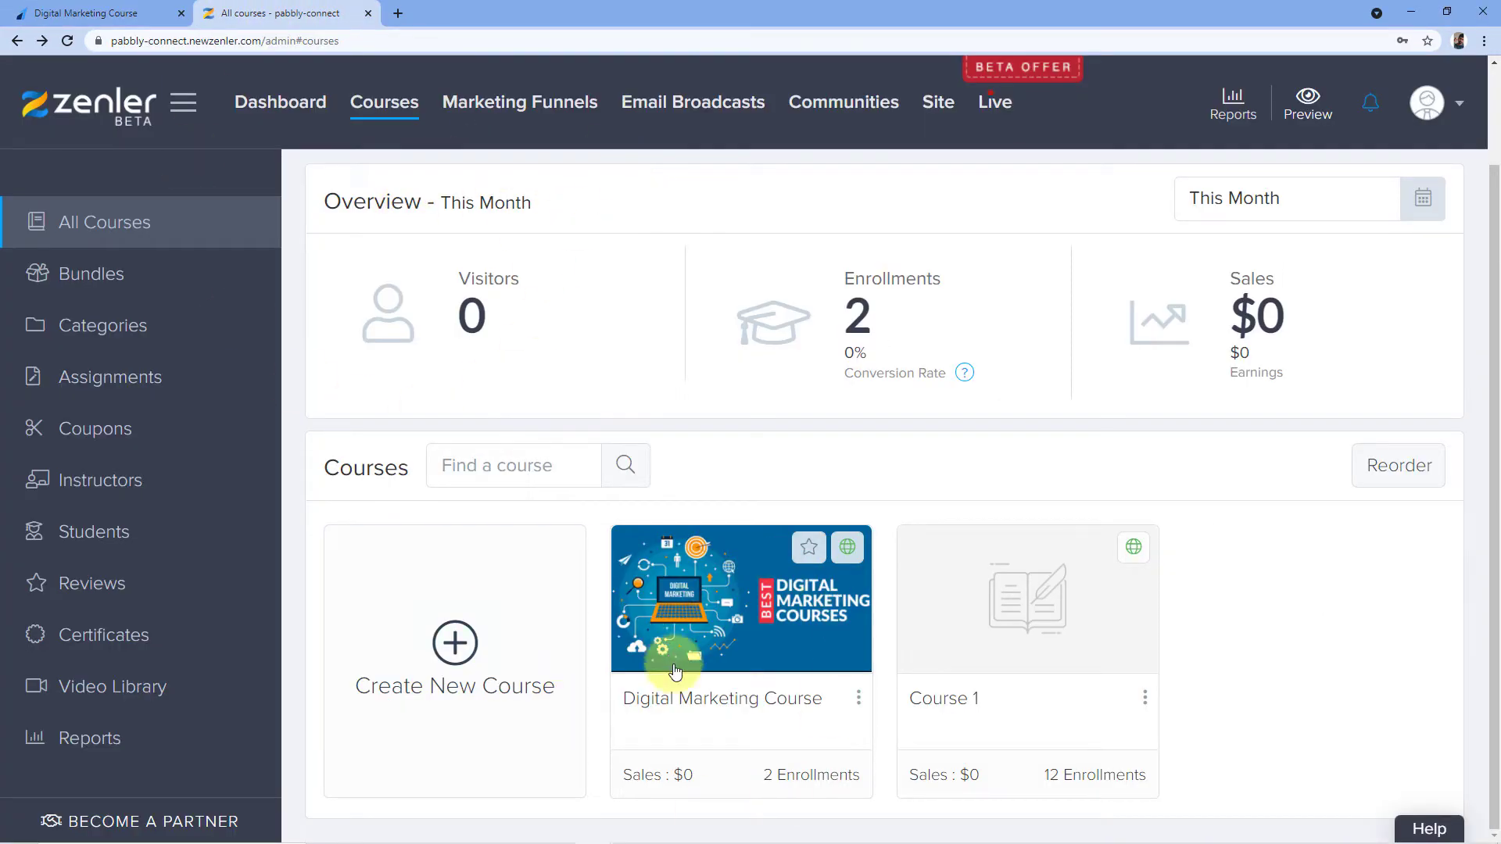
left_click(732, 706)
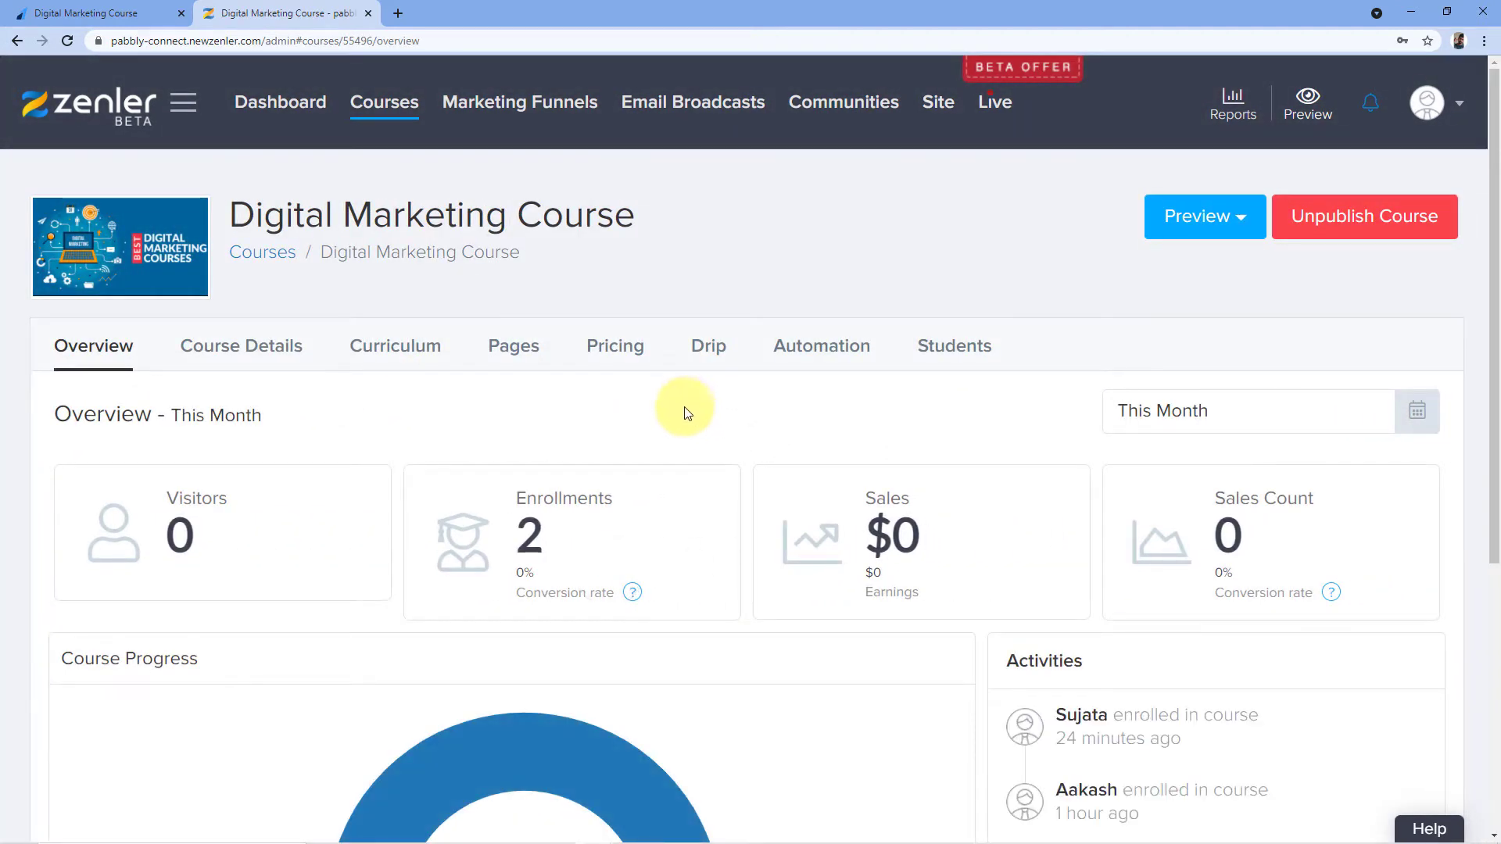
left_click(82, 13)
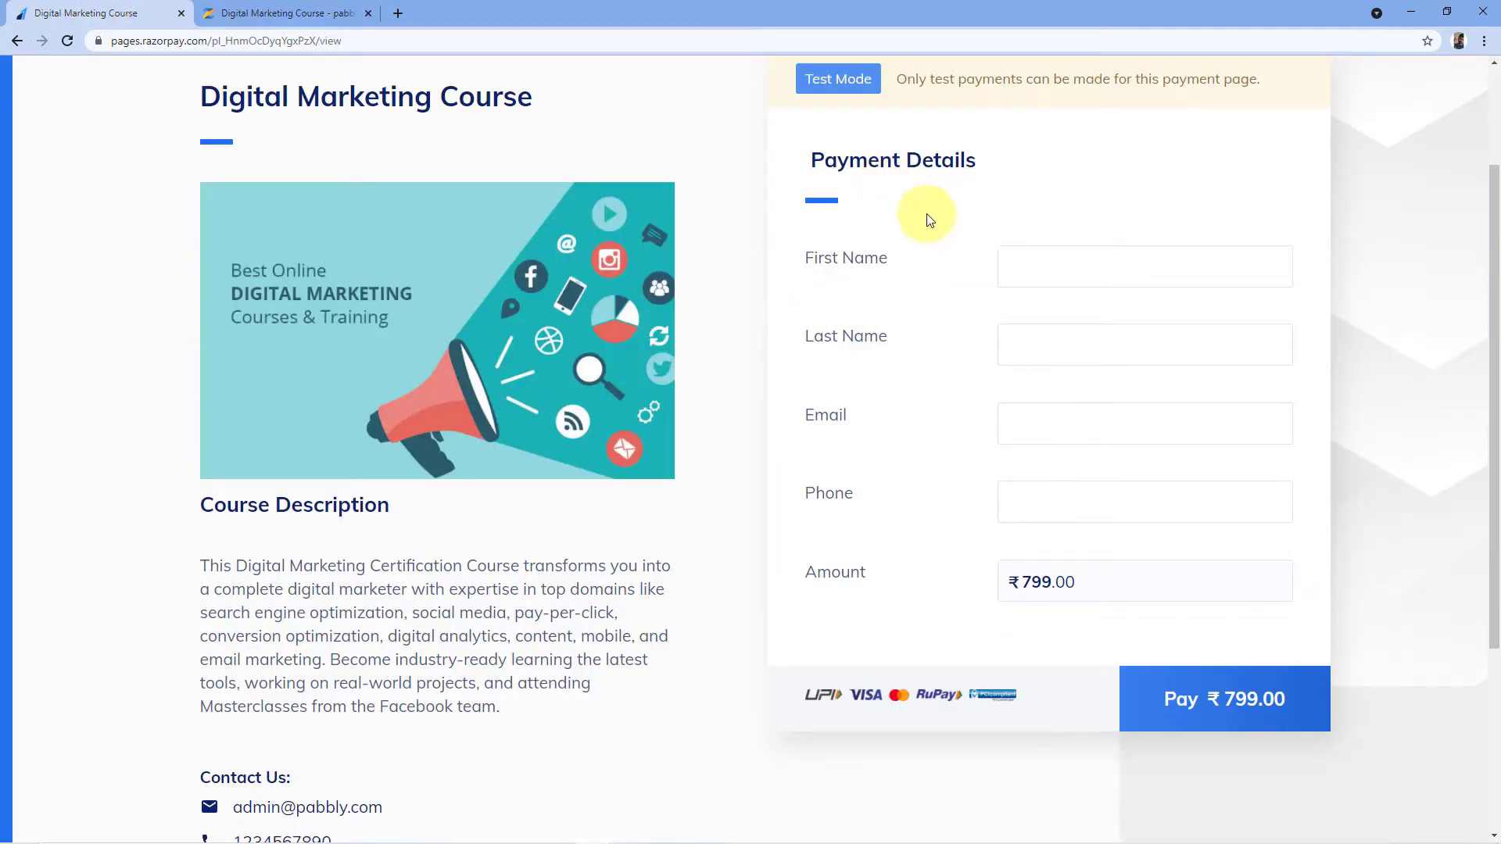
Enter the buyer's first name, last name, e-mail address and phone number in Payment Details
scroll(921, 297, "up", 1)
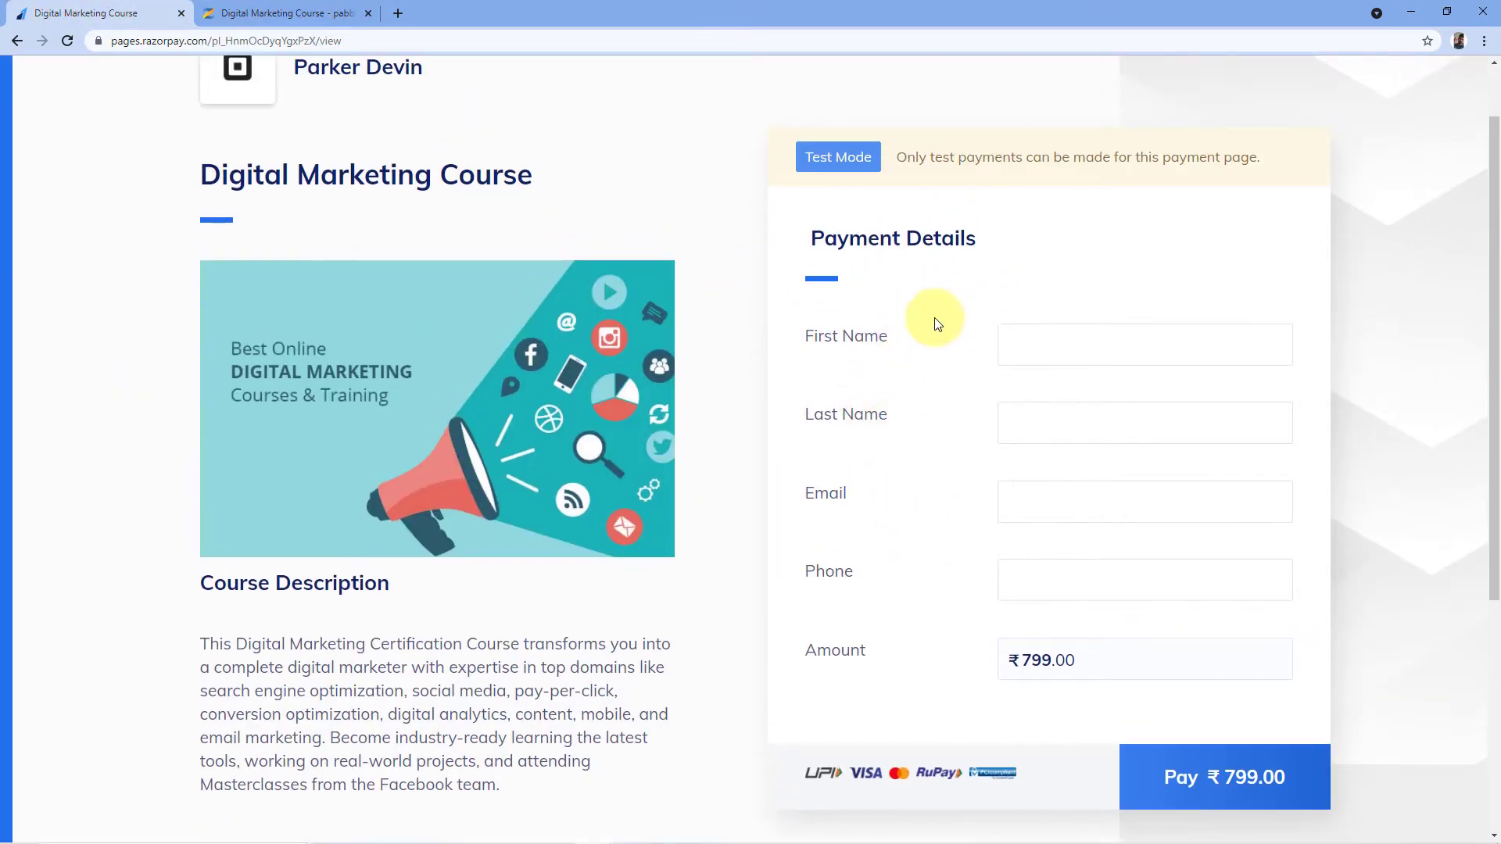
key("Tab")
key("Tab")
key("Tab")
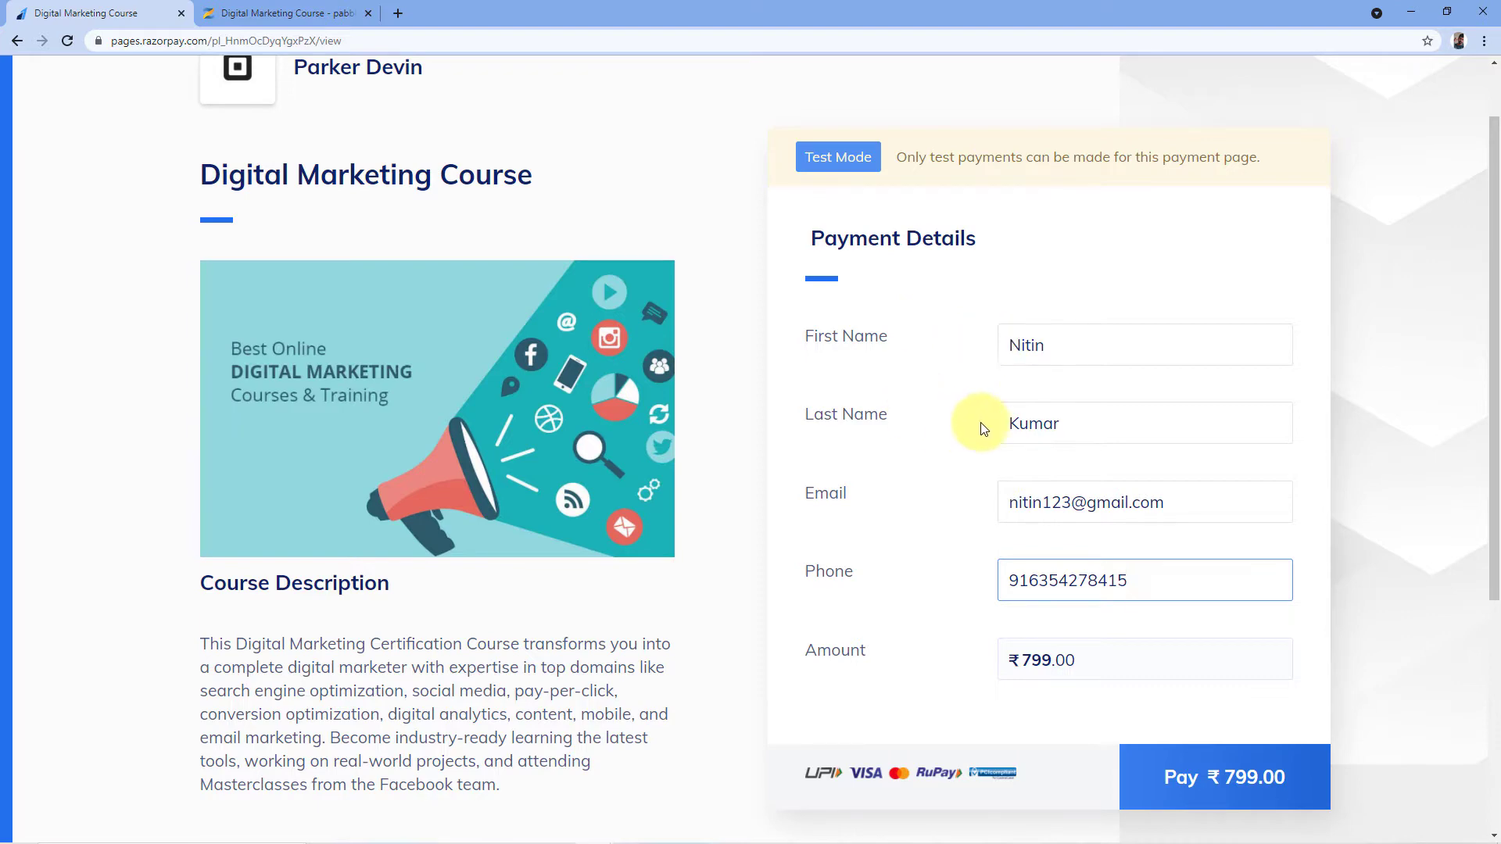
scroll(938, 442, "down", 1)
scroll(938, 443, "down", 3)
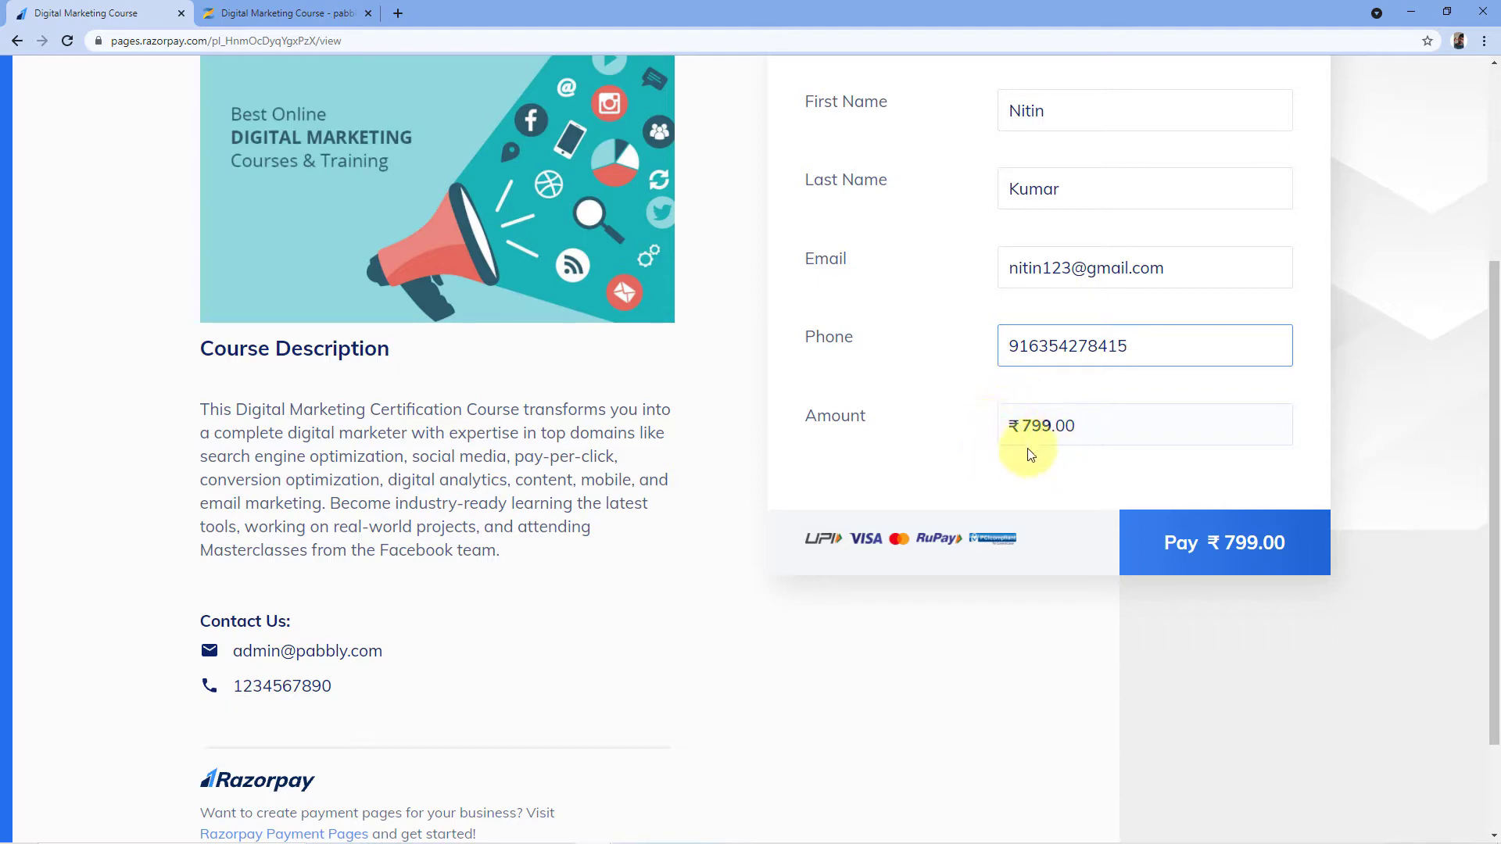
Start the ₹799.00 checkout, pay by Card, and turn off remembering the card
left_click(1208, 539)
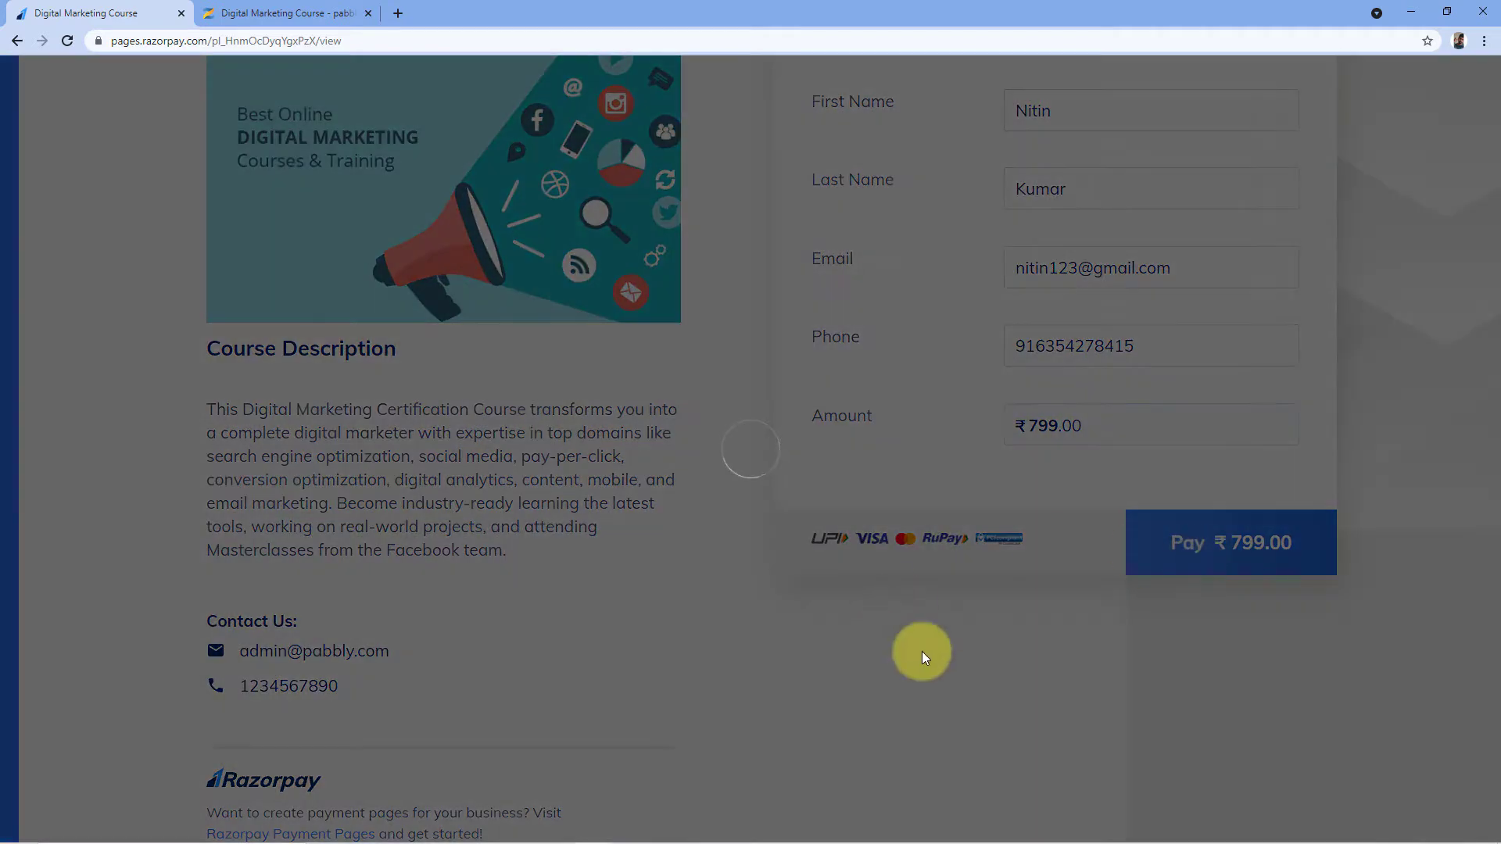
scroll(943, 550, "down", 3)
left_click(688, 478)
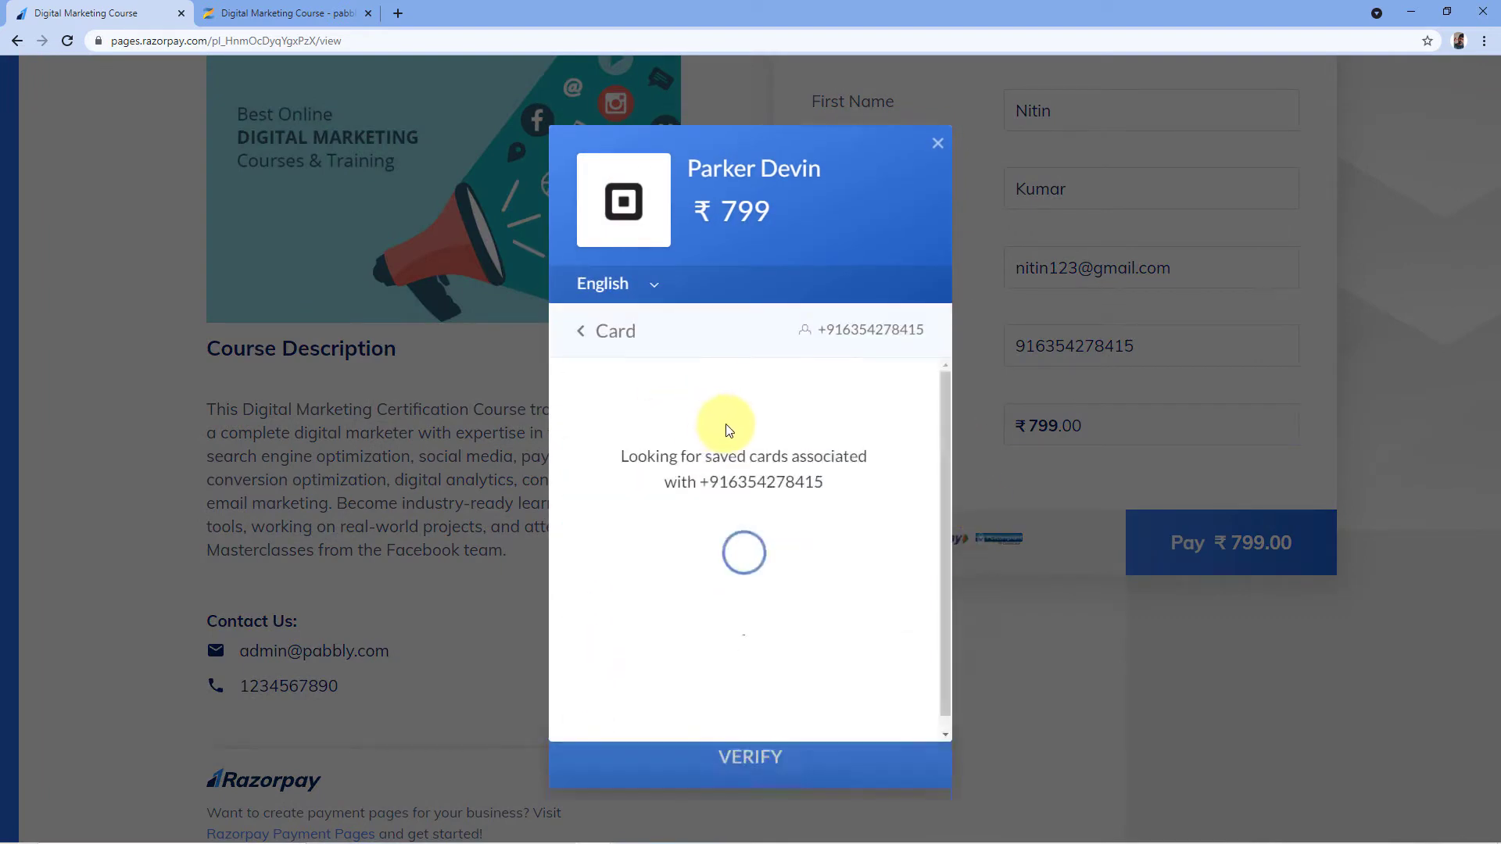
left_click(588, 568)
Enter the test card number, expiry, holder name and CVV, pay, and mark the demo payment successful
left_click(597, 449)
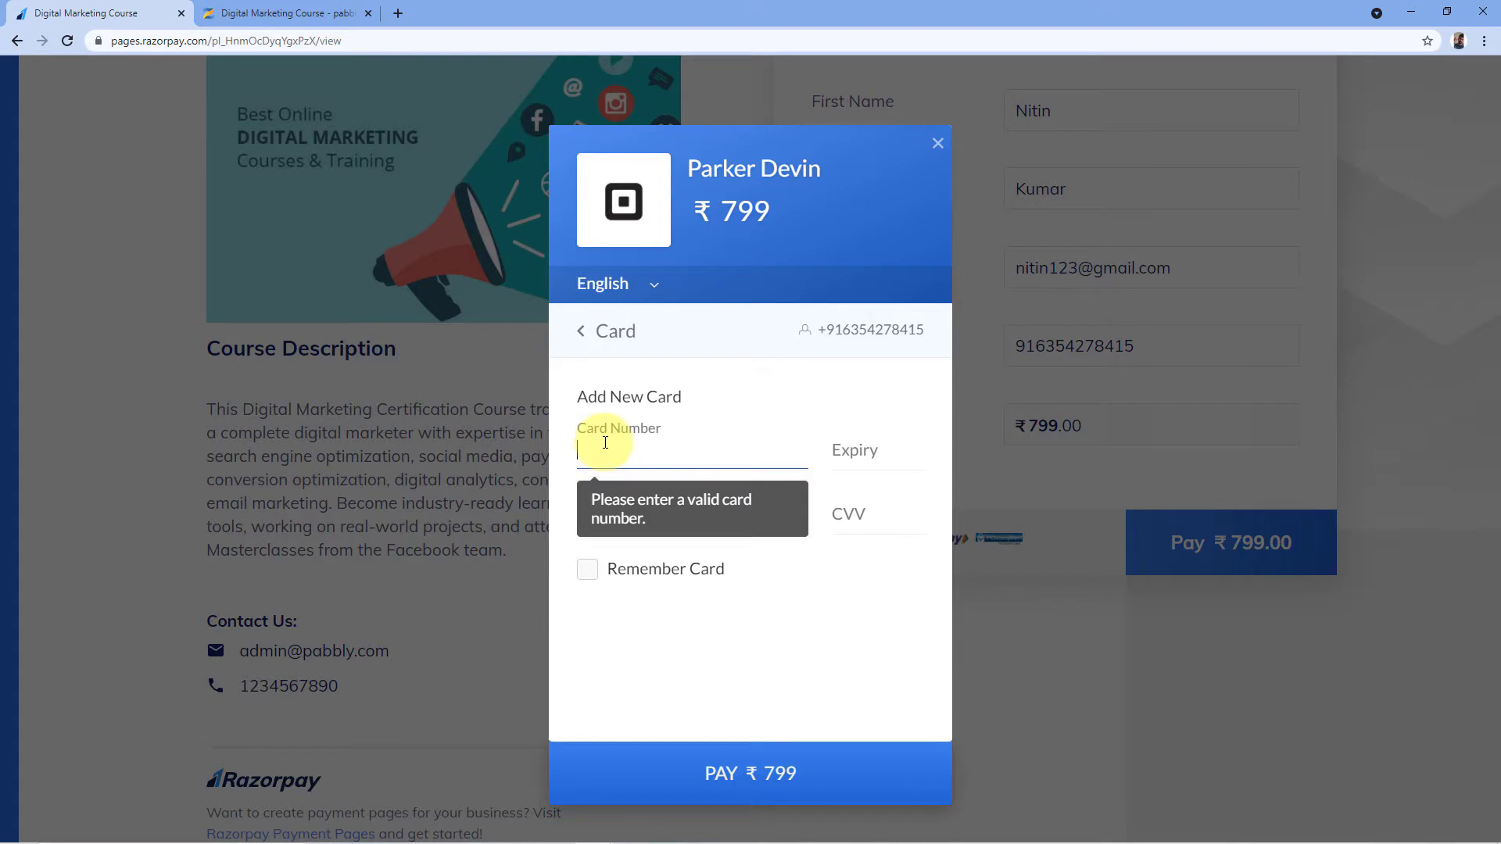
type("4111 1111 1111 11110232")
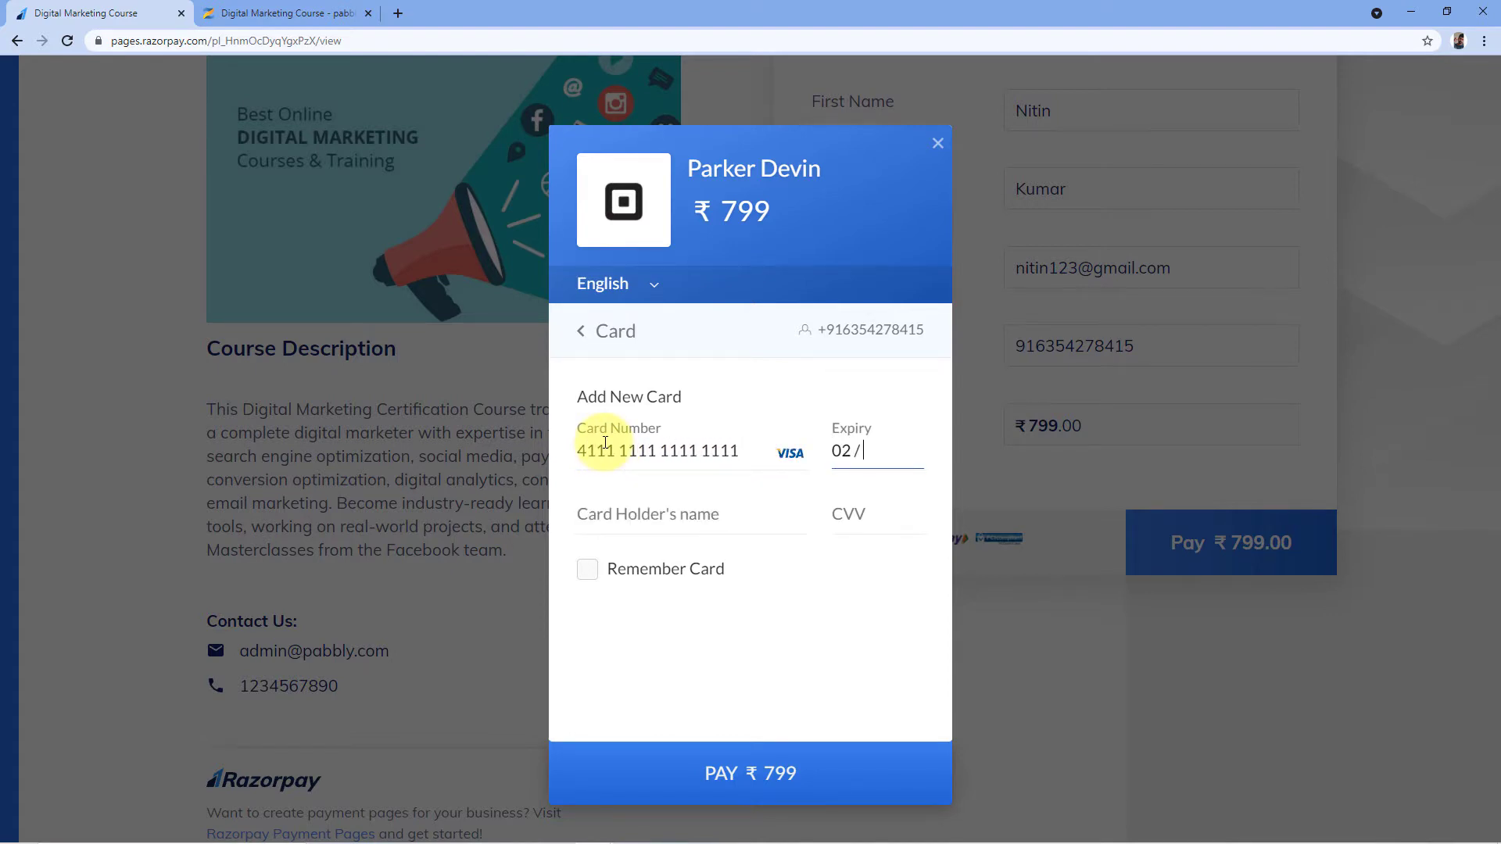
type("6")
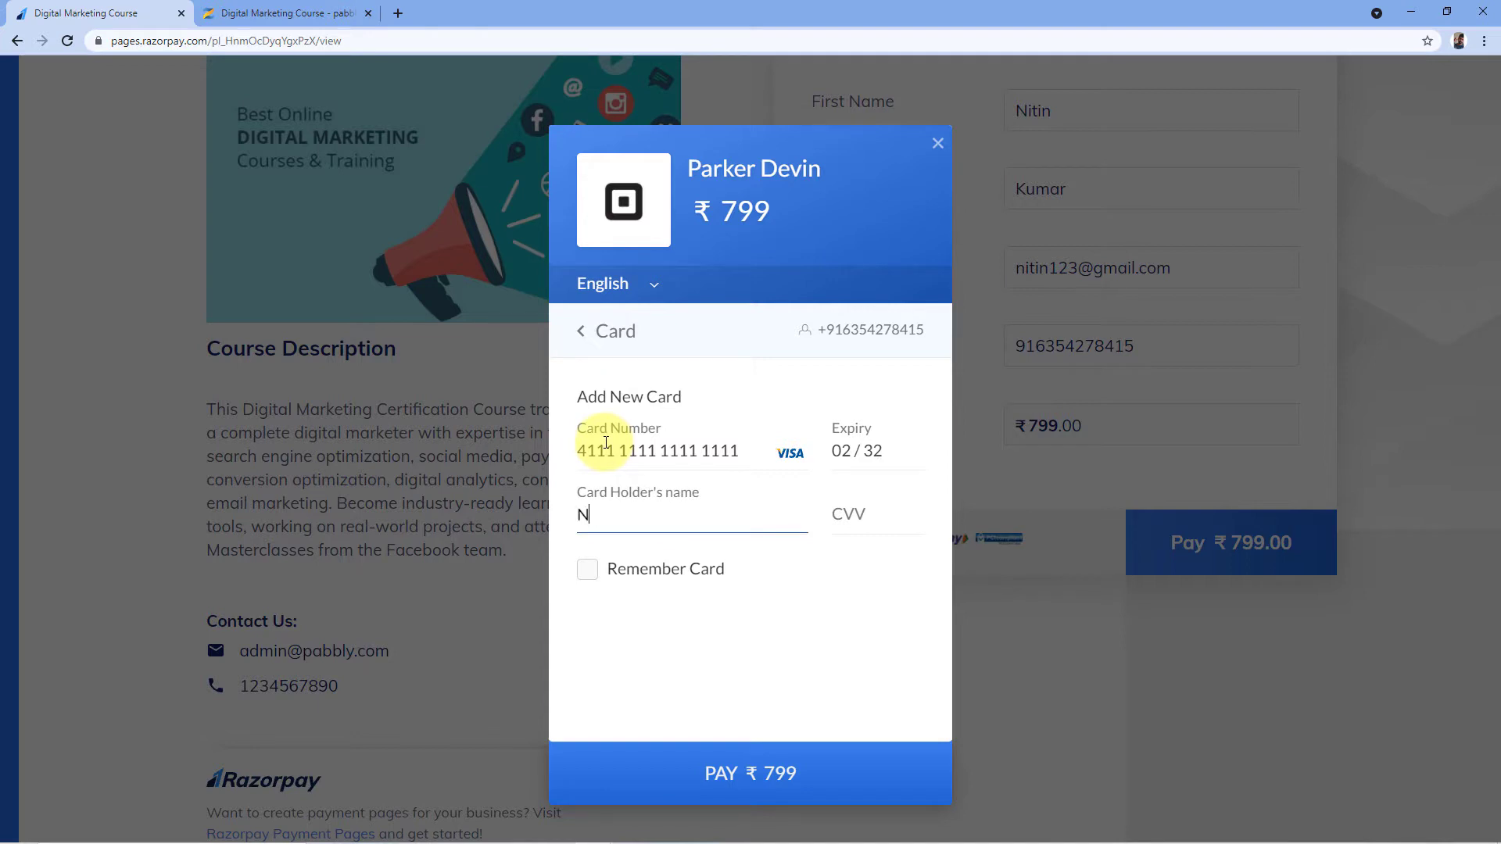
type("itin")
key("Tab")
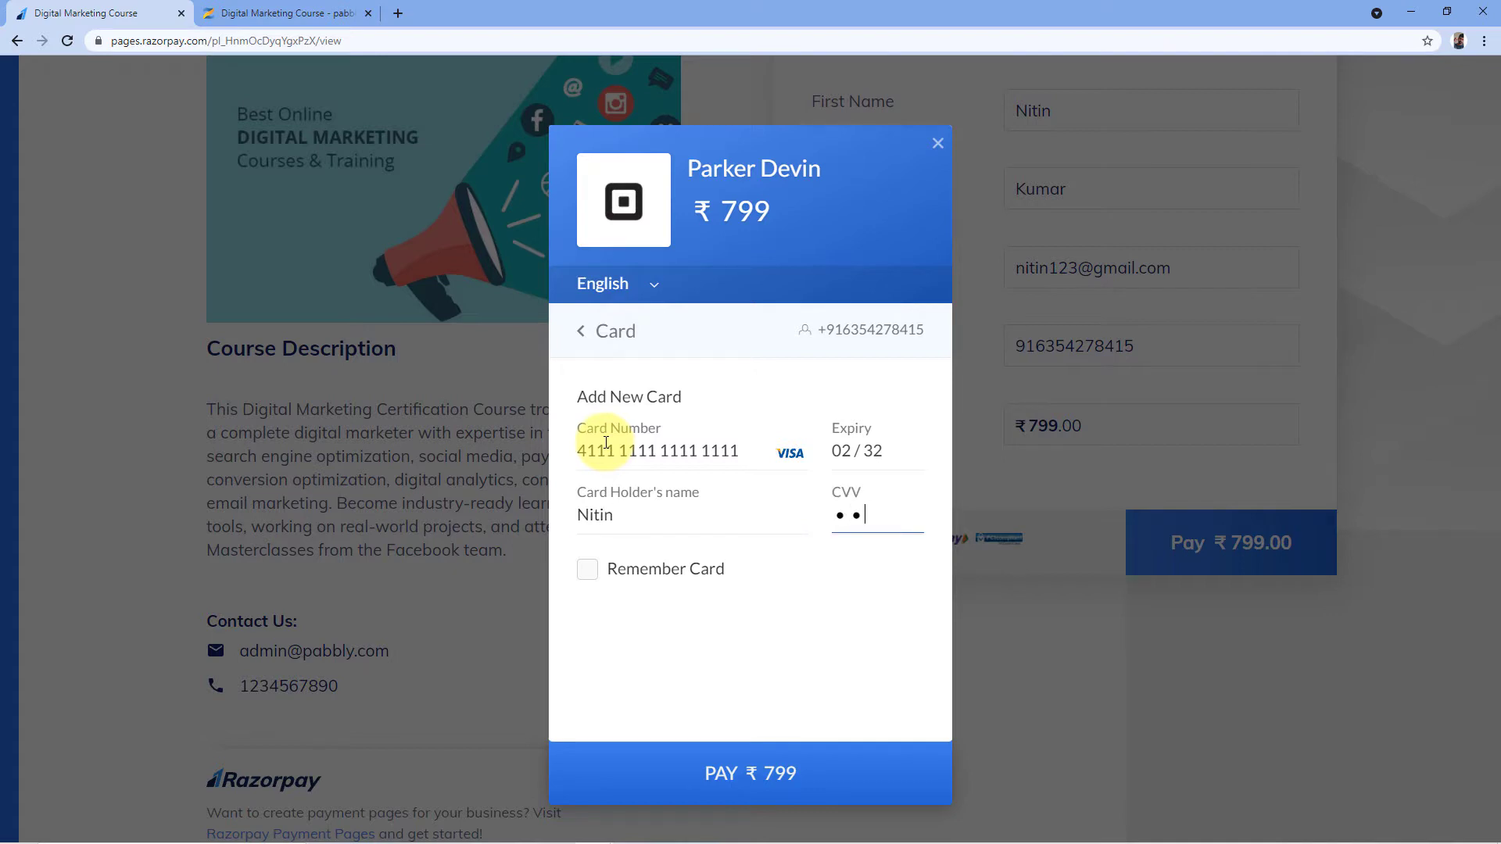
left_click(744, 772)
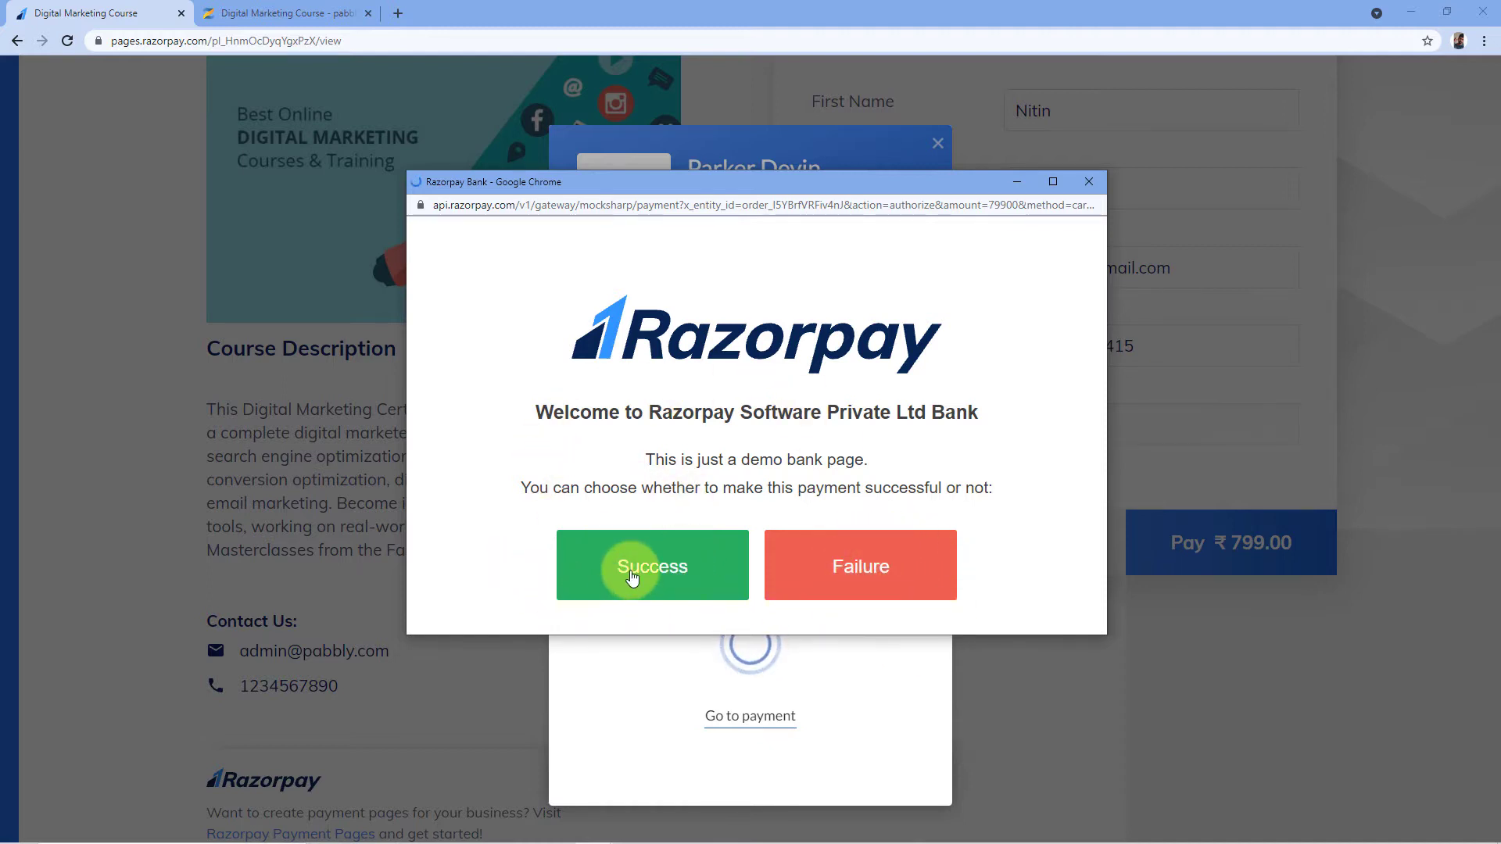
left_click(632, 577)
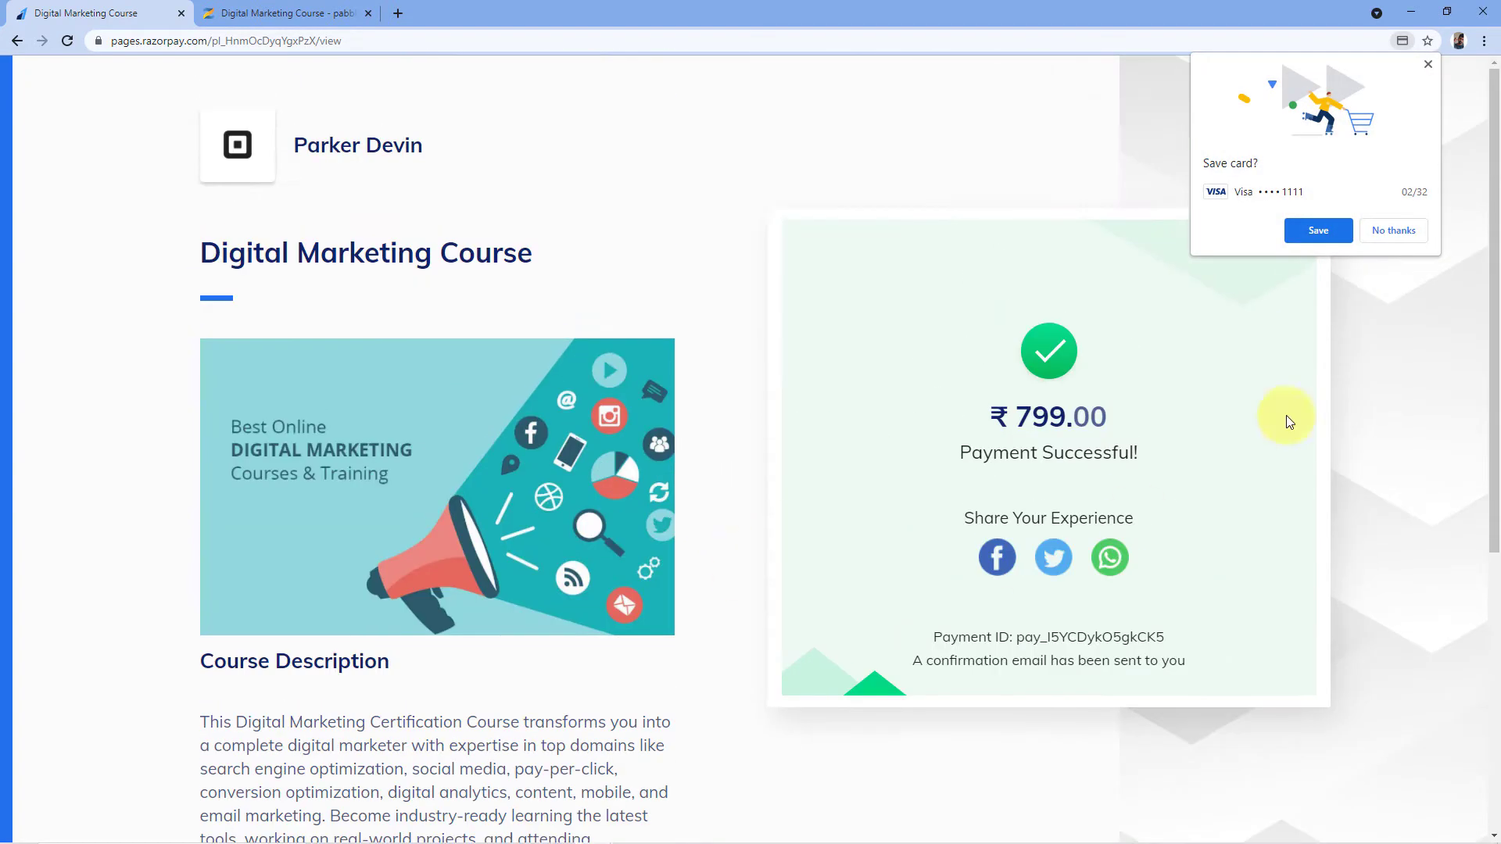
Decline Chrome's Save card prompt and go back to the Zenler course overview
left_click(1400, 228)
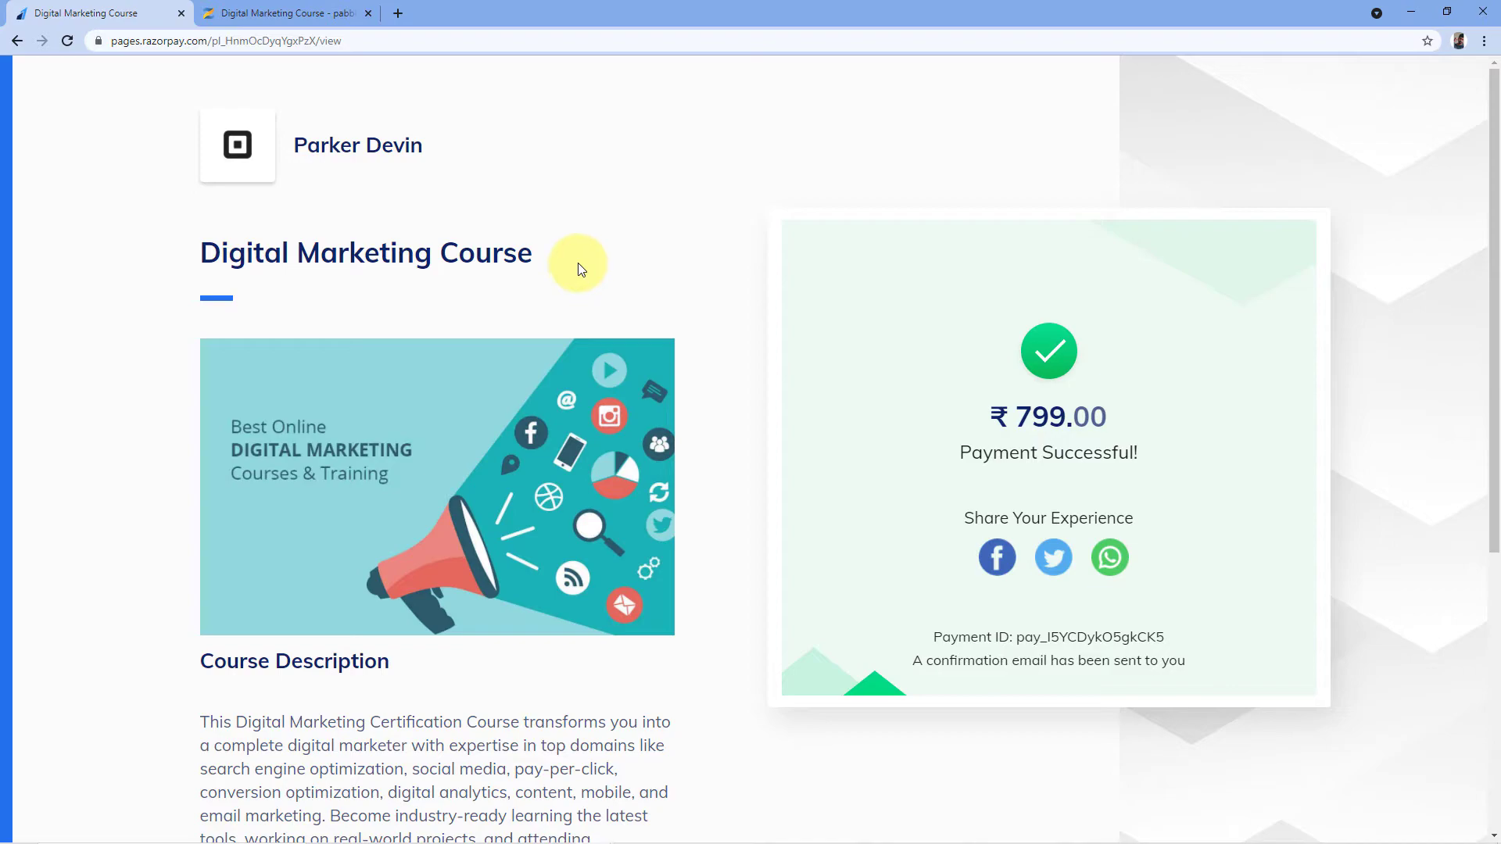
left_click(309, 13)
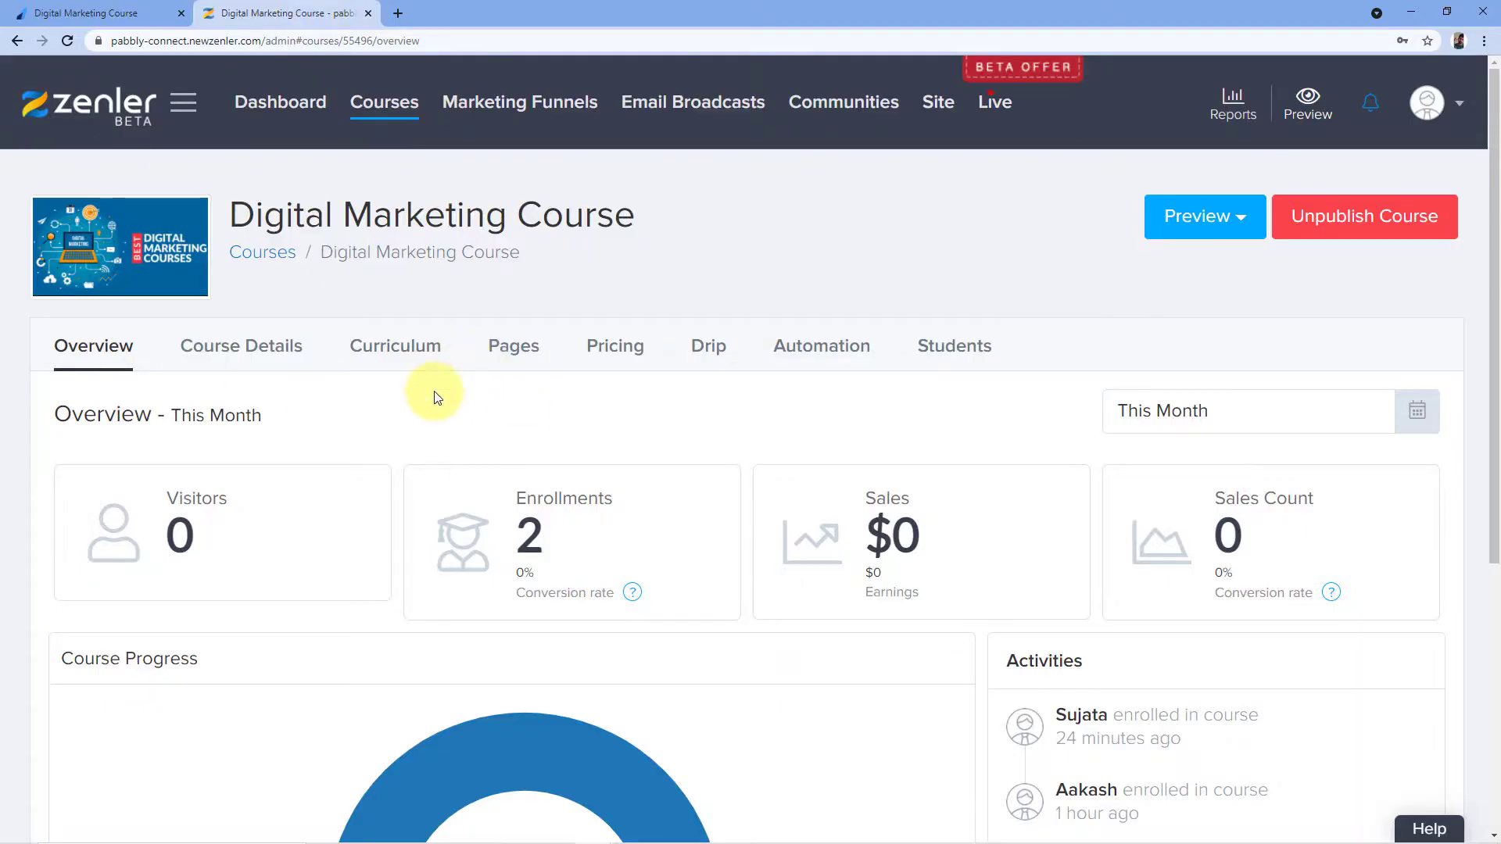
Reload the Digital Marketing Course overview to show 3 enrollments and the new activity
scroll(429, 392, "down", 1)
scroll(446, 302, "up", 1)
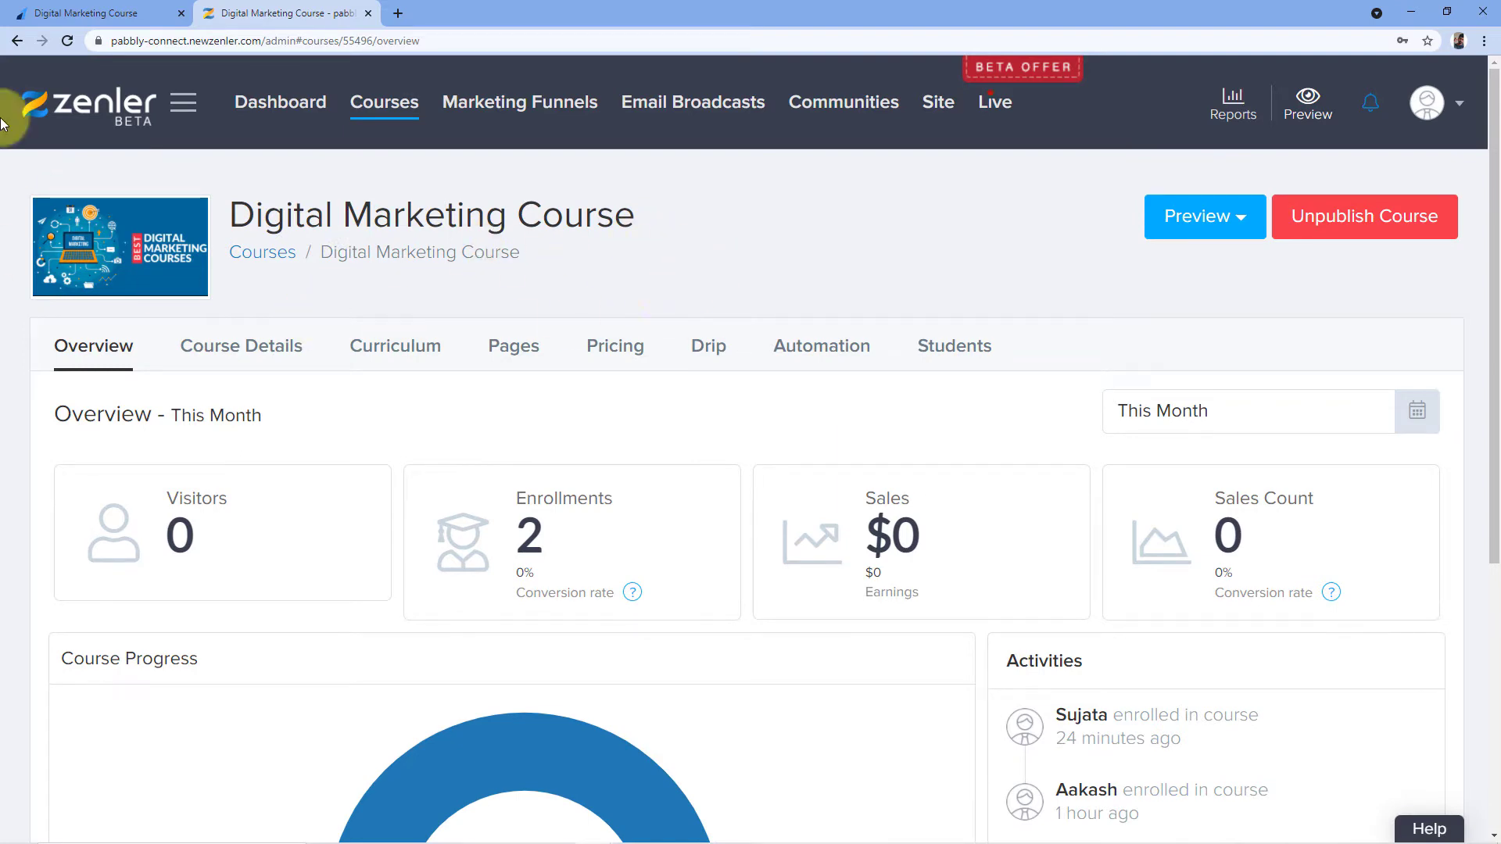
left_click(68, 39)
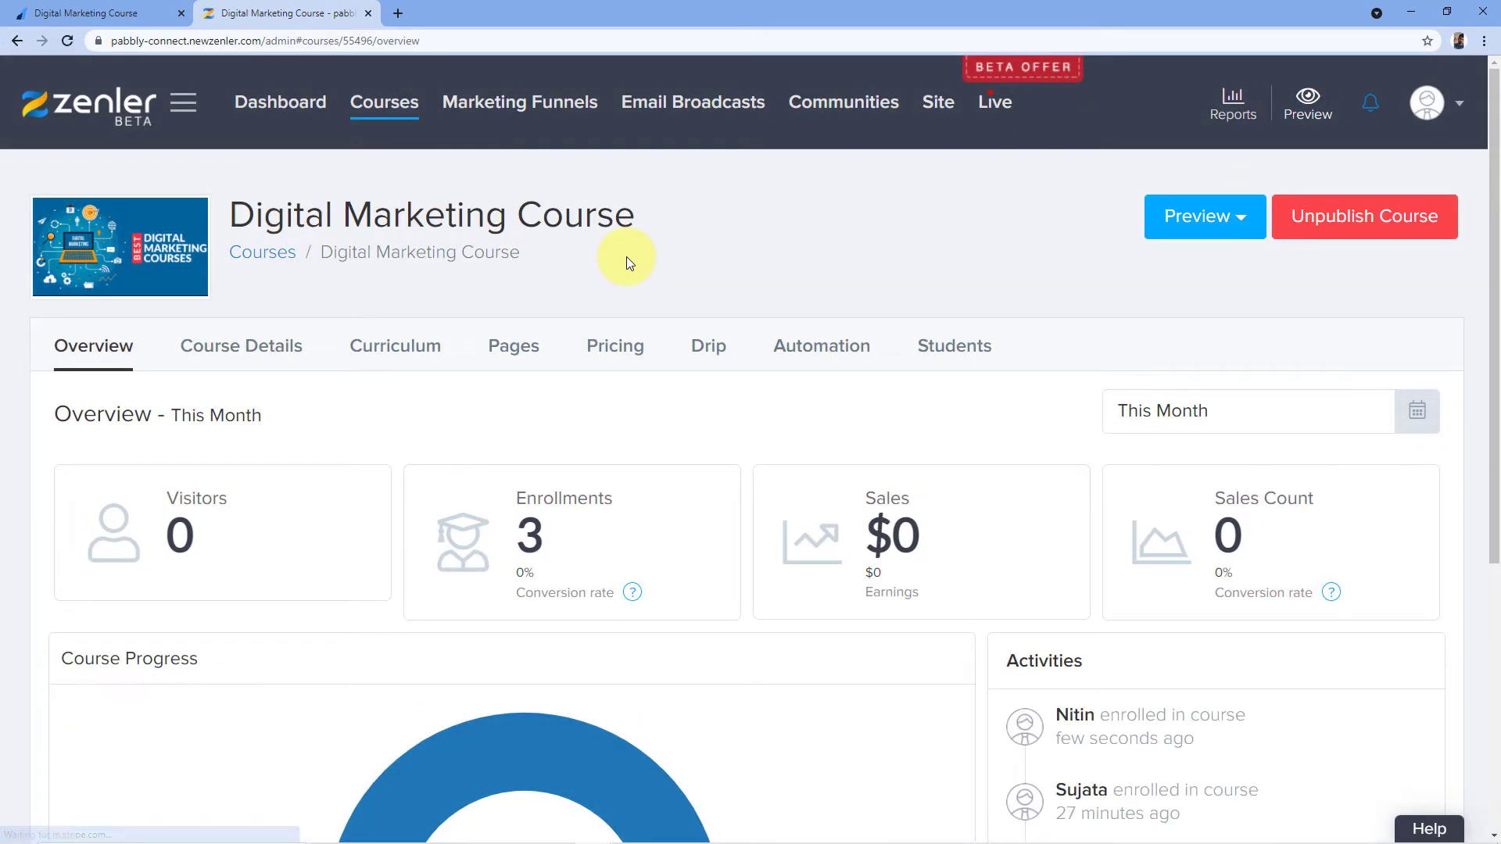
scroll(625, 256, "down", 2)
scroll(626, 237, "down", 2)
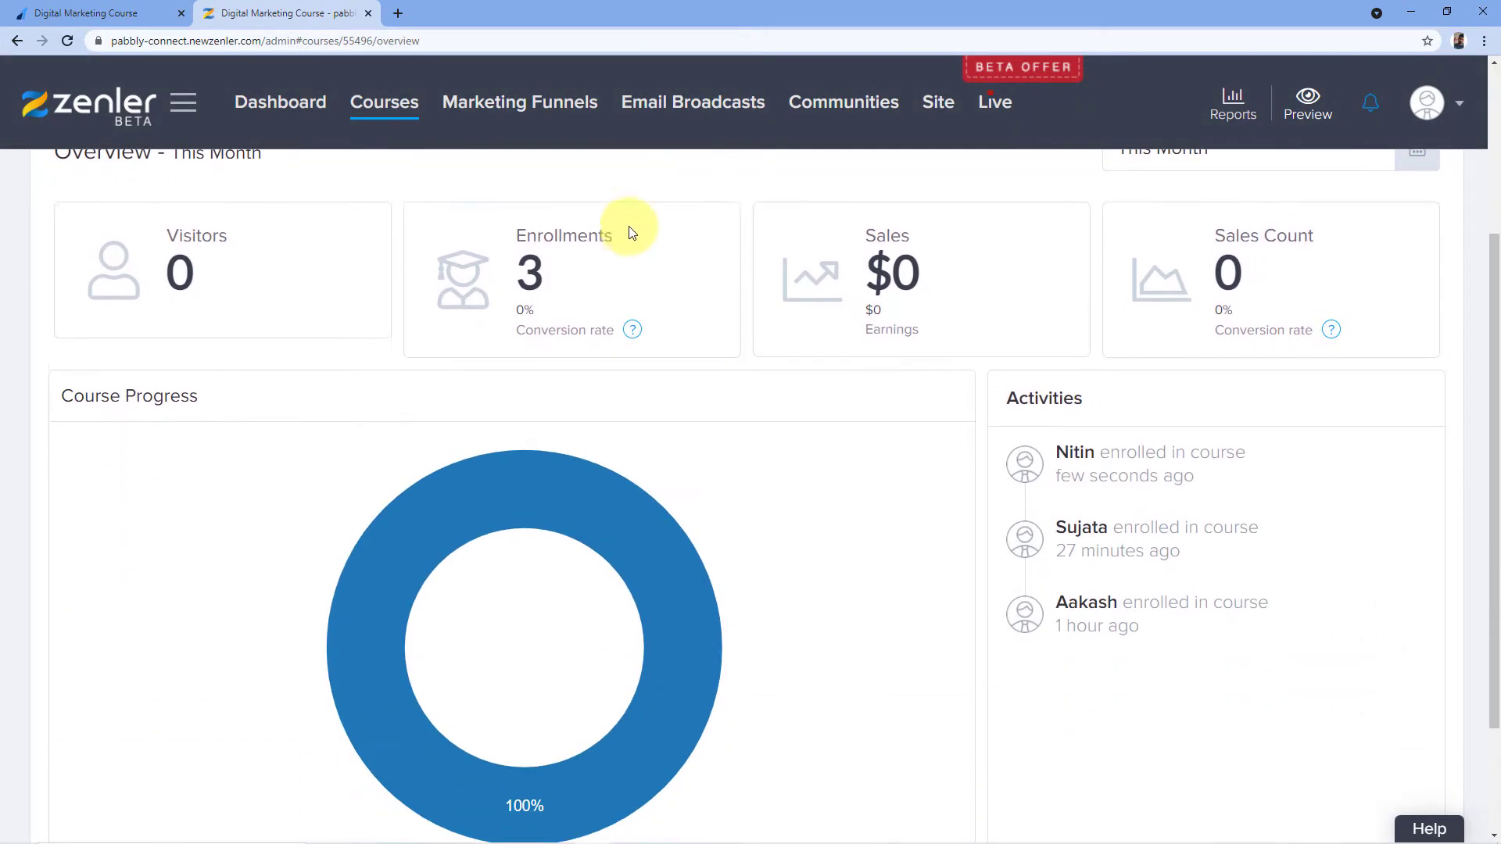
scroll(636, 235, "up", 2)
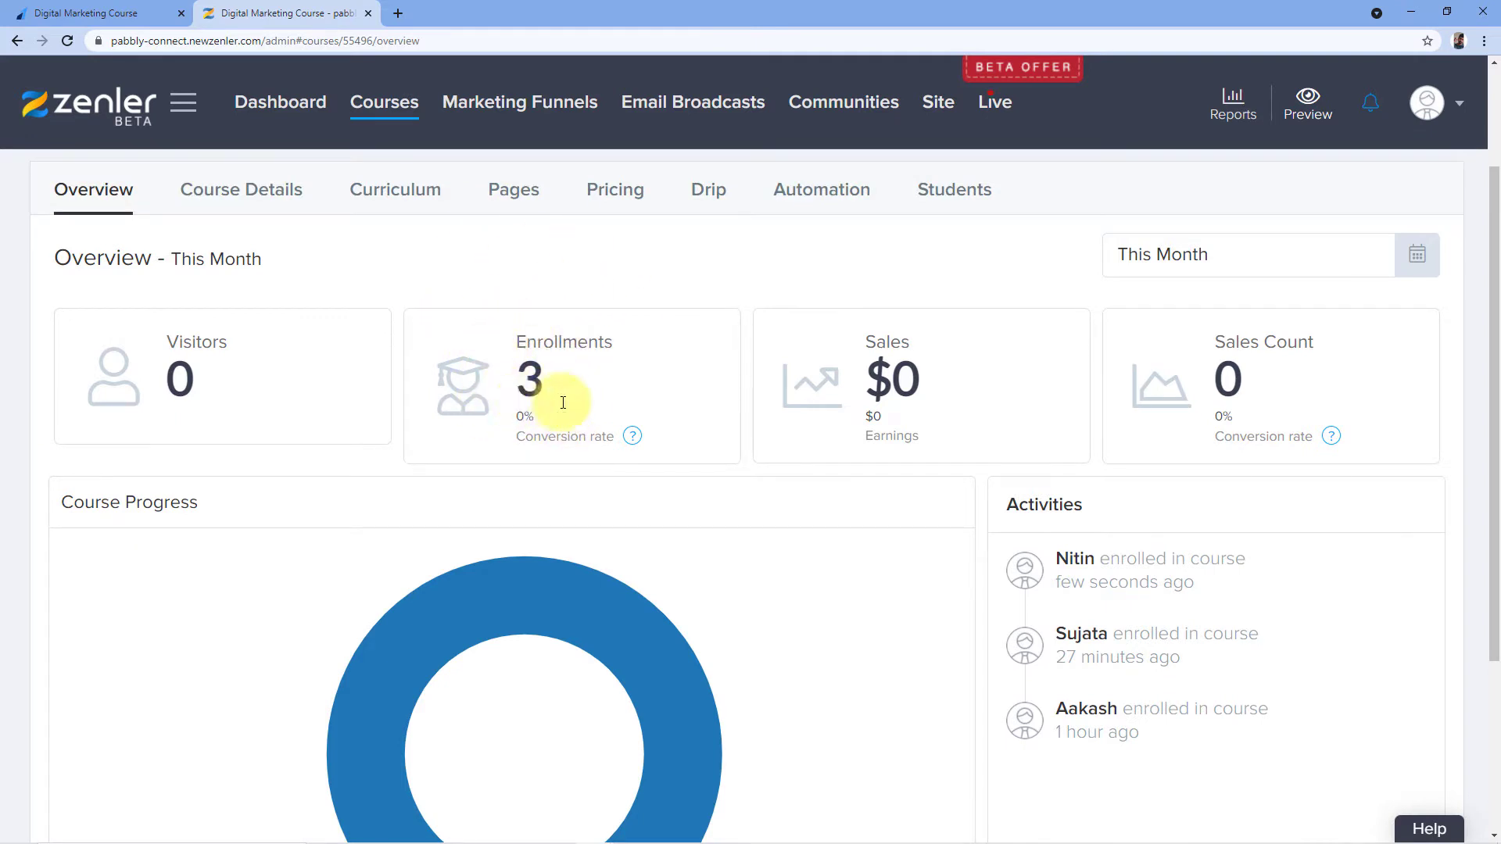
scroll(587, 410, "down", 2)
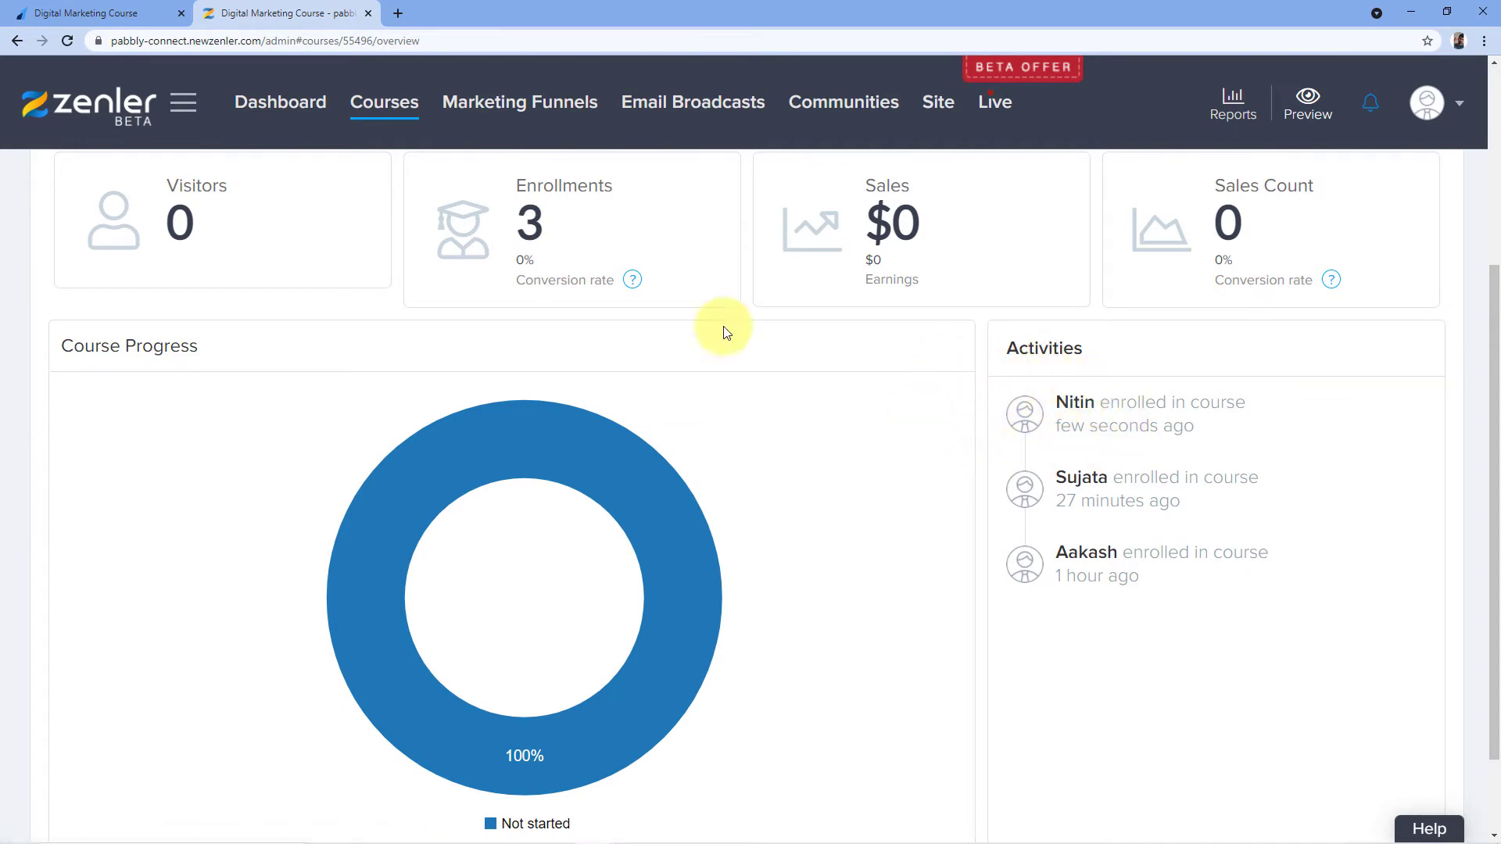
Compare with the payment confirmation, then open the newest enrolled student's profile
left_click(102, 13)
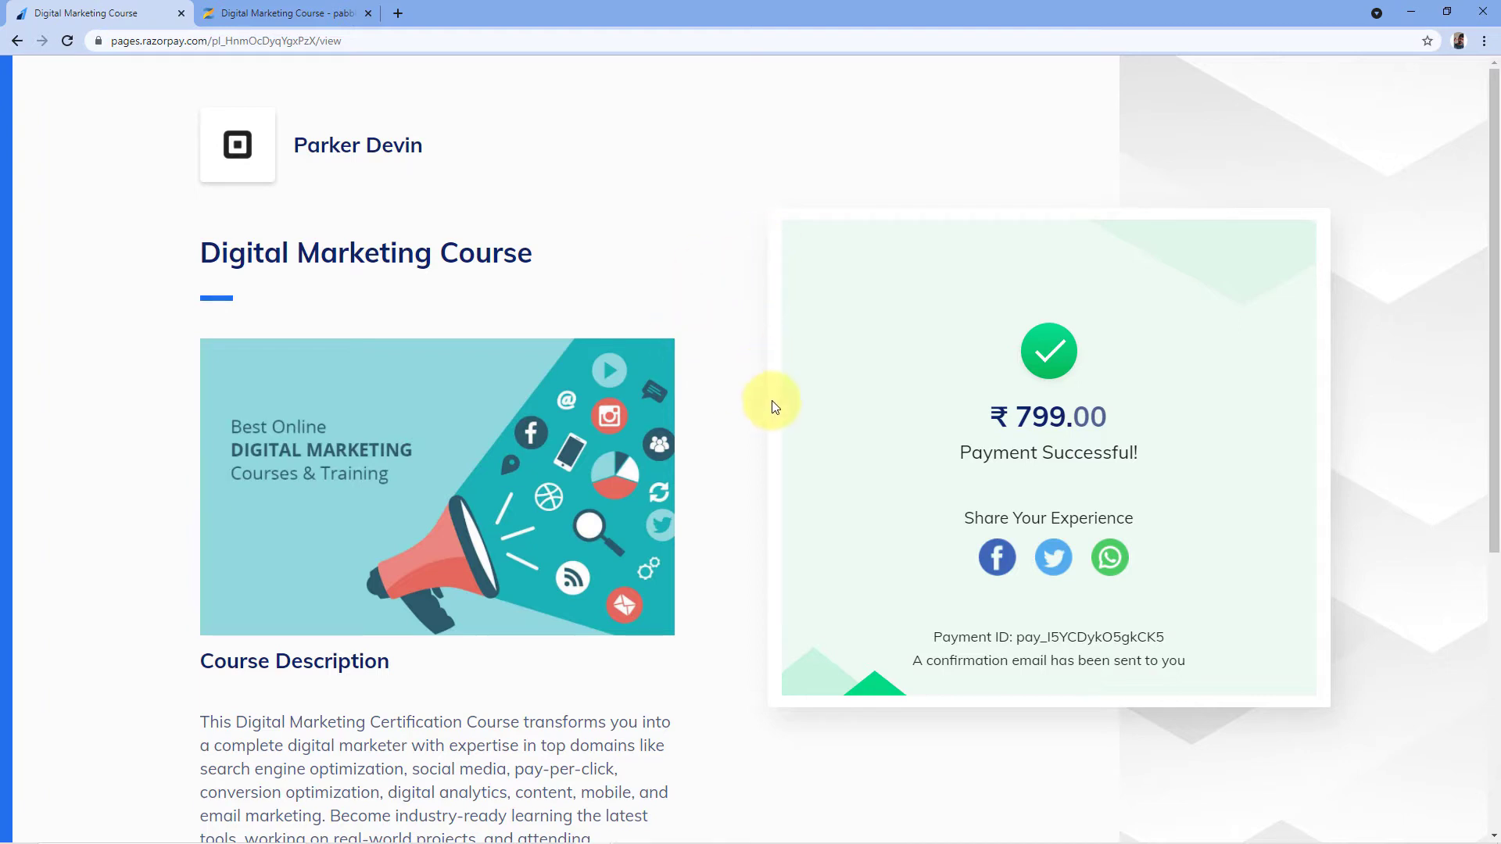
left_click(285, 14)
scroll(704, 325, "down", 1)
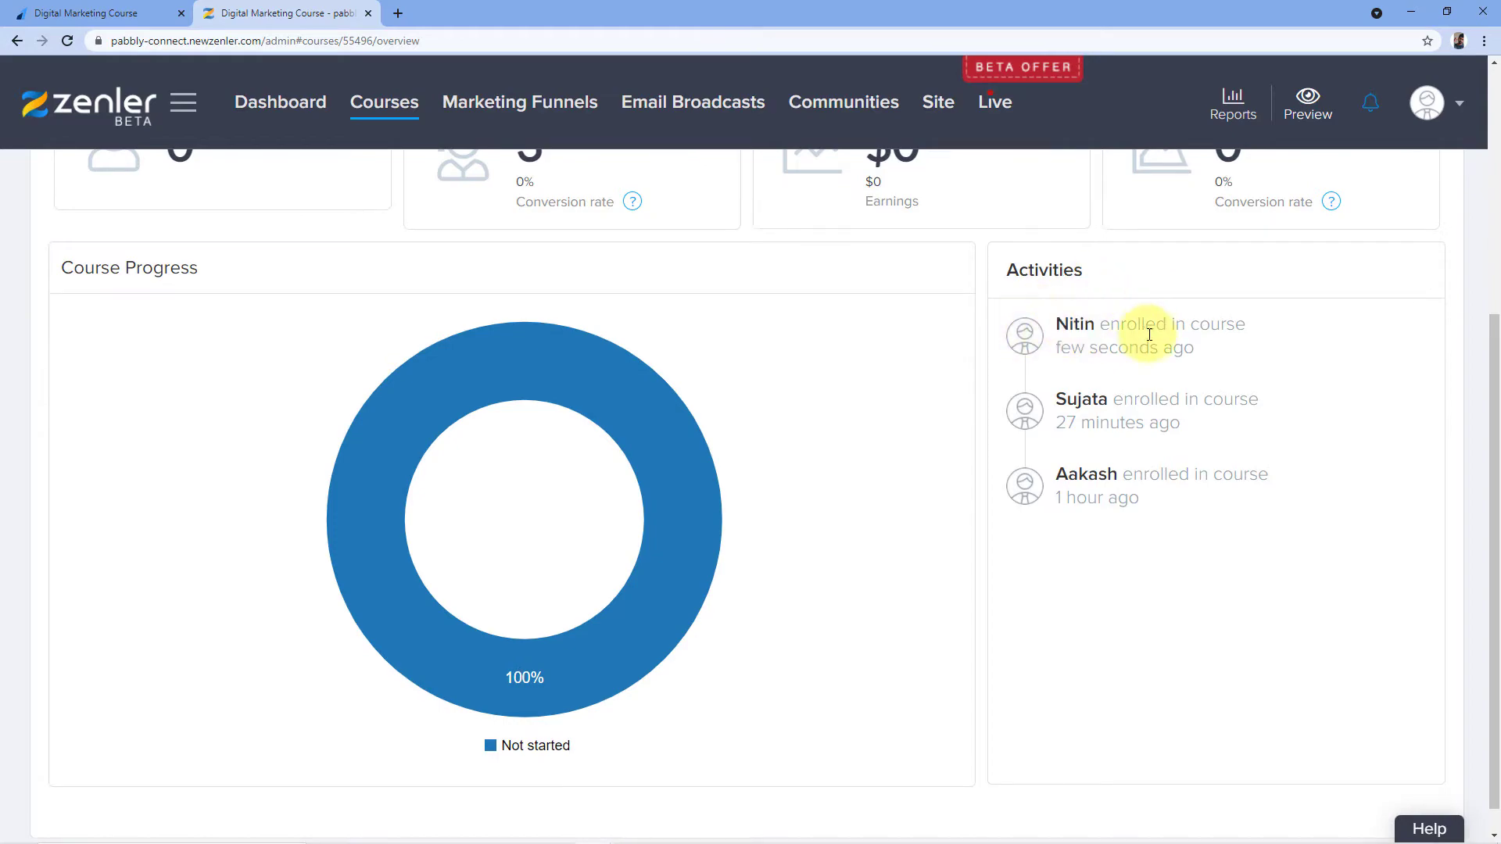
left_click(1088, 335)
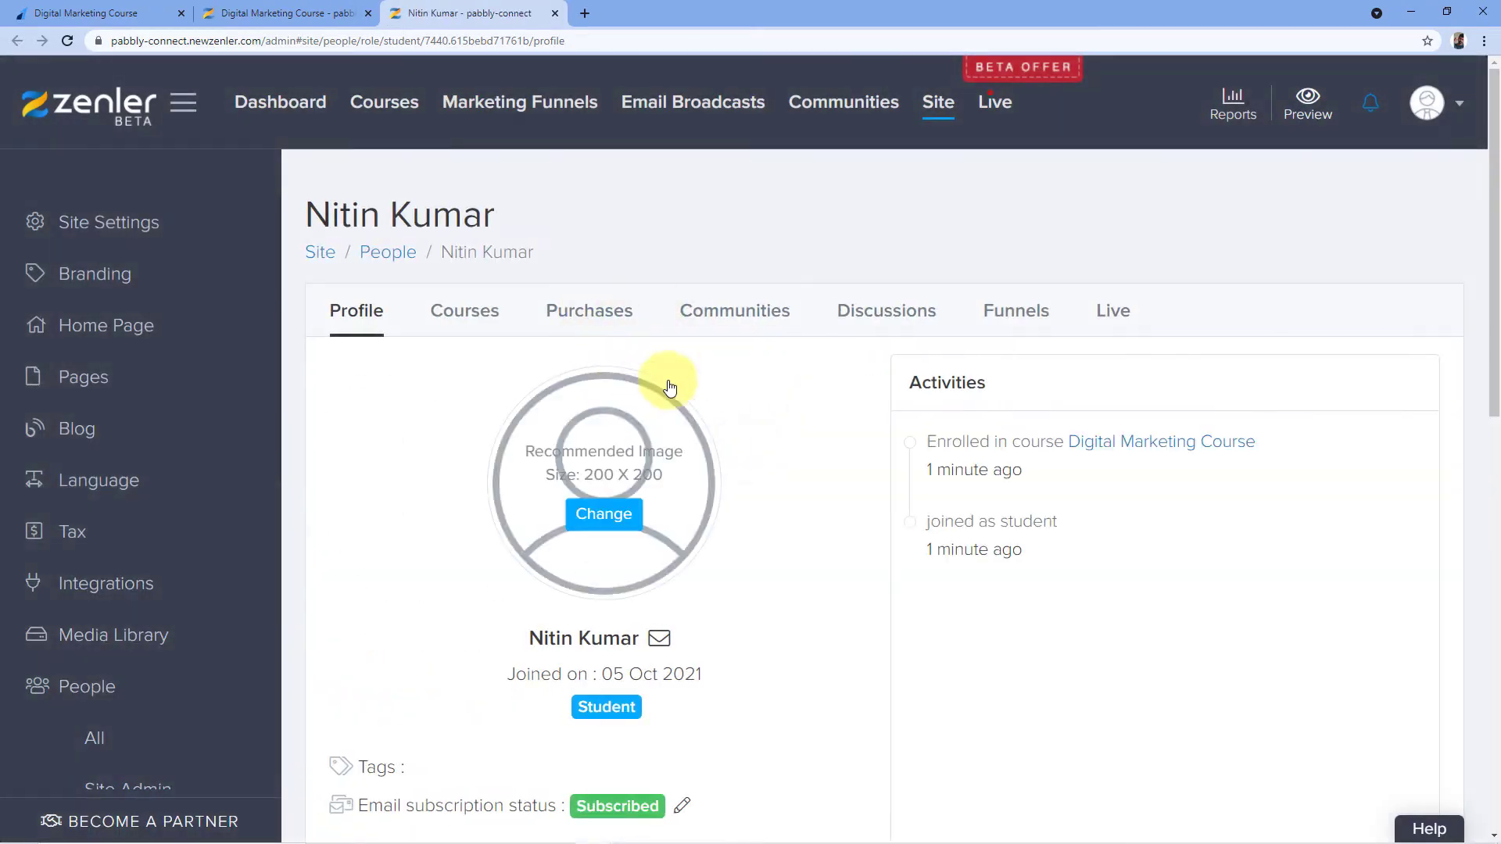
Scroll through the student's profile to verify the Digital Marketing Course enrollment
scroll(778, 376, "down", 2)
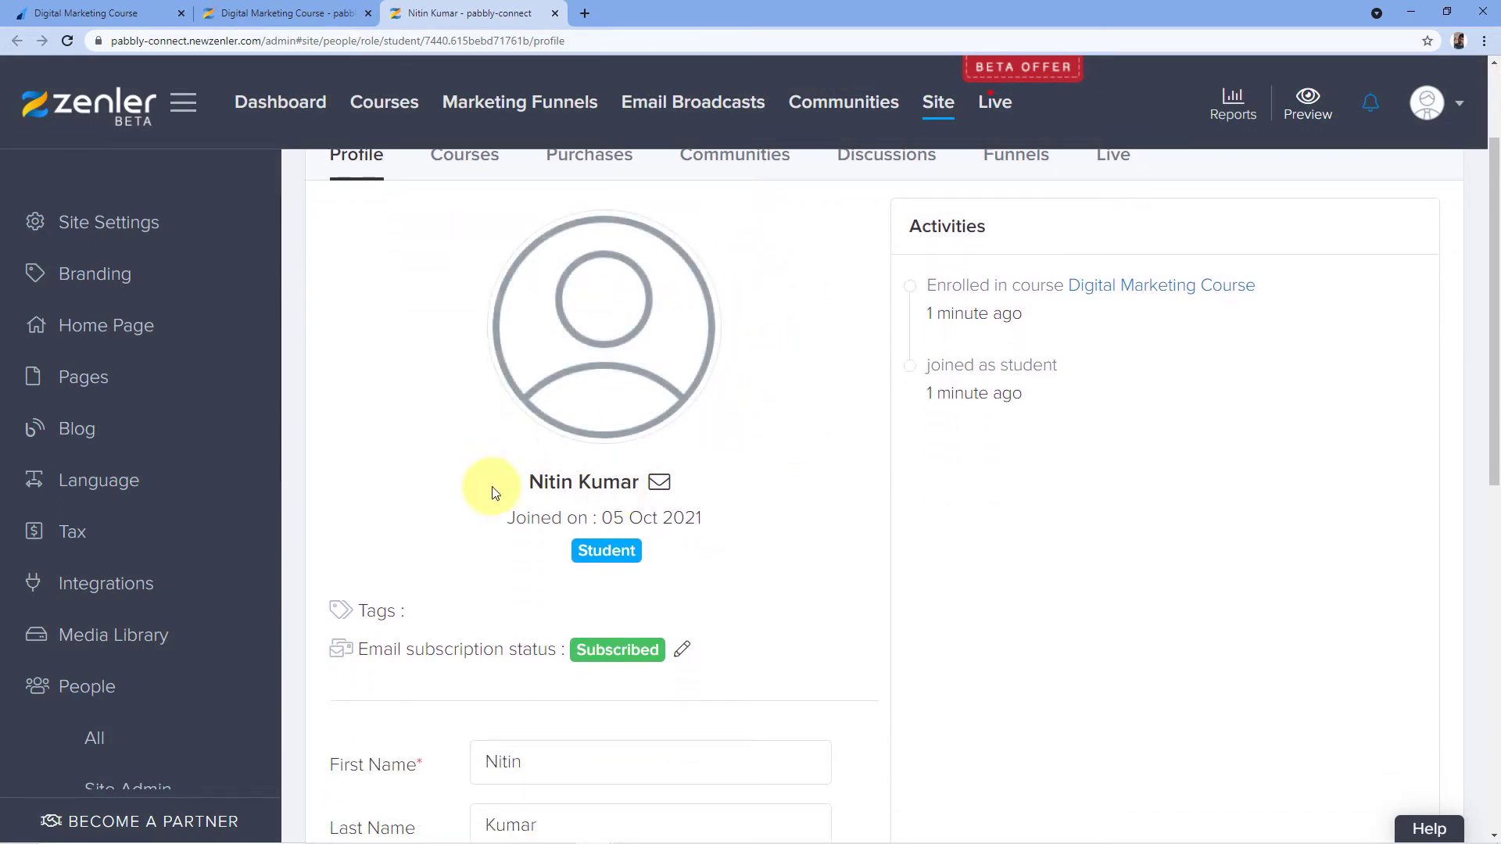
scroll(659, 476, "down", 4)
scroll(829, 401, "down", 3)
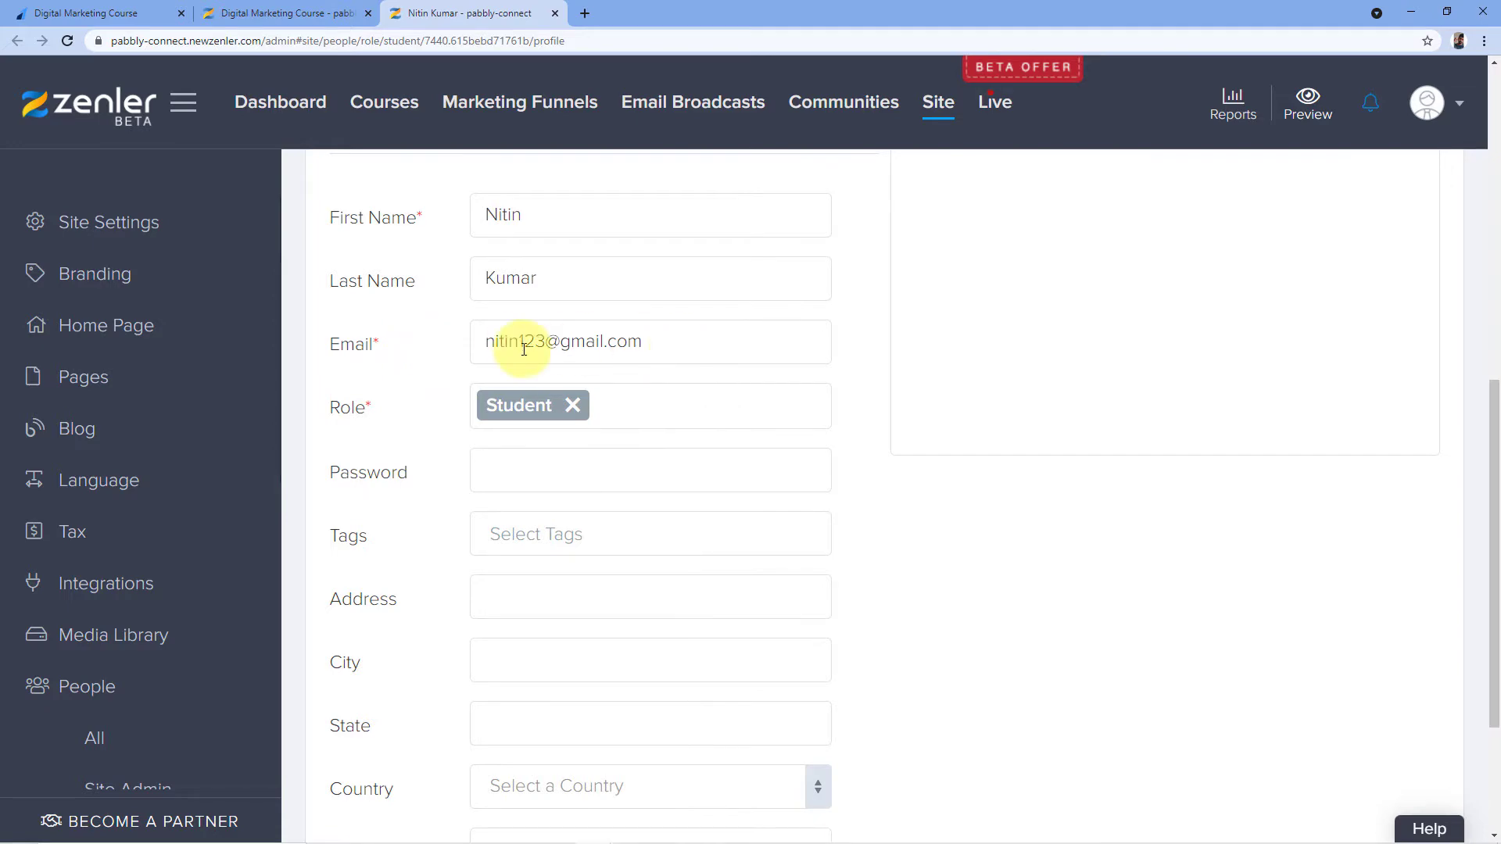
scroll(620, 345, "down", 1)
scroll(893, 323, "up", 3)
scroll(892, 322, "down", 5)
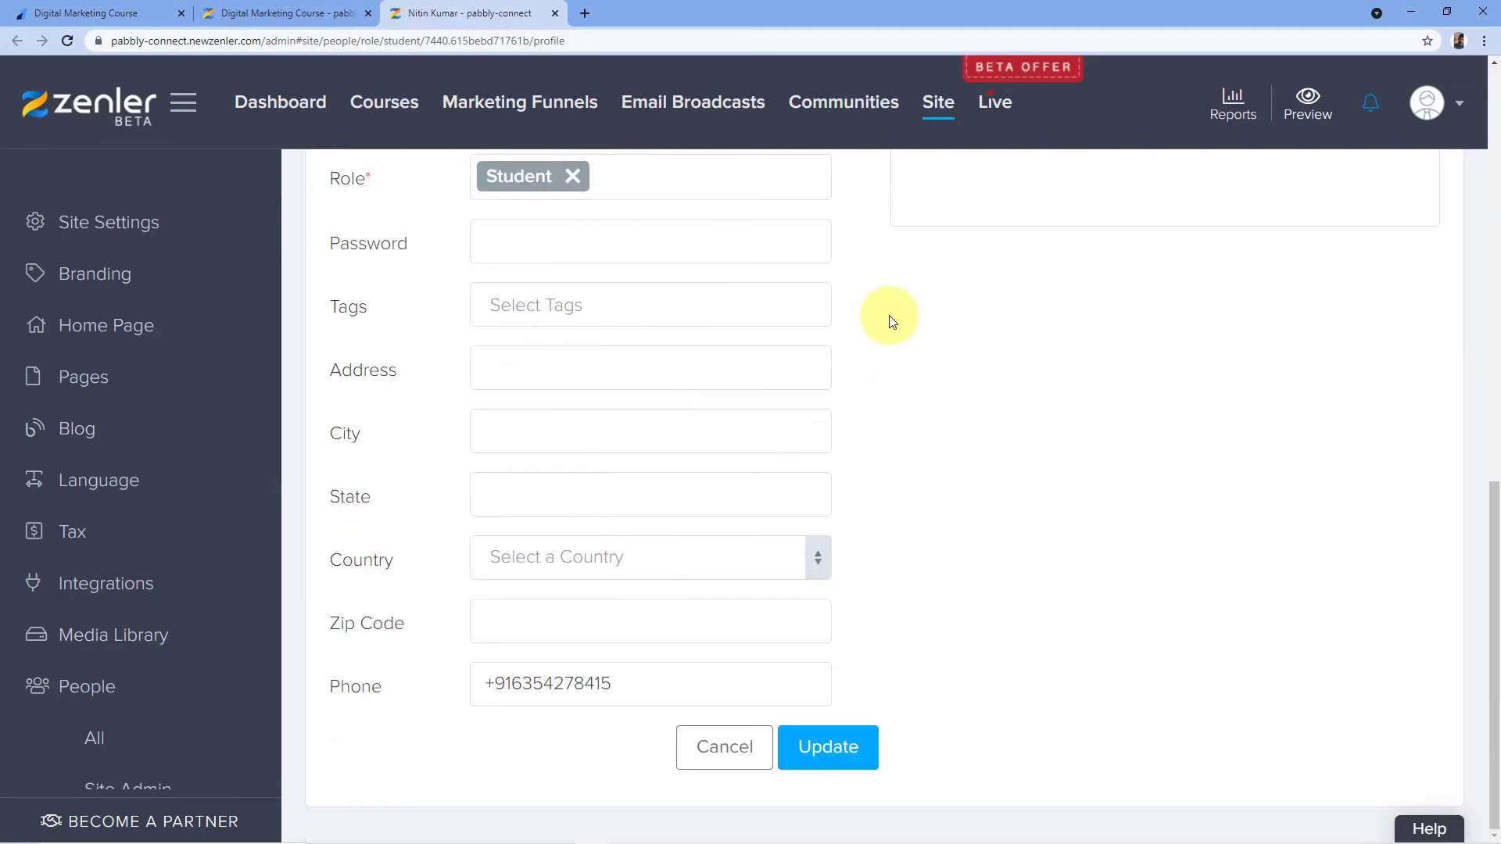
scroll(891, 322, "up", 6)
scroll(891, 323, "down", 6)
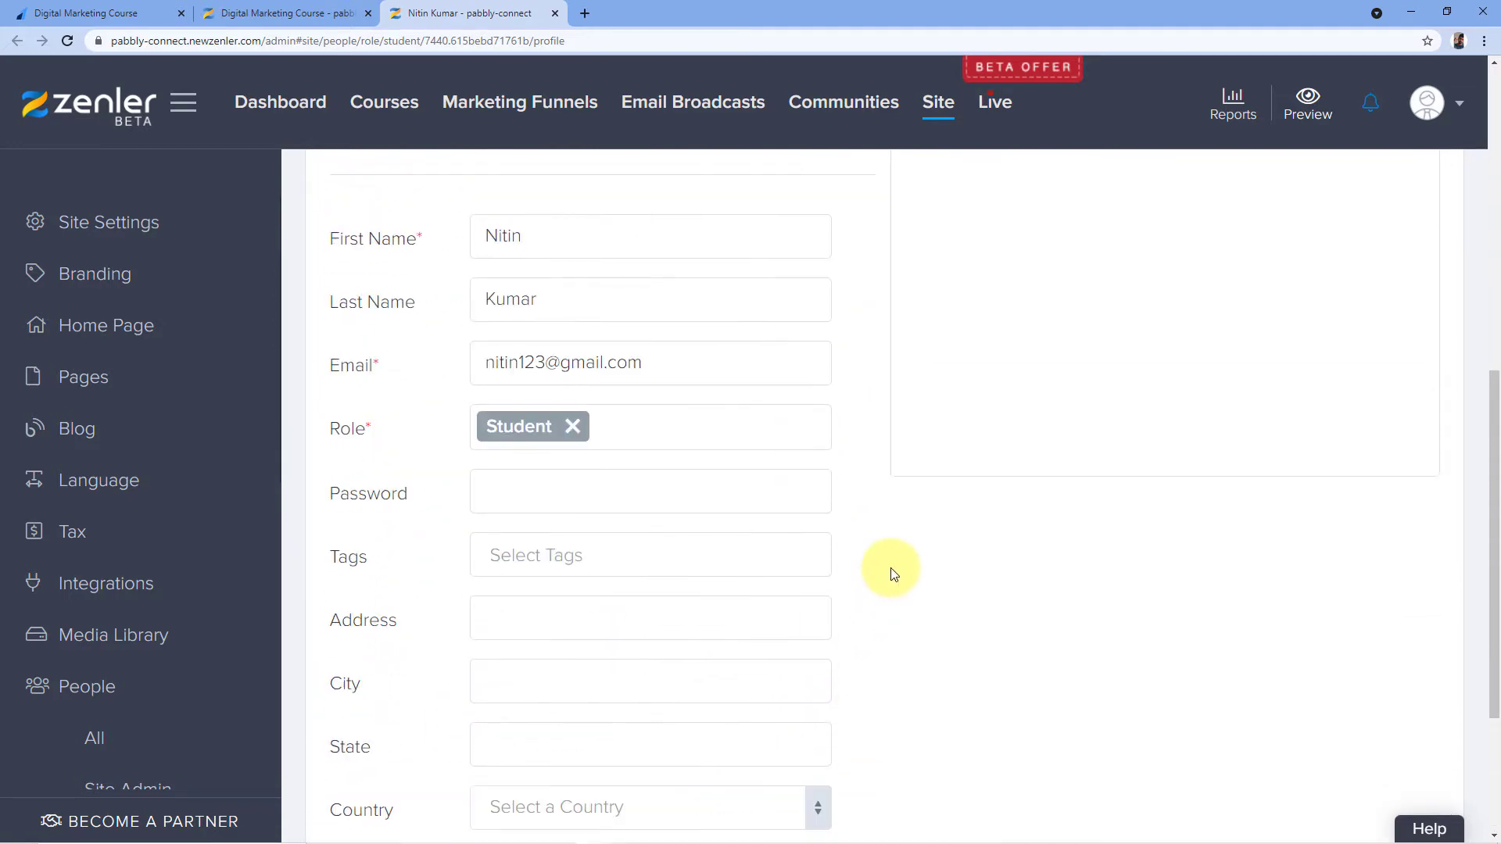
scroll(891, 573, "up", 10)
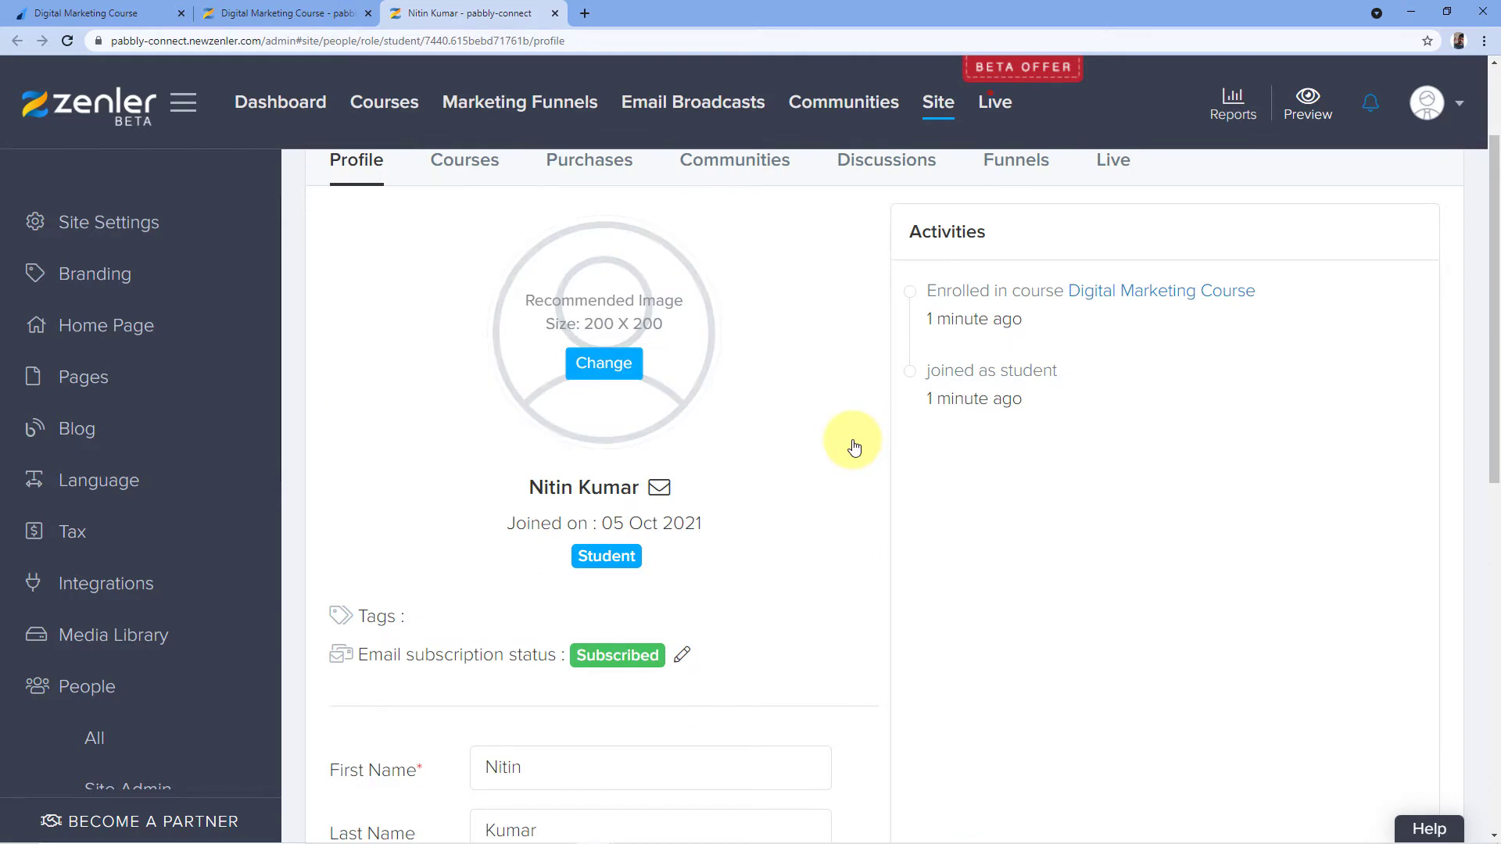
Glance at the payment confirmation, then return to the top of the course overview
left_click(110, 13)
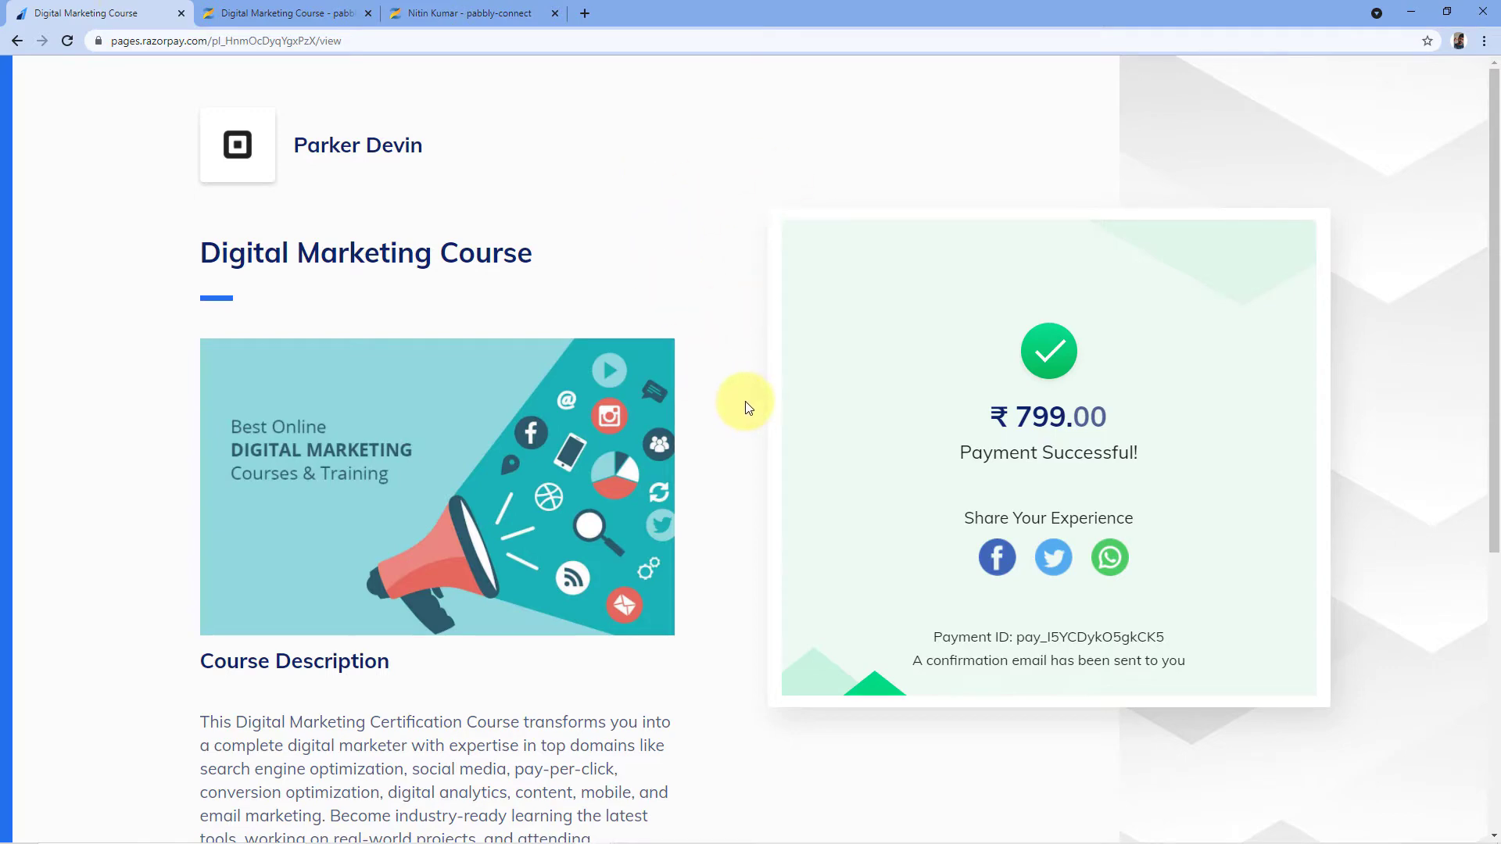
left_click(346, 13)
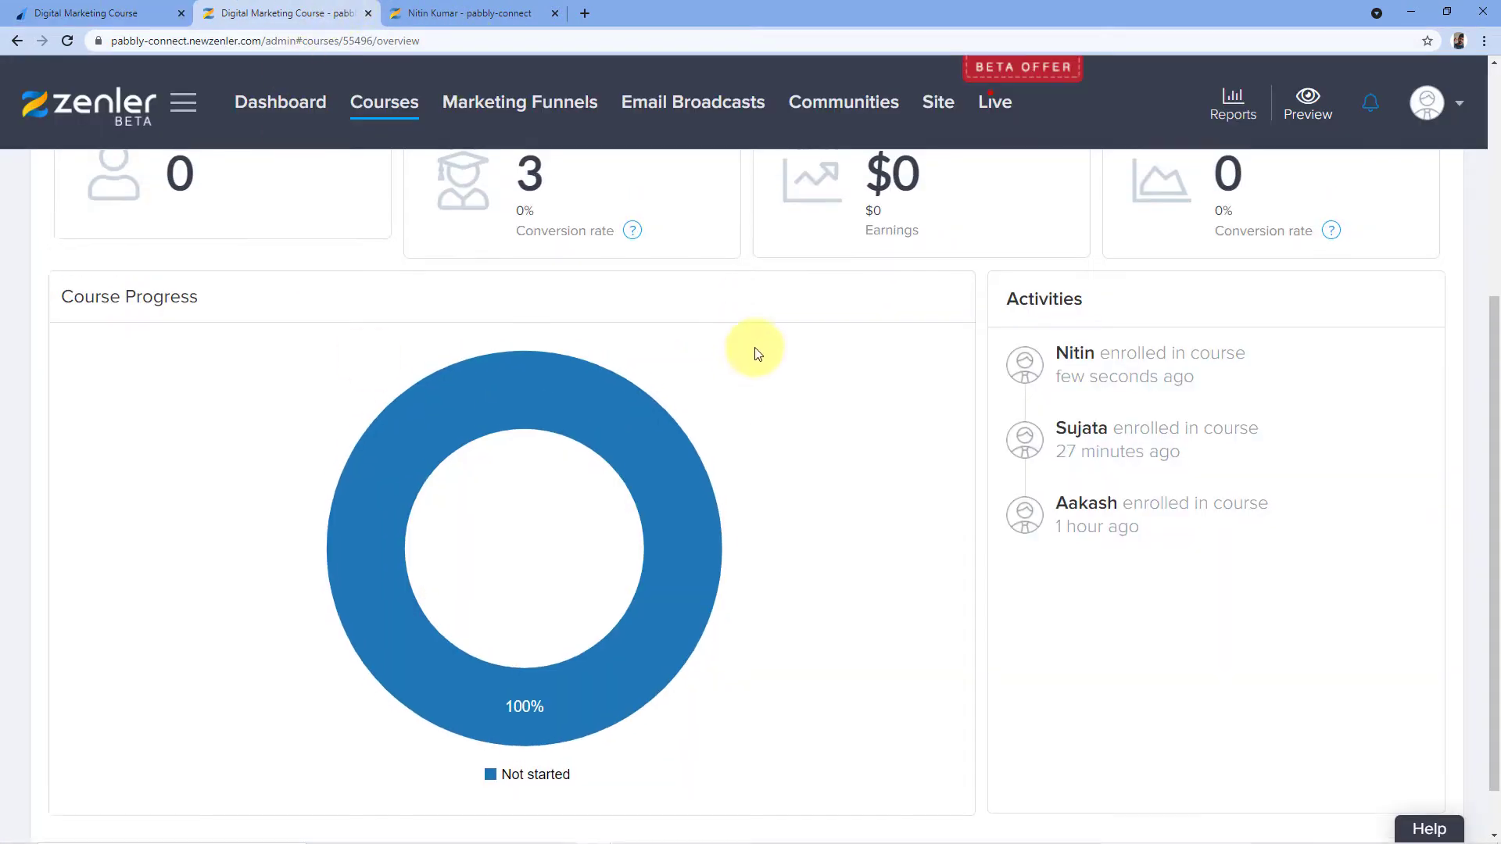
scroll(755, 353, "up", 5)
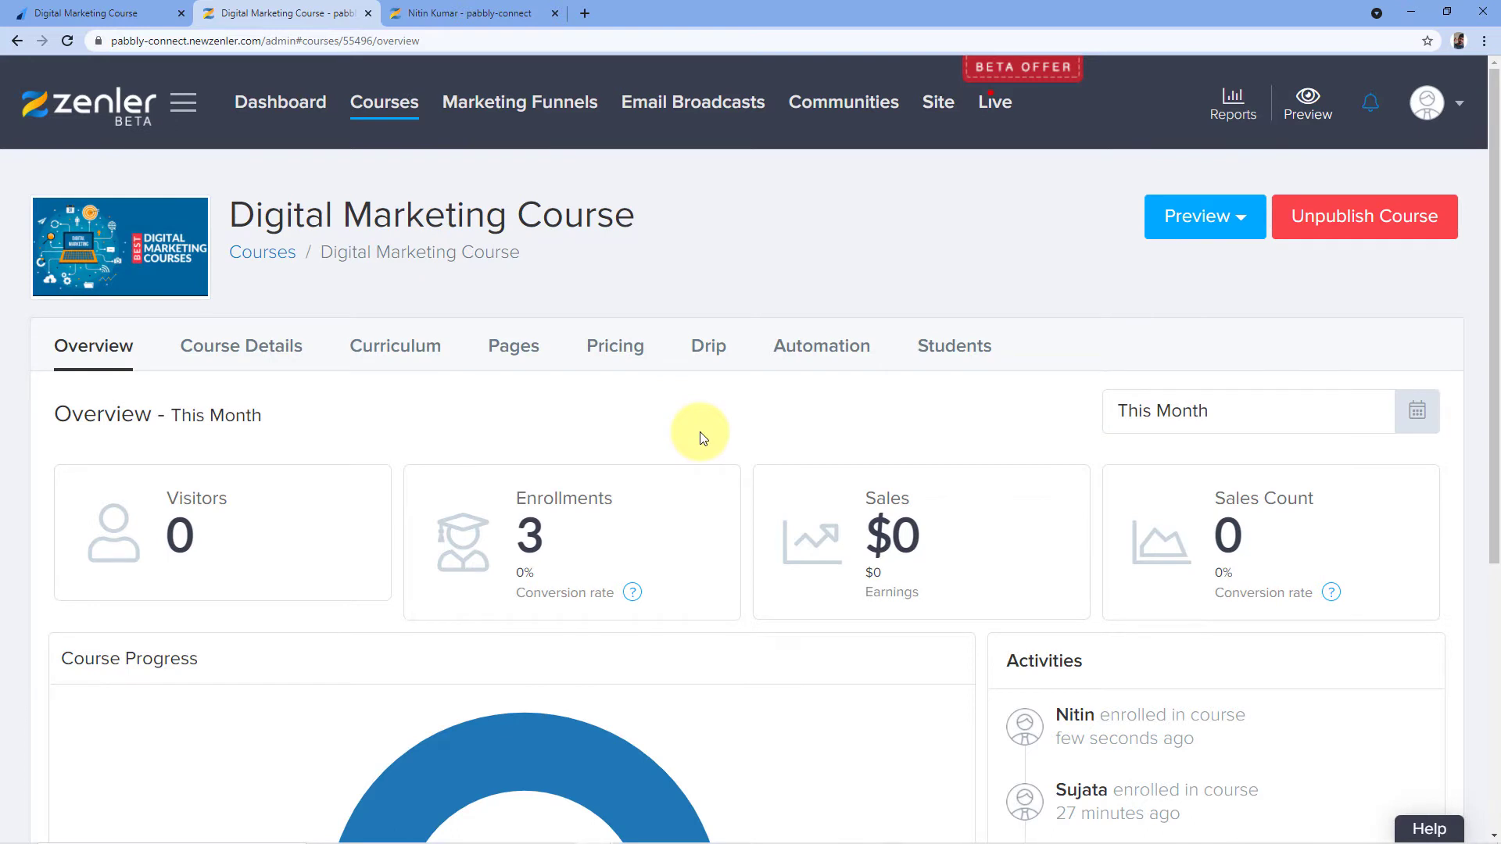
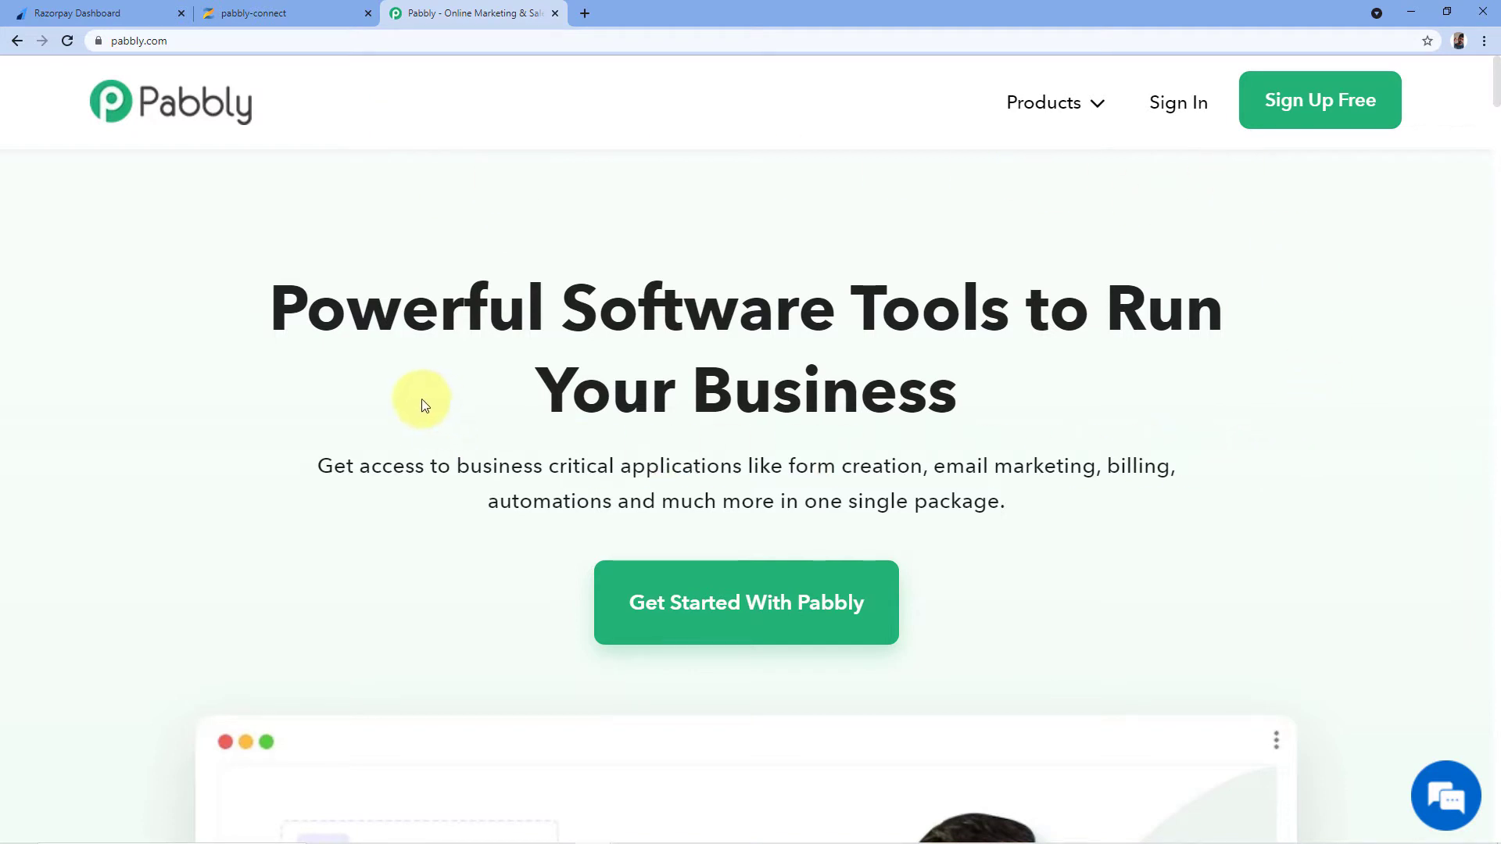
Go from the Connect product page to sign-in, then launch Pabbly Connect from the account's apps
mouse_move(1089, 107)
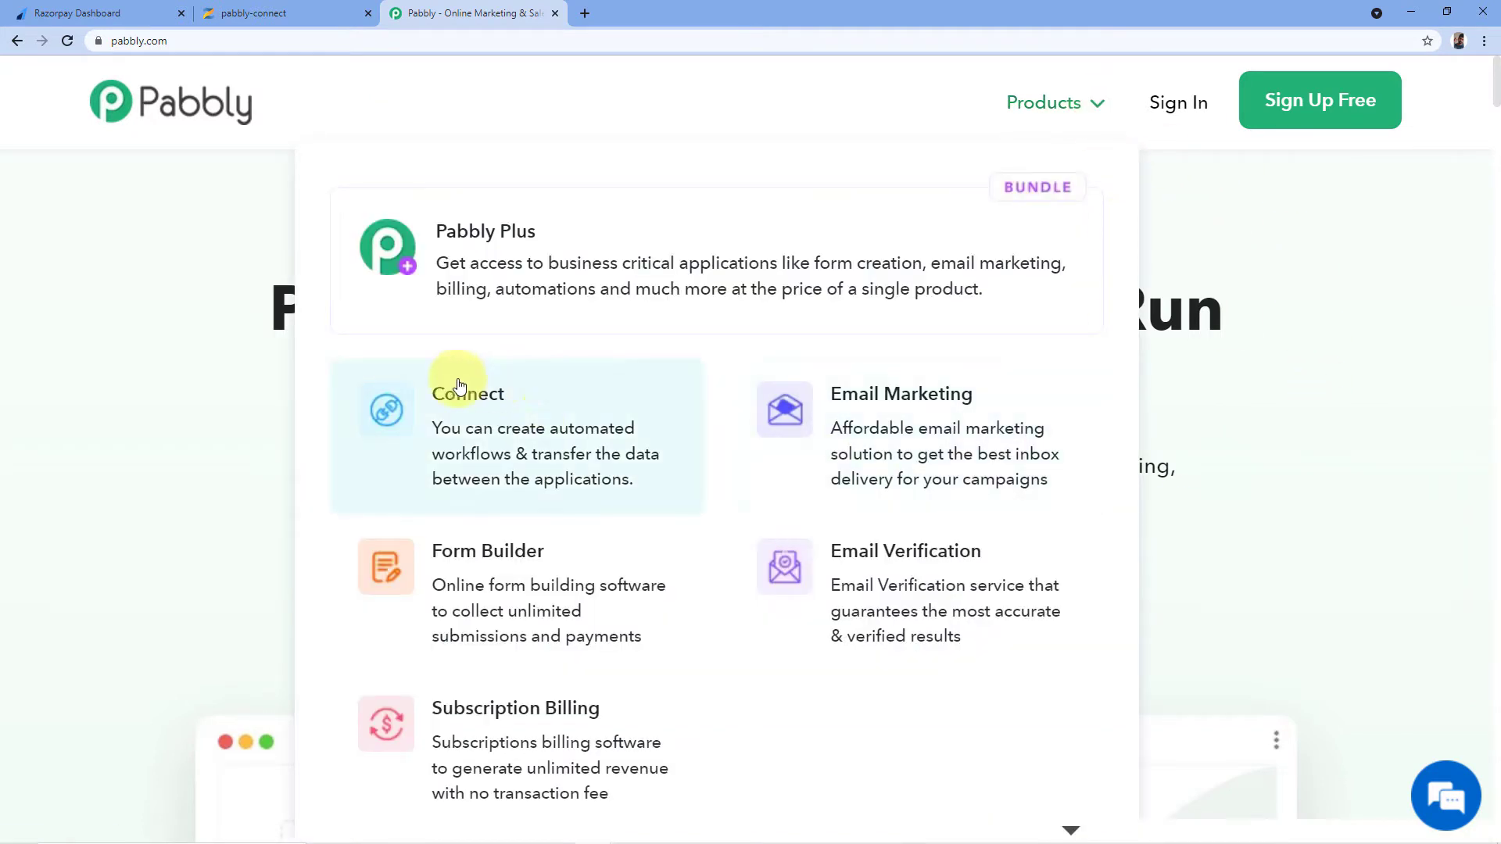
left_click(461, 421)
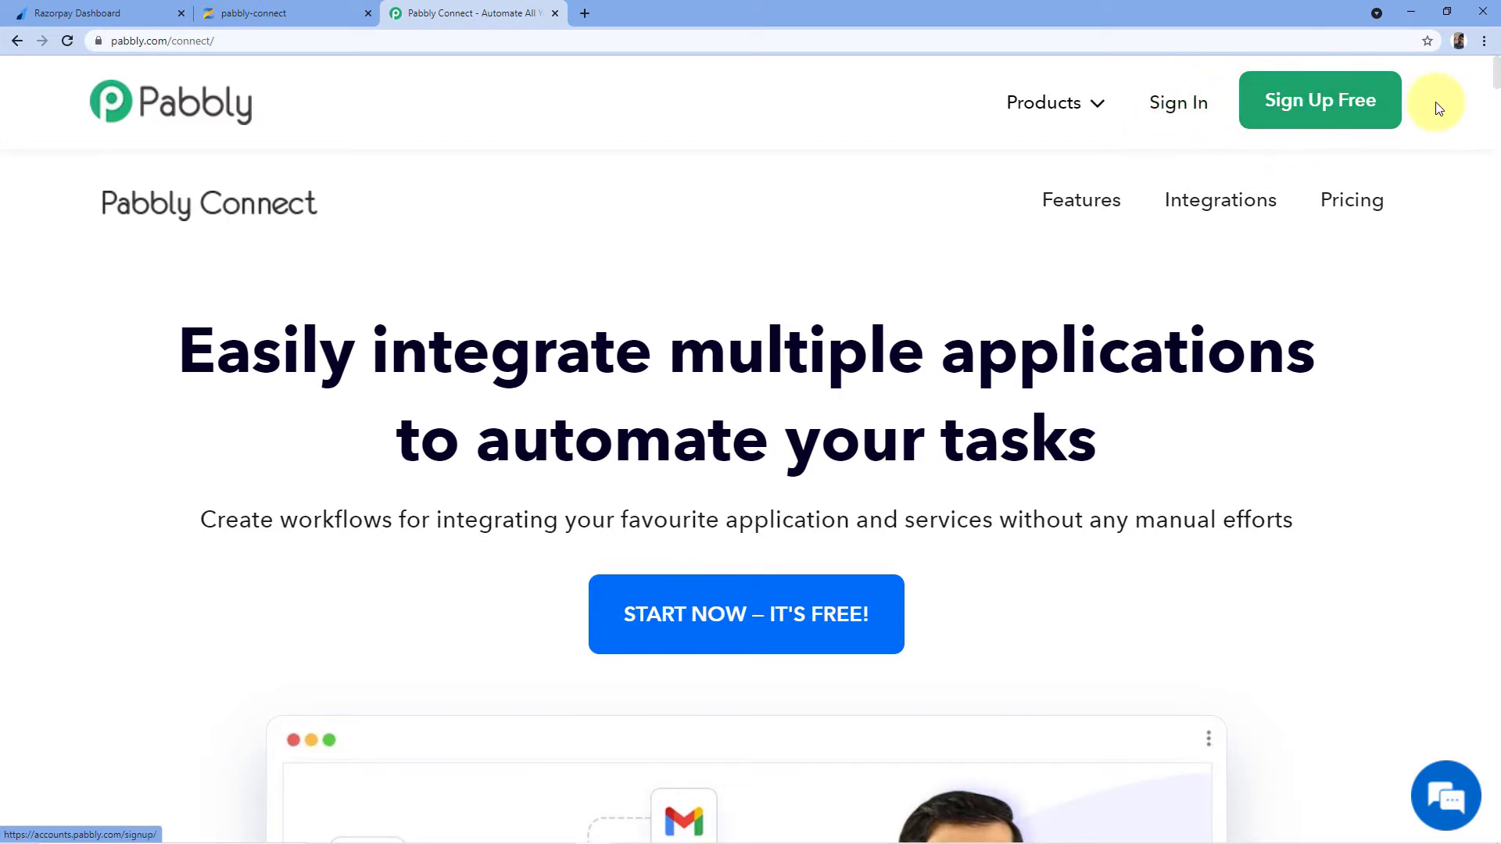
left_click(1175, 113)
scroll(1173, 111, "down", 4)
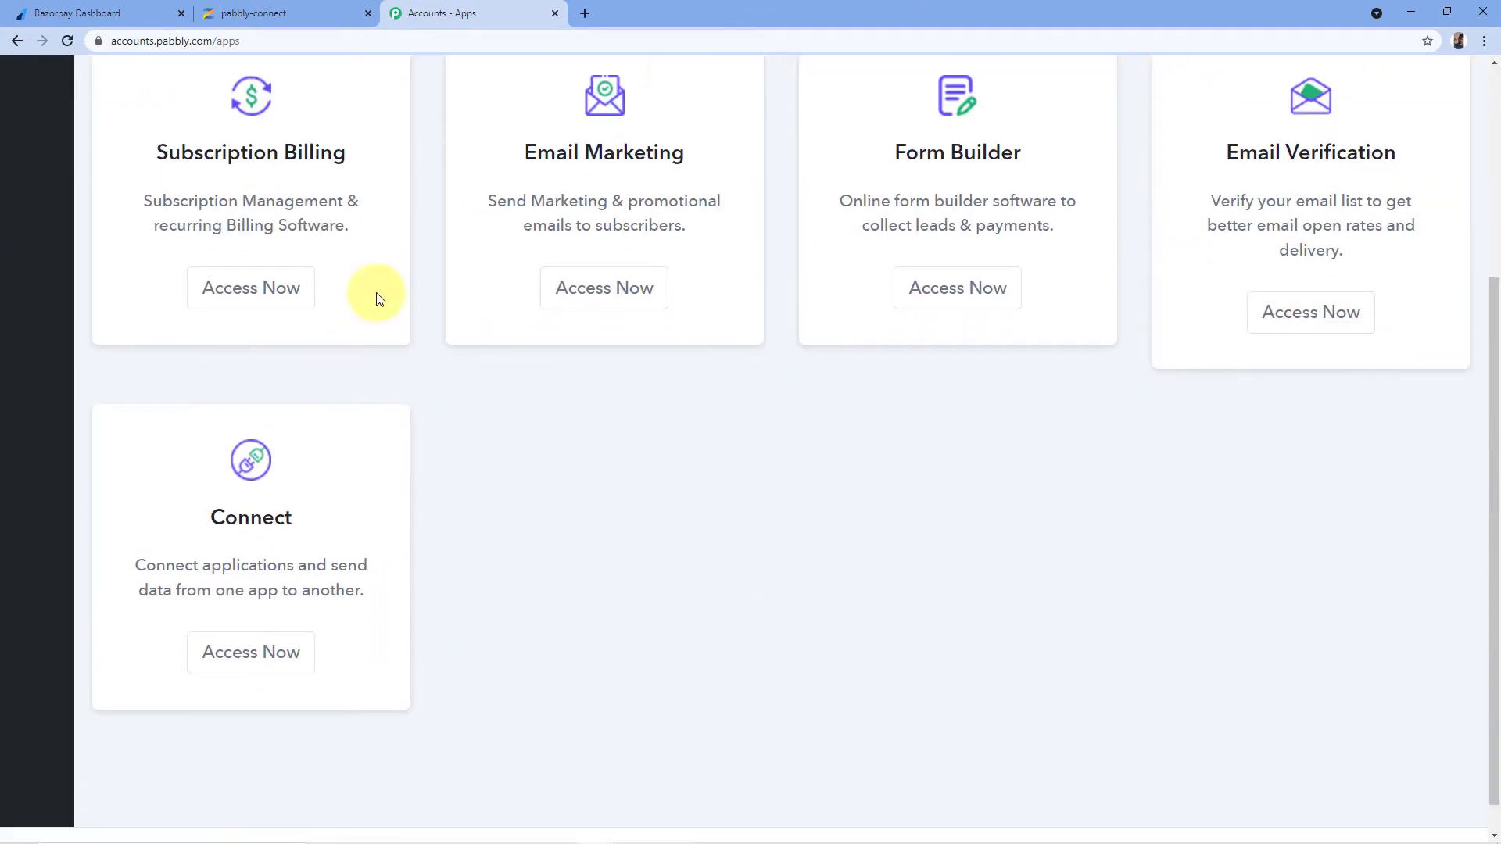
left_click(251, 663)
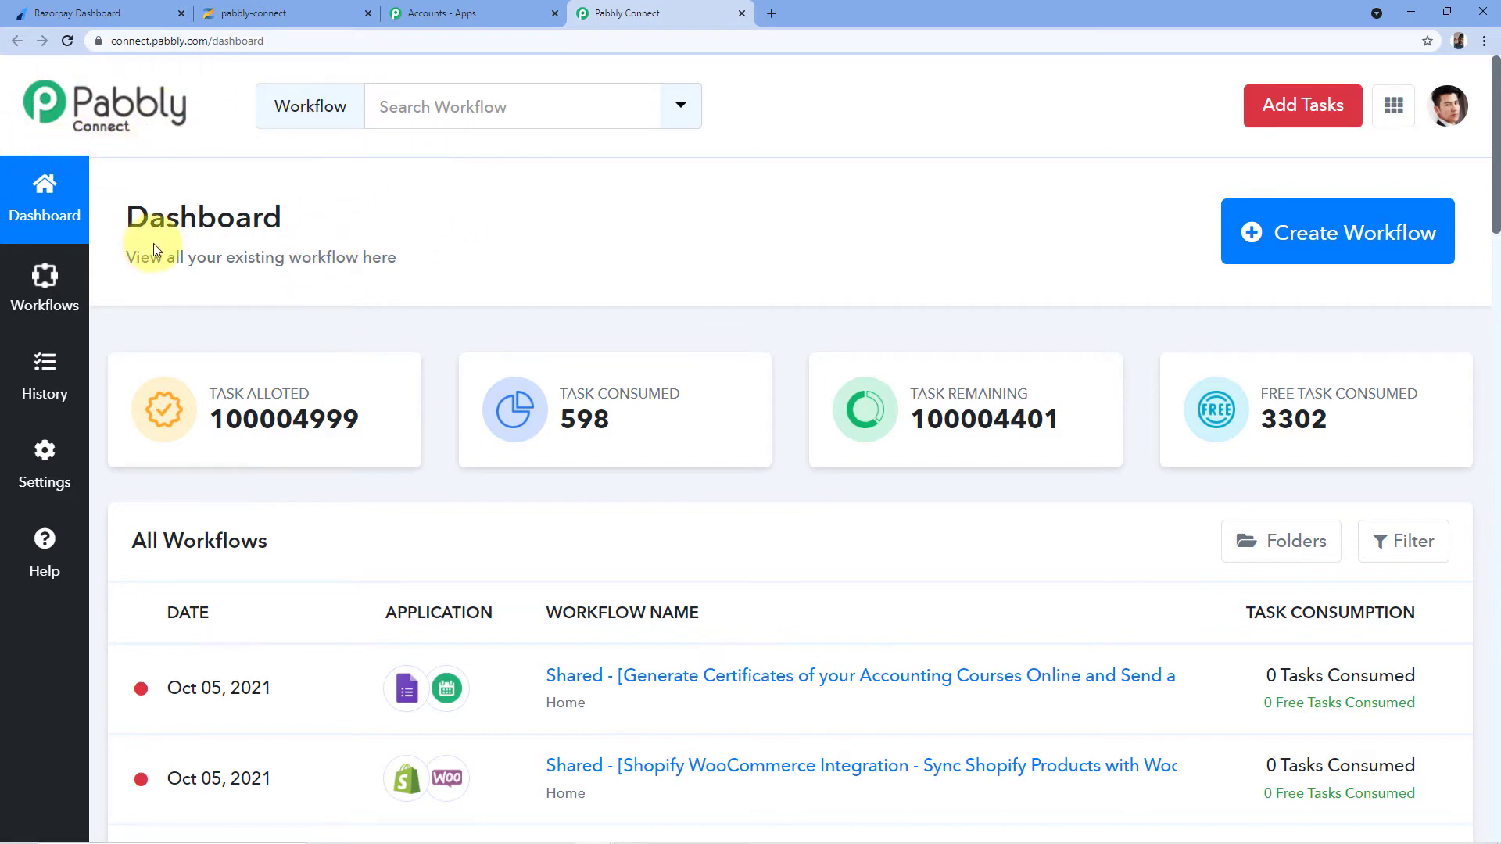
Create a workflow named 'Razorpay to Zenler' and collapse its trigger app list
left_click(1311, 238)
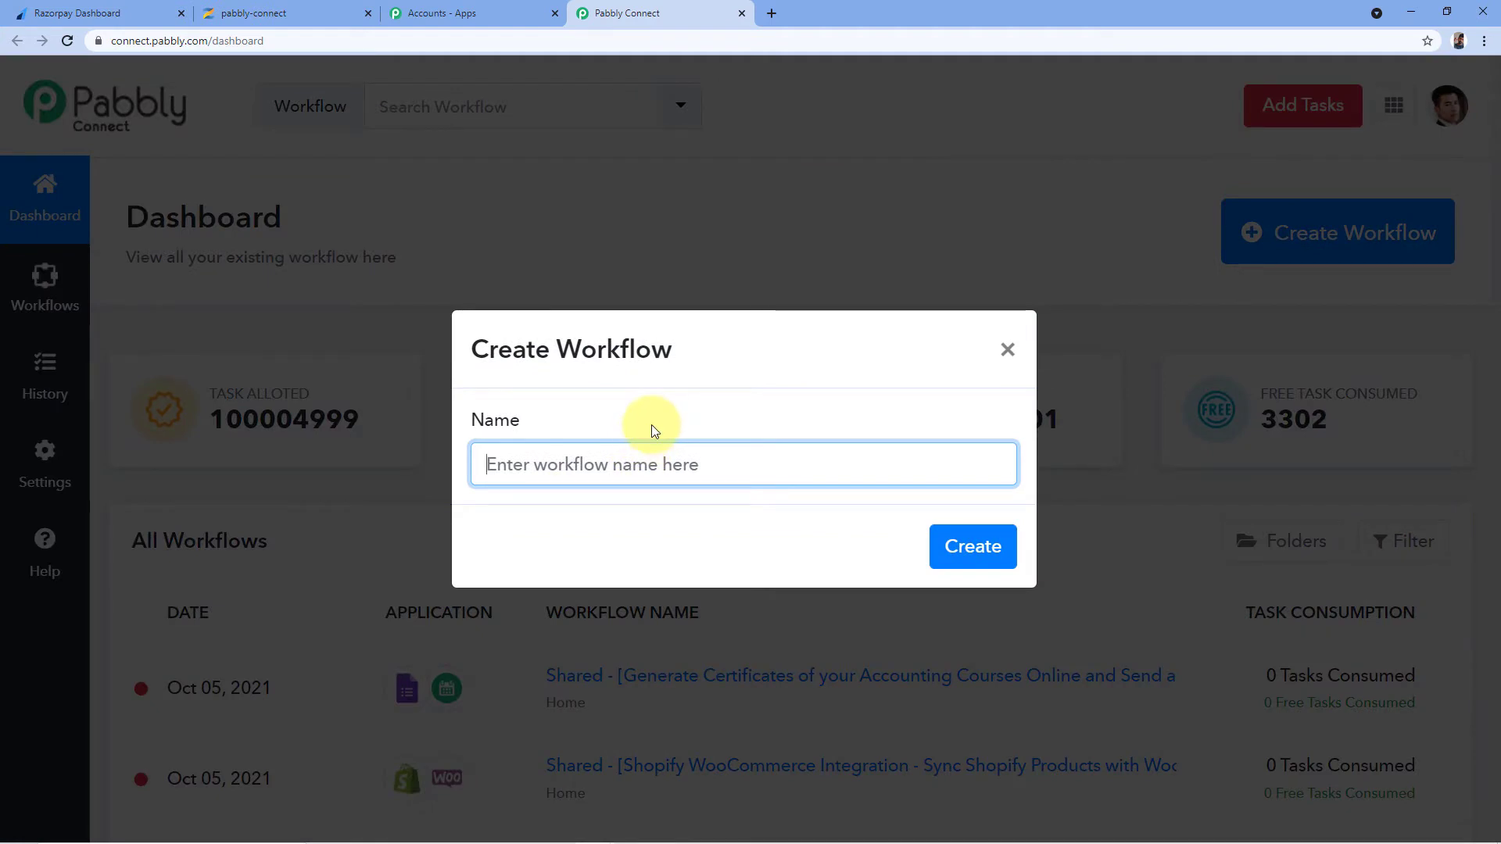
type("Raz")
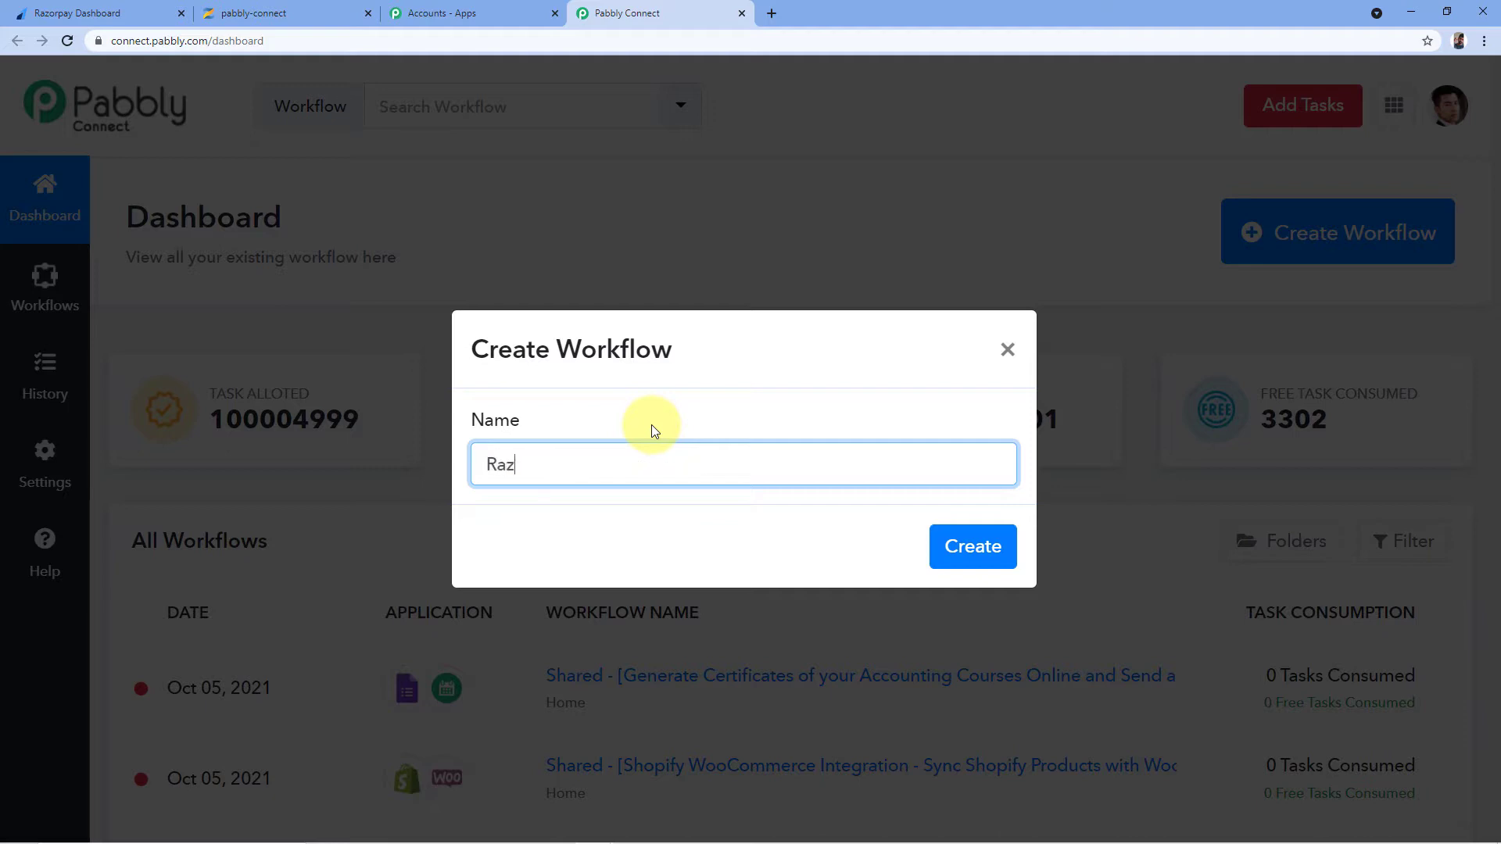
type("orpay to Zenler")
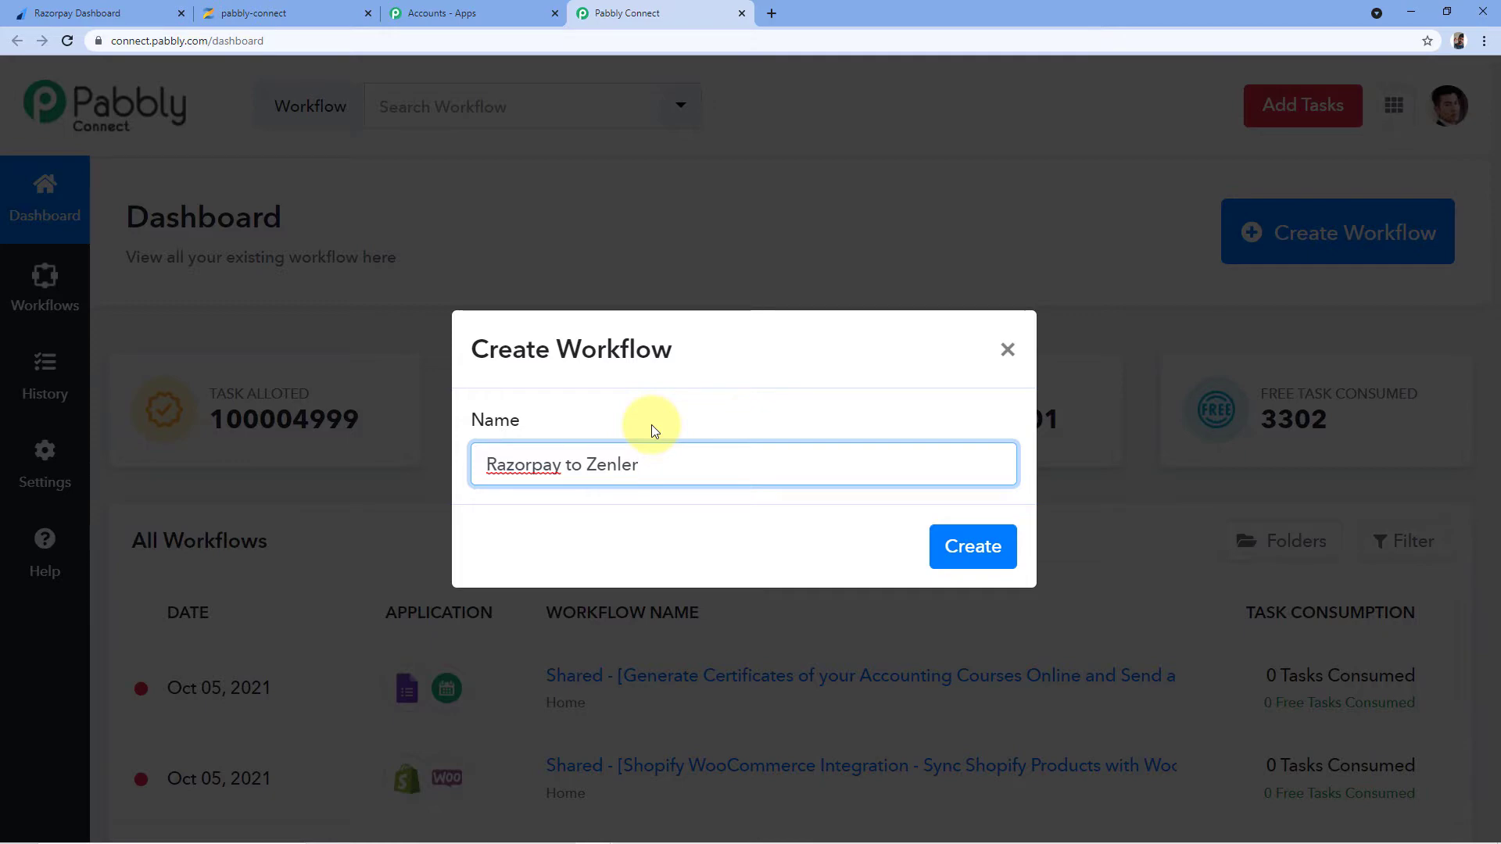
left_click(978, 547)
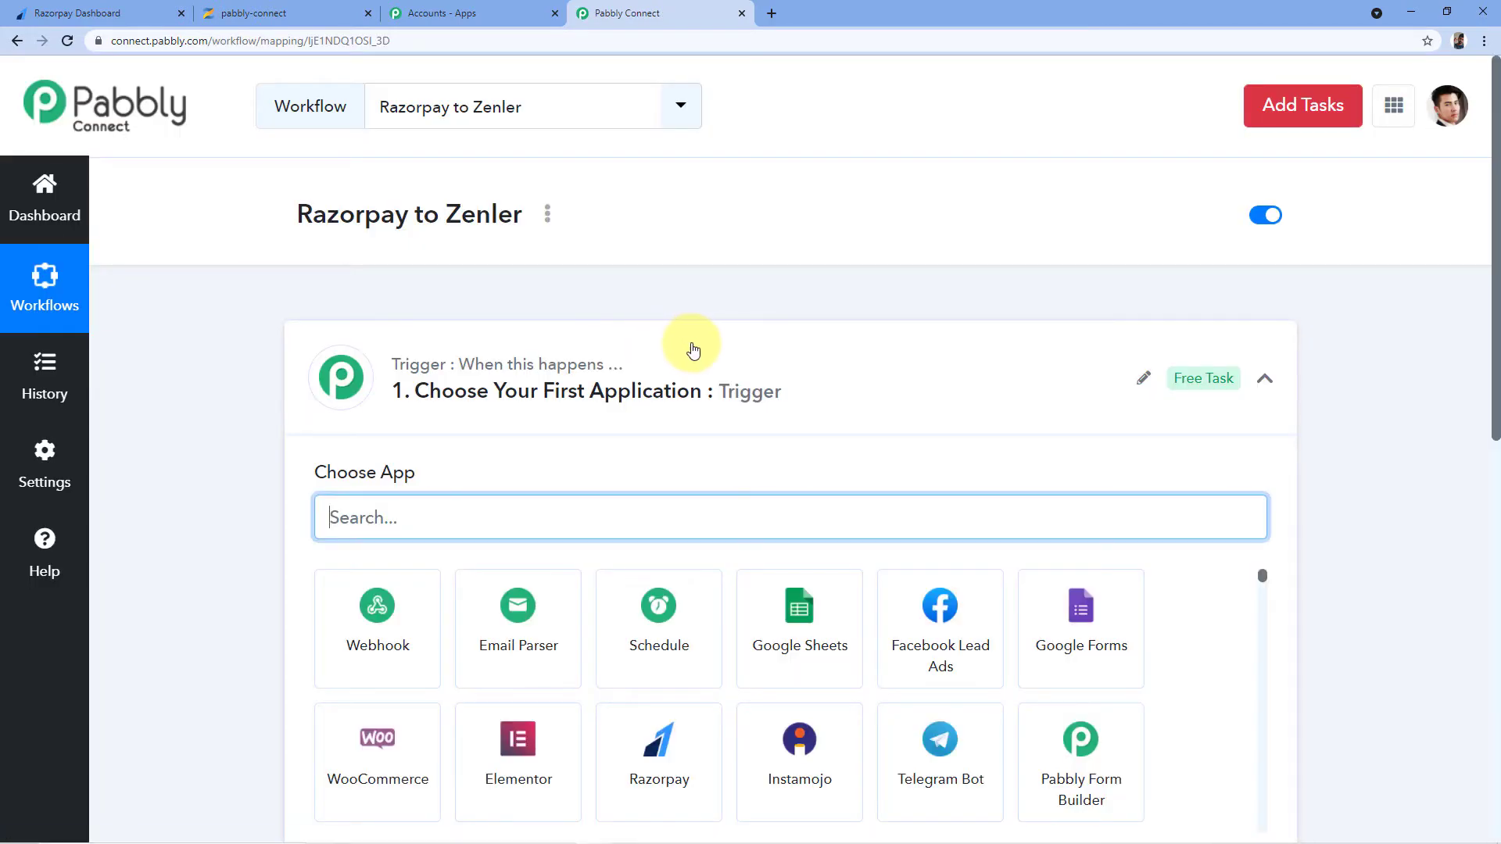
left_click(690, 345)
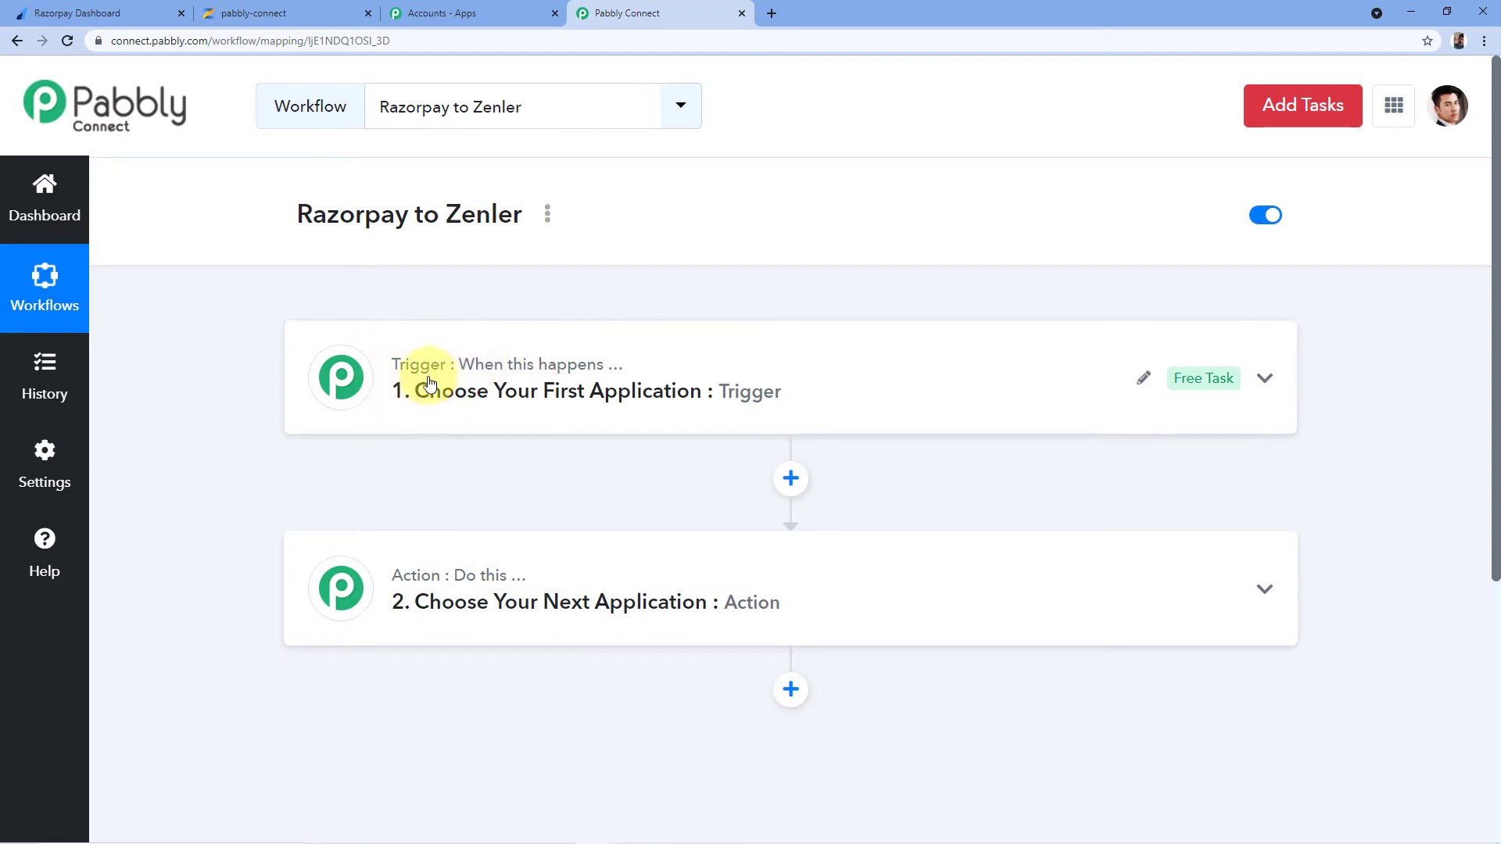
mouse_move(379, 589)
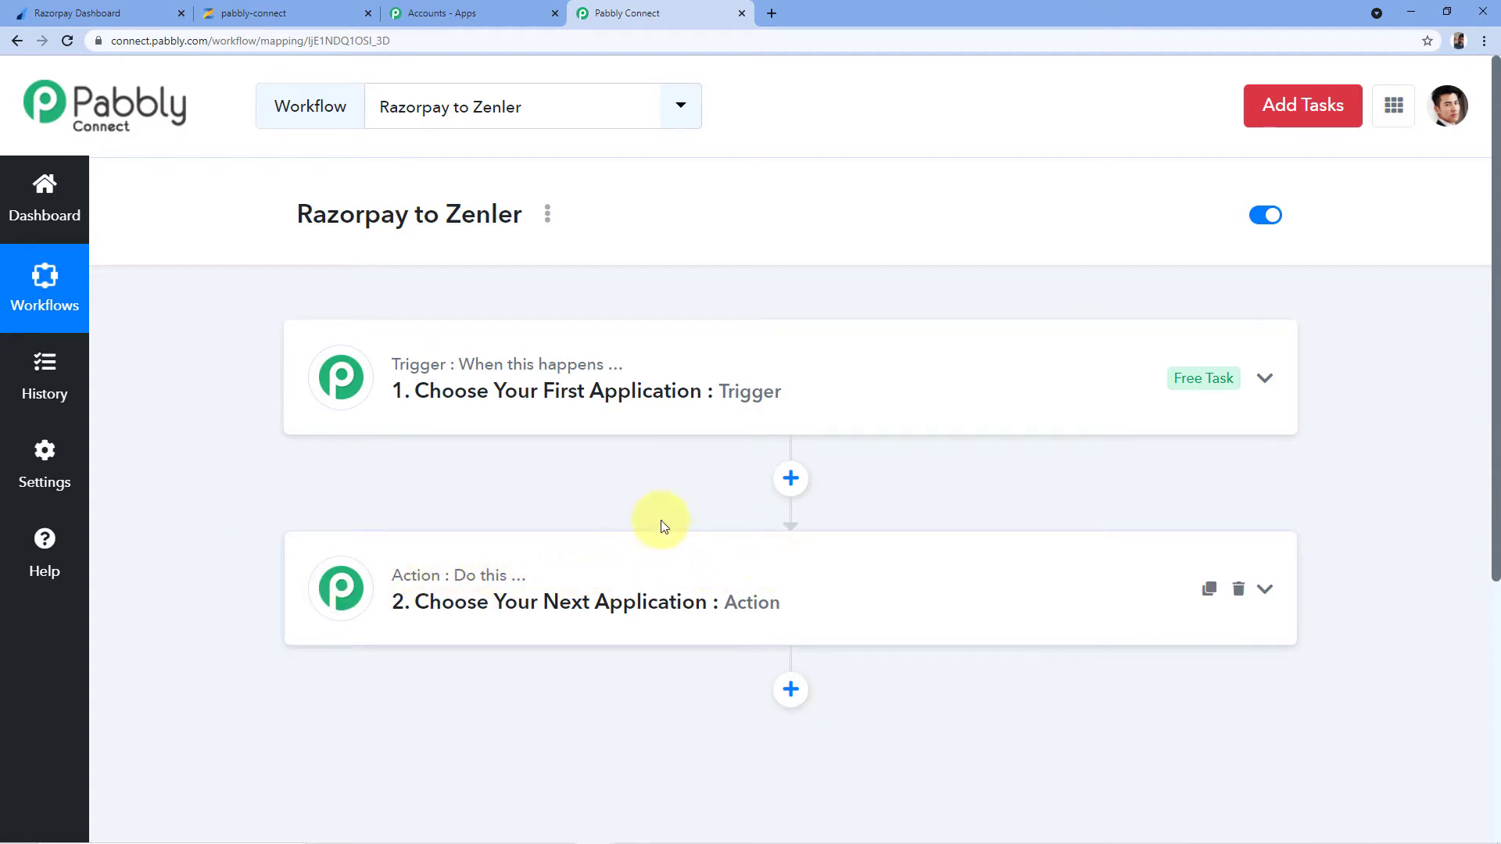
Set the trigger app to Razorpay with the Payment Captured event, revealing the webhook URL
left_click(433, 388)
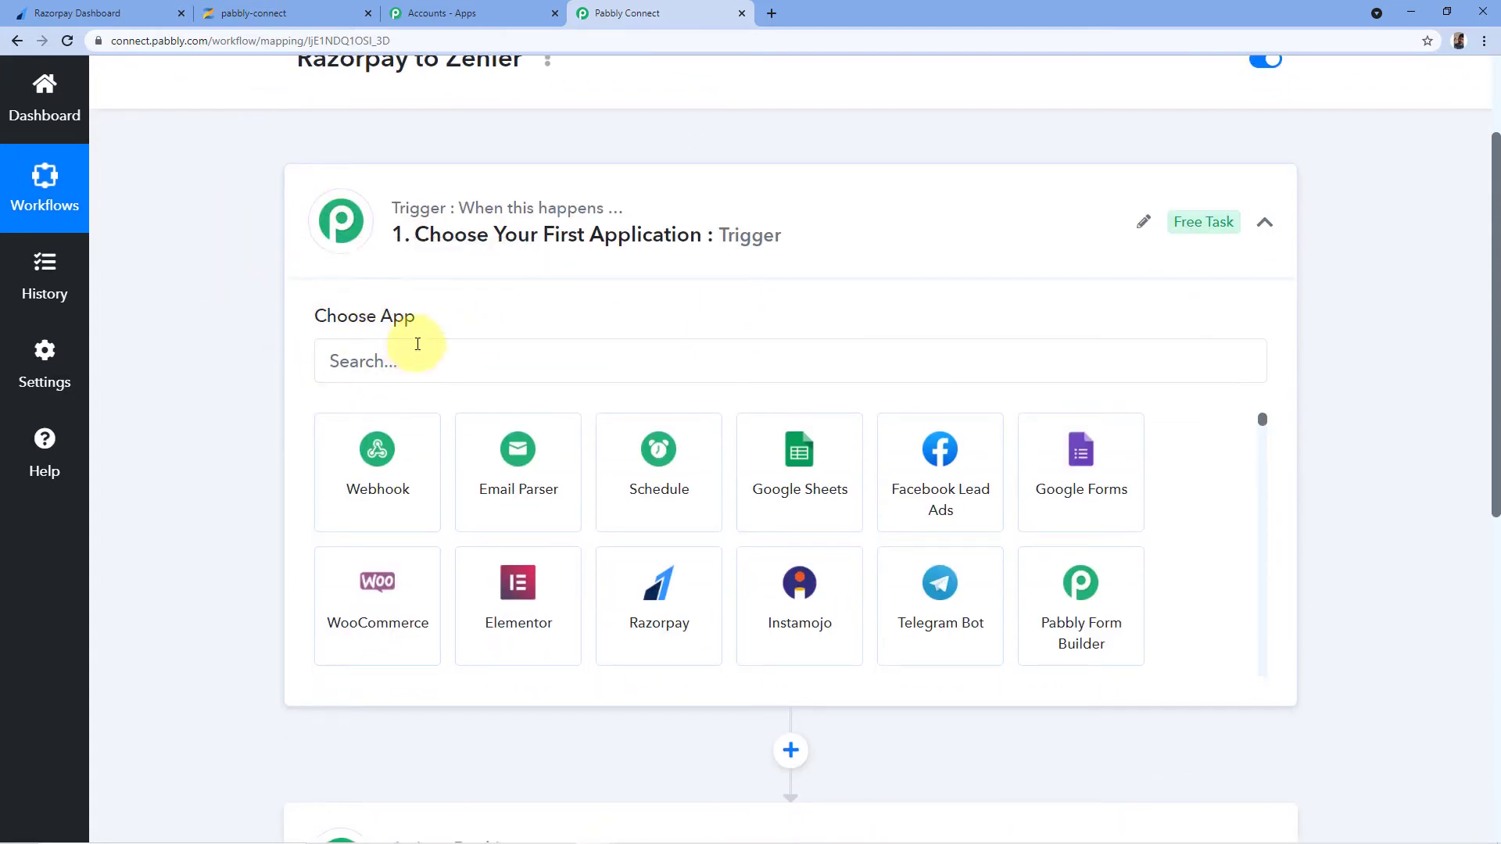
left_click(393, 351)
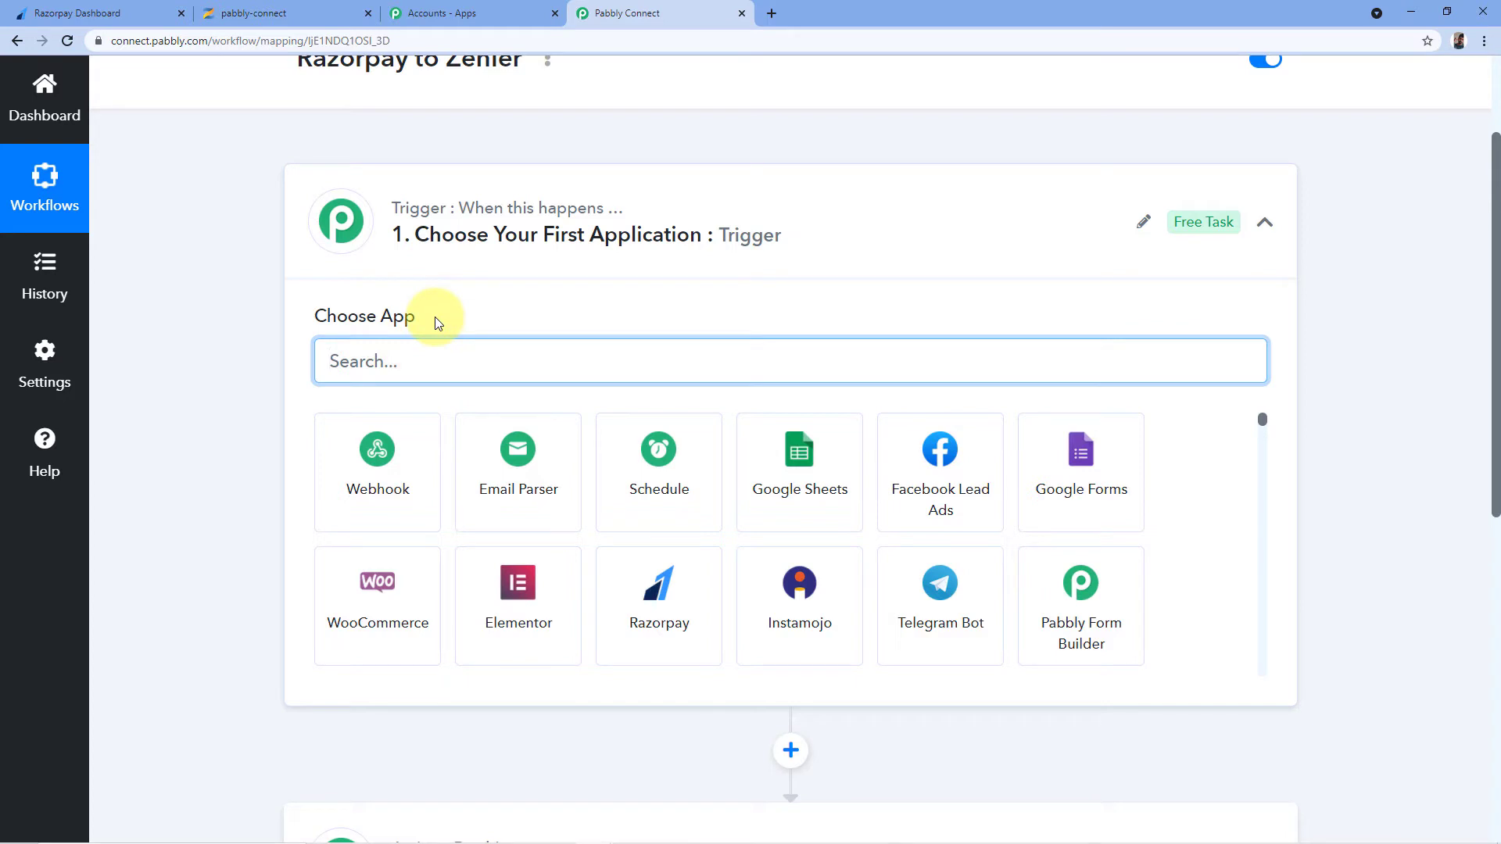
type("Razorpay")
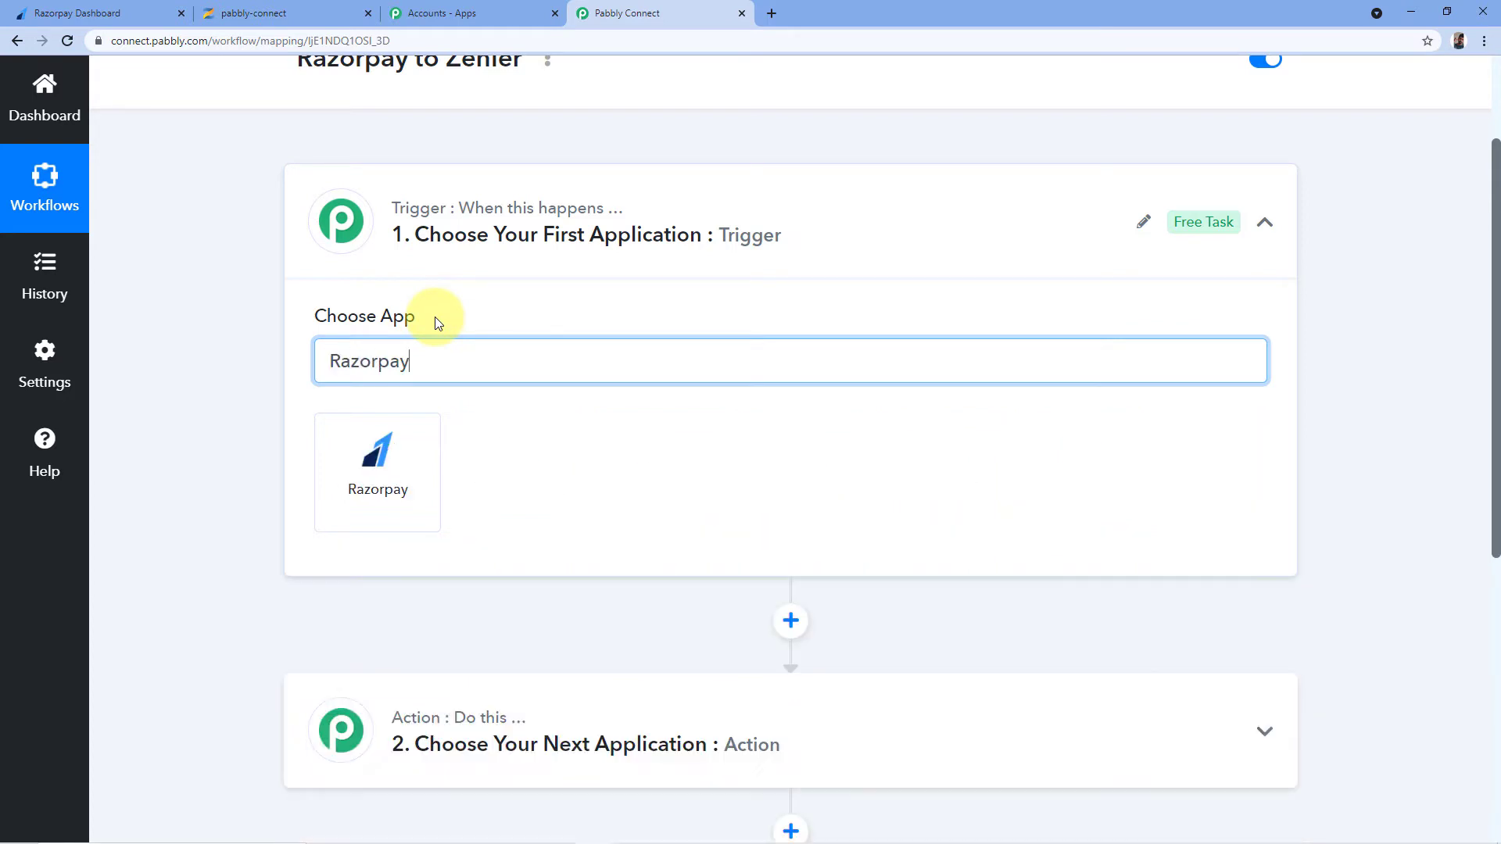
left_click(415, 491)
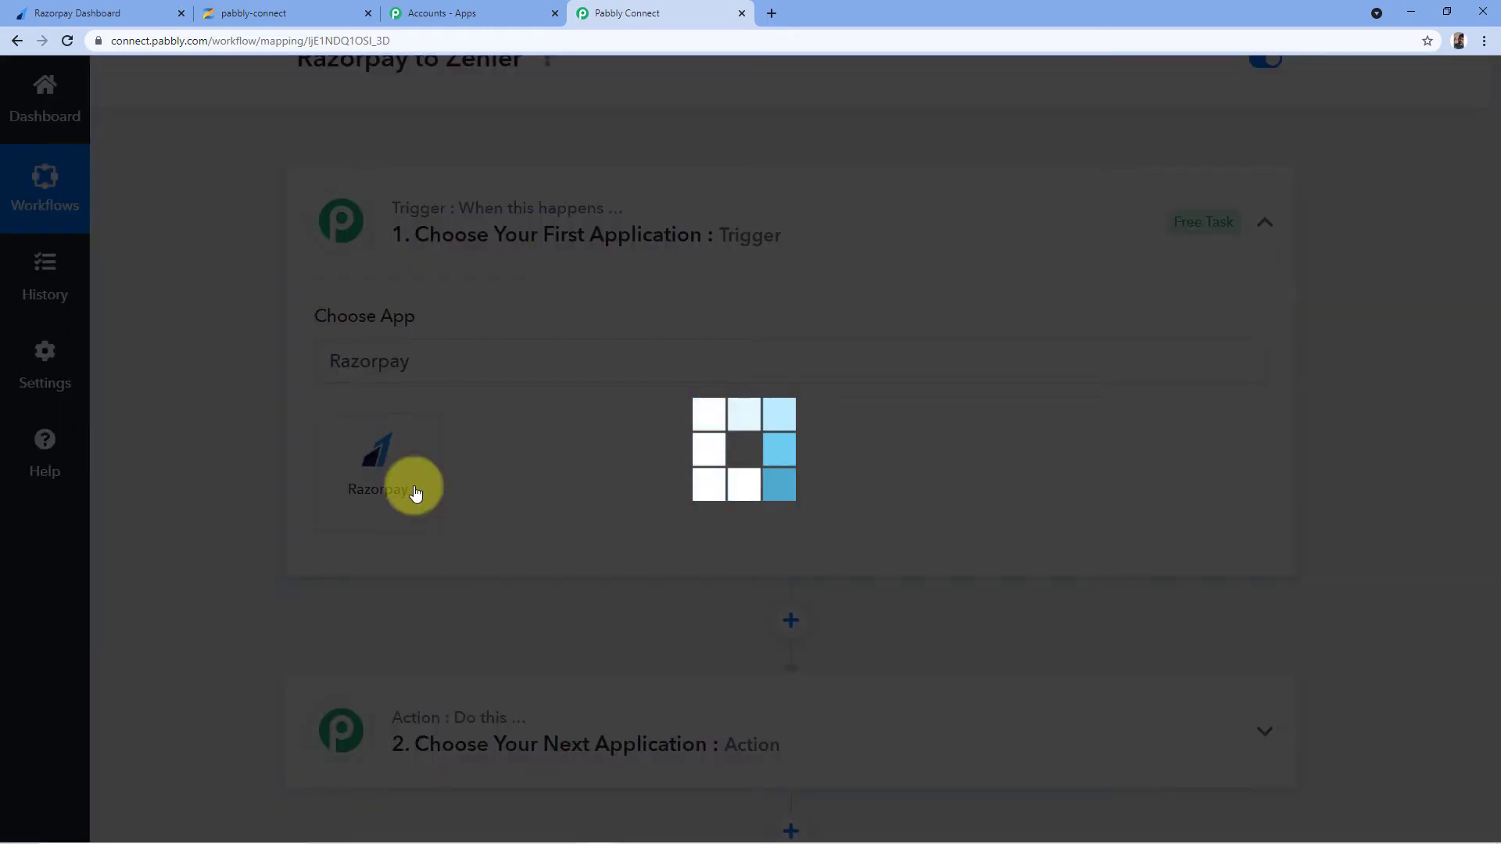
scroll(311, 288, "down", 1)
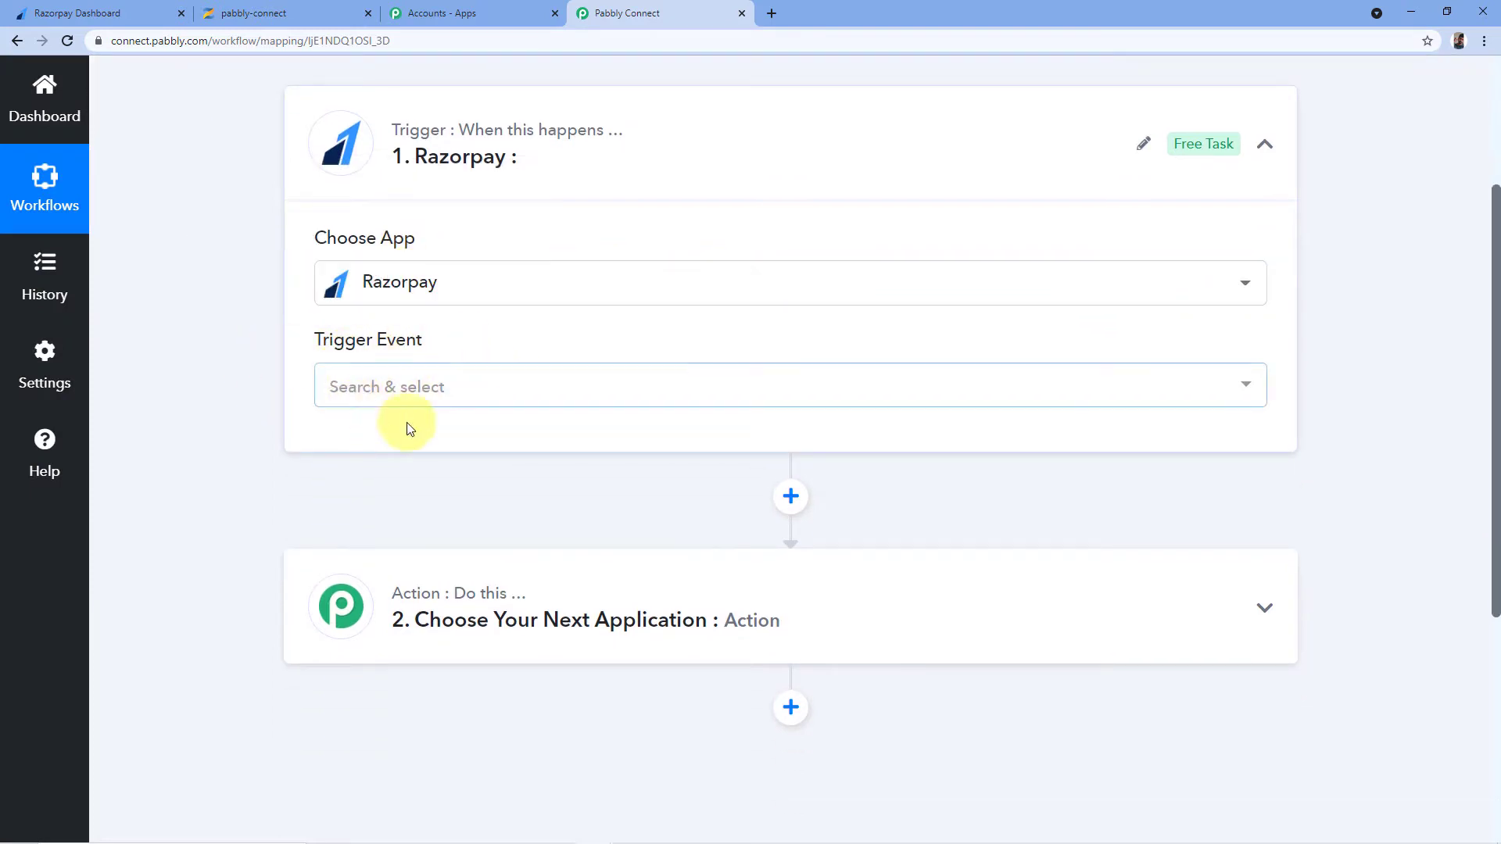
left_click(570, 383)
scroll(587, 328, "down", 2)
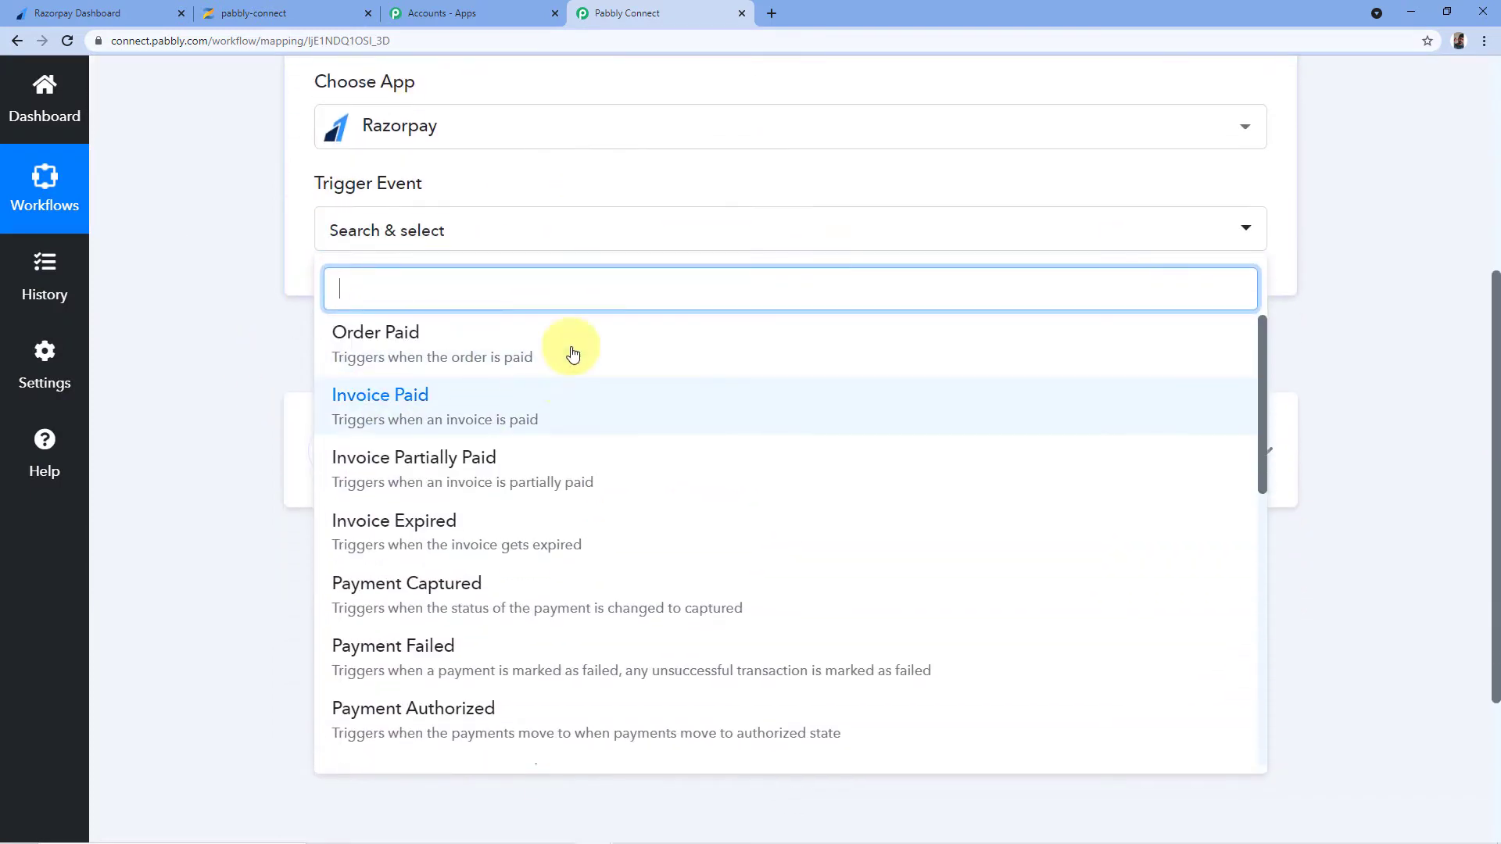
scroll(573, 353, "down", 3)
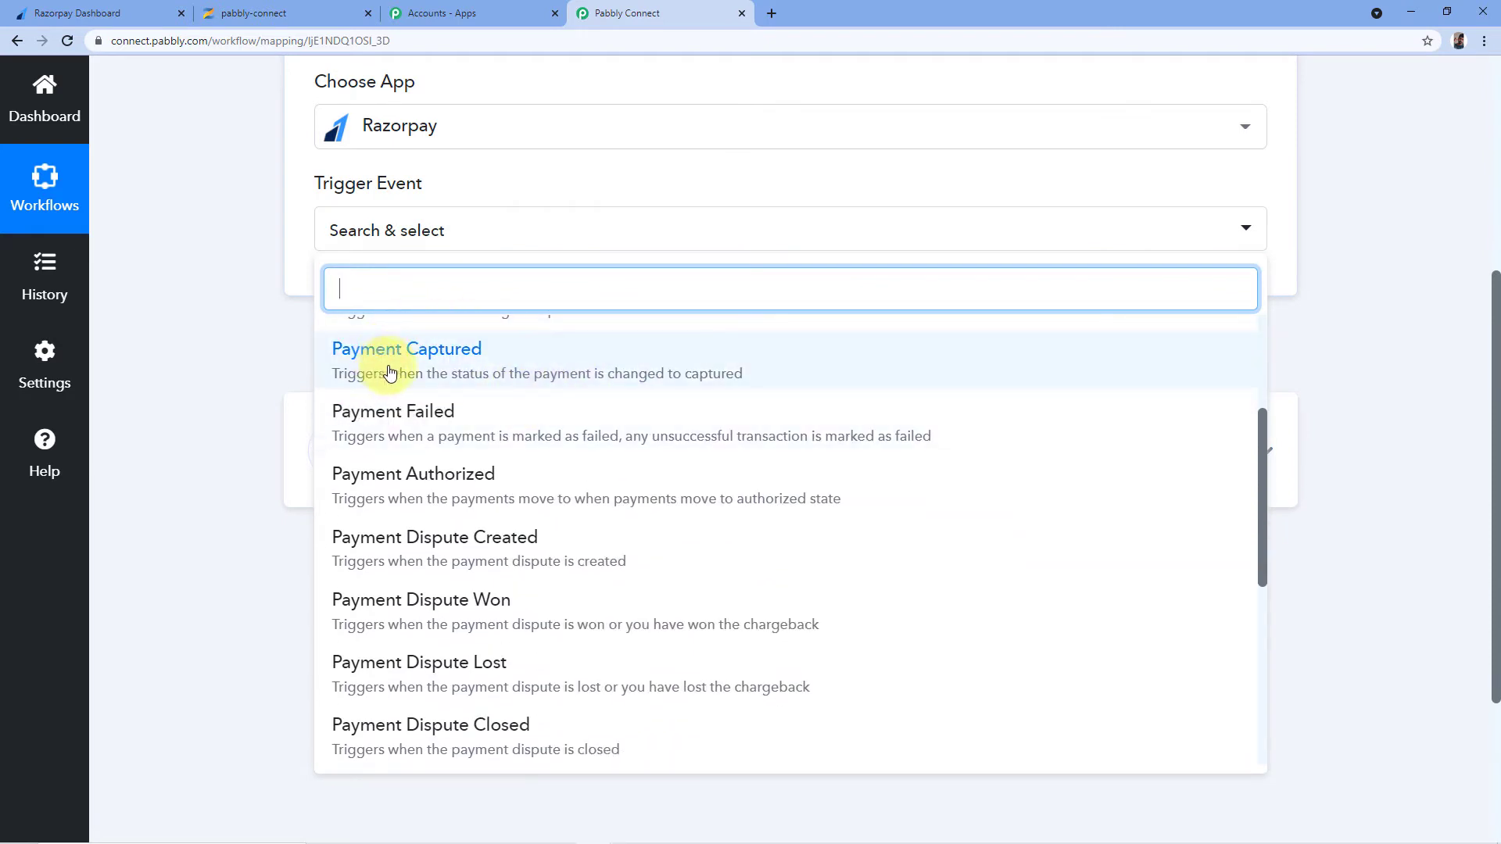
left_click(417, 368)
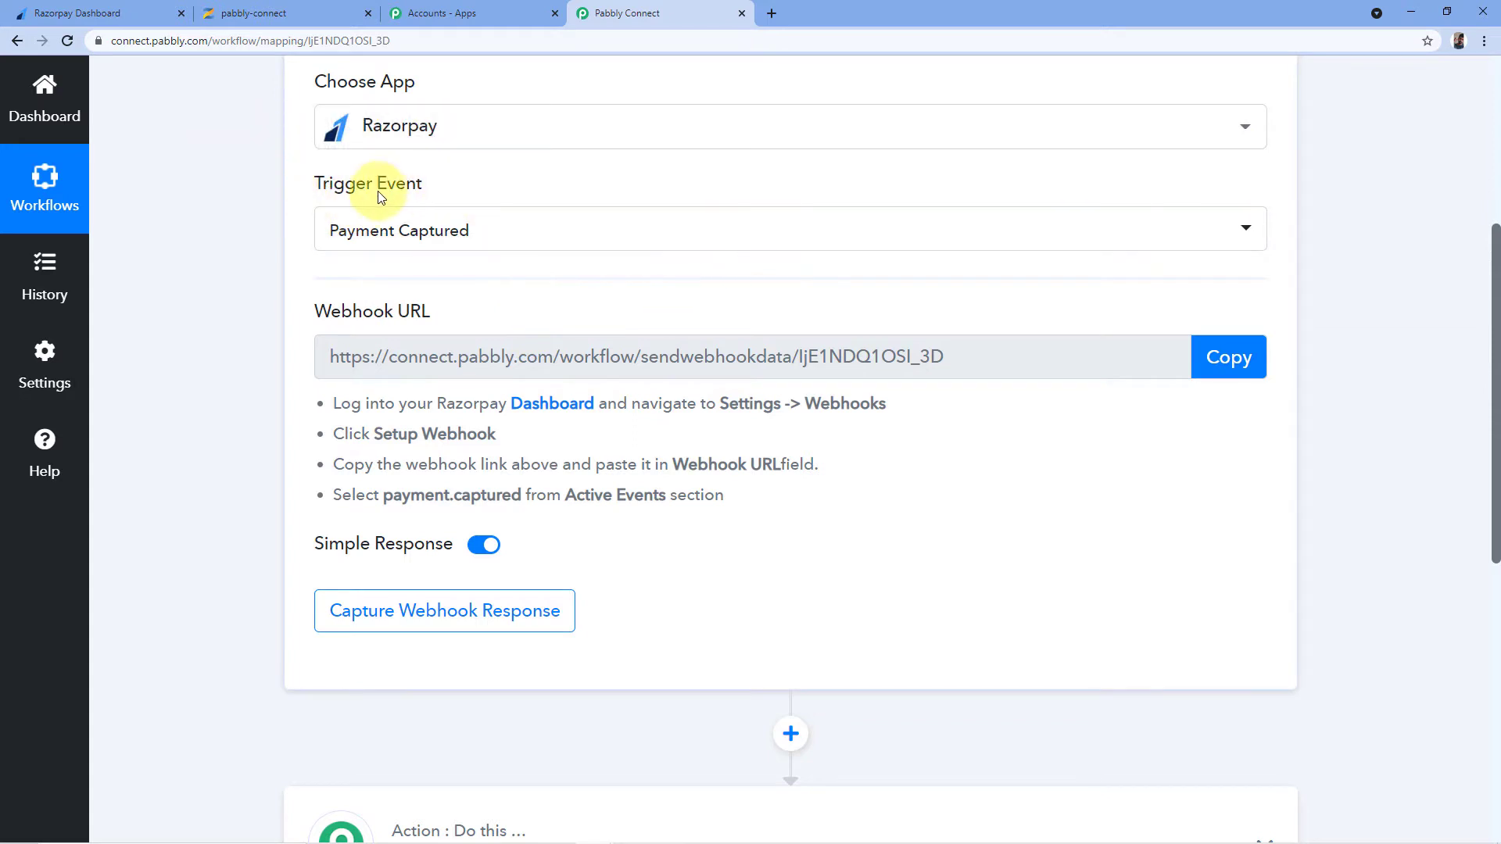
scroll(461, 207, "down", 1)
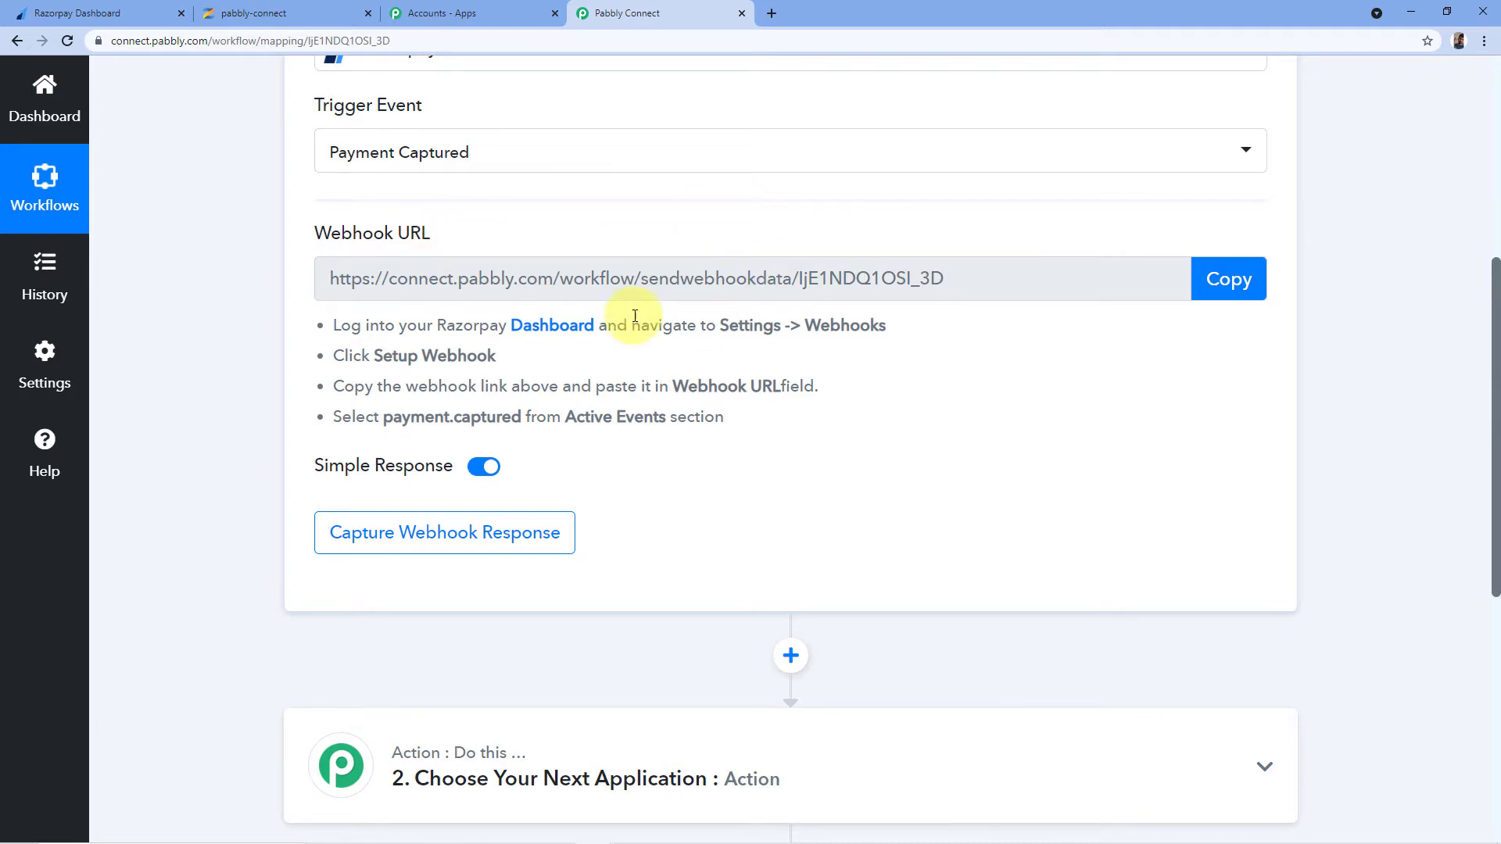
In Razorpay Settings, go to the Webhooks tab and start adding a new webhook
left_click(142, 8)
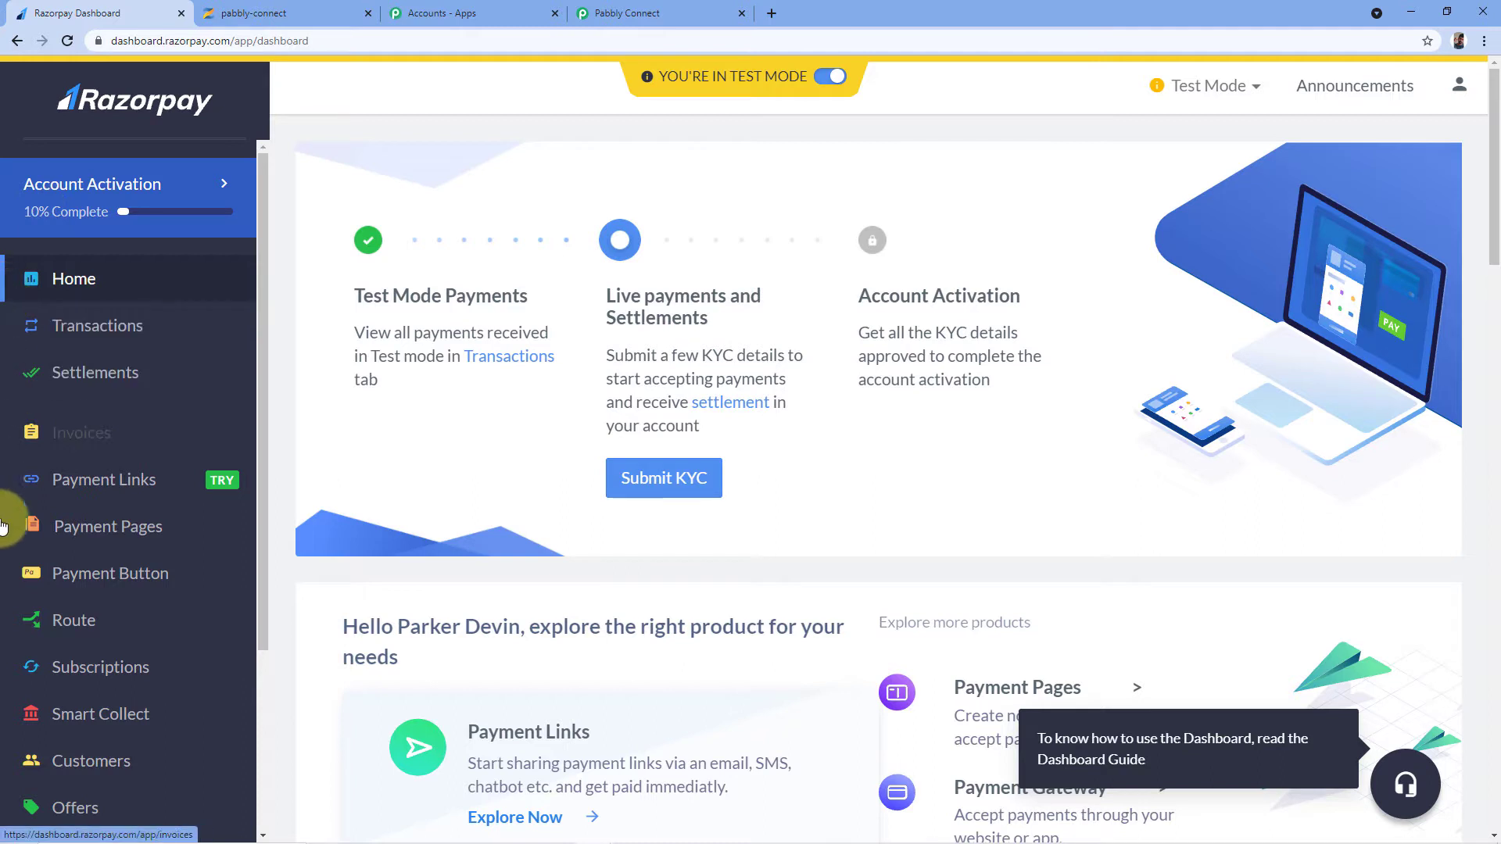
scroll(138, 455, "down", 3)
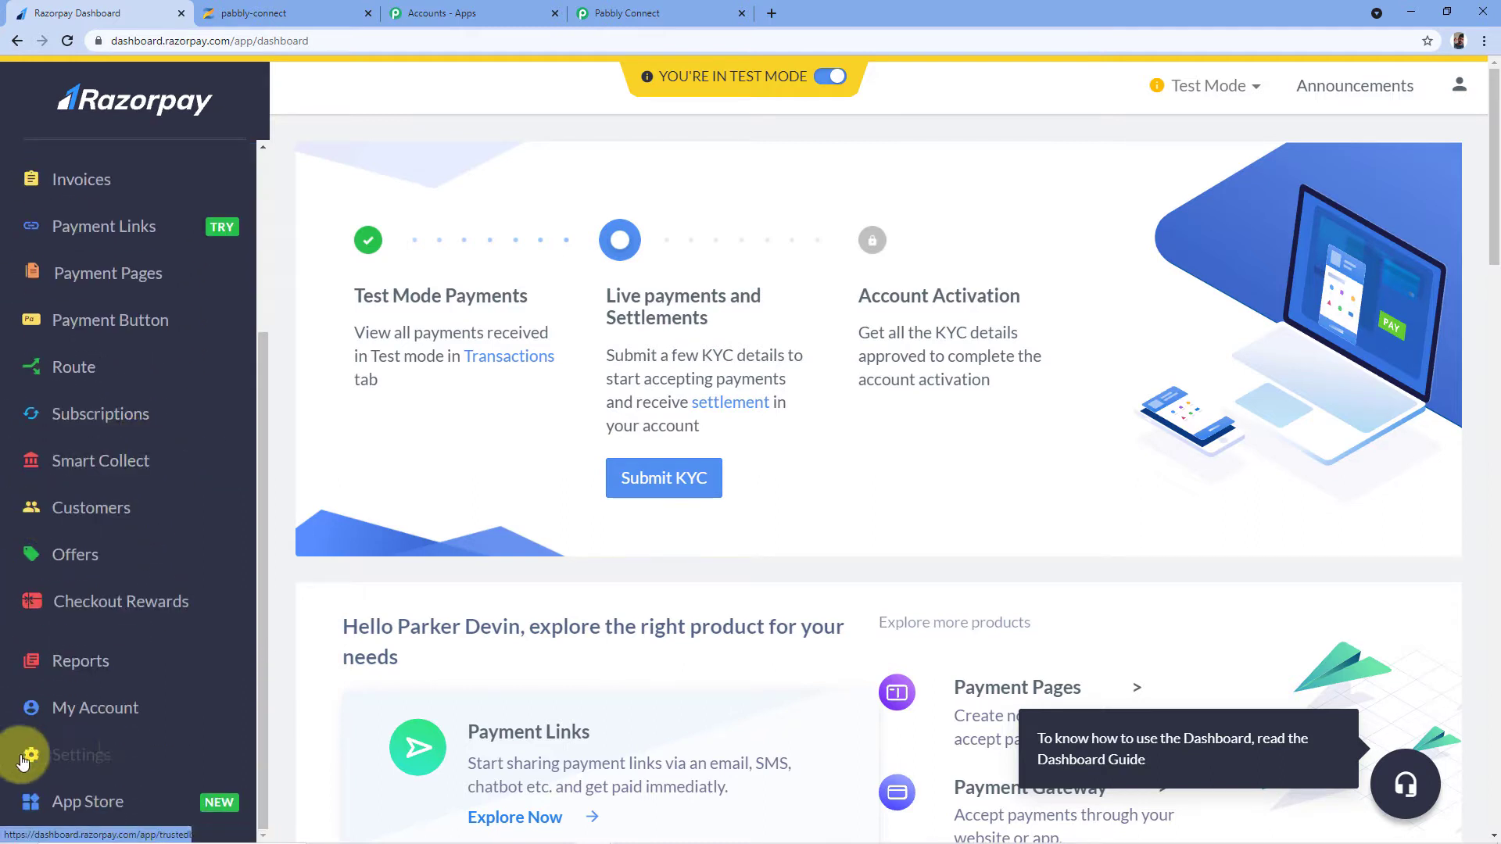
left_click(96, 762)
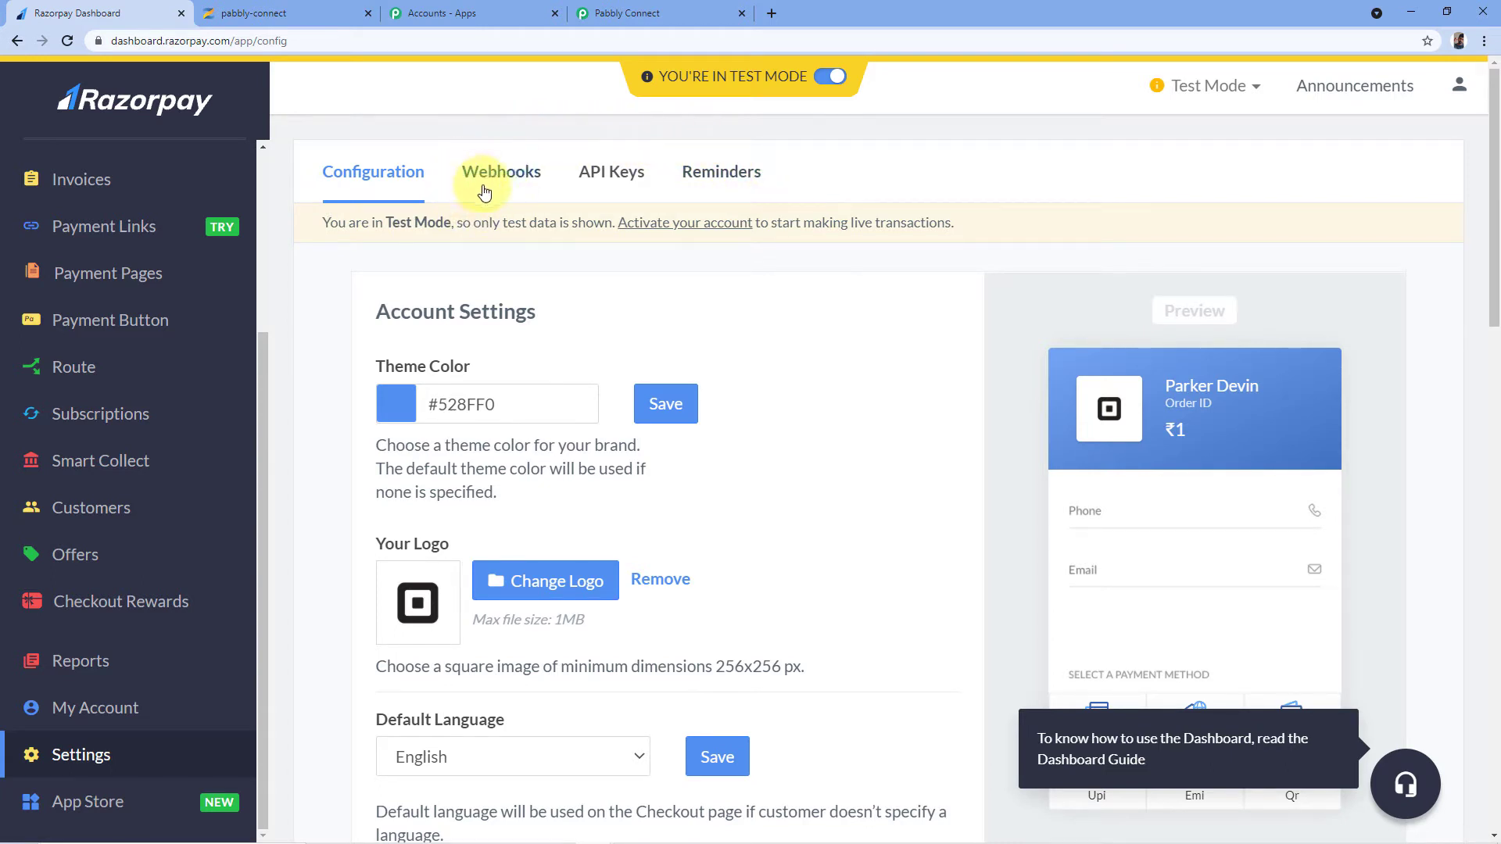
left_click(509, 182)
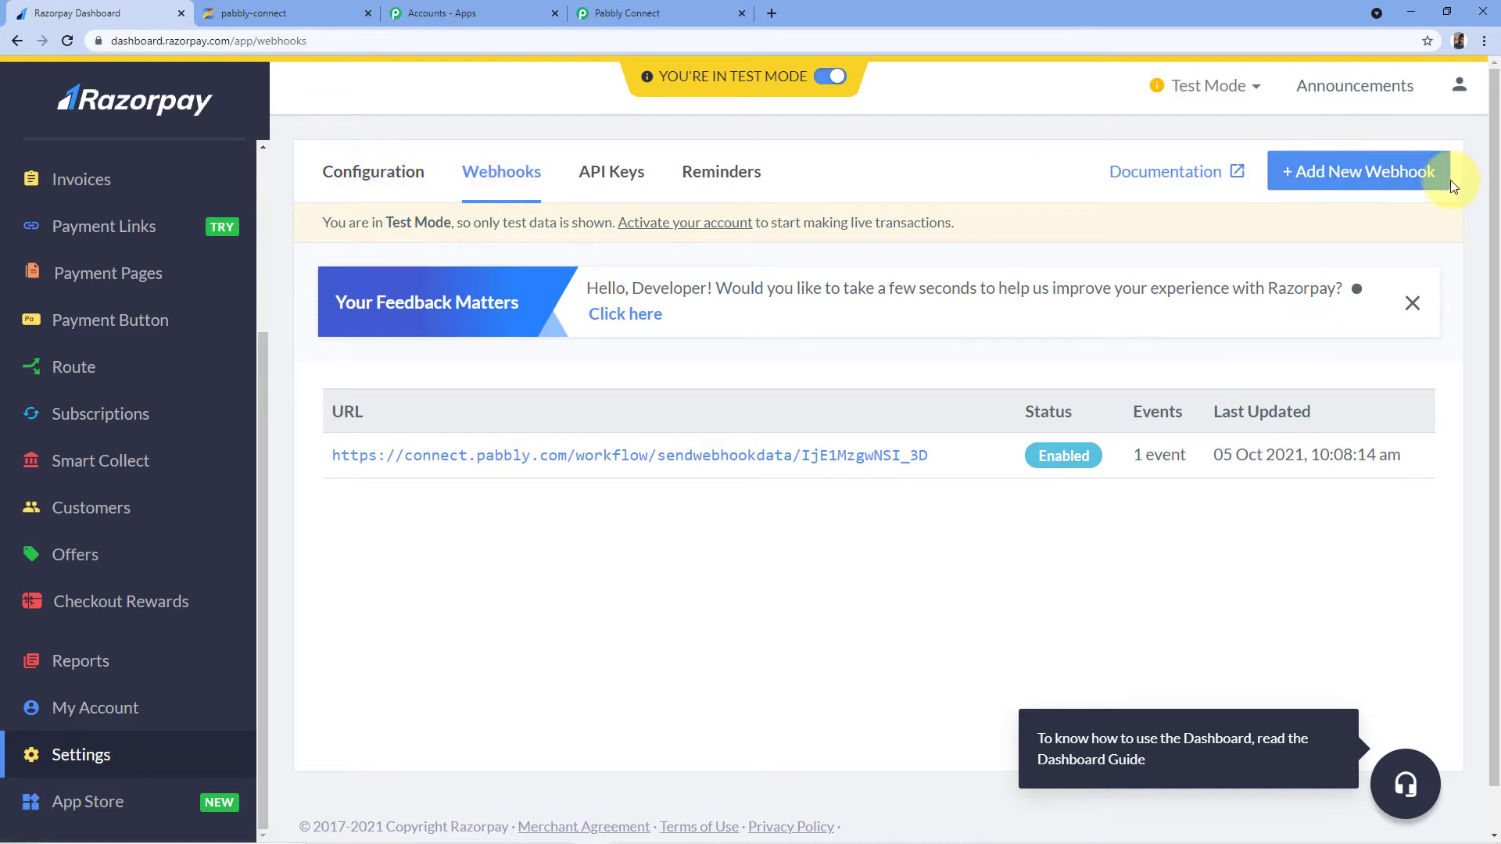
left_click(1333, 173)
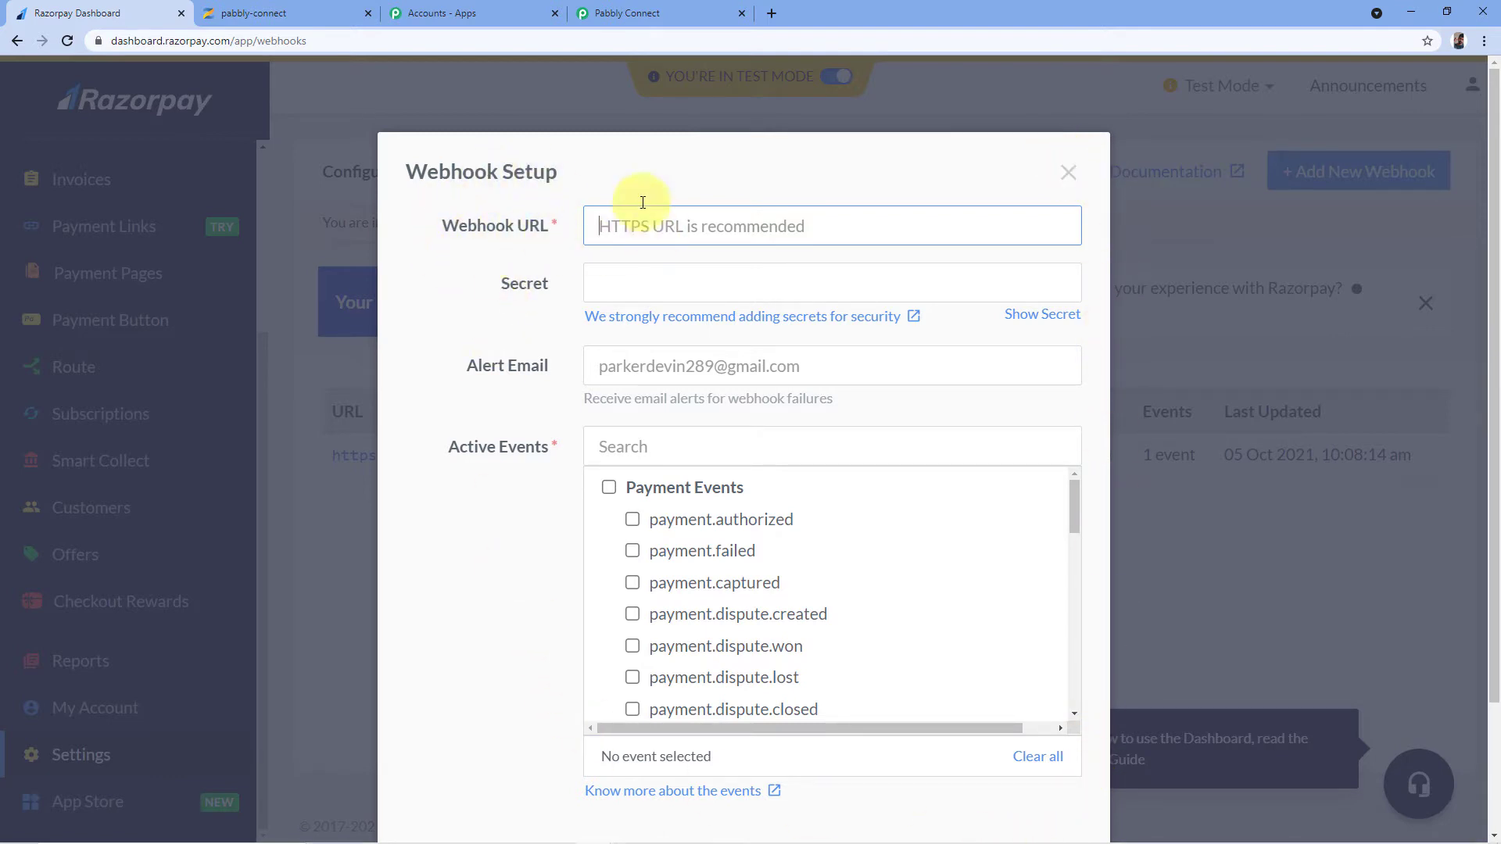
Copy the Pabbly workflow's webhook URL and paste it into Razorpay's Webhook URL field
left_click(662, 9)
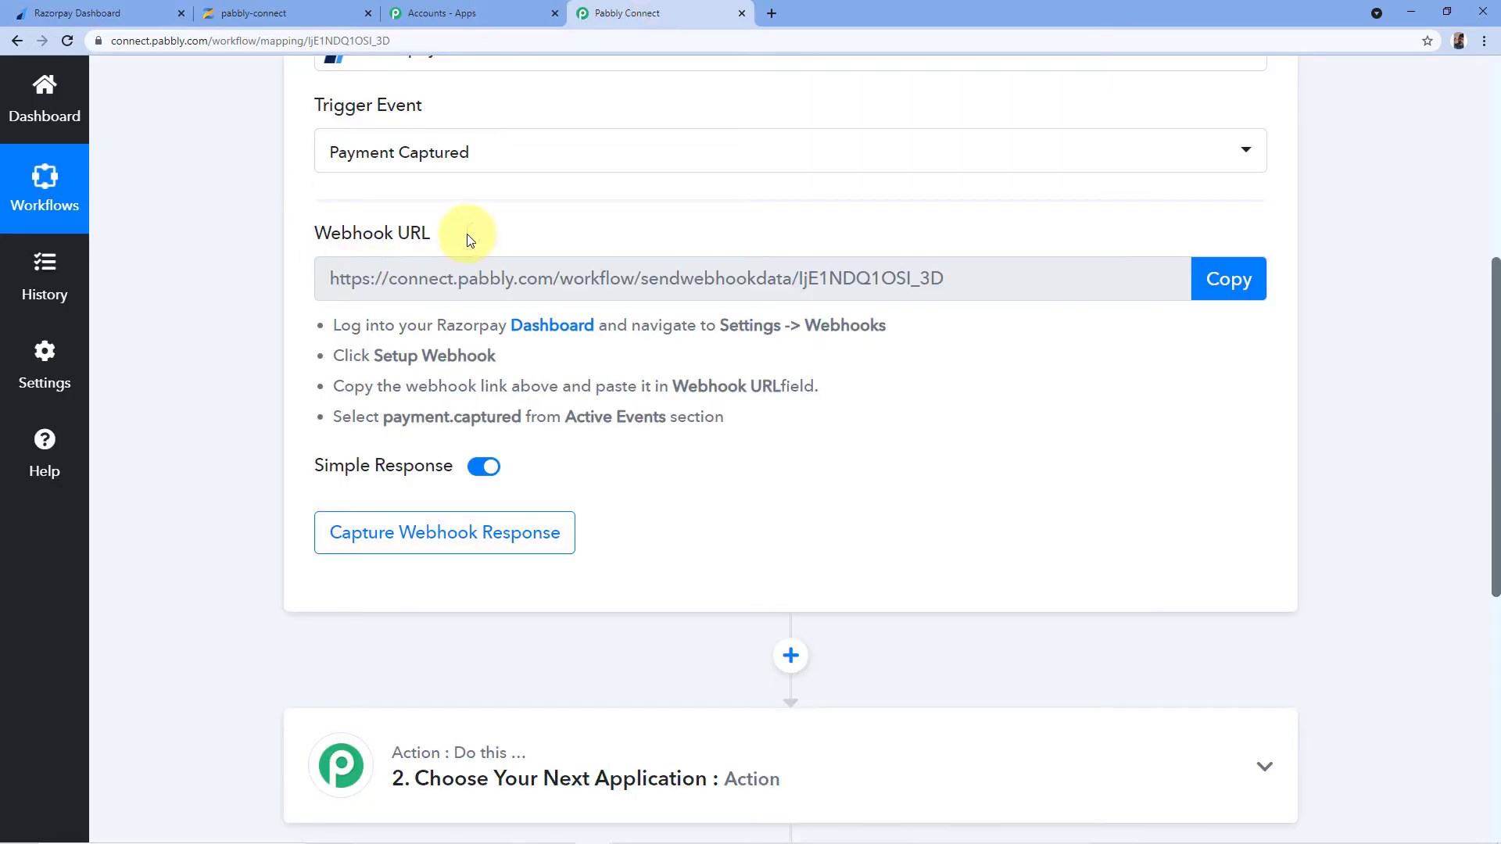
mouse_move(330, 244)
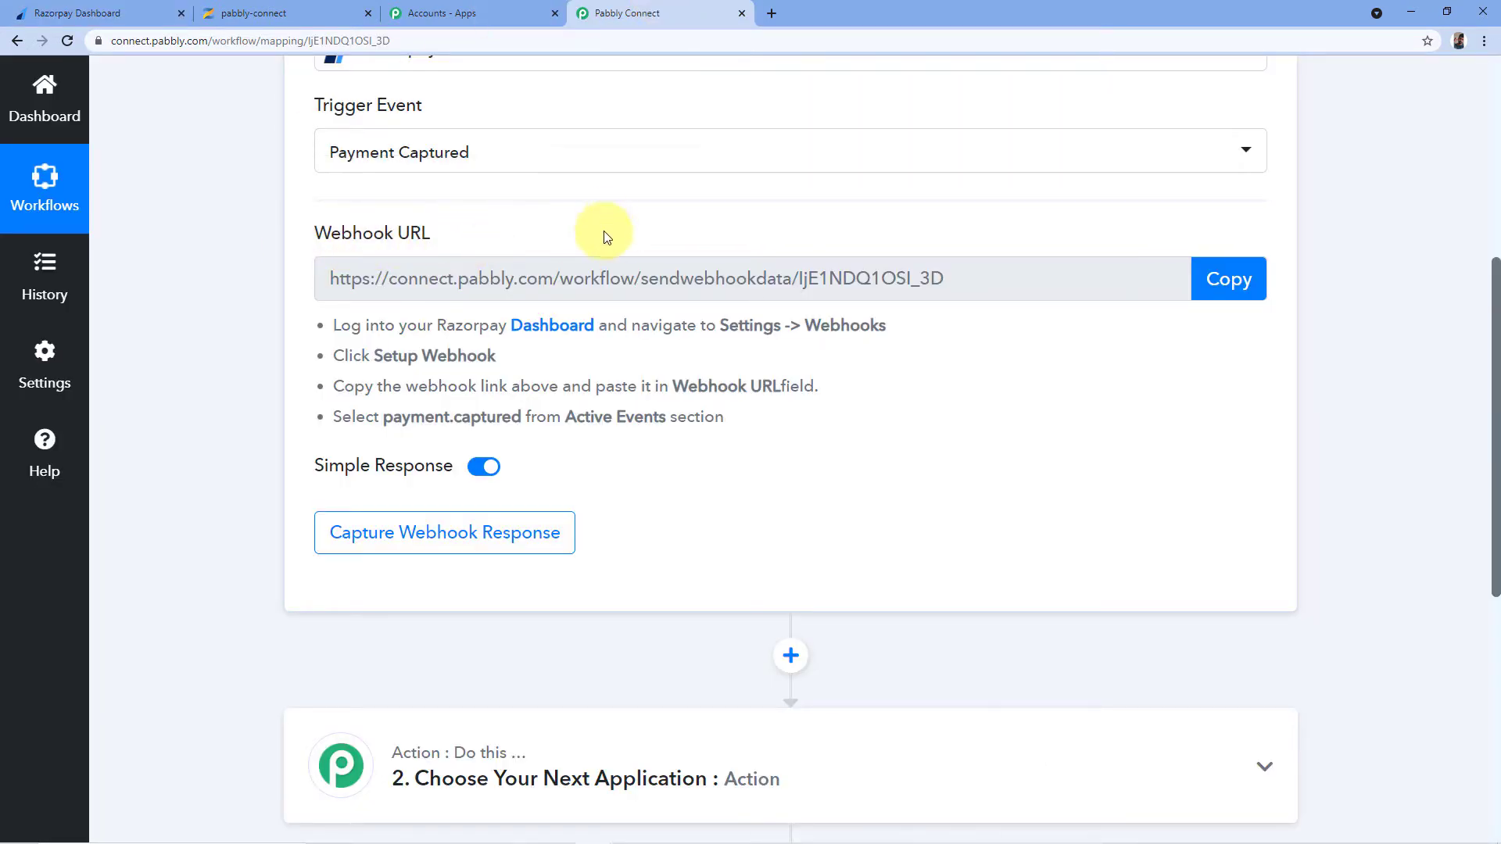
left_click(72, 14)
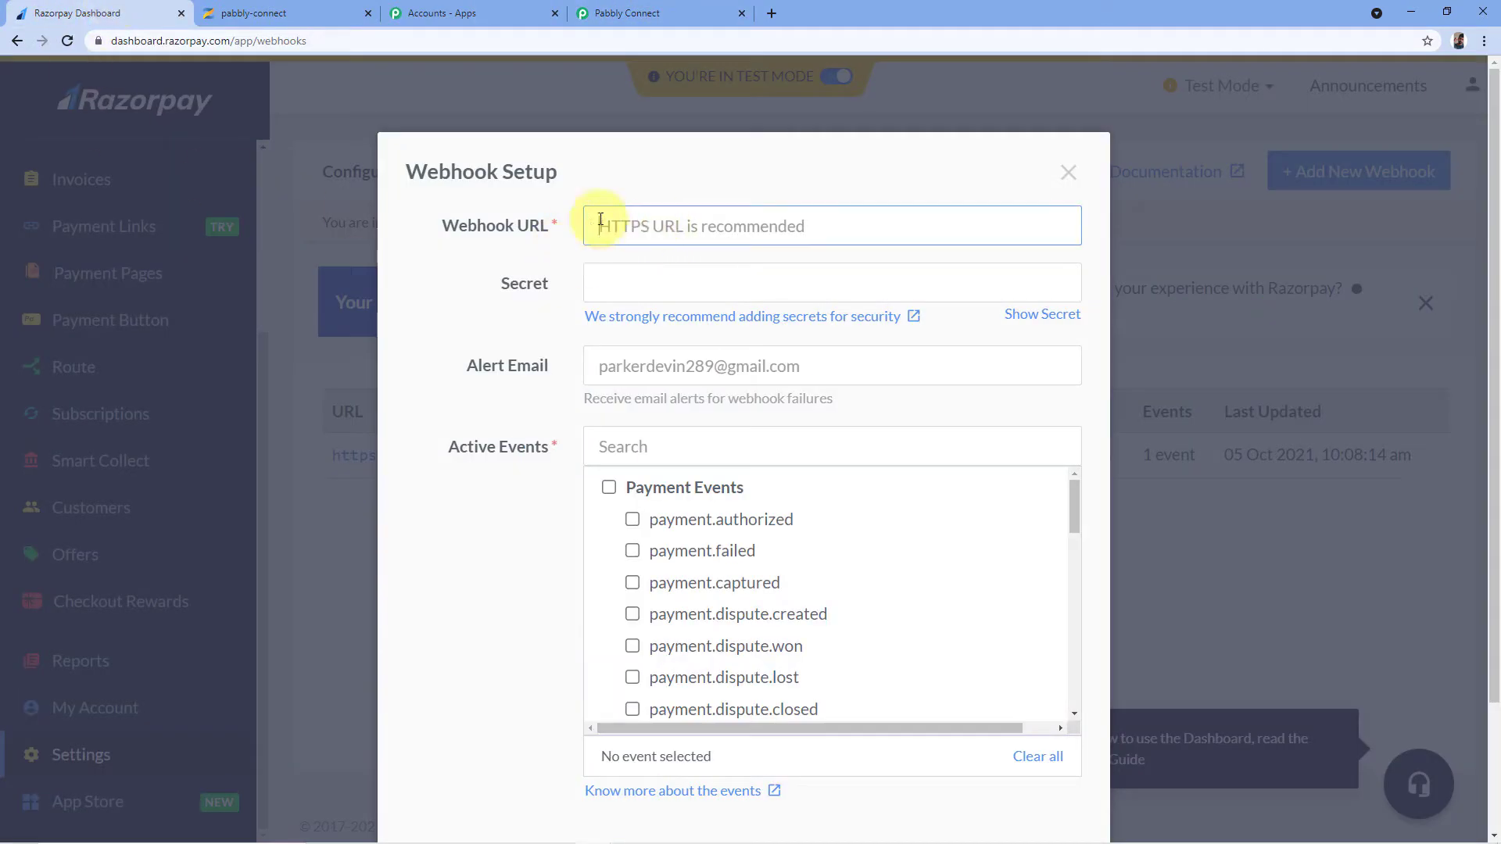
left_click(701, 14)
left_click(1231, 283)
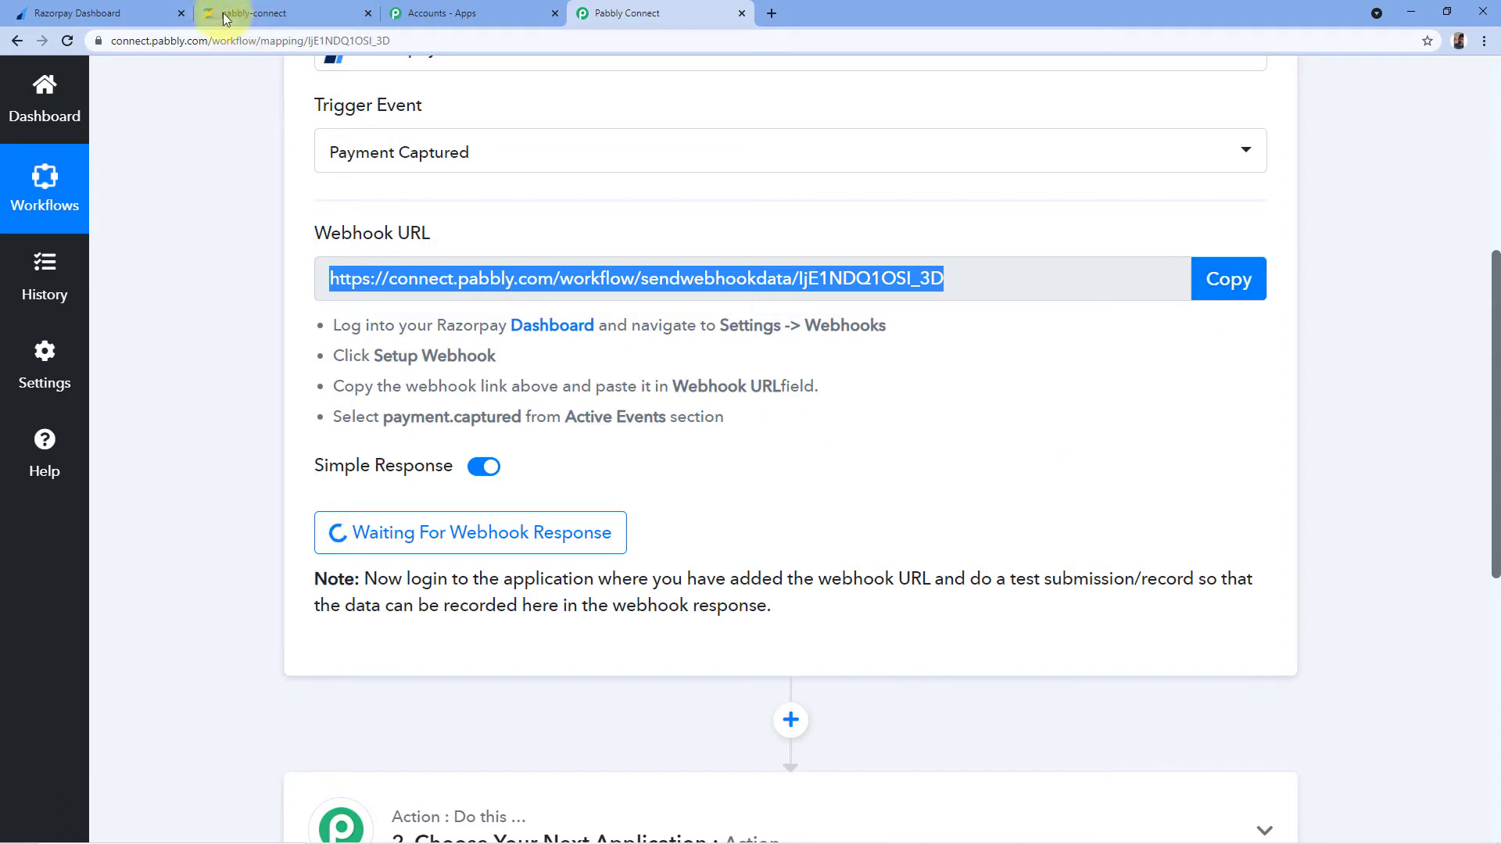
left_click(117, 14)
right_click(634, 209)
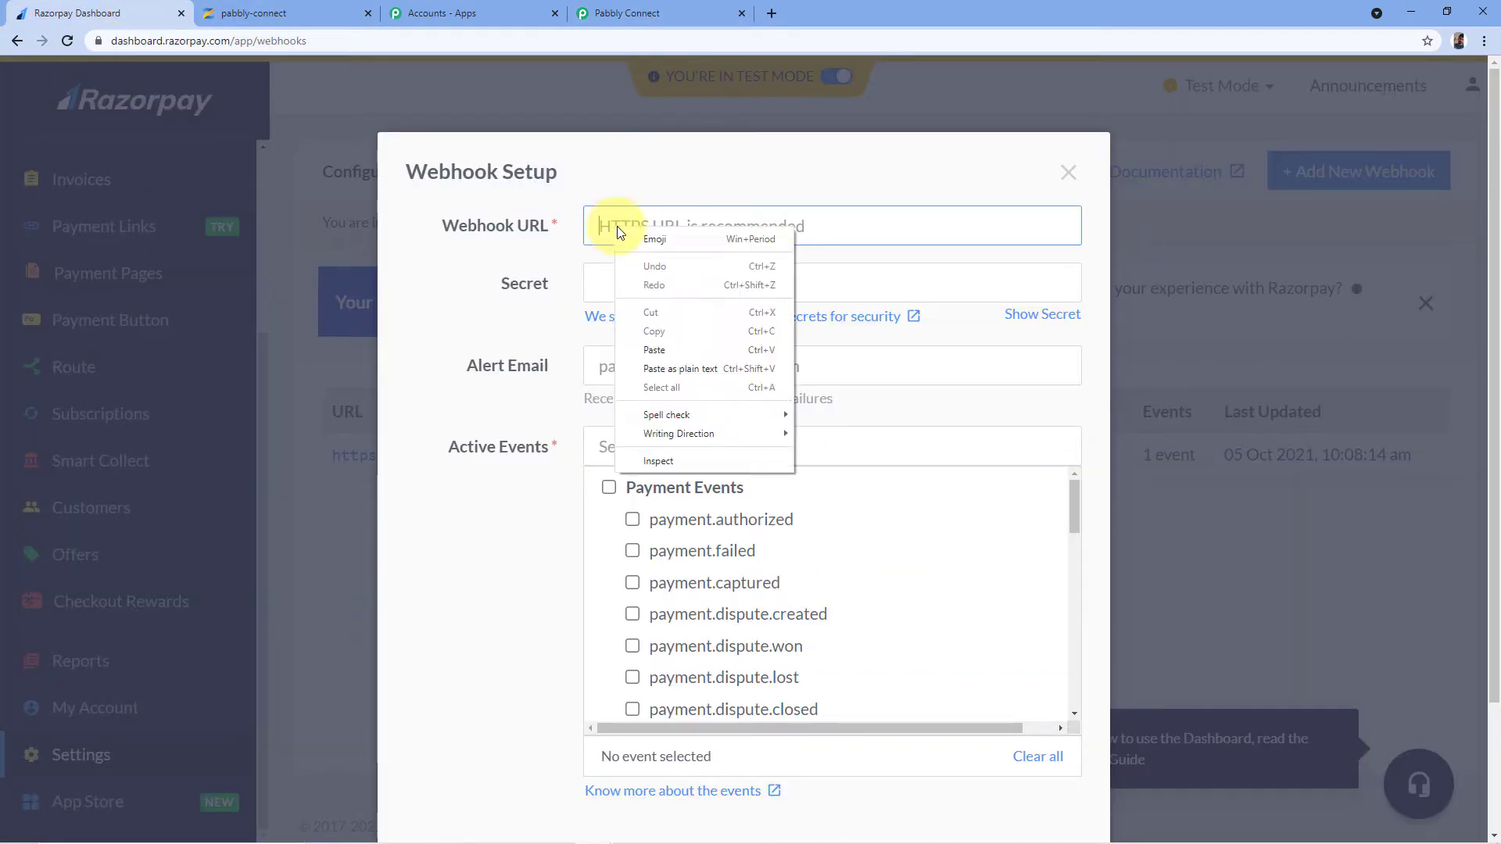
left_click(701, 344)
left_click(527, 268)
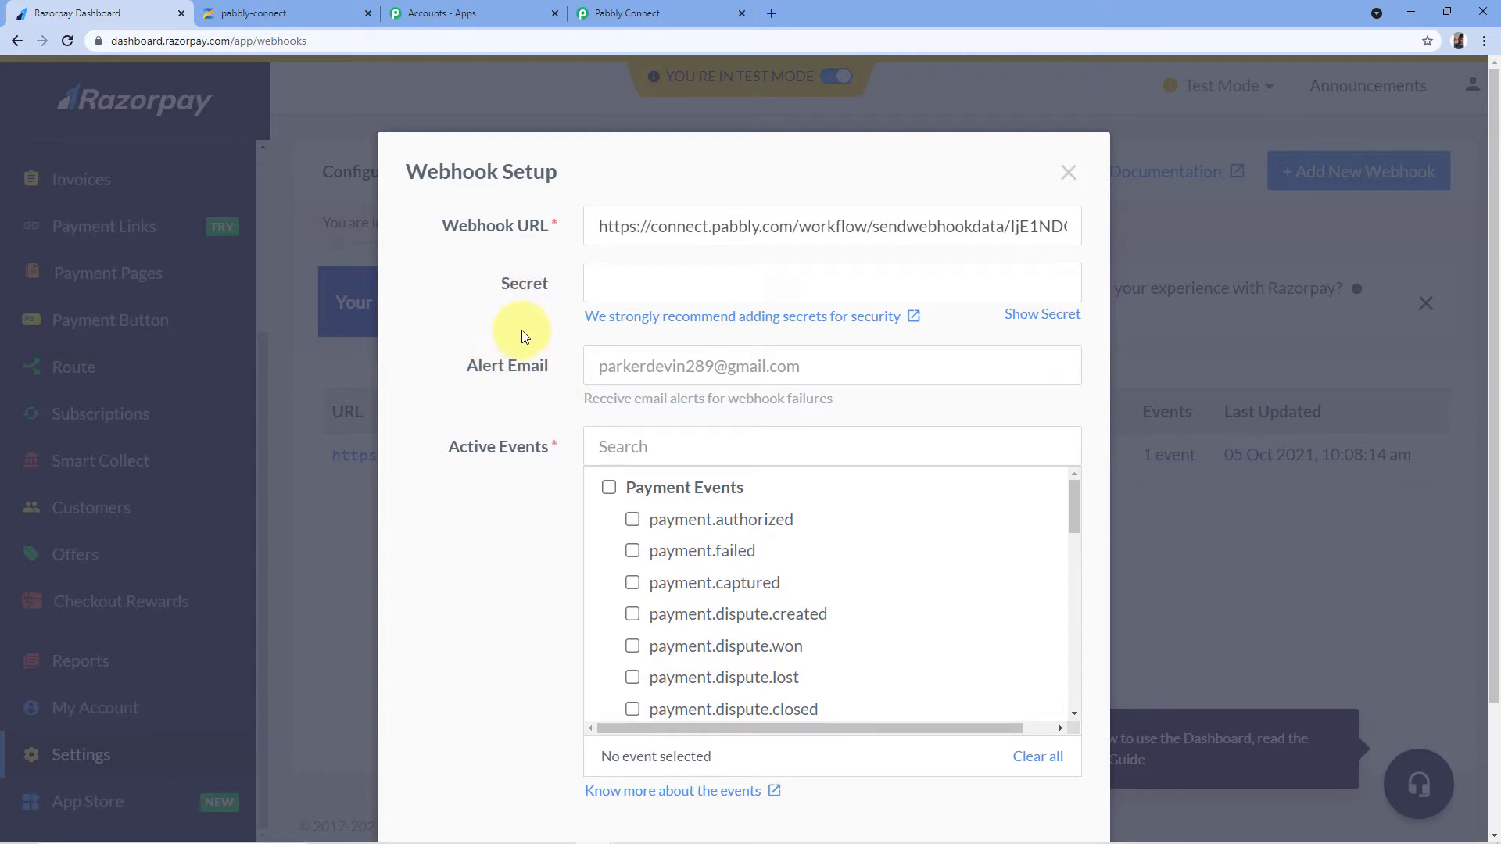
Tick payment.captured as the webhook's active event and go to the Pabbly Connect tab
scroll(527, 330, "down", 2)
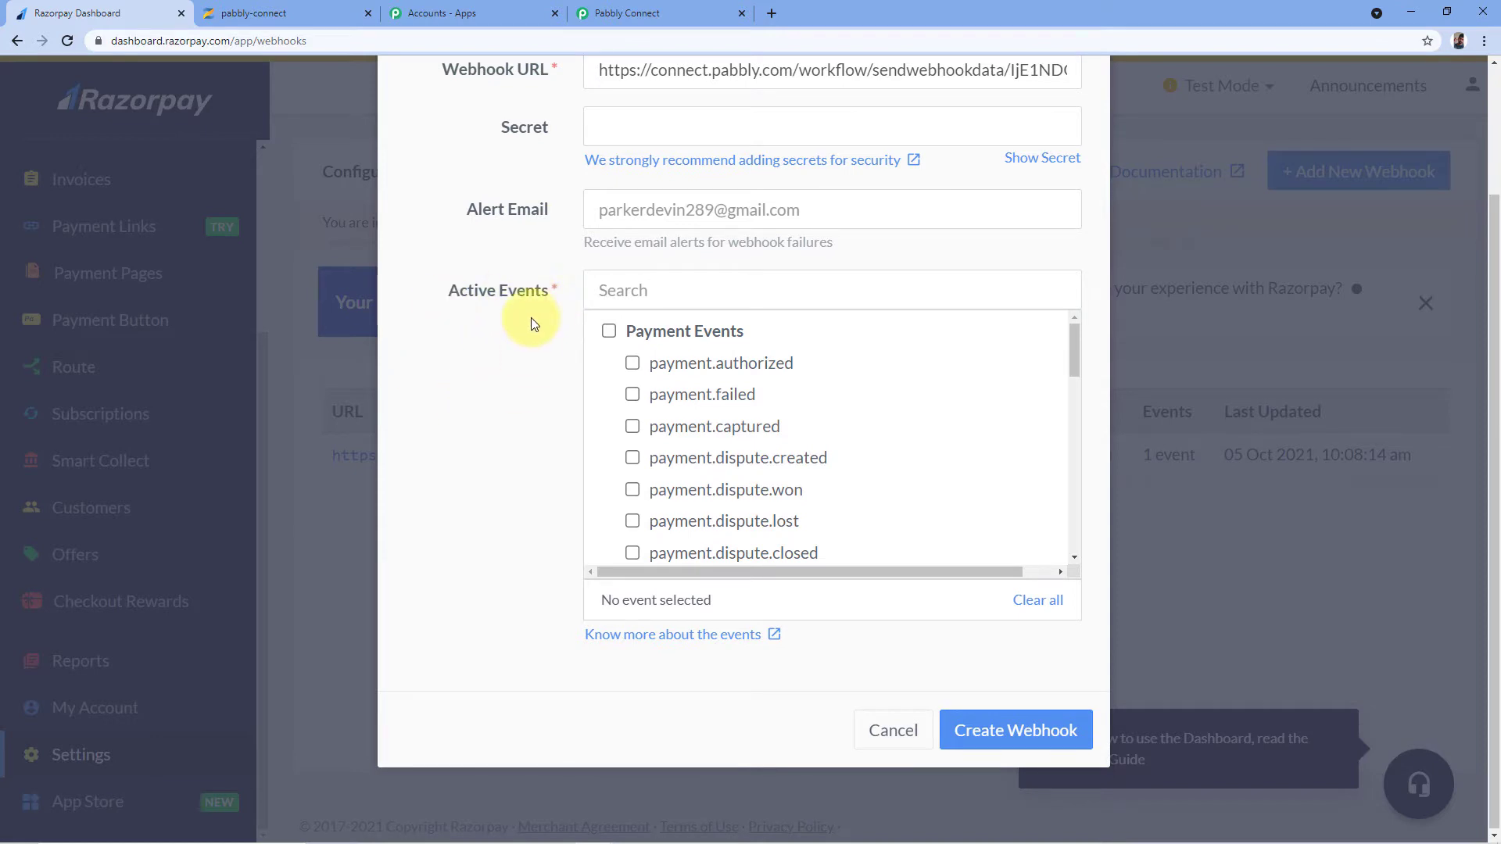
scroll(731, 347, "down", 3)
scroll(727, 345, "up", 3)
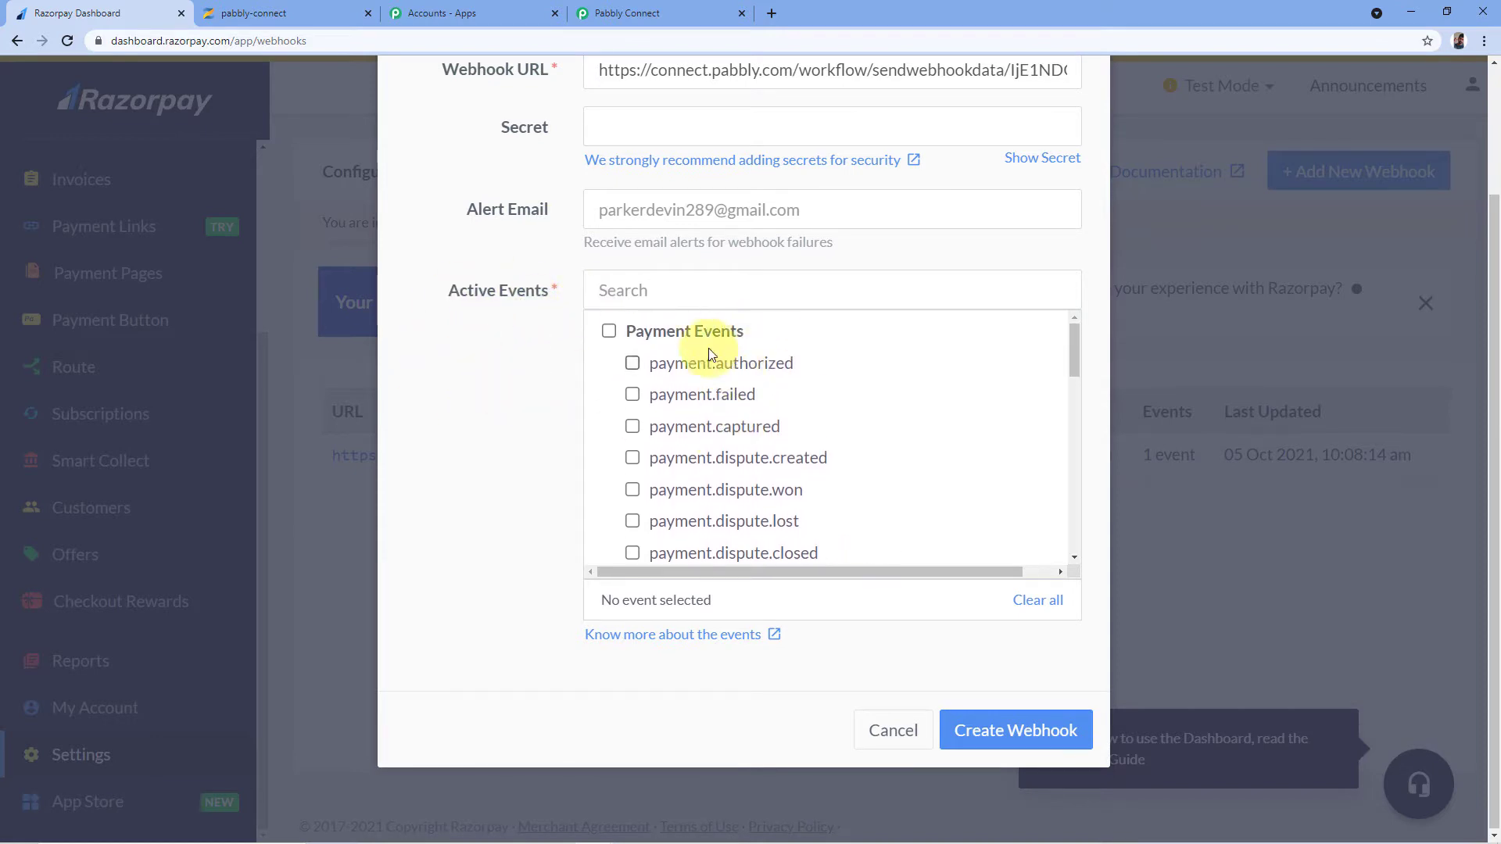
left_click(634, 428)
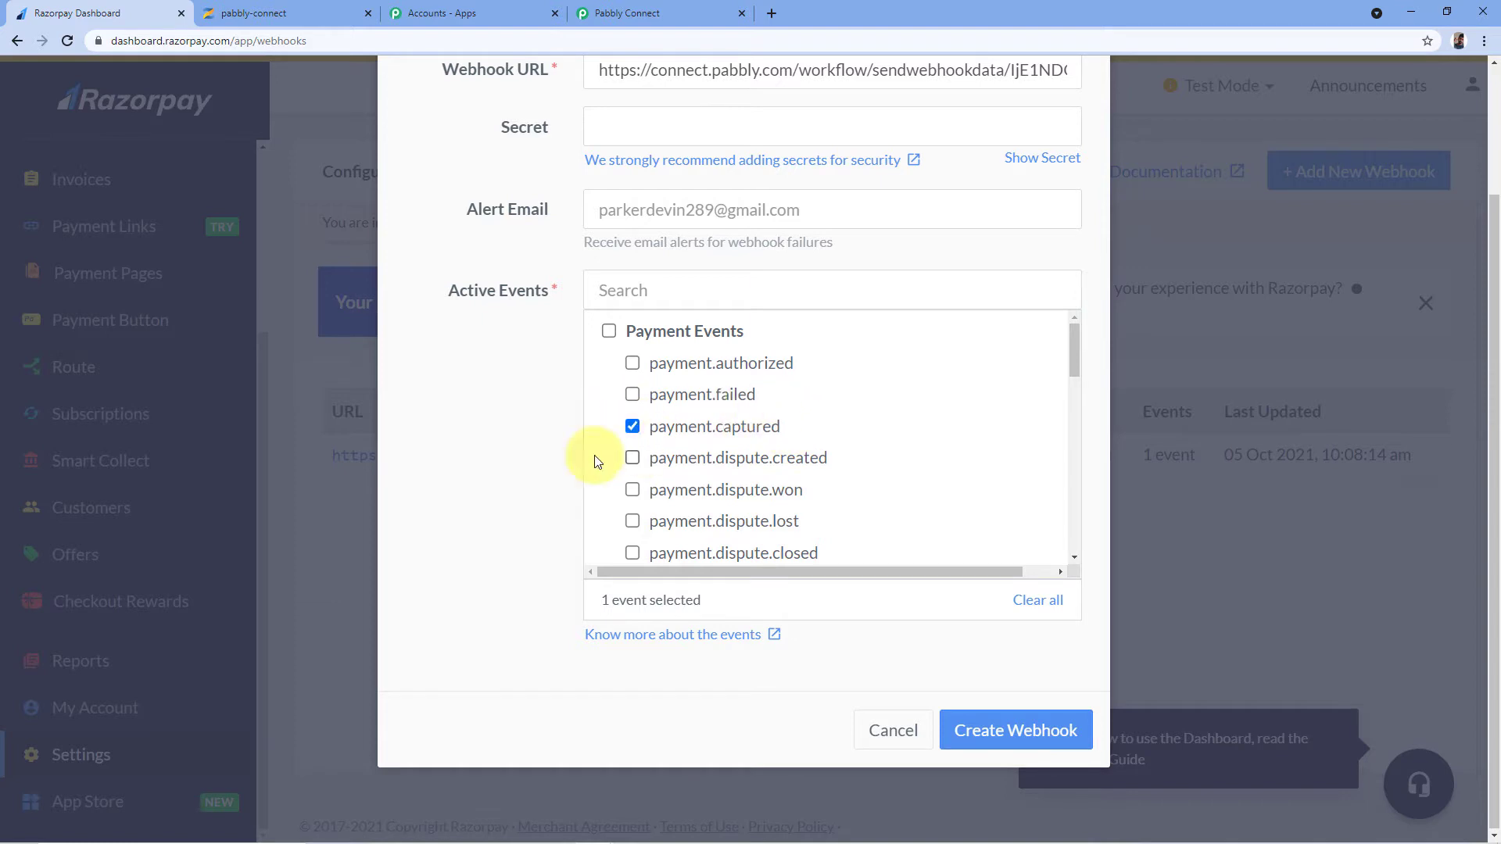
left_click(707, 13)
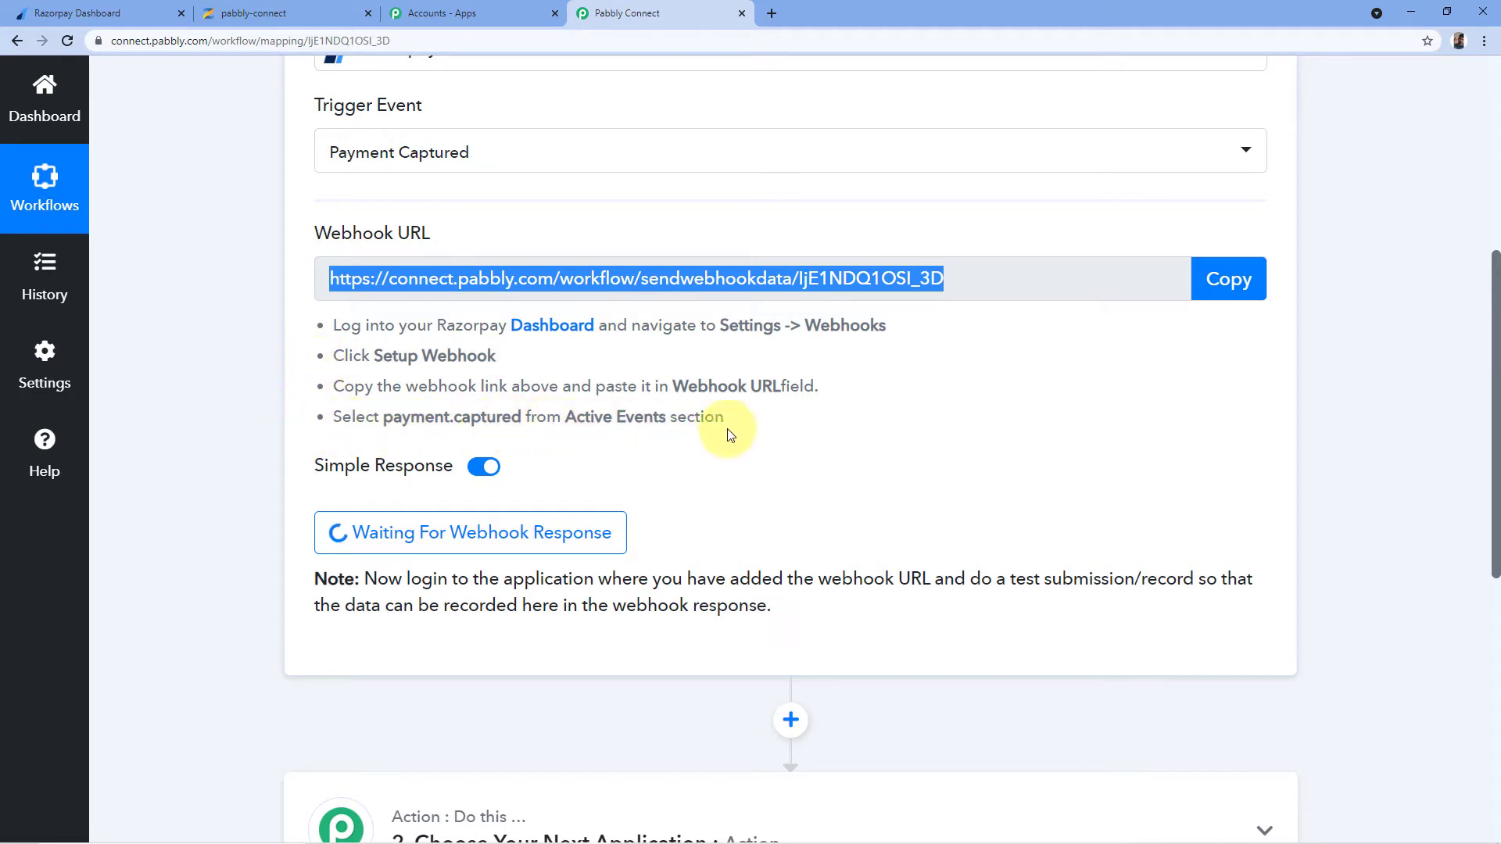
Create the Pabbly webhook in Razorpay, check the Pabbly workflow, then return to the webhooks list
left_click(159, 7)
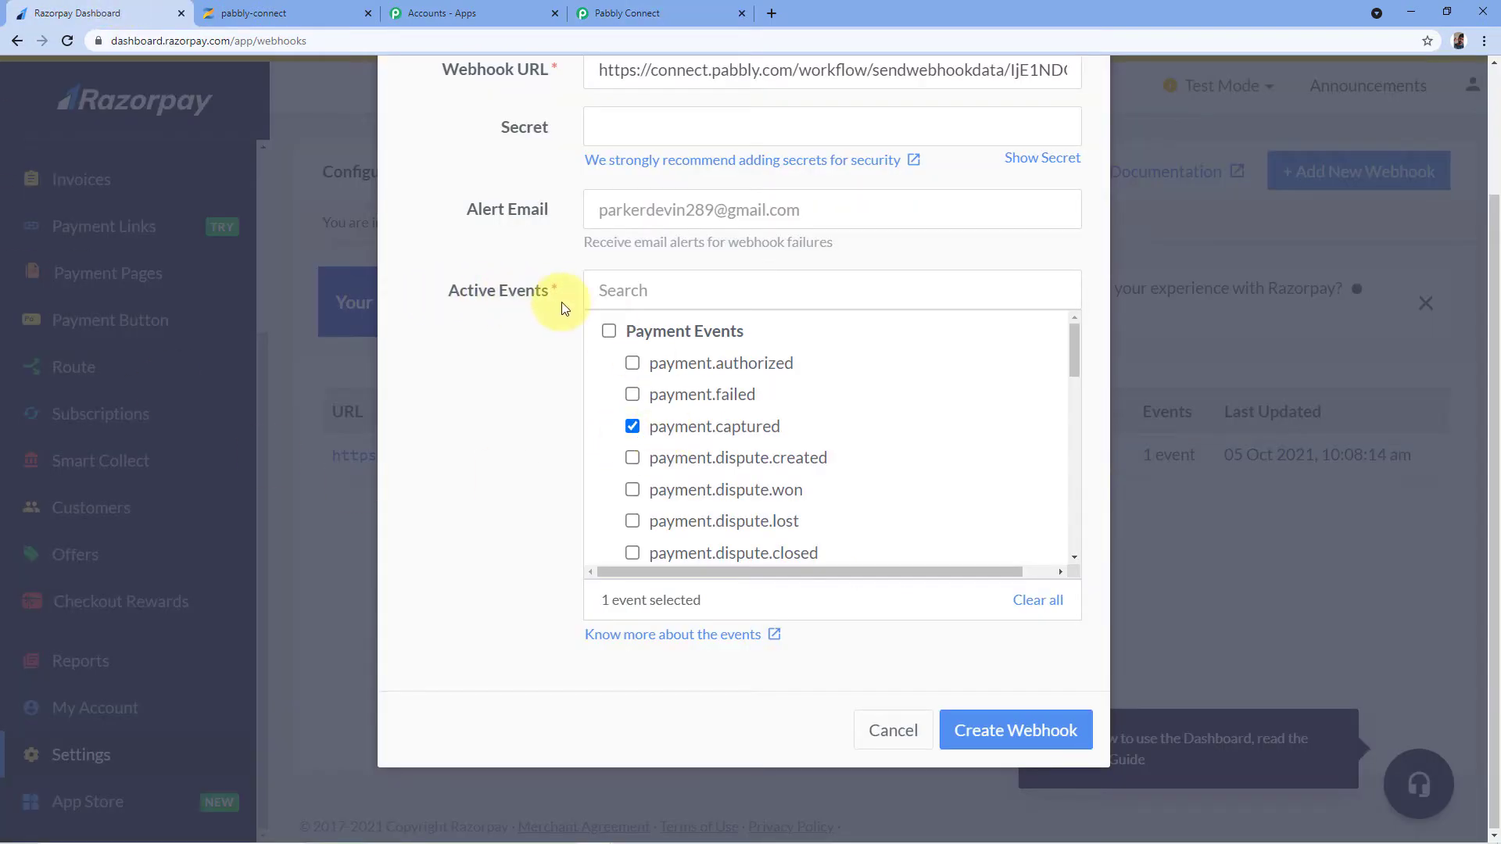
left_click(1029, 730)
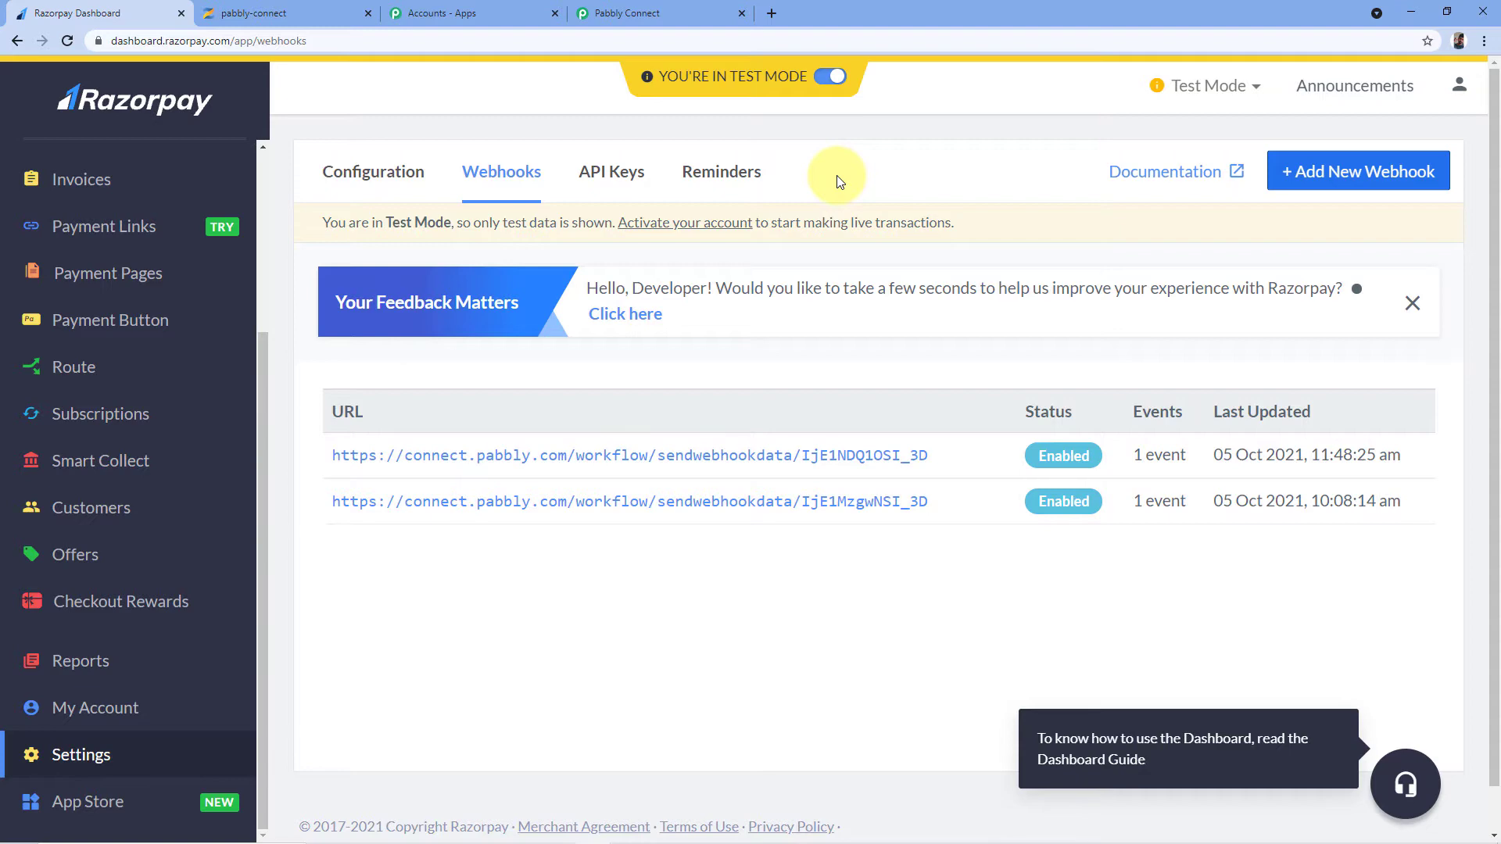
left_click(669, 12)
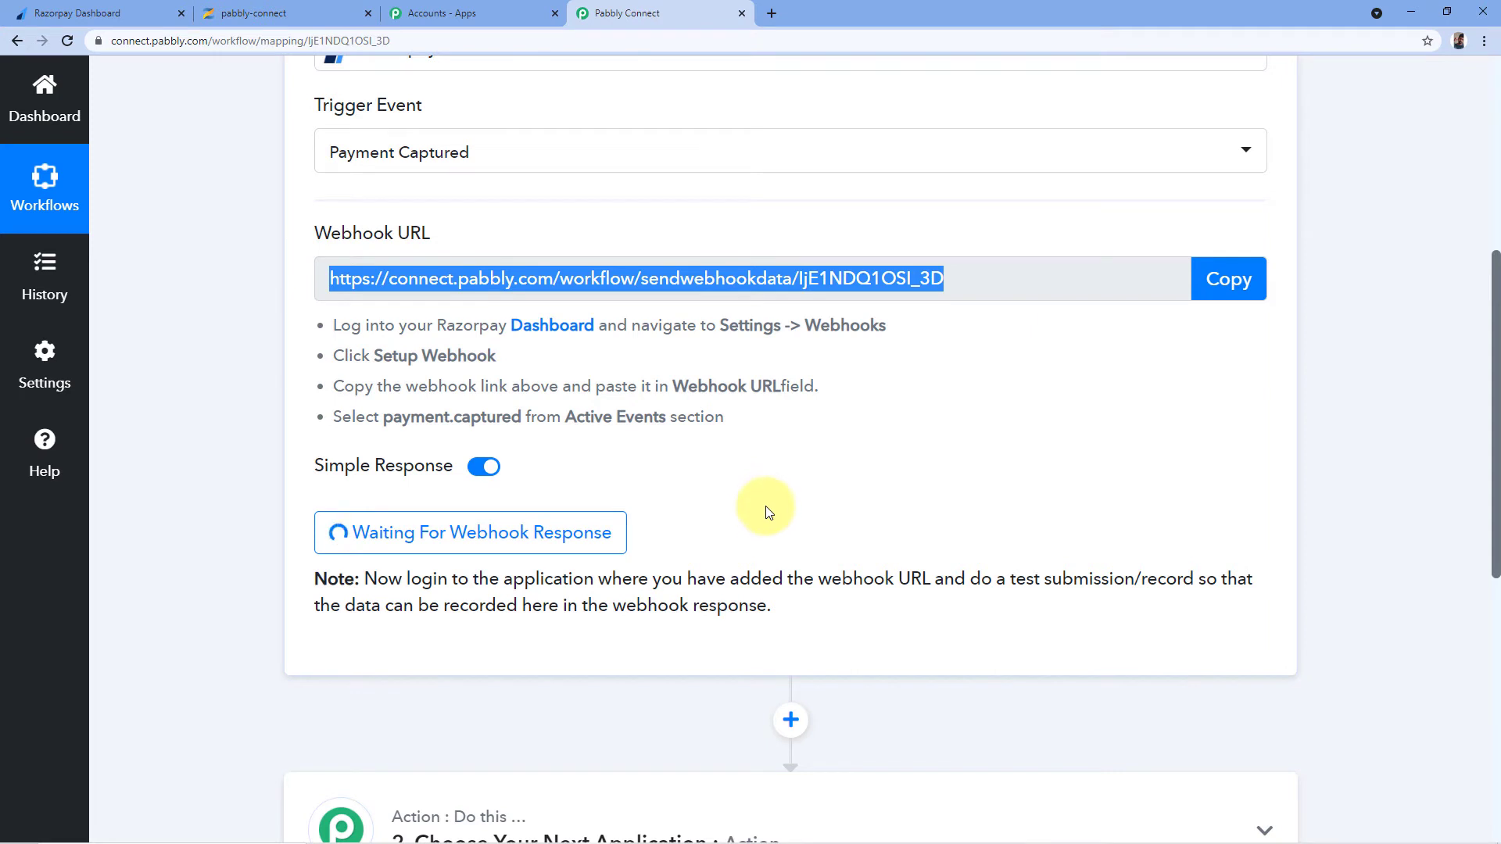
left_click(691, 478)
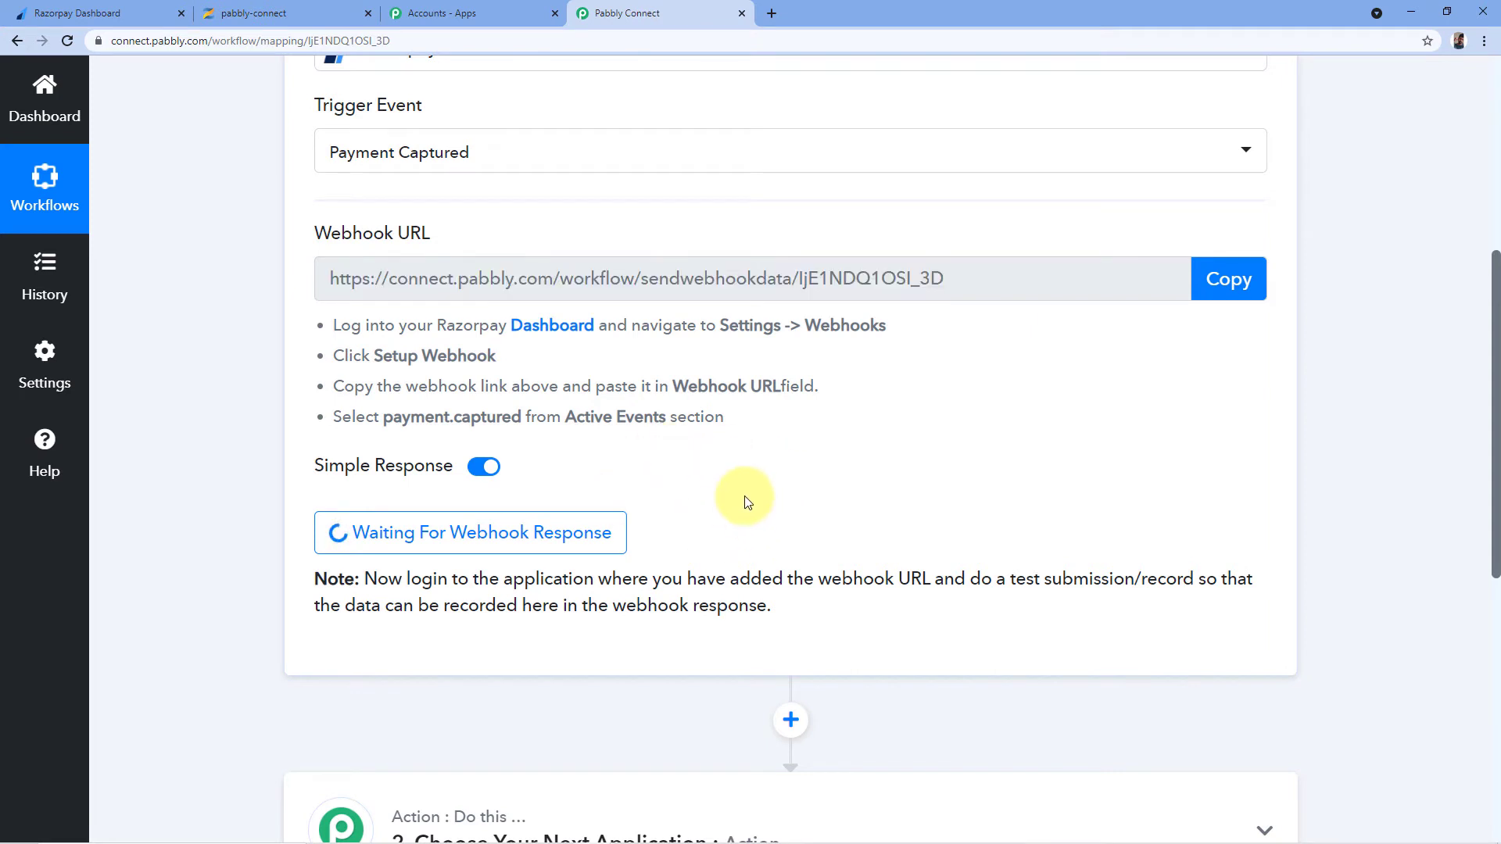
scroll(703, 485, "down", 1)
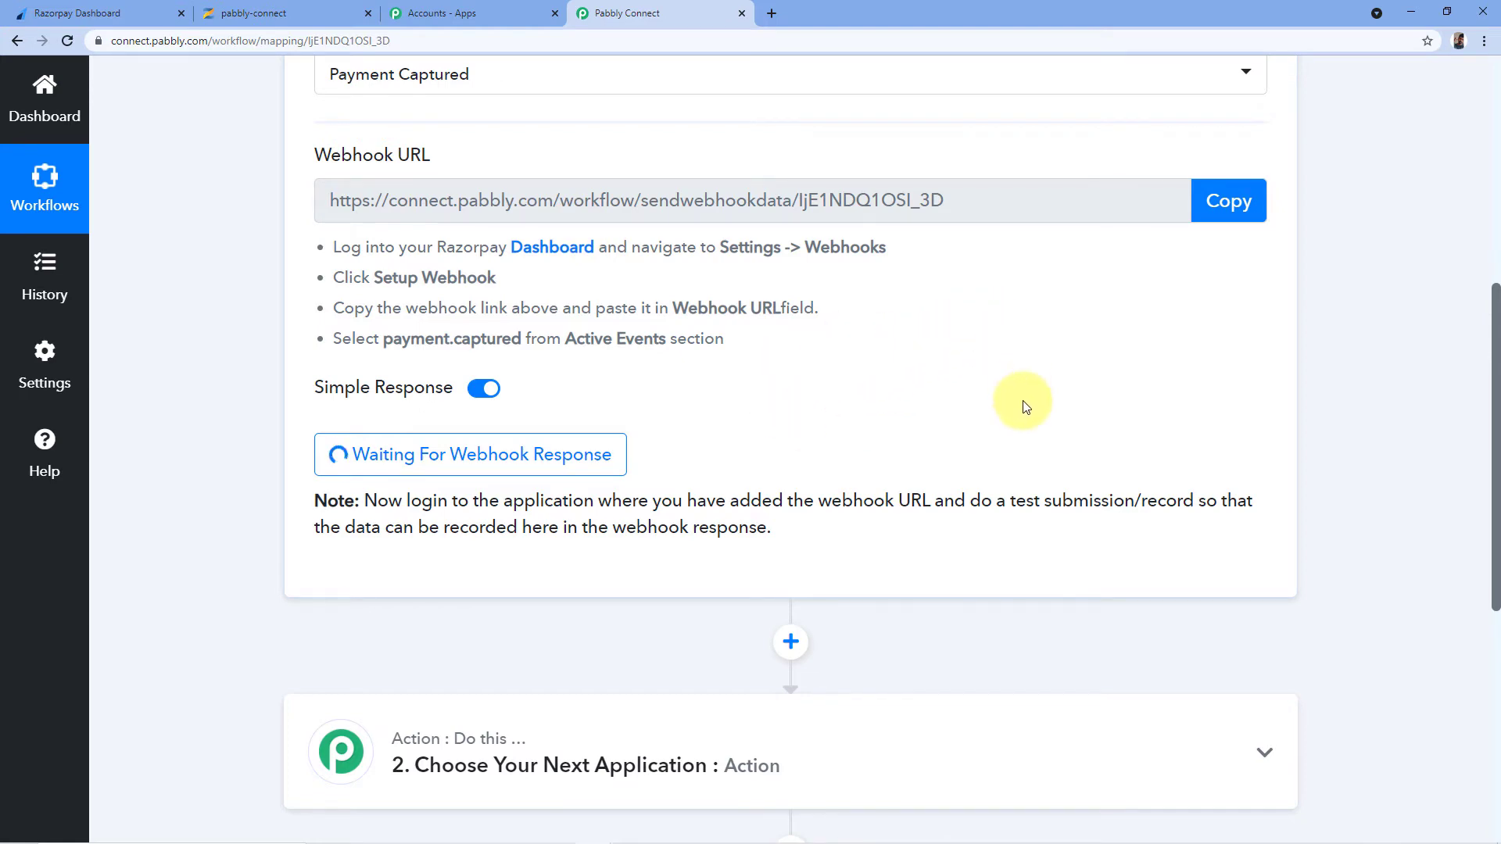
left_click(79, 13)
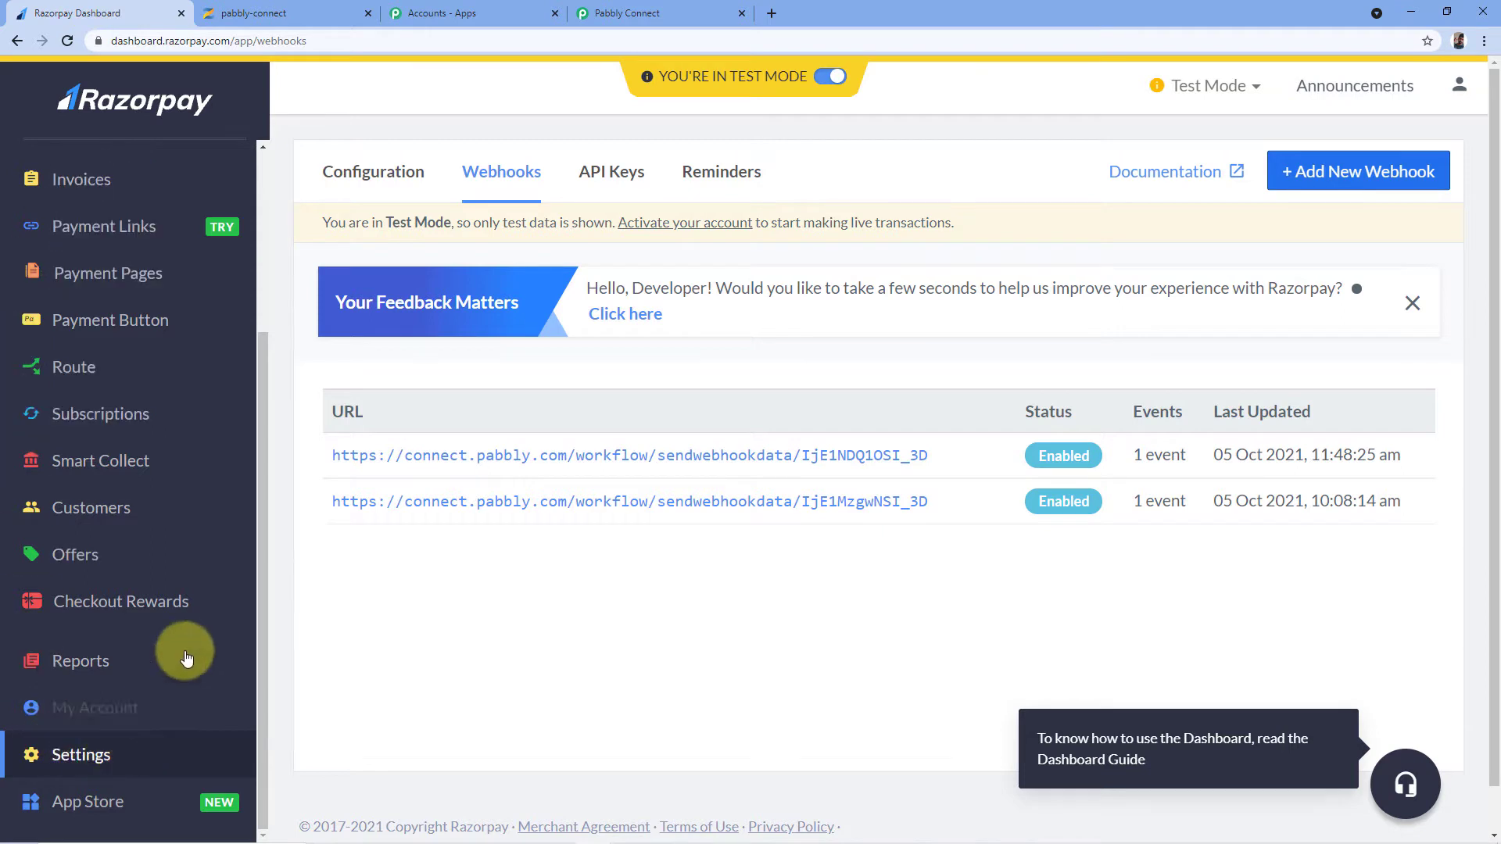
From Payment Pages, copy the Digital Marketing Course link and open a new browser tab
left_click(117, 286)
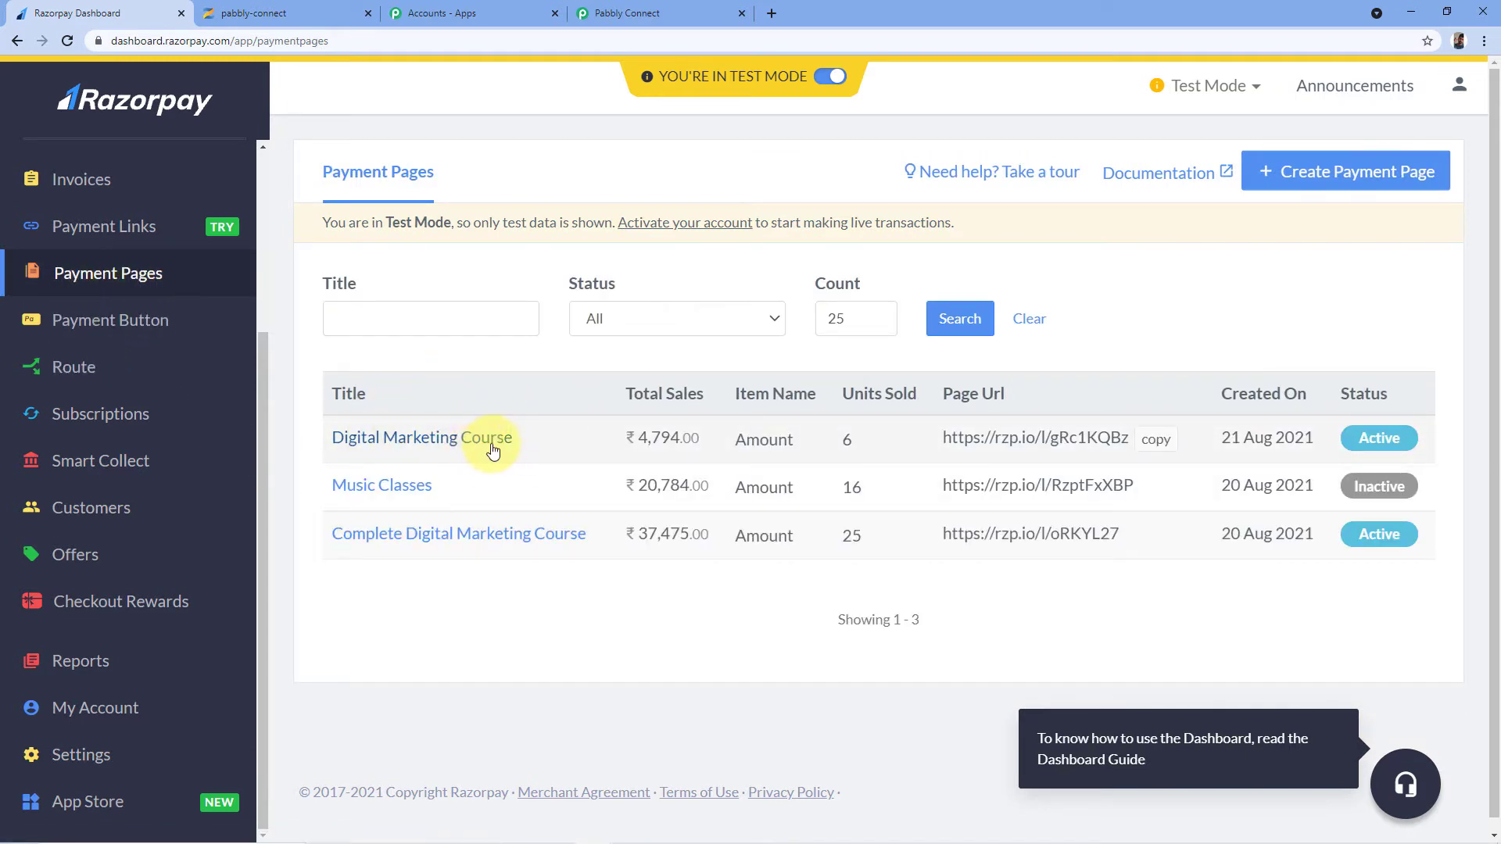
left_click(1158, 442)
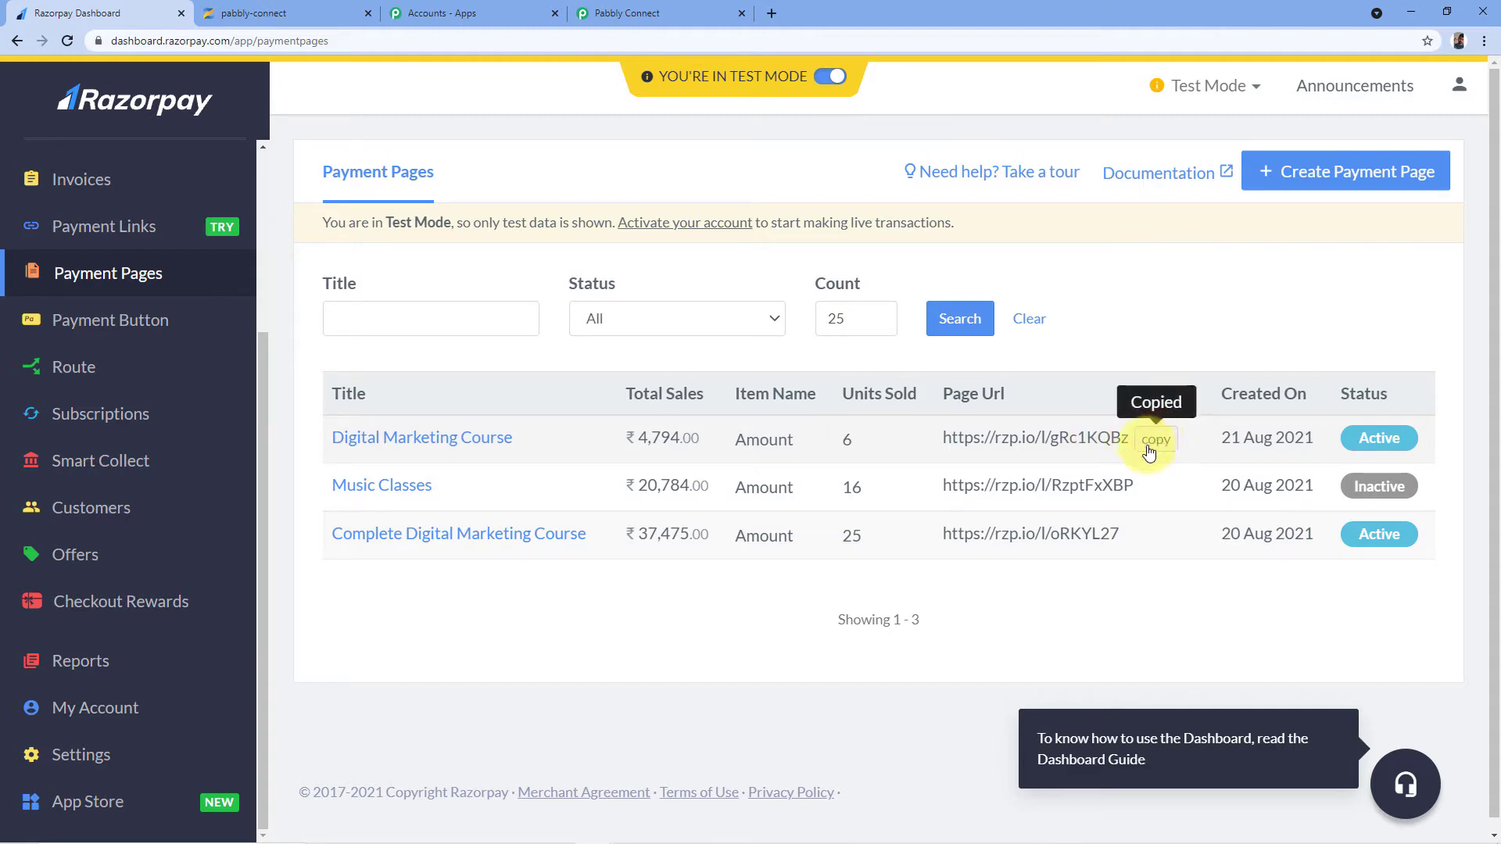
left_click(774, 13)
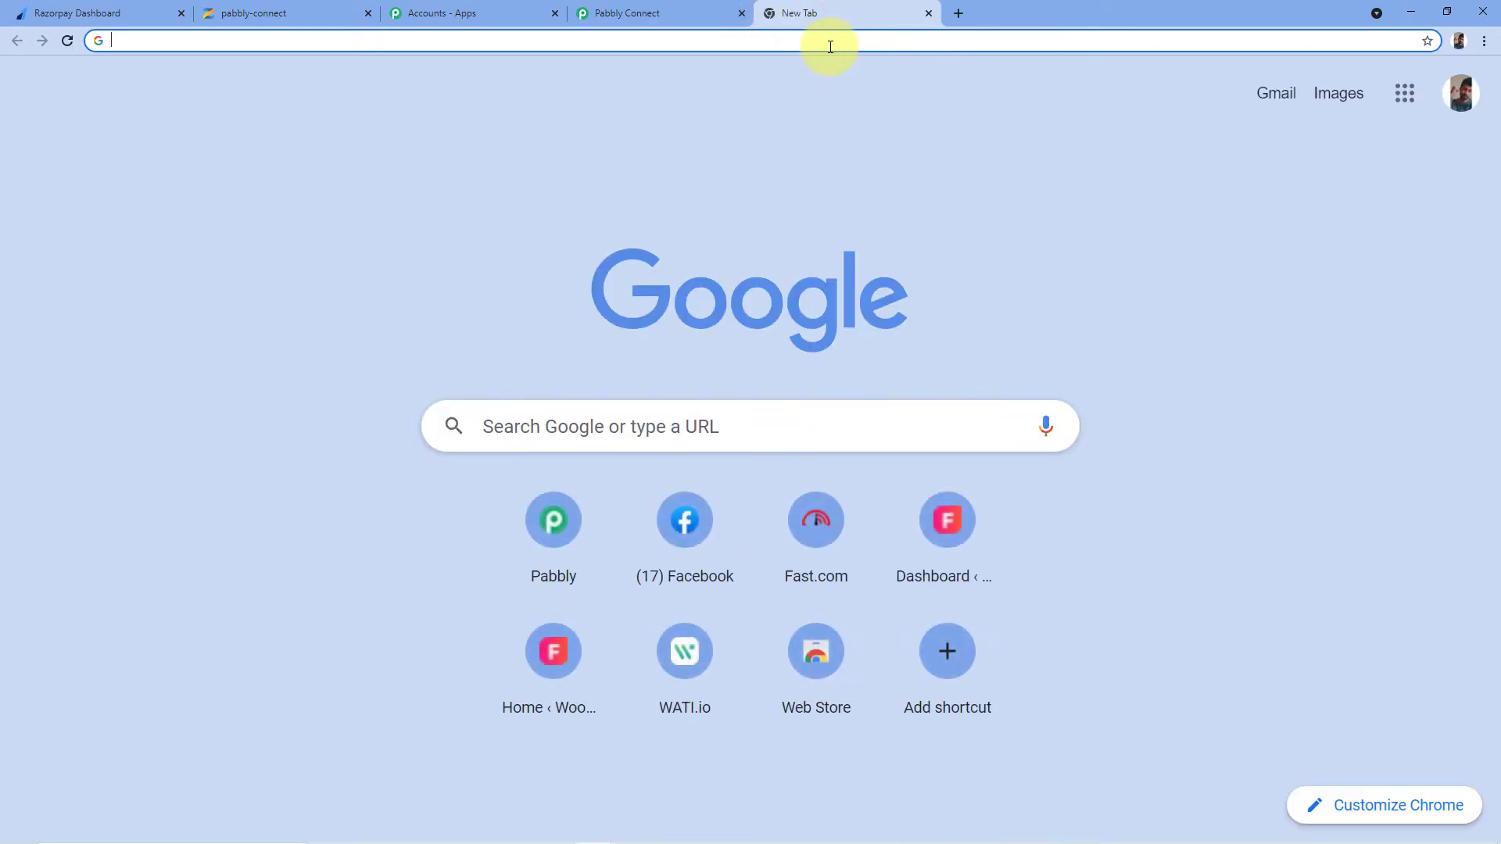
Paste the payment page link into the address bar and load the ₹799.00 course page
right_click(551, 44)
left_click(596, 136)
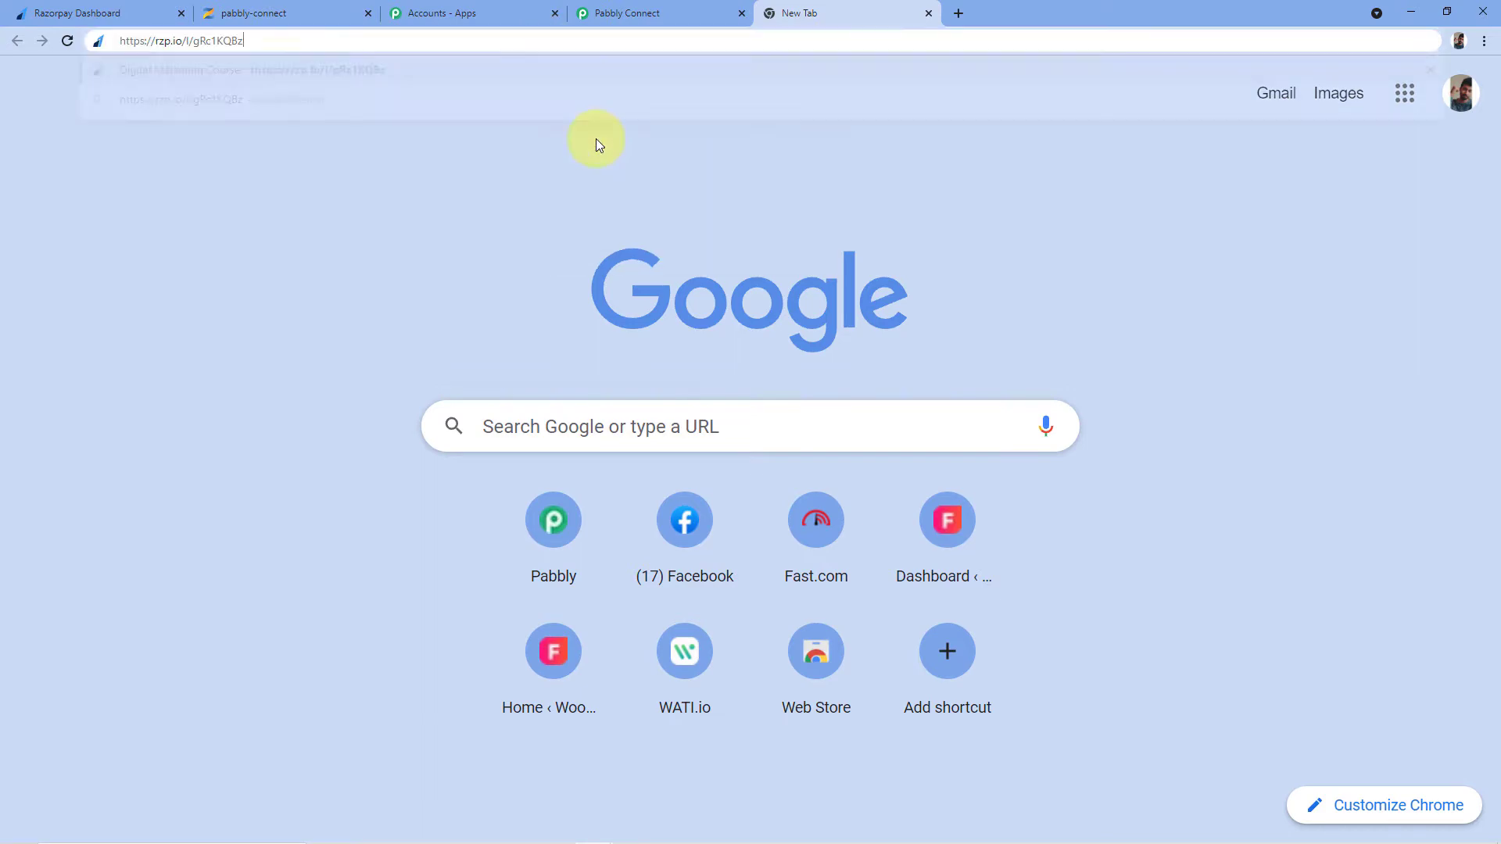
key("Return")
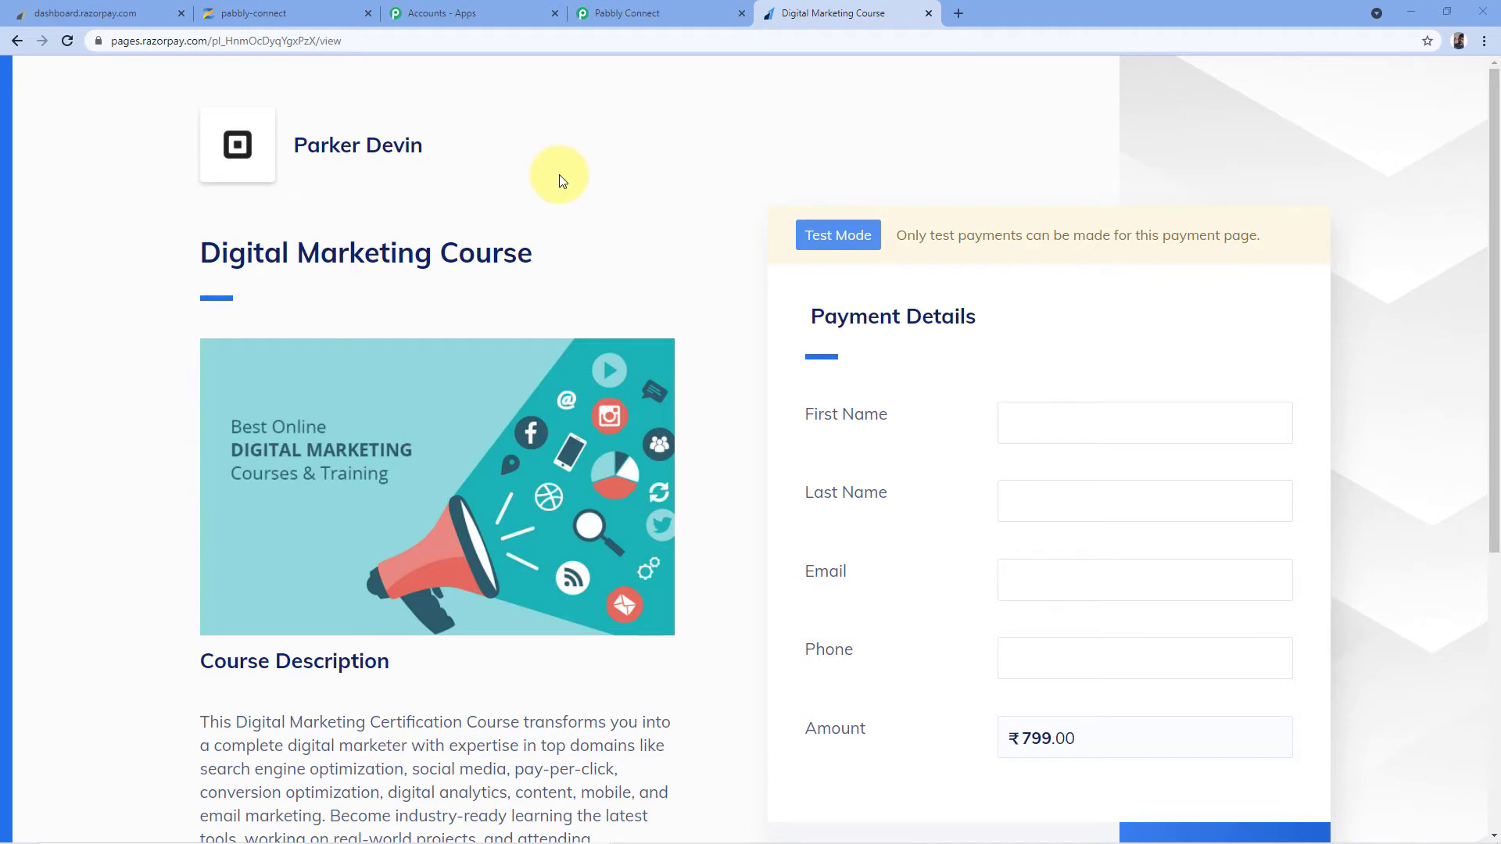
scroll(559, 175, "down", 2)
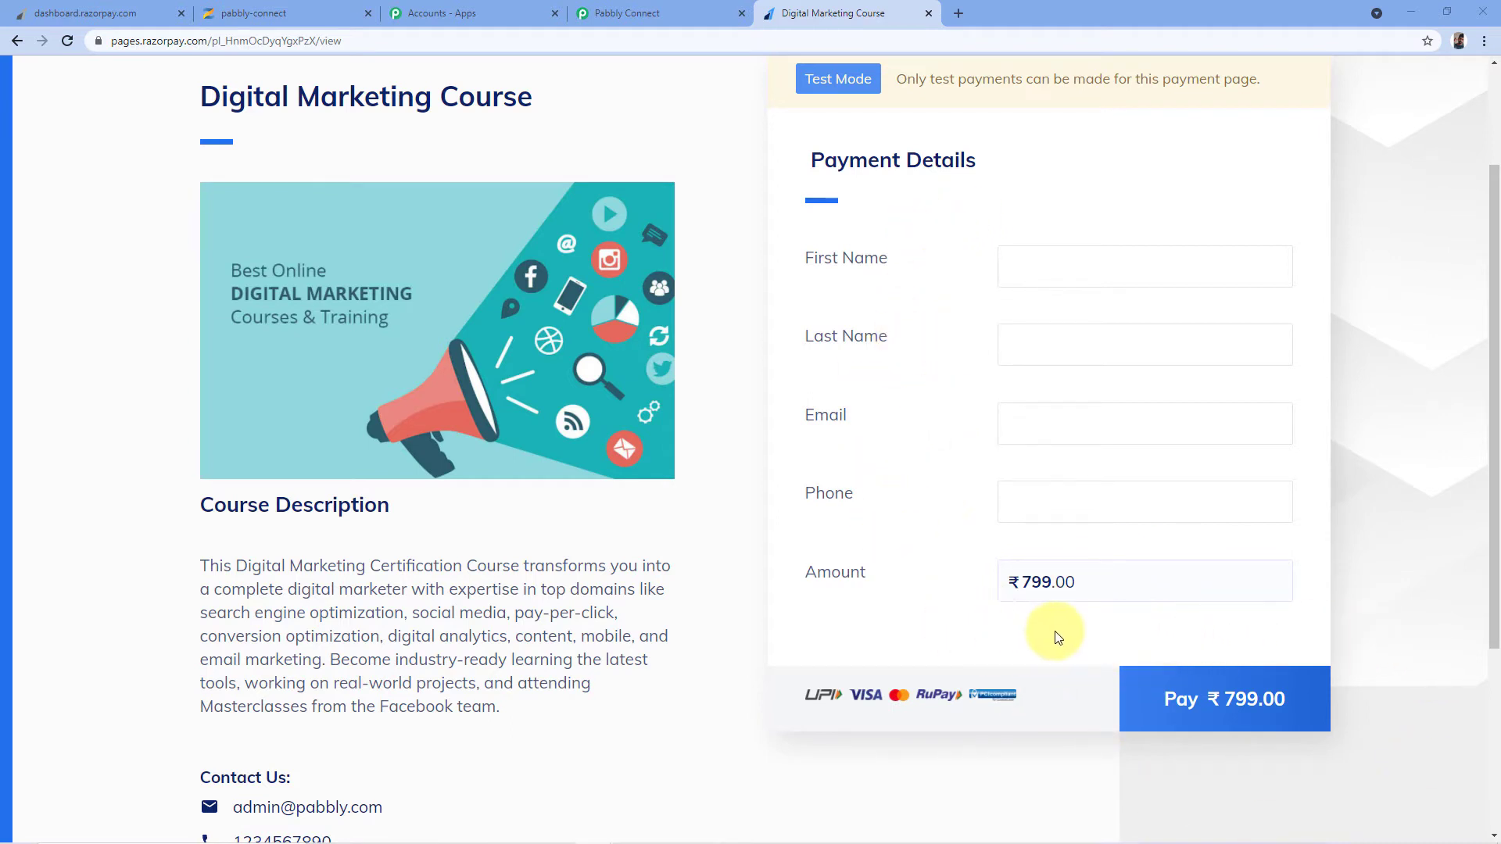
Confirm the Pabbly trigger shows Waiting For Webhook Response, then return to the payment form
left_click(630, 11)
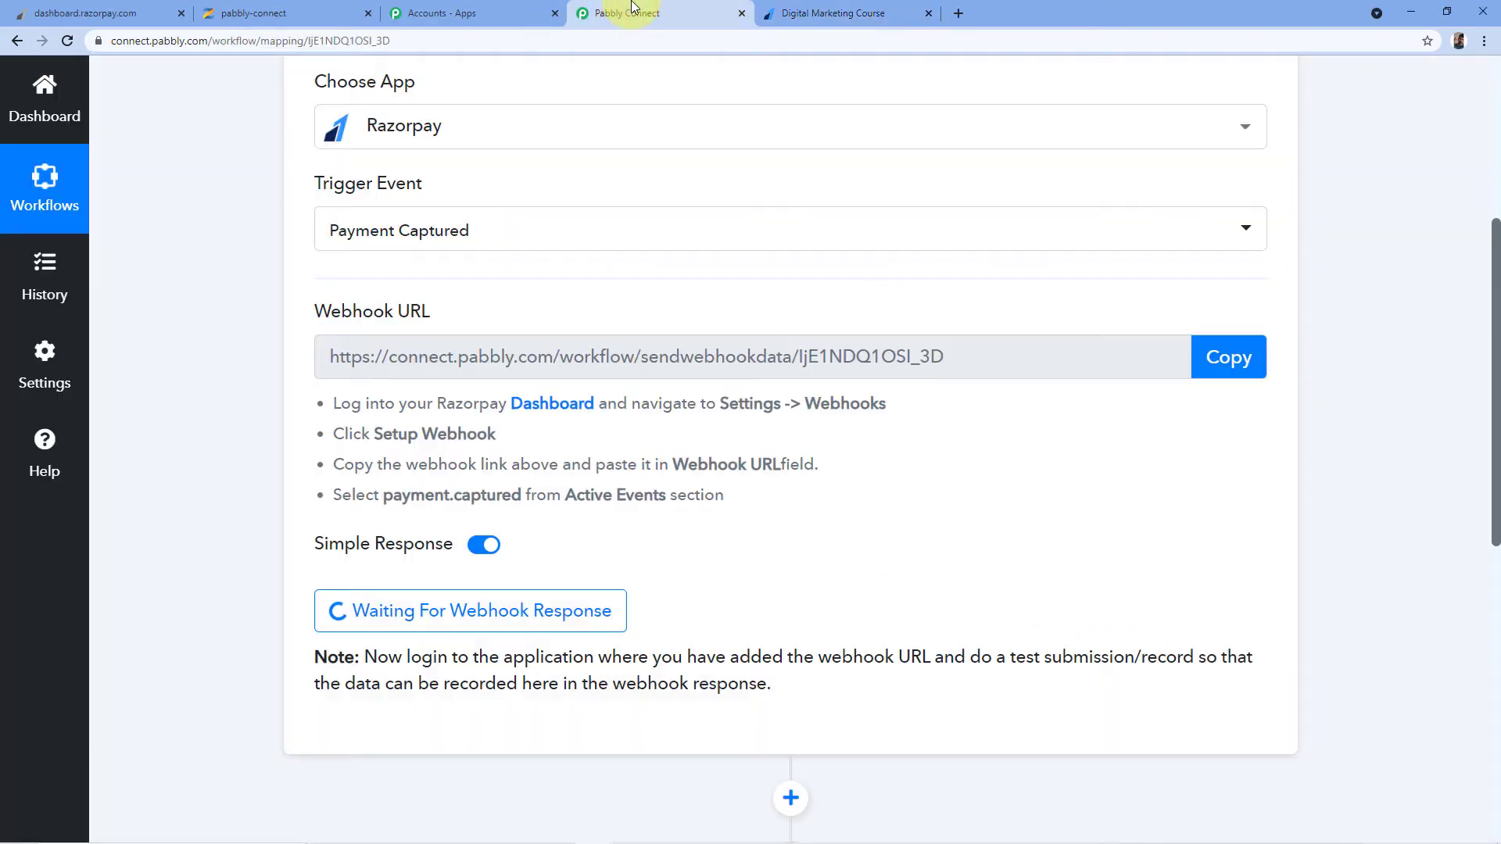
scroll(547, 375, "down", 2)
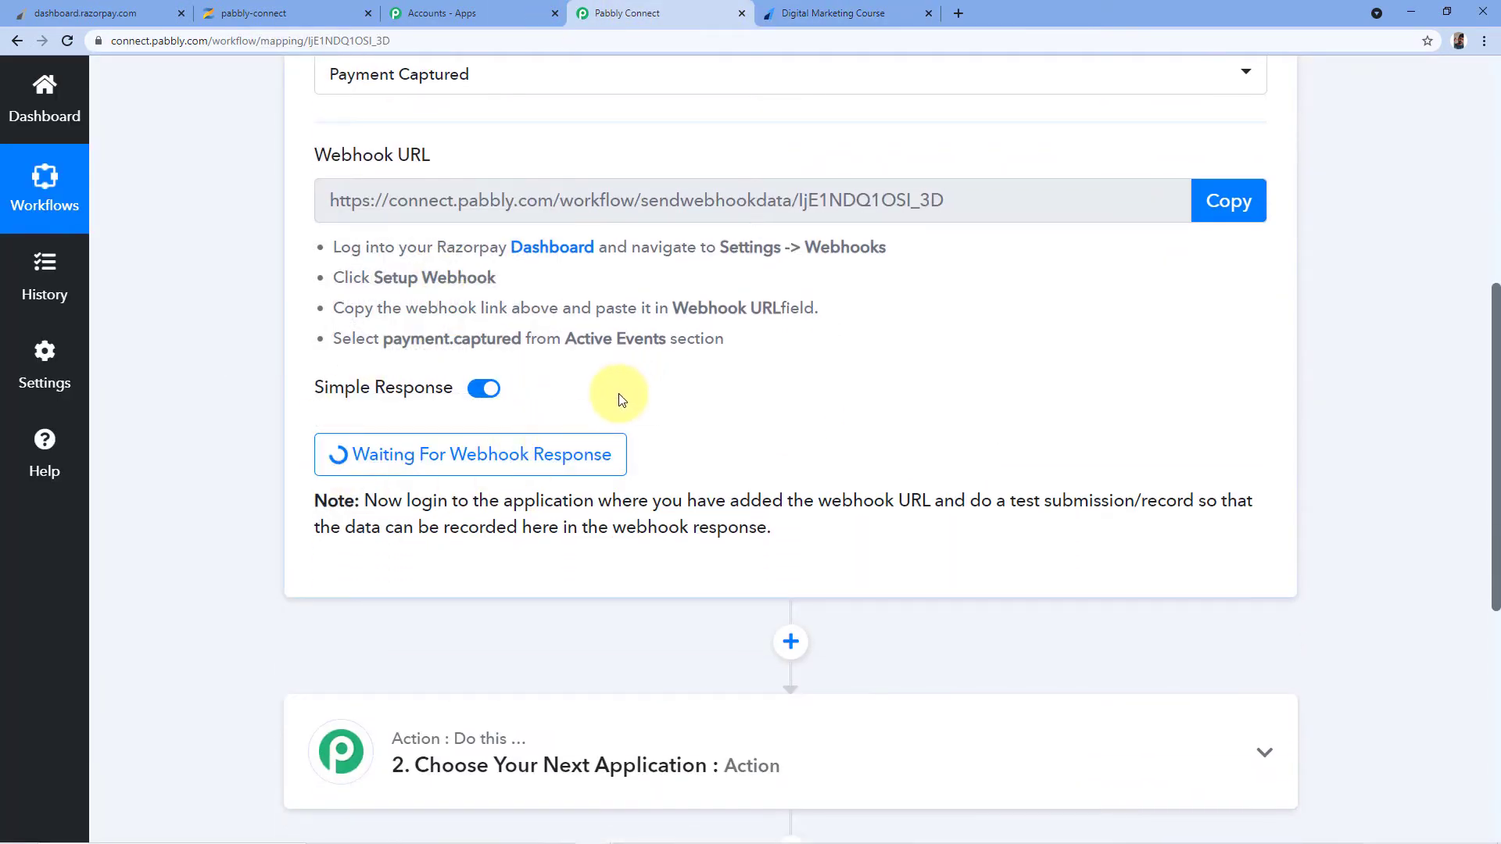
left_click(847, 8)
scroll(764, 201, "up", 1)
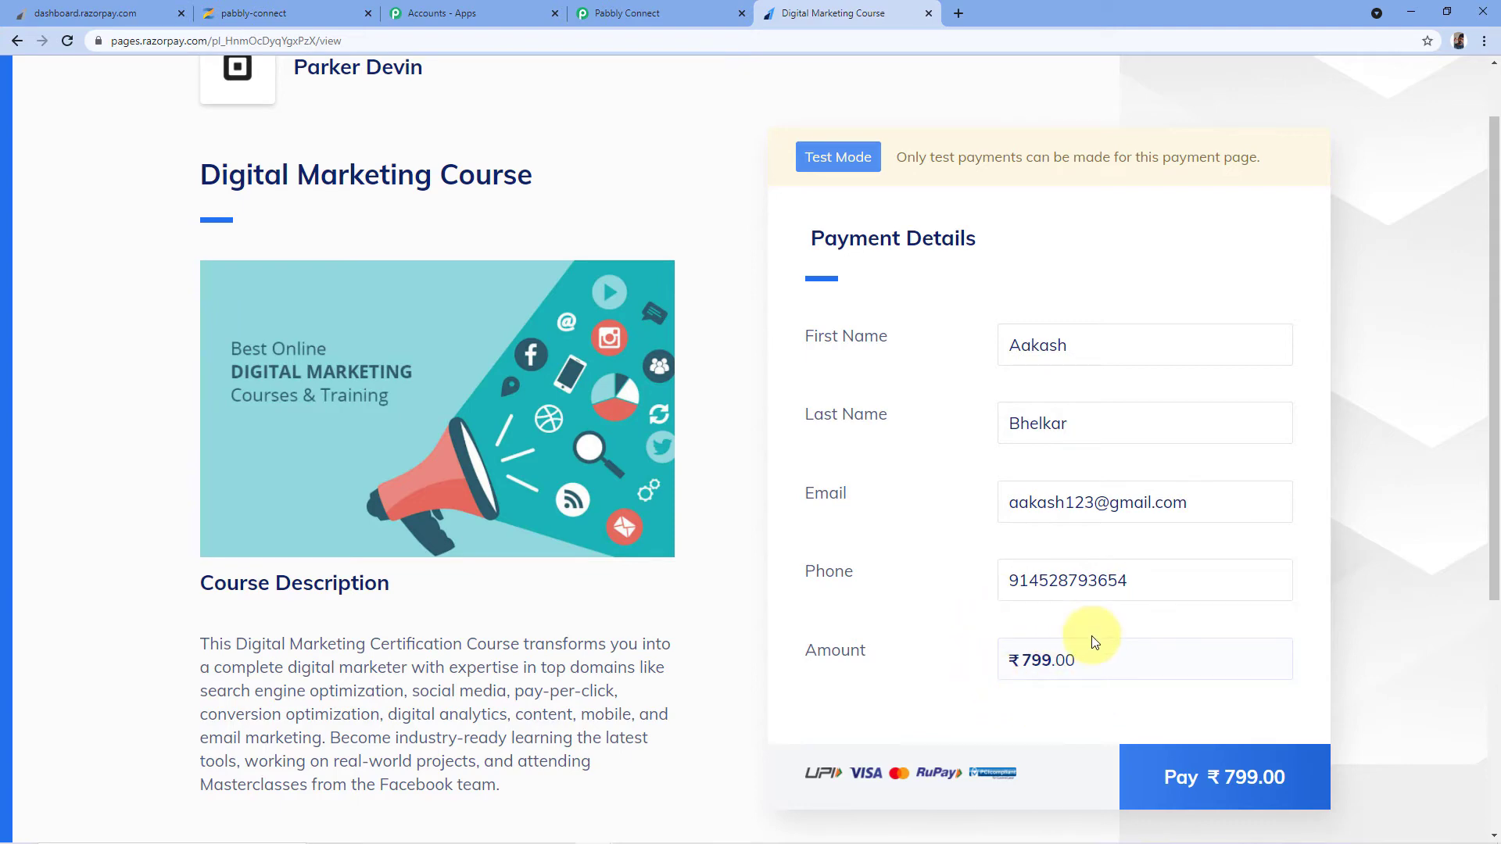
Start the ₹799.00 card payment and enter the test card number, holder name and CVV 123
left_click(1220, 775)
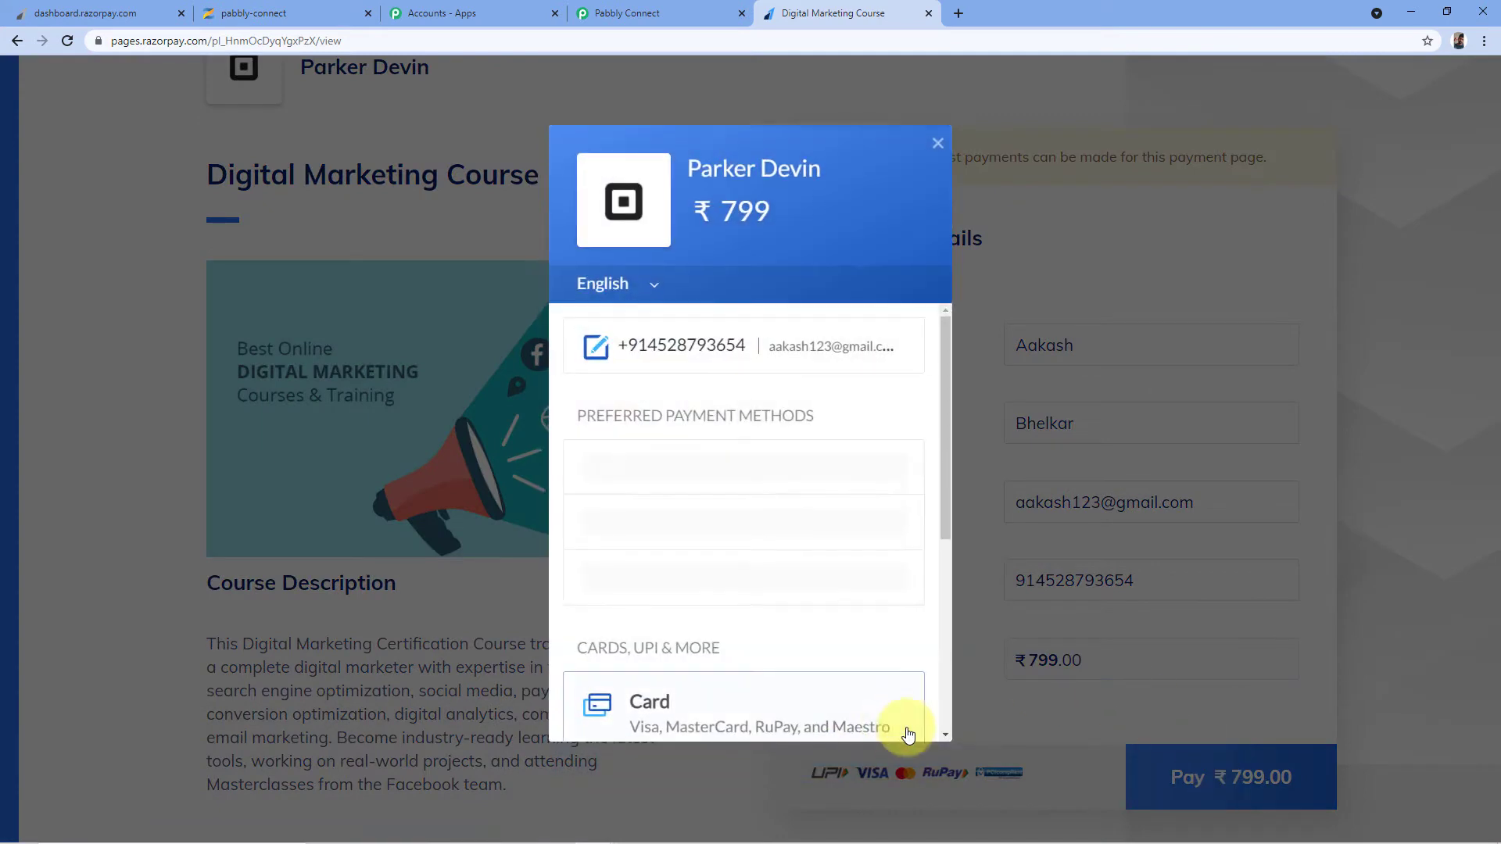
left_click(703, 469)
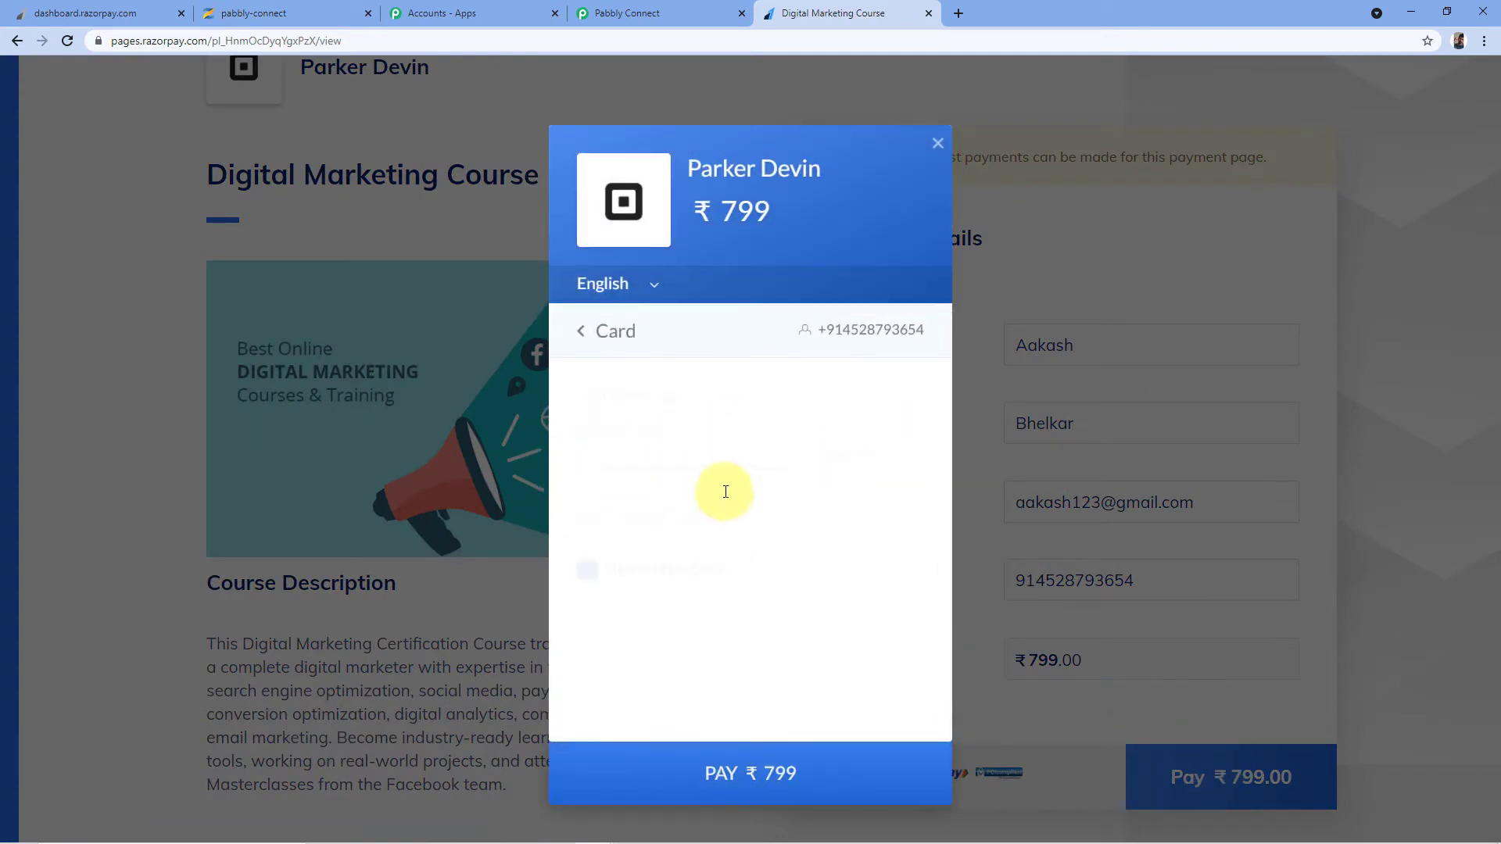
left_click(591, 577)
left_click(639, 447)
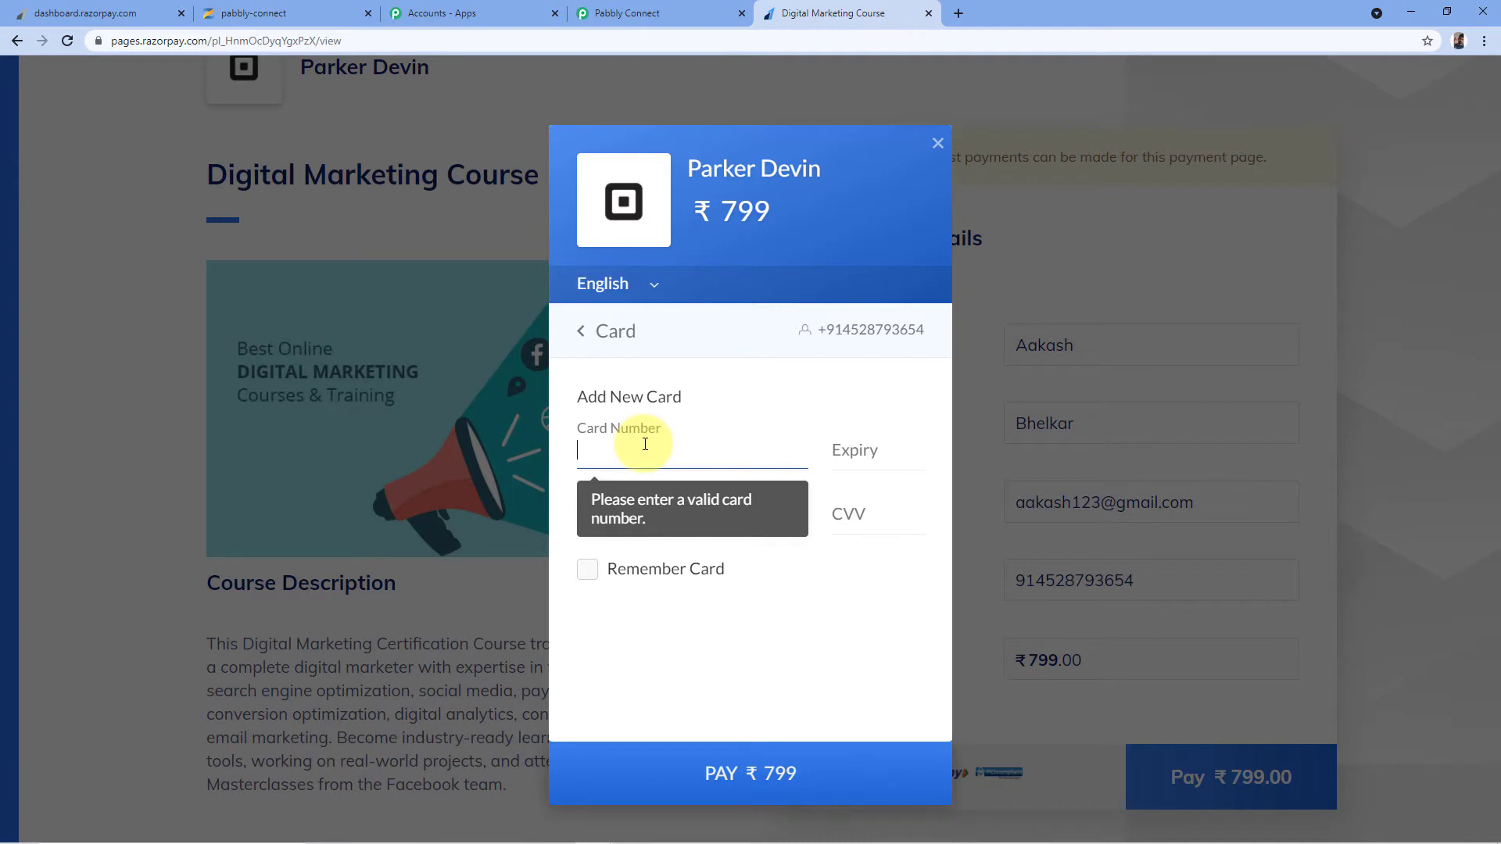
type("41111111111111")
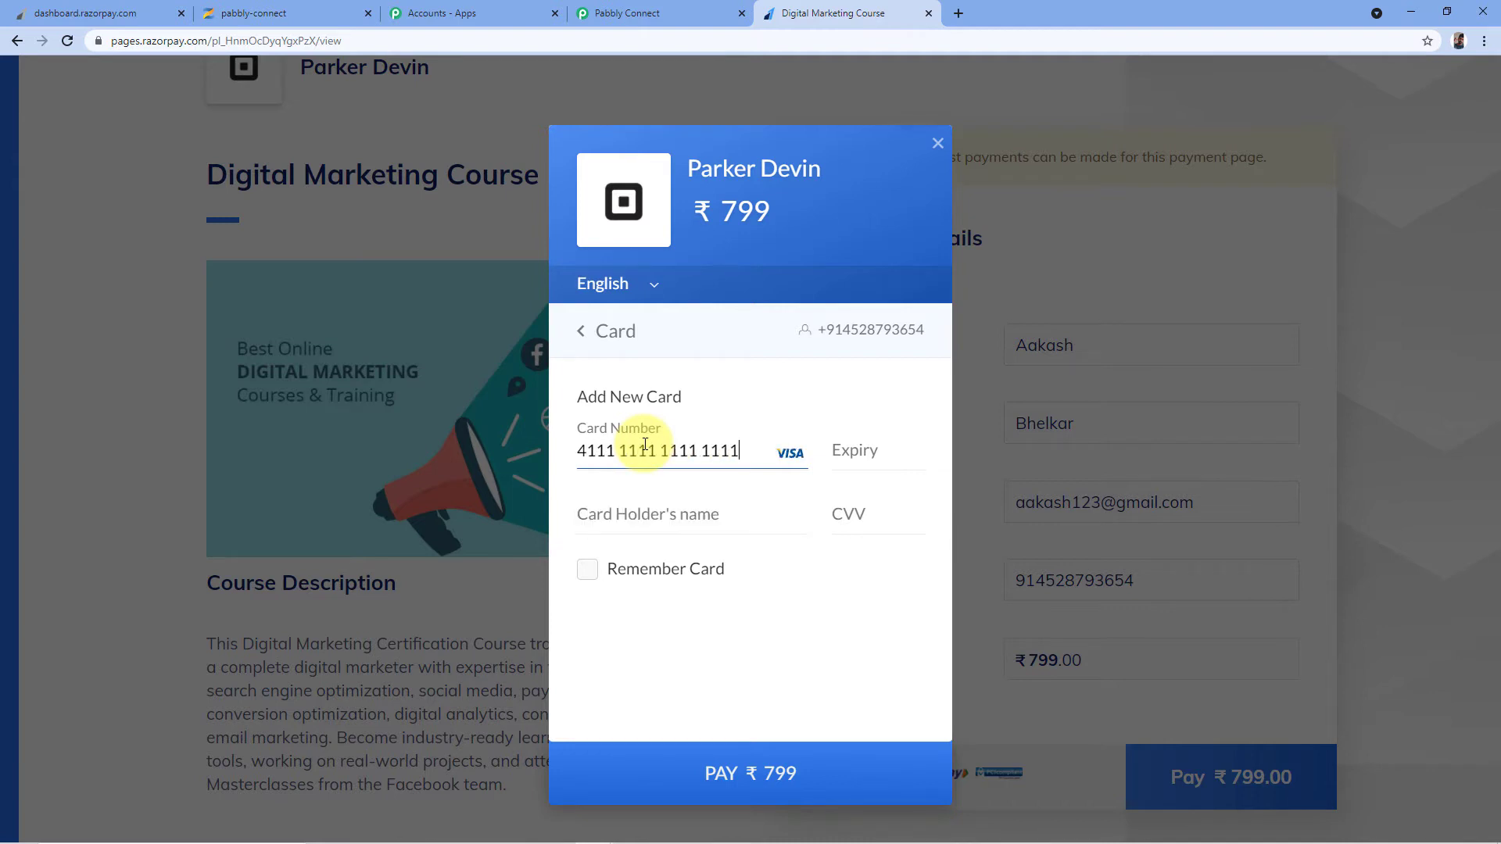
type("1125")
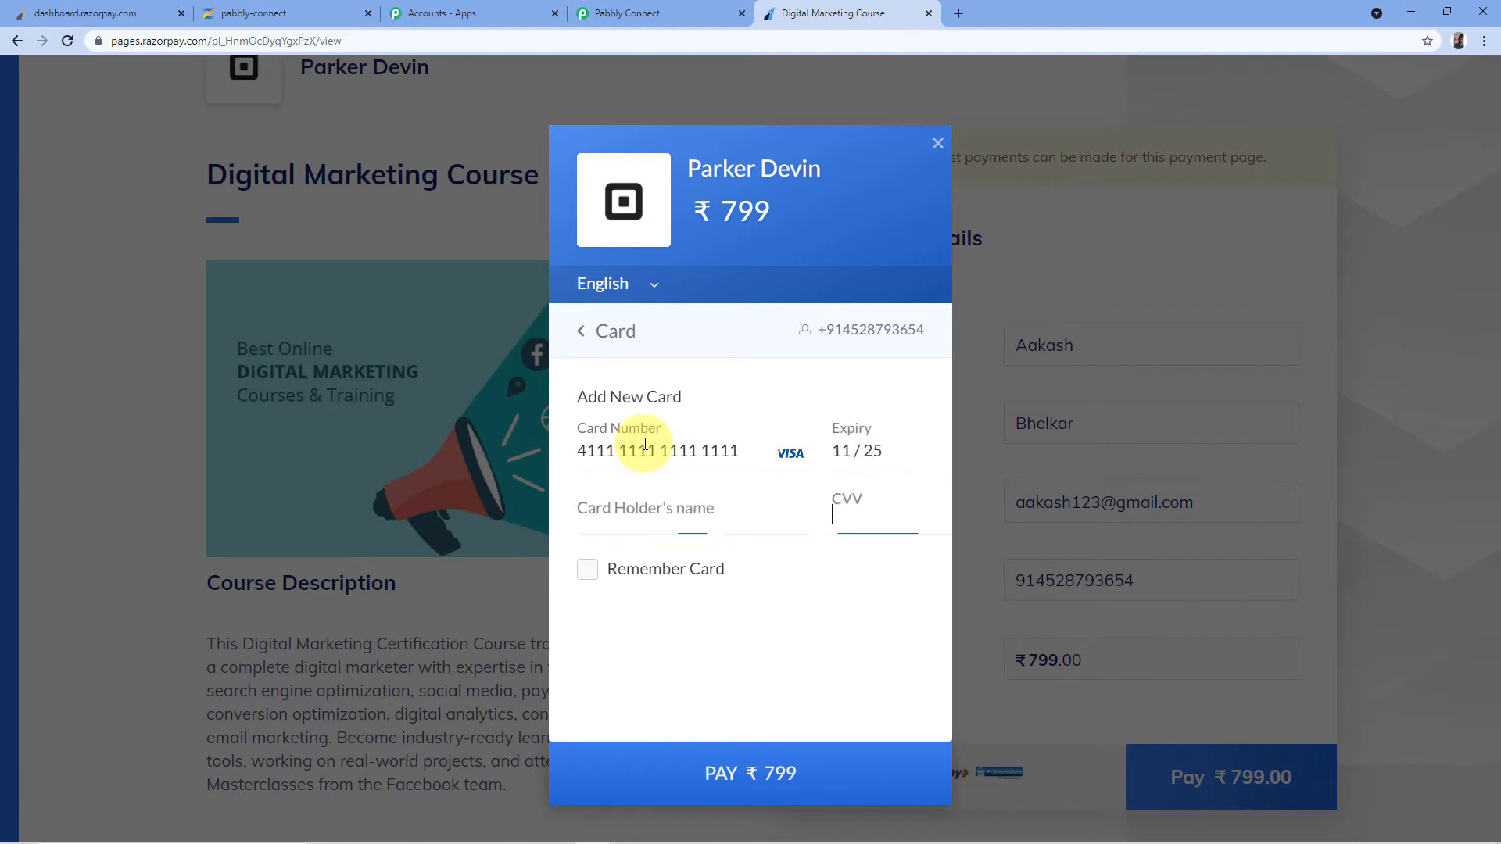
left_click(637, 511)
type("Aakash")
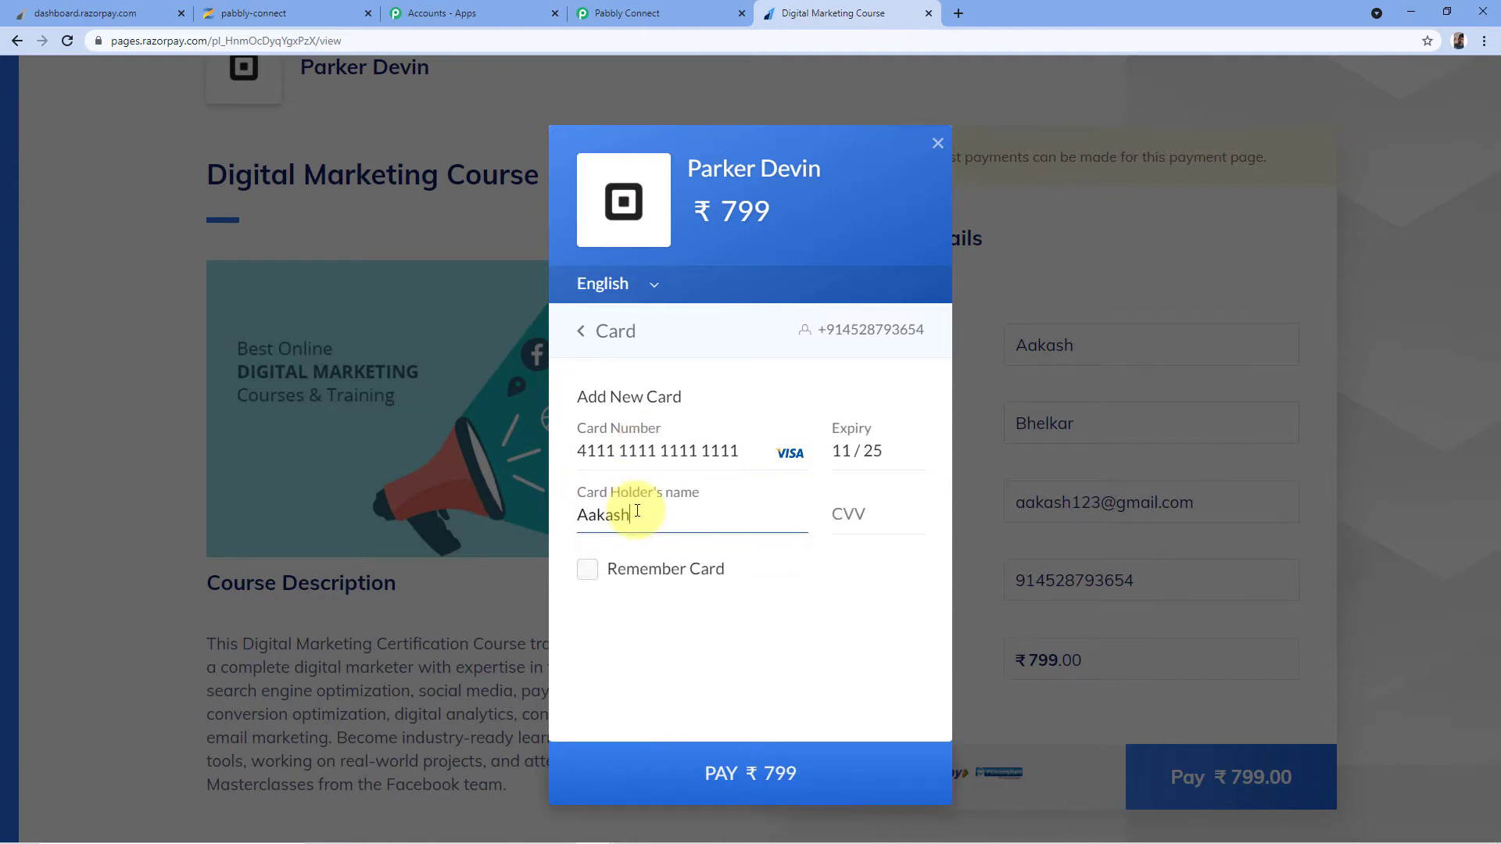
key("Tab")
type("12")
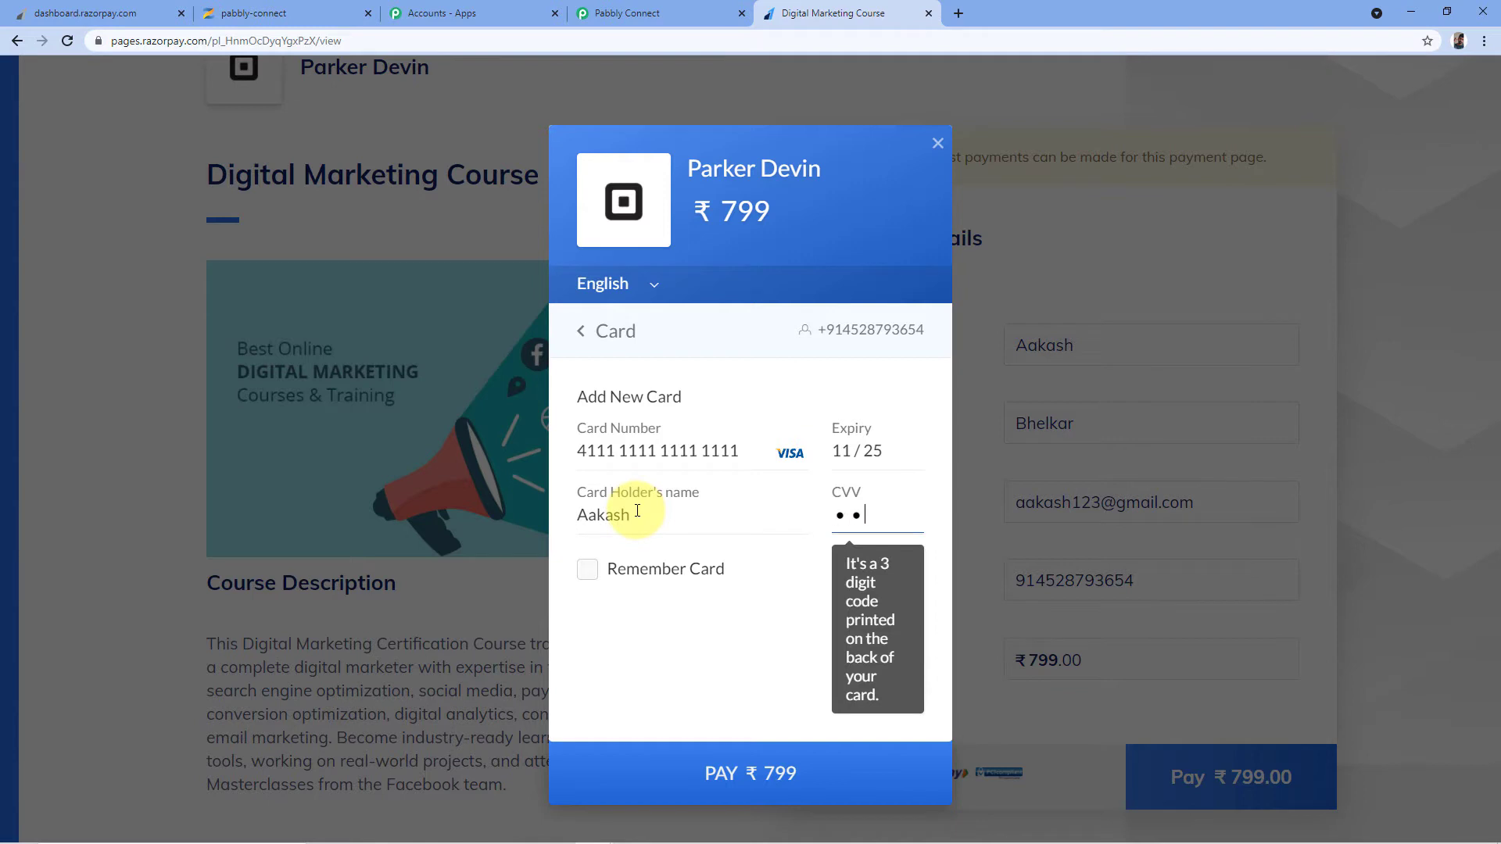
type("3")
Submit the payment, mark it Success in the demo bank, and decline saving the card
left_click(798, 769)
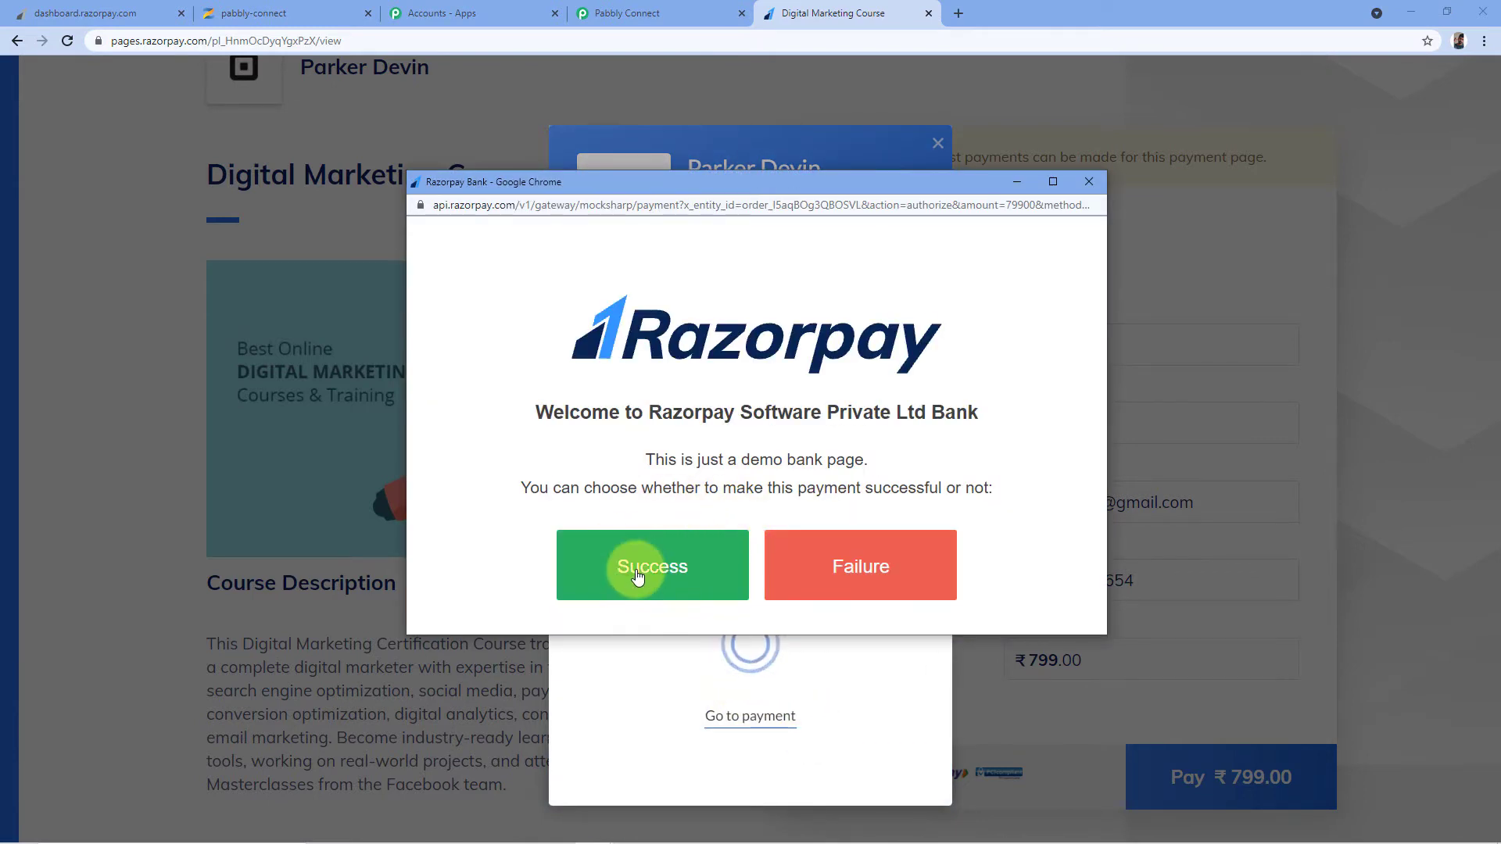
left_click(638, 576)
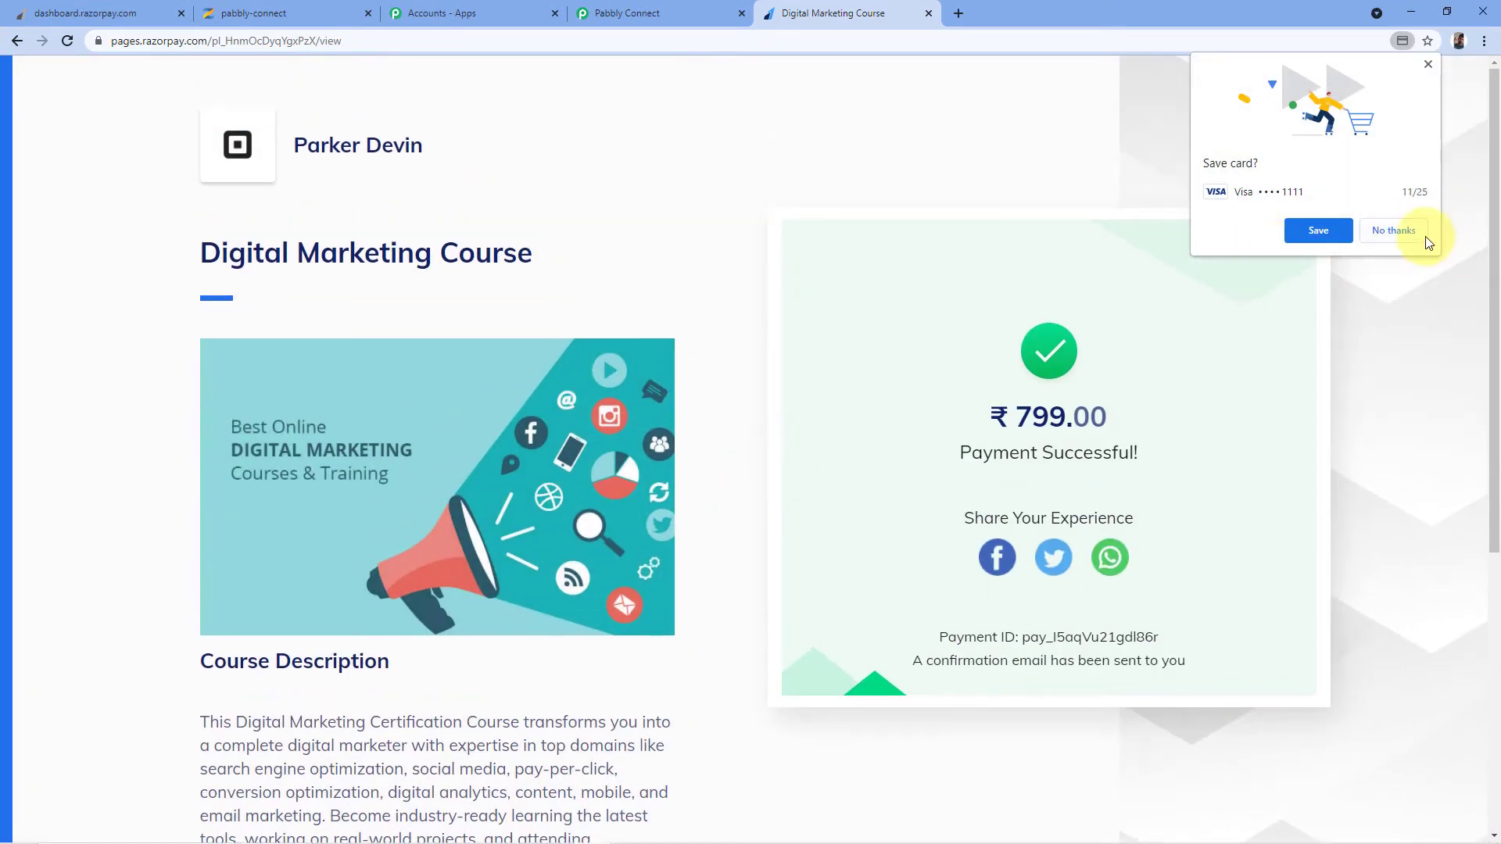
left_click(1400, 231)
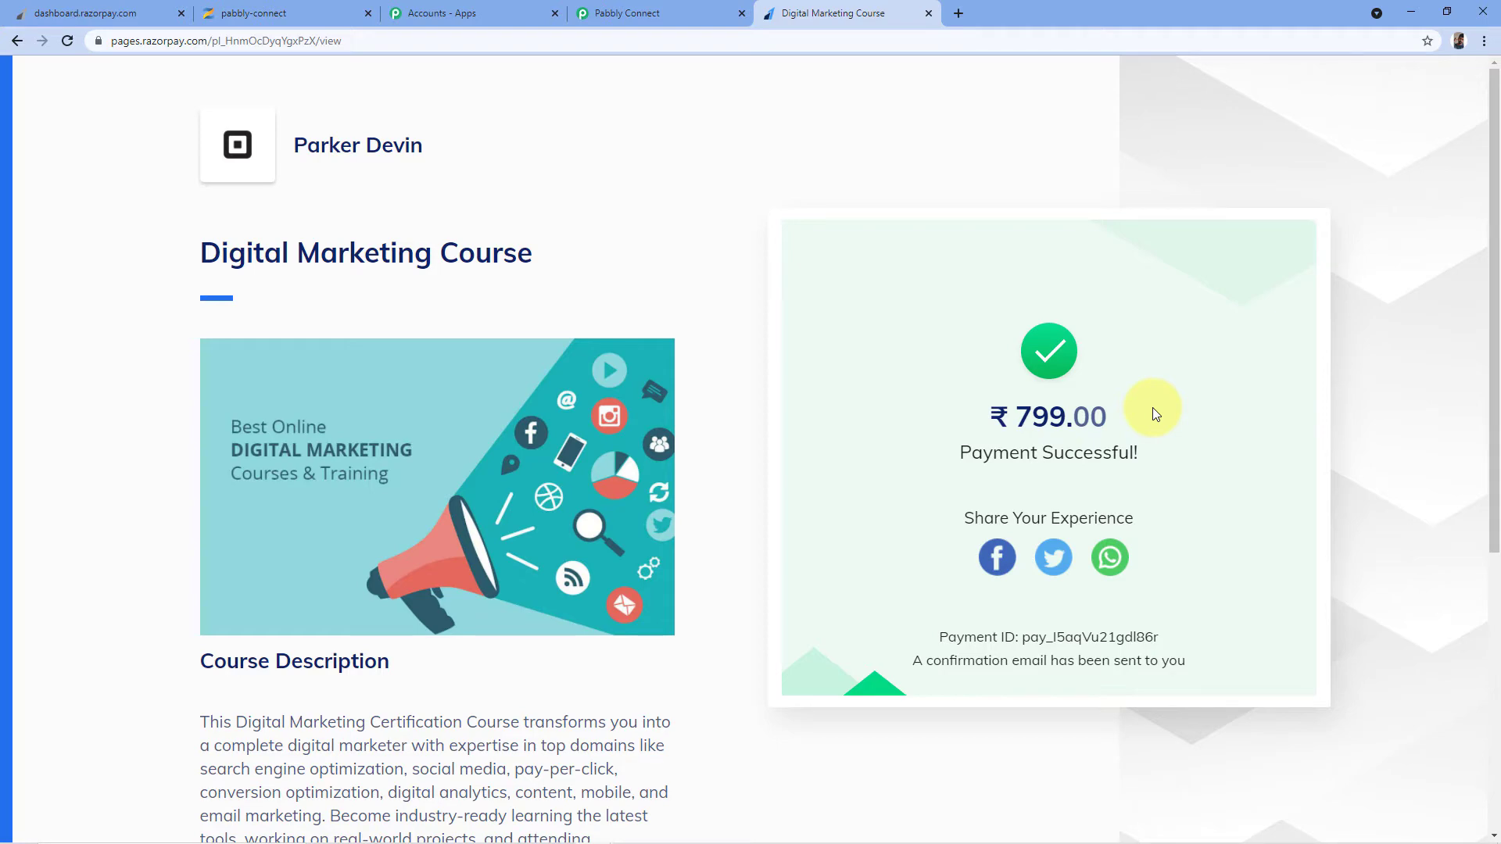
left_click(665, 3)
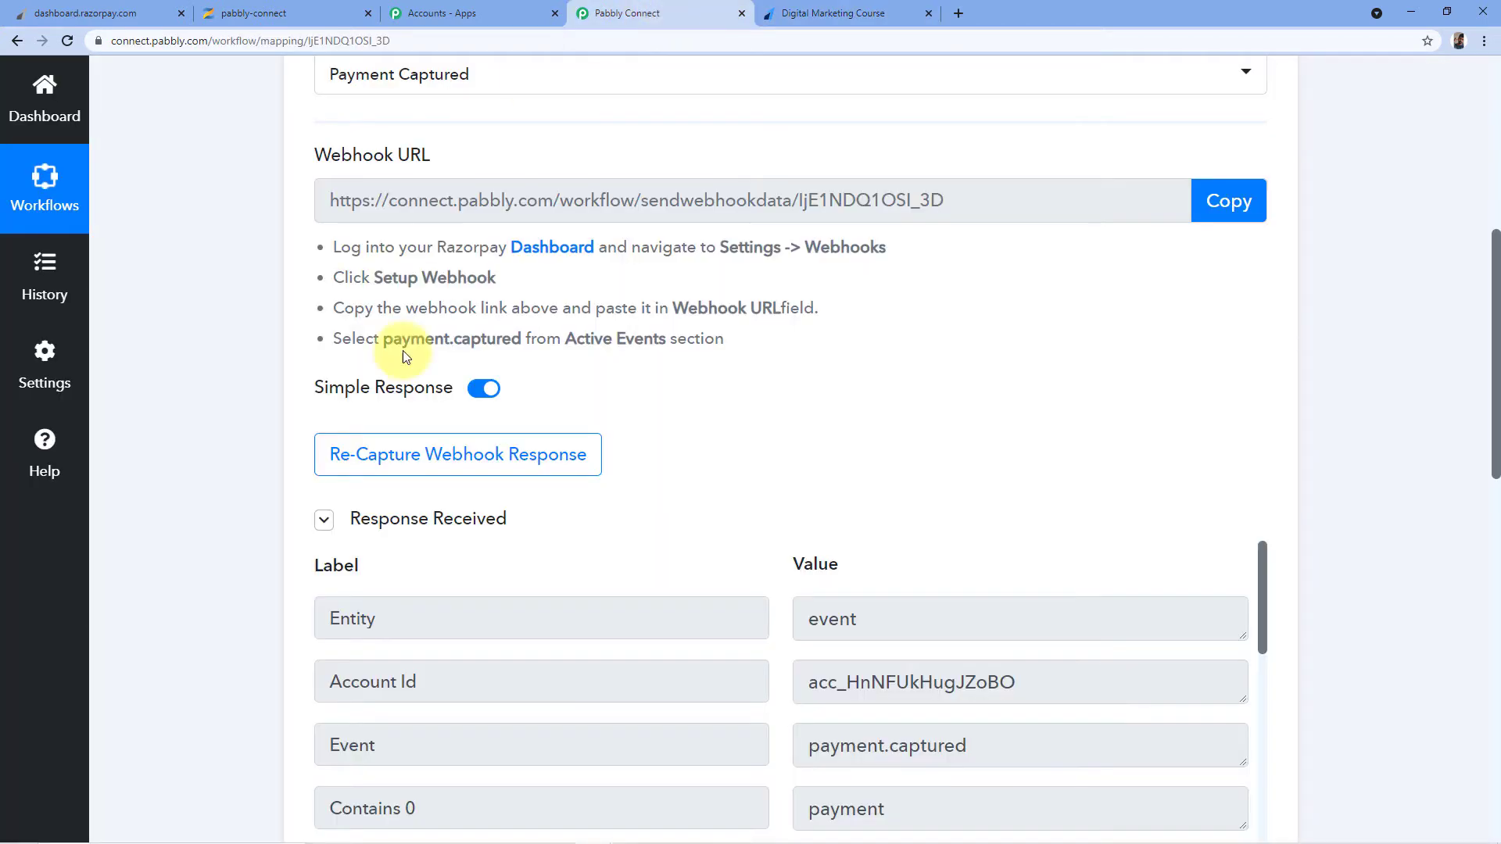
scroll(688, 328, "down", 2)
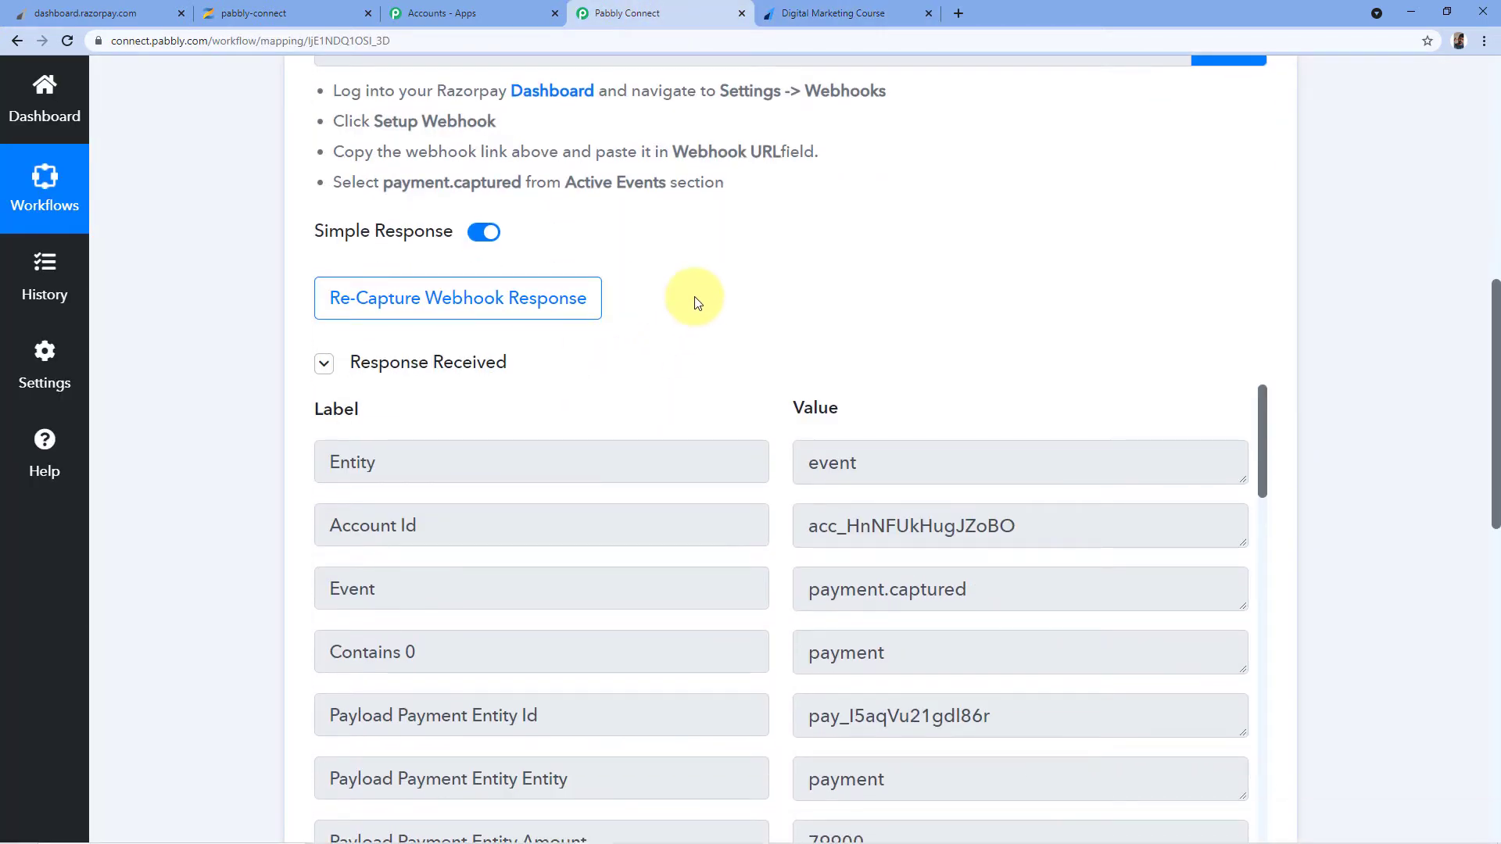
scroll(698, 304, "down", 1)
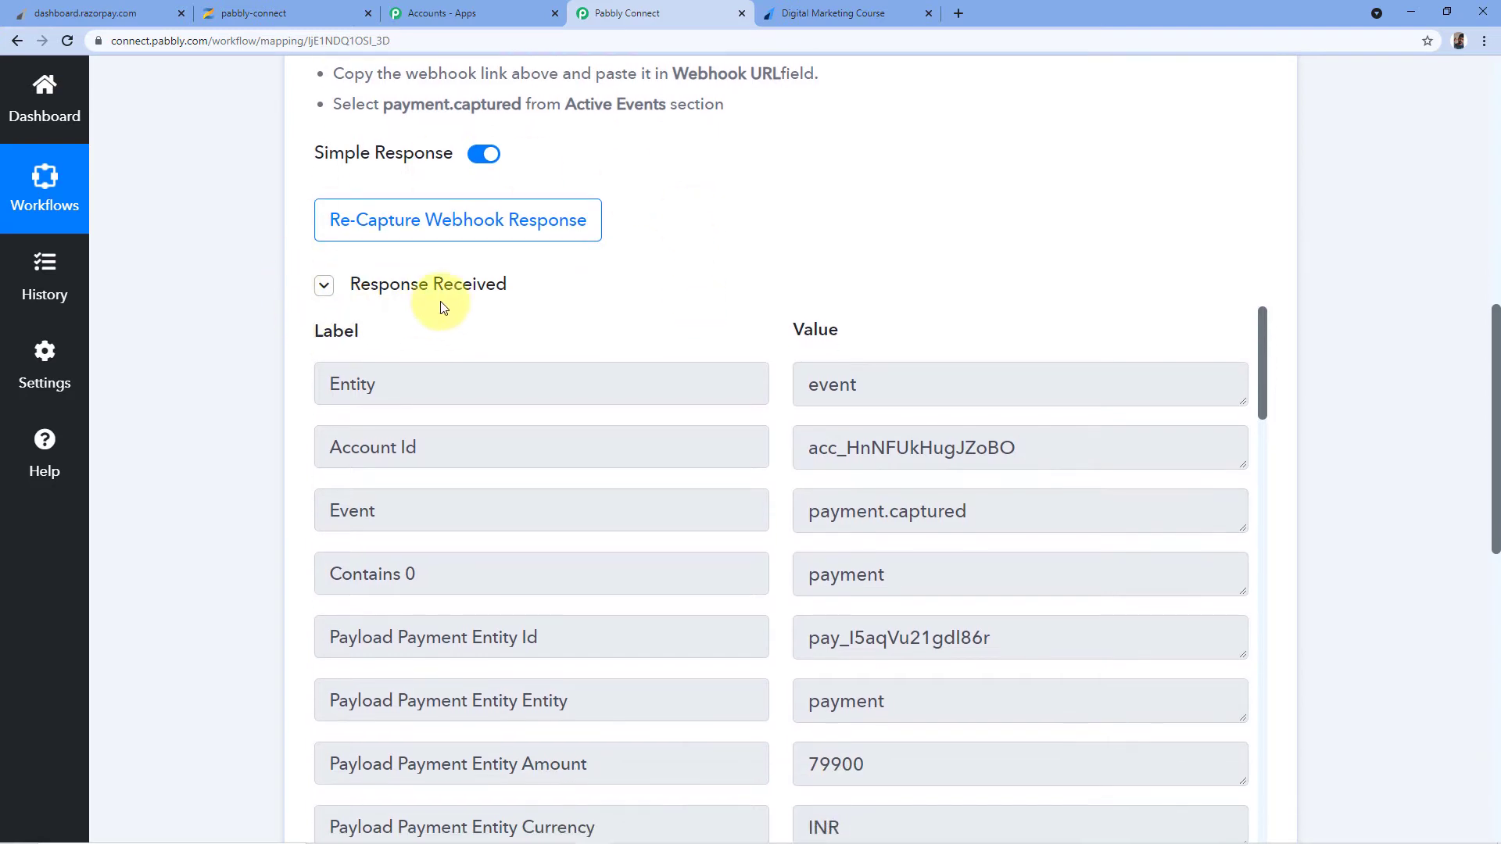
scroll(653, 302, "down", 5)
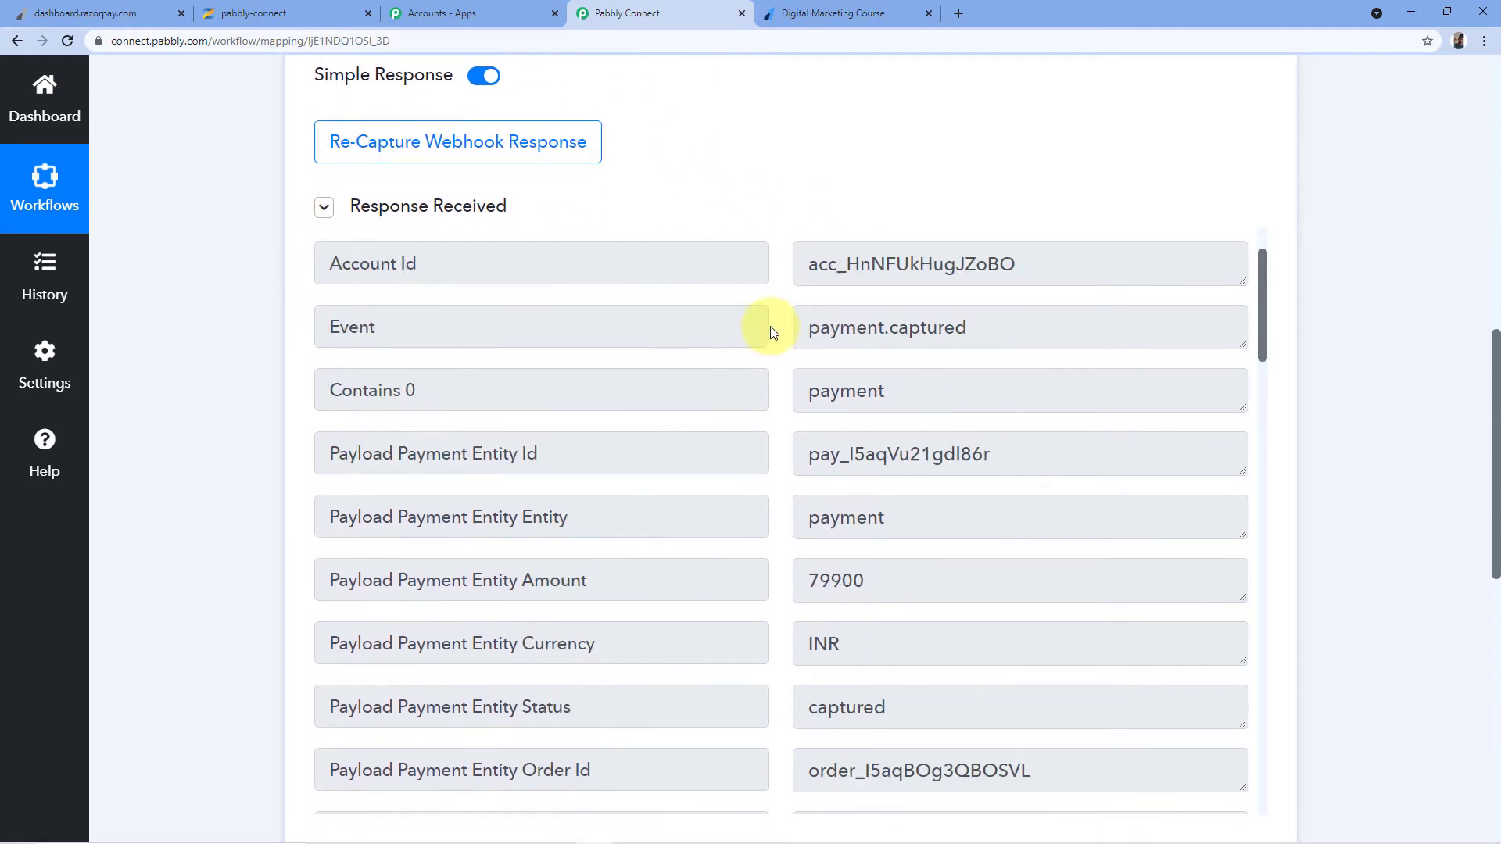
scroll(761, 303, "down", 8)
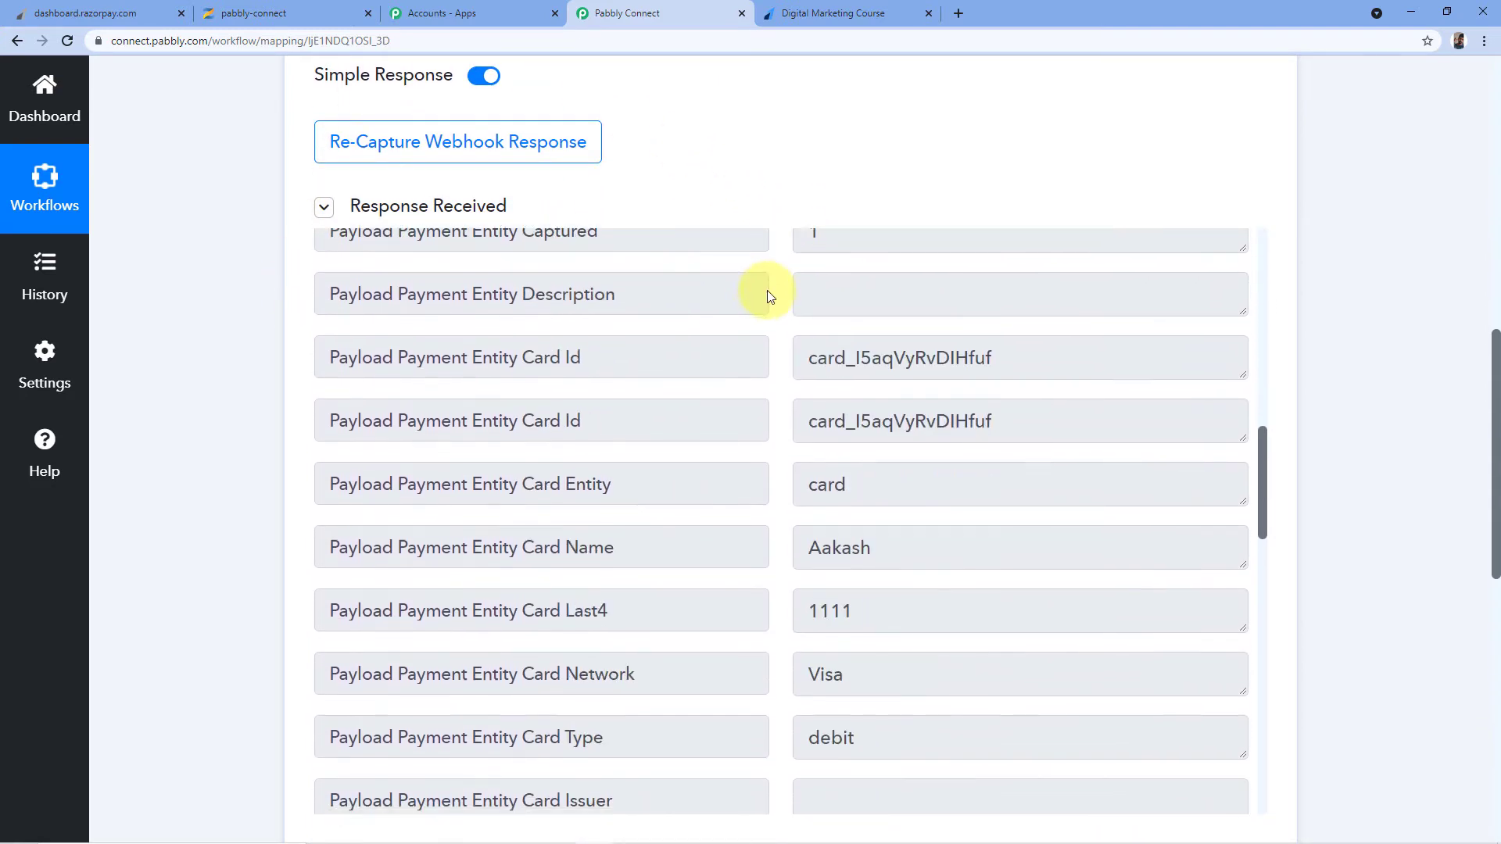
left_click(884, 13)
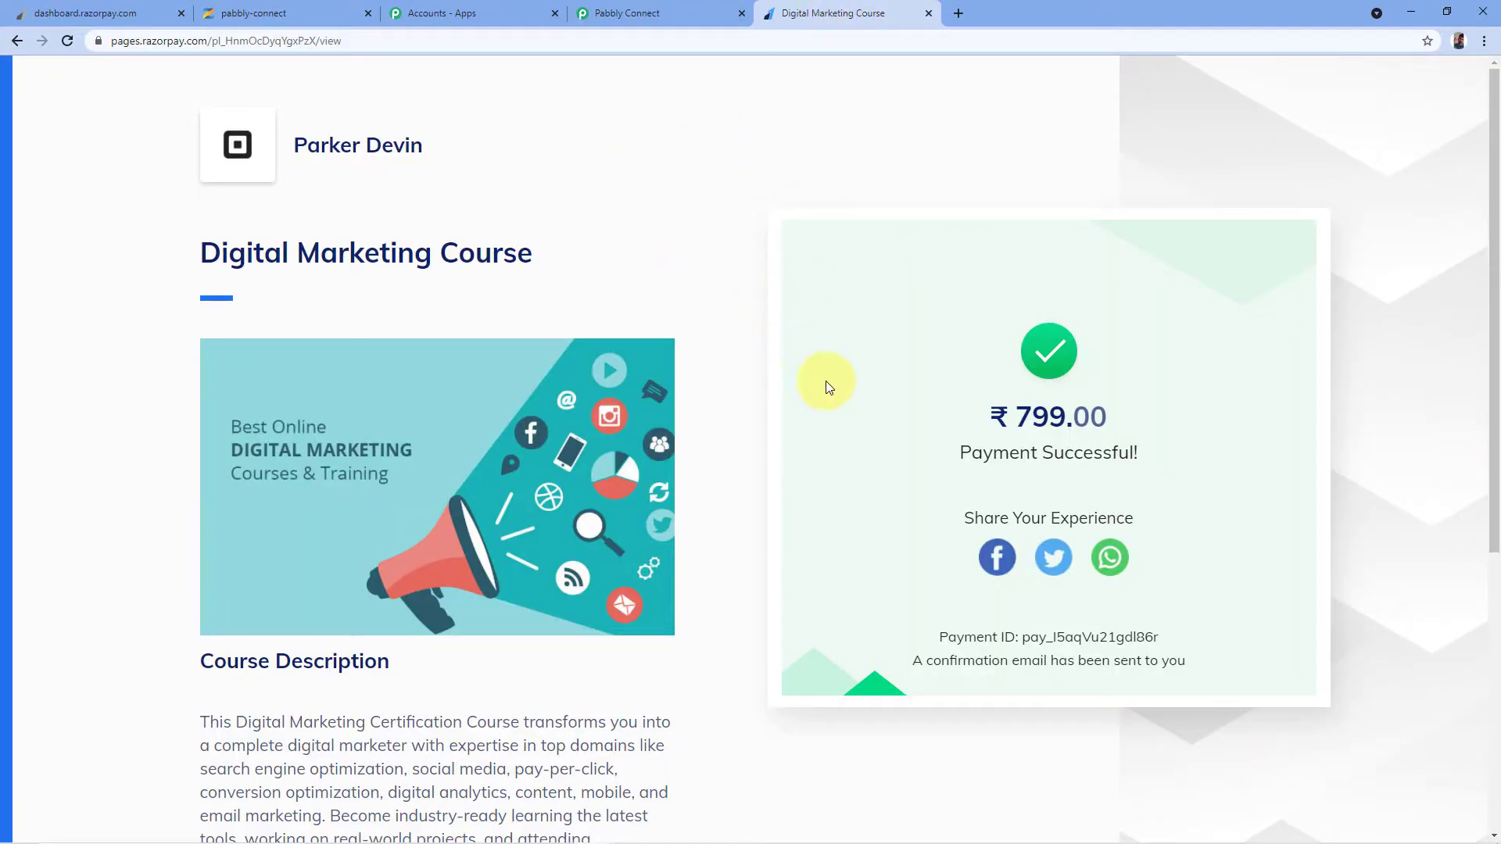
left_click(638, 12)
scroll(730, 148, "down", 5)
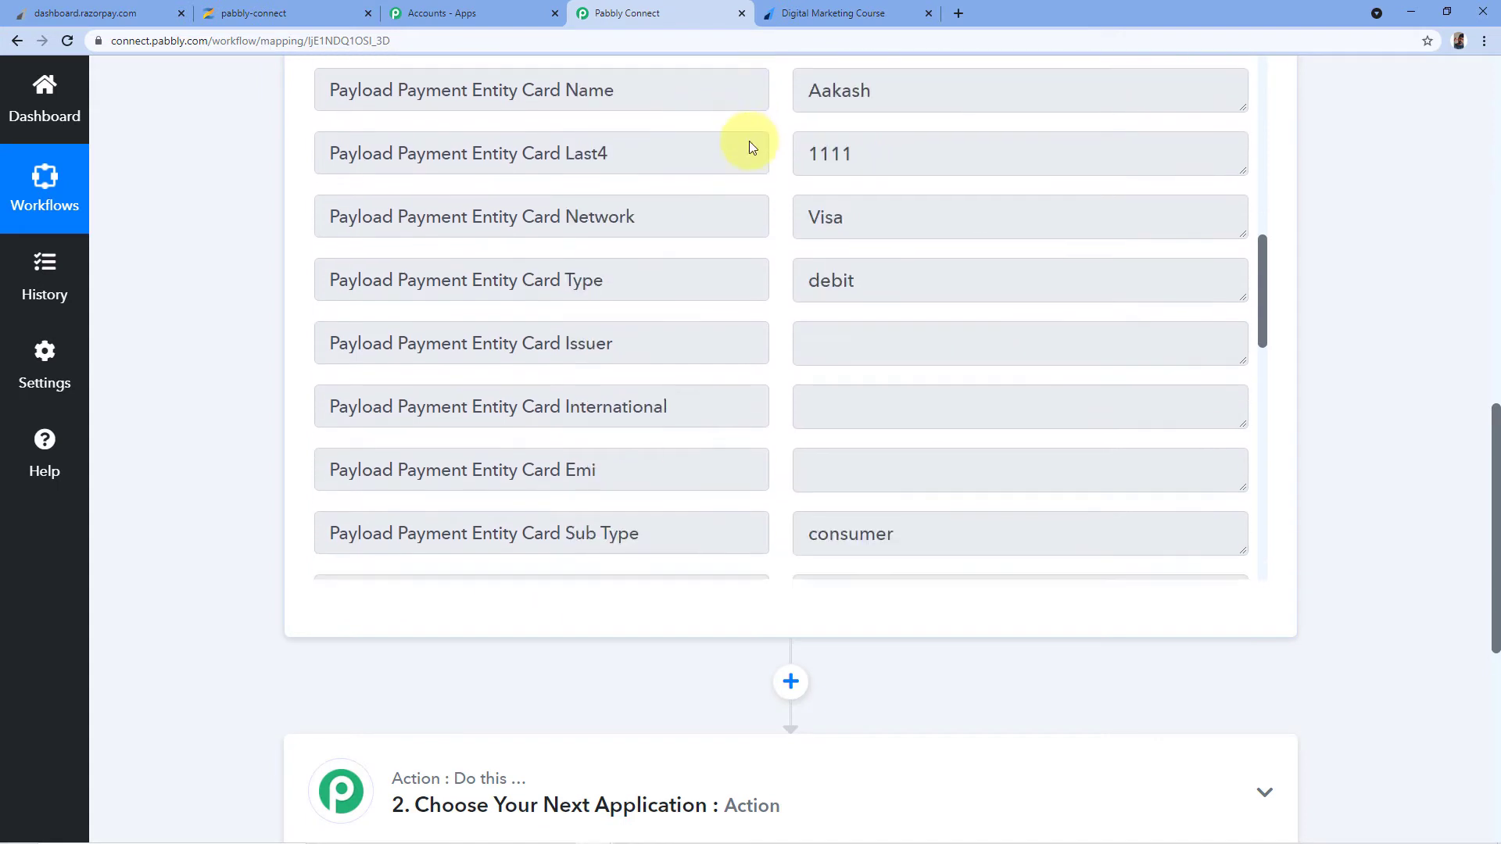
scroll(751, 148, "down", 9)
scroll(1321, 148, "up", 2)
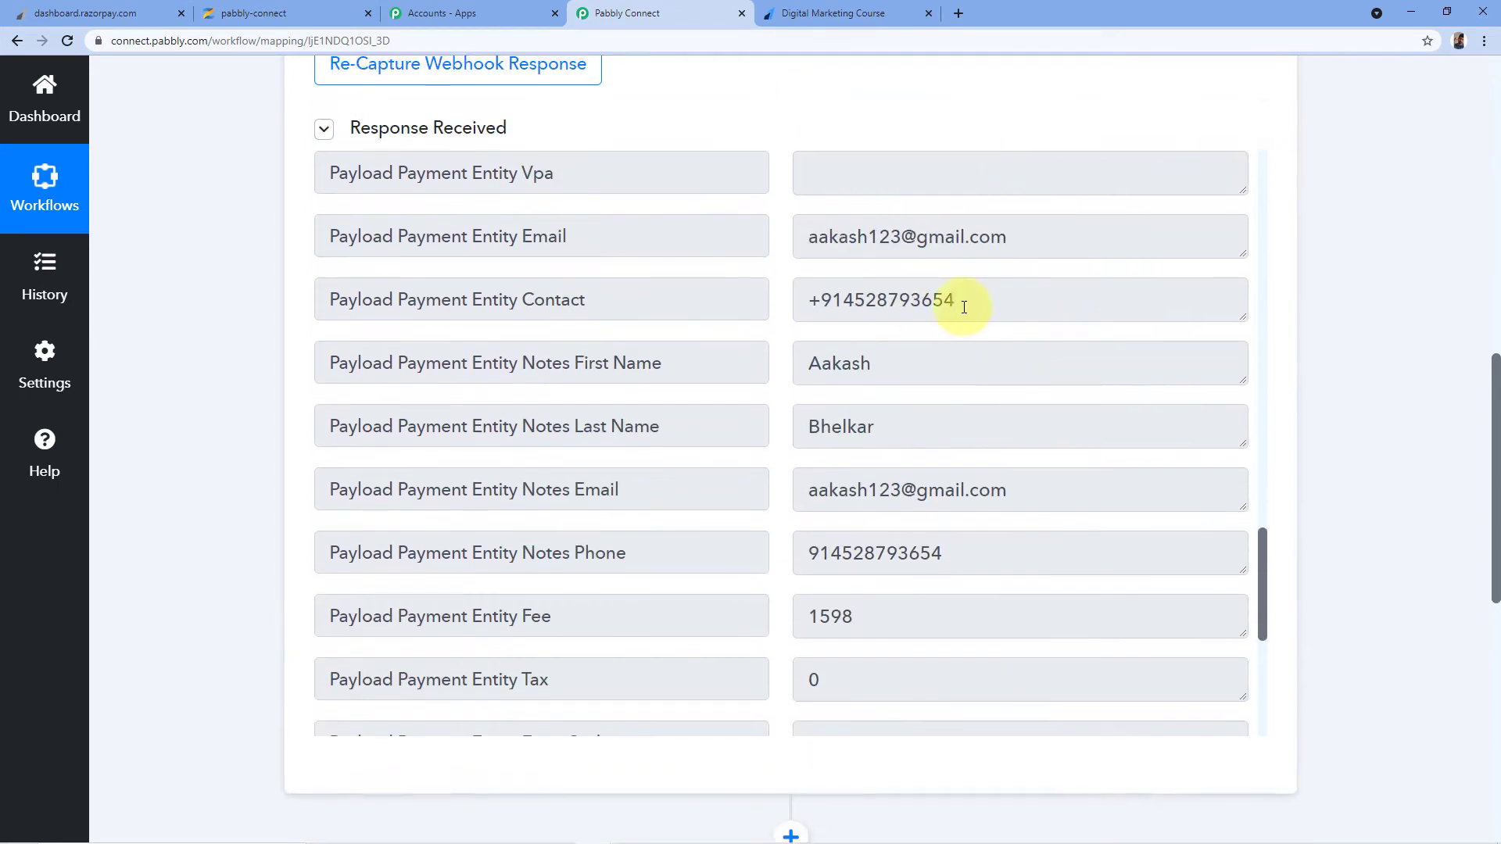
left_click_drag(892, 369, 735, 370)
left_click_drag(911, 430, 752, 429)
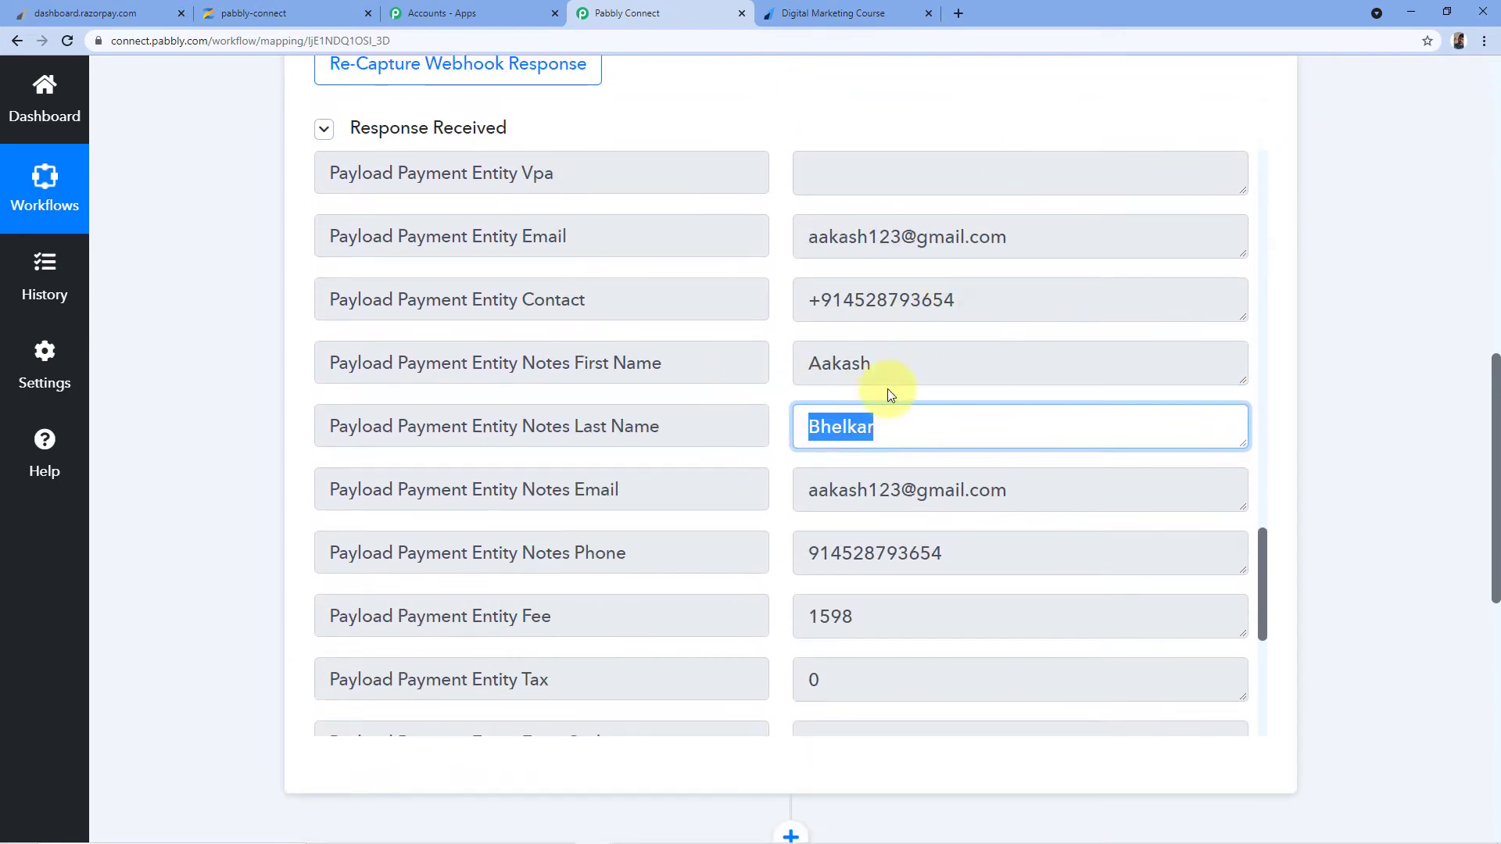
left_click(855, 12)
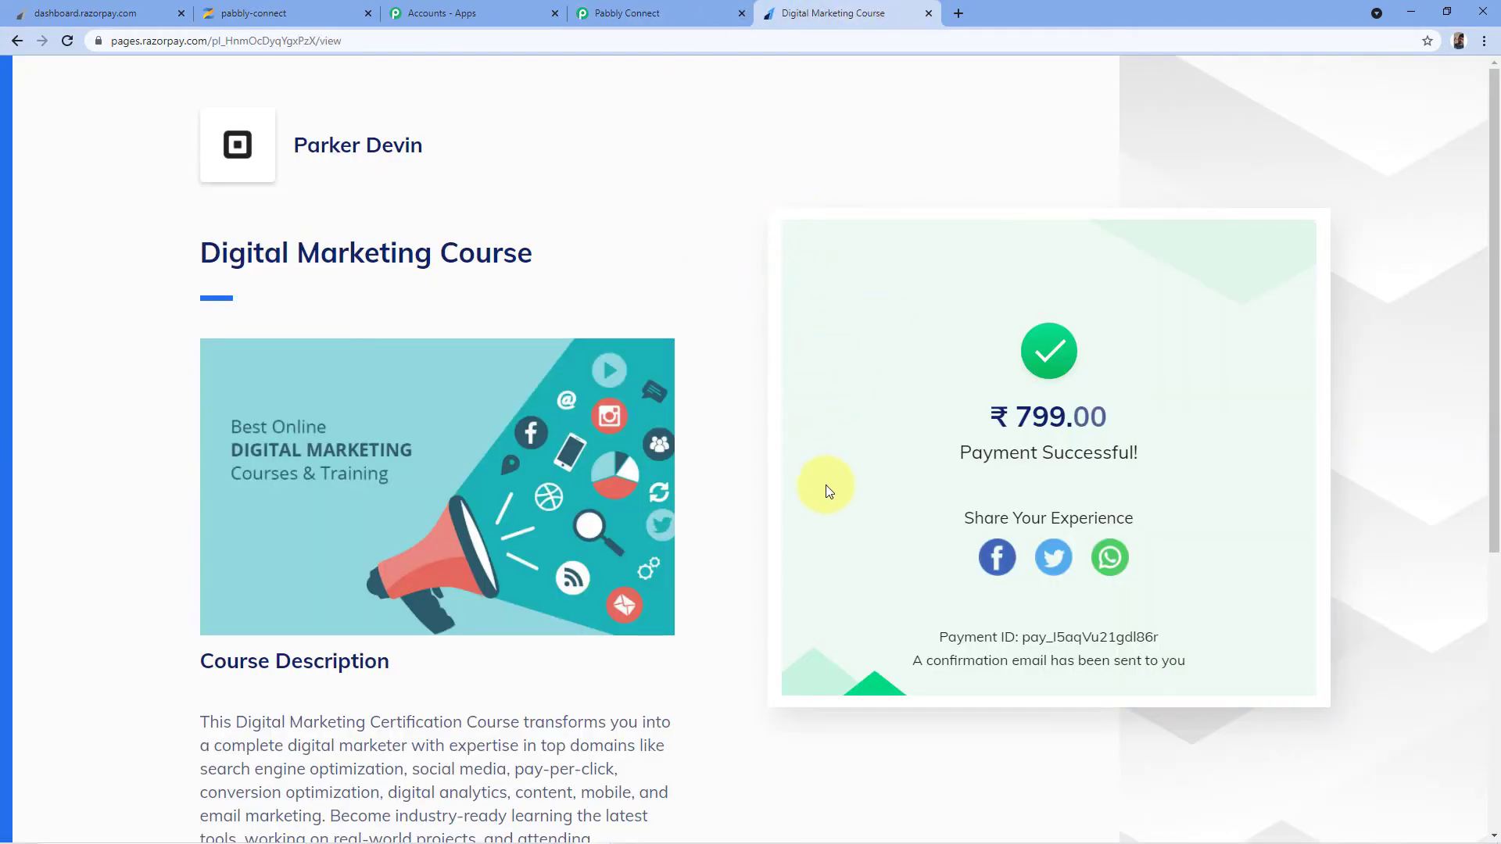
left_click(652, 13)
left_click(927, 304)
triple_click(926, 304)
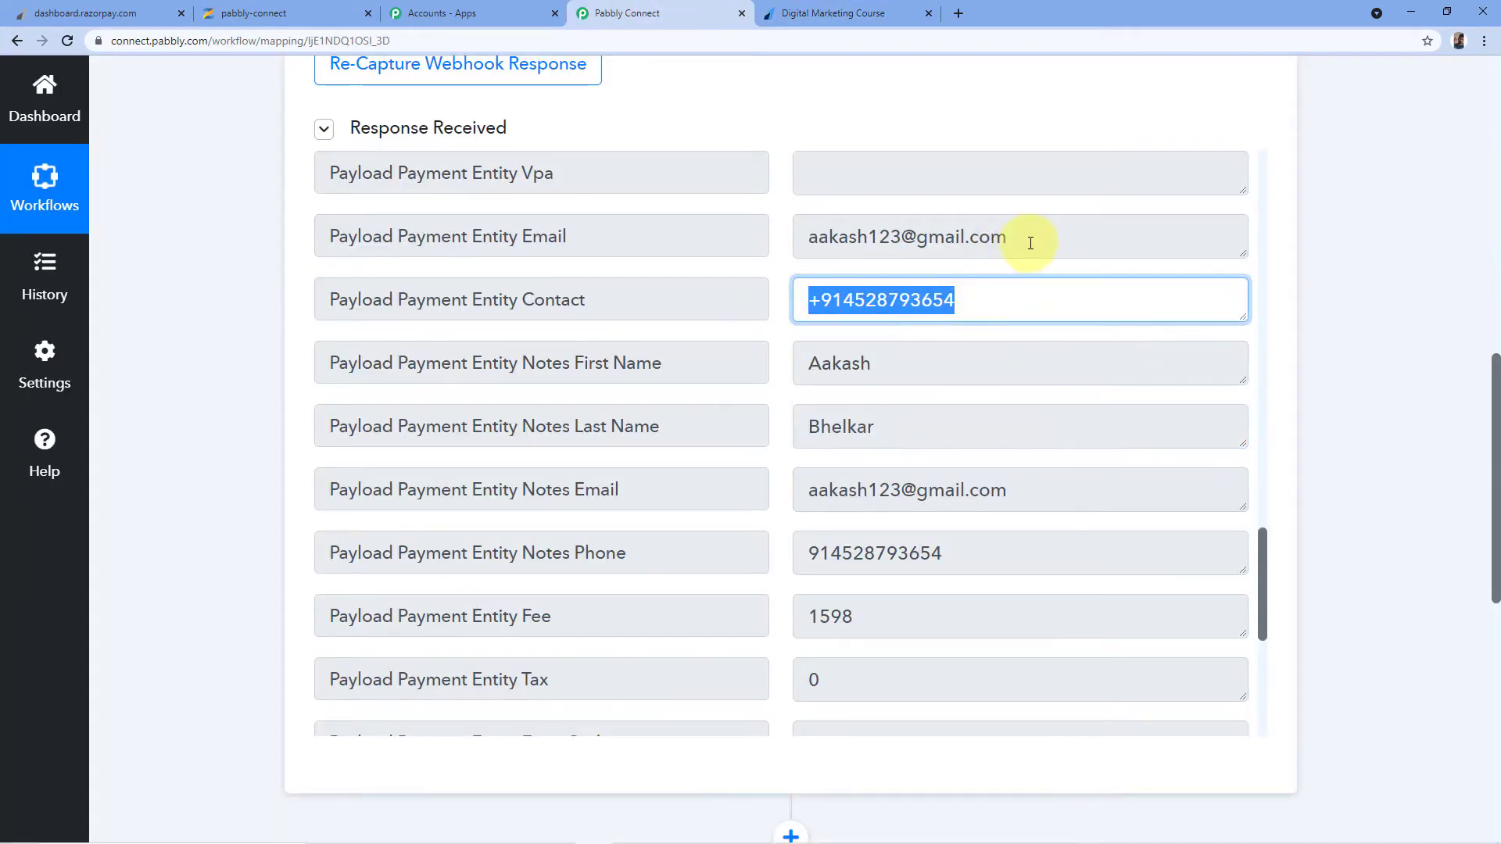
left_click_drag(1029, 238, 738, 238)
scroll(836, 460, "down", 1)
scroll(836, 460, "down", 3)
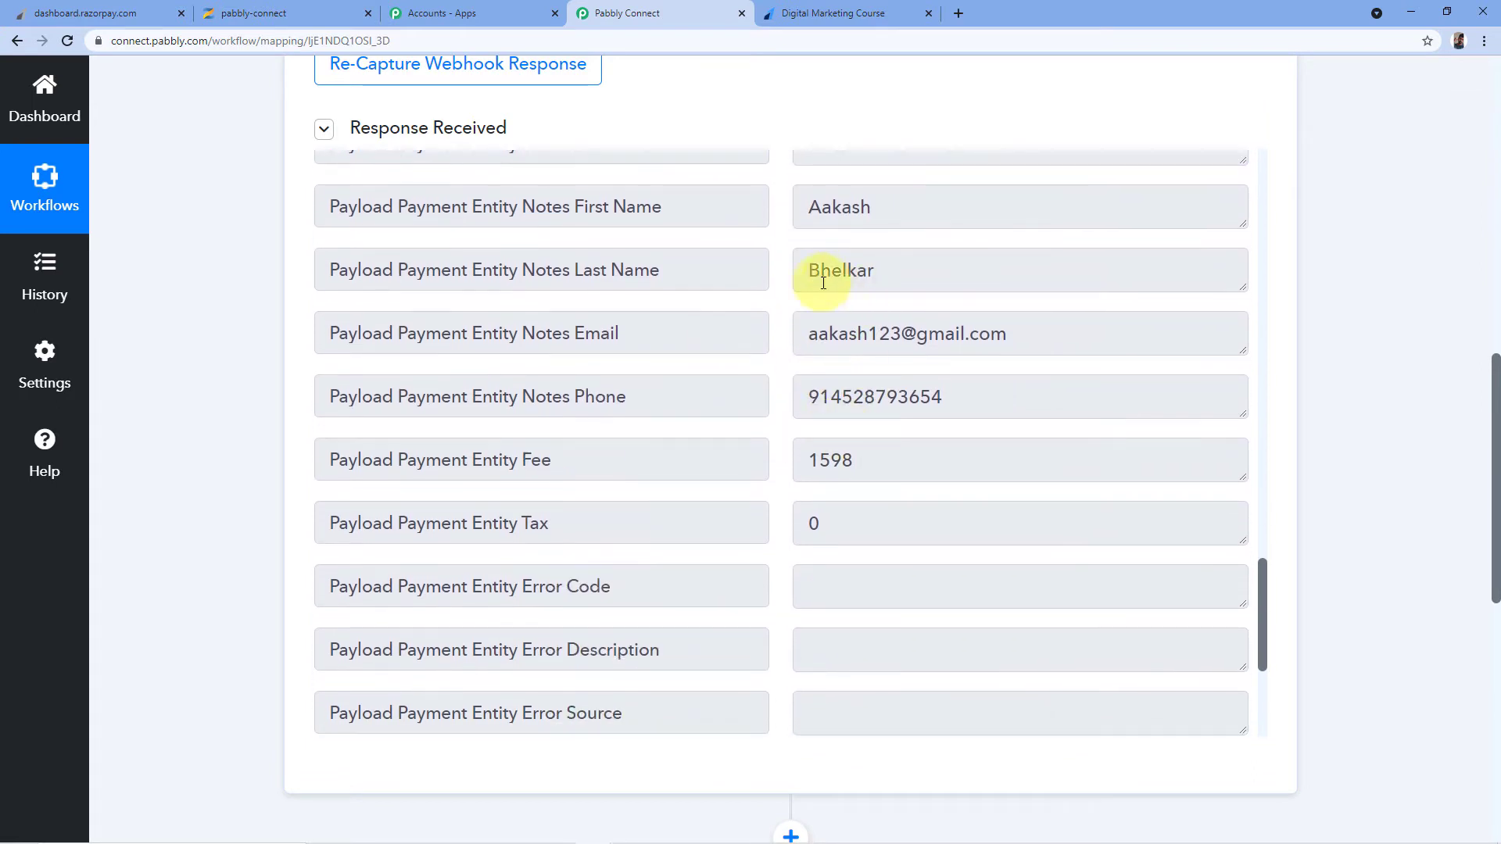
scroll(878, 292, "up", 4)
scroll(786, 327, "down", 4)
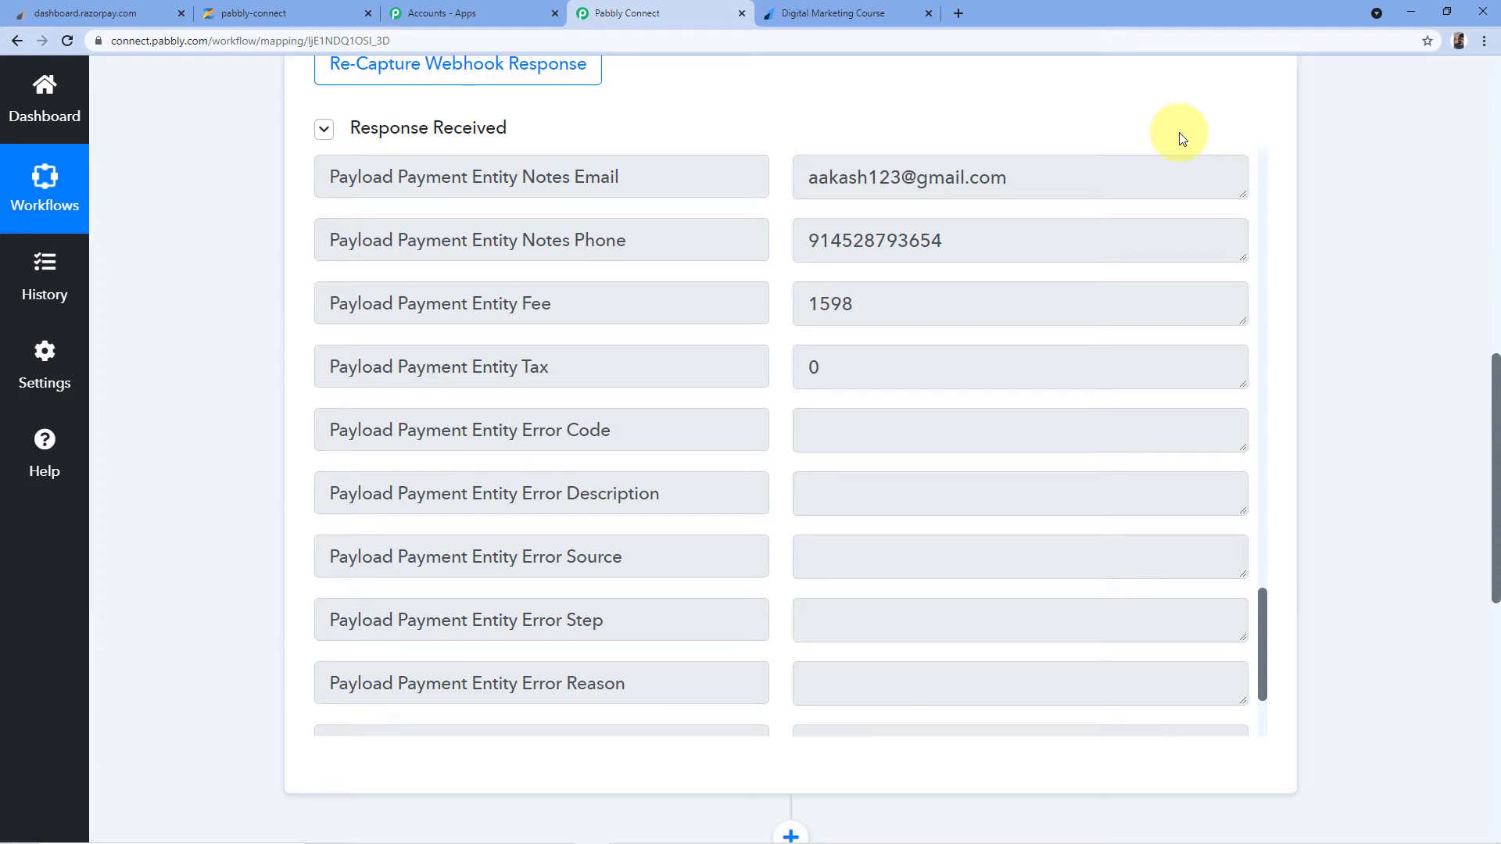
scroll(1056, 241, "up", 4)
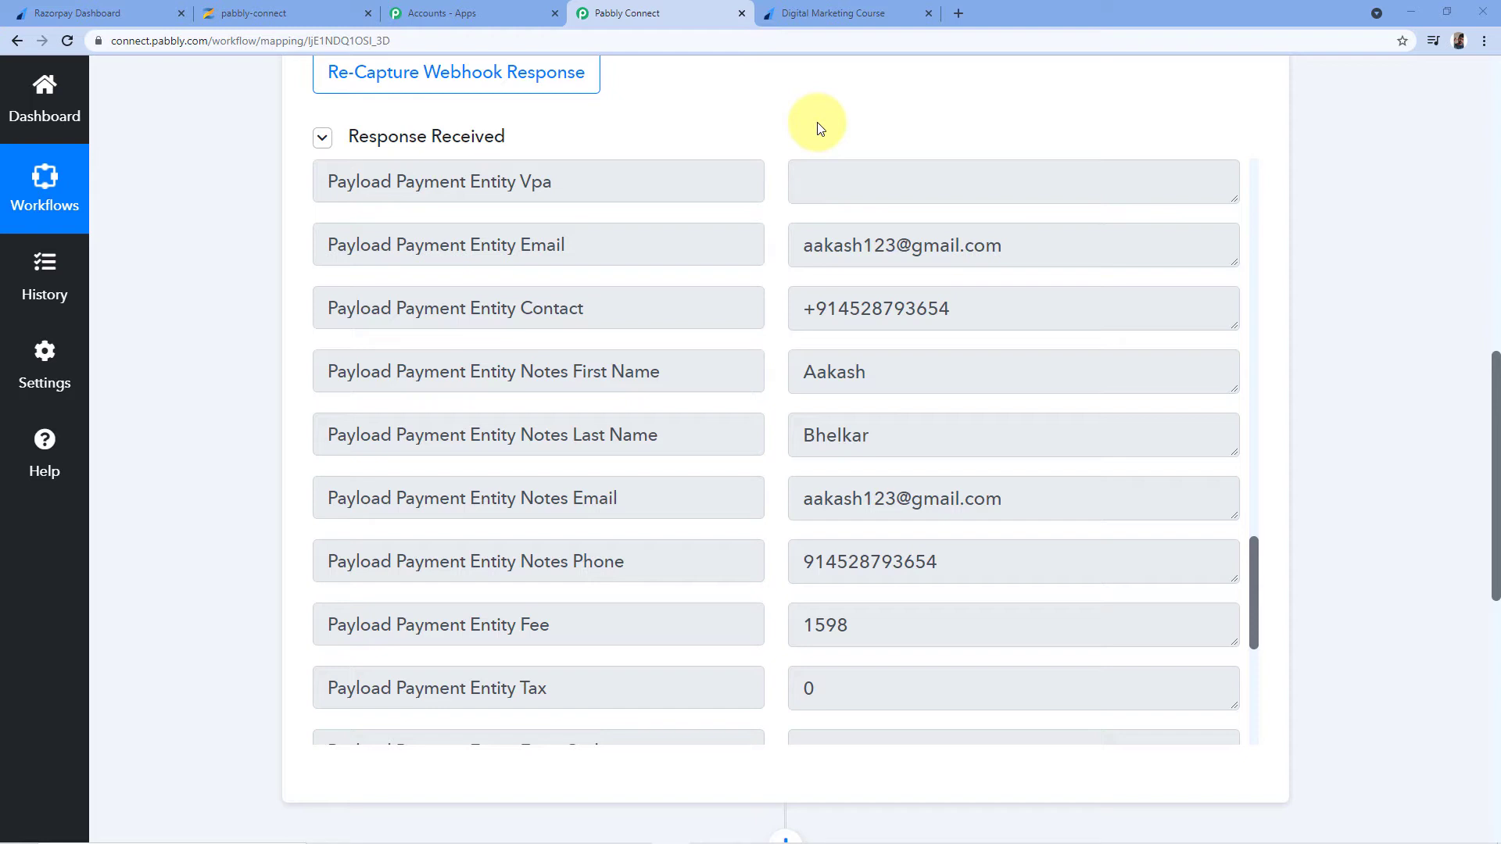
scroll(821, 131, "down", 1)
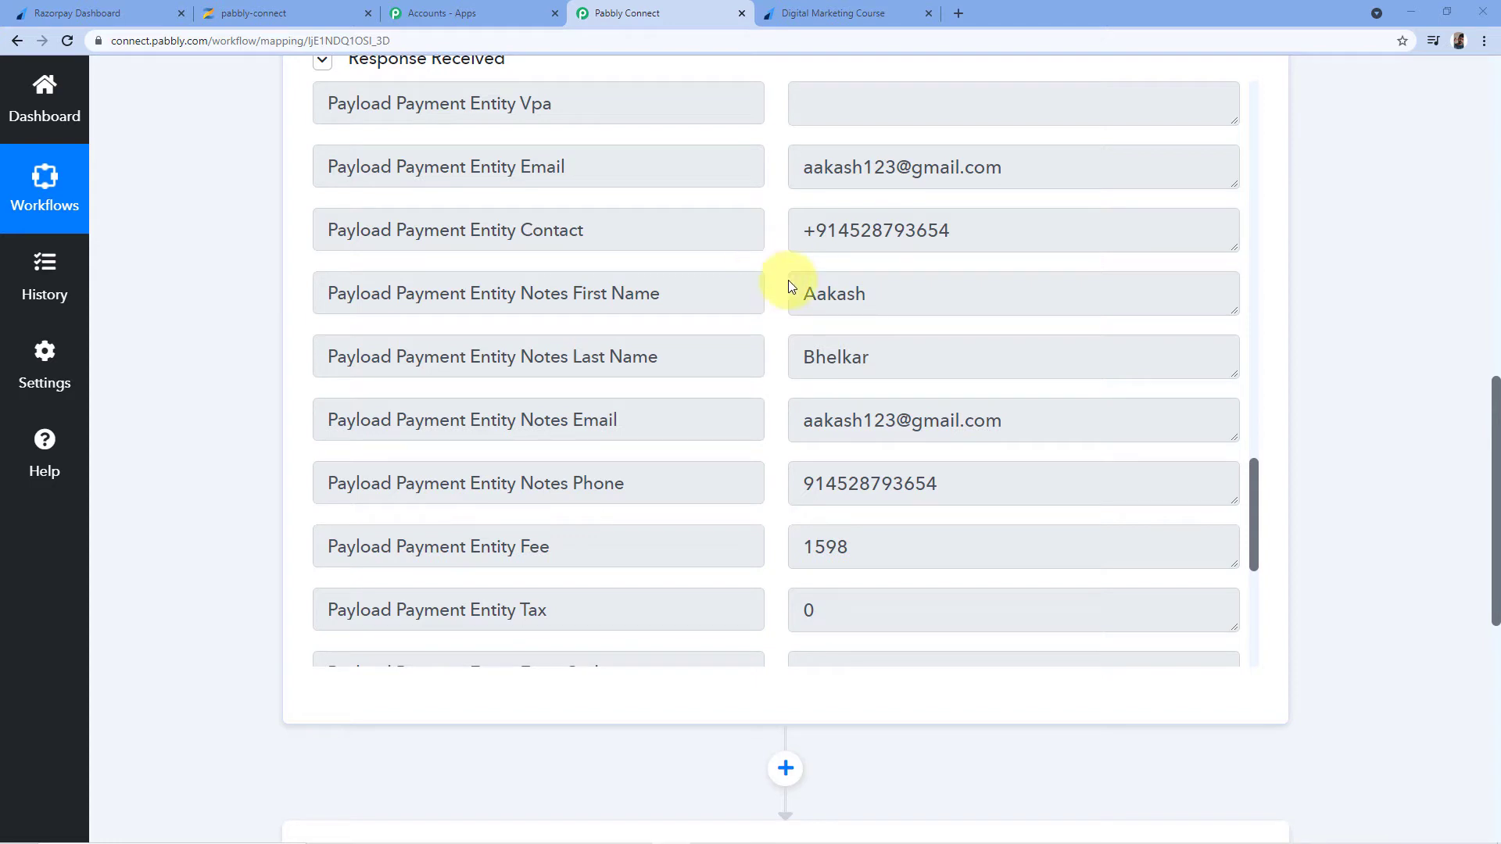
scroll(1366, 240, "down", 1)
scroll(1365, 236, "down", 8)
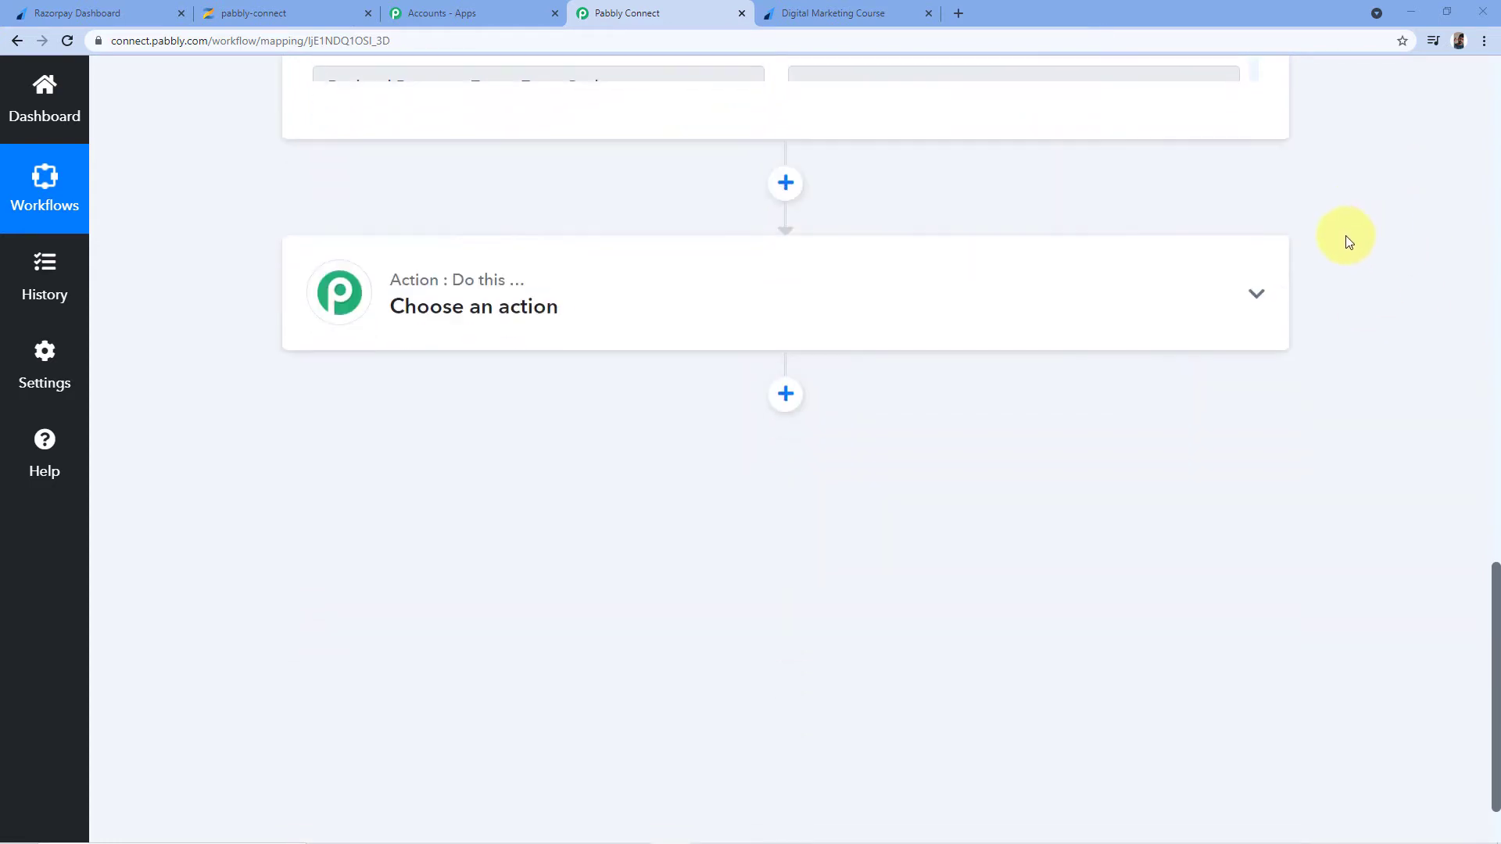
Search for Zenler and select it as the action step's app
left_click(504, 269)
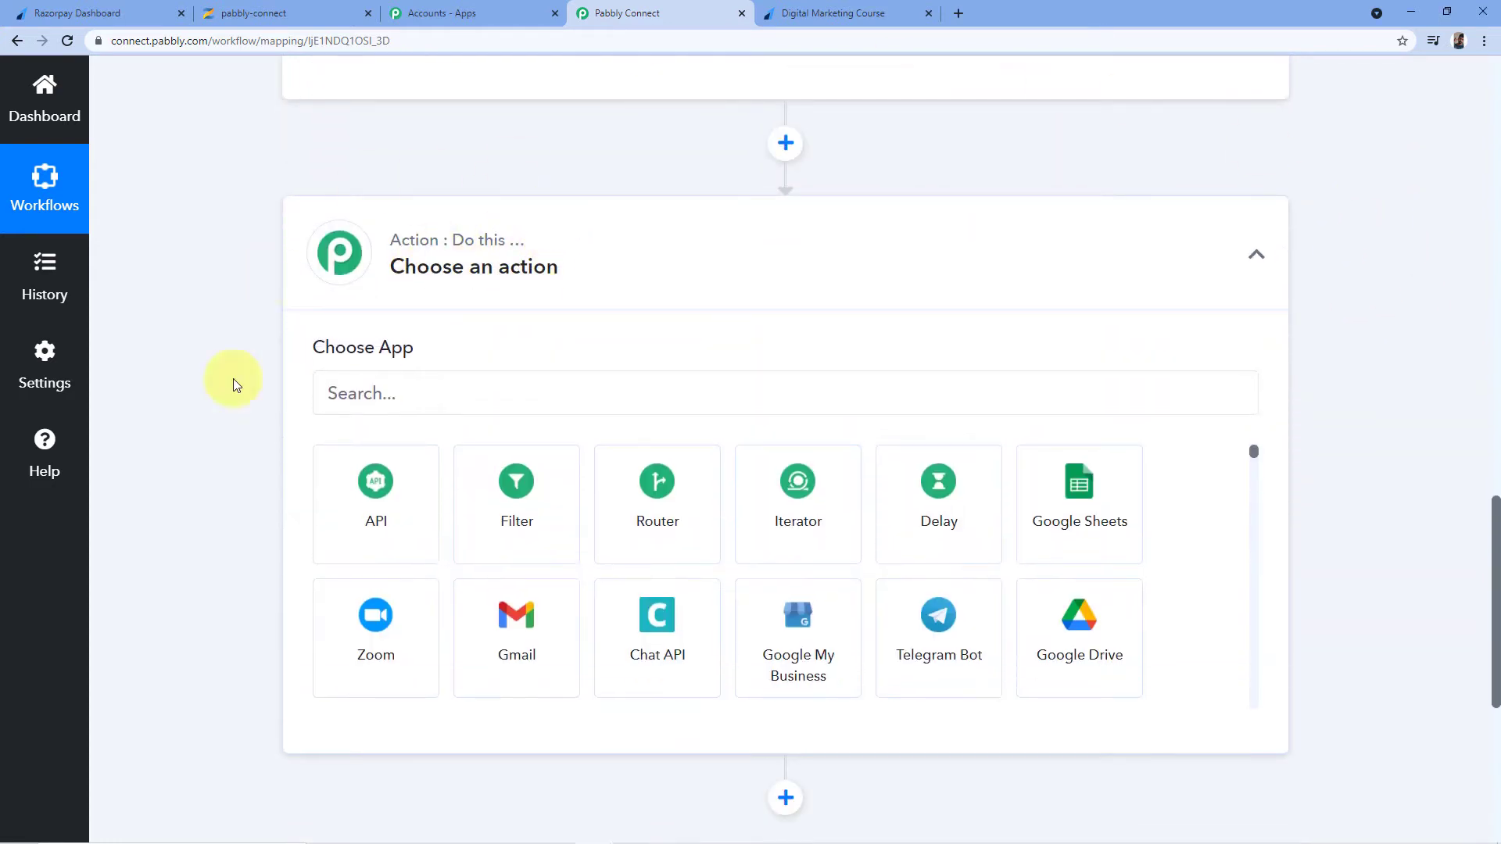
left_click(378, 397)
type("Z")
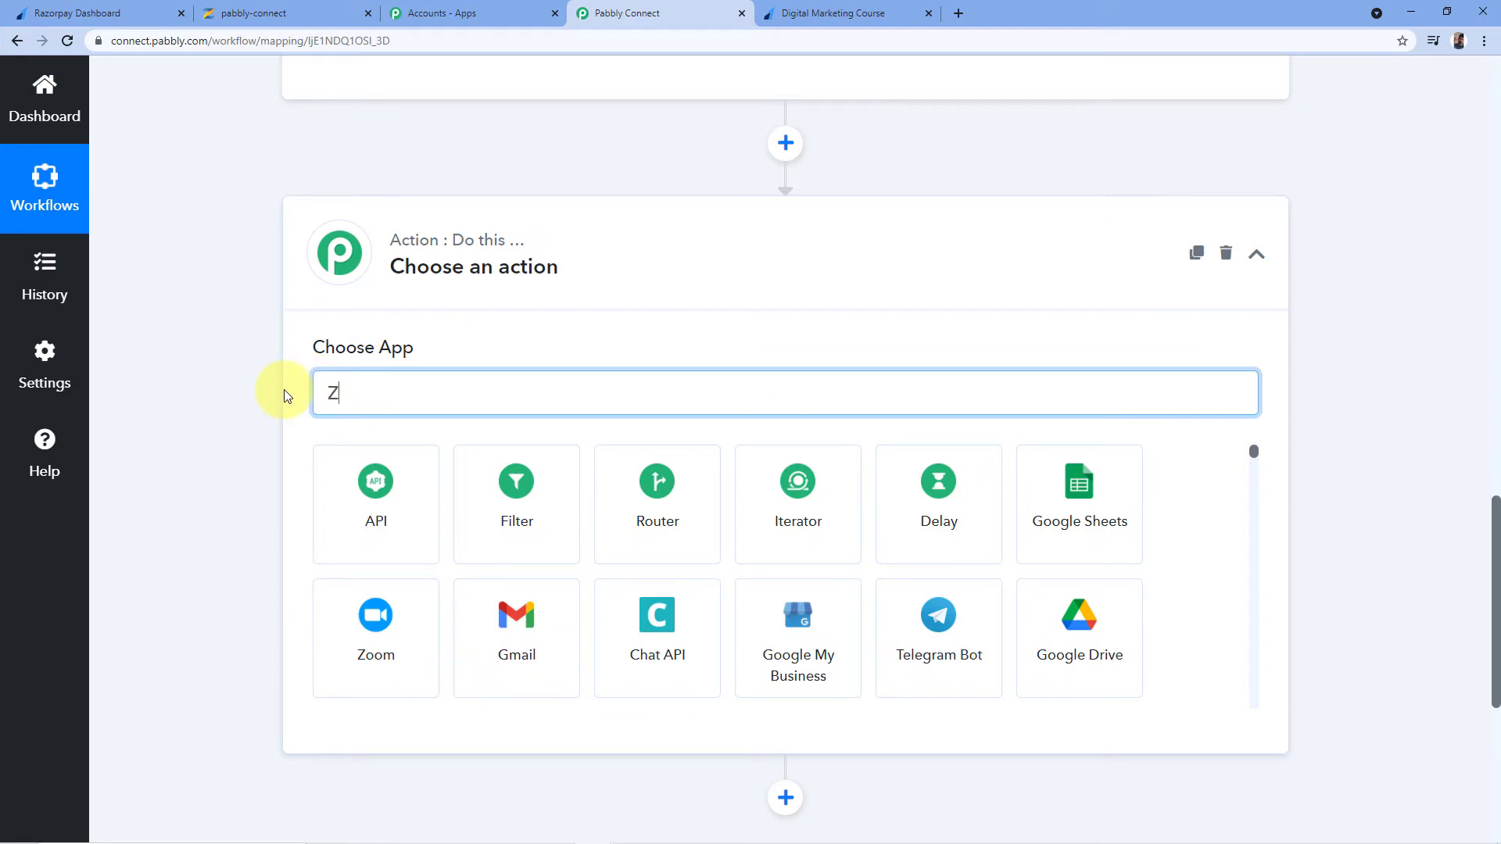
type("enler")
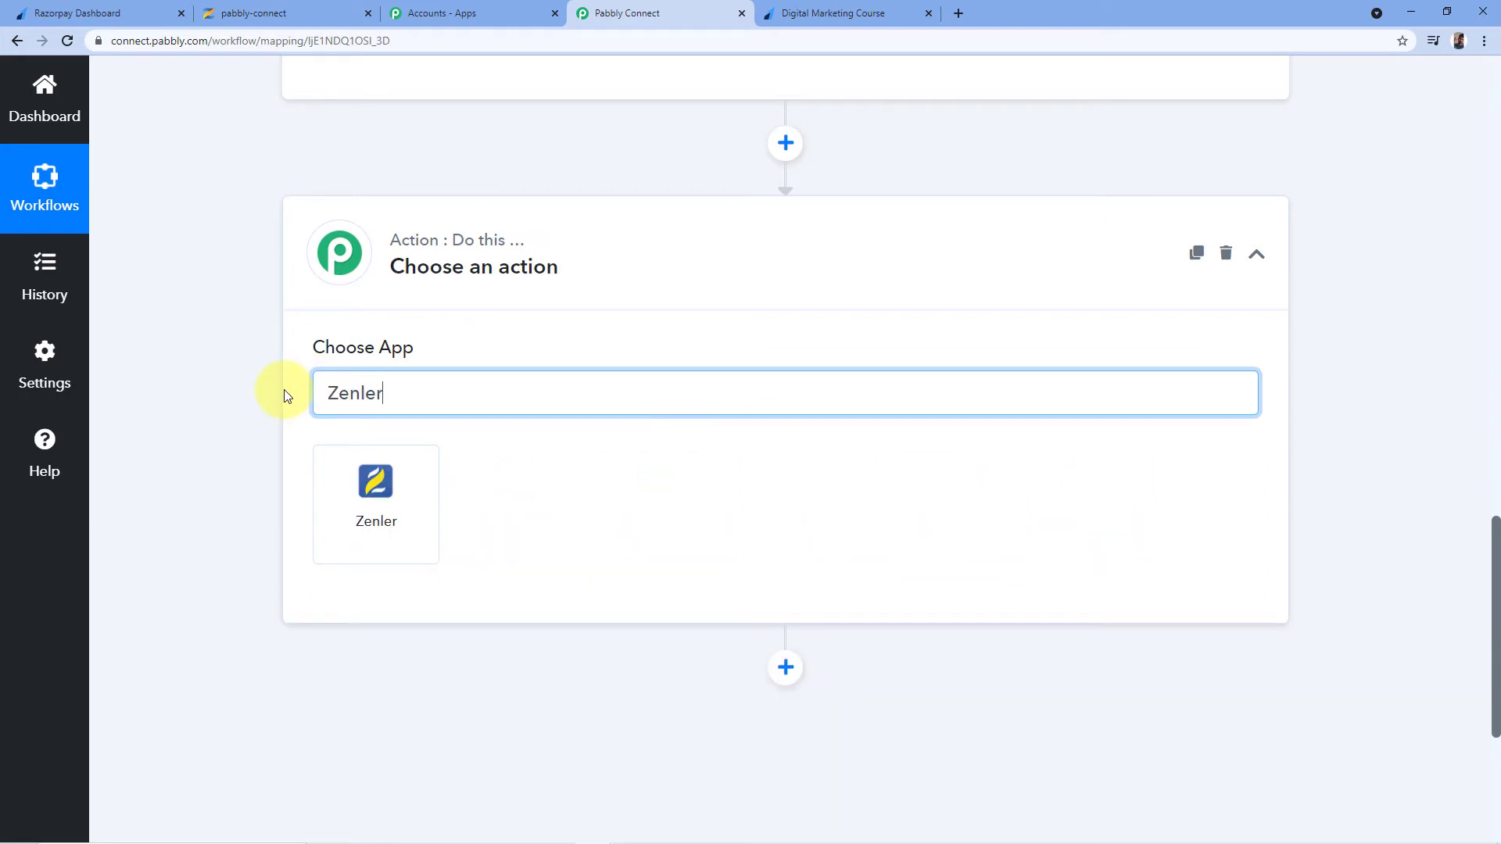
left_click(414, 498)
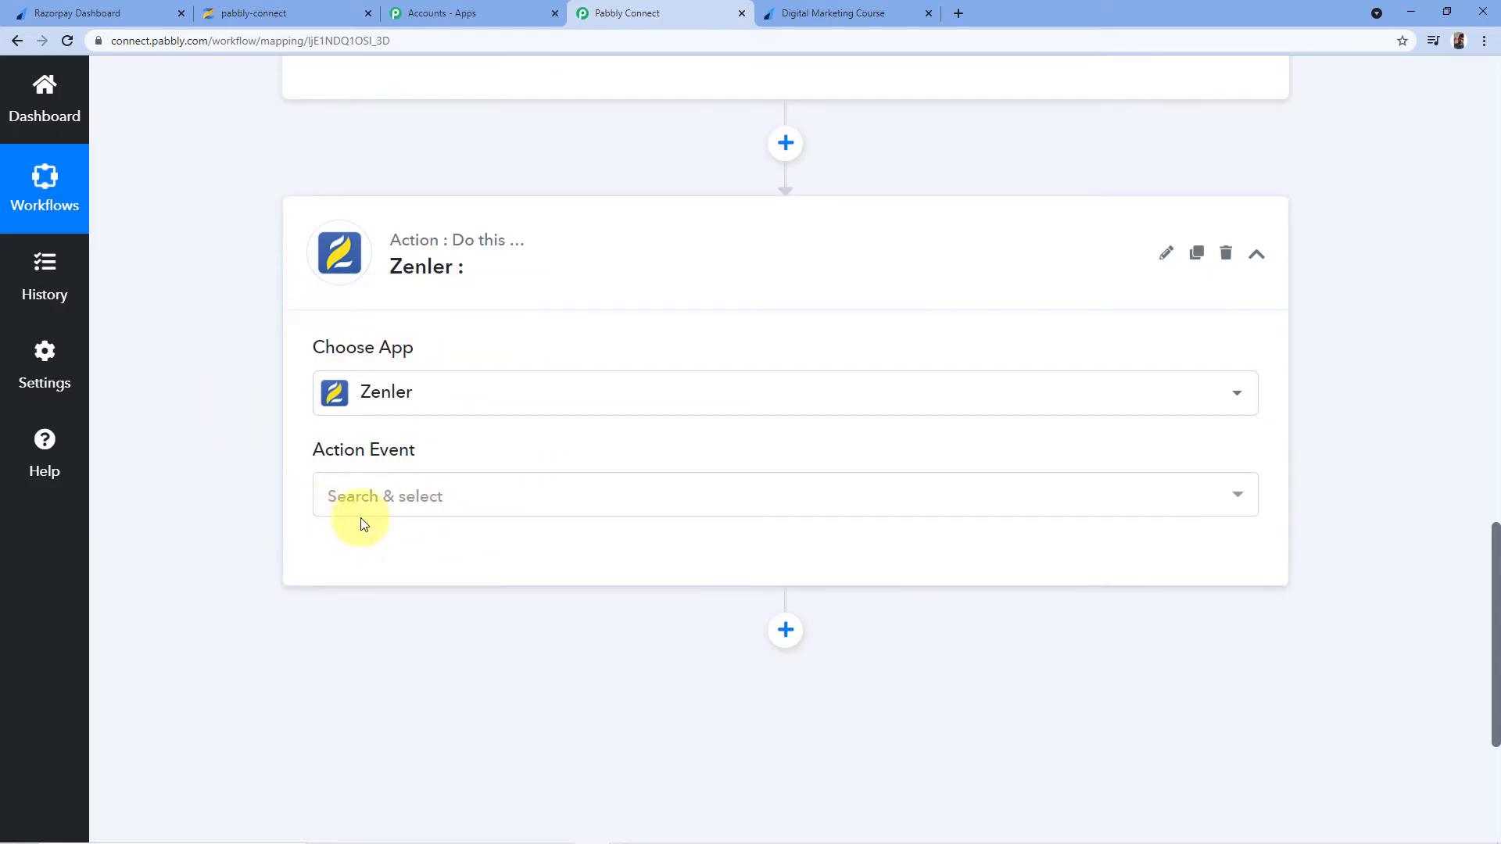
Choose Search User as the Zenler action event and begin connecting a Zenler account
left_click(332, 496)
scroll(524, 227, "down", 3)
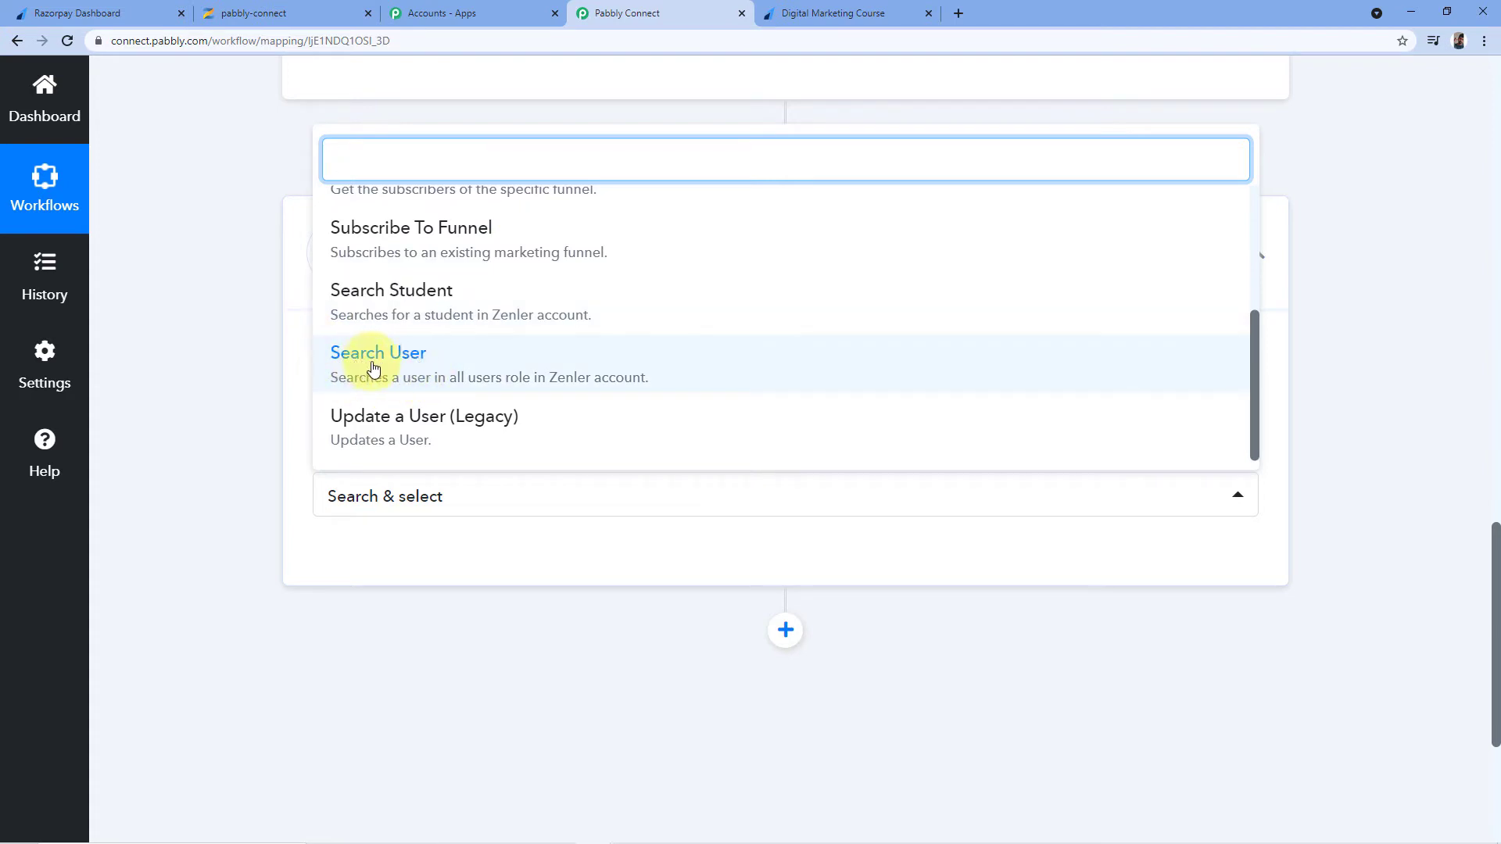
left_click(430, 367)
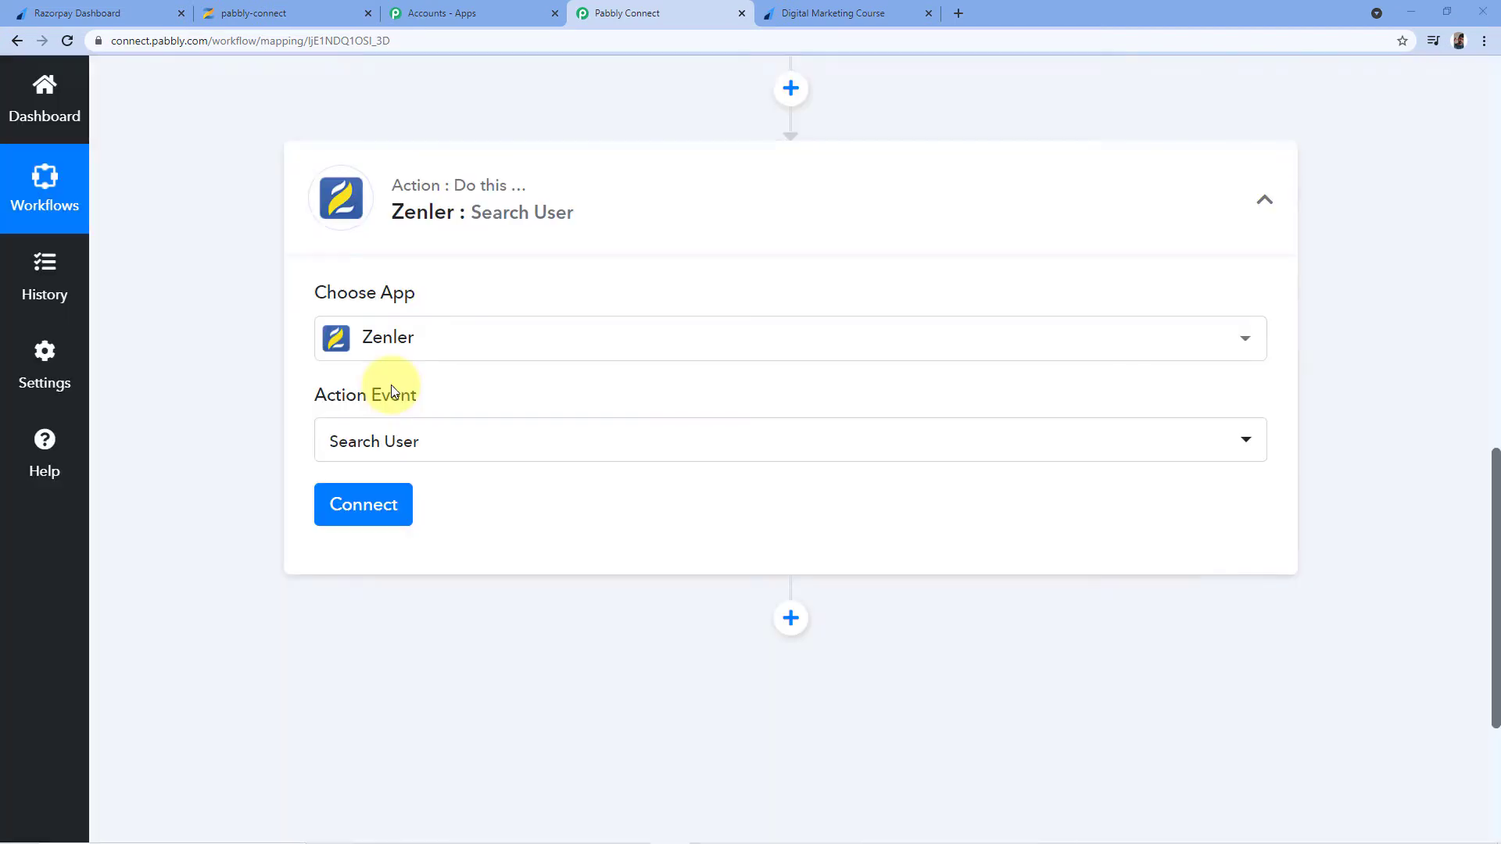
mouse_move(391, 388)
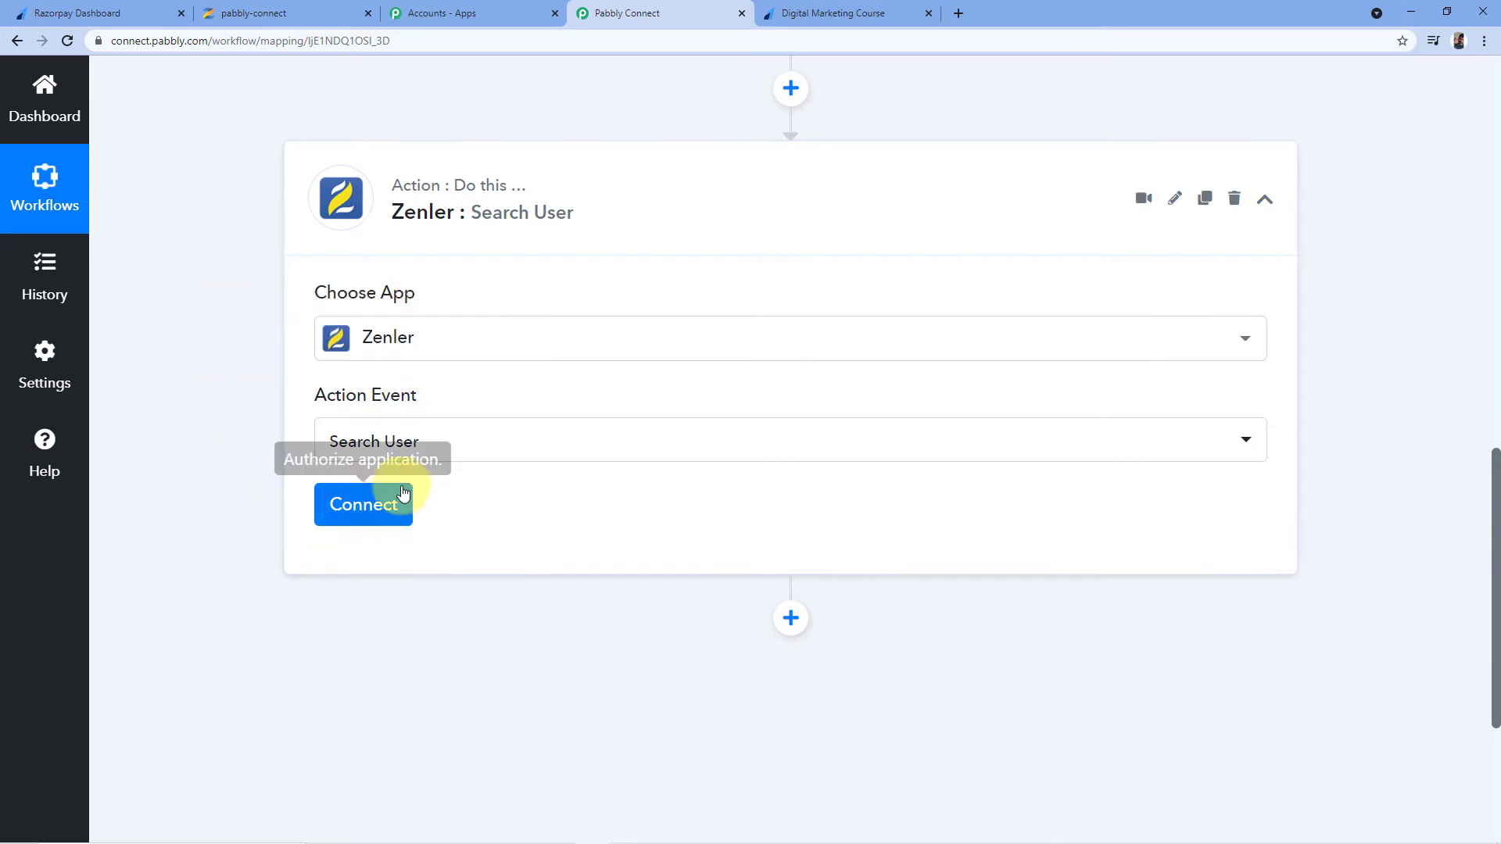
left_click(370, 522)
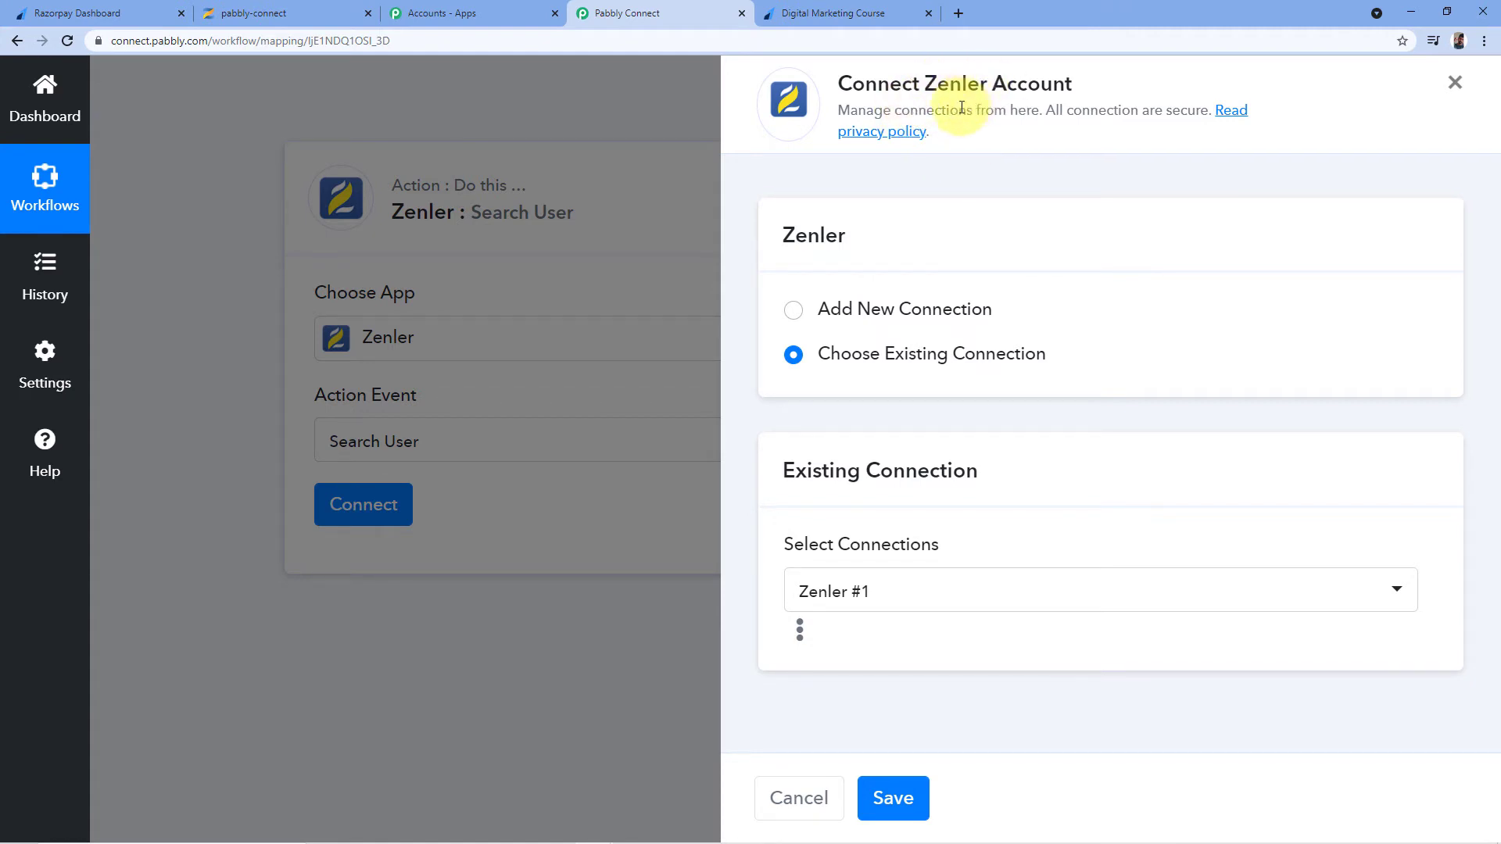
Choose Add New Connection to get the blank Zenler #2 form, noting the school name in the URL
left_click(793, 311)
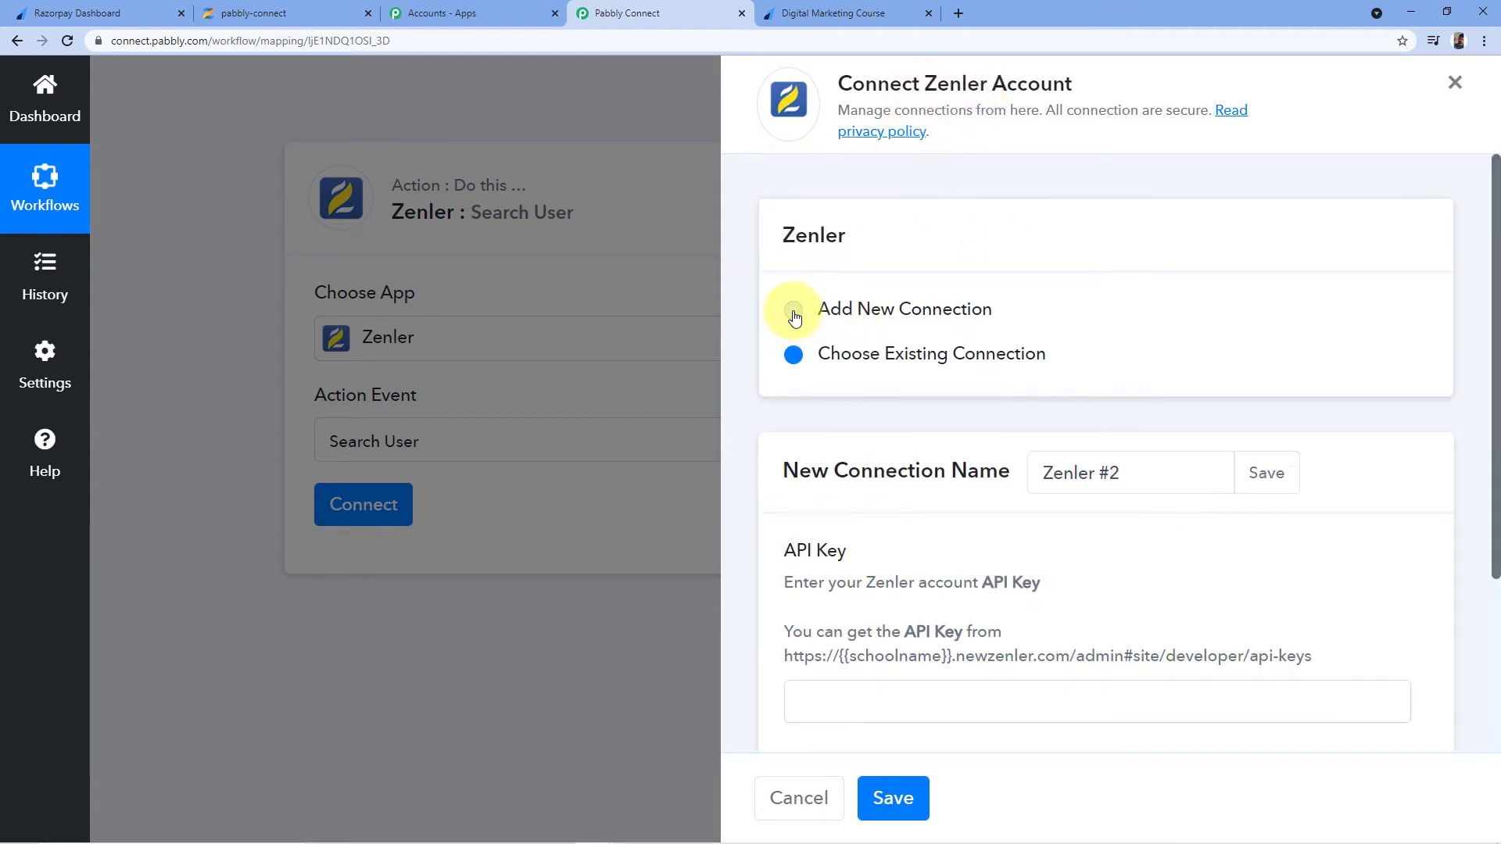
scroll(838, 307, "down", 3)
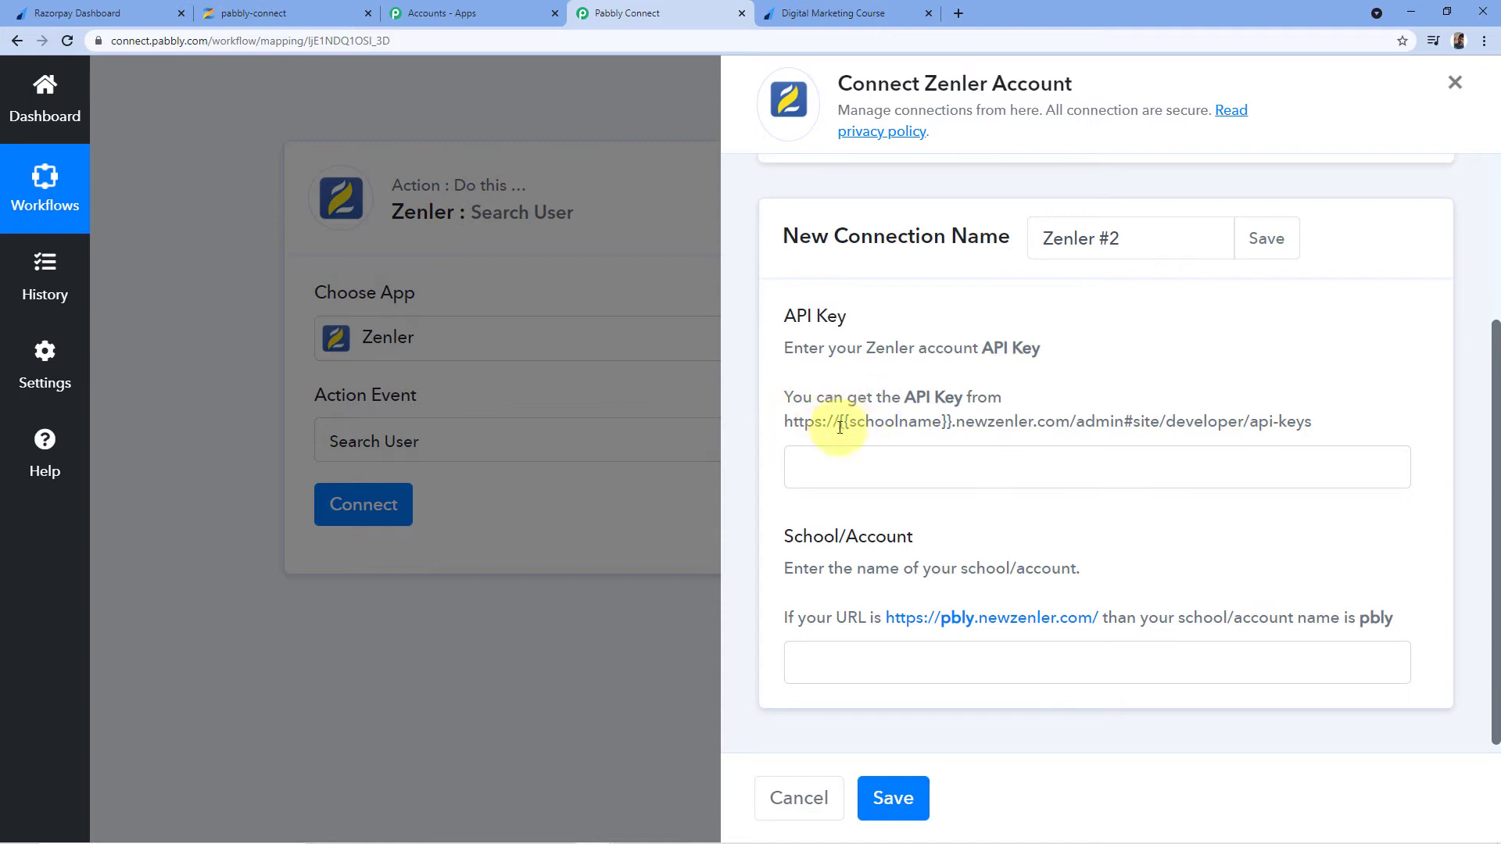
left_click_drag(850, 422, 943, 423)
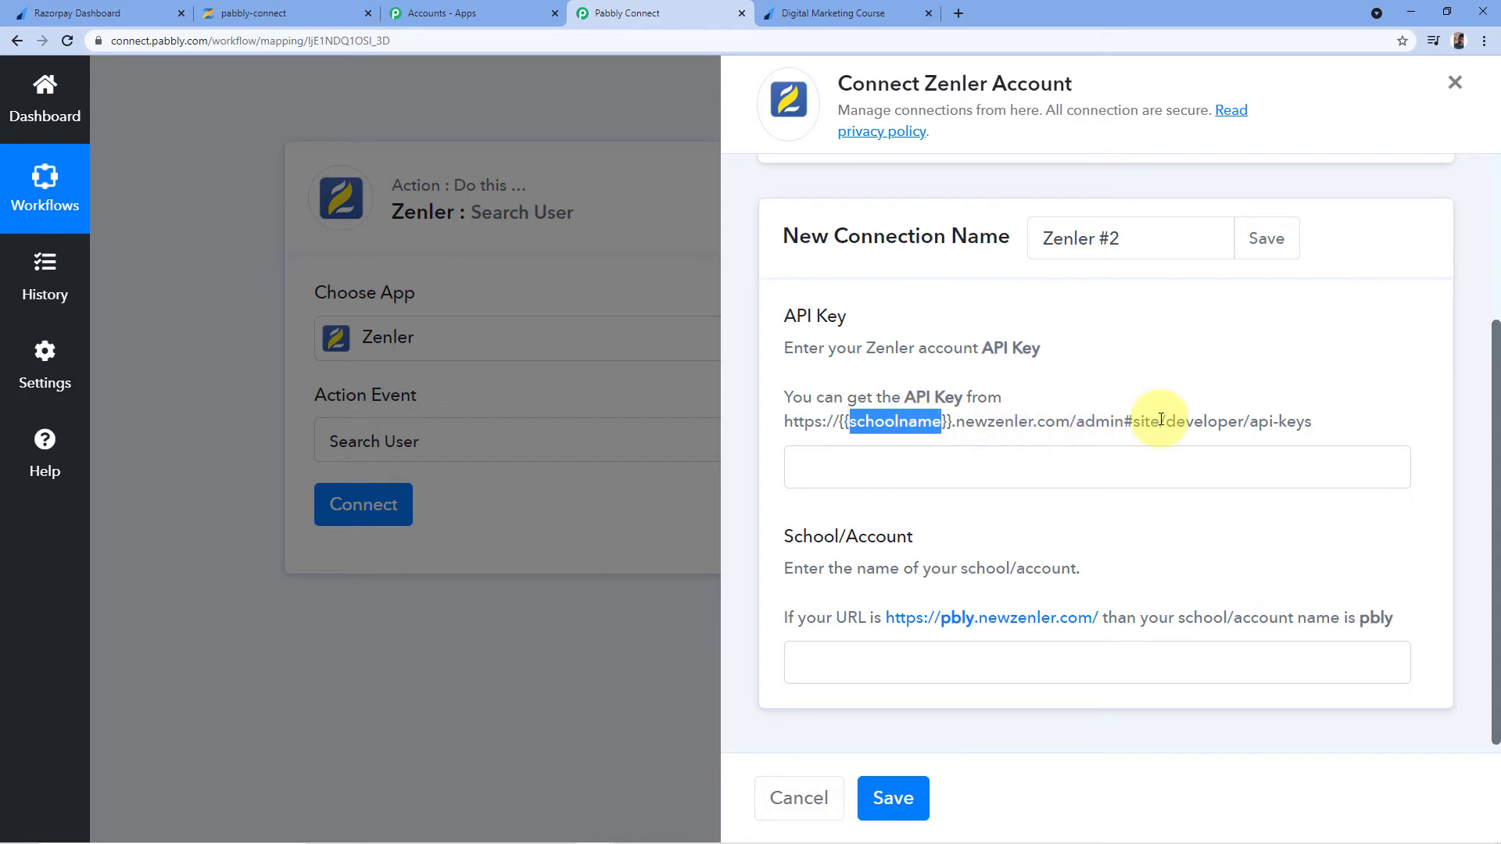
left_click(1021, 383)
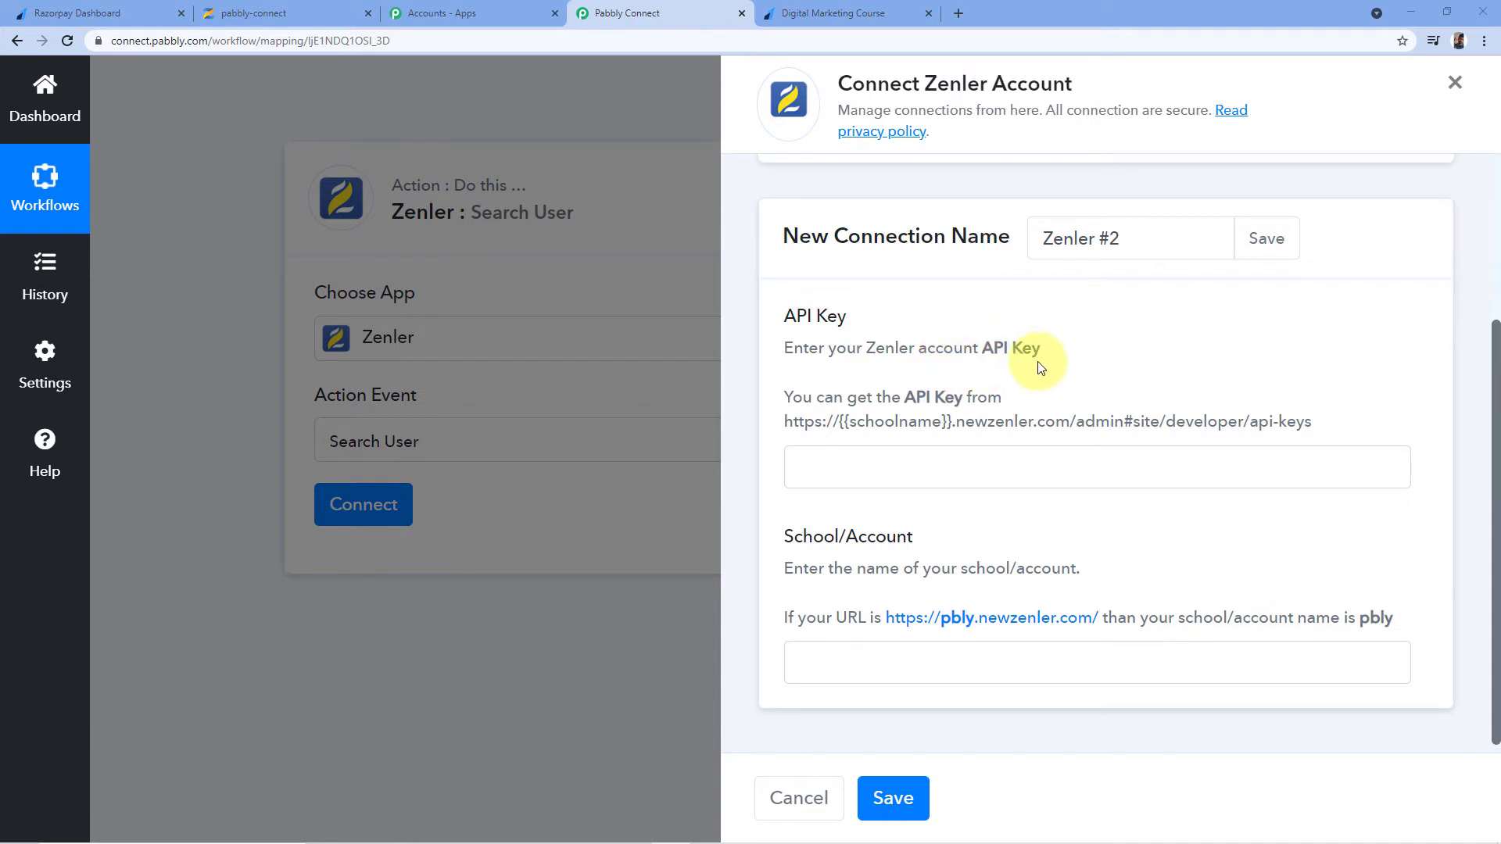
Copy the school API key from Zenler's Site > Developers > API Key page
left_click(284, 13)
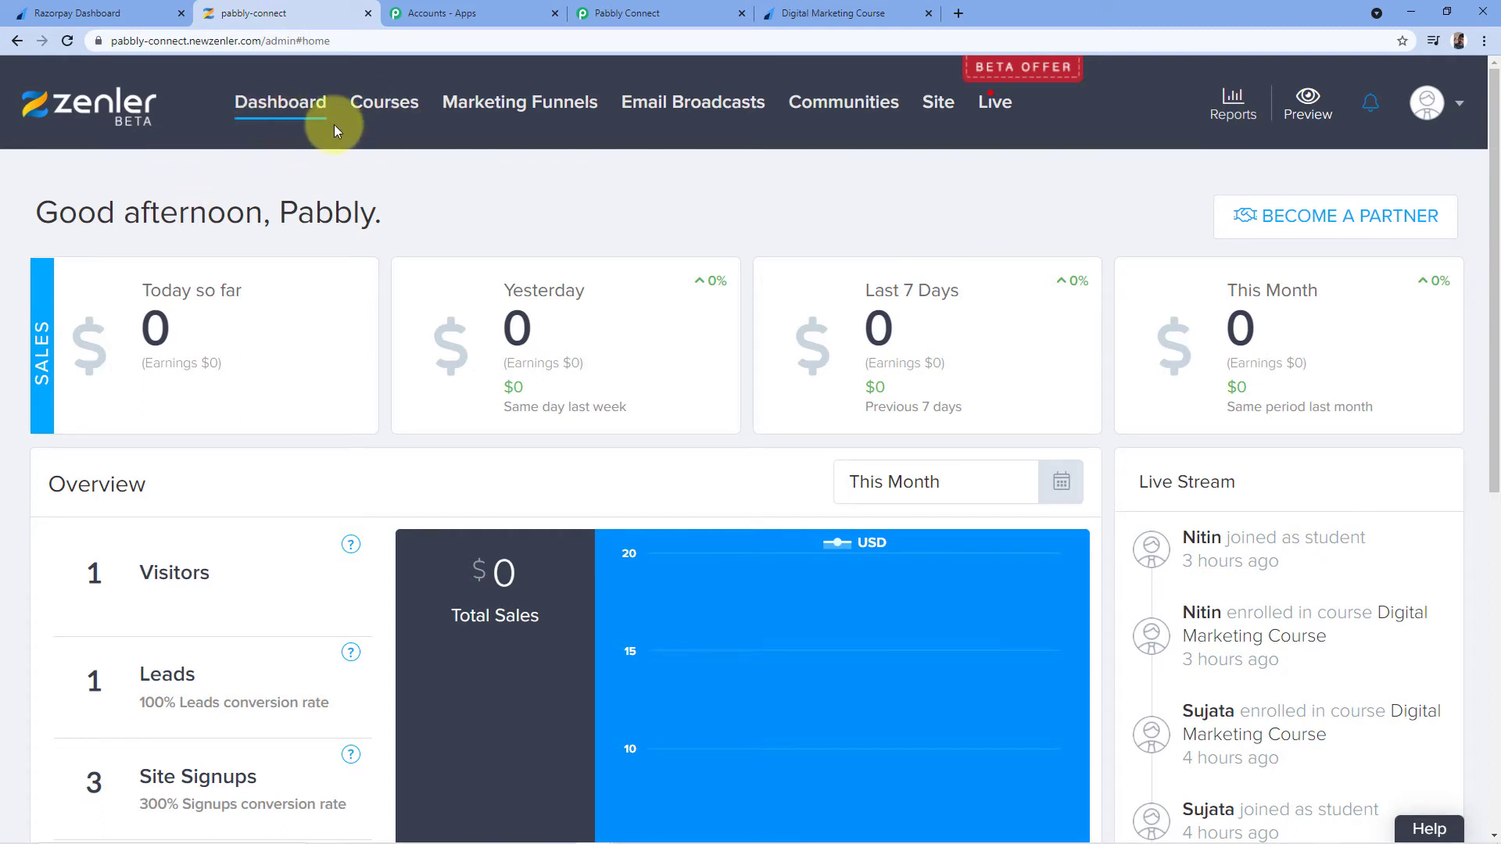
left_click(946, 113)
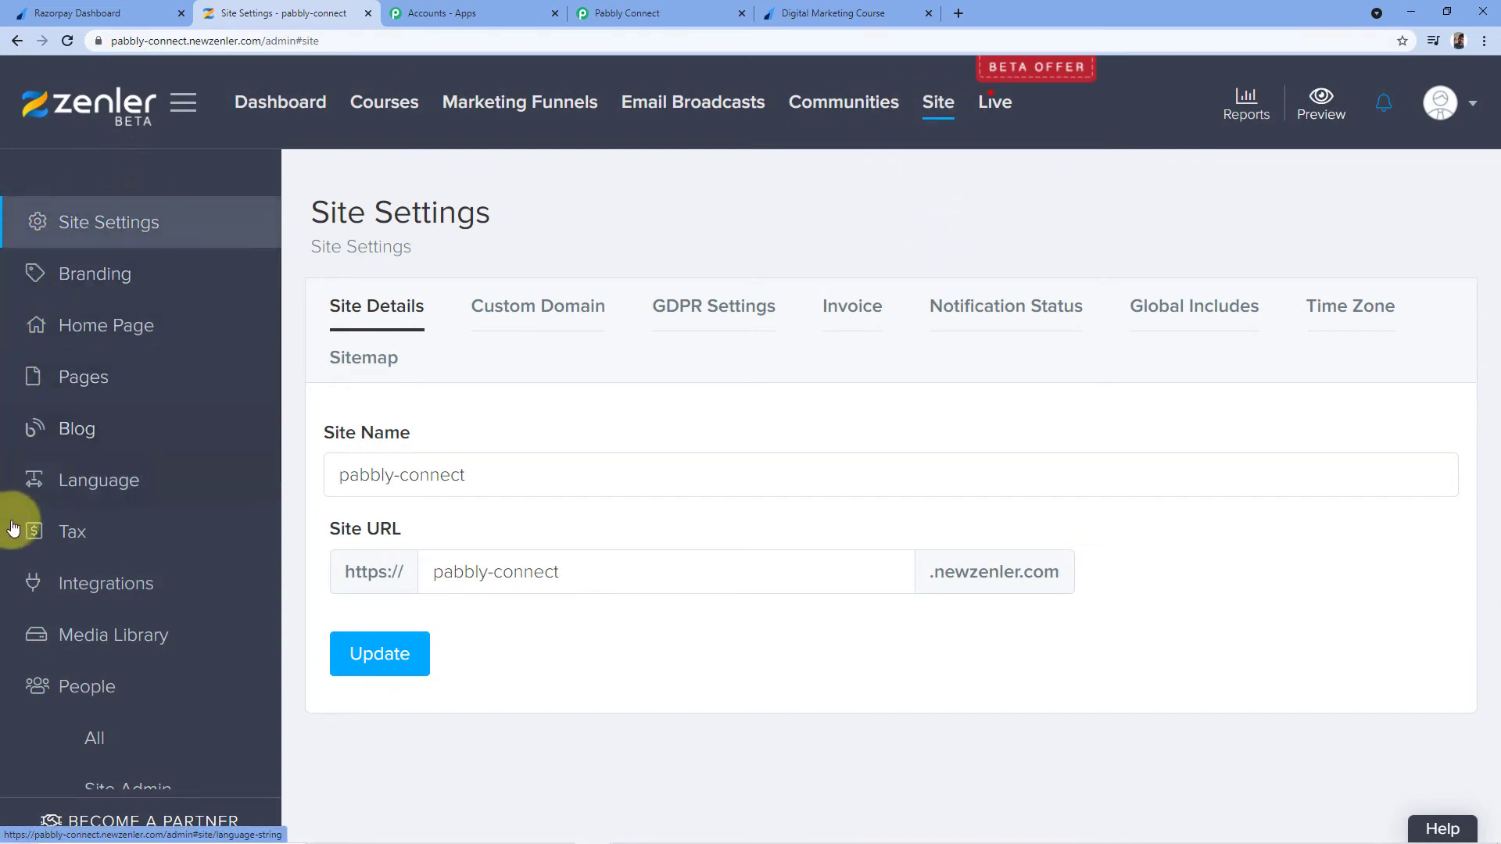
scroll(174, 395, "down", 1)
scroll(170, 391, "down", 8)
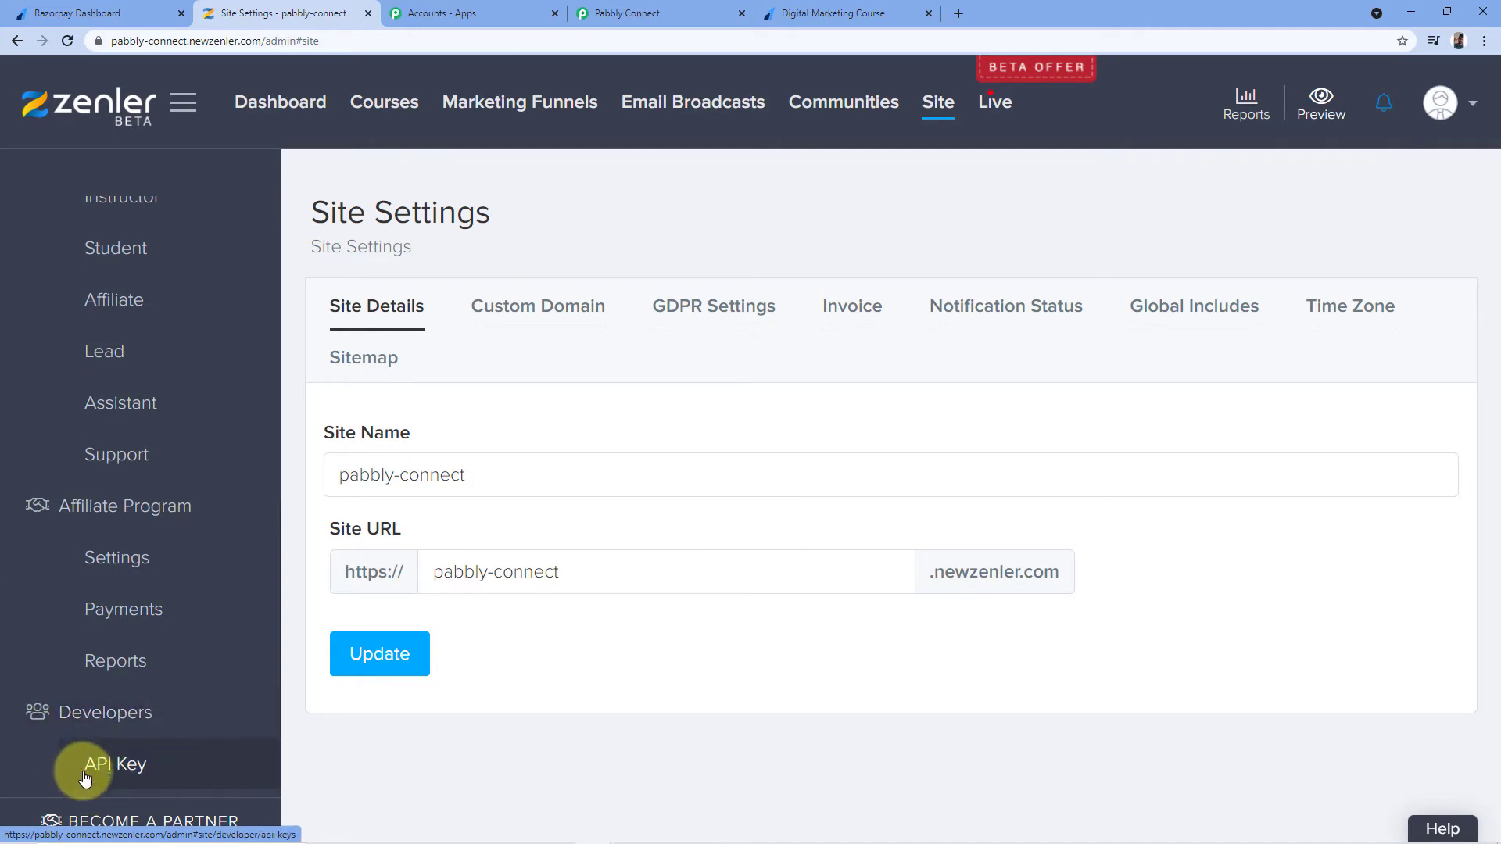
left_click(111, 767)
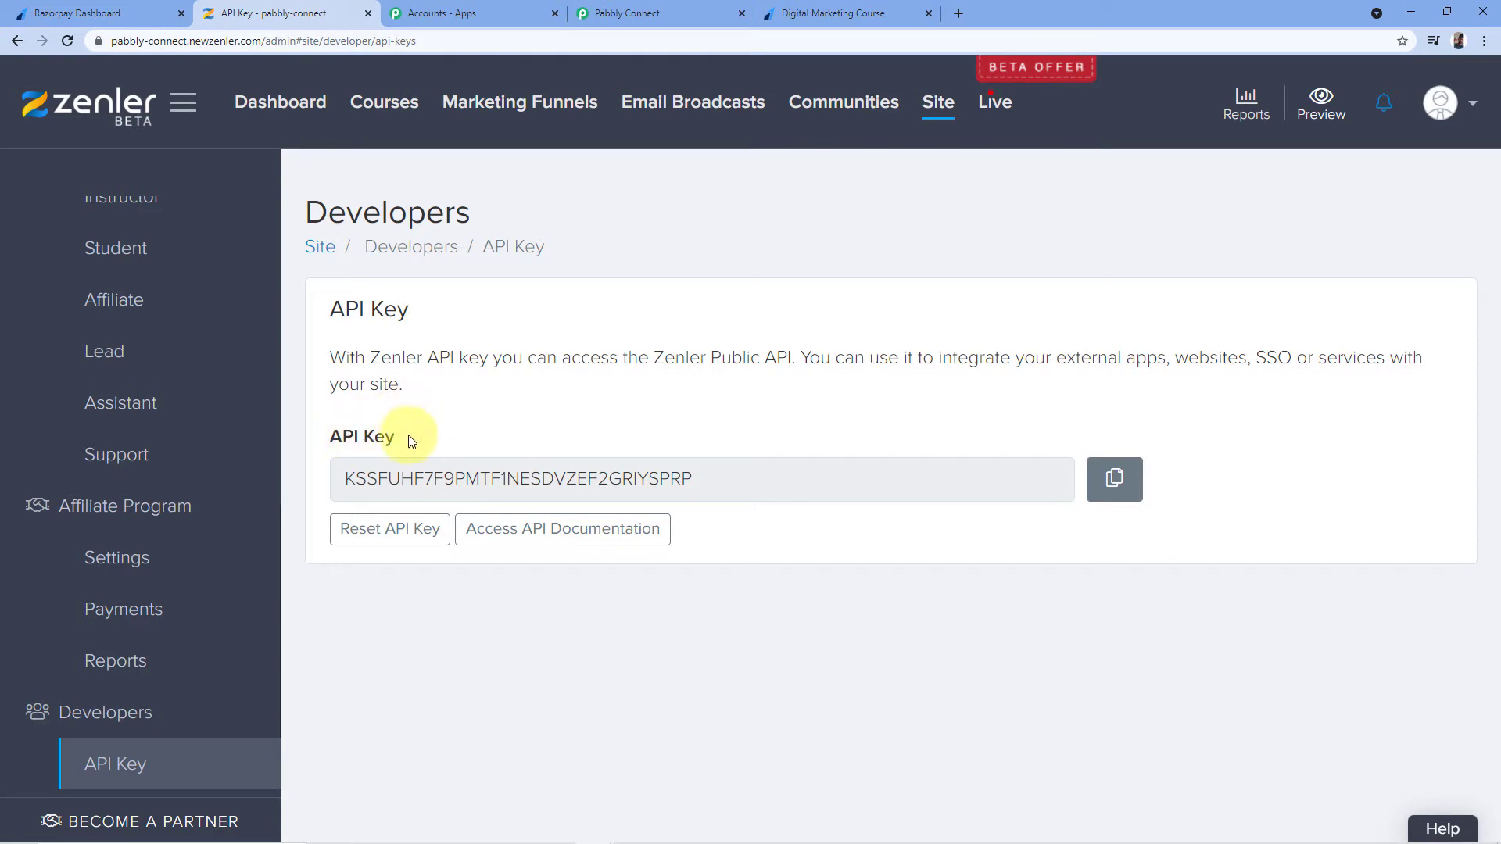
left_click(1118, 482)
Paste the copied Zenler API key into the Zenler #2 connection's API Key field
left_click(682, 9)
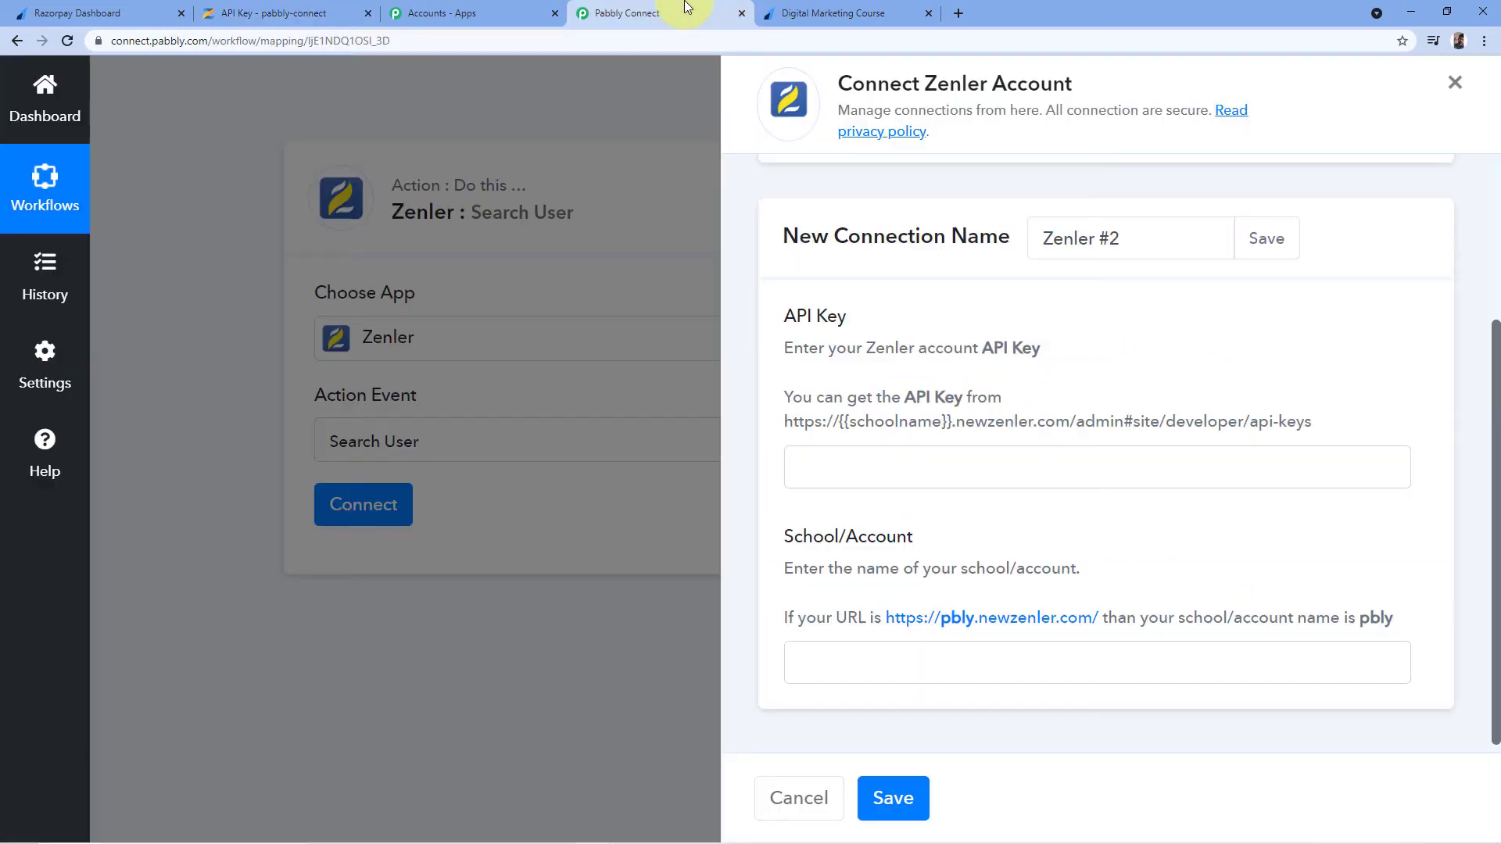
left_click(843, 466)
right_click(844, 467)
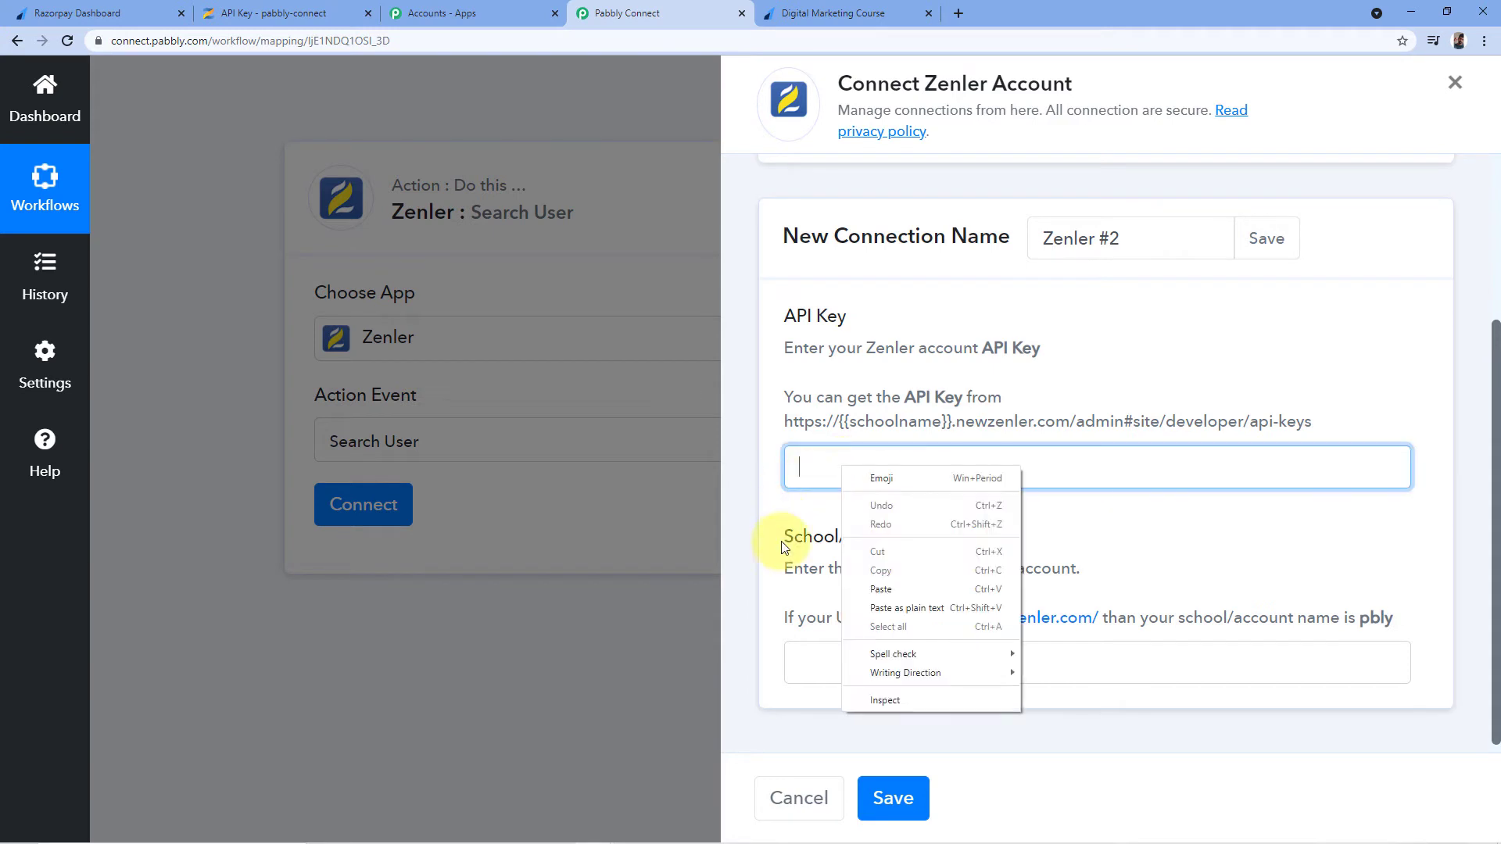
left_click(883, 591)
left_click(869, 519)
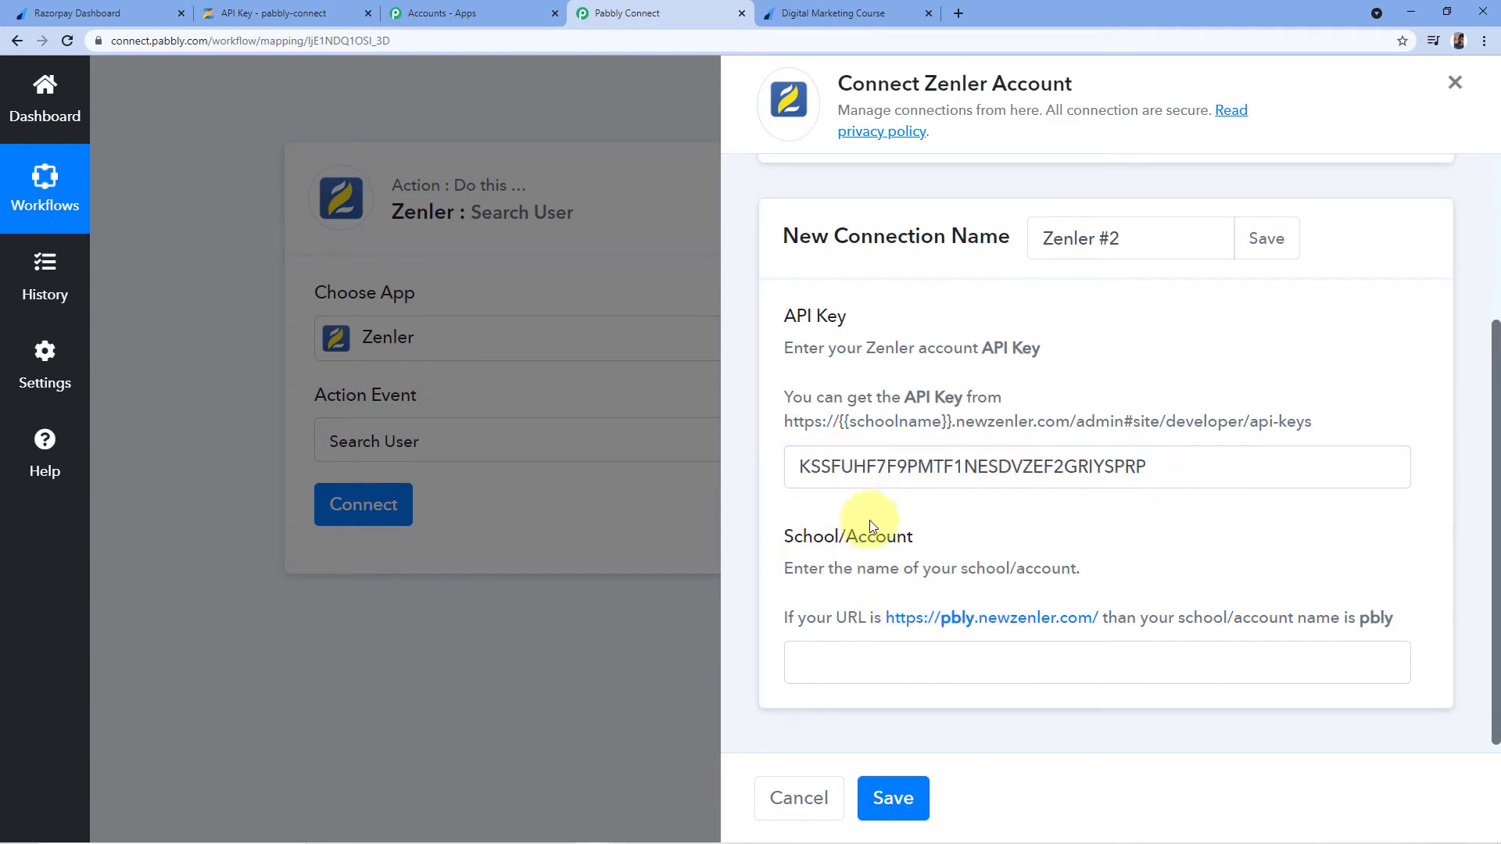
scroll(884, 501, "down", 1)
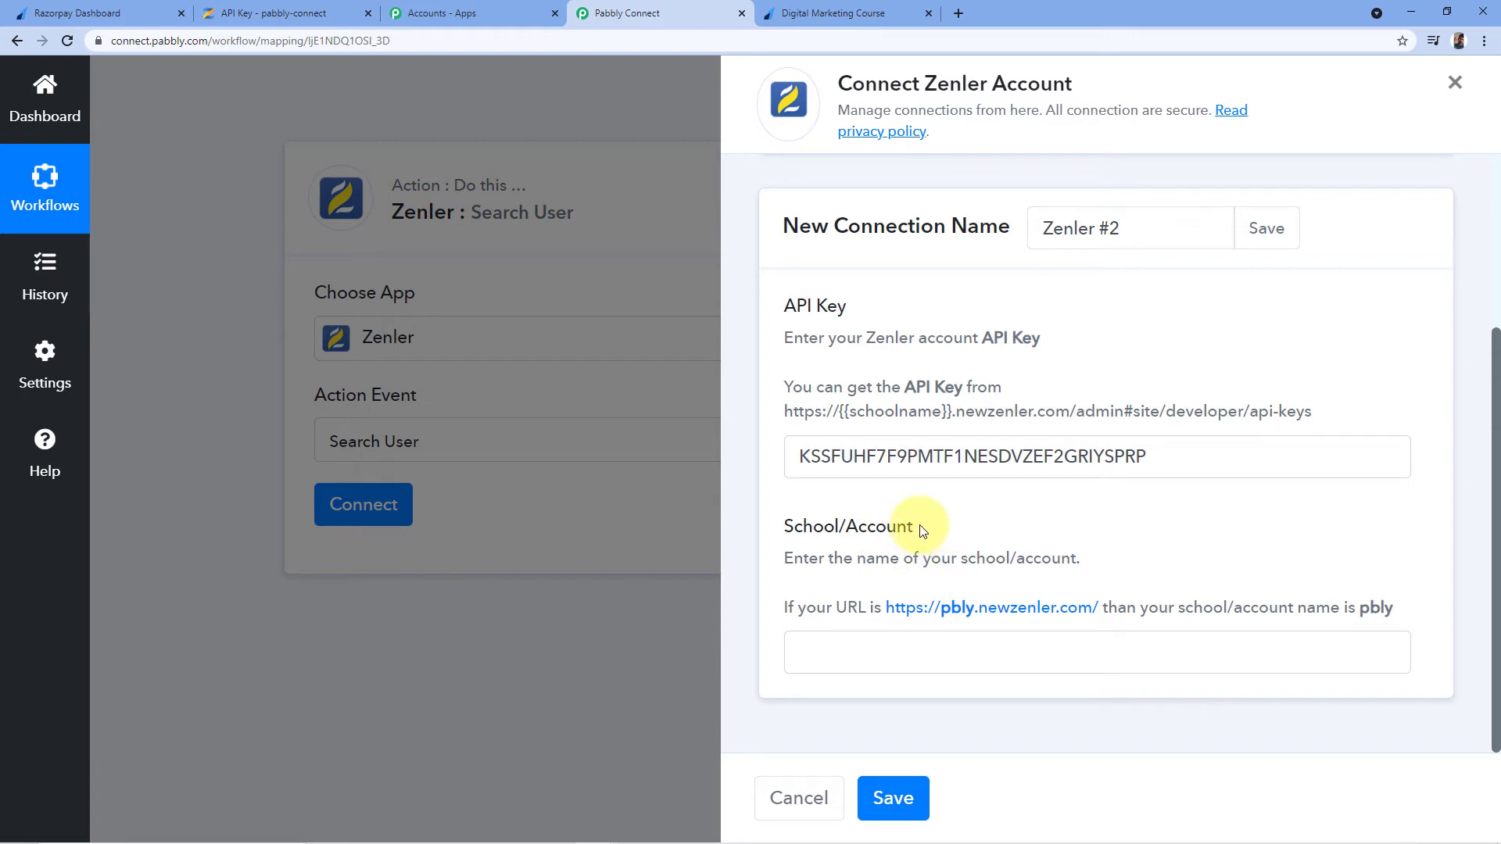
Copy the school subdomain from Zenler's admin address bar and return to the Pabbly Connect tab
left_click(274, 11)
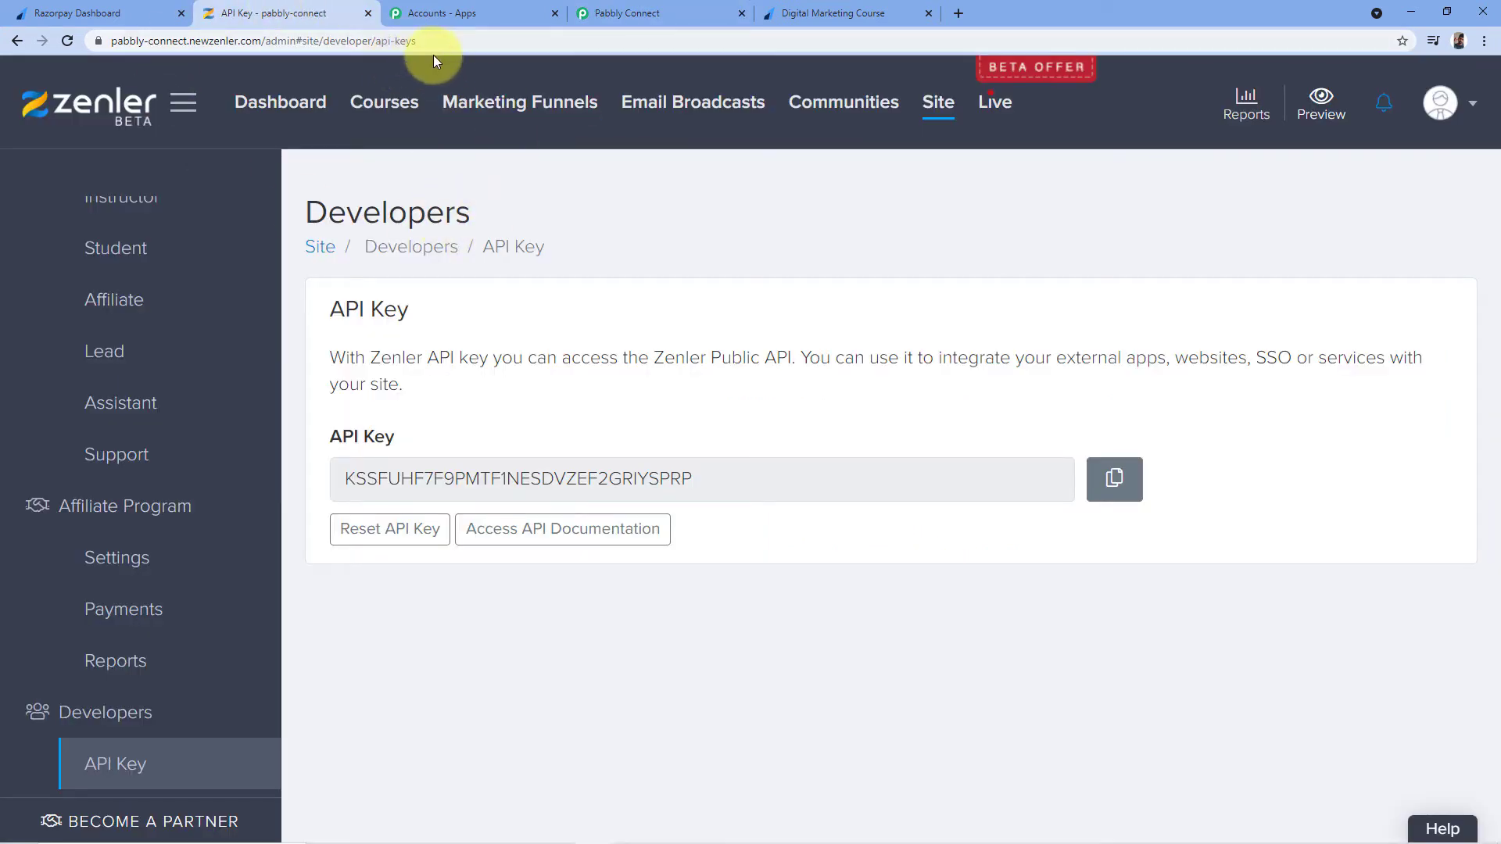
left_click_drag(436, 43, 208, 68)
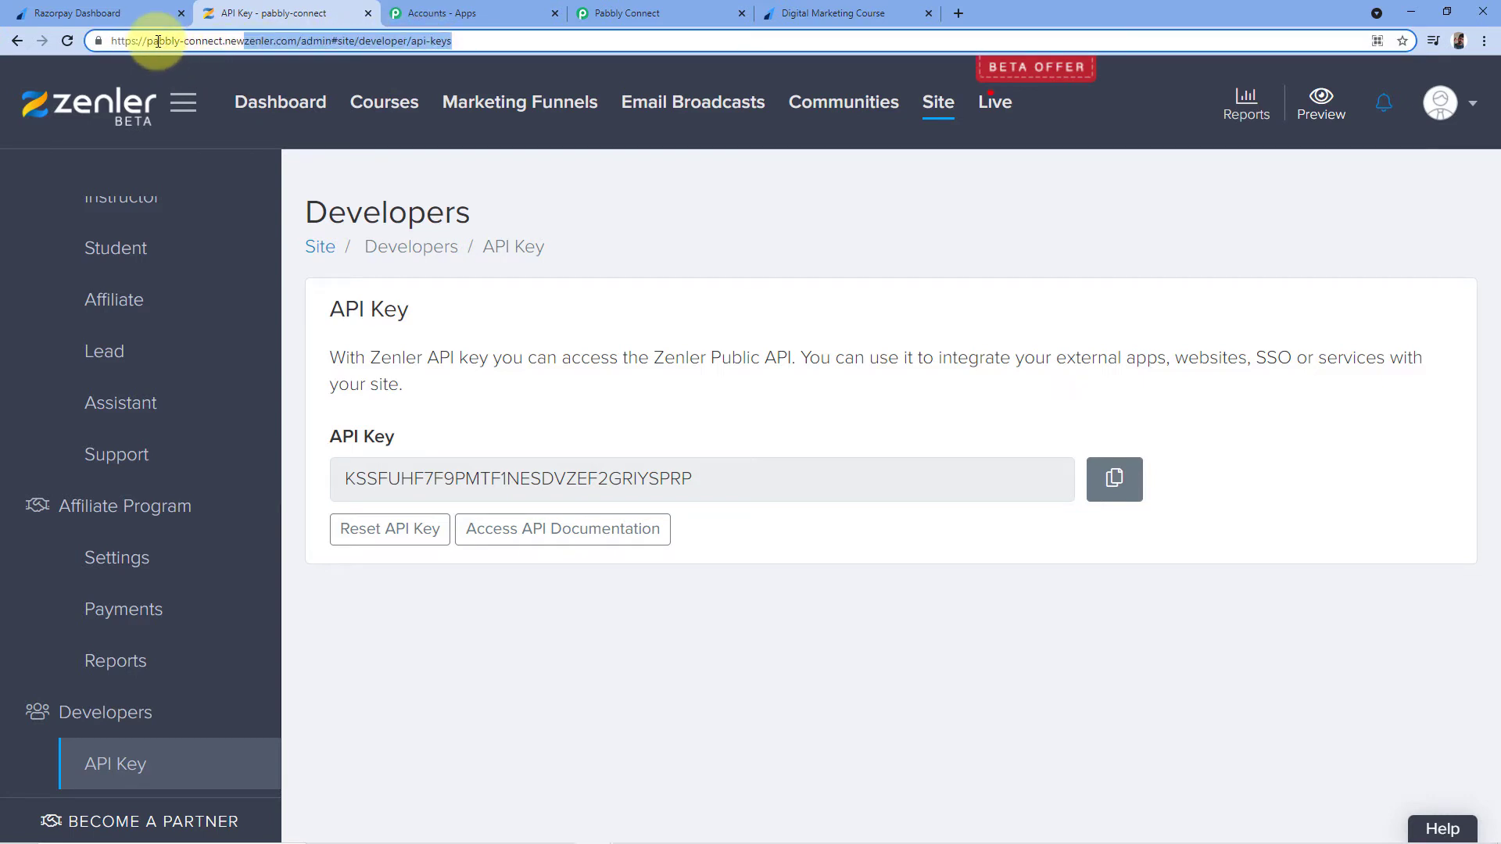
left_click_drag(146, 41, 201, 44)
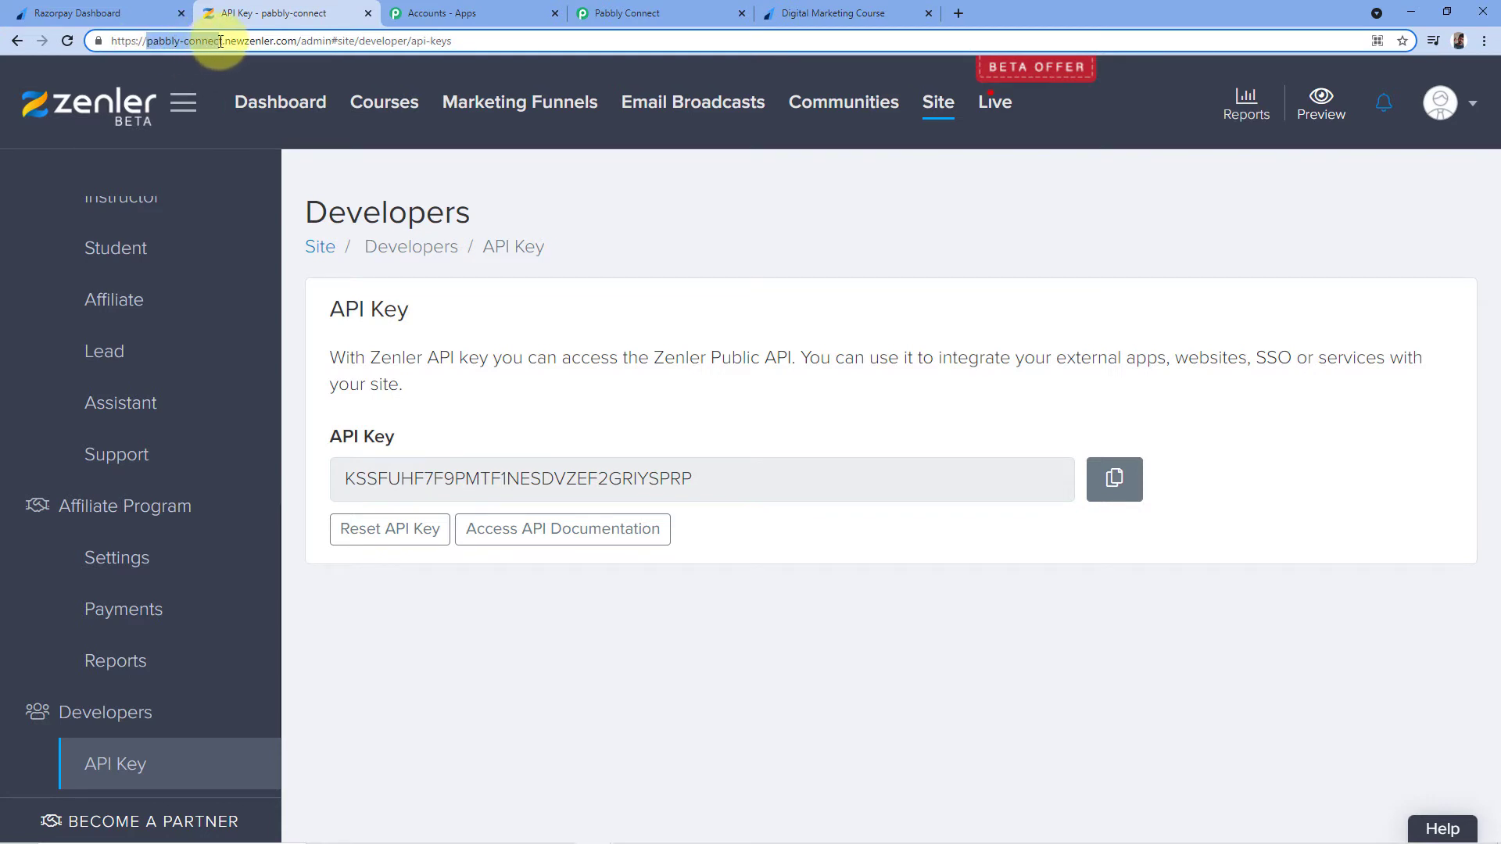
left_click(220, 44)
left_click_drag(147, 41, 212, 44)
left_click(220, 43)
double_click(221, 41)
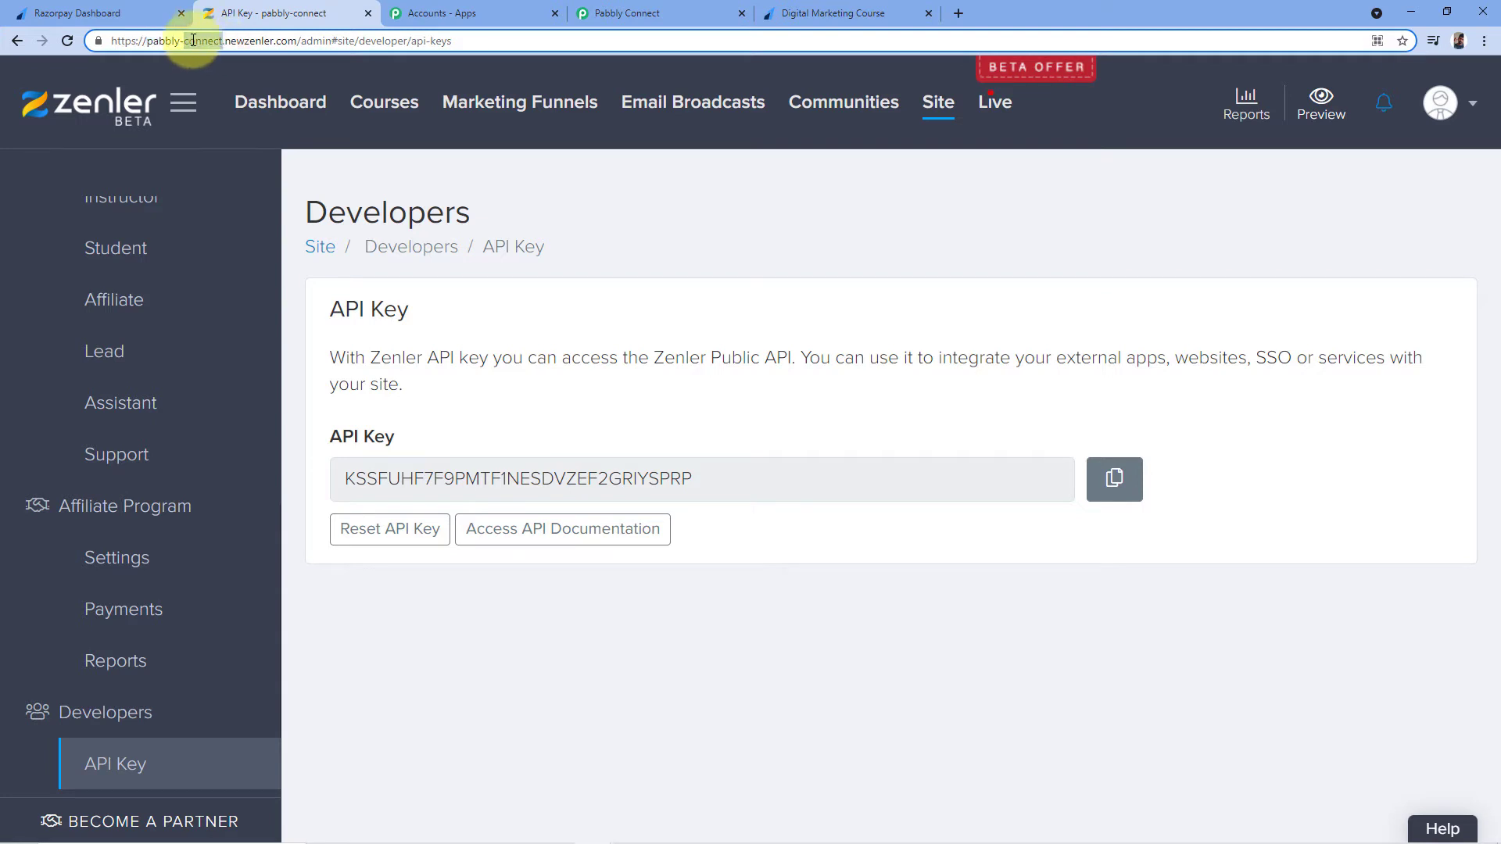
left_click_drag(149, 40, 224, 47)
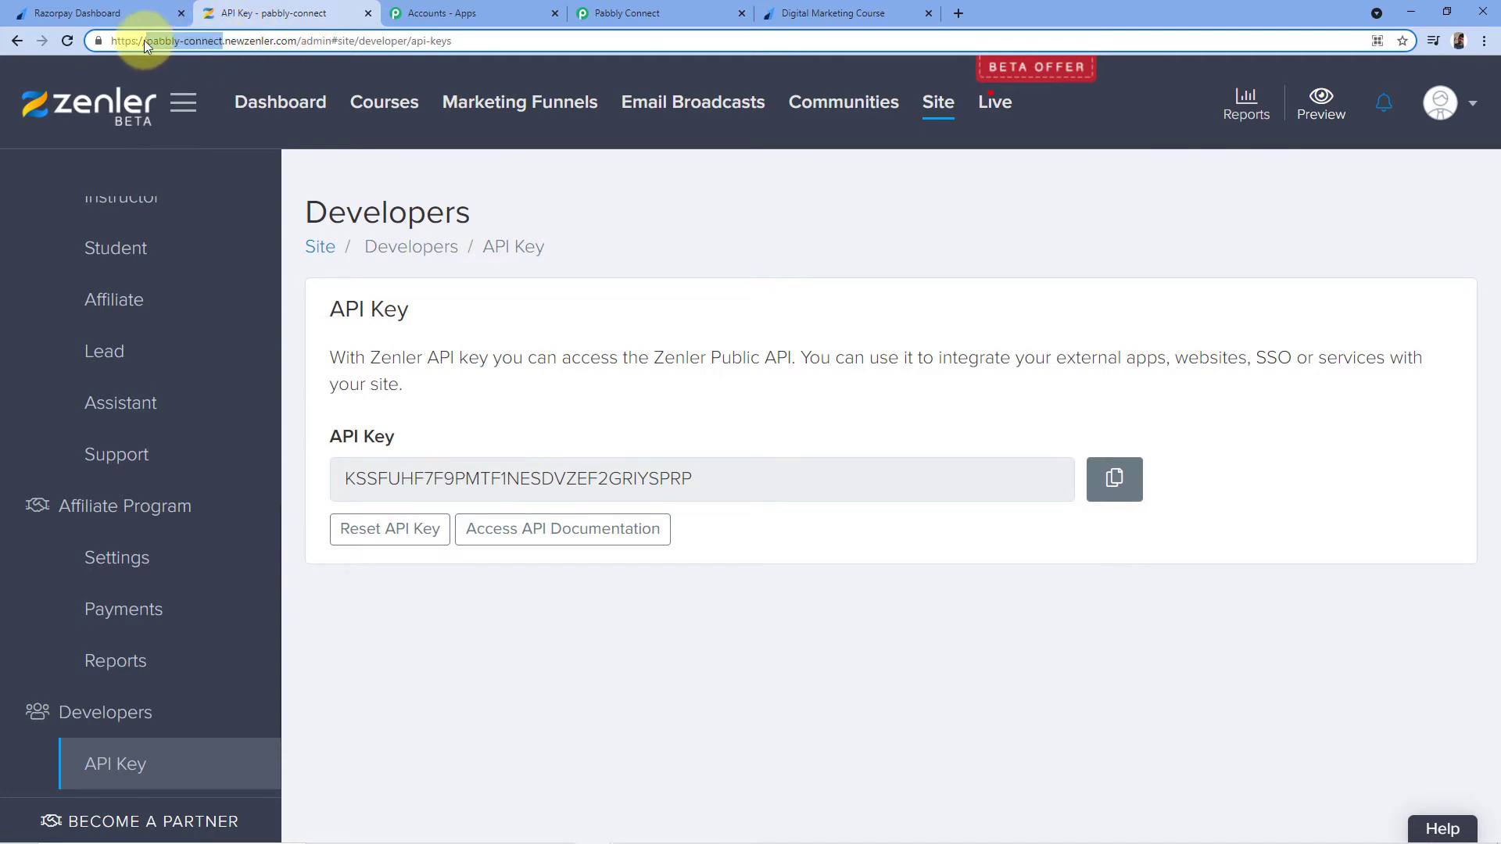
right_click(190, 43)
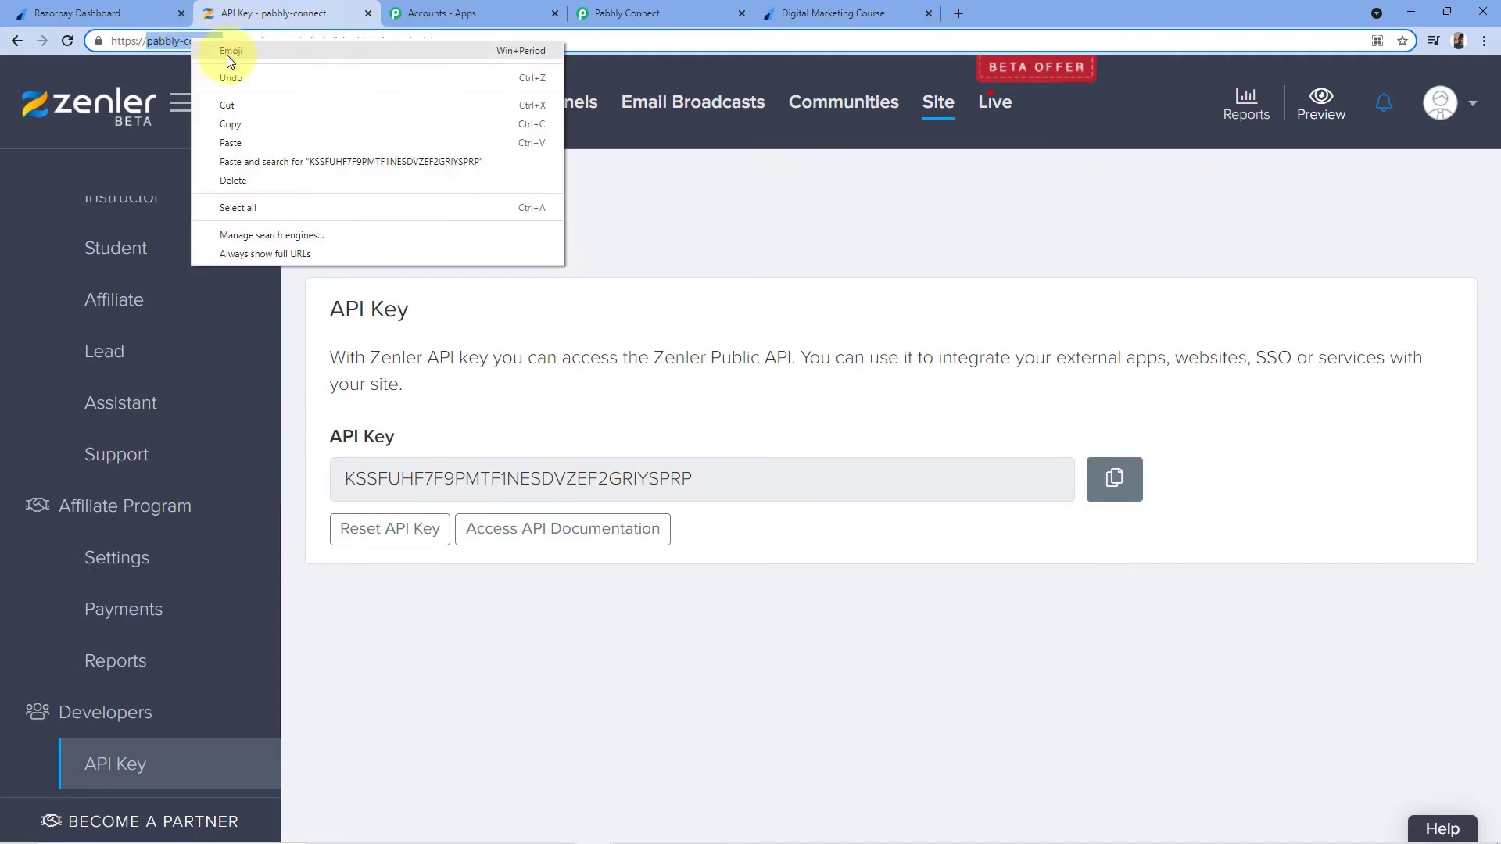
left_click(234, 122)
left_click(625, 13)
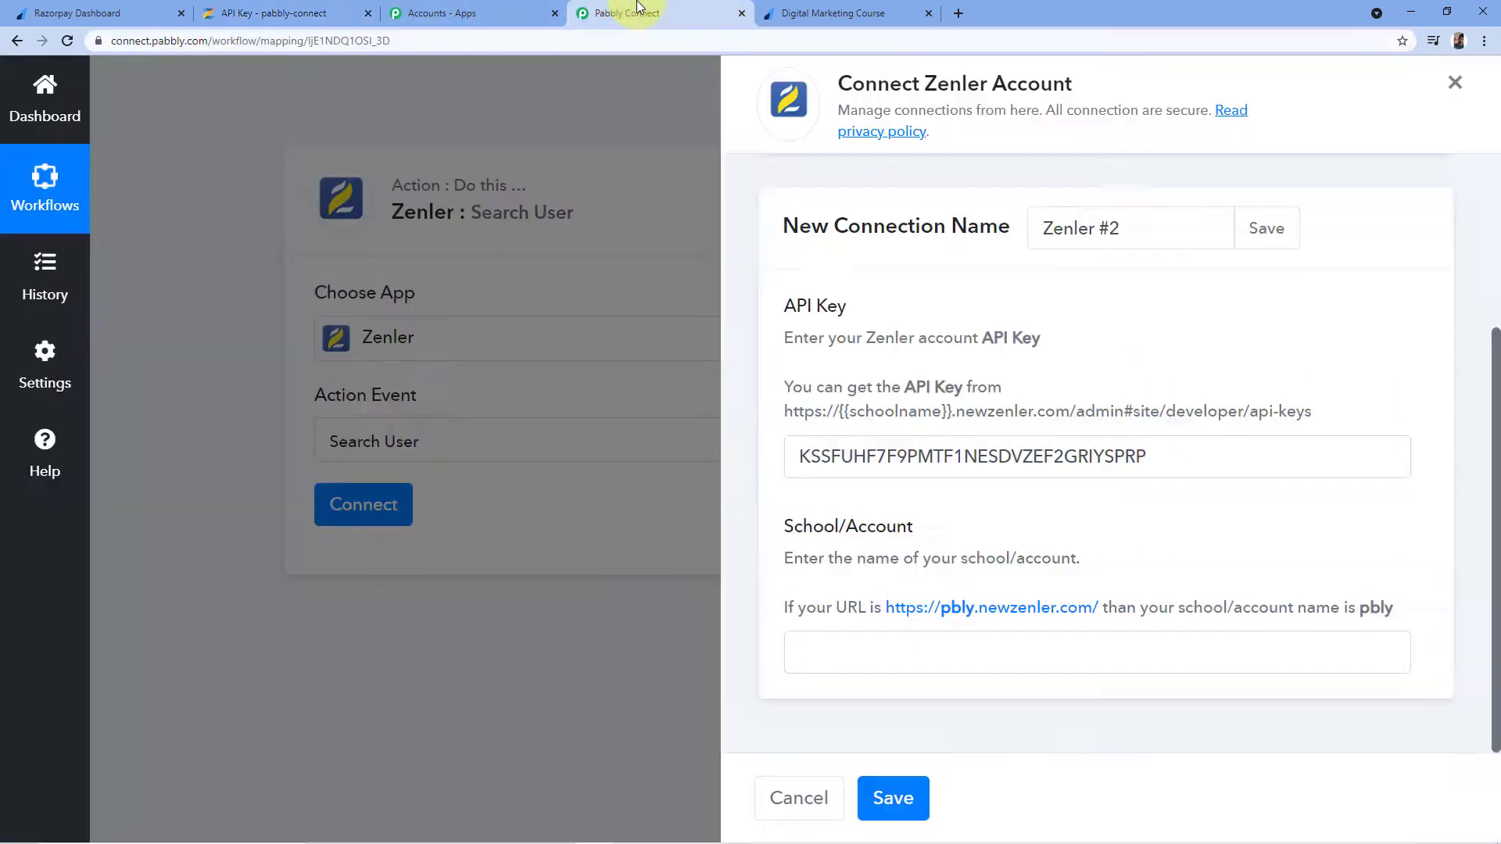
Paste the school name into School/Account and save the Zenler #2 connection
left_click(848, 646)
right_click(848, 645)
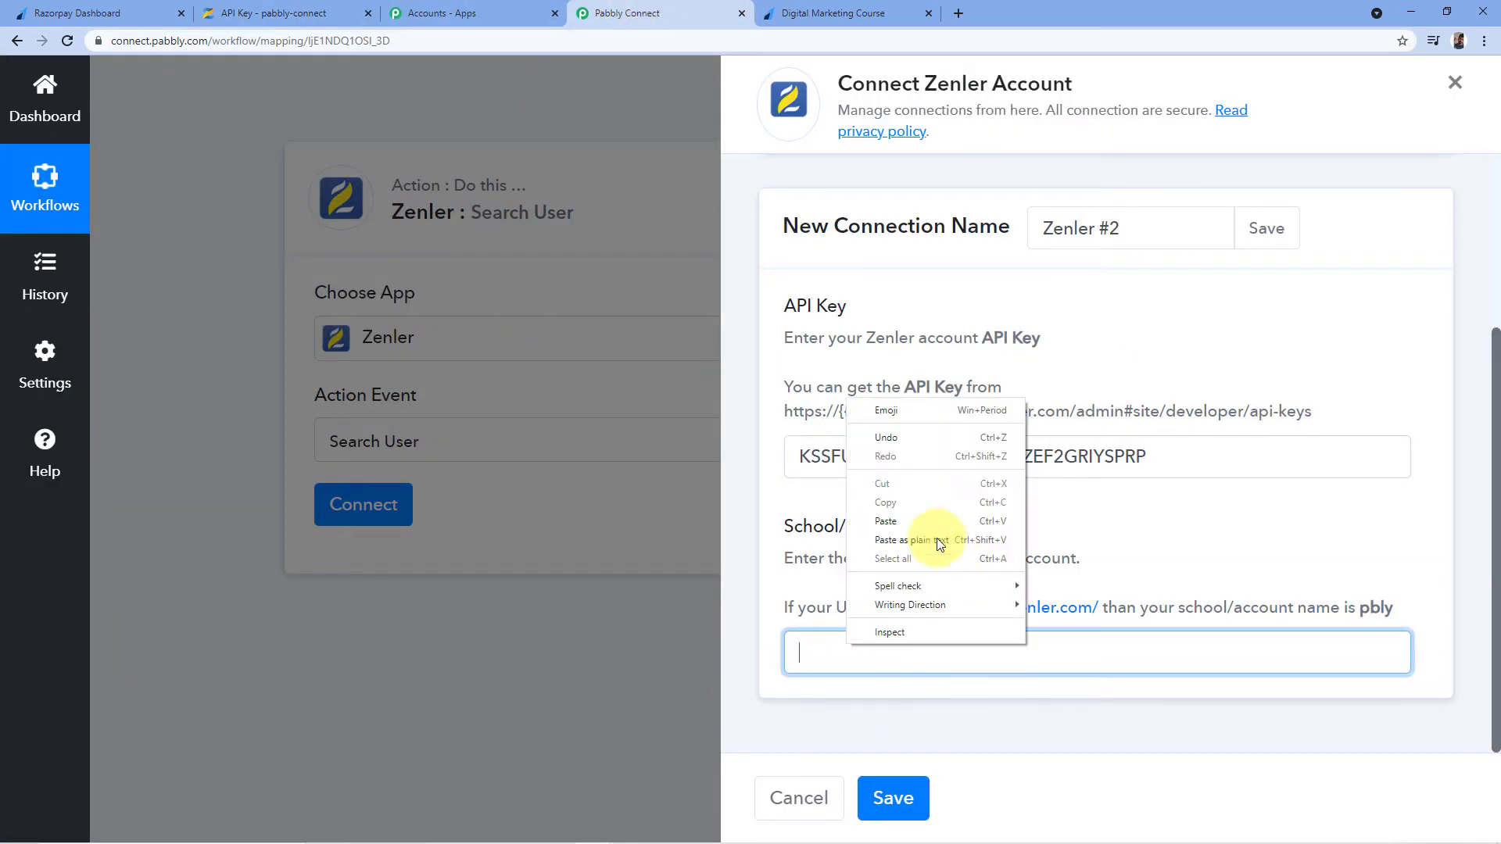
left_click(903, 518)
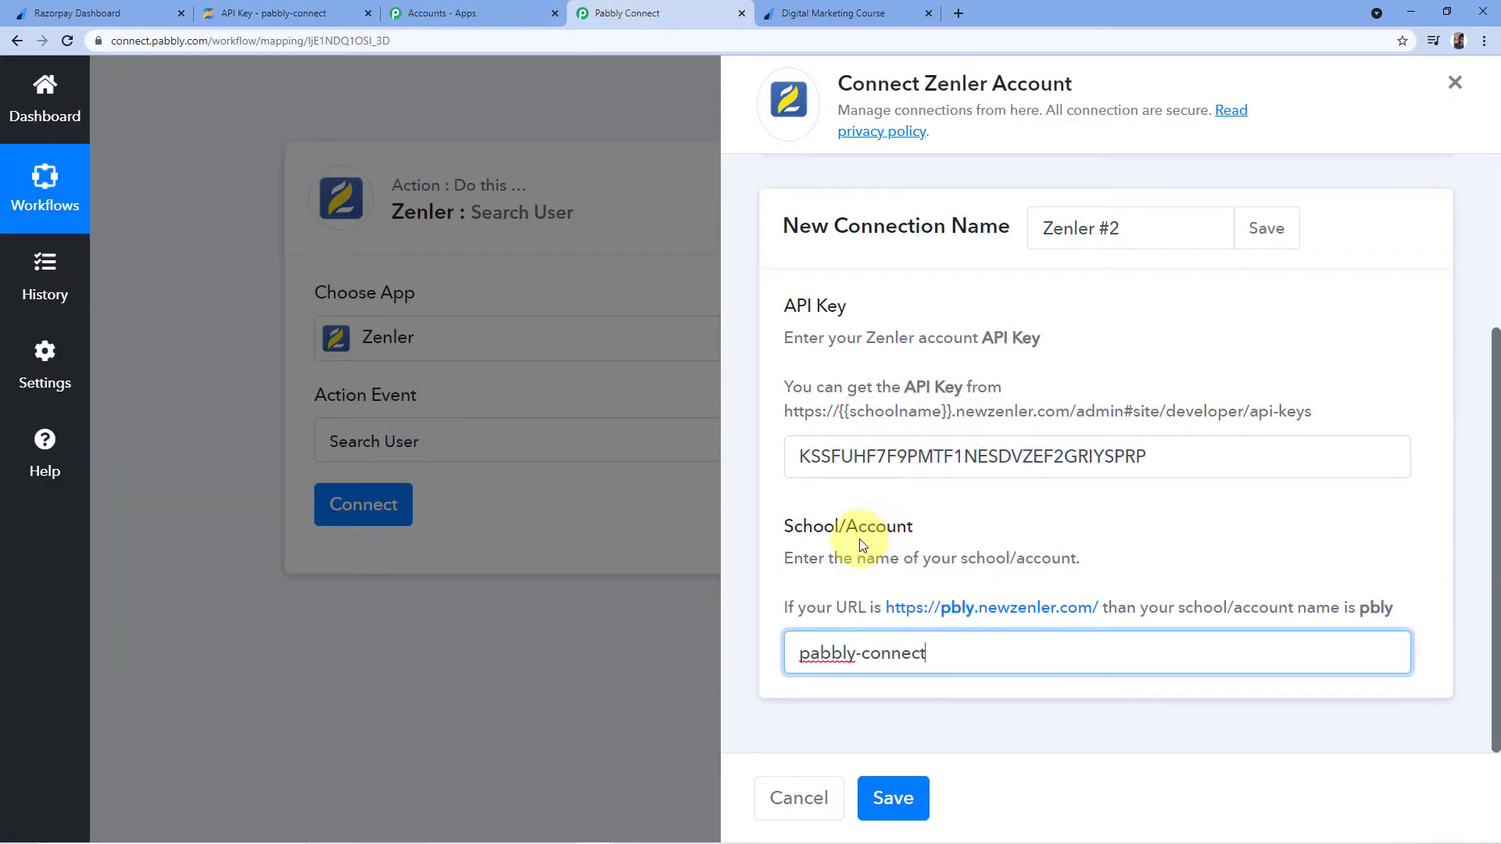
left_click(990, 509)
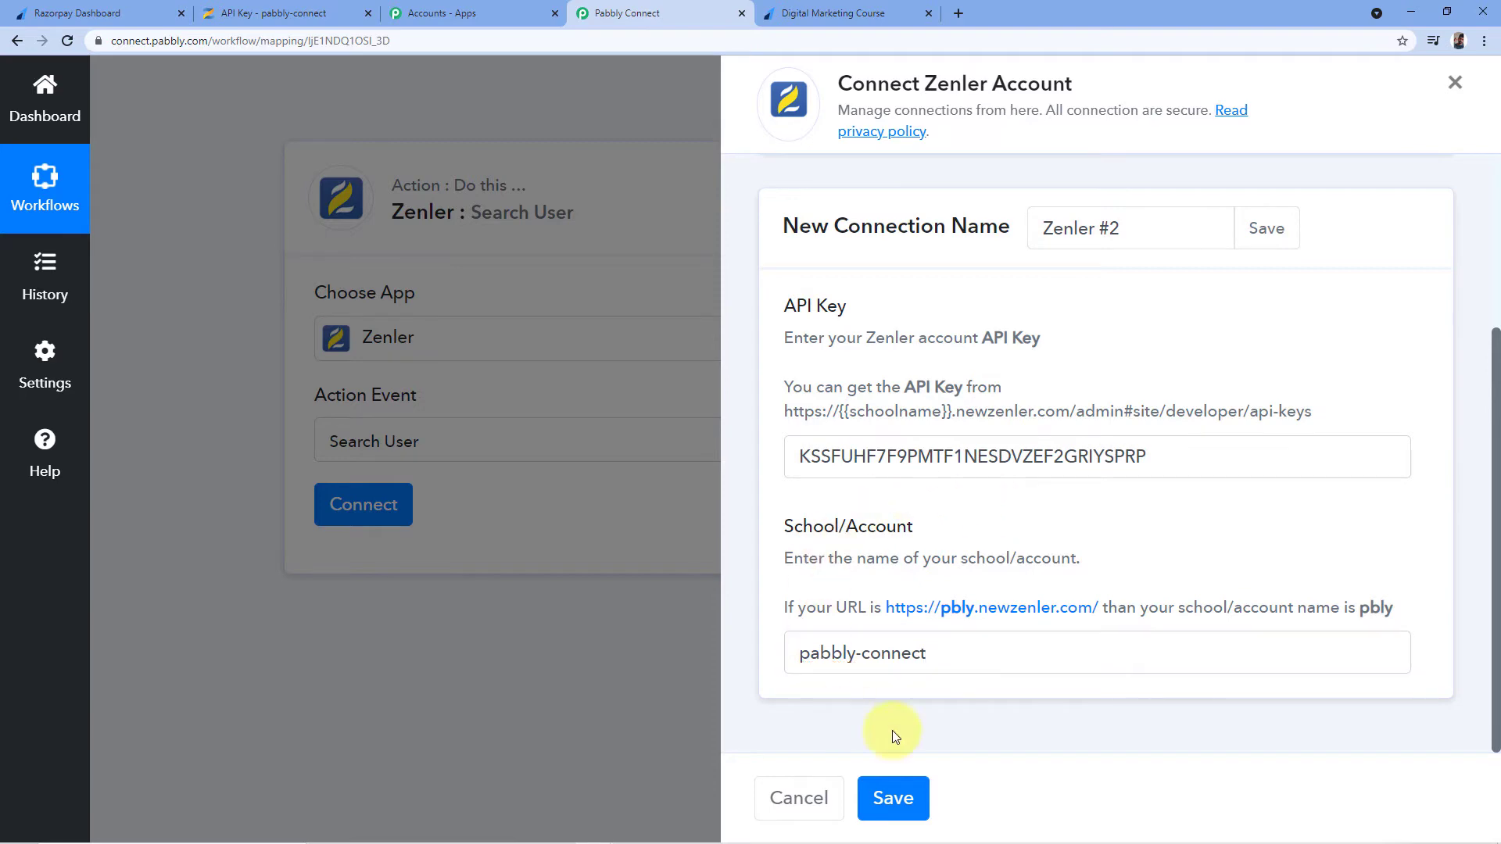
left_click(903, 798)
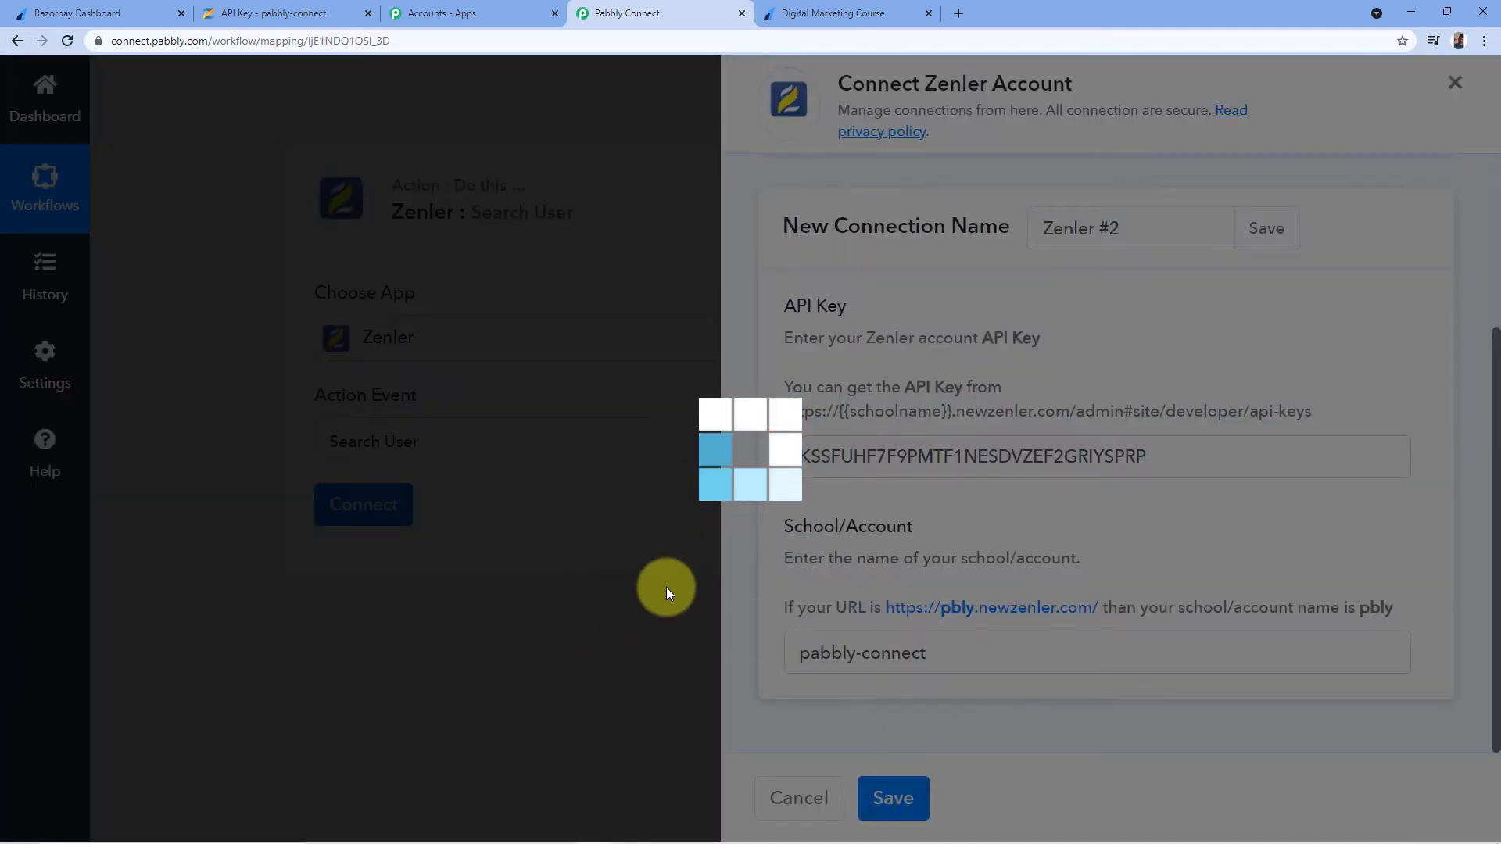
Focus the Search User step's empty Search Keyword field
scroll(647, 513, "down", 2)
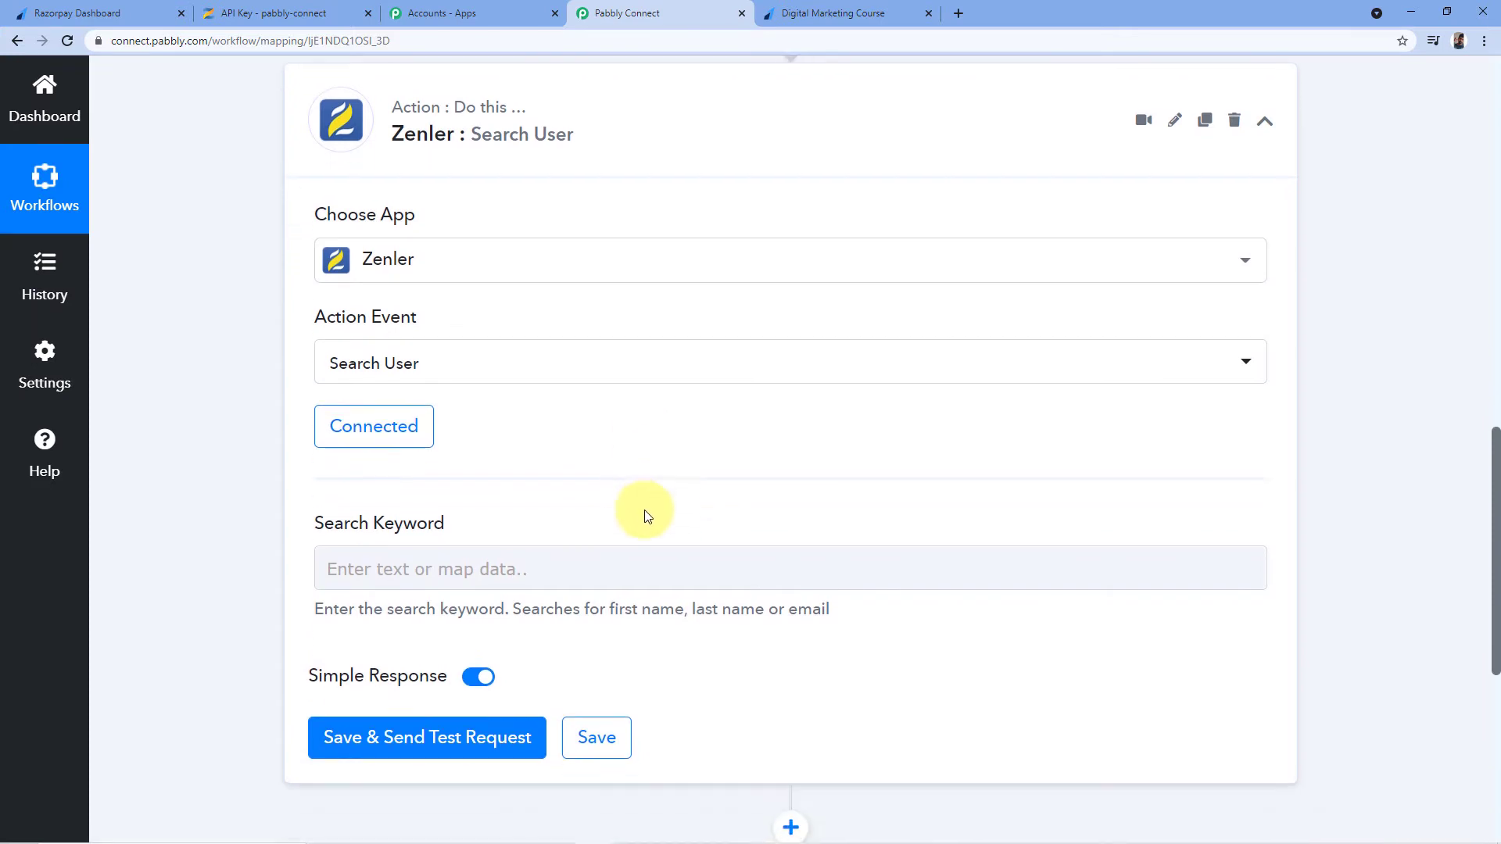
scroll(624, 416, "up", 1)
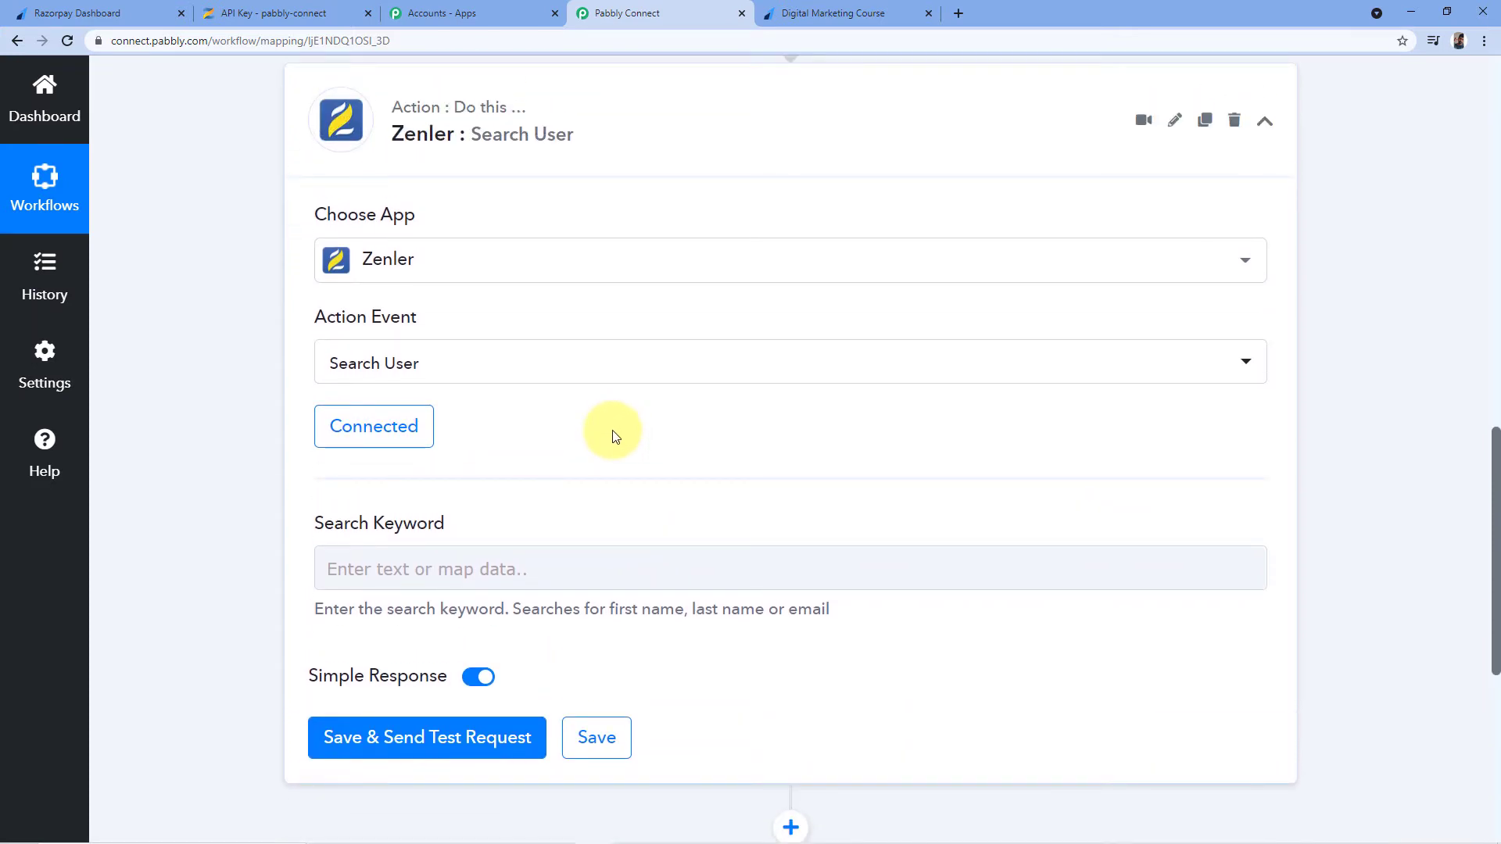
scroll(610, 436, "down", 1)
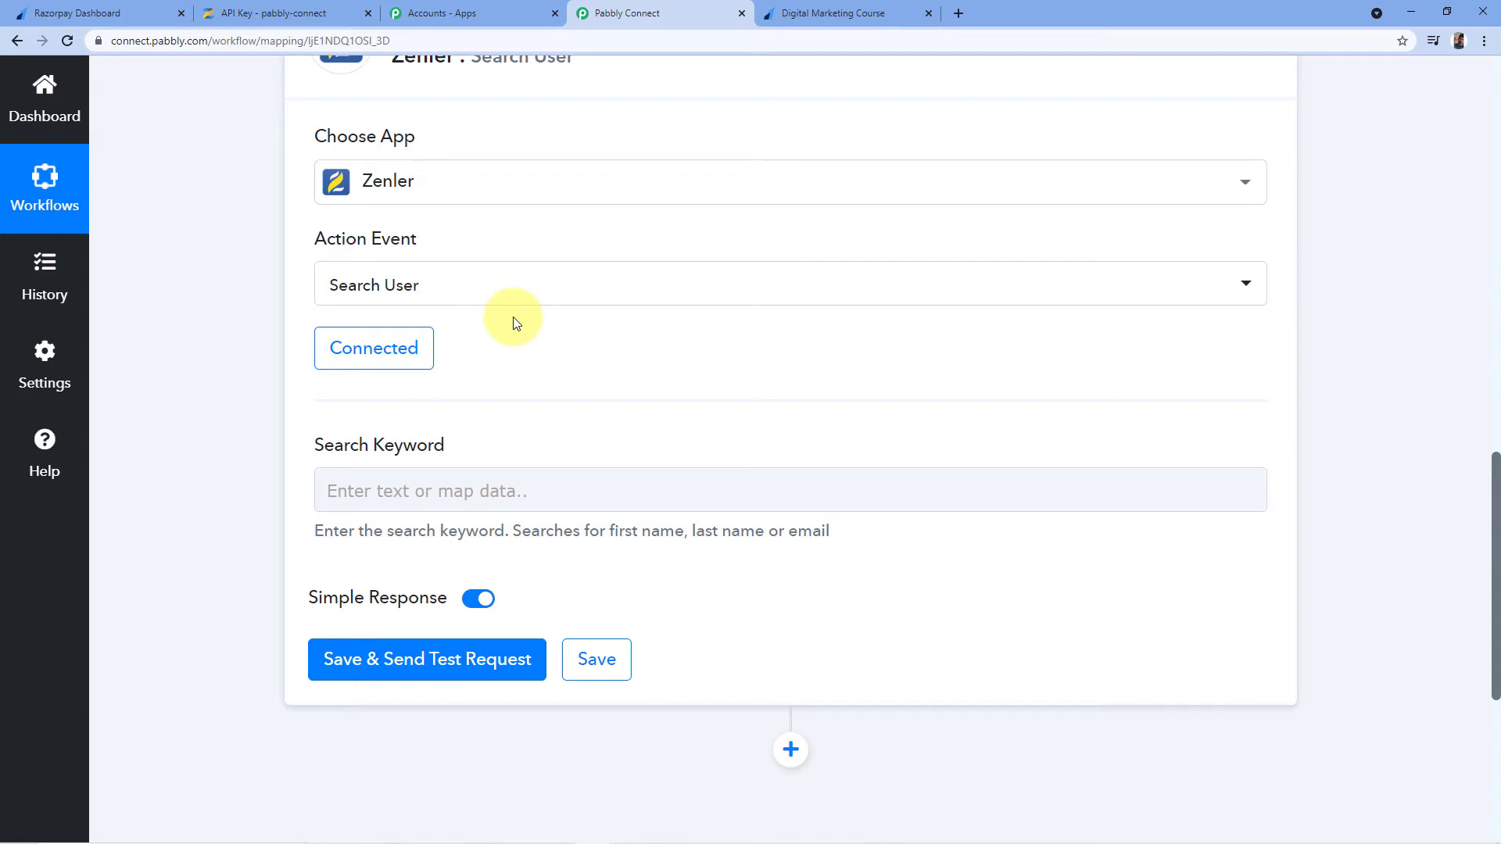
left_click(421, 482)
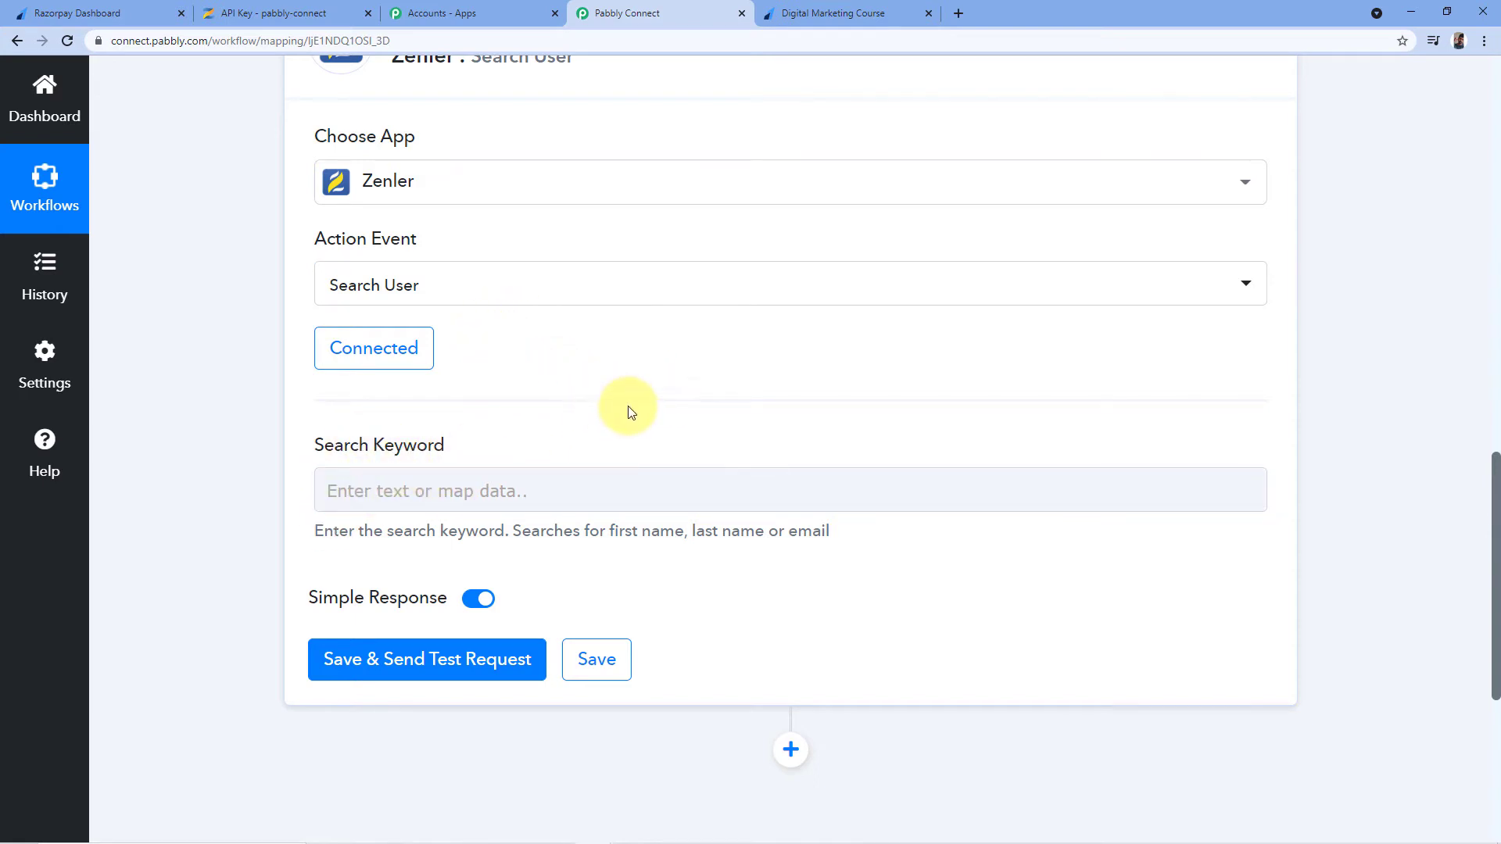
scroll(915, 373, "up", 5)
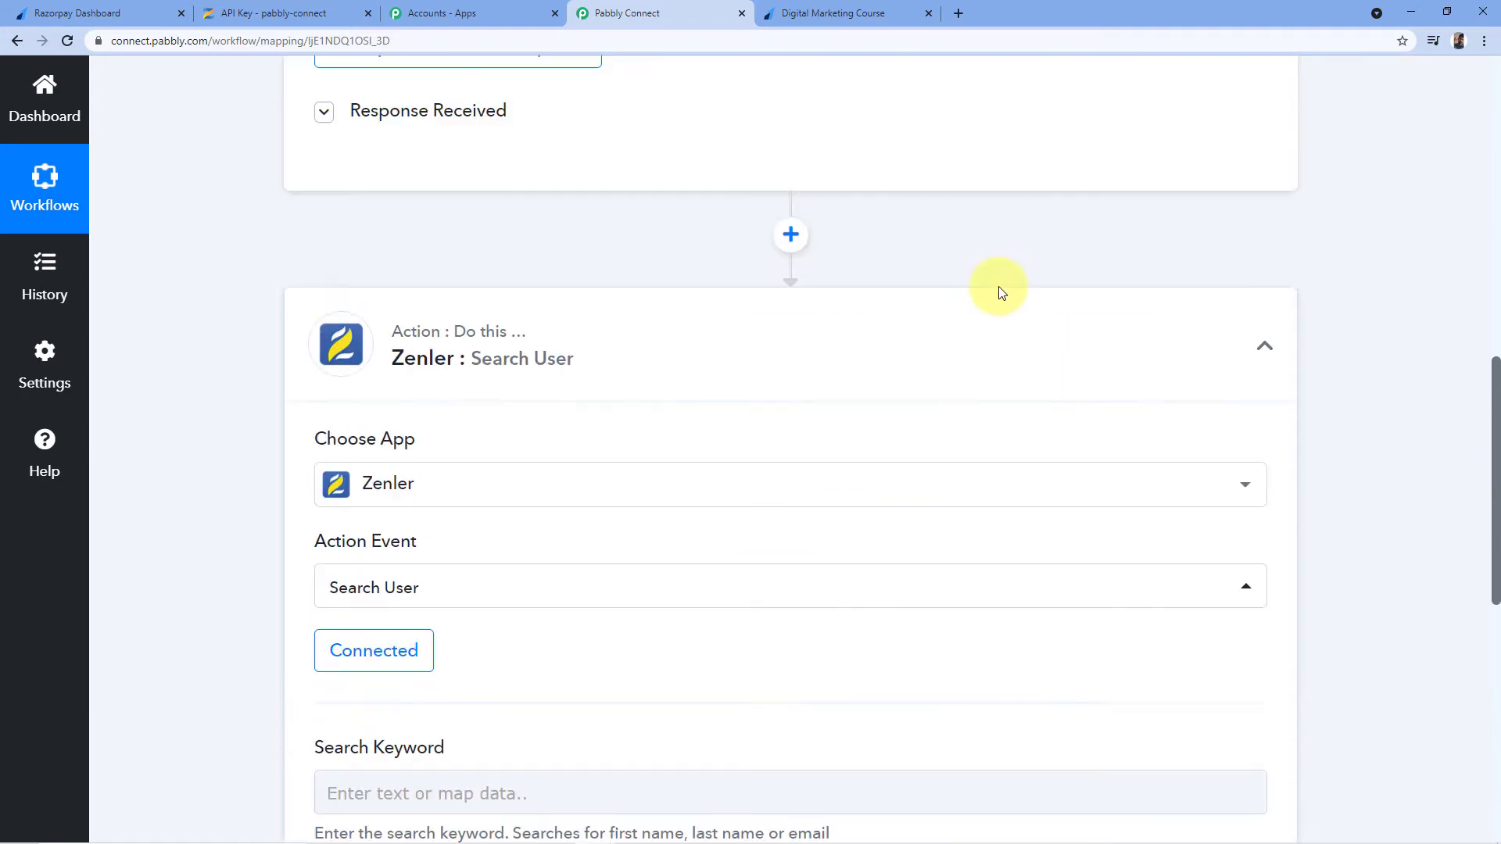
Expand the Razorpay trigger's Response Received data and highlight the payment entity email value
scroll(954, 383, "up", 6)
scroll(815, 452, "down", 4)
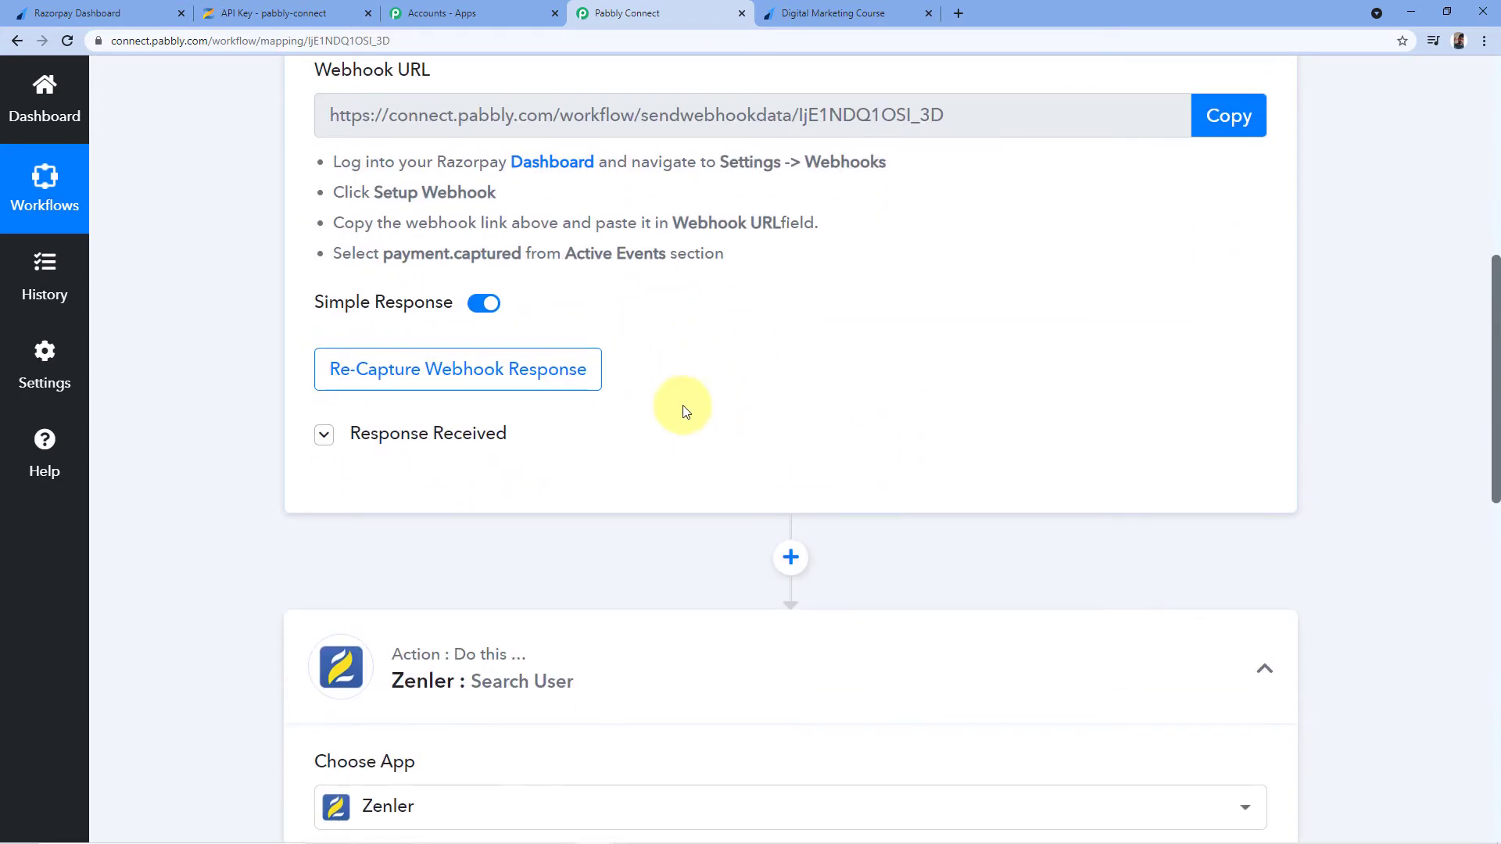
left_click(324, 435)
scroll(744, 255, "down", 2)
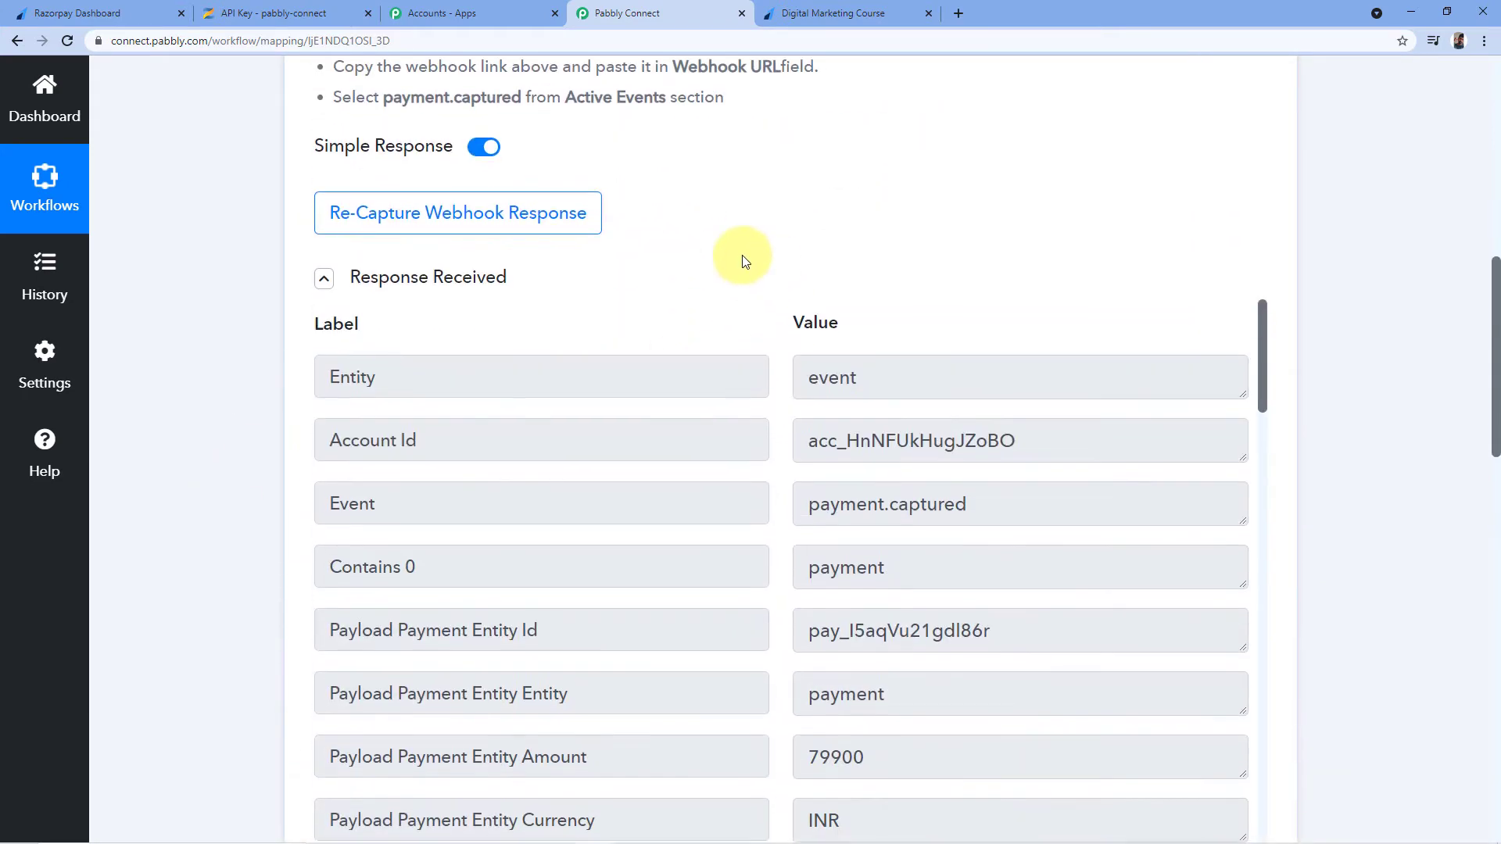
scroll(765, 261, "down", 2)
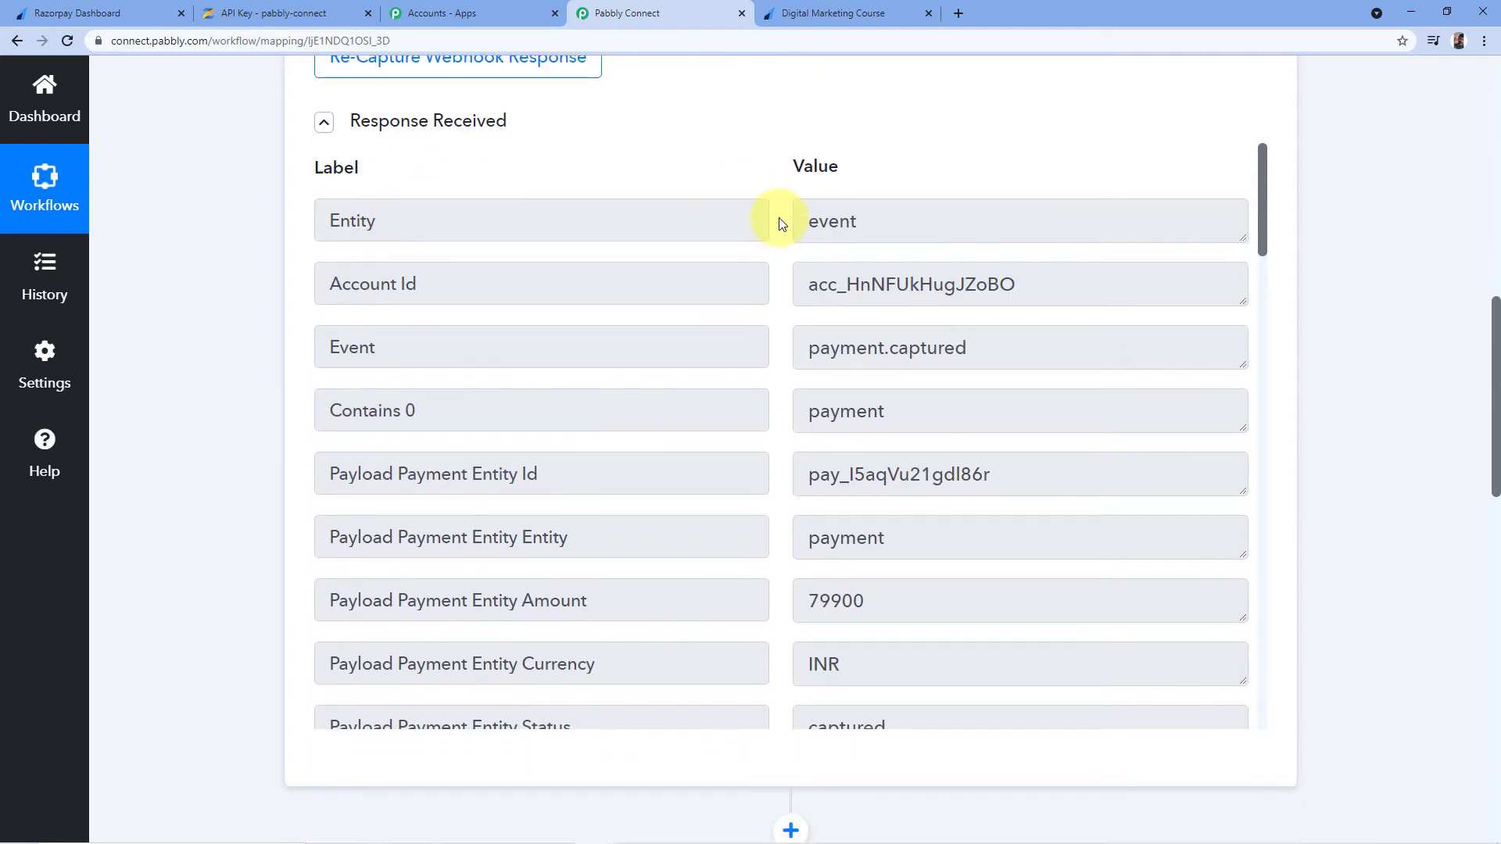
scroll(781, 224, "down", 6)
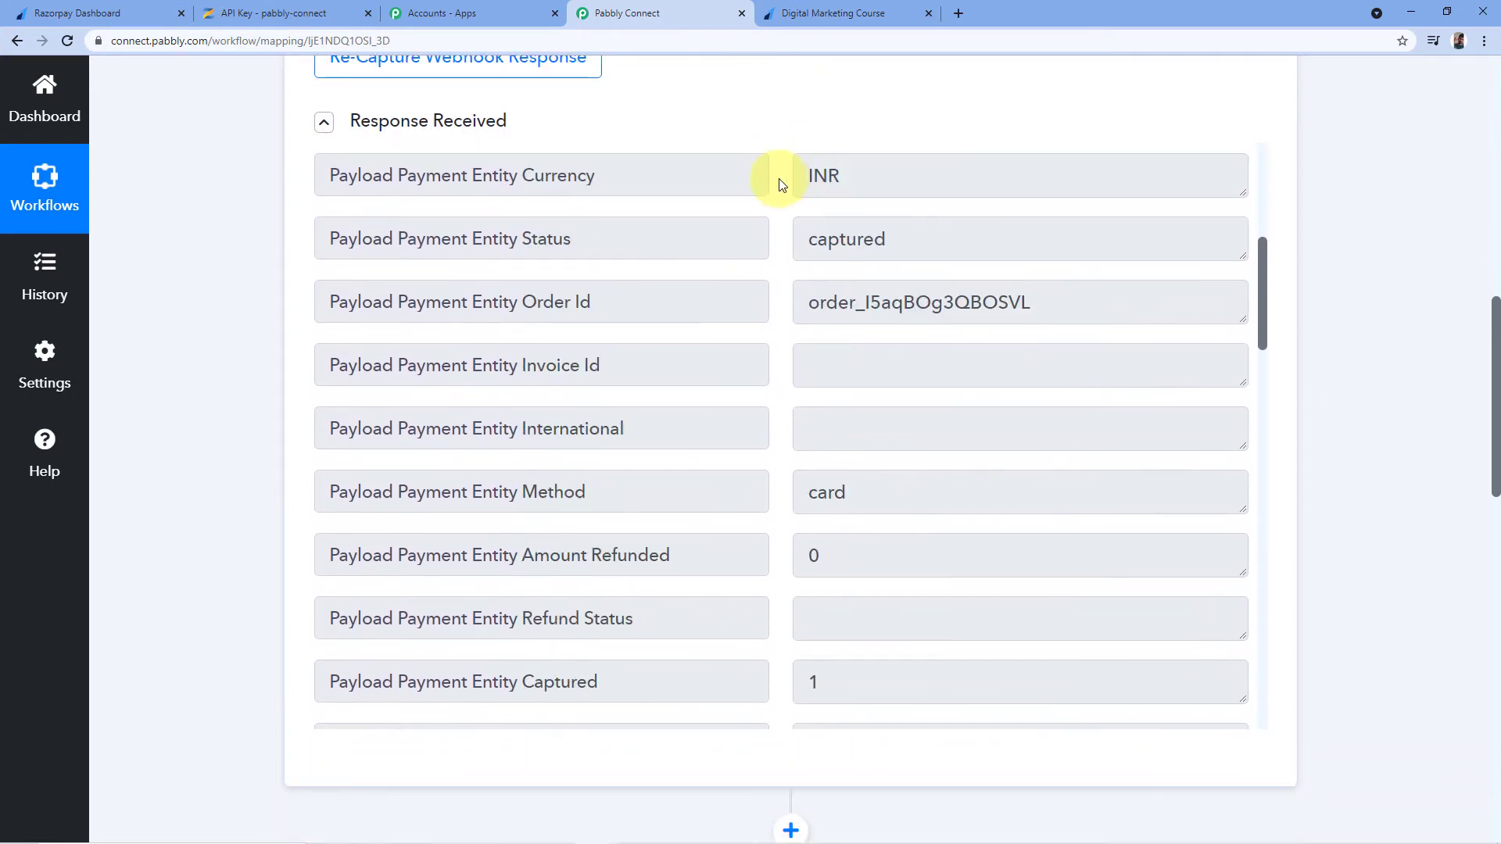
scroll(780, 185, "down", 15)
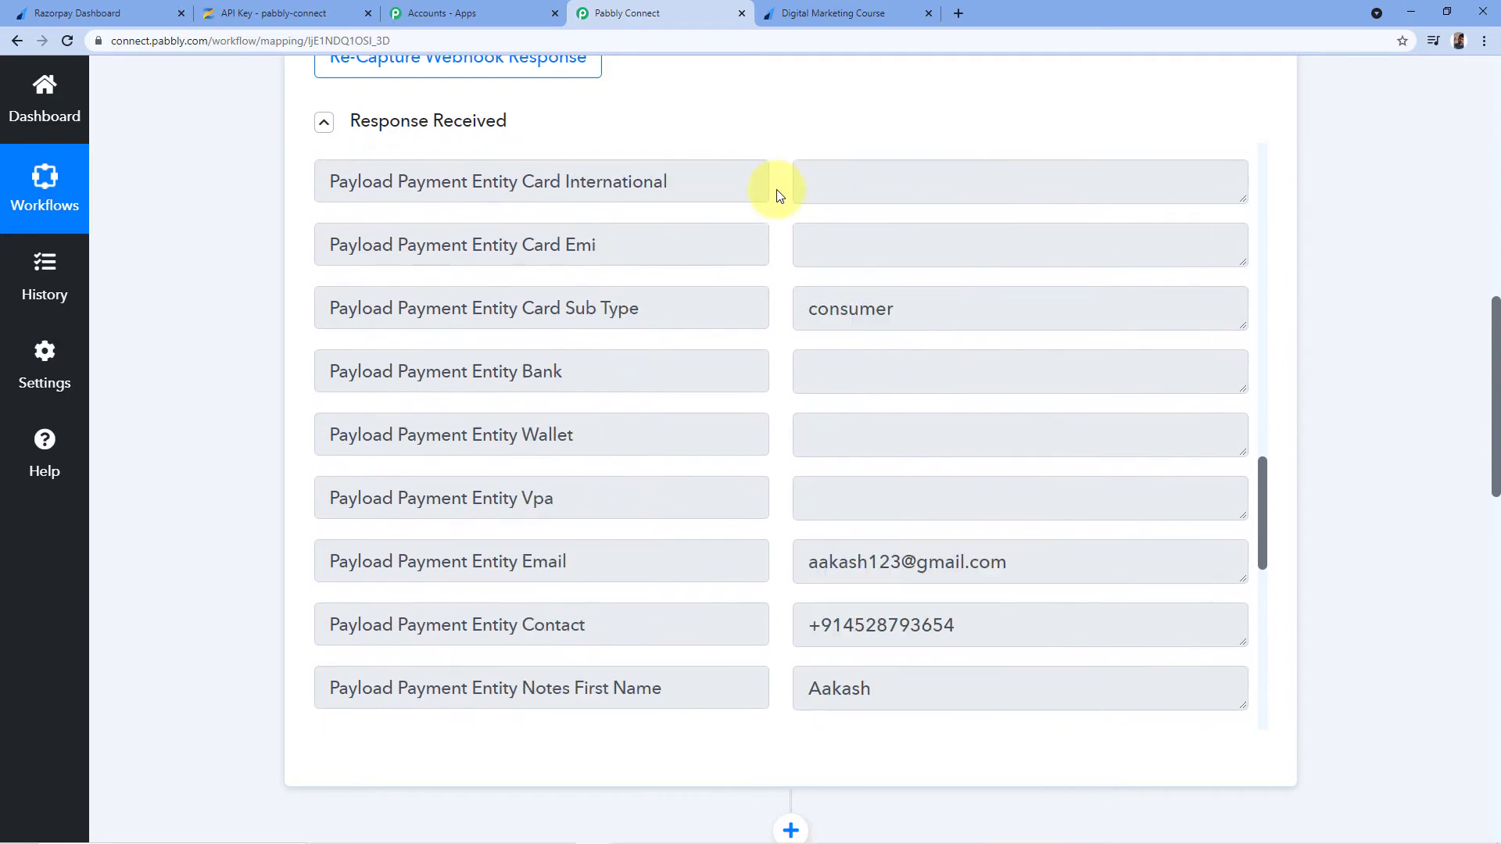
scroll(780, 195, "down", 4)
left_click_drag(808, 234, 1052, 228)
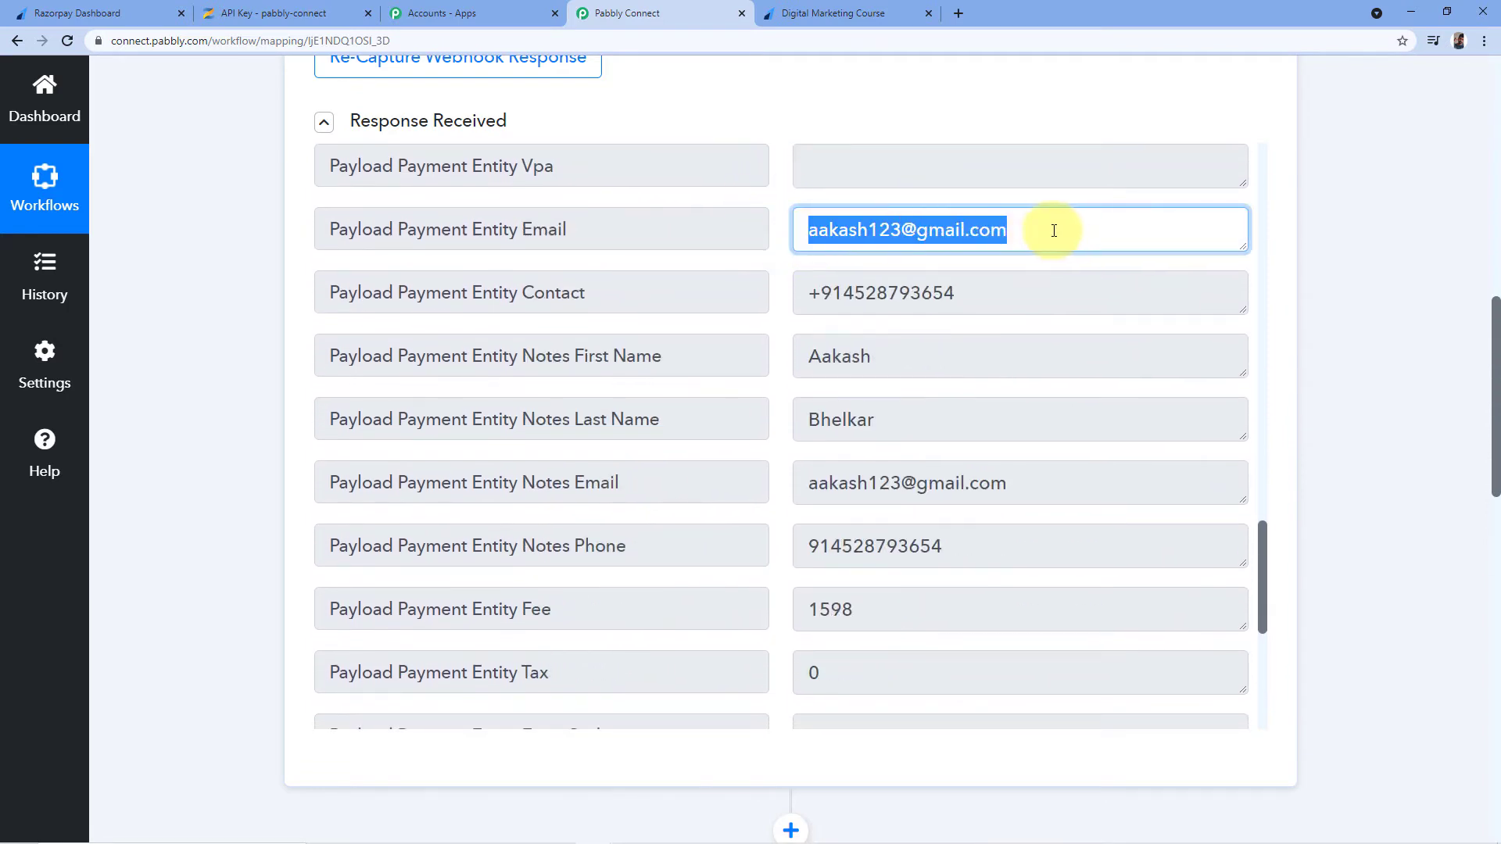
left_click(1033, 237)
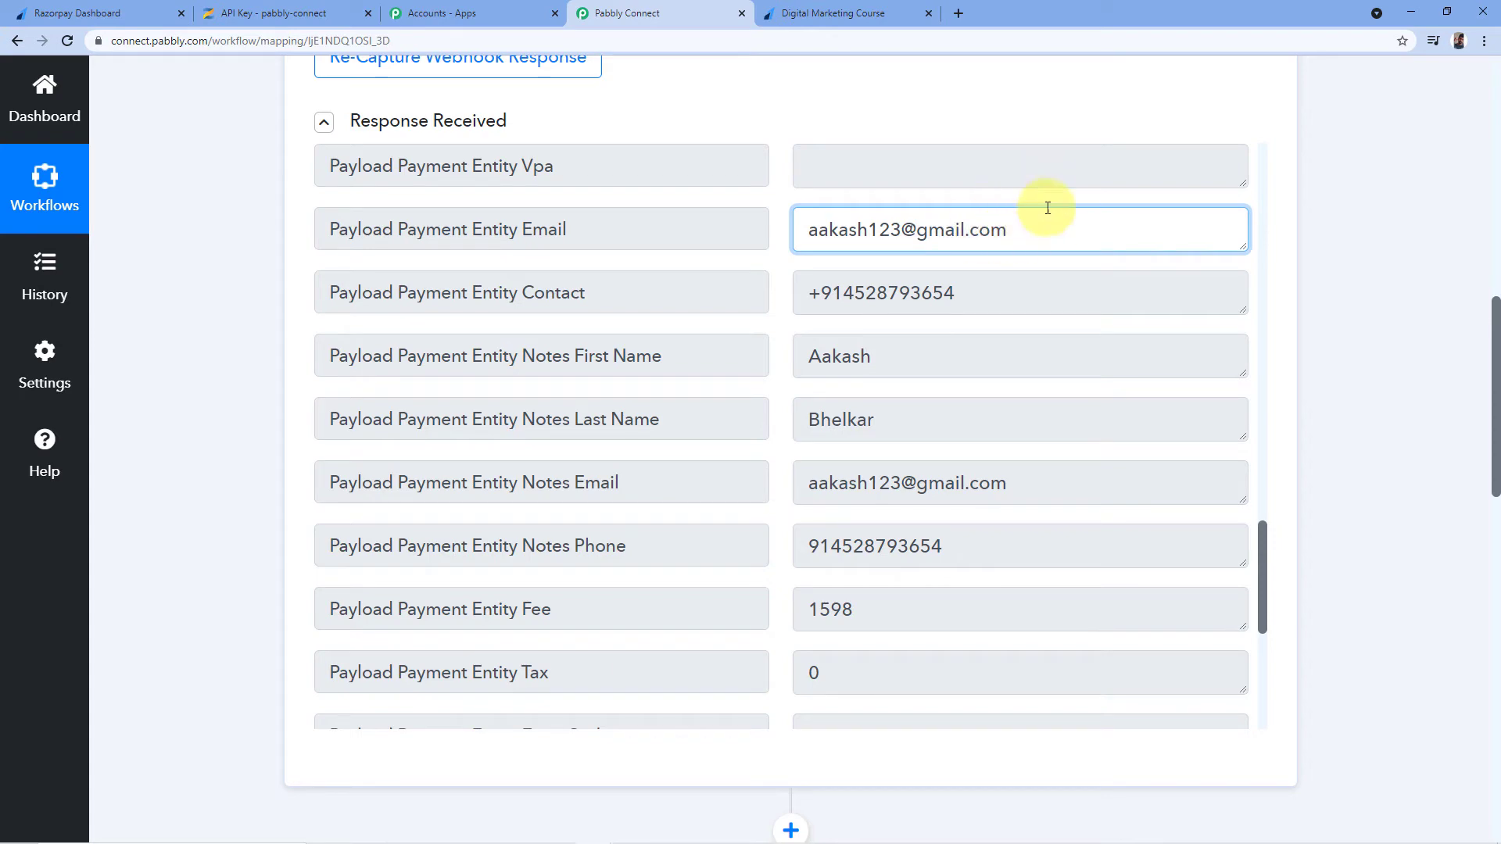
left_click_drag(806, 232, 995, 222)
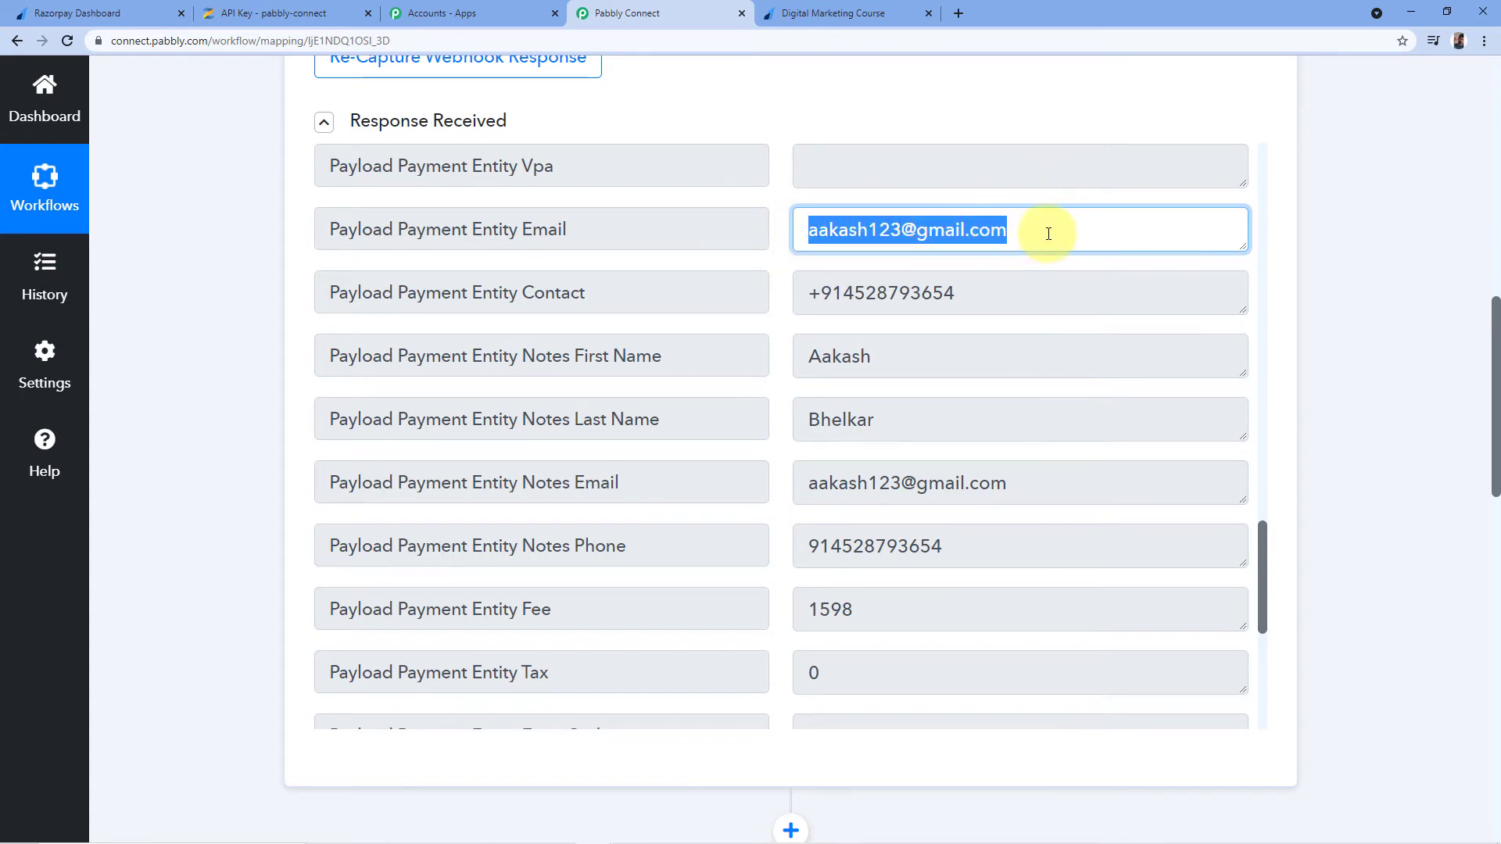
scroll(1366, 235, "down", 13)
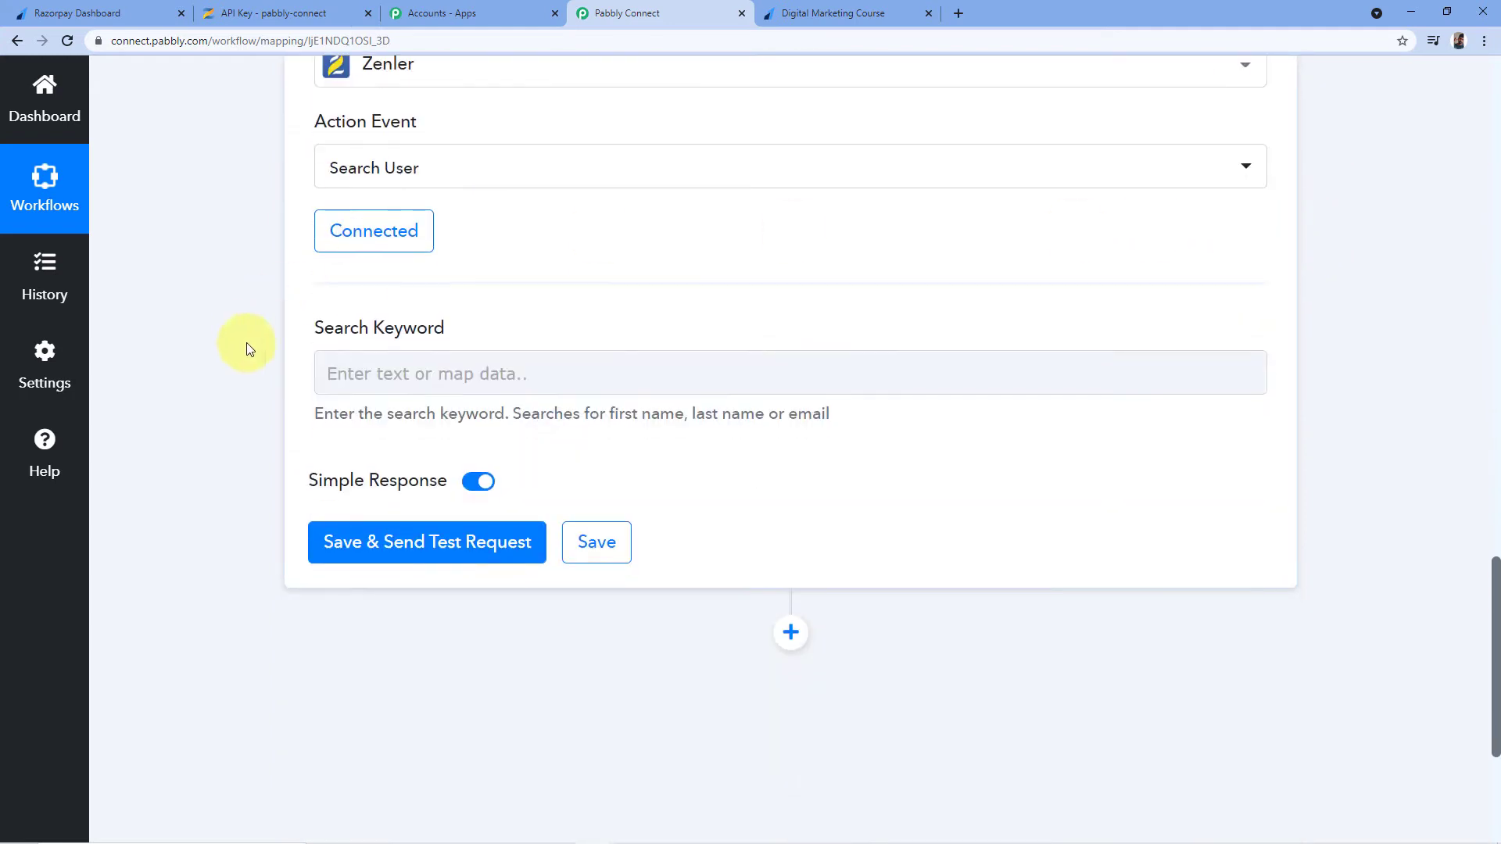
Map Razorpay: Payment Captured's Payload Payment Entity Email into the Zenler Search Keyword field
left_click(356, 371)
scroll(248, 444, "down", 1)
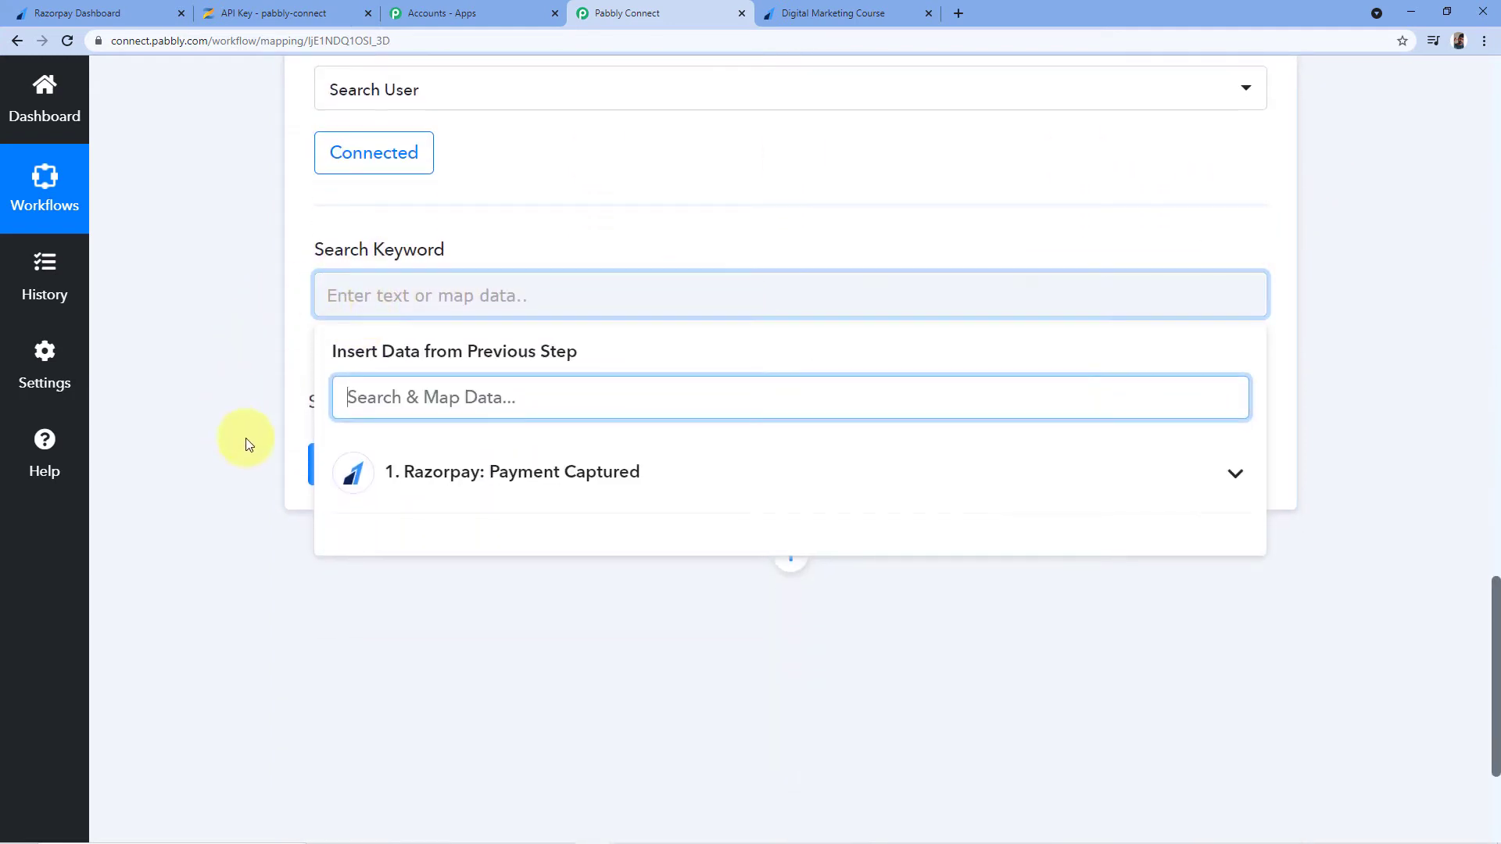
left_click(518, 477)
scroll(670, 362, "down", 8)
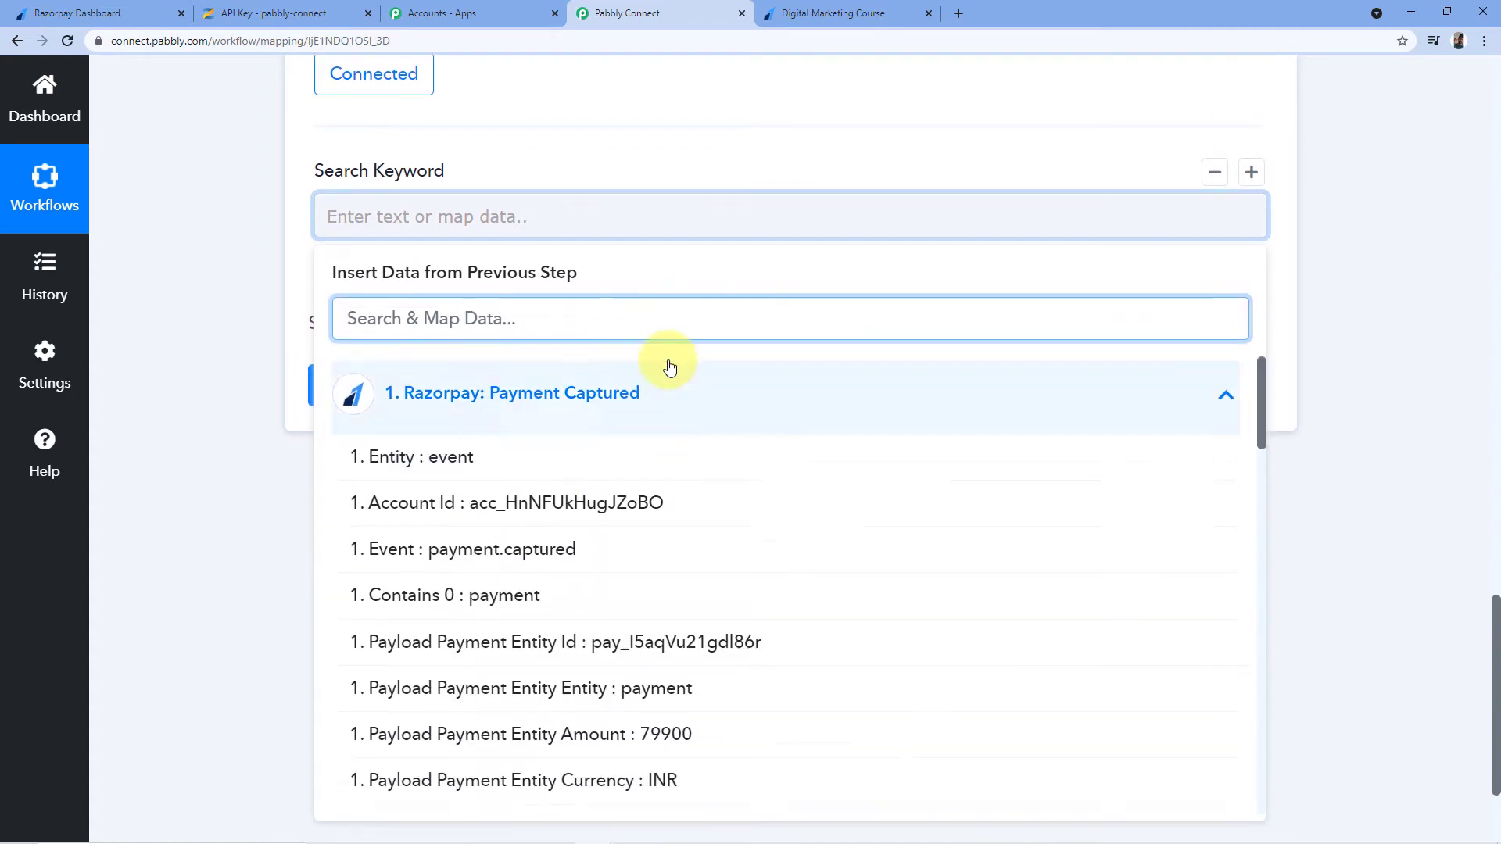
scroll(621, 353, "down", 10)
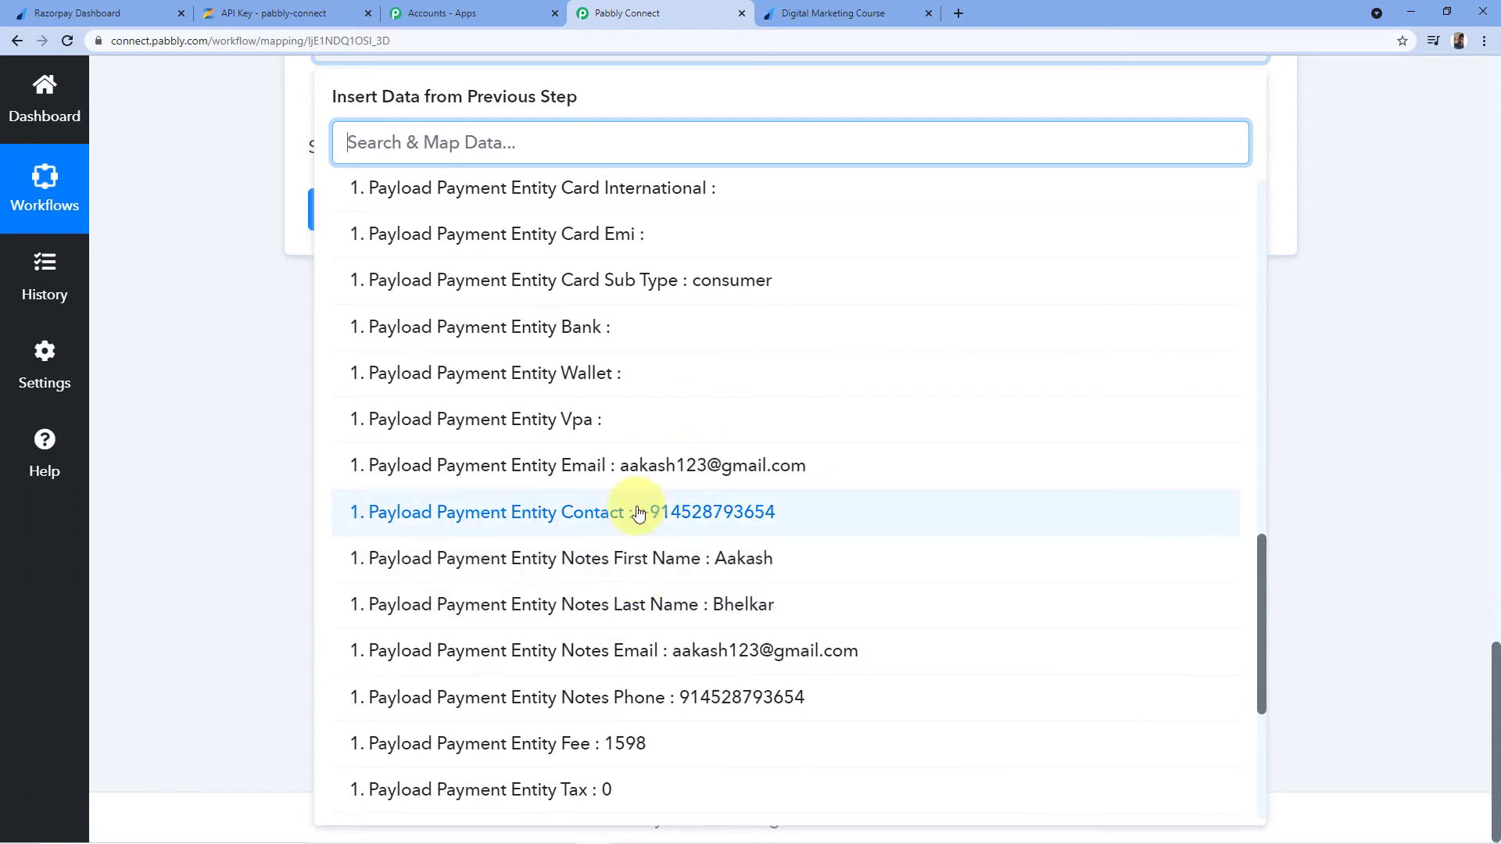
left_click(629, 469)
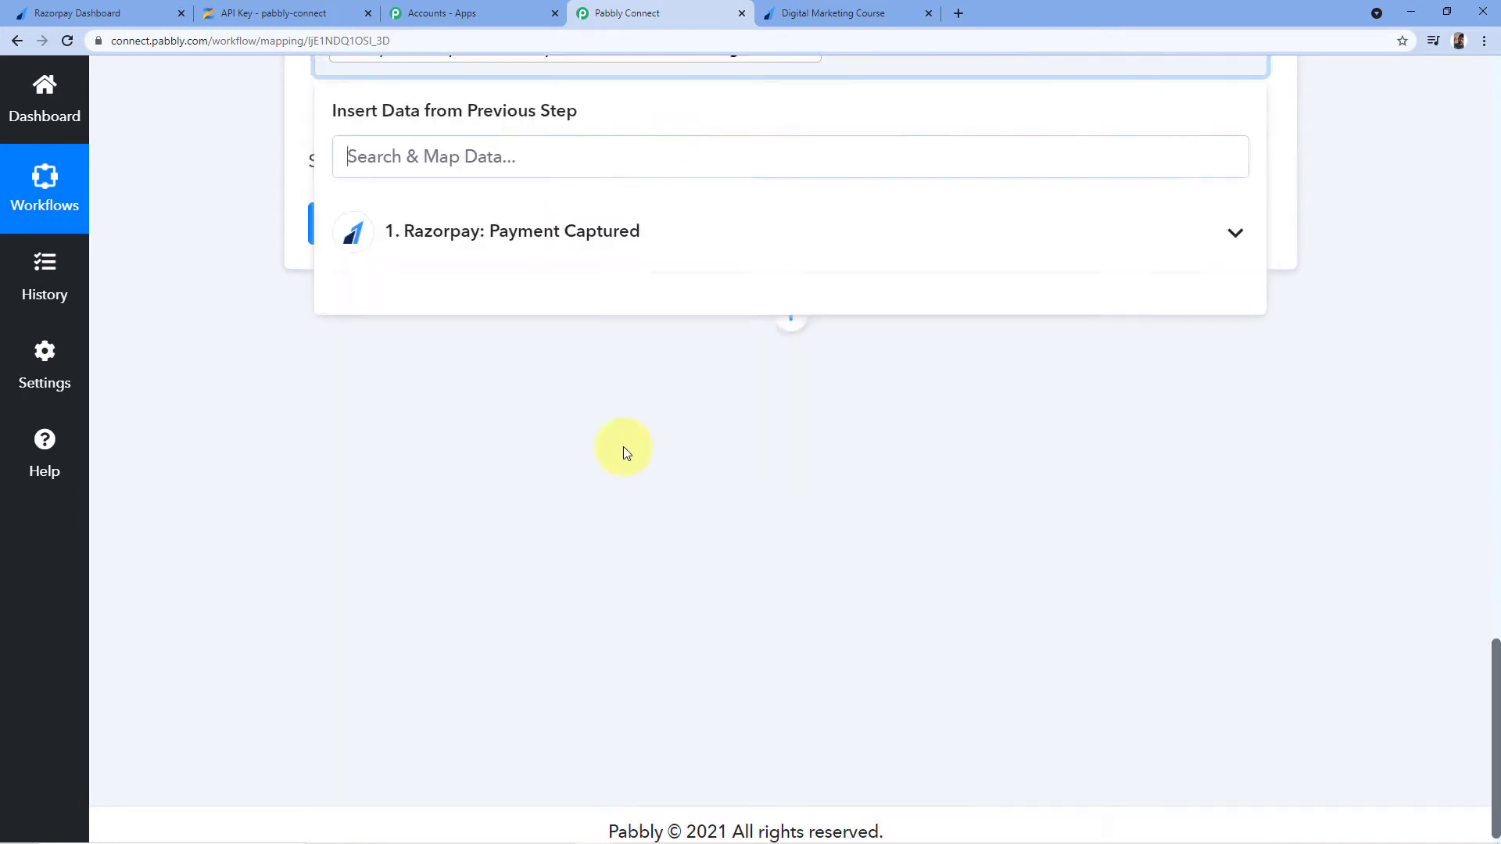
left_click(544, 417)
scroll(546, 435, "up", 4)
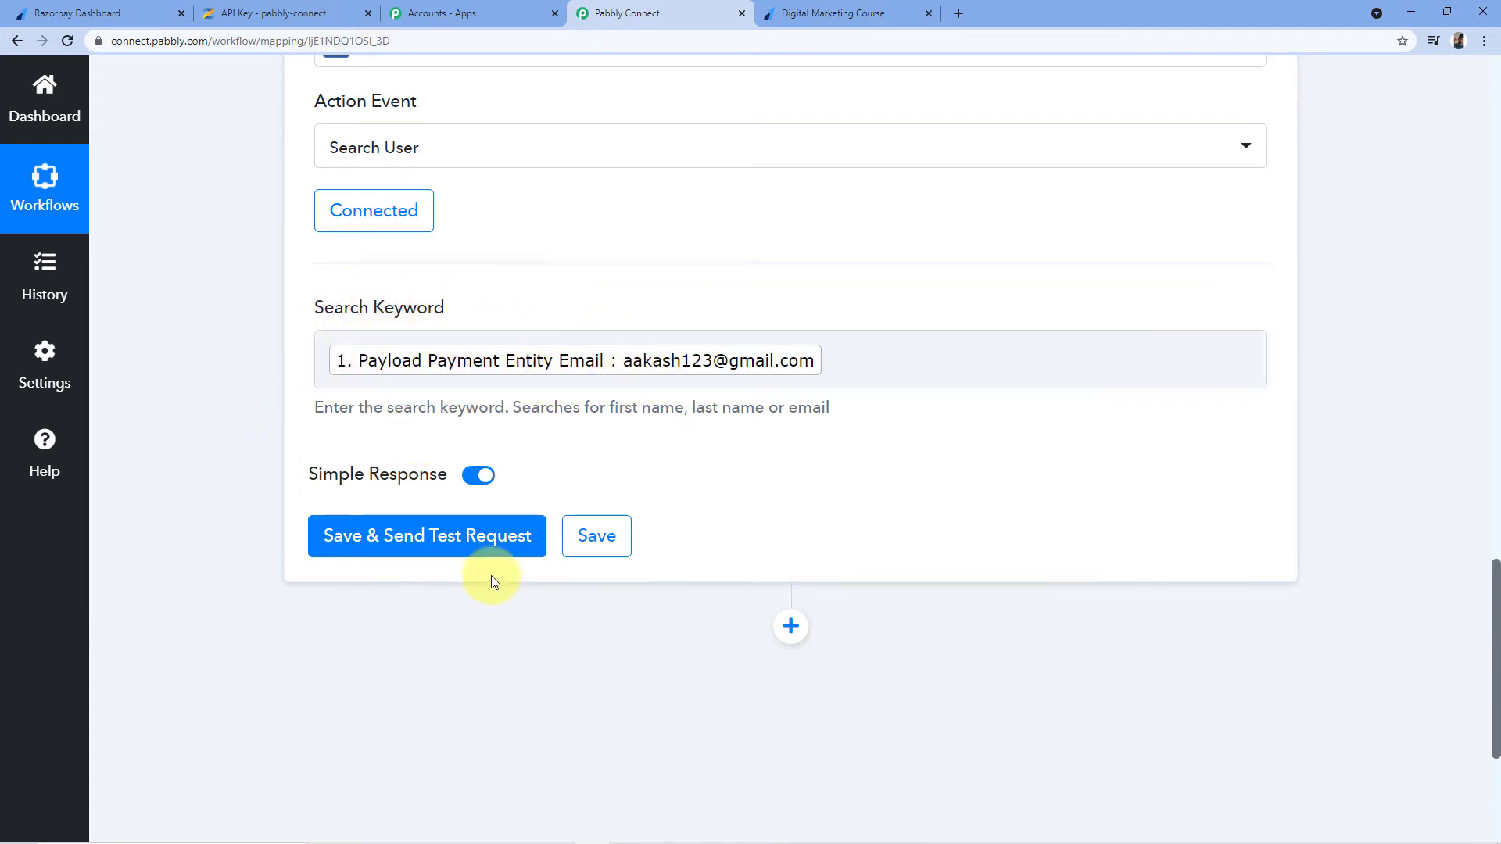
Save and send a test request, then check the returned first name, last name and email
left_click(426, 547)
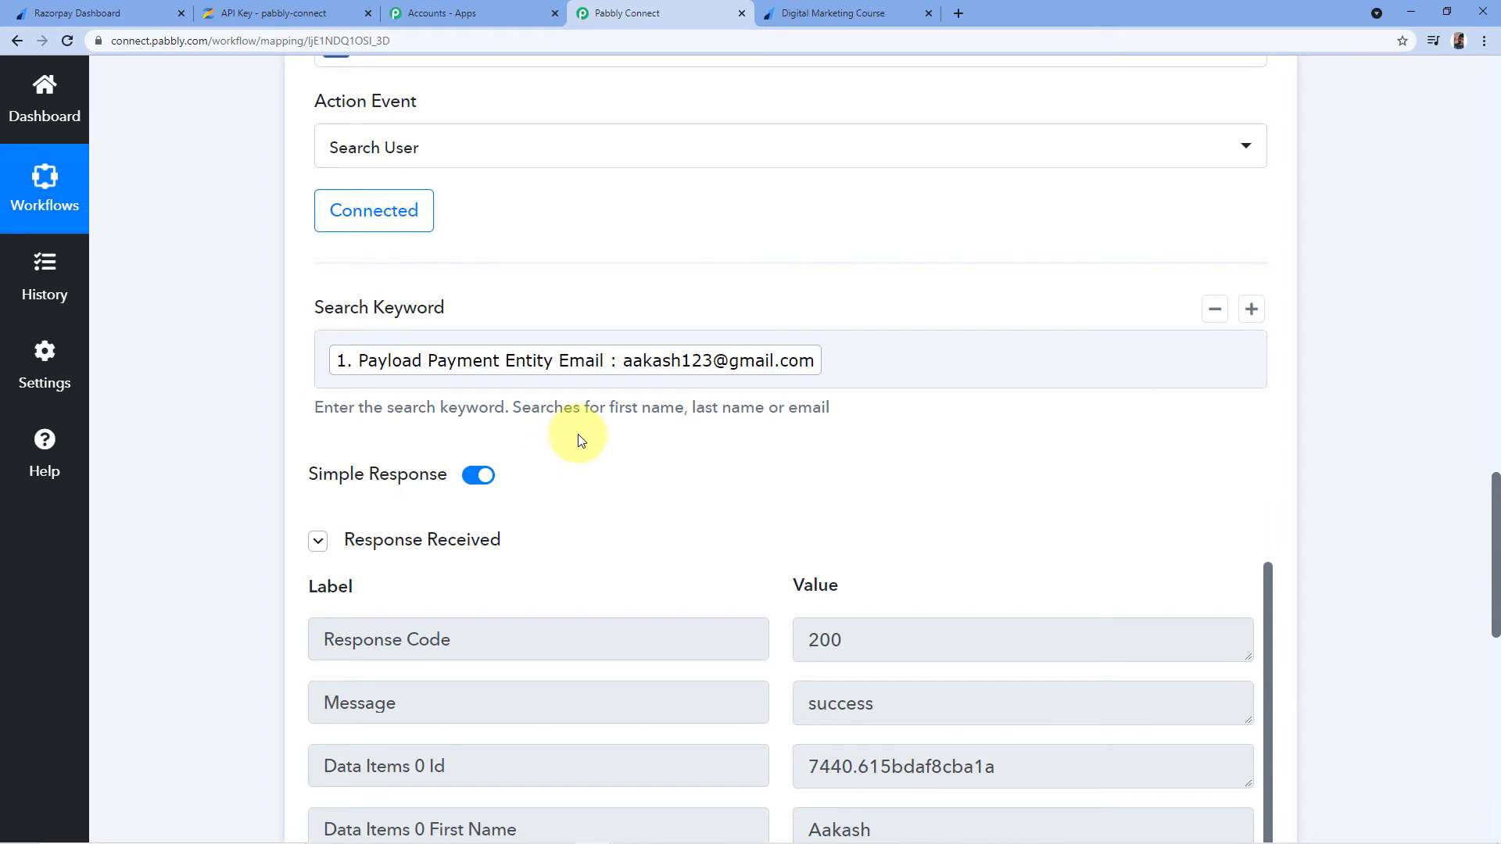
scroll(602, 426, "down", 2)
scroll(687, 375, "down", 2)
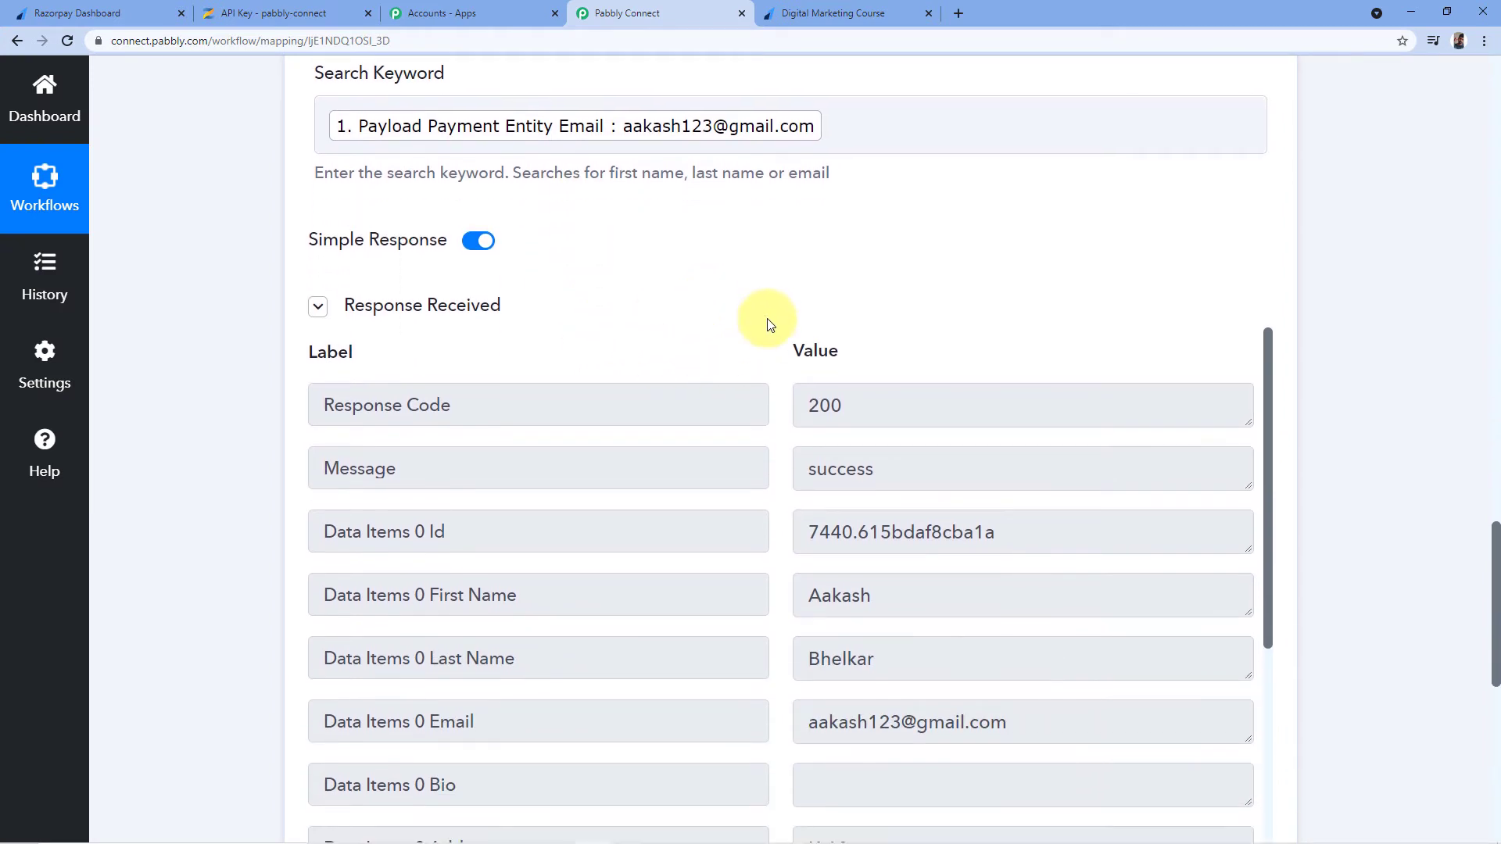
scroll(742, 293, "down", 2)
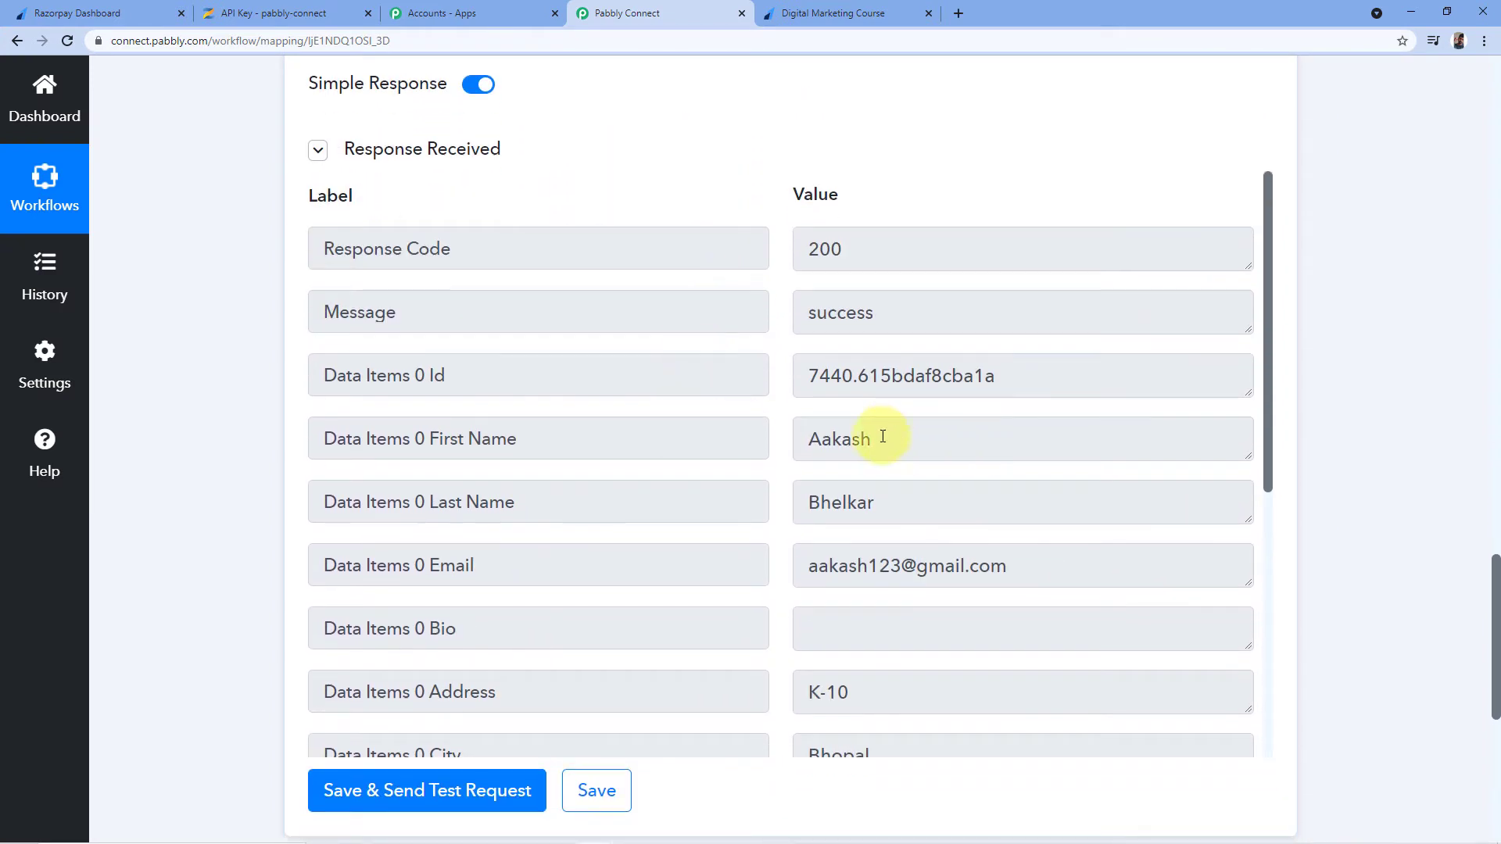
double_click(860, 437)
left_click(897, 498)
left_click(1042, 570)
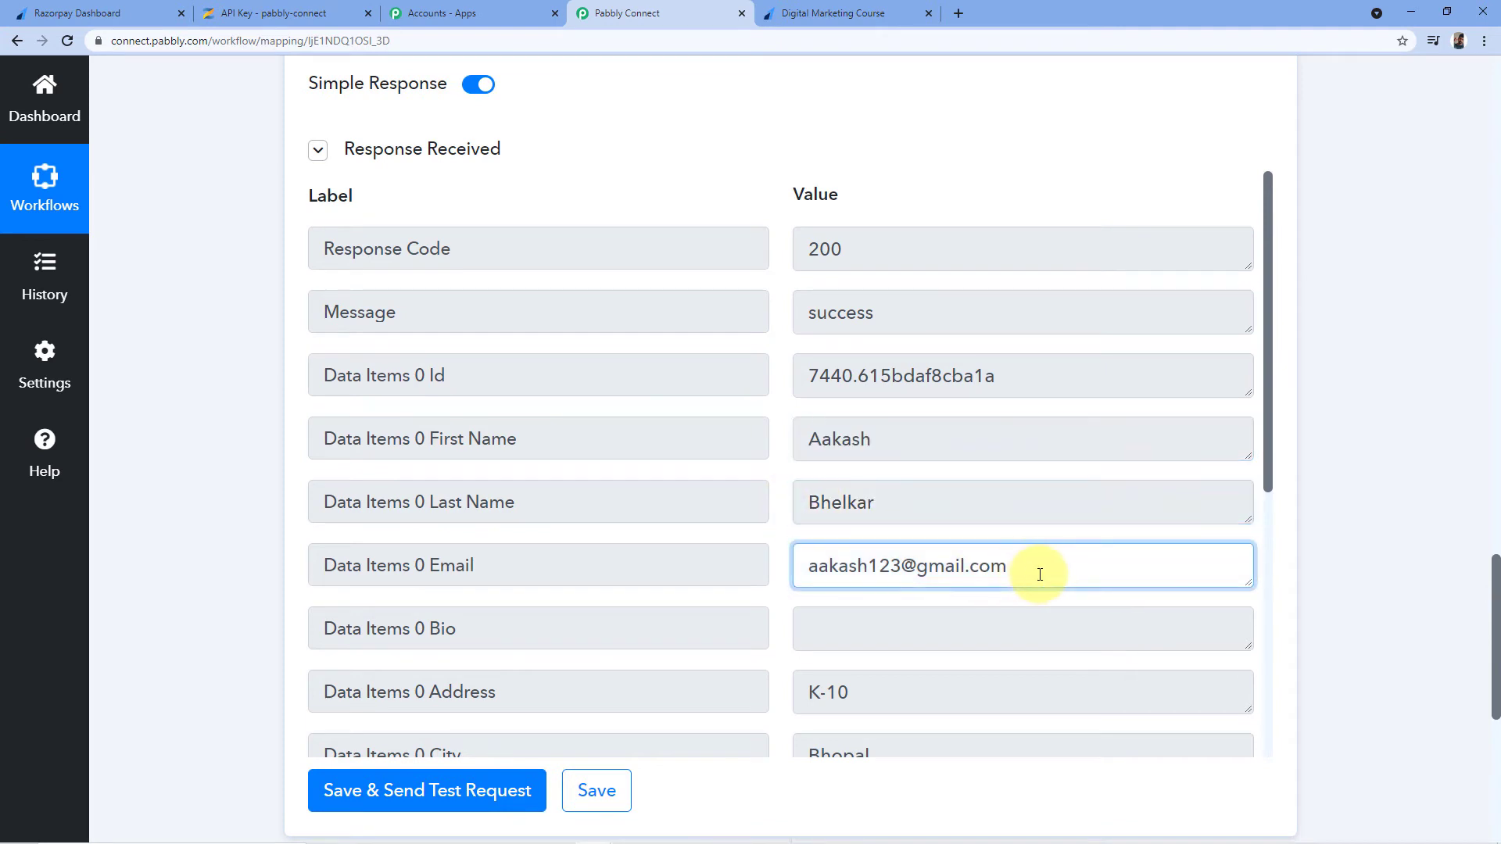
left_click_drag(1042, 570, 771, 576)
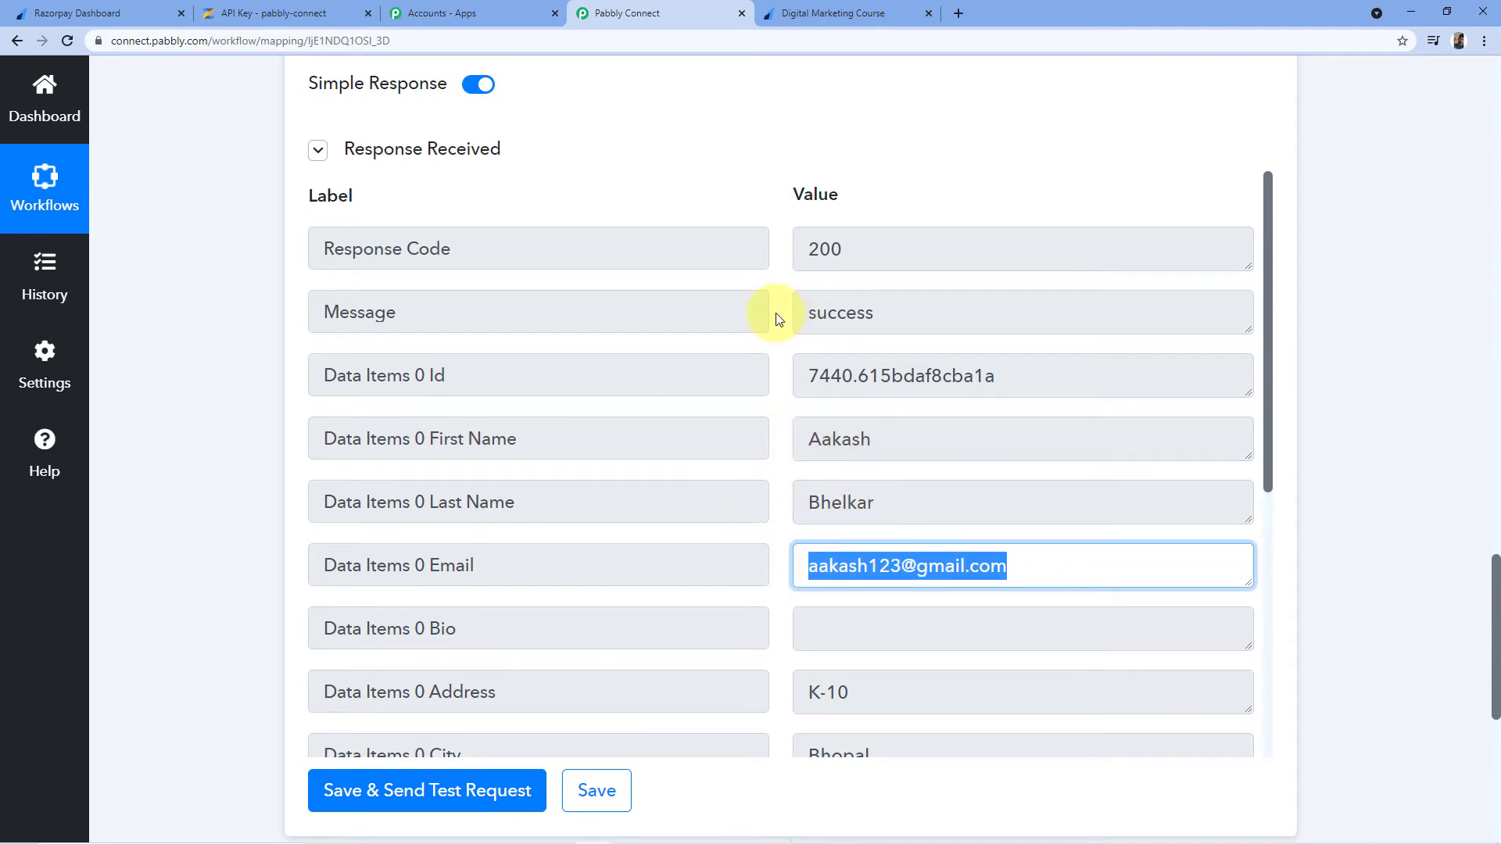
left_click(291, 14)
scroll(204, 305, "up", 4)
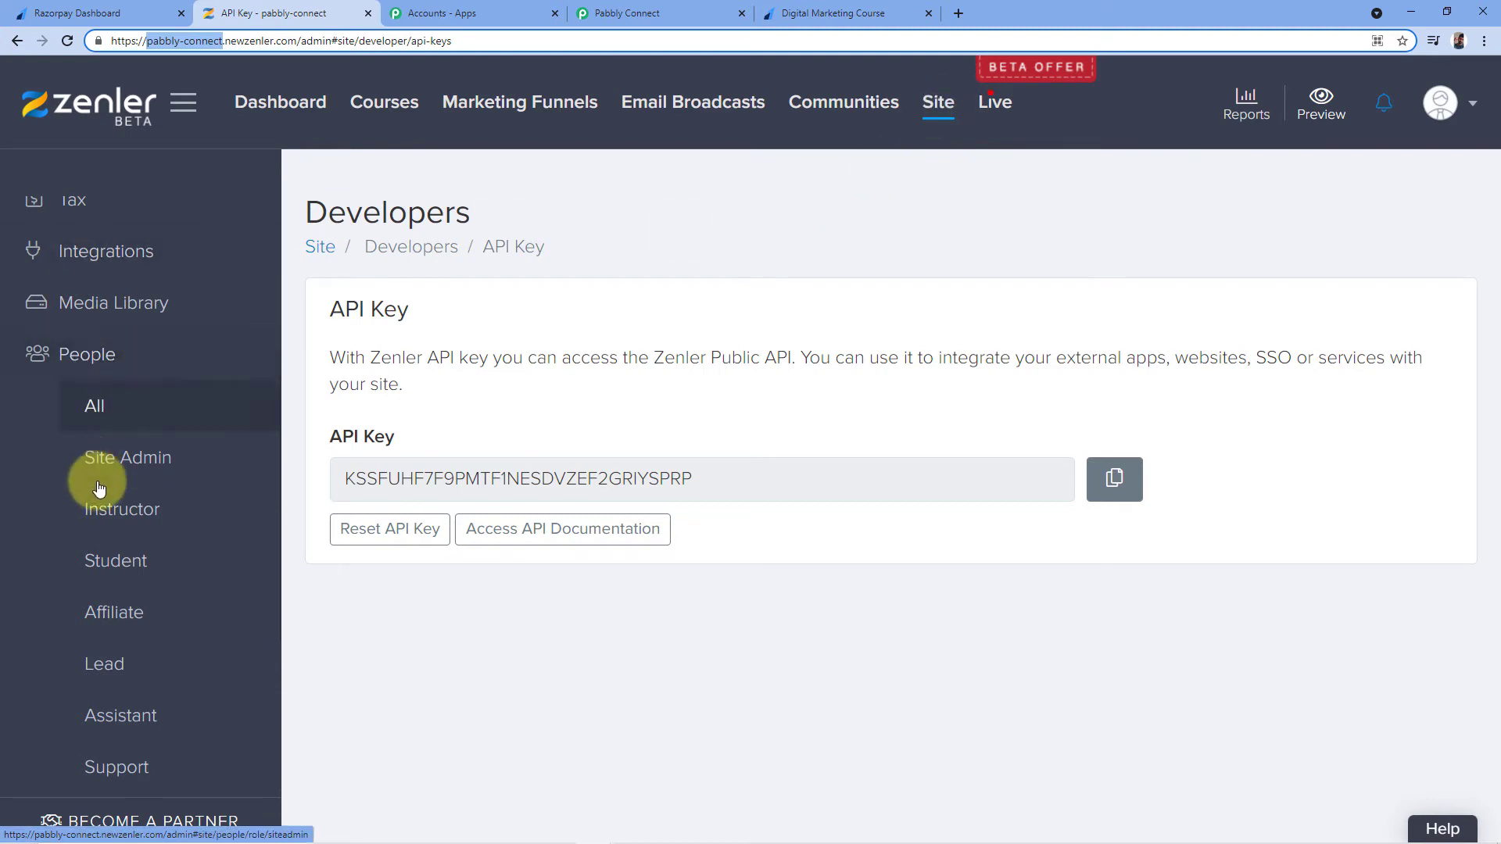
left_click(127, 564)
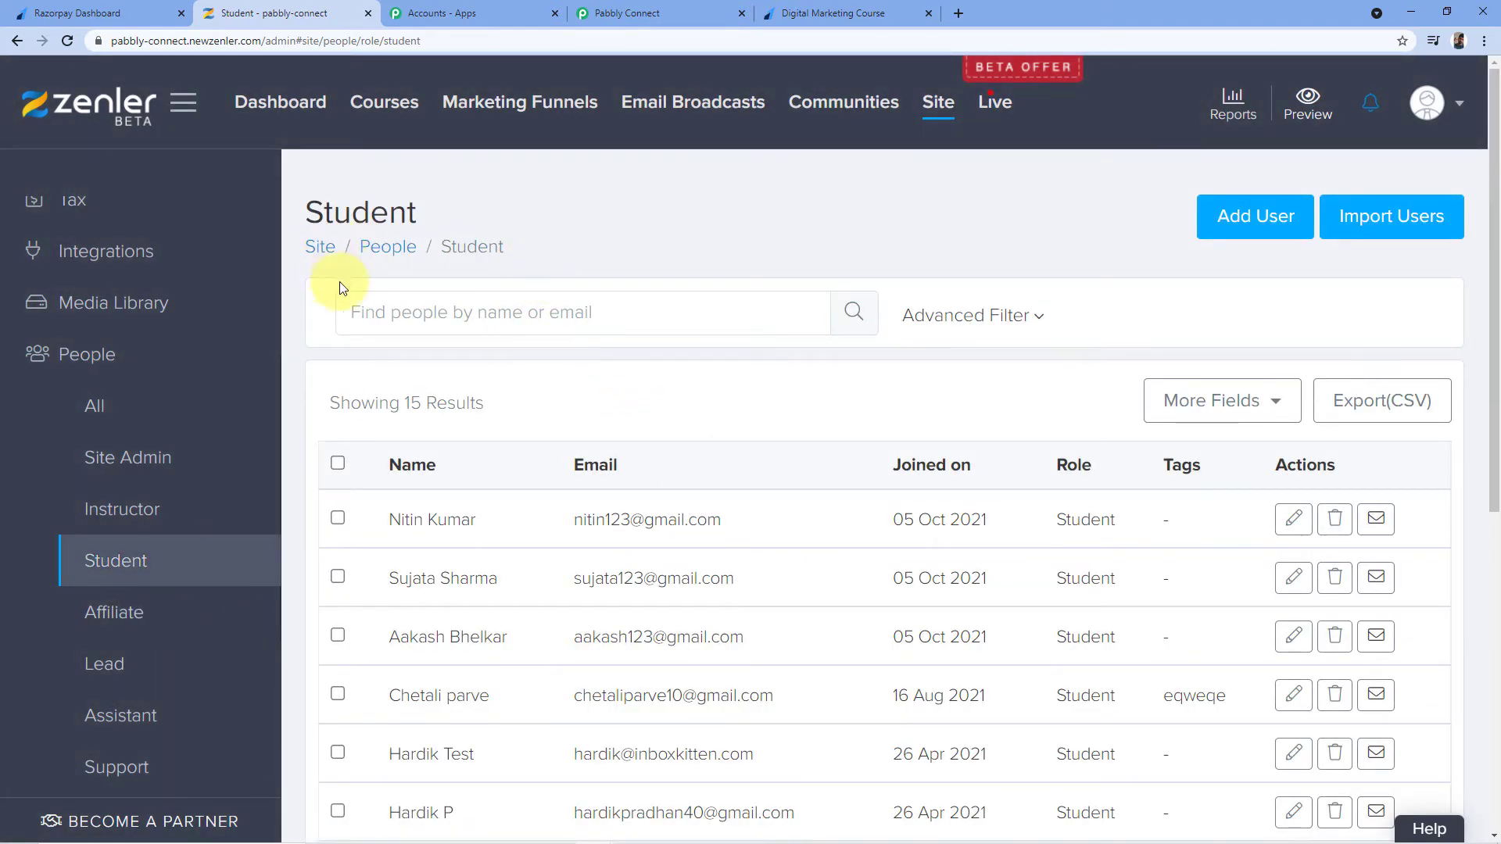
scroll(320, 301, "down", 1)
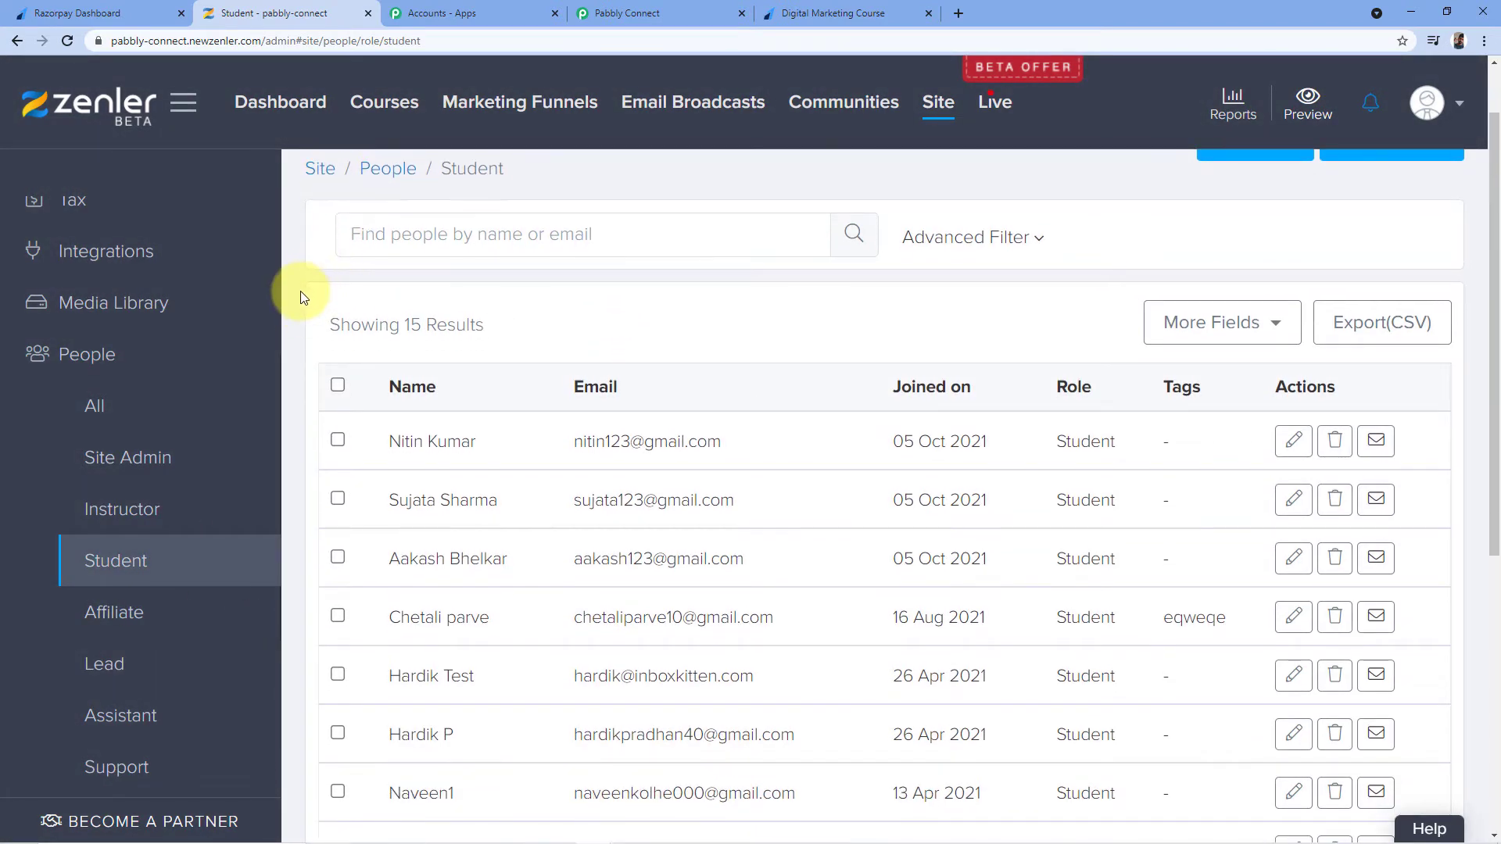
scroll(302, 292, "down", 1)
scroll(313, 303, "down", 1)
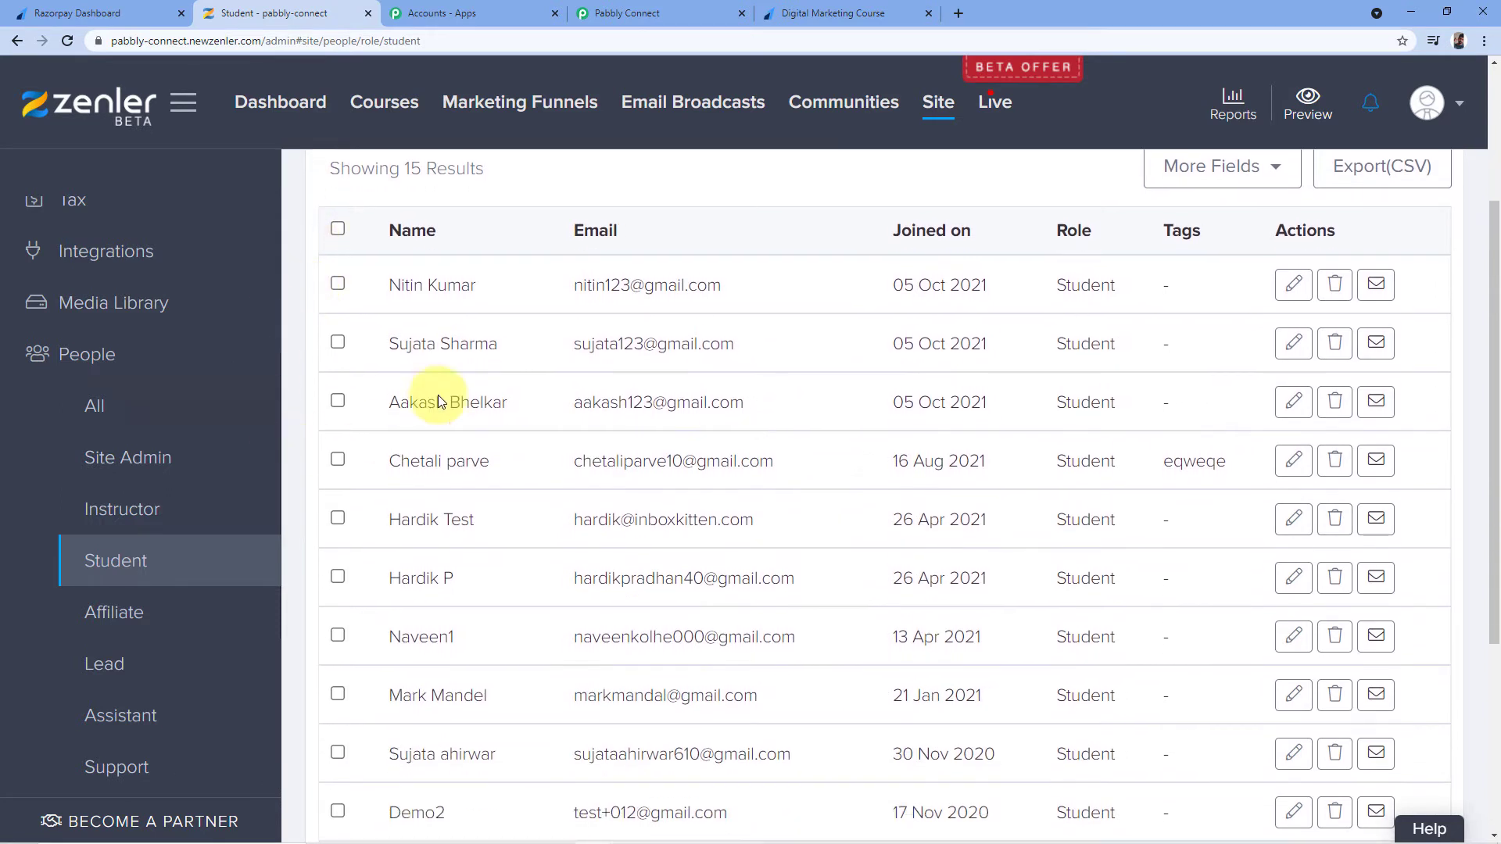
left_click_drag(384, 403, 743, 404)
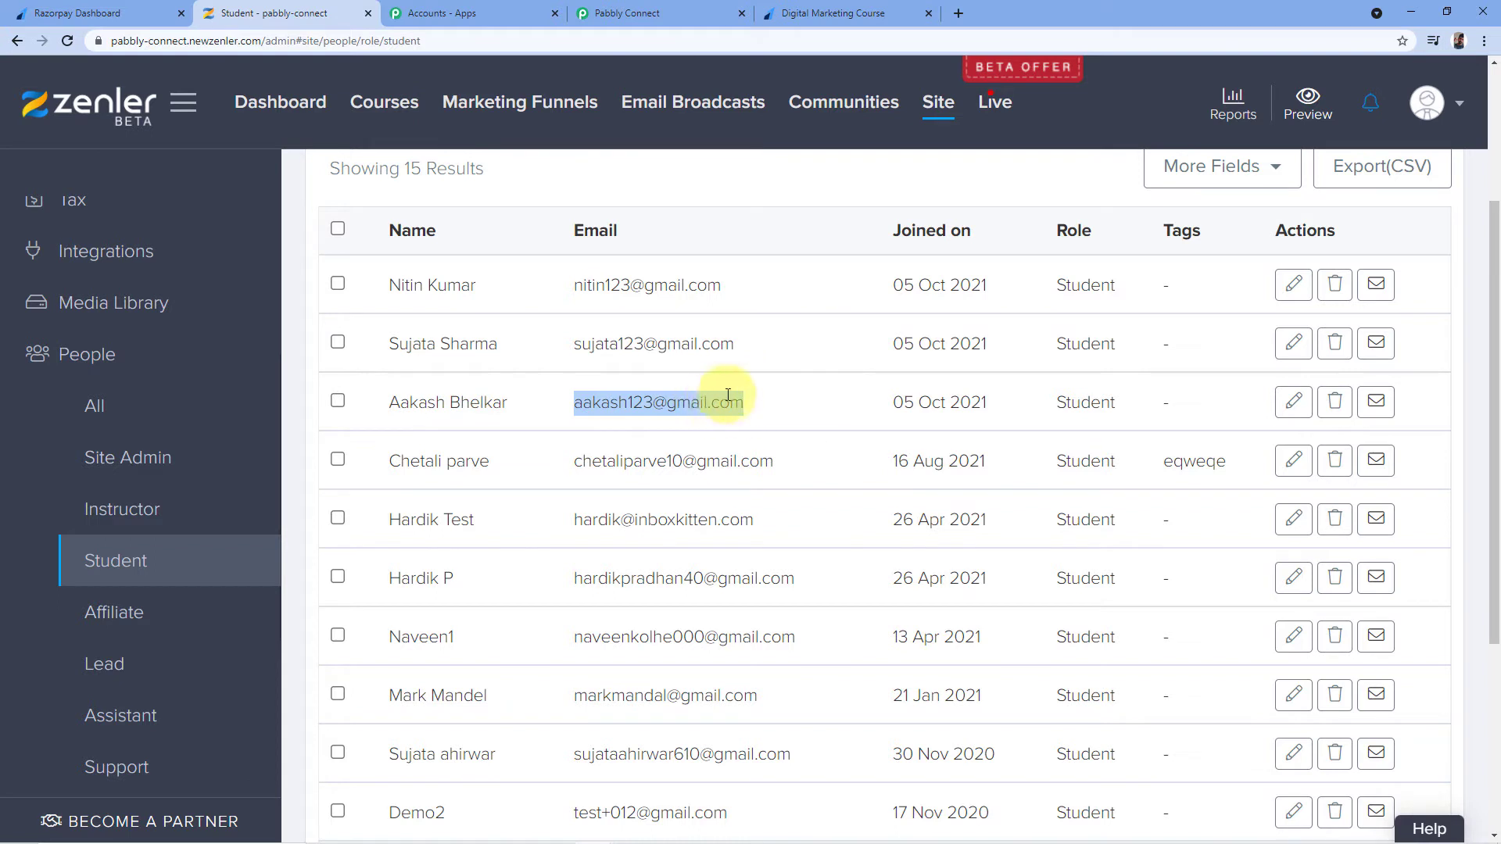
left_click(637, 13)
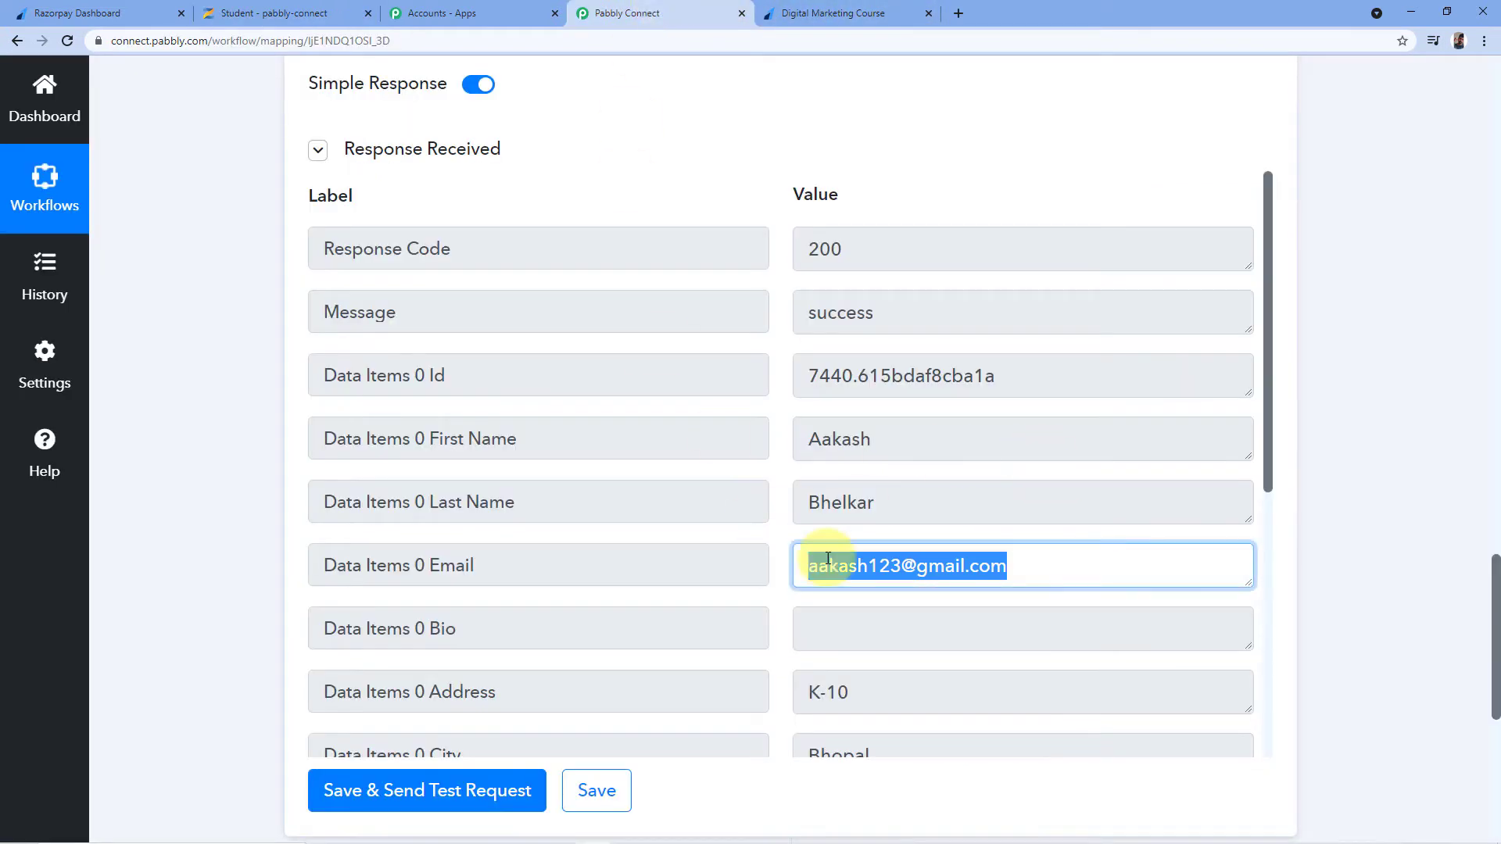
Compare the returned email with the Razorpay payment success page, then return to the workflow
left_click(951, 563)
left_click_drag(1025, 563, 764, 559)
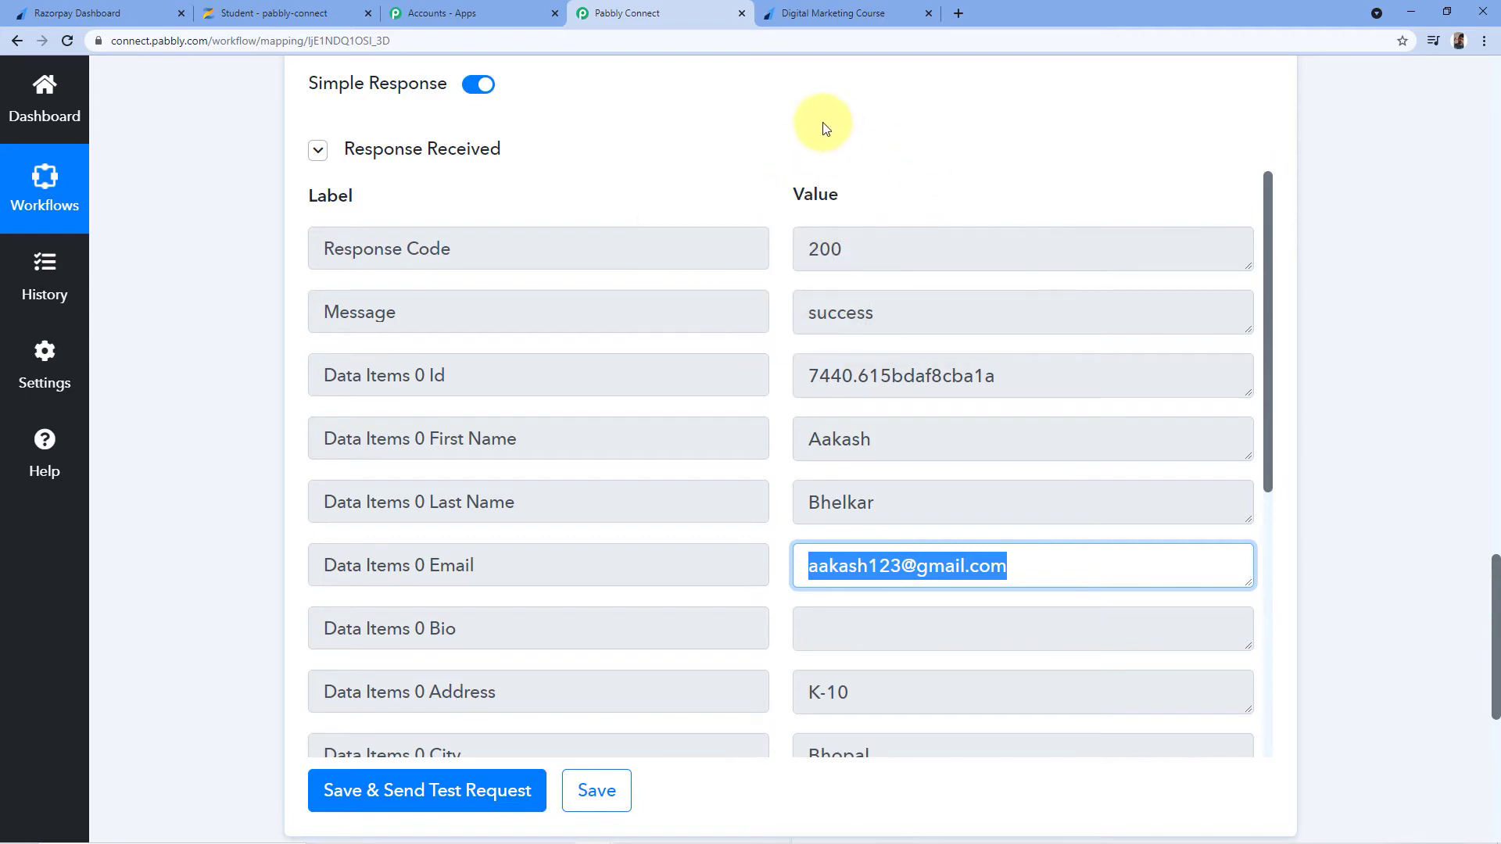
left_click(864, 4)
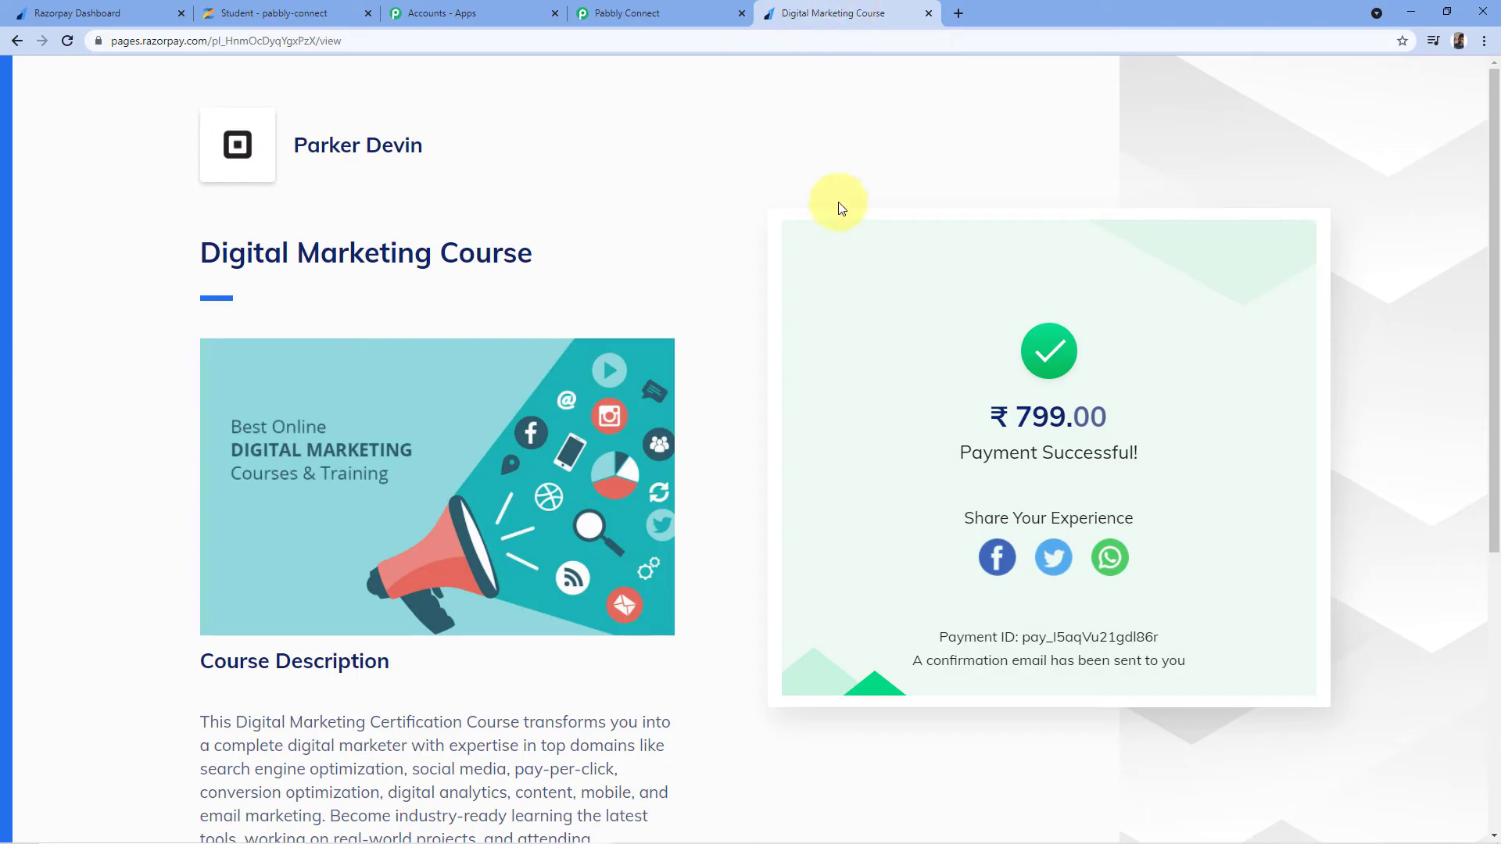
left_click(683, 9)
Scroll through the Search User Response Received table, highlighting the returned email
scroll(829, 133, "up", 10)
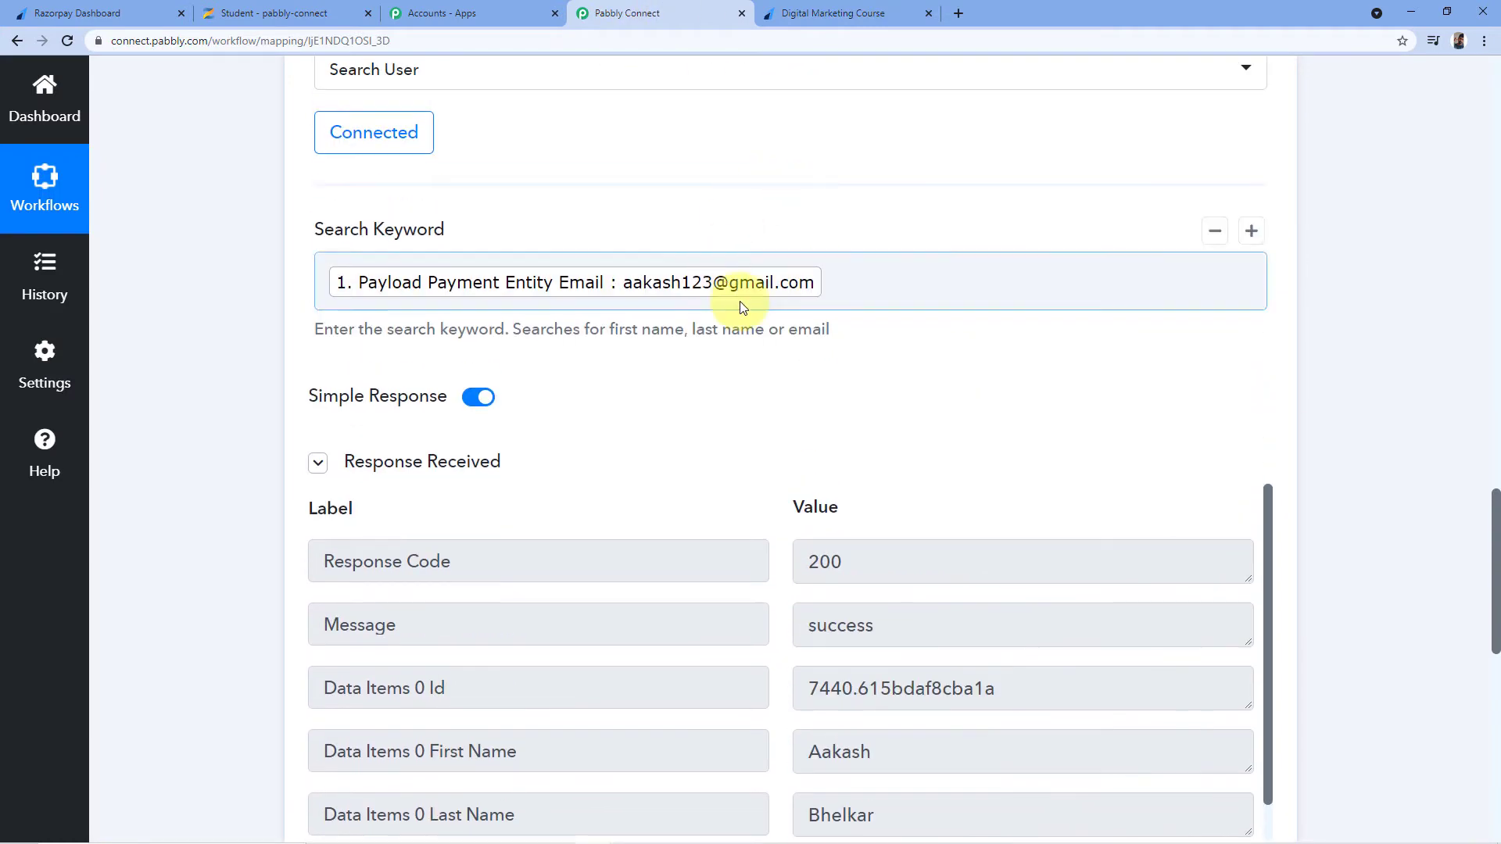
scroll(792, 311, "down", 2)
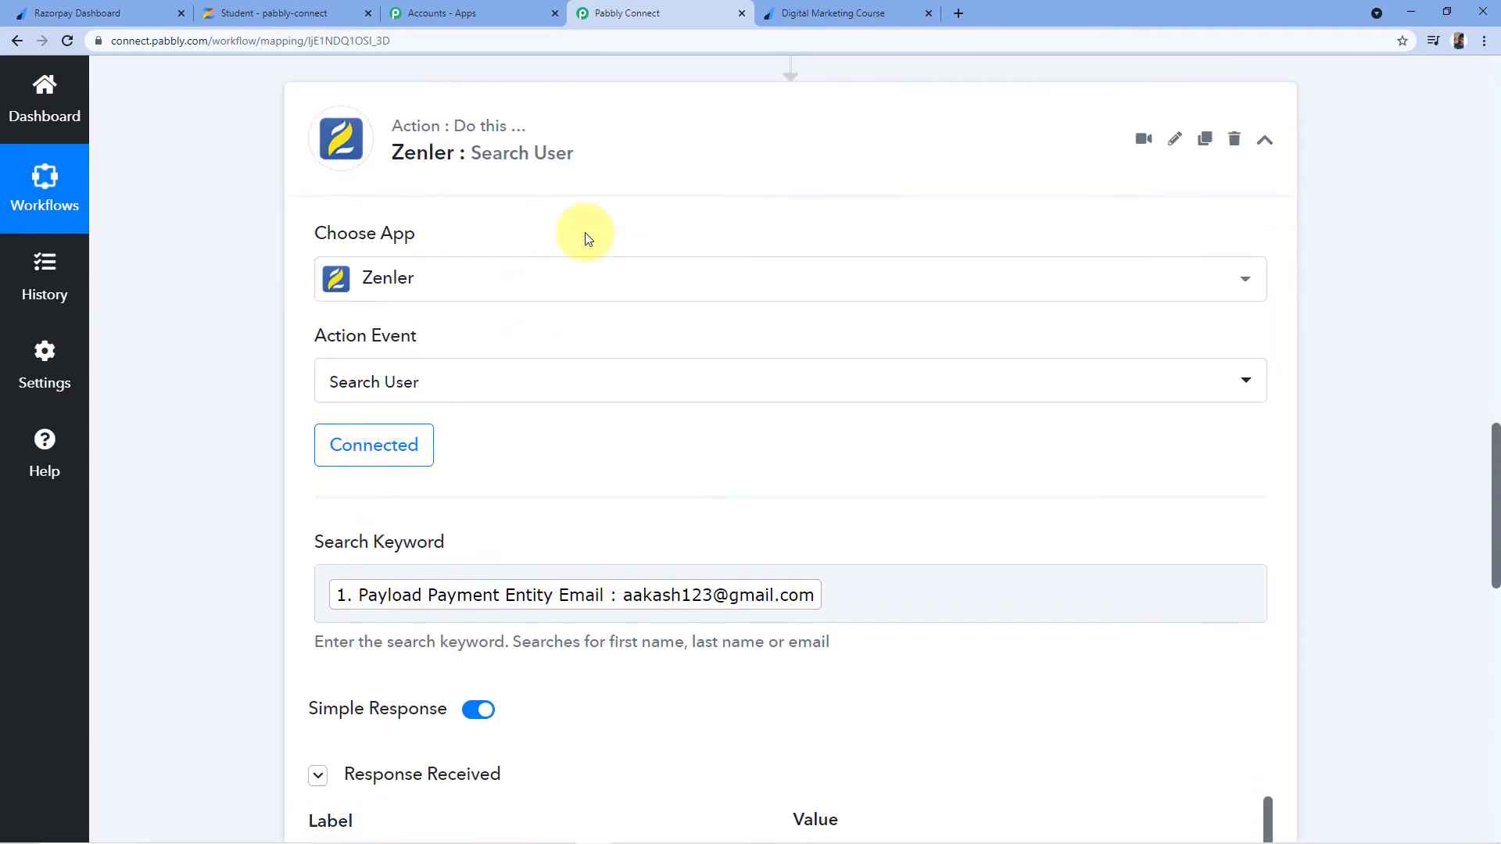
mouse_move(436, 243)
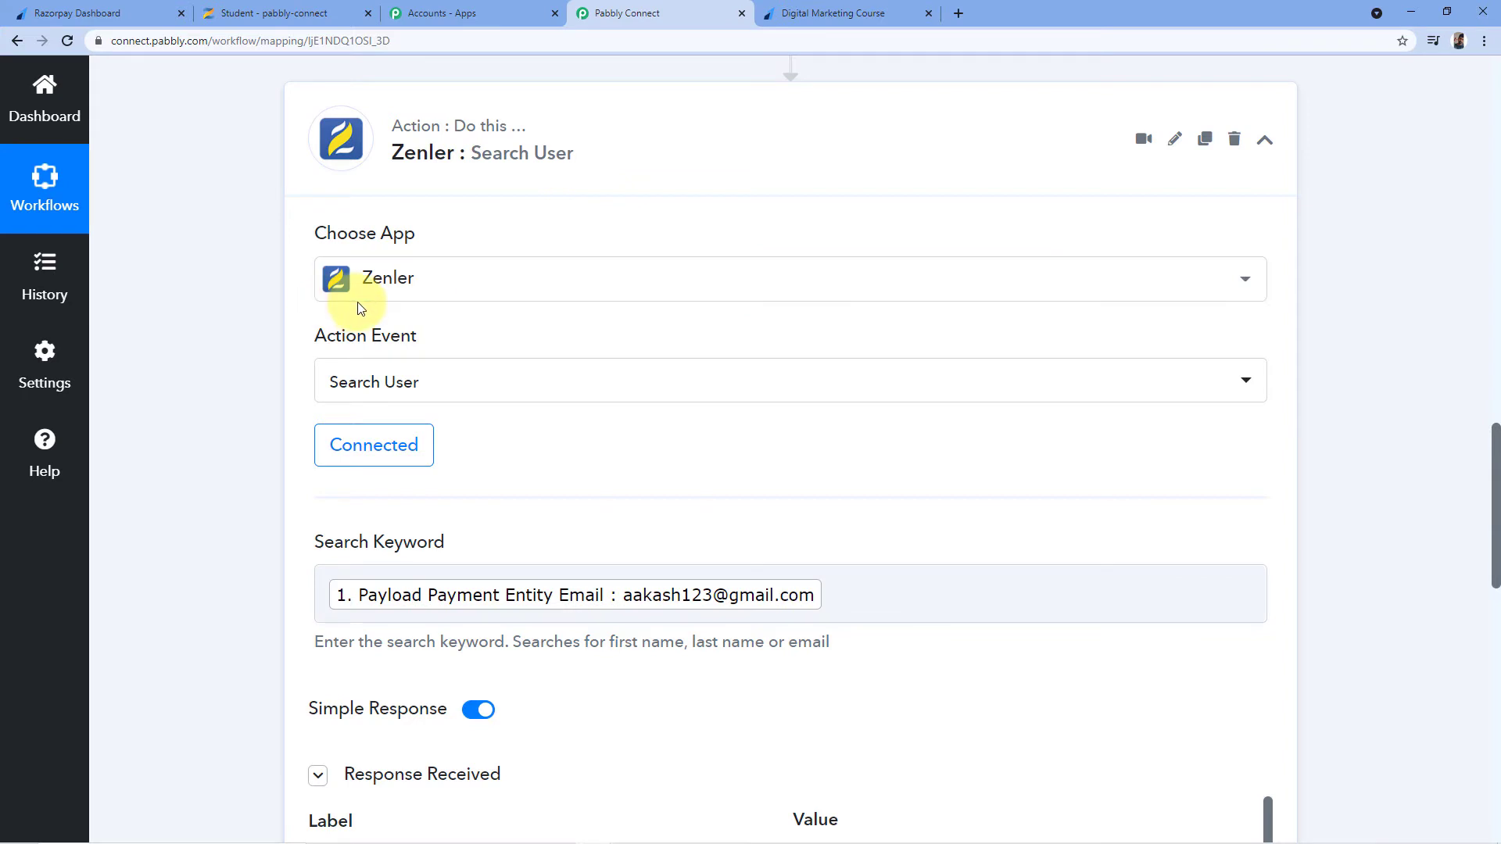
scroll(388, 266, "down", 1)
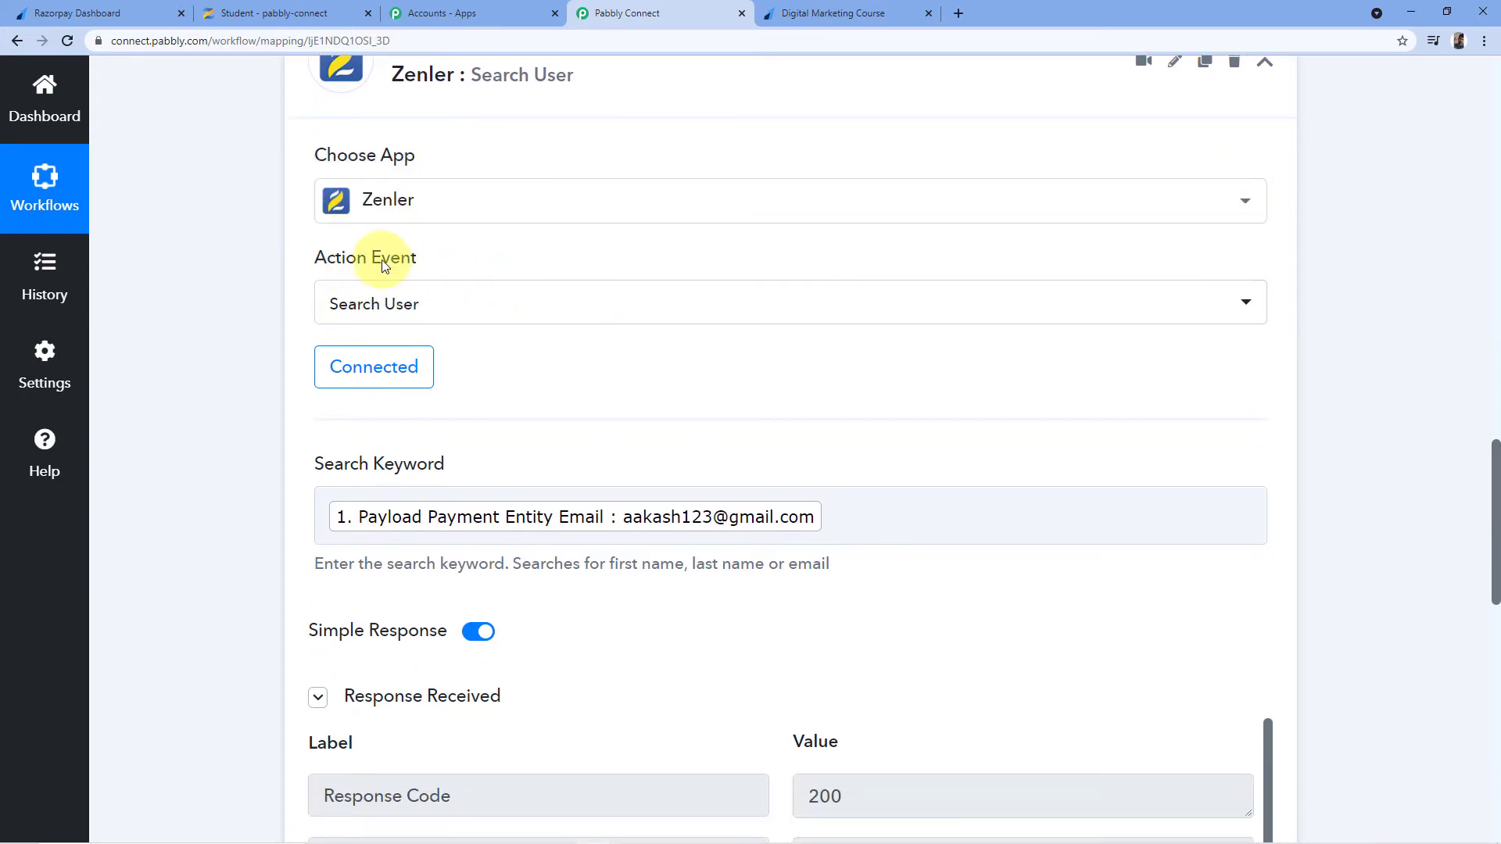
scroll(473, 323, "down", 1)
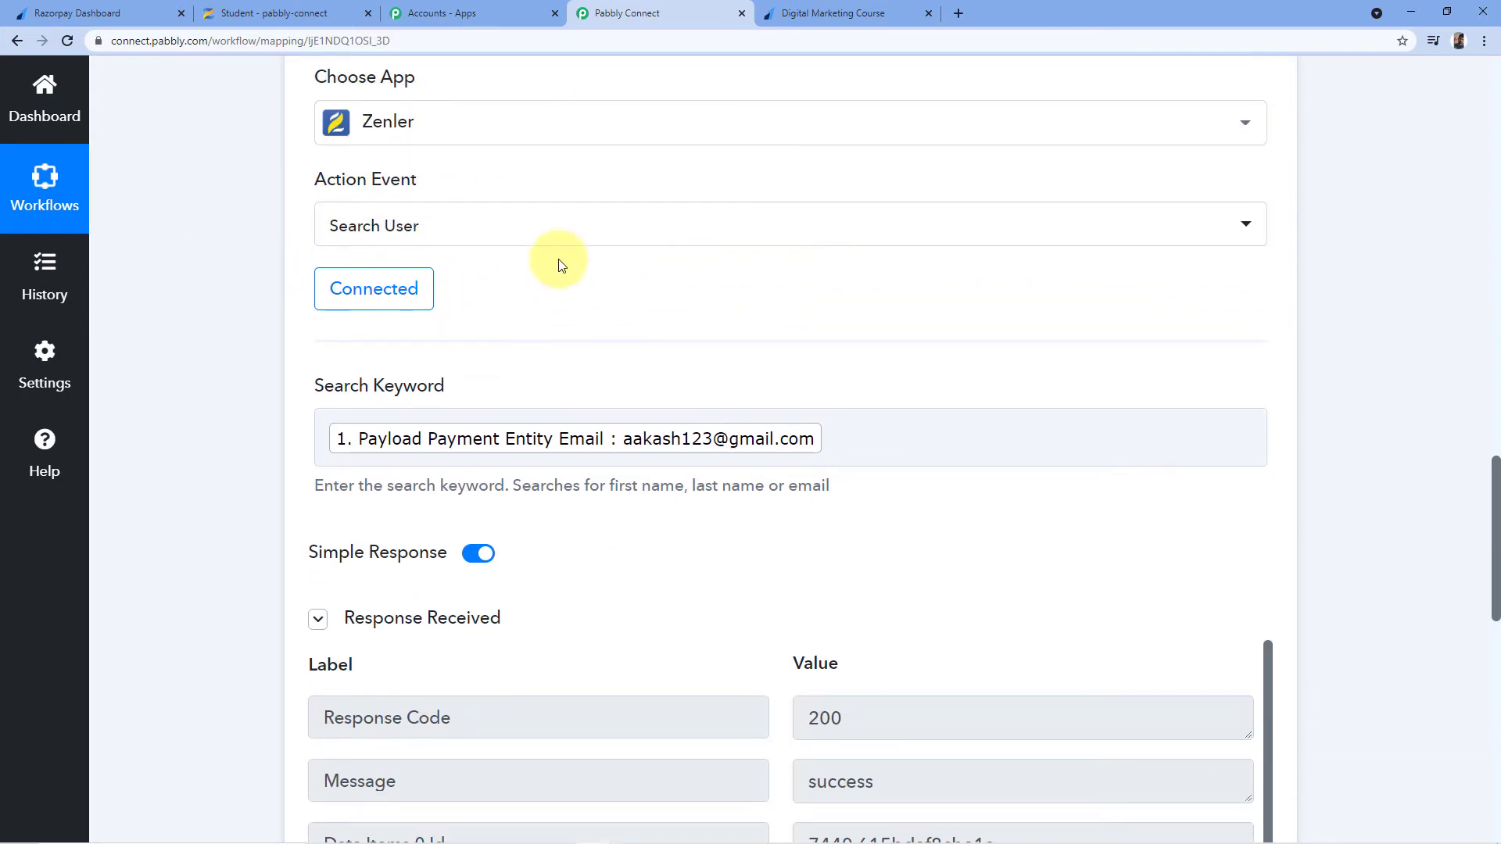
scroll(312, 331, "down", 1)
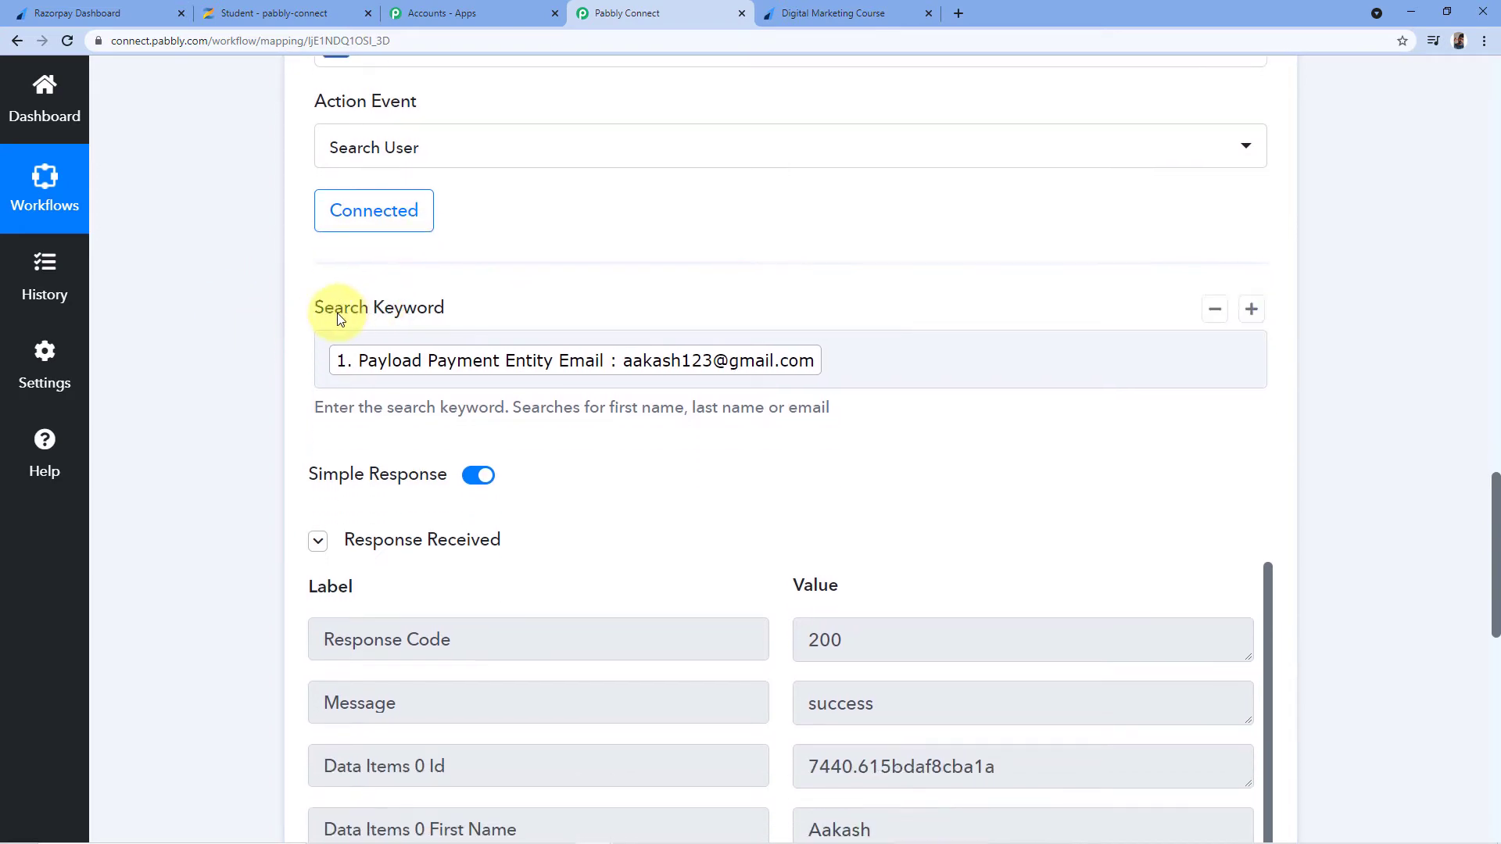
scroll(620, 292, "up", 5)
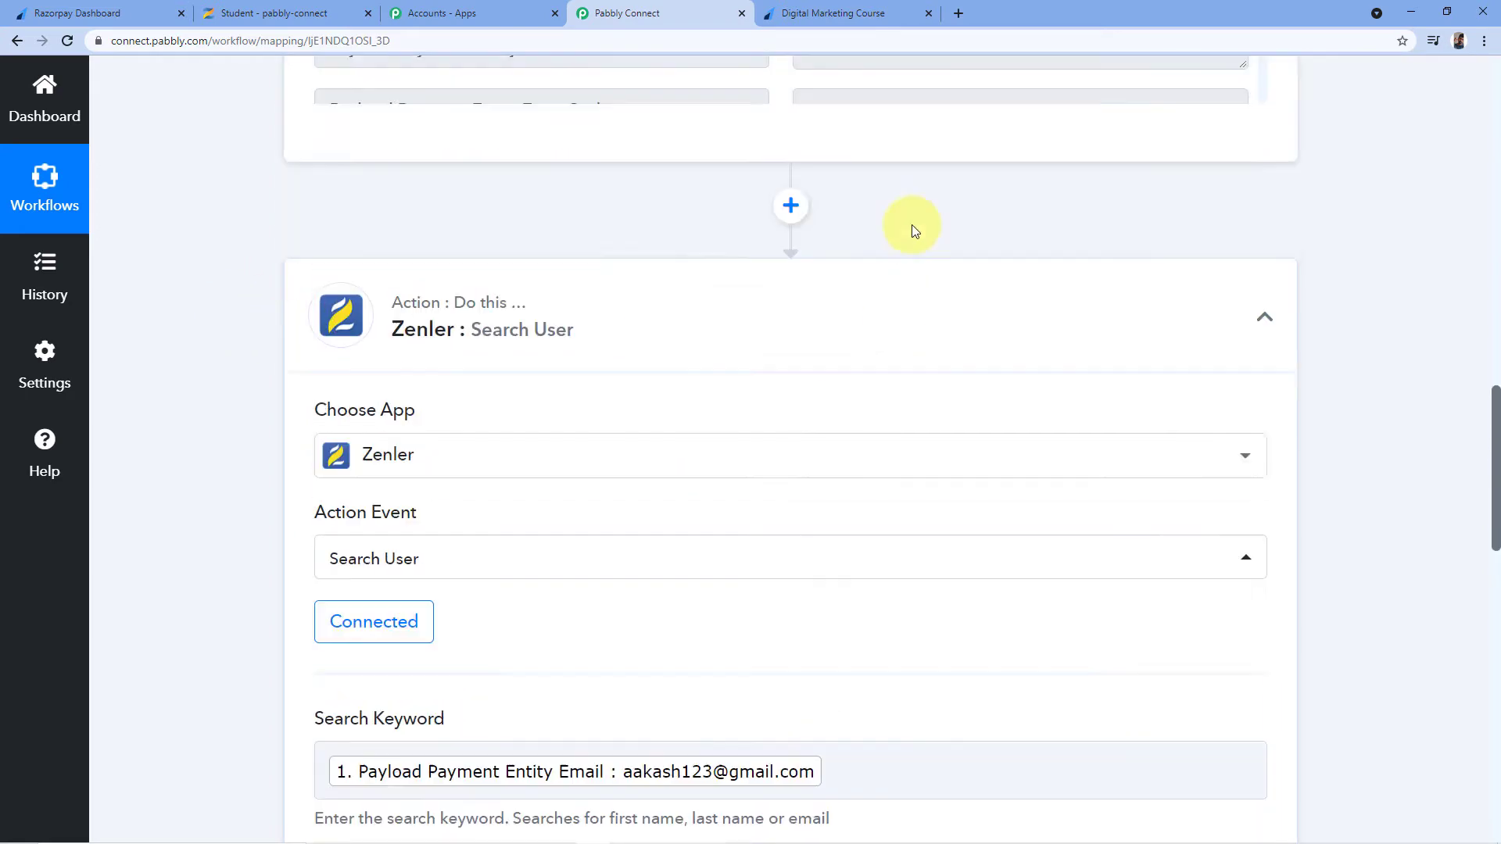
scroll(861, 295, "up", 2)
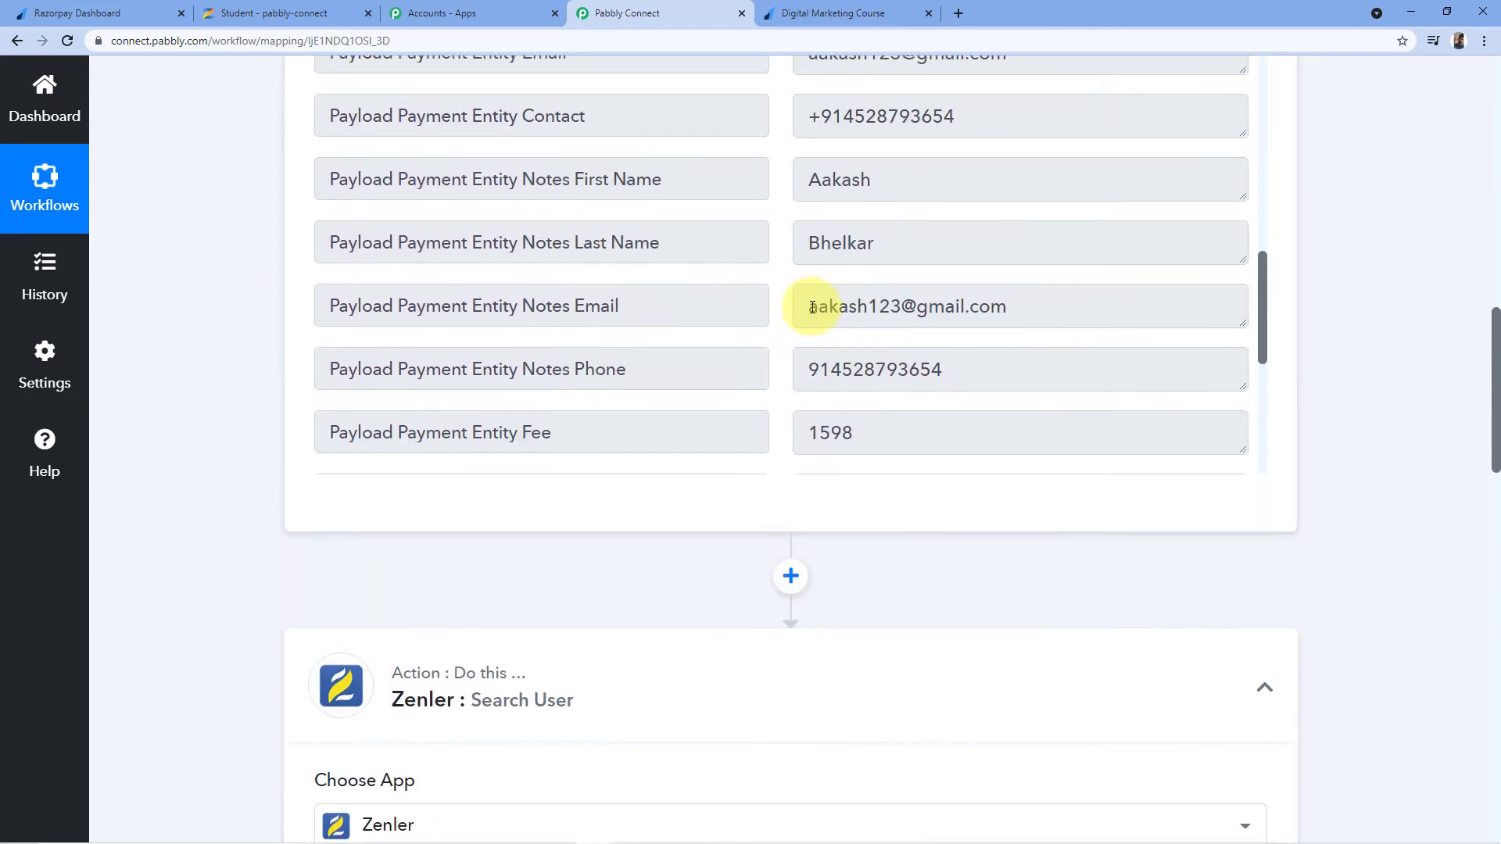
left_click_drag(807, 305, 1009, 306)
left_click(1142, 404)
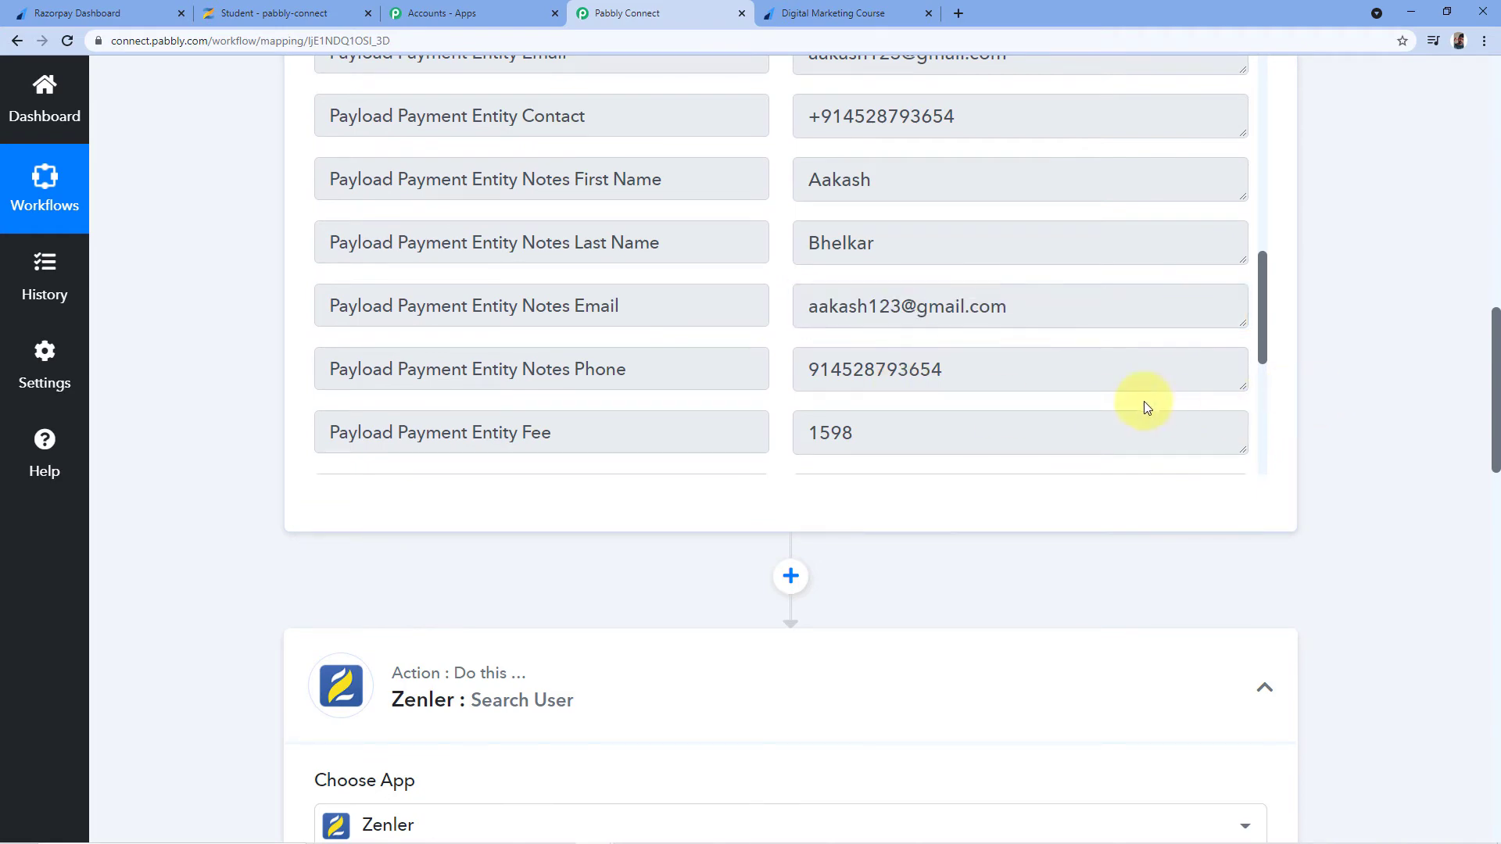
Scroll down to the bottom of the workflow and back up
scroll(814, 438, "down", 10)
scroll(711, 509, "down", 7)
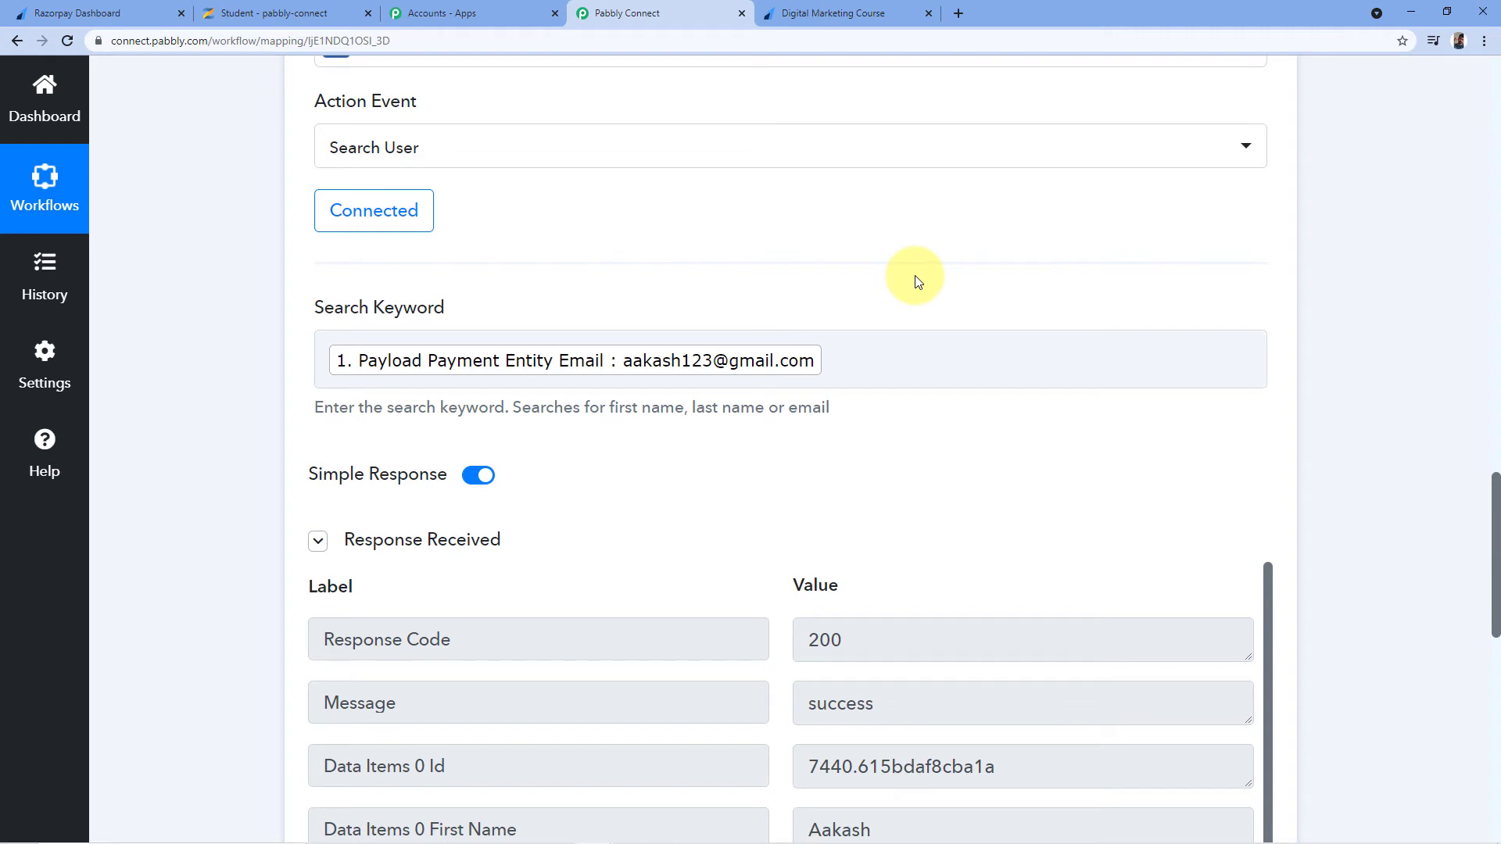
scroll(915, 275, "down", 2)
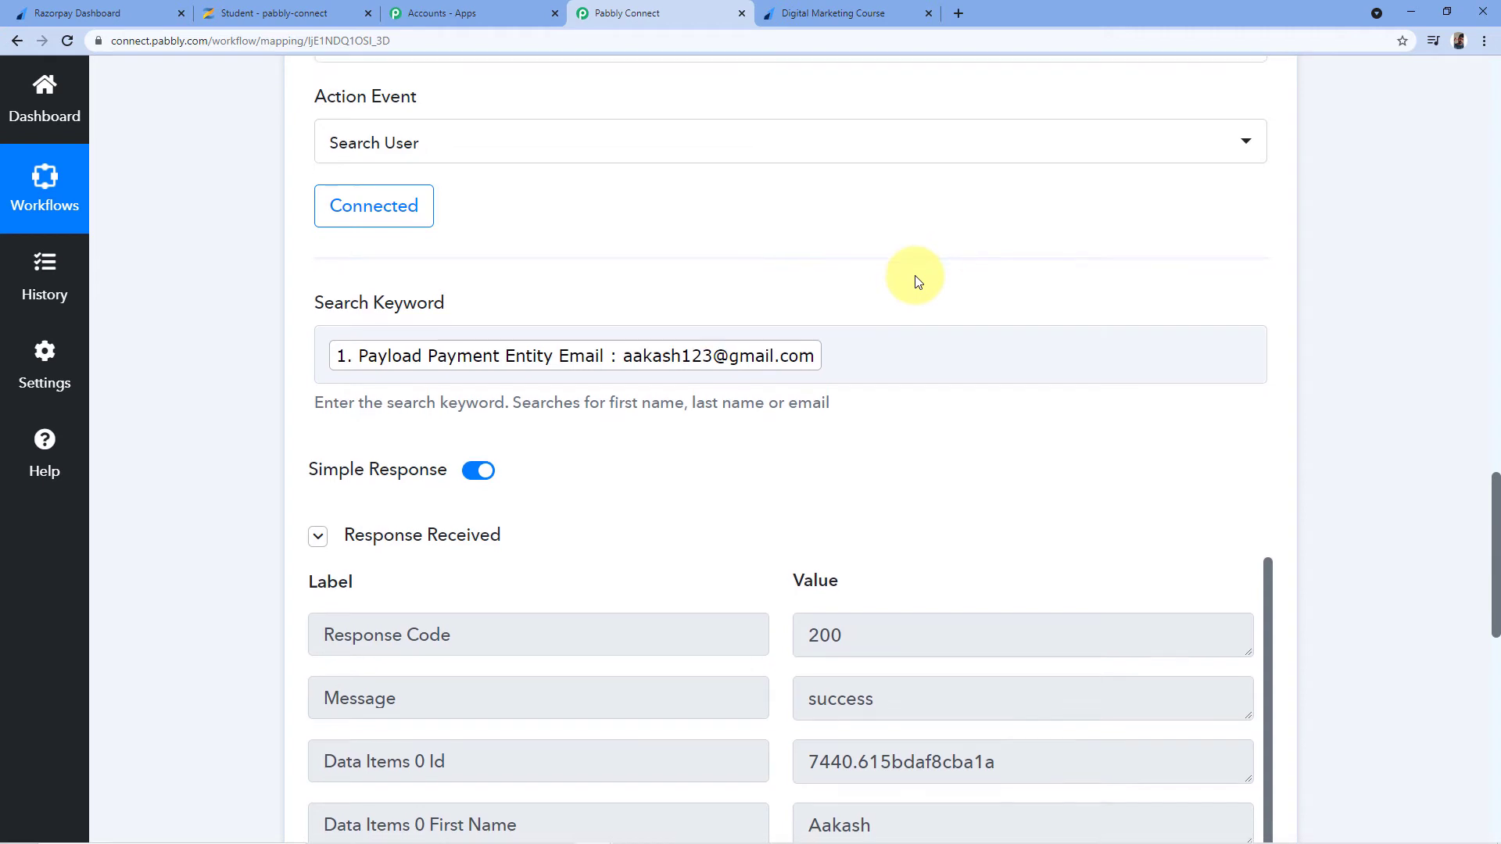
scroll(641, 272, "down", 2)
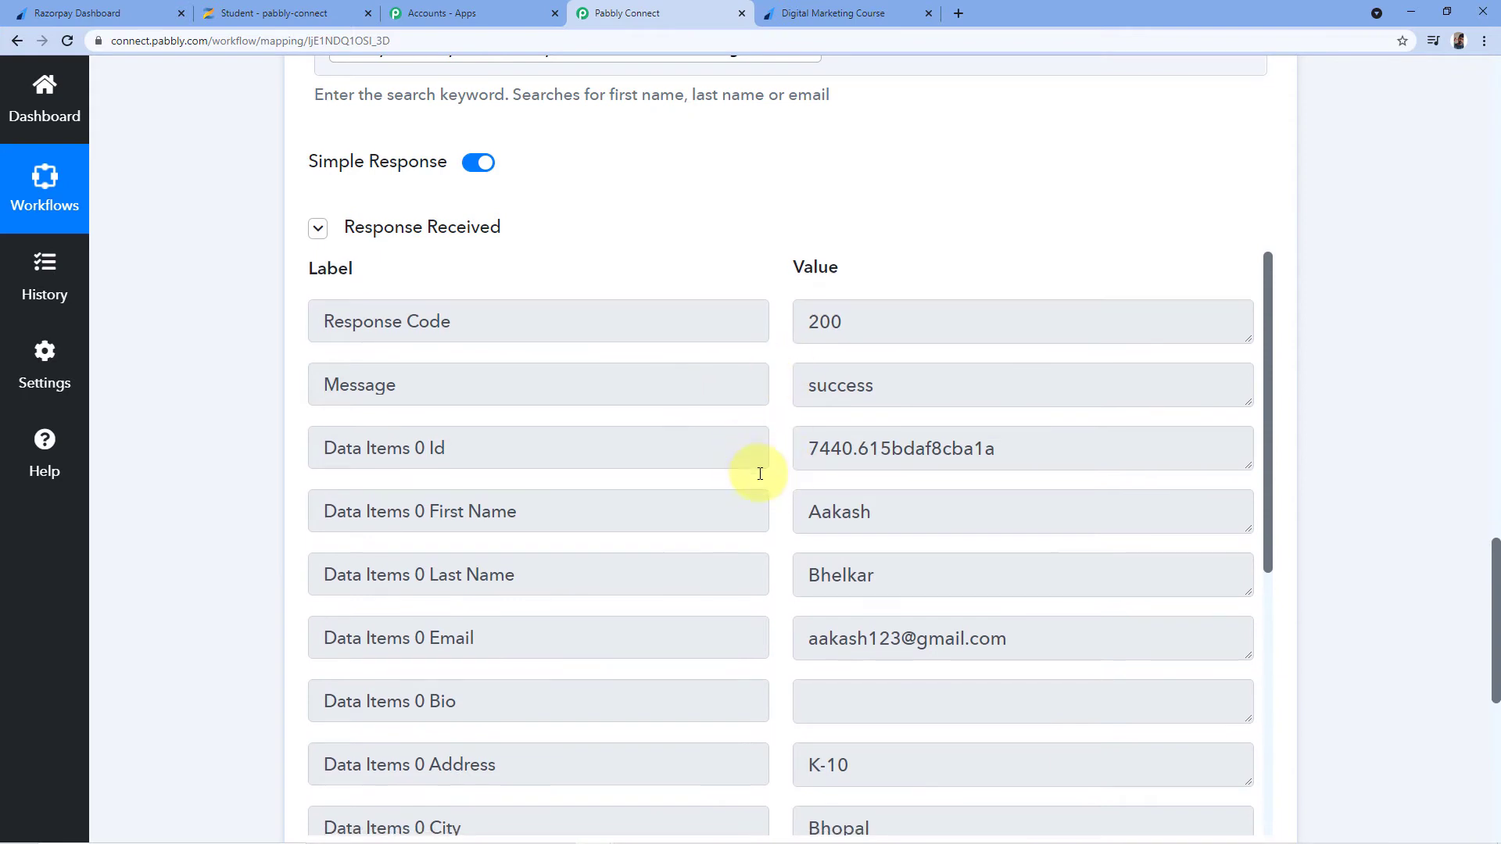
scroll(770, 445, "down", 3)
scroll(761, 405, "down", 2)
scroll(1150, 141, "down", 2)
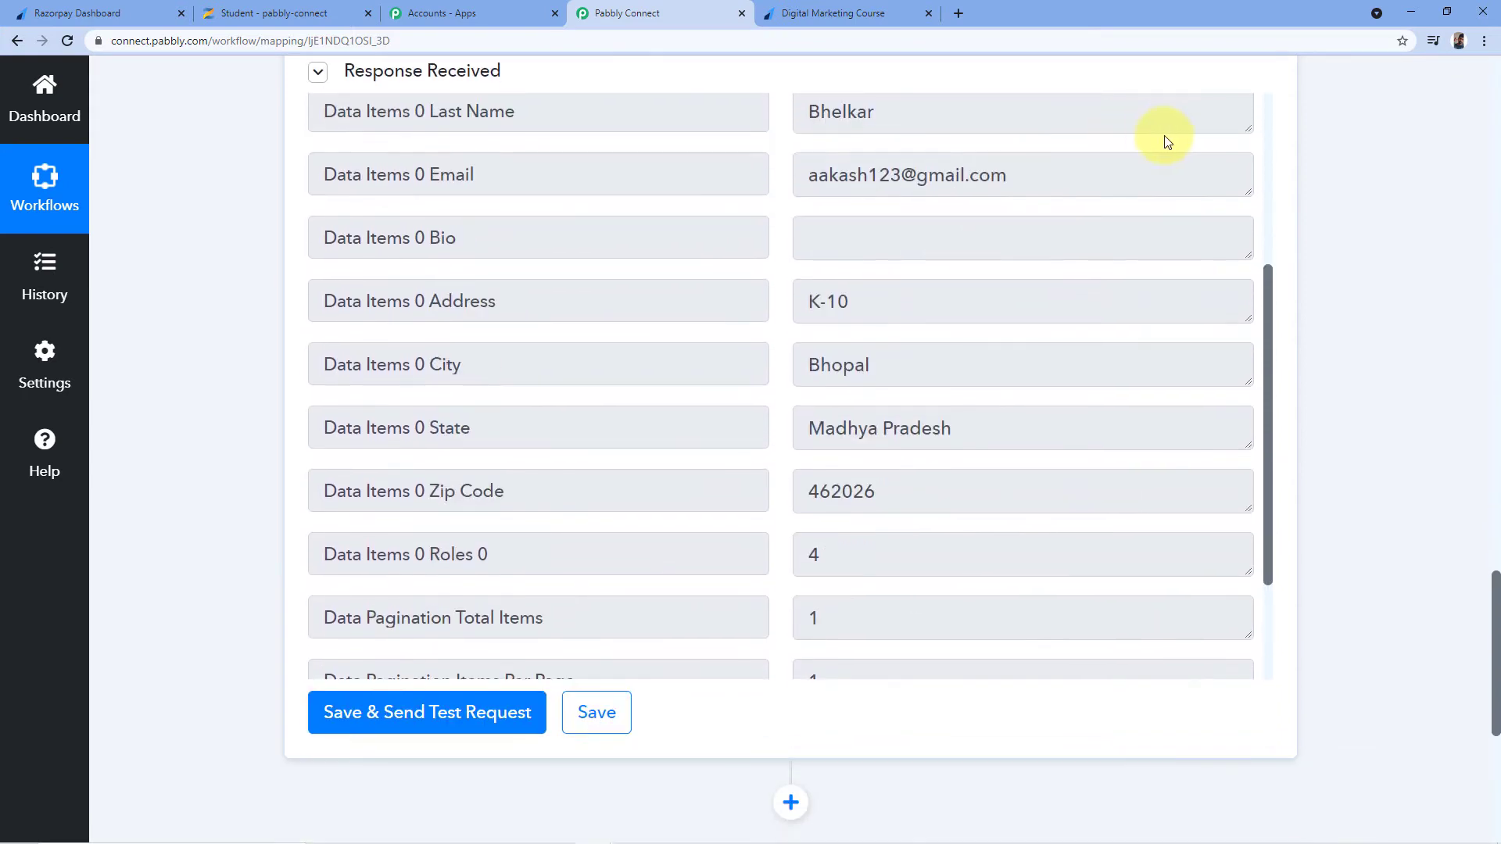
scroll(1220, 172, "down", 3)
scroll(1288, 221, "down", 4)
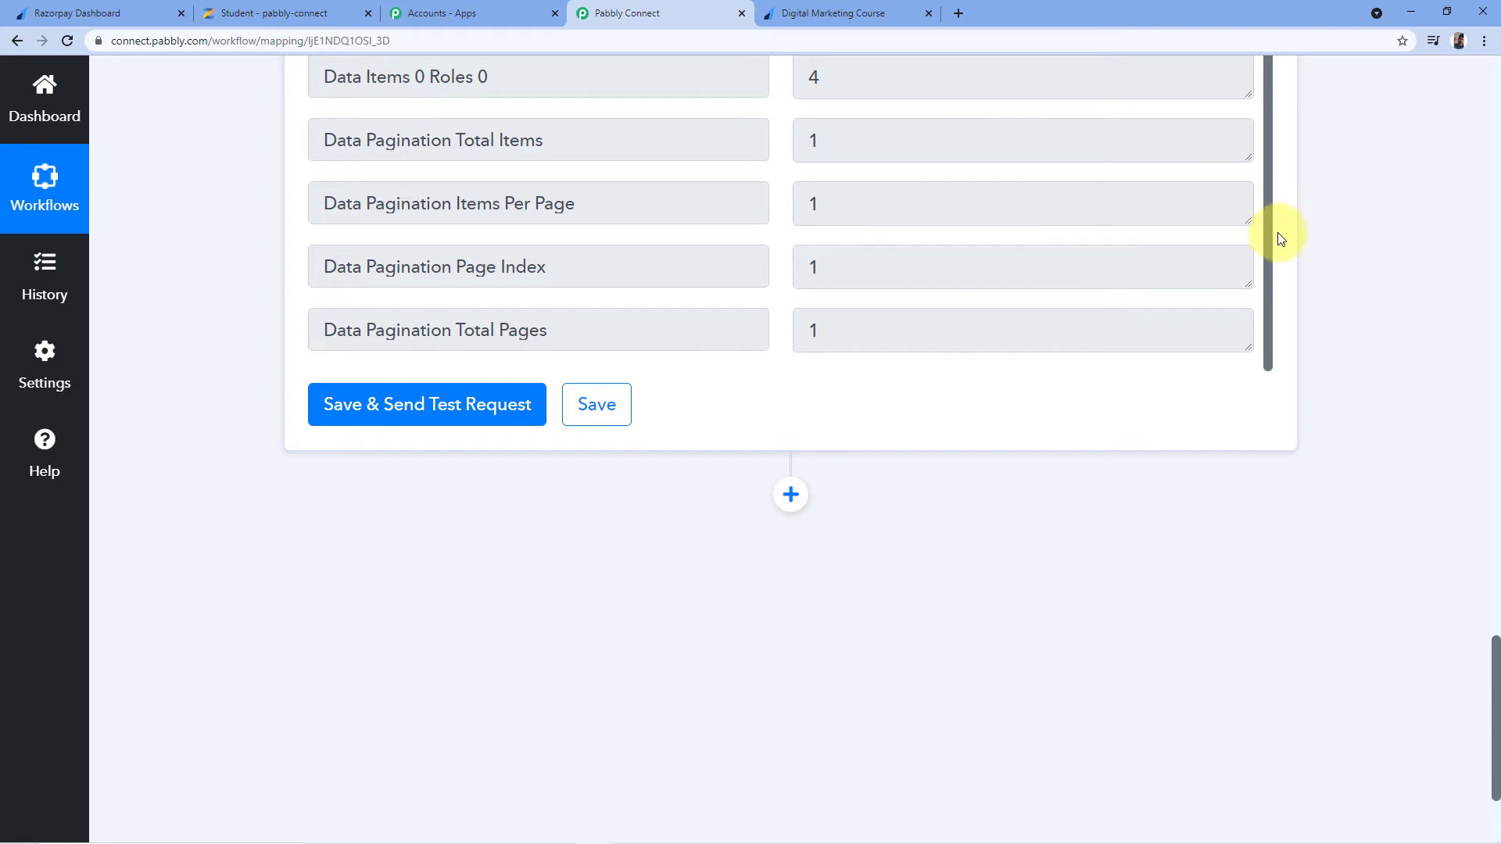
scroll(1286, 234, "up", 6)
scroll(939, 562, "up", 5)
scroll(939, 562, "up", 2)
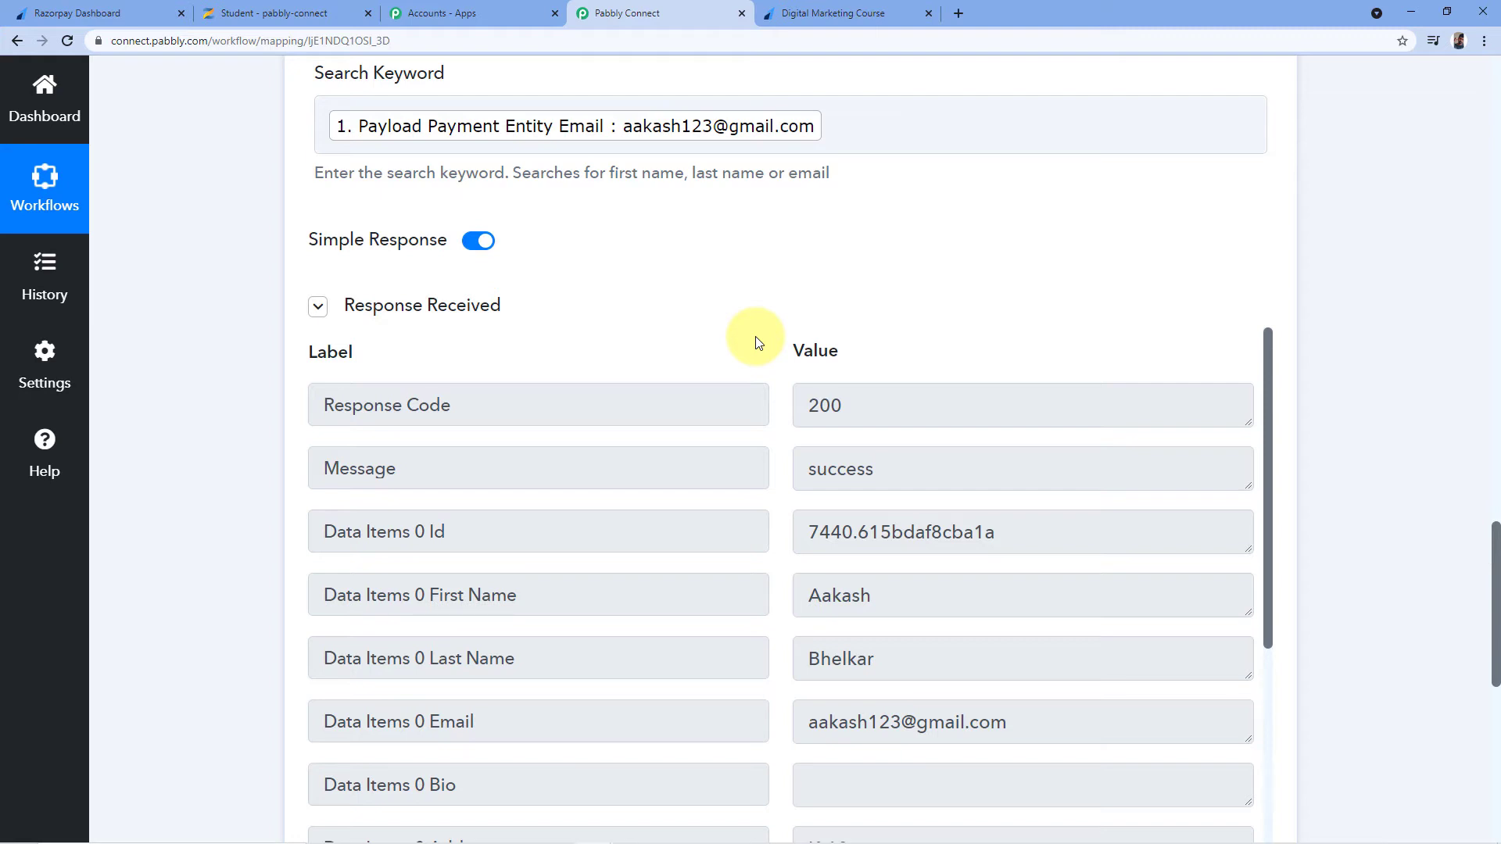
scroll(756, 342, "up", 1)
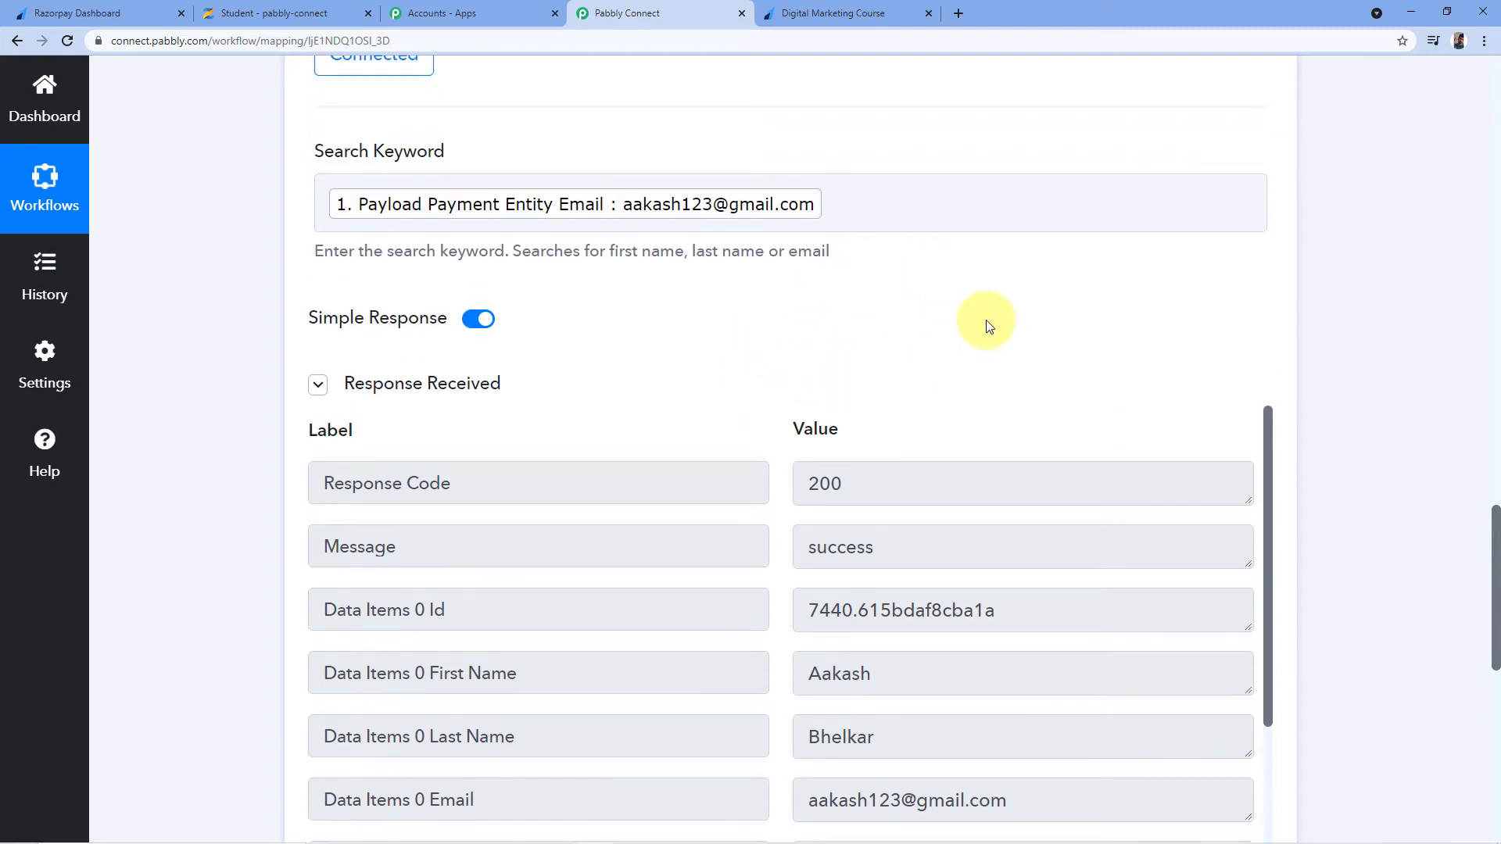
scroll(1226, 313, "down", 10)
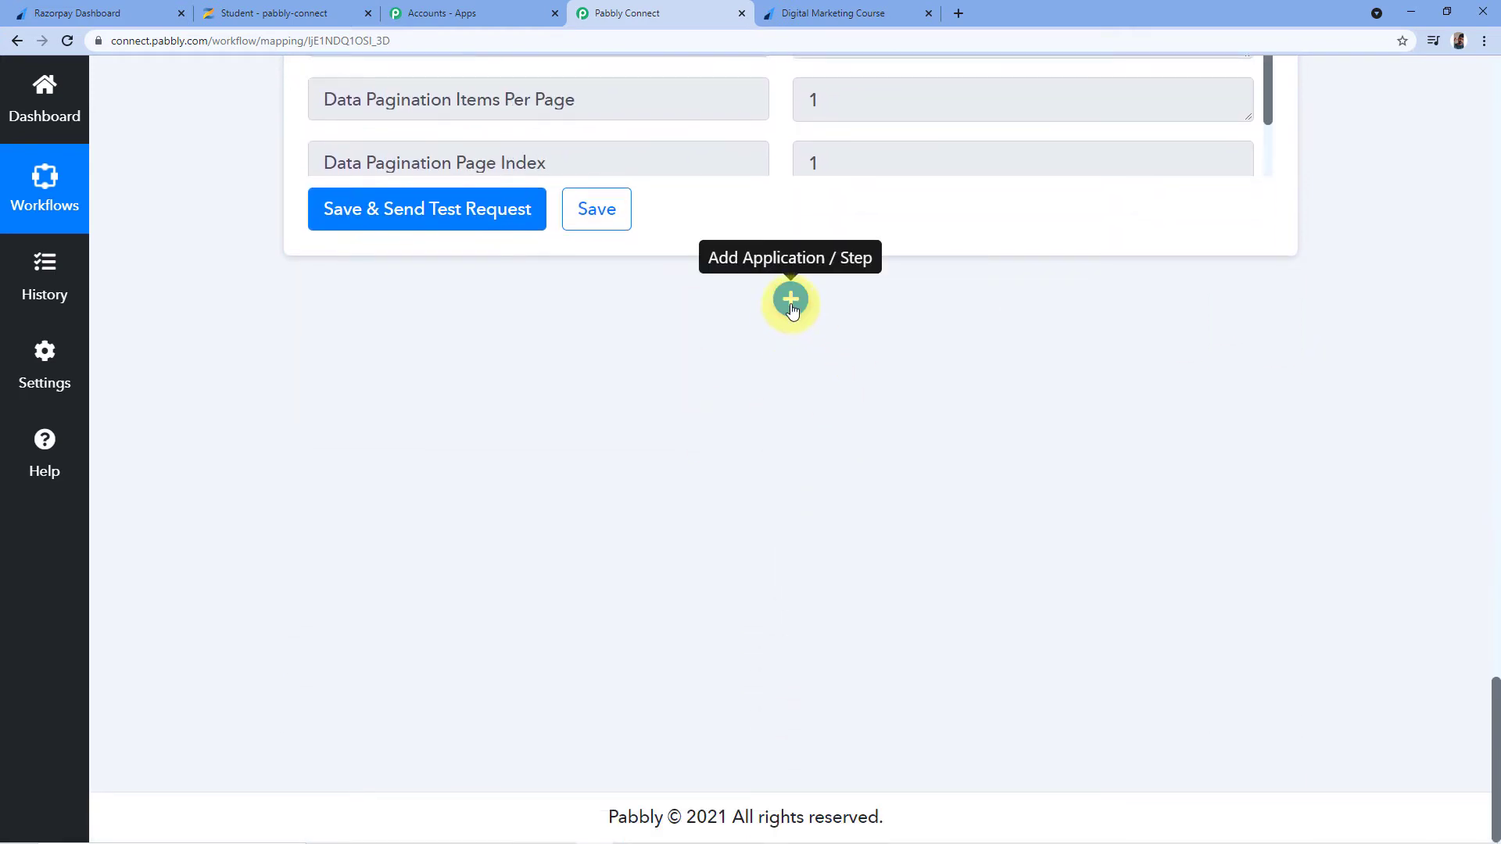
Insert a Router by Pabbly step below the Zenler user search, creating Route 1 and Route 2
left_click(791, 302)
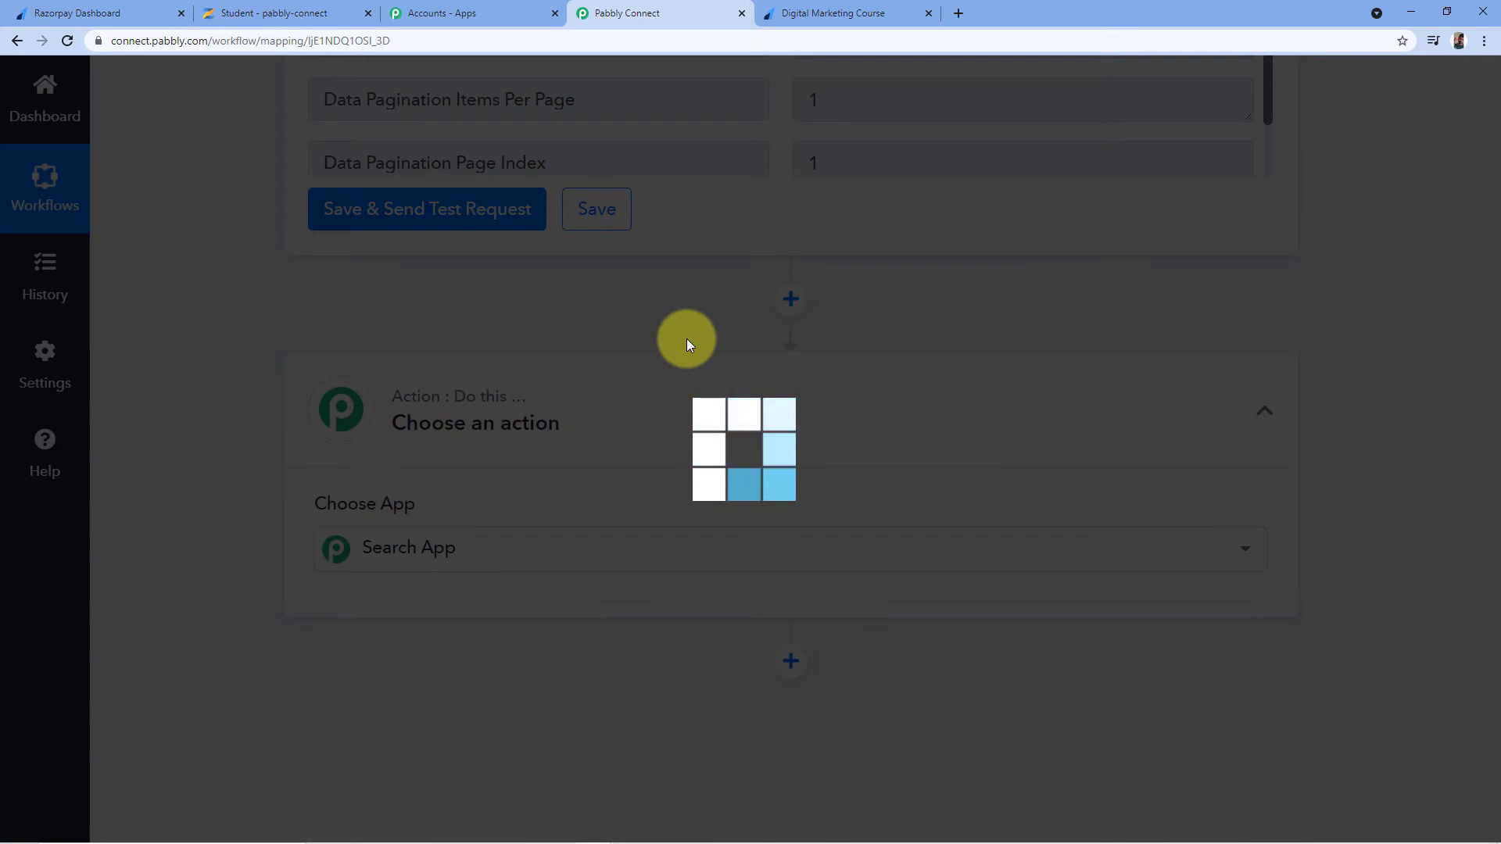
scroll(691, 351, "down", 2)
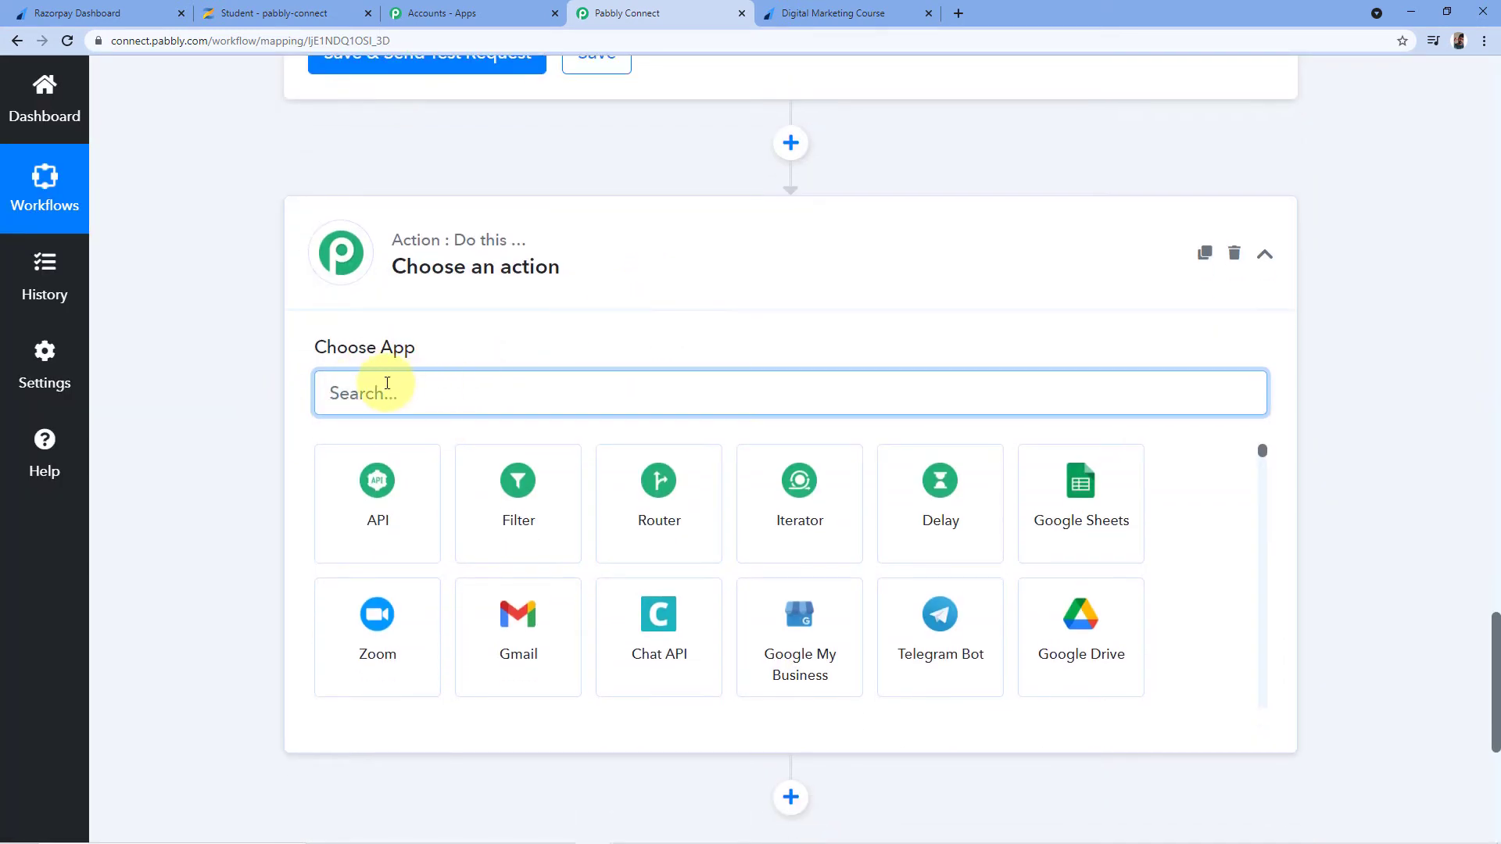
type("Router")
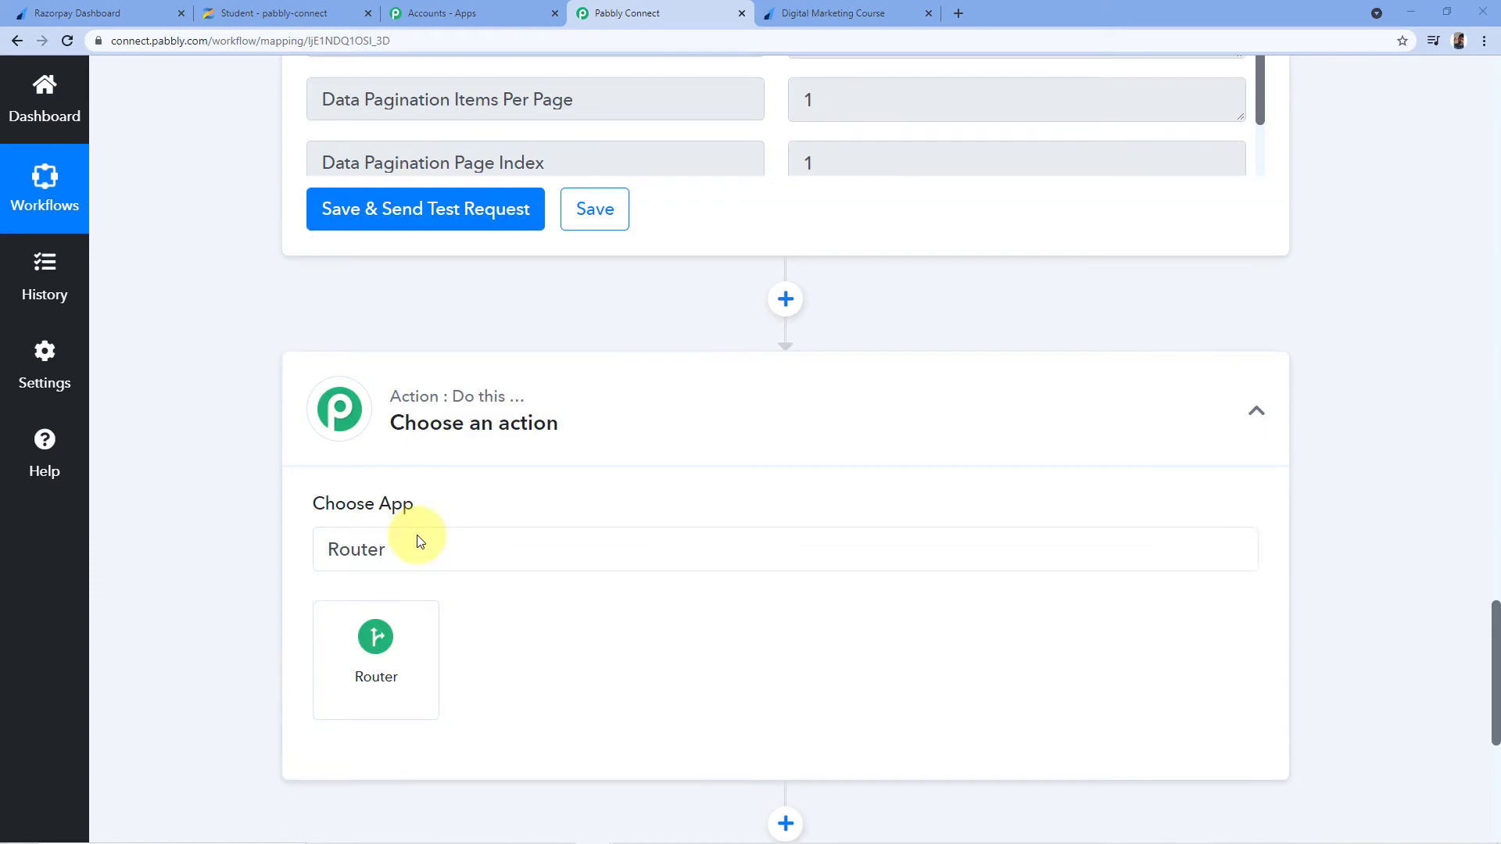
left_click(375, 635)
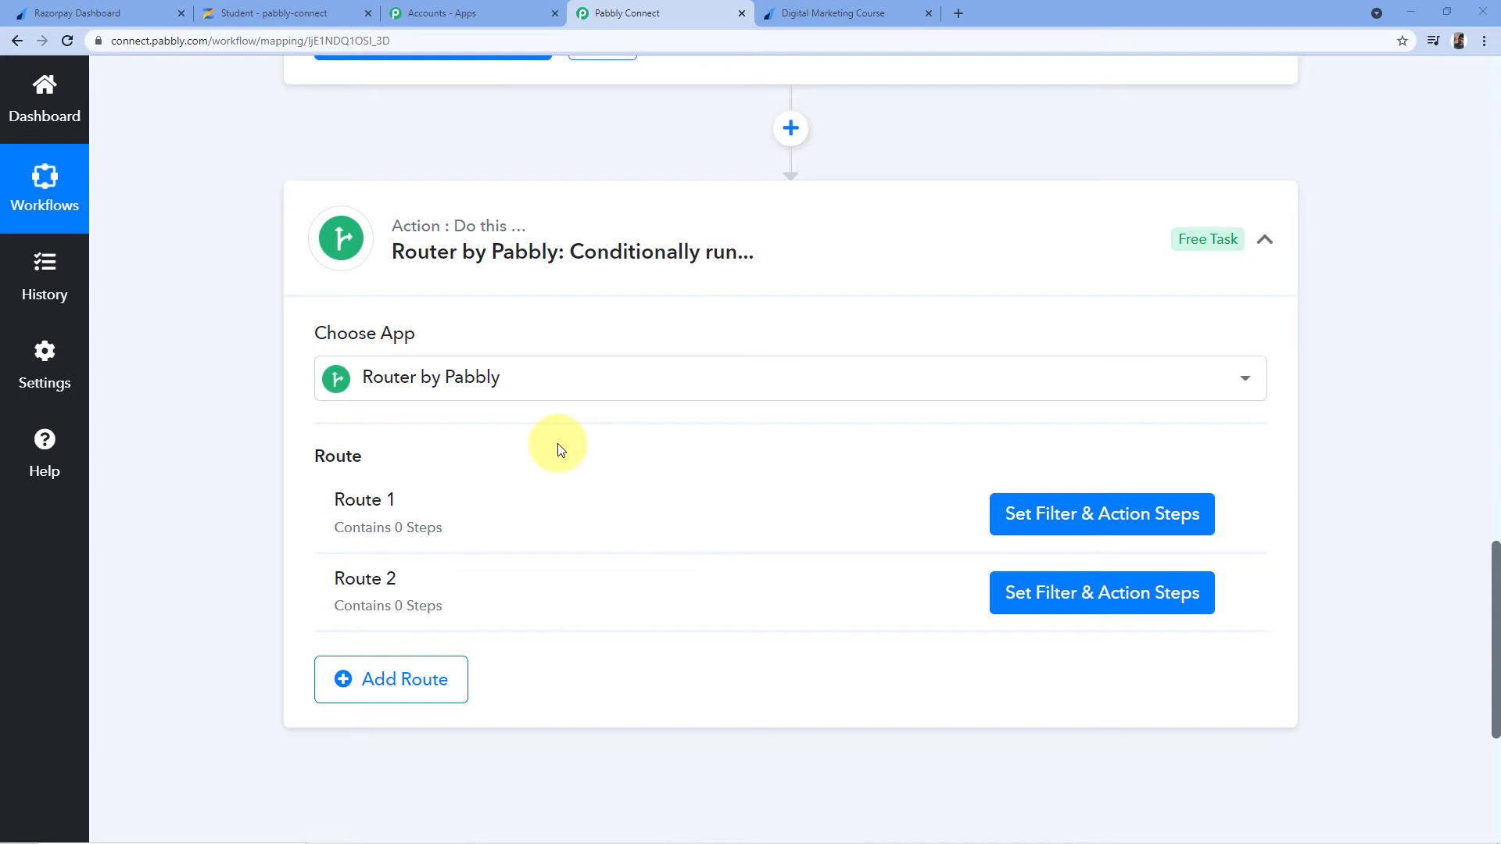
scroll(558, 447, "up", 1)
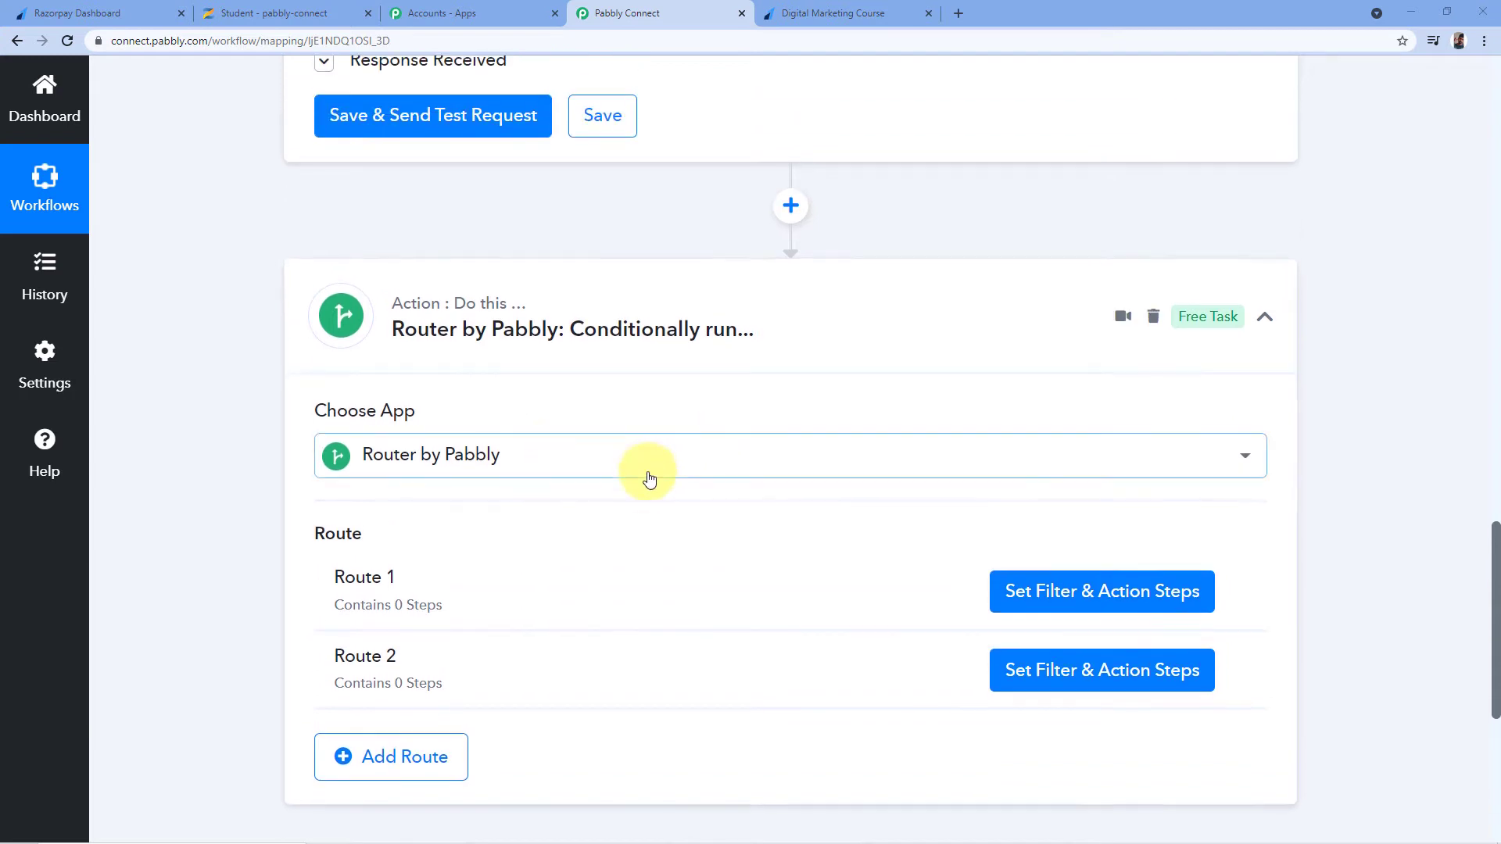
scroll(646, 476, "down", 1)
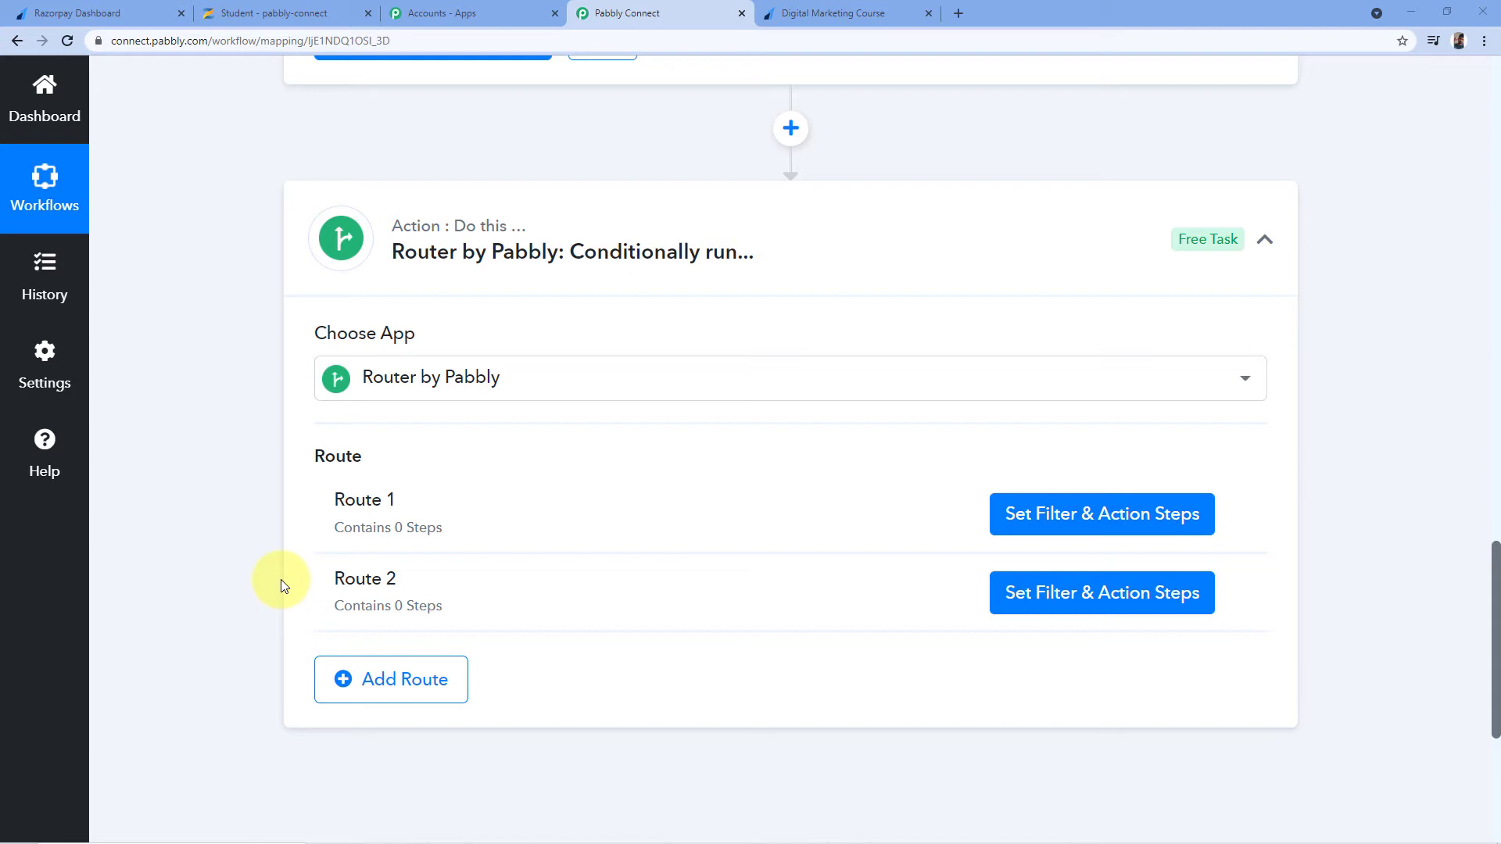
scroll(280, 580, "down", 1)
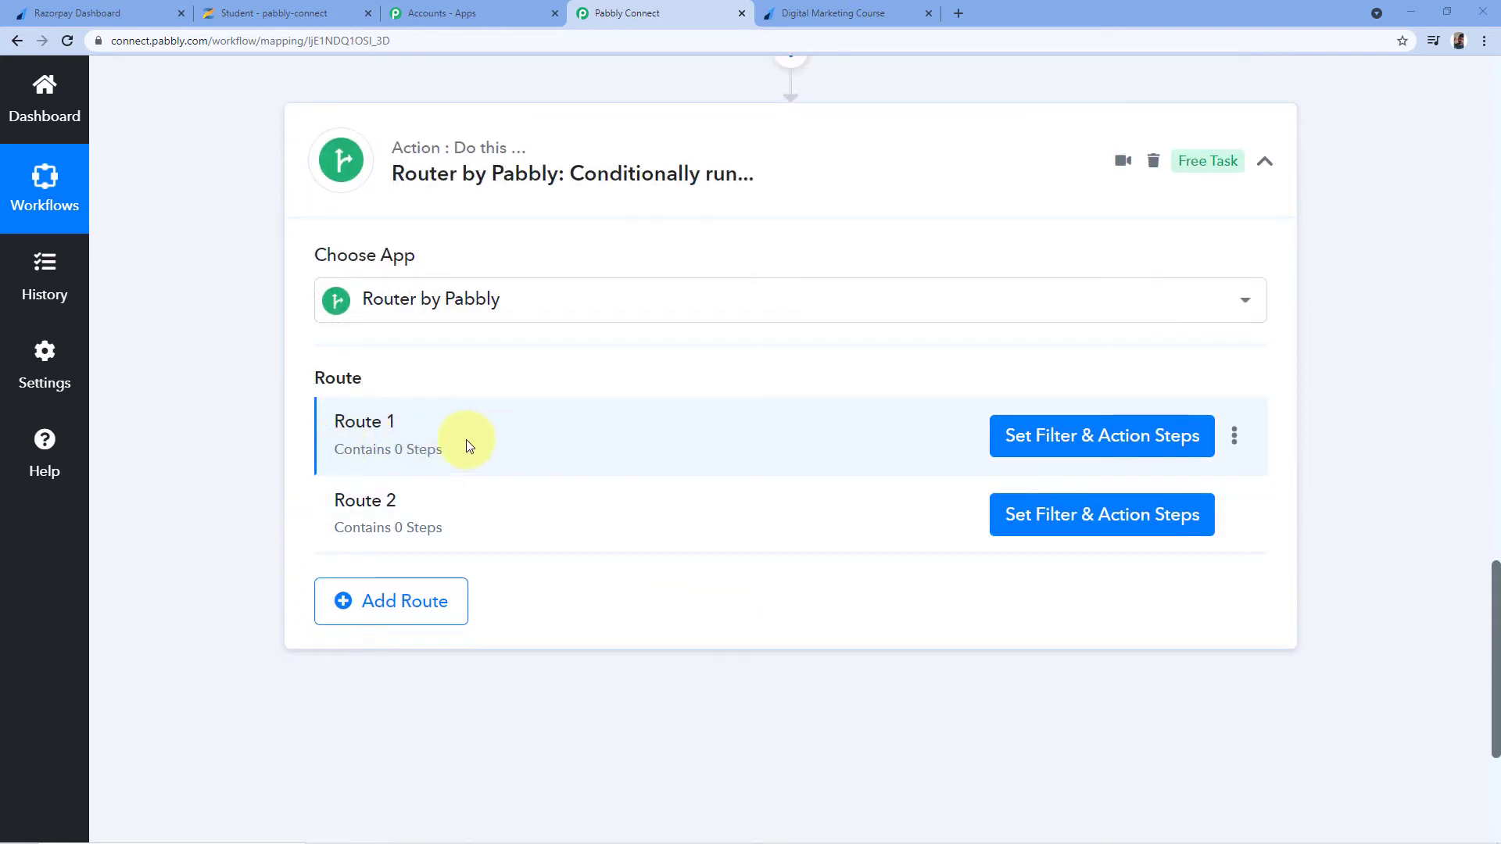
left_click(1101, 436)
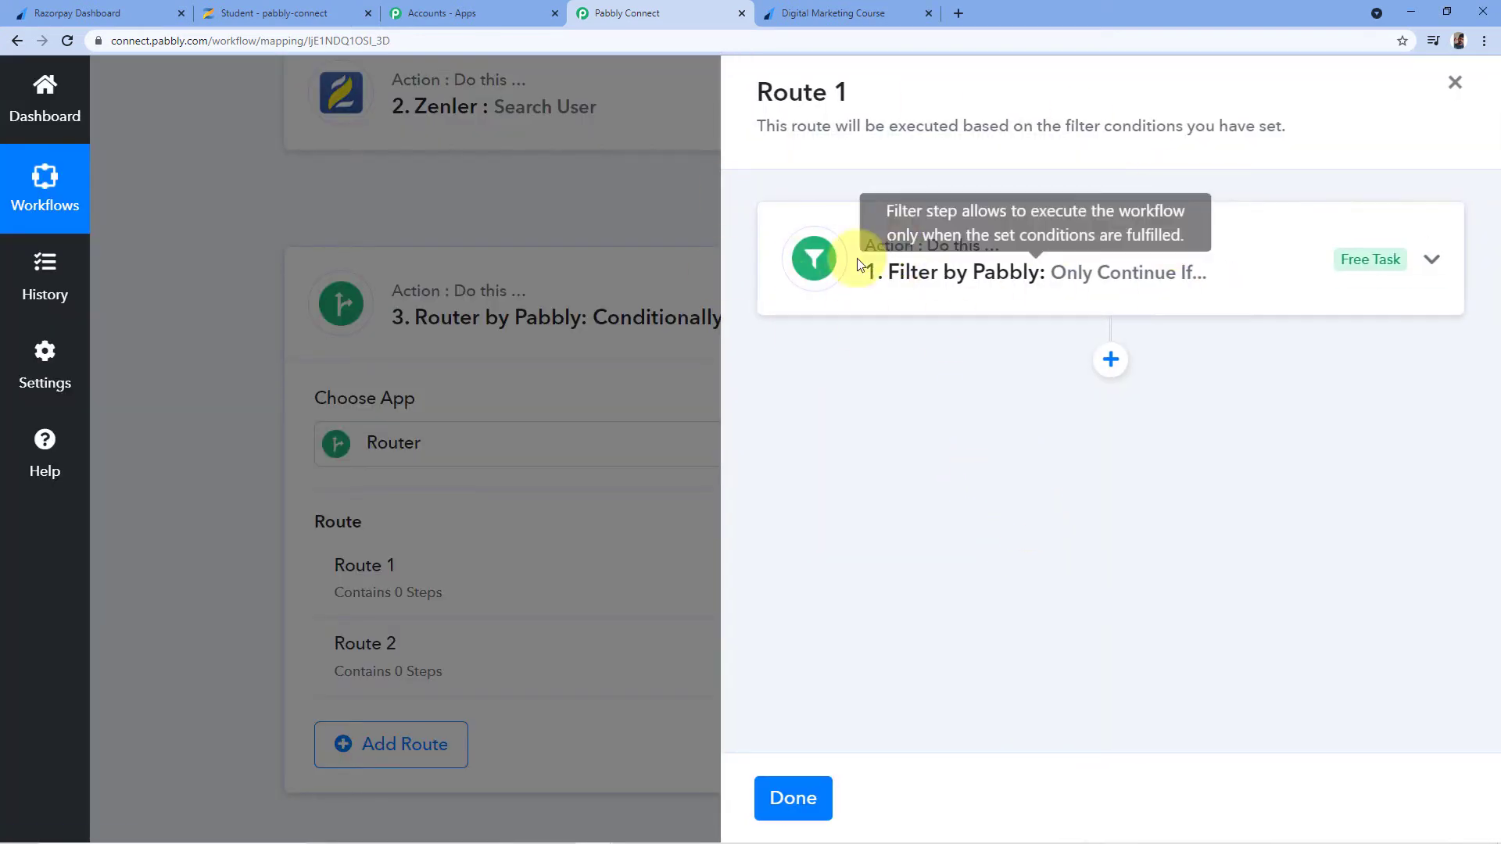
left_click(967, 276)
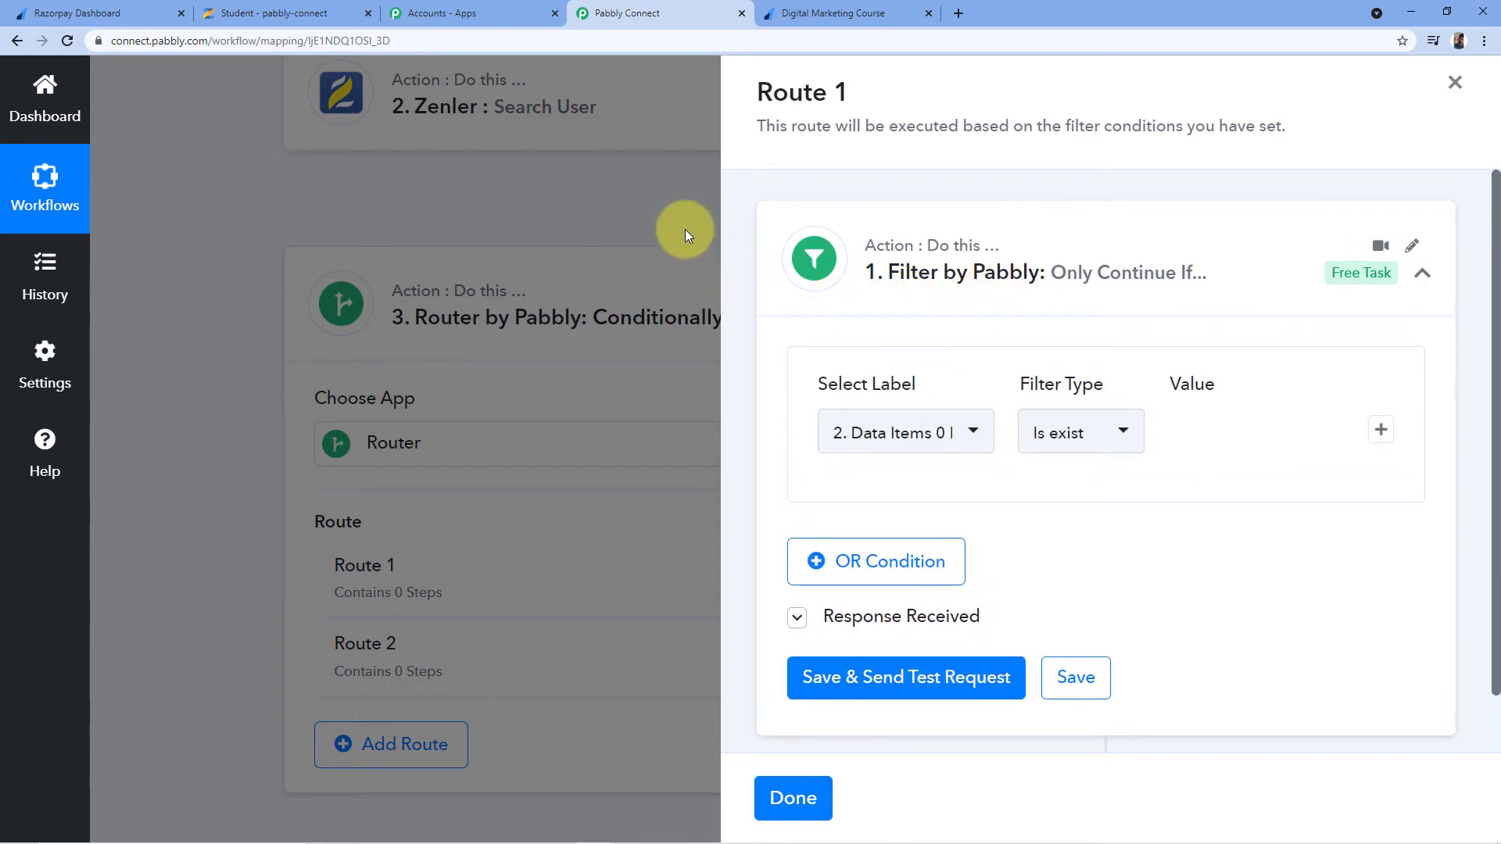
left_click(794, 797)
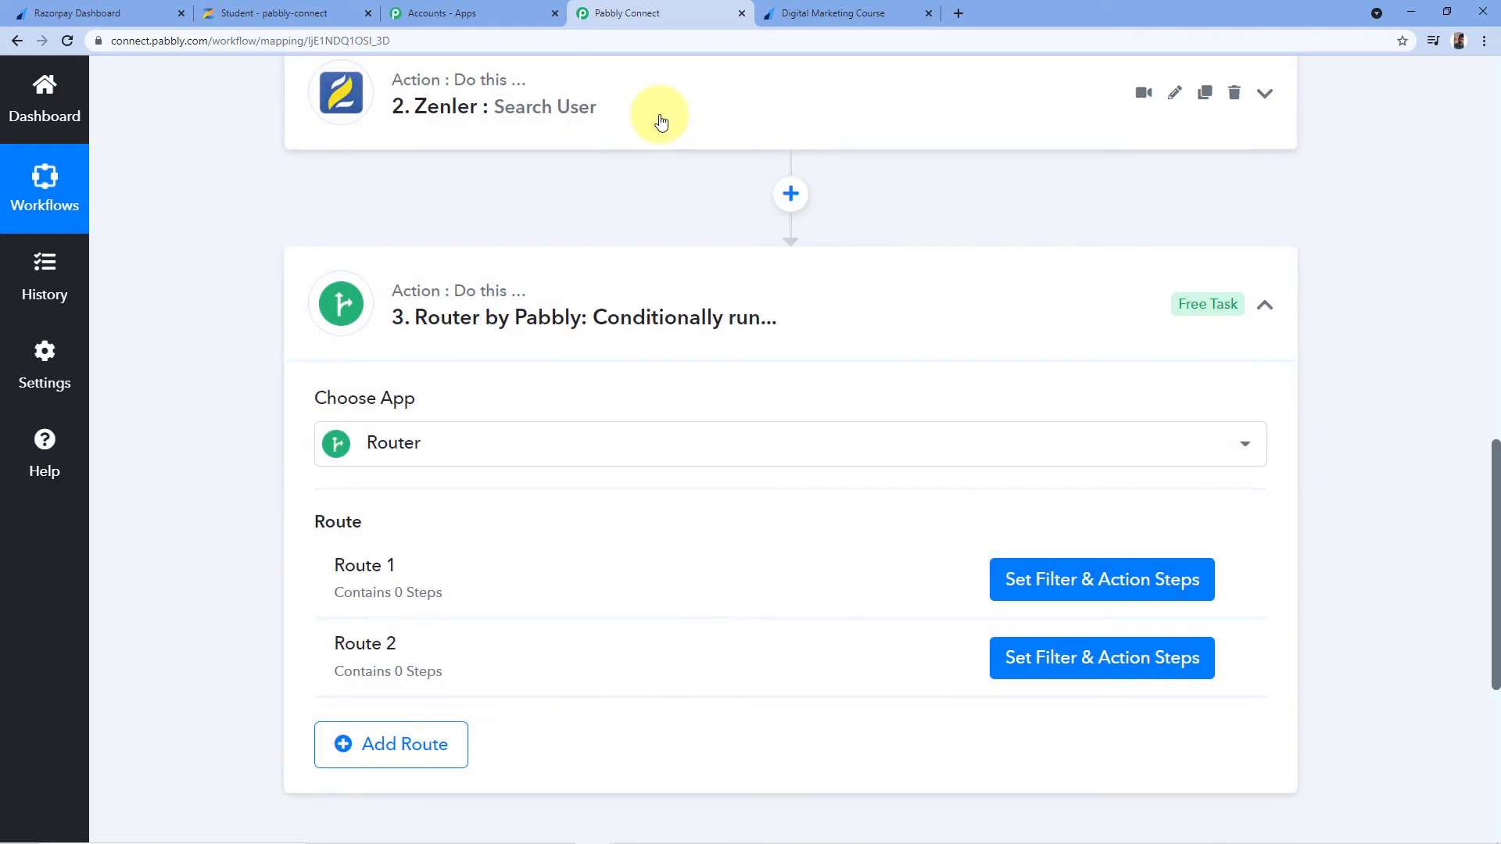
left_click(661, 121)
Expand the Zenler Search User's Response Received and select the Data Items 0 Id value
scroll(587, 185, "down", 4)
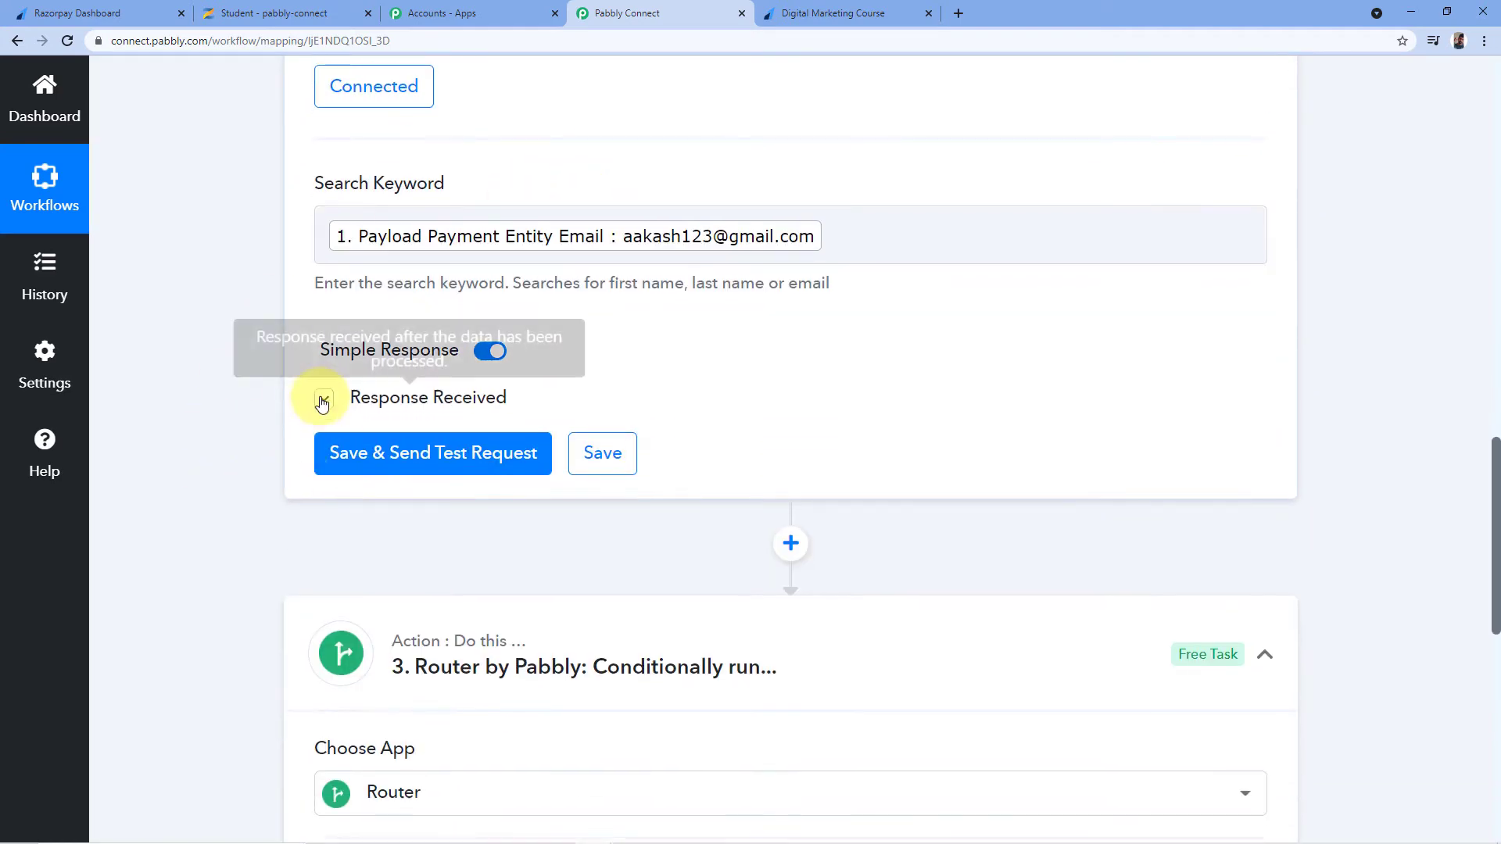
left_click(323, 402)
scroll(273, 450, "down", 2)
left_click(483, 467)
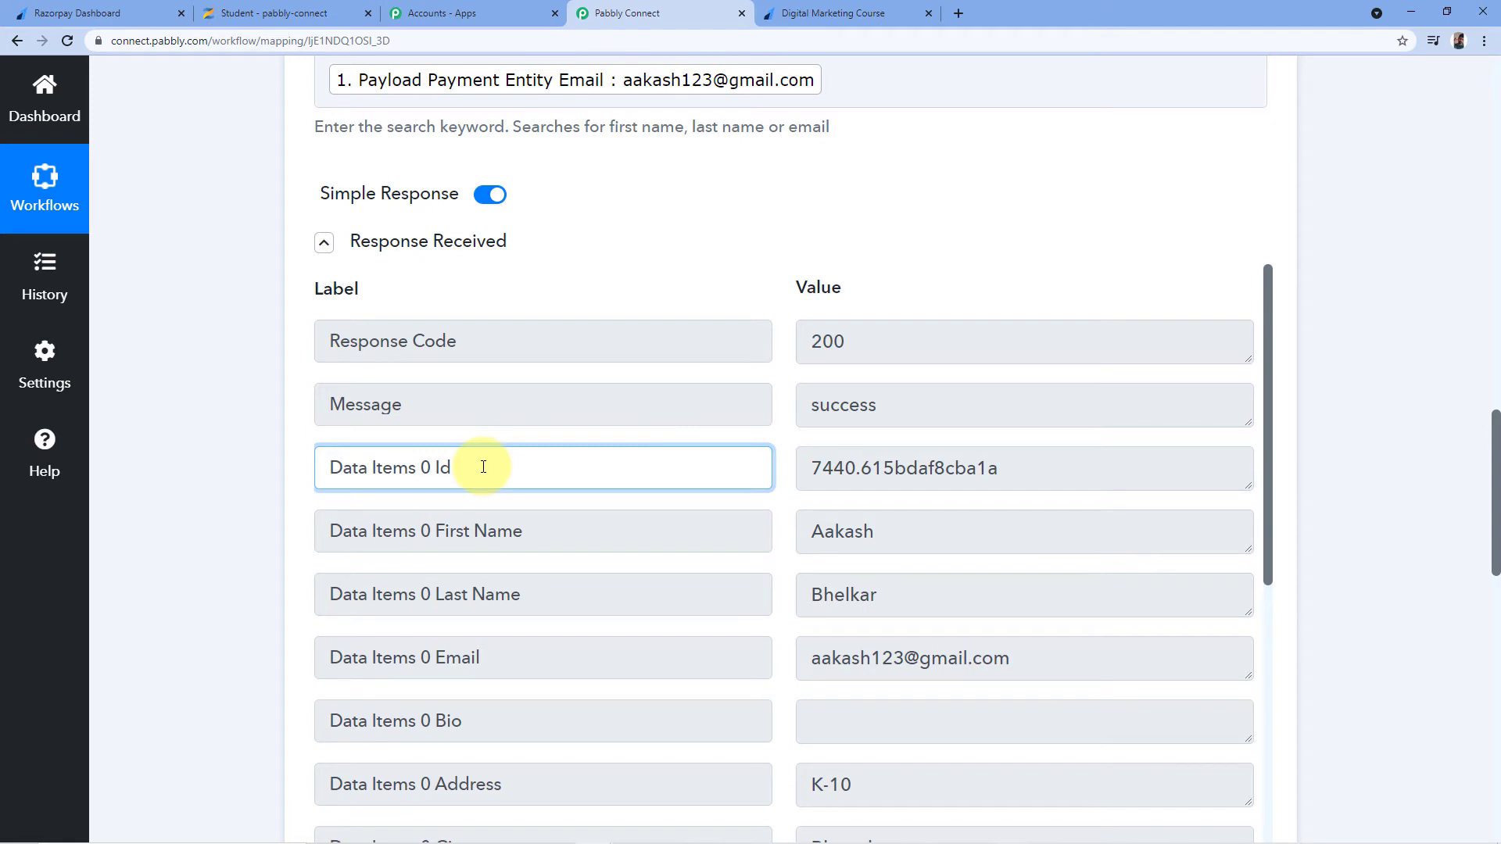
left_click_drag(1016, 469, 715, 466)
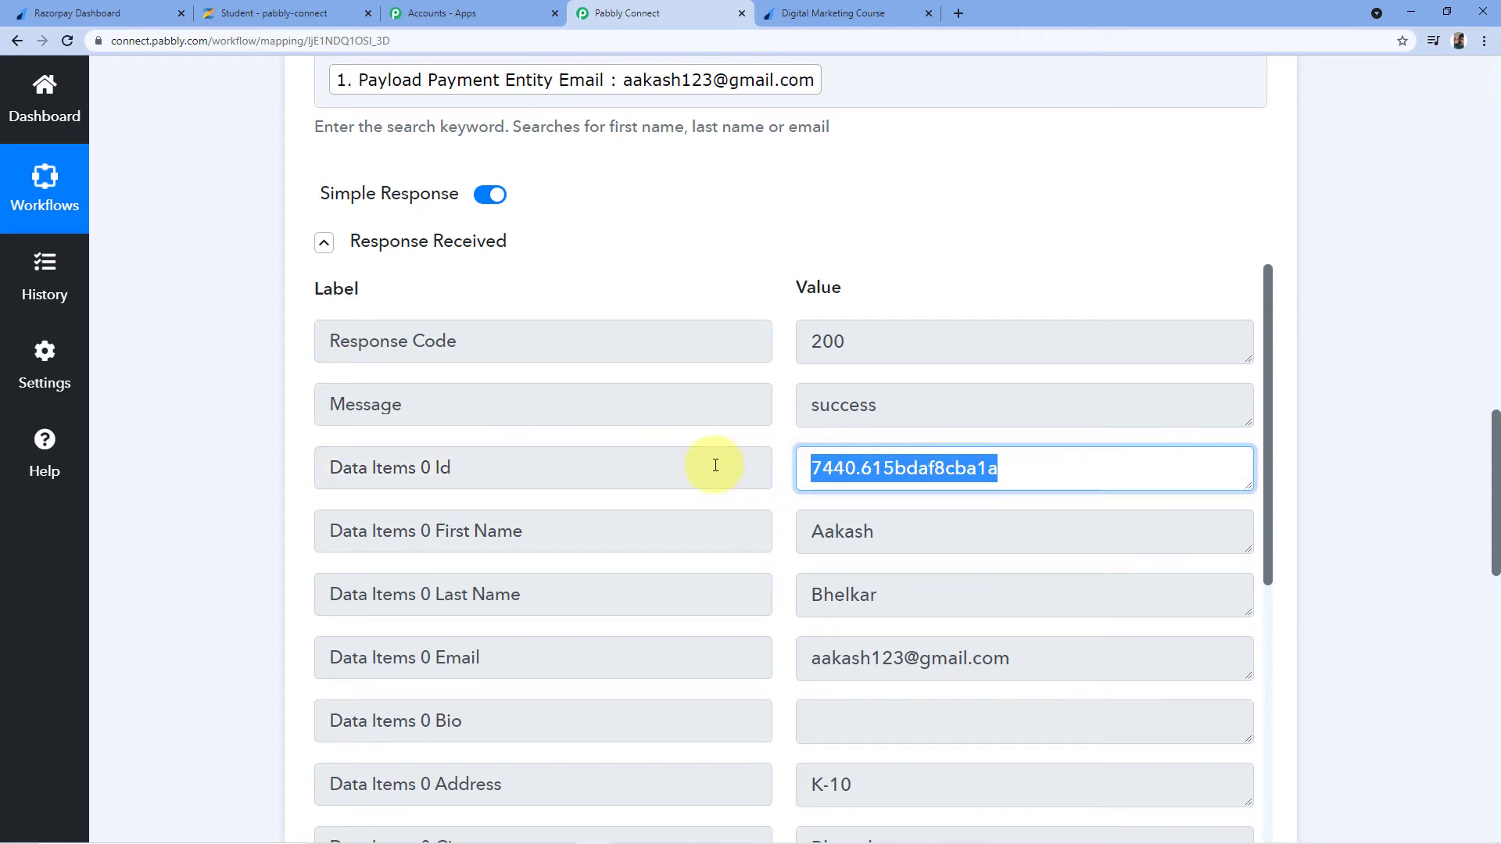
left_click(993, 464)
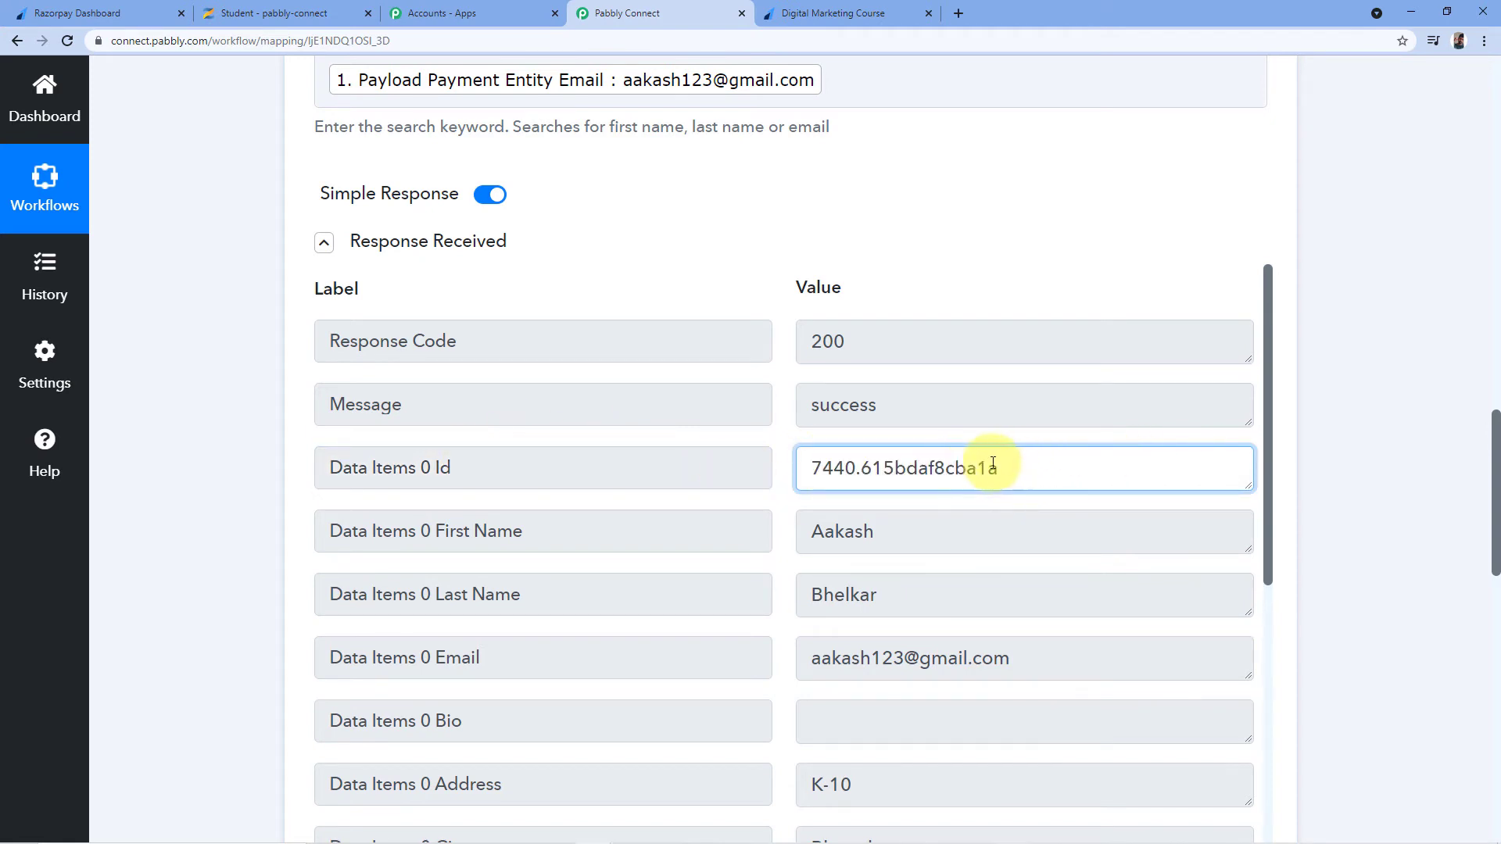
scroll(596, 168, "up", 4)
scroll(483, 251, "down", 4)
left_click_drag(1059, 466, 764, 445)
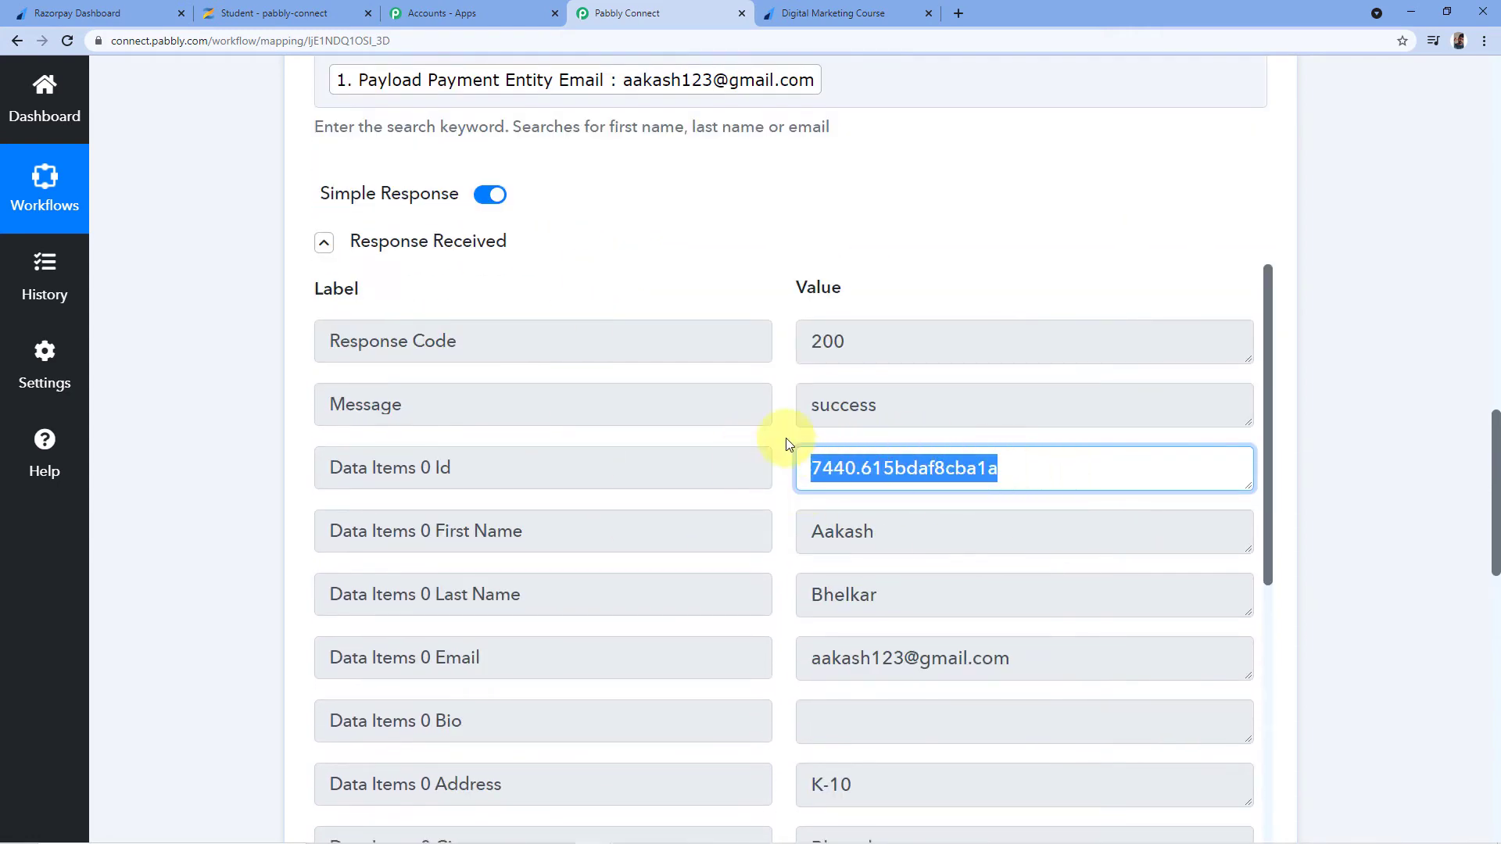
left_click(786, 444)
Highlight the Data Items 0 Id label, then scroll down to the Router step
scroll(780, 429, "down", 2)
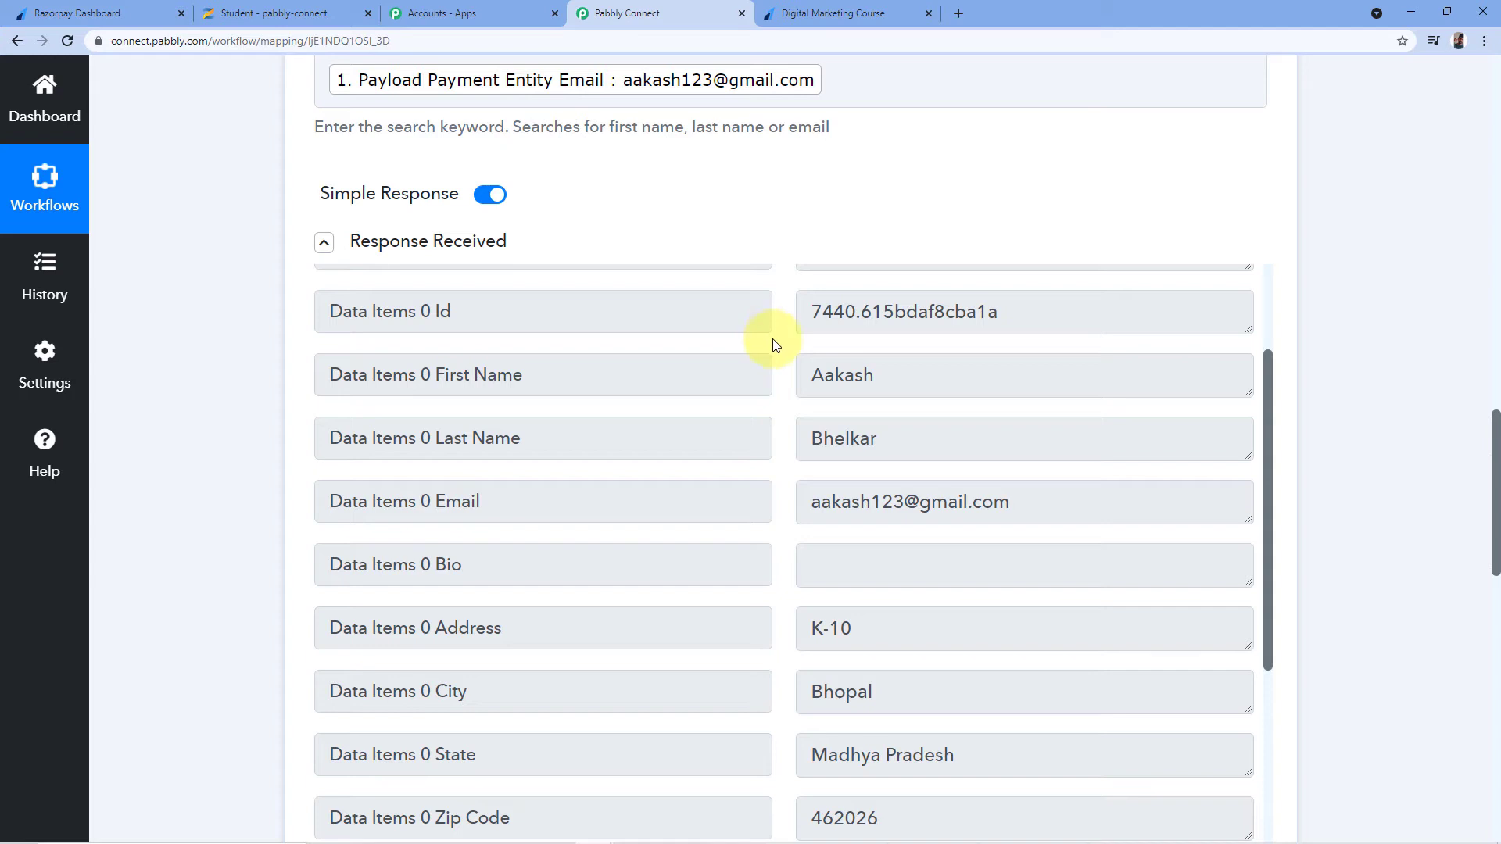
scroll(774, 345, "down", 1)
scroll(815, 294, "up", 2)
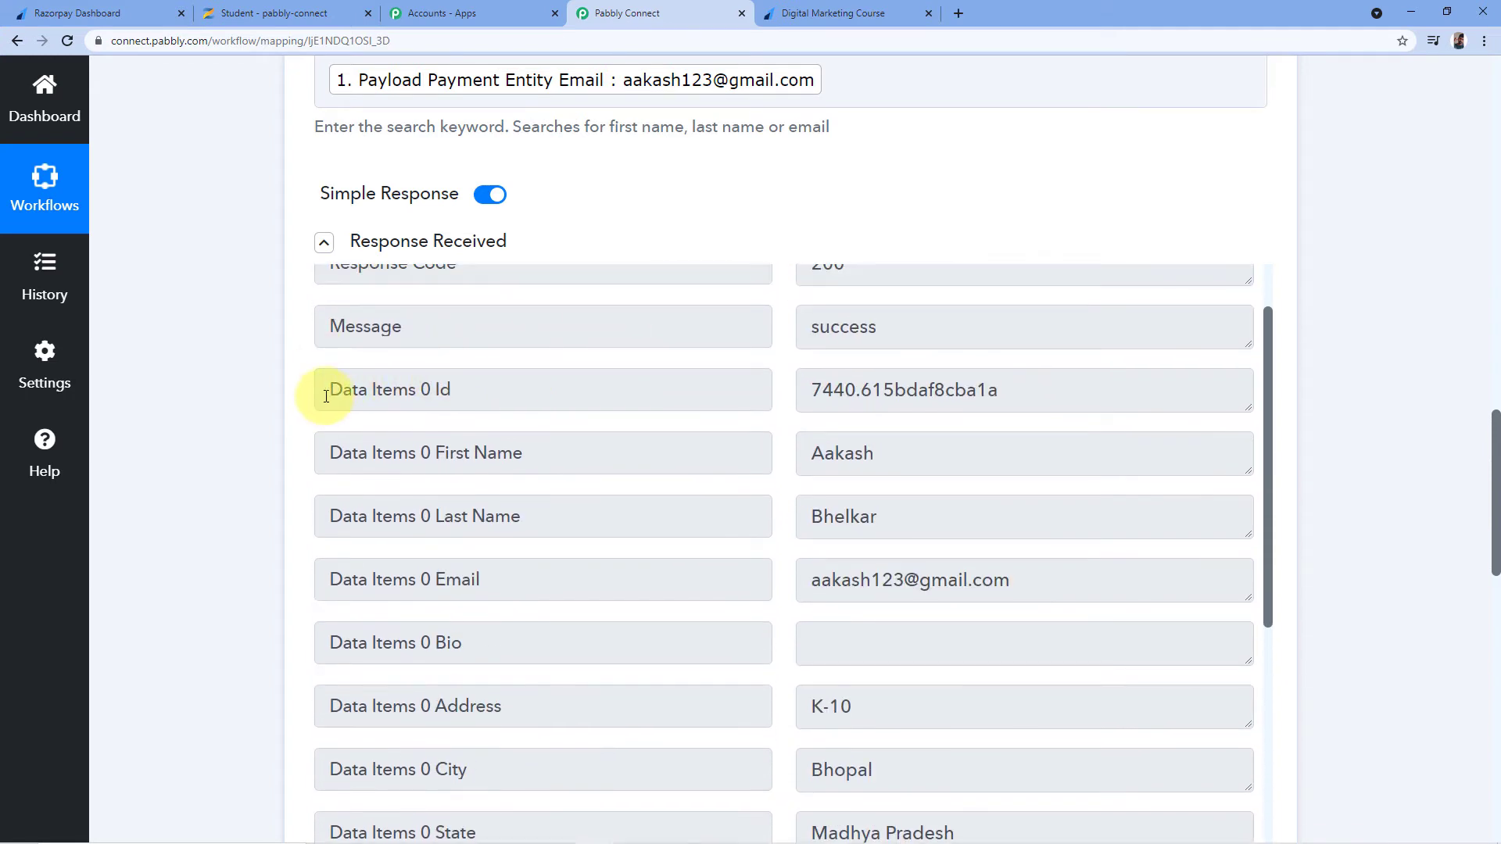
left_click_drag(326, 396, 480, 392)
left_click(493, 393)
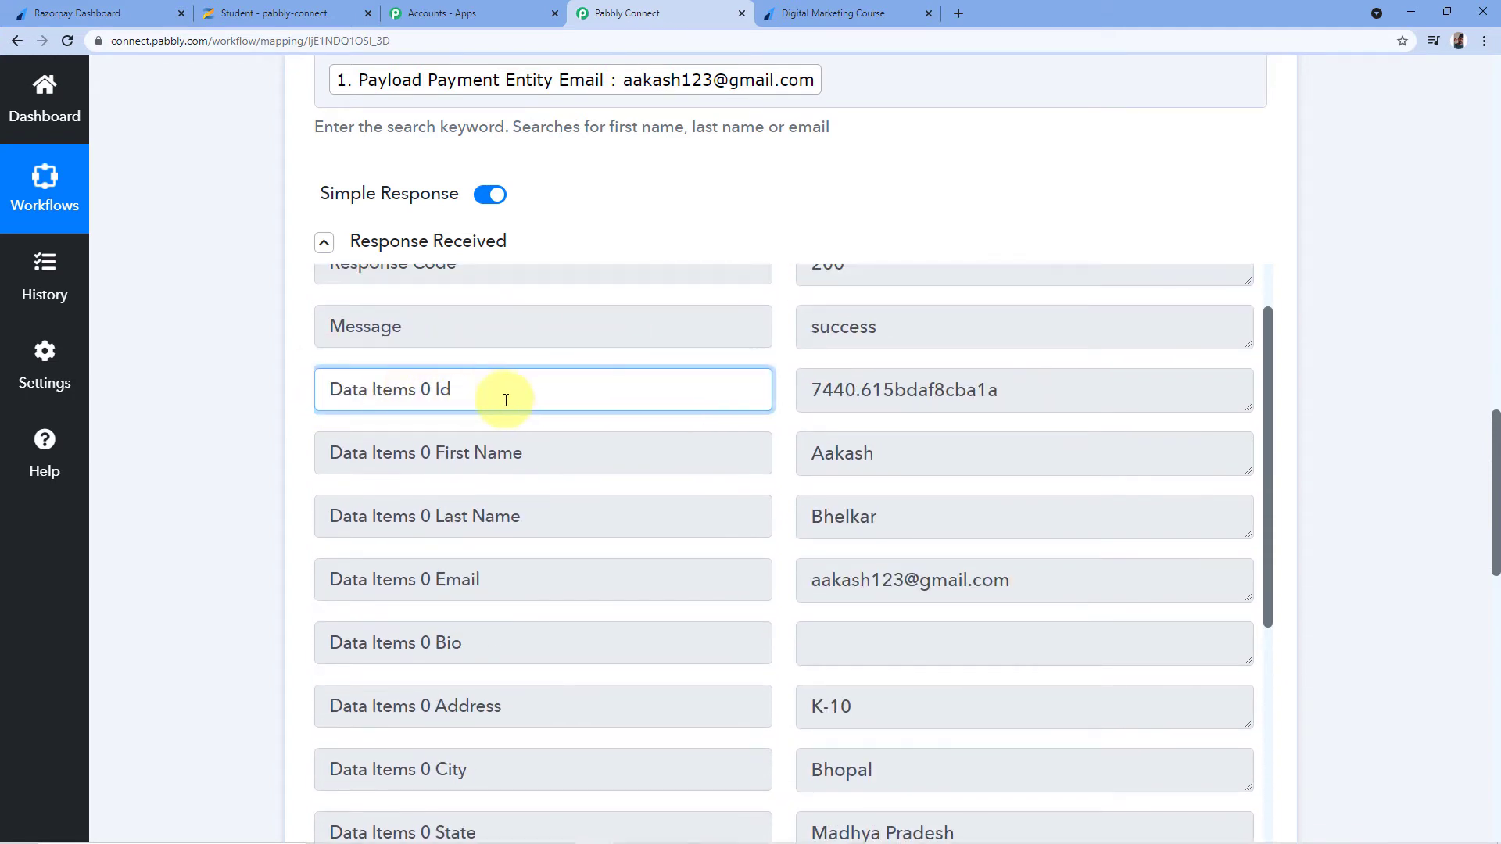
scroll(803, 536, "up", 2)
scroll(1314, 304, "down", 7)
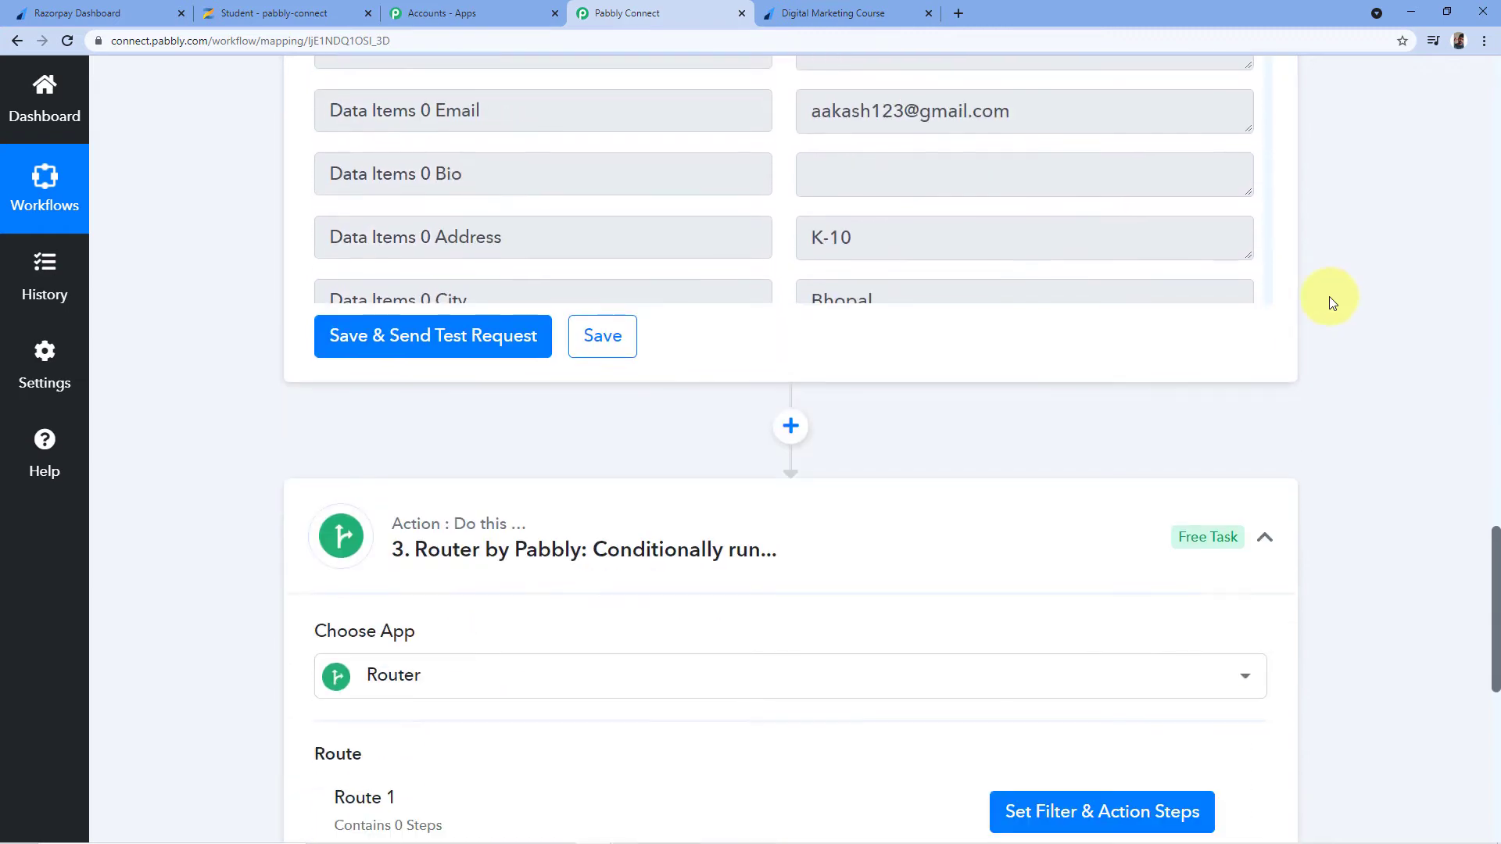
scroll(1290, 321, "down", 4)
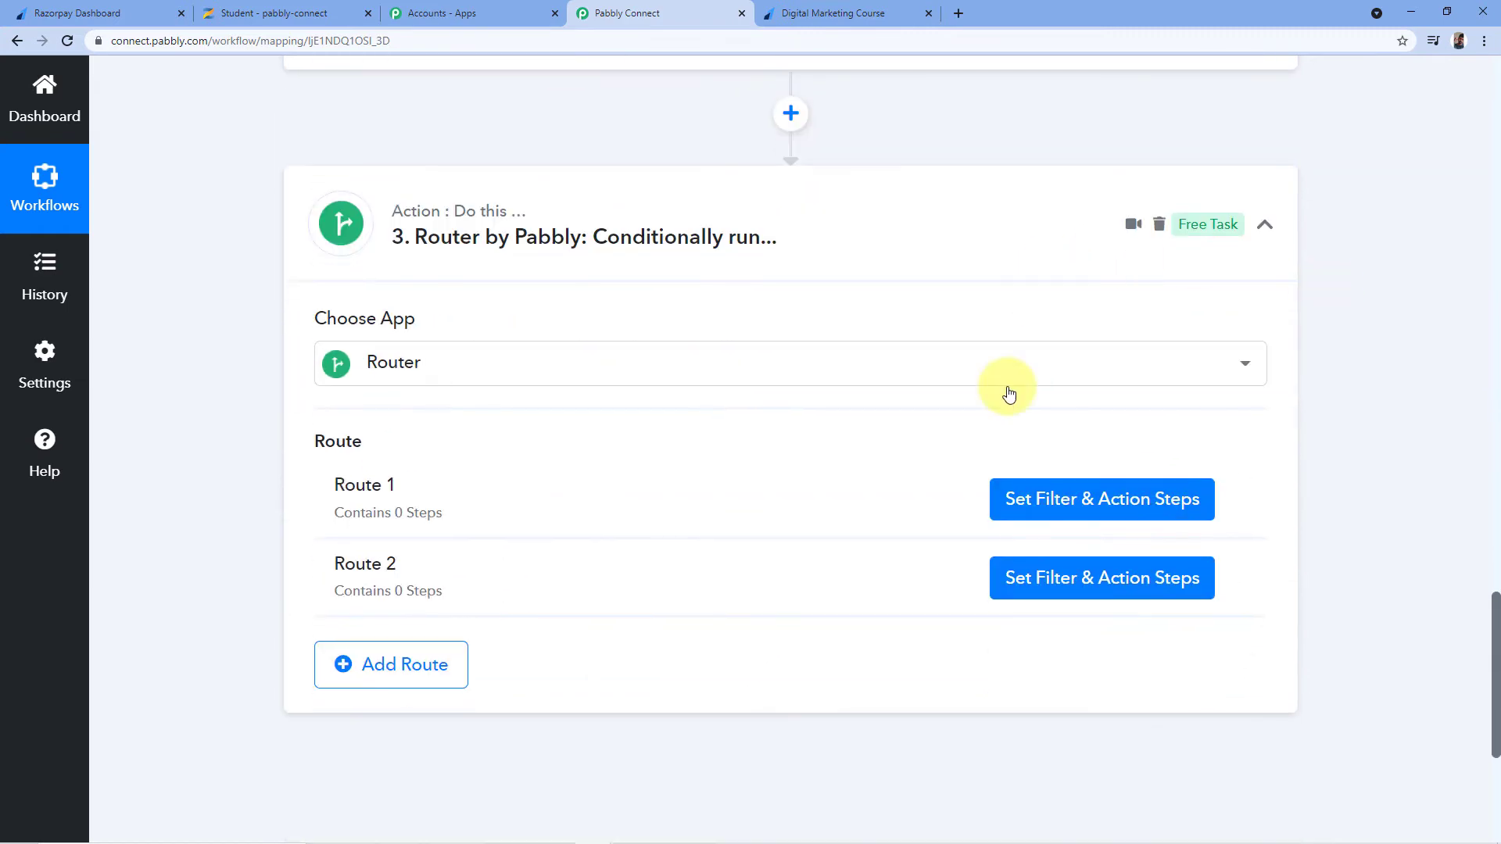
left_click(1089, 505)
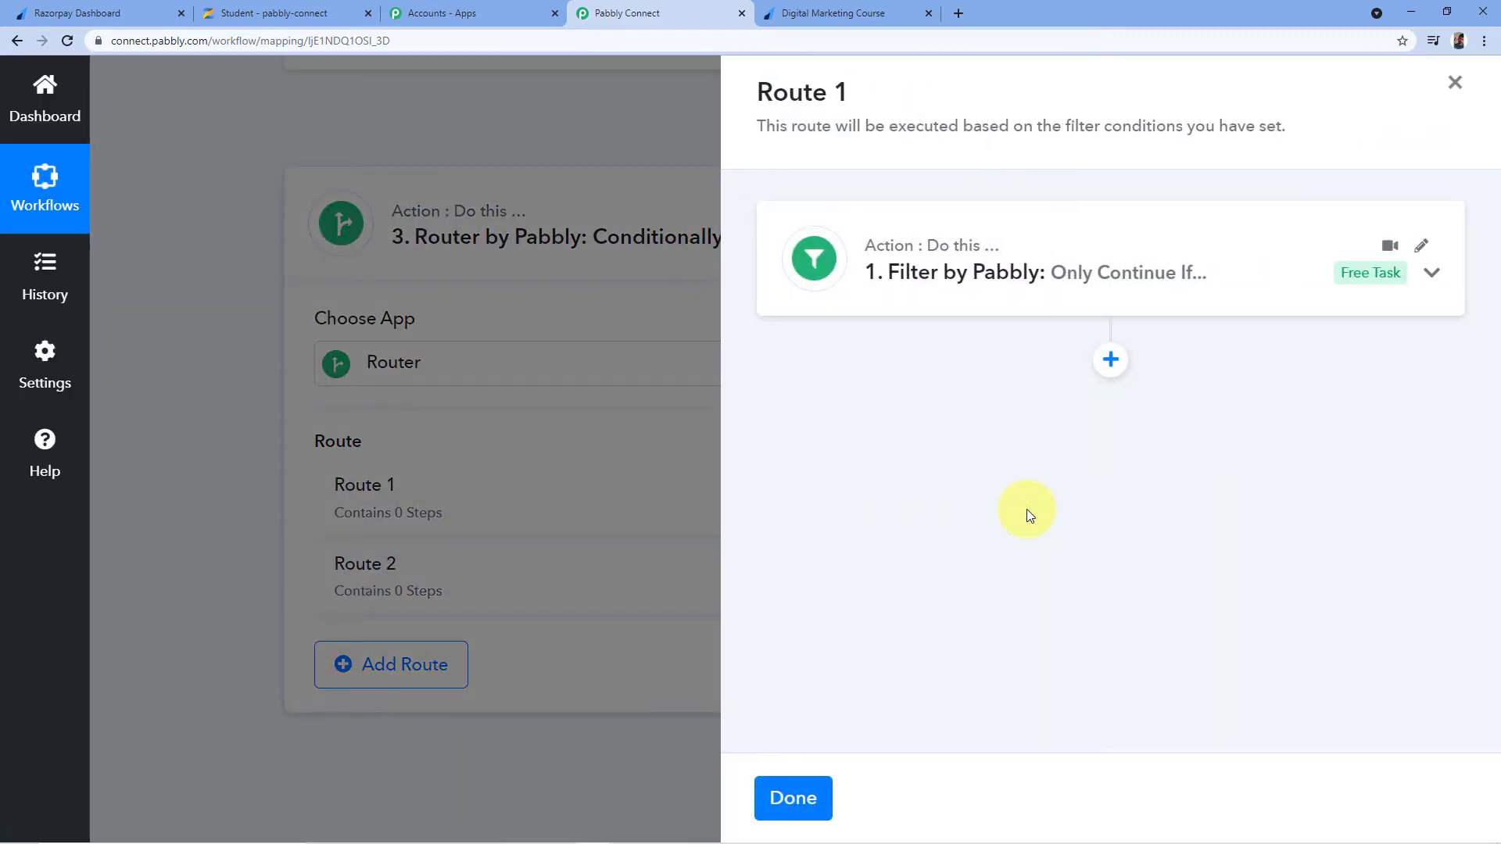
left_click(813, 258)
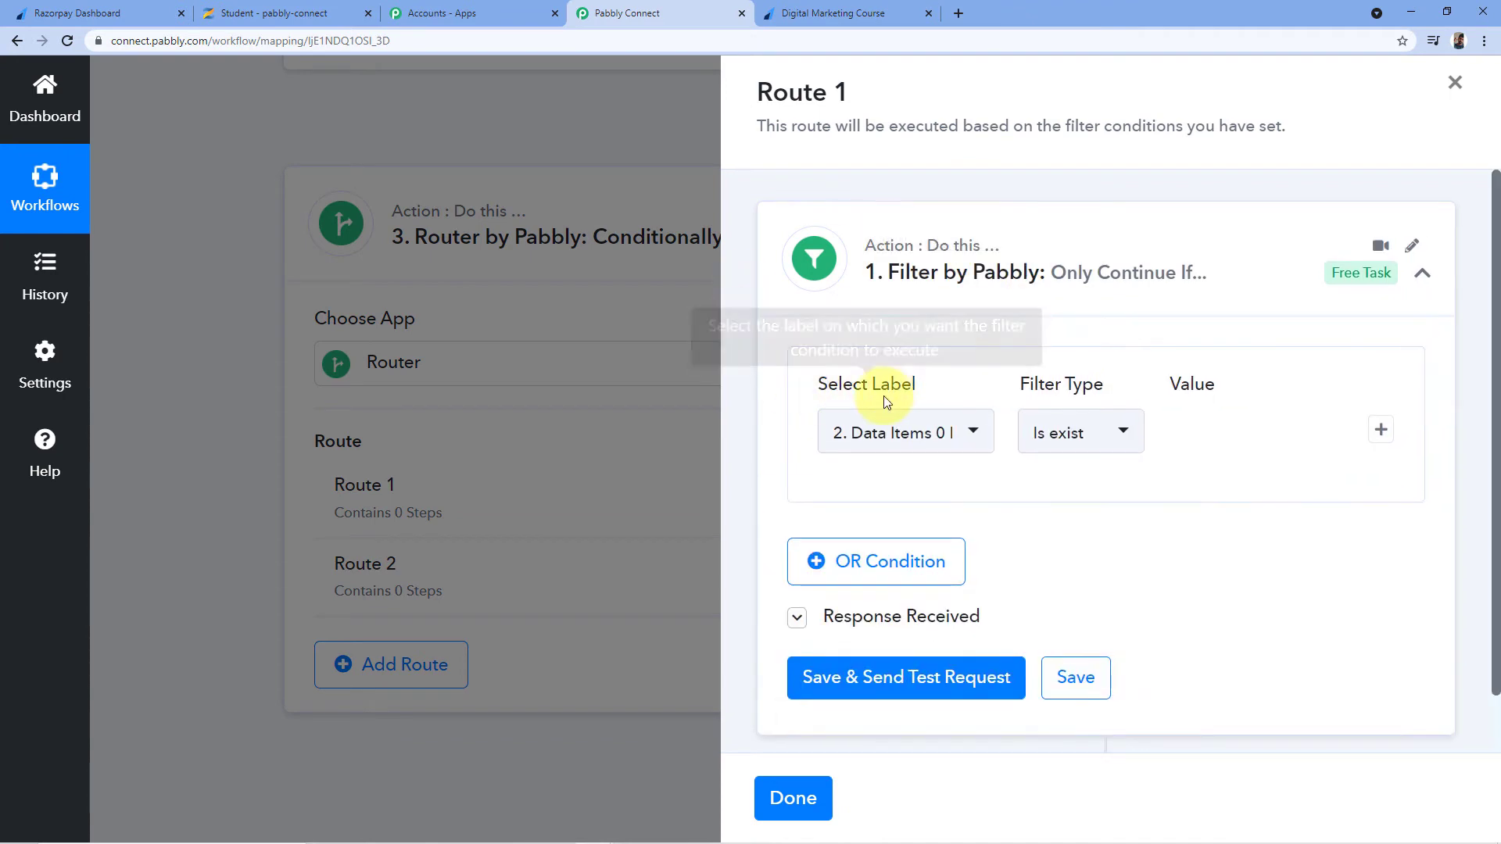
left_click(970, 433)
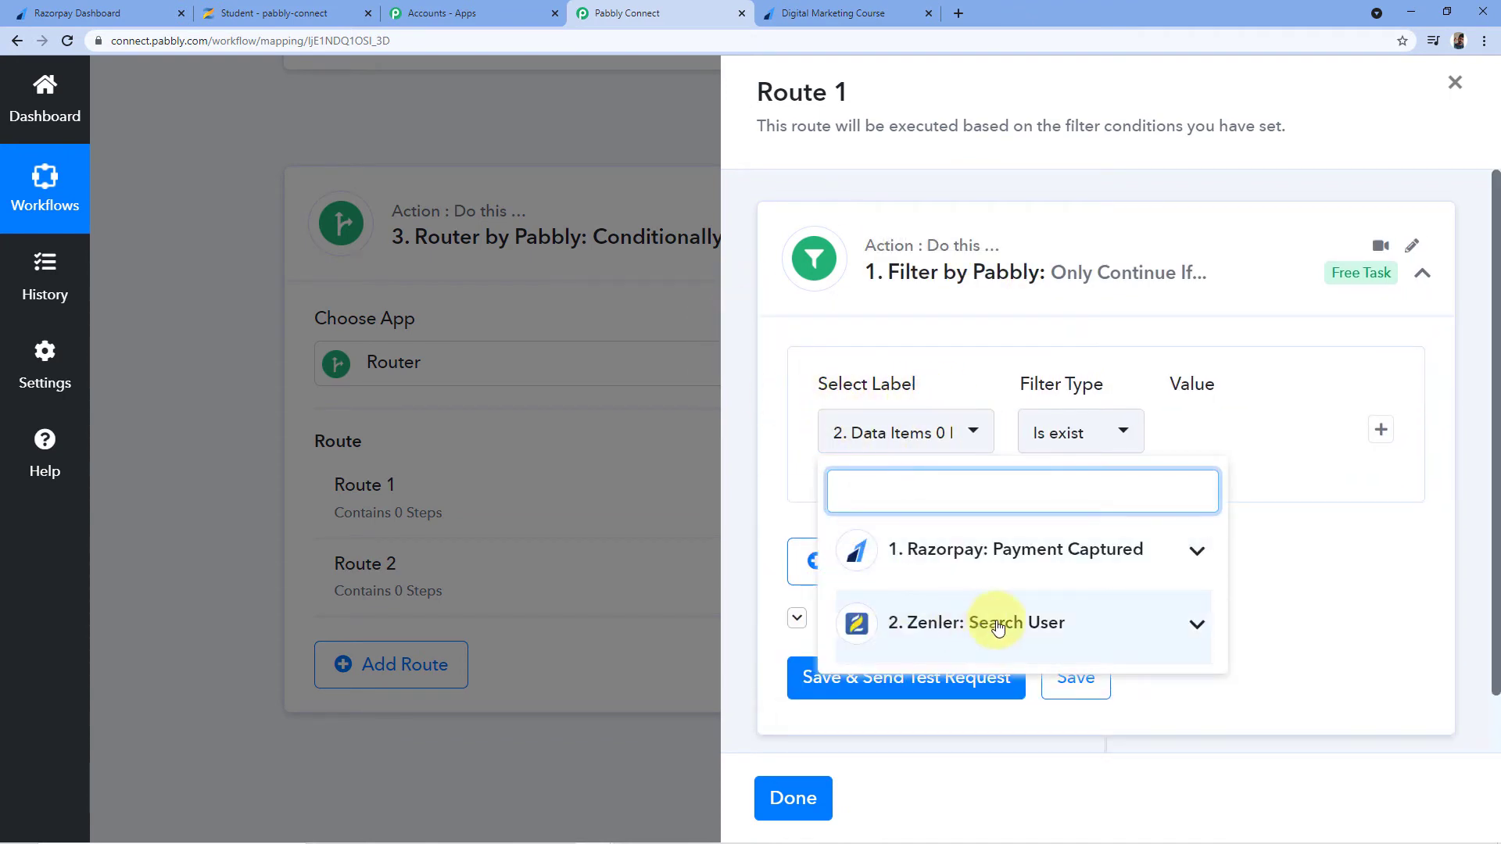
left_click(997, 626)
scroll(899, 570, "down", 3)
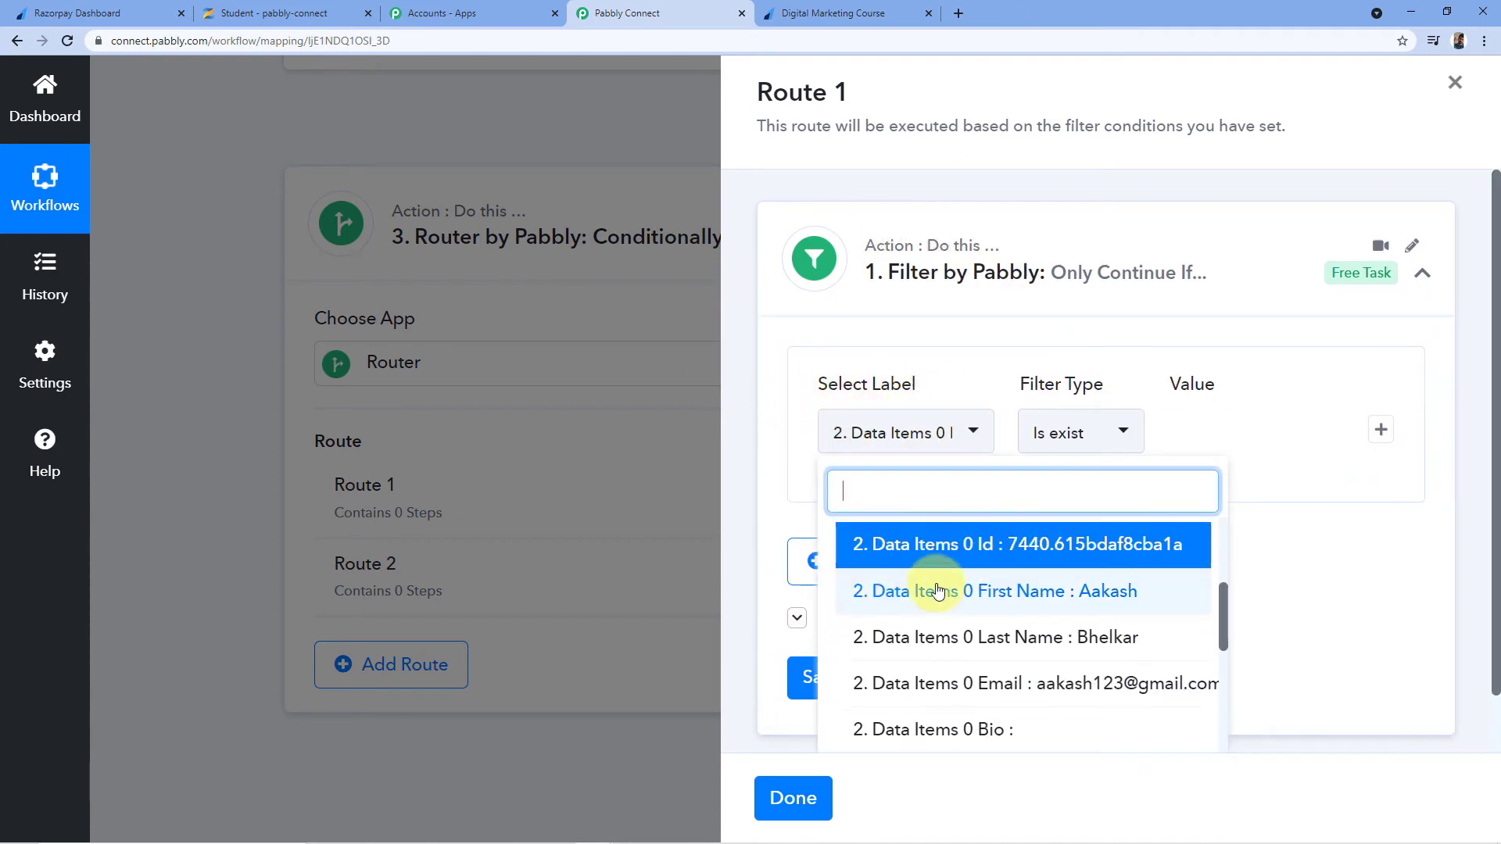
left_click(967, 547)
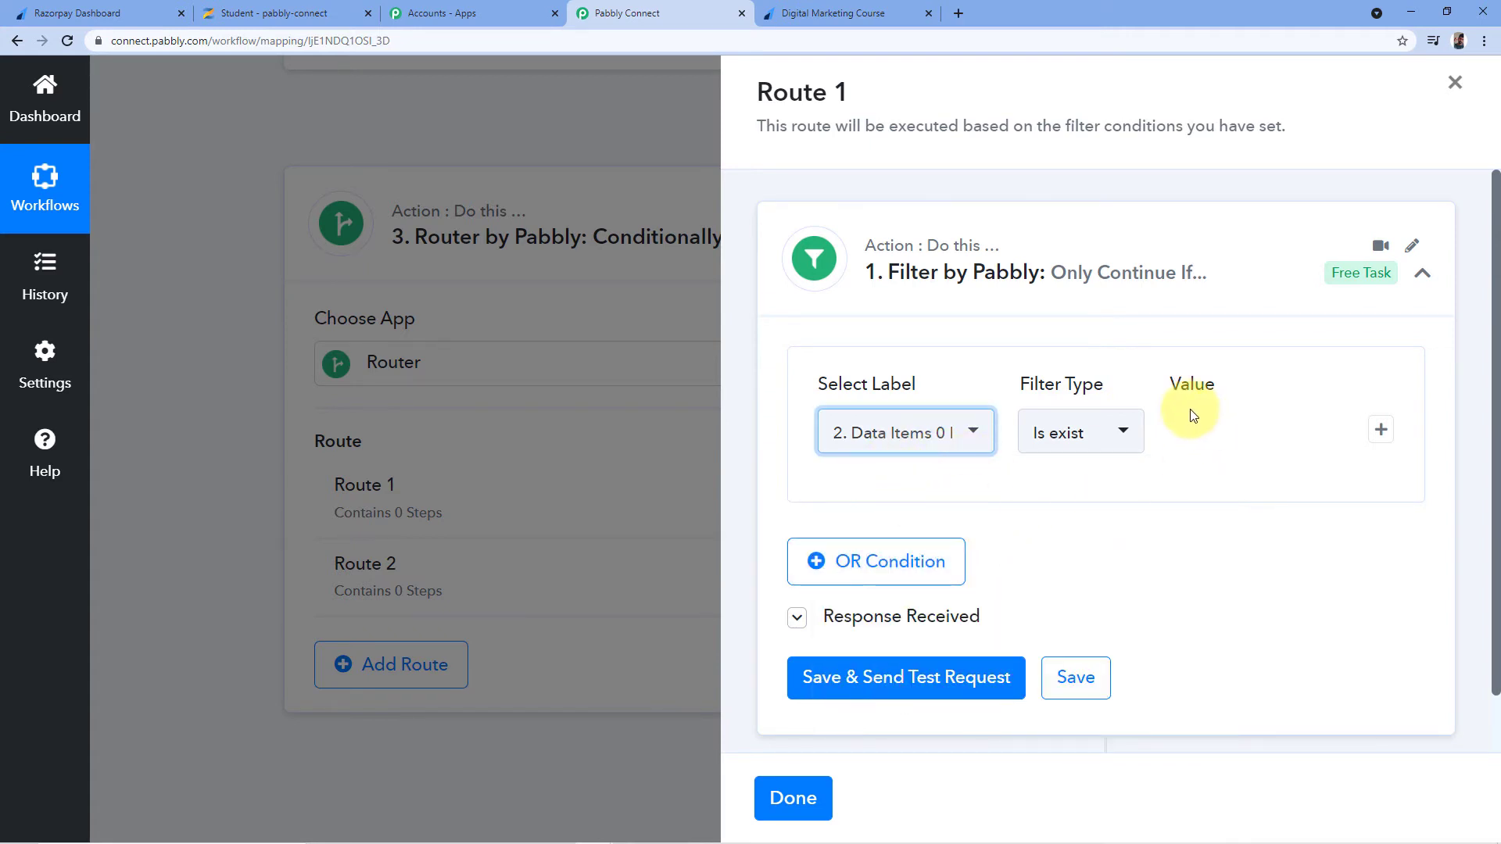
left_click(1132, 426)
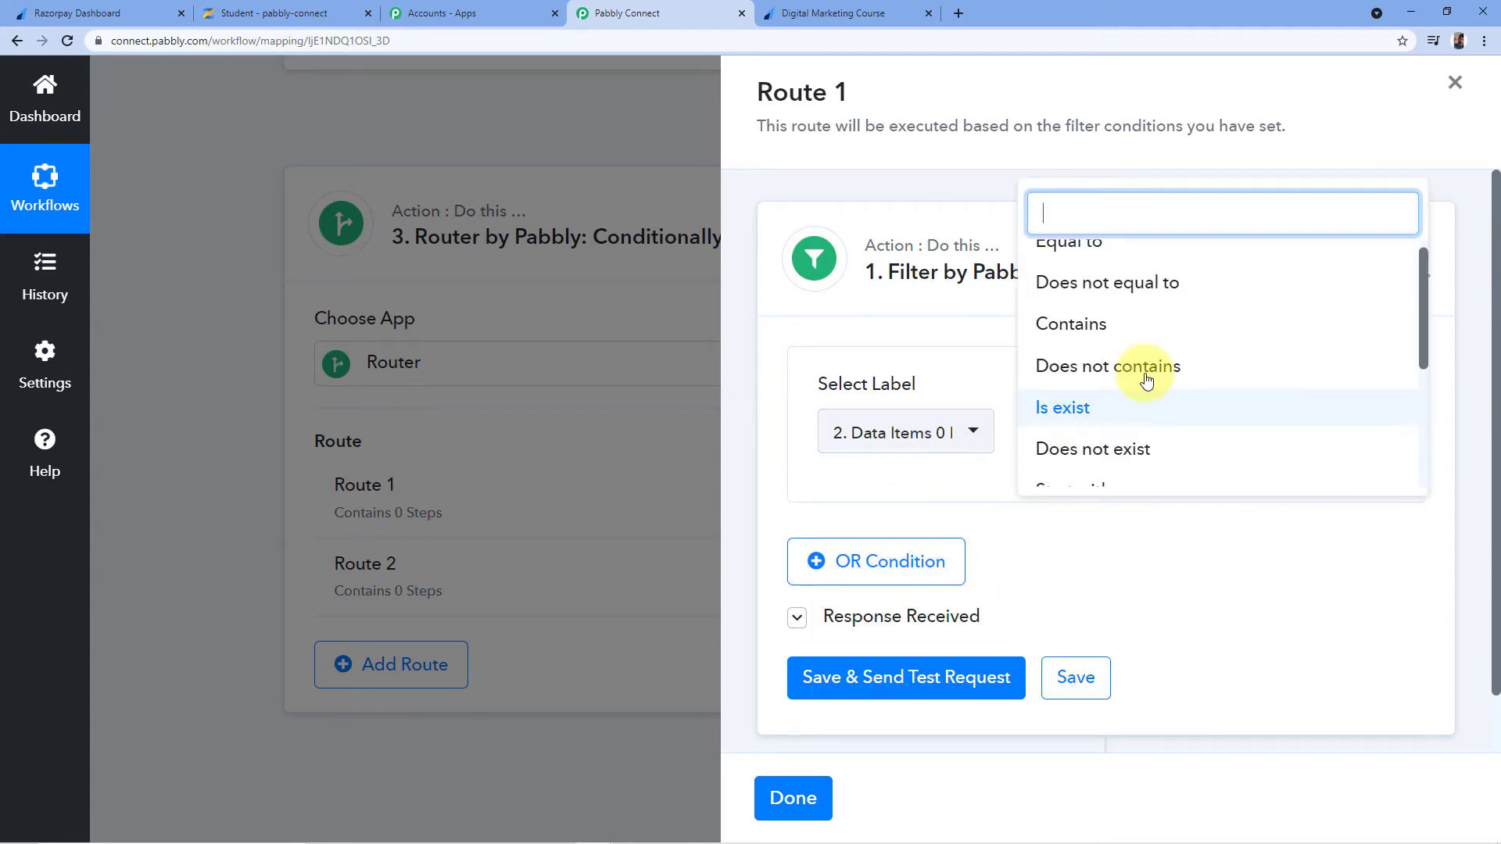
left_click(1072, 410)
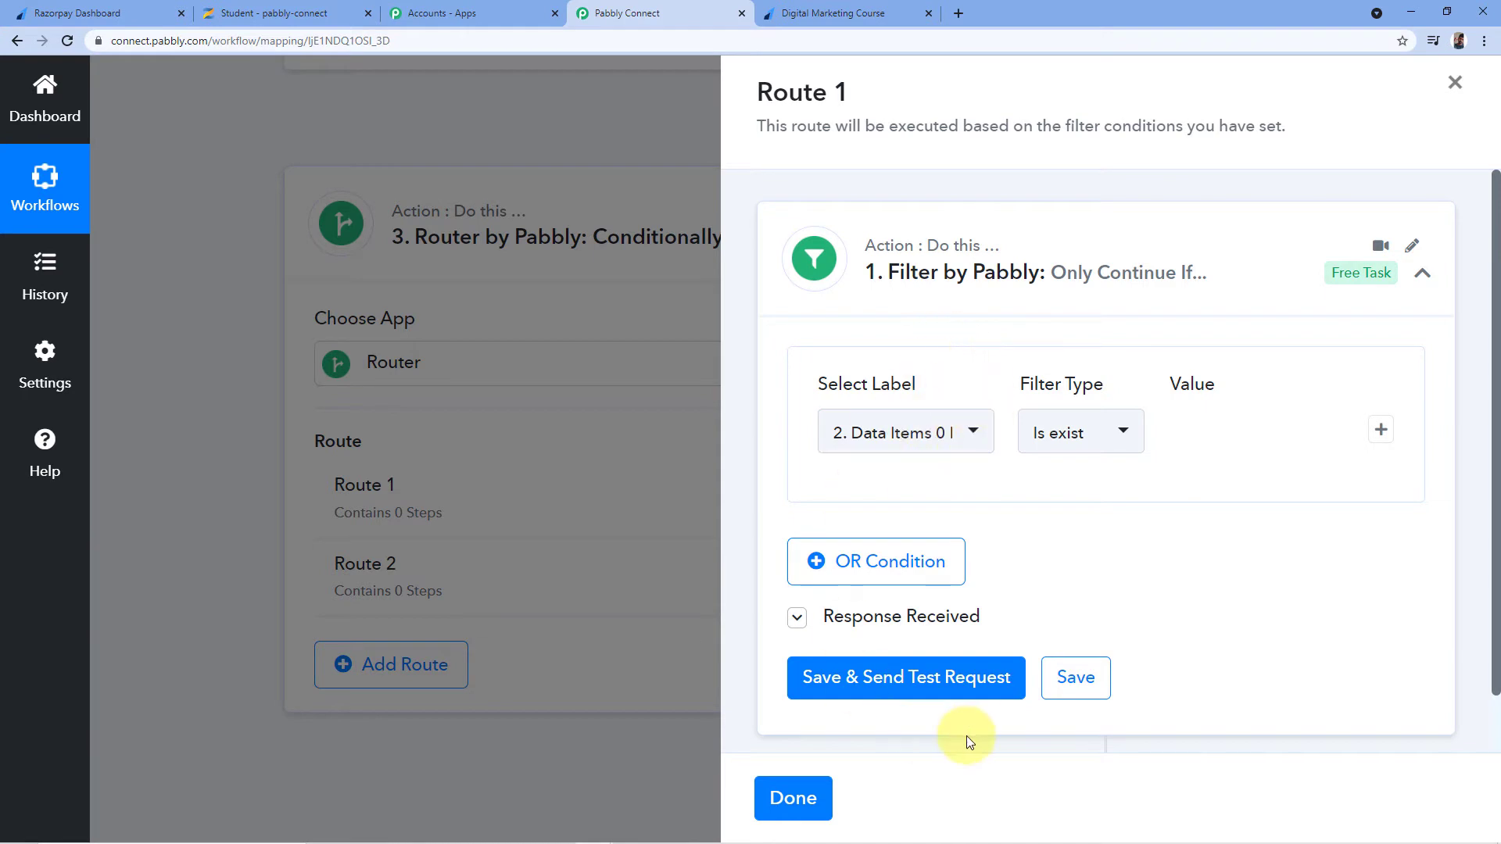
left_click(889, 674)
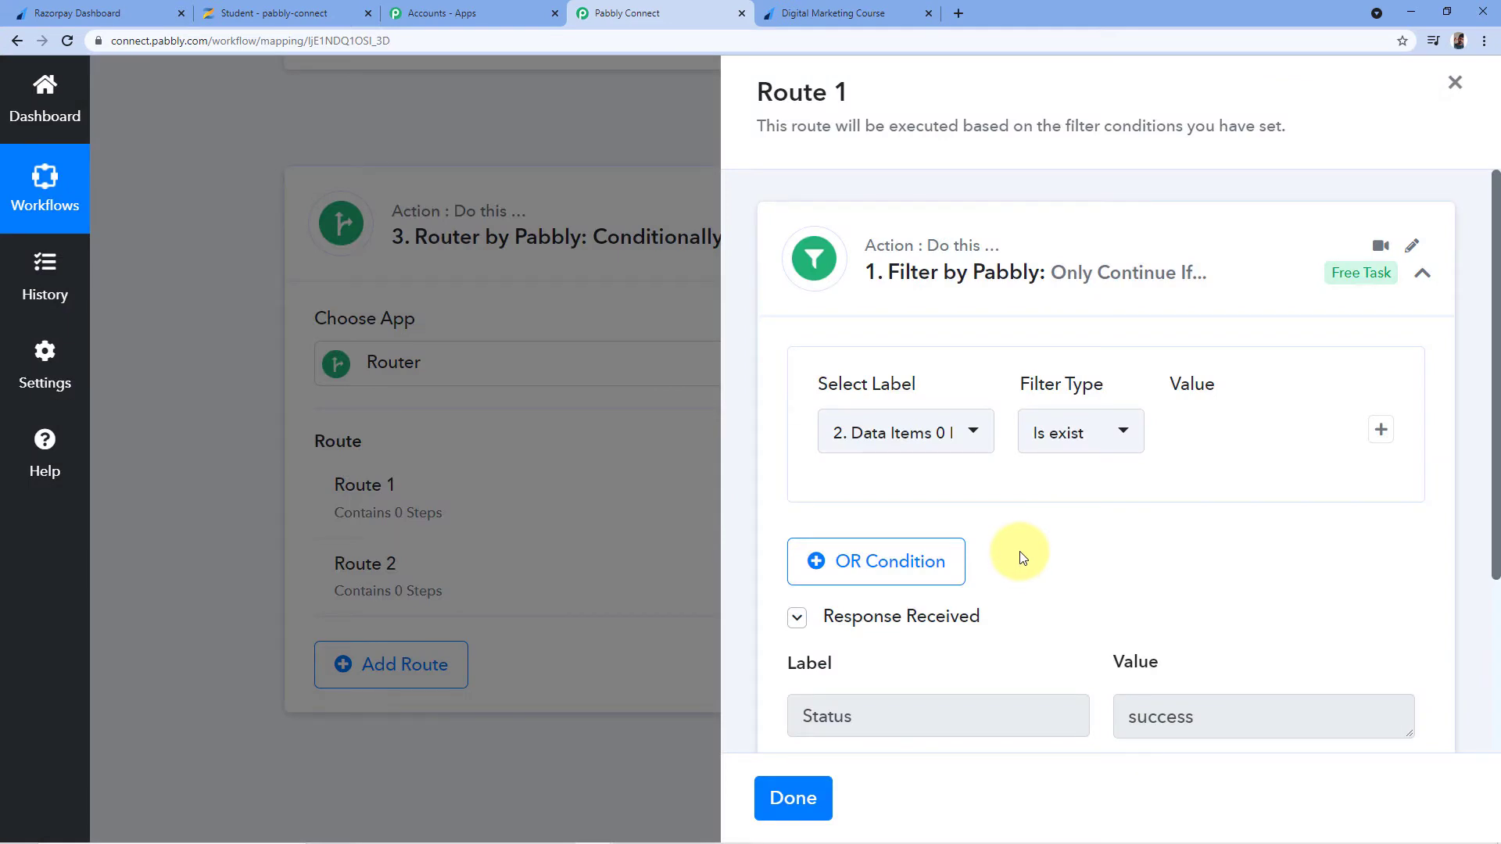
scroll(1022, 530, "down", 3)
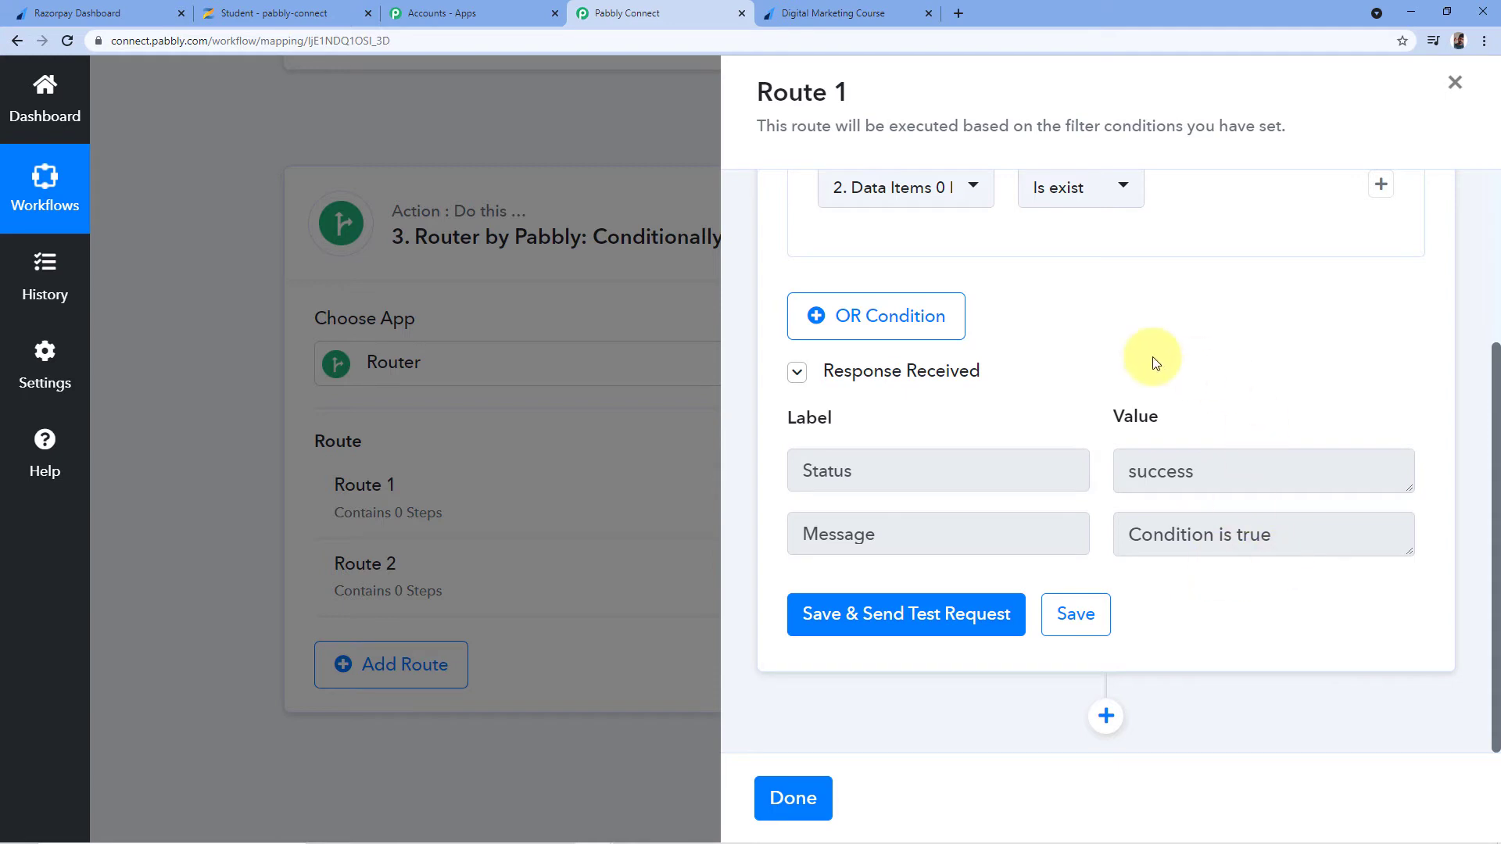
scroll(1107, 365, "up", 1)
left_click(978, 275)
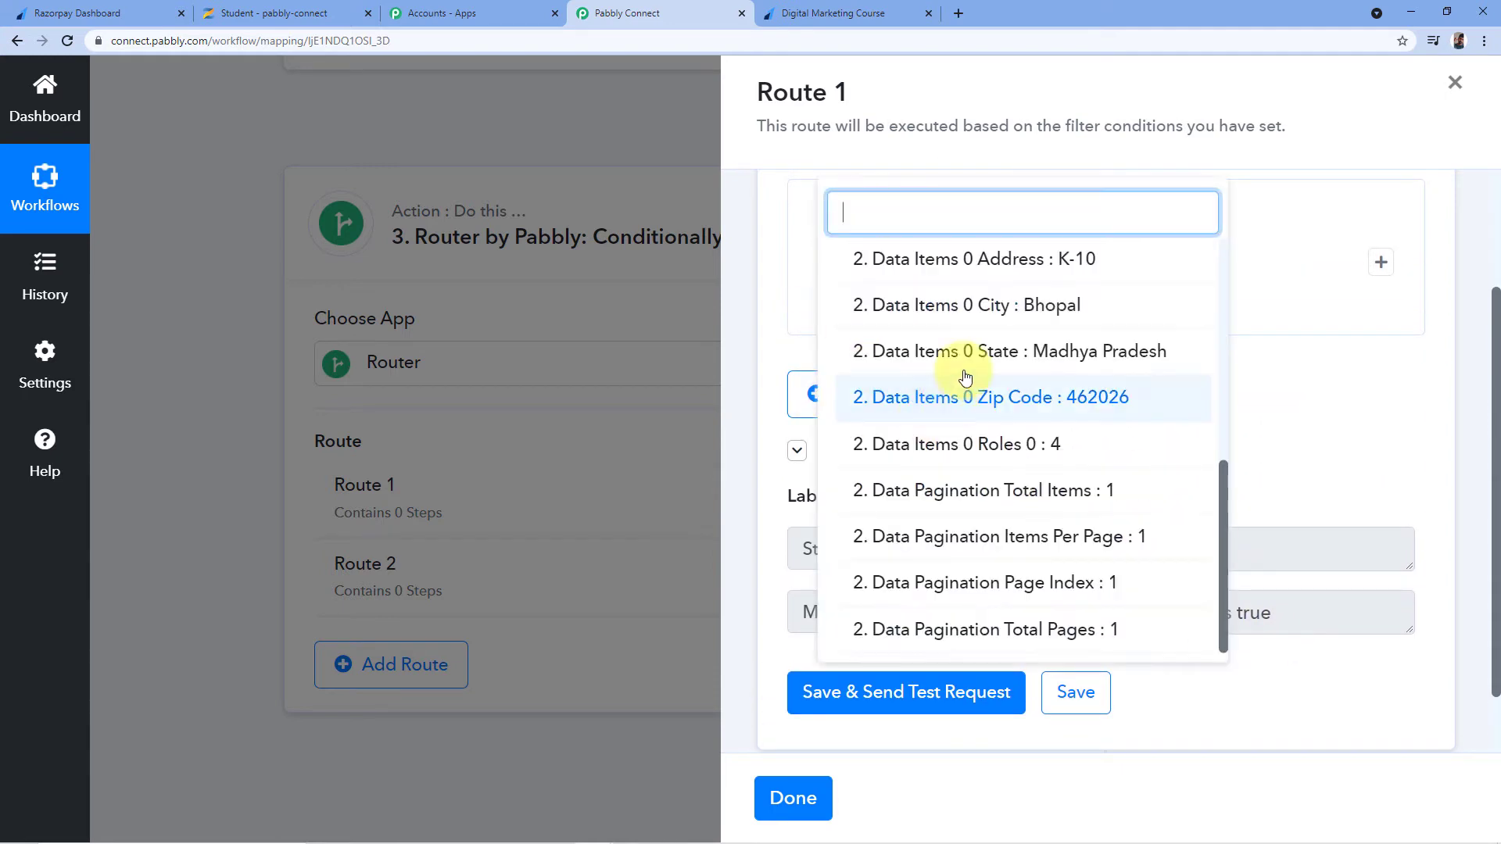
scroll(954, 387, "up", 3)
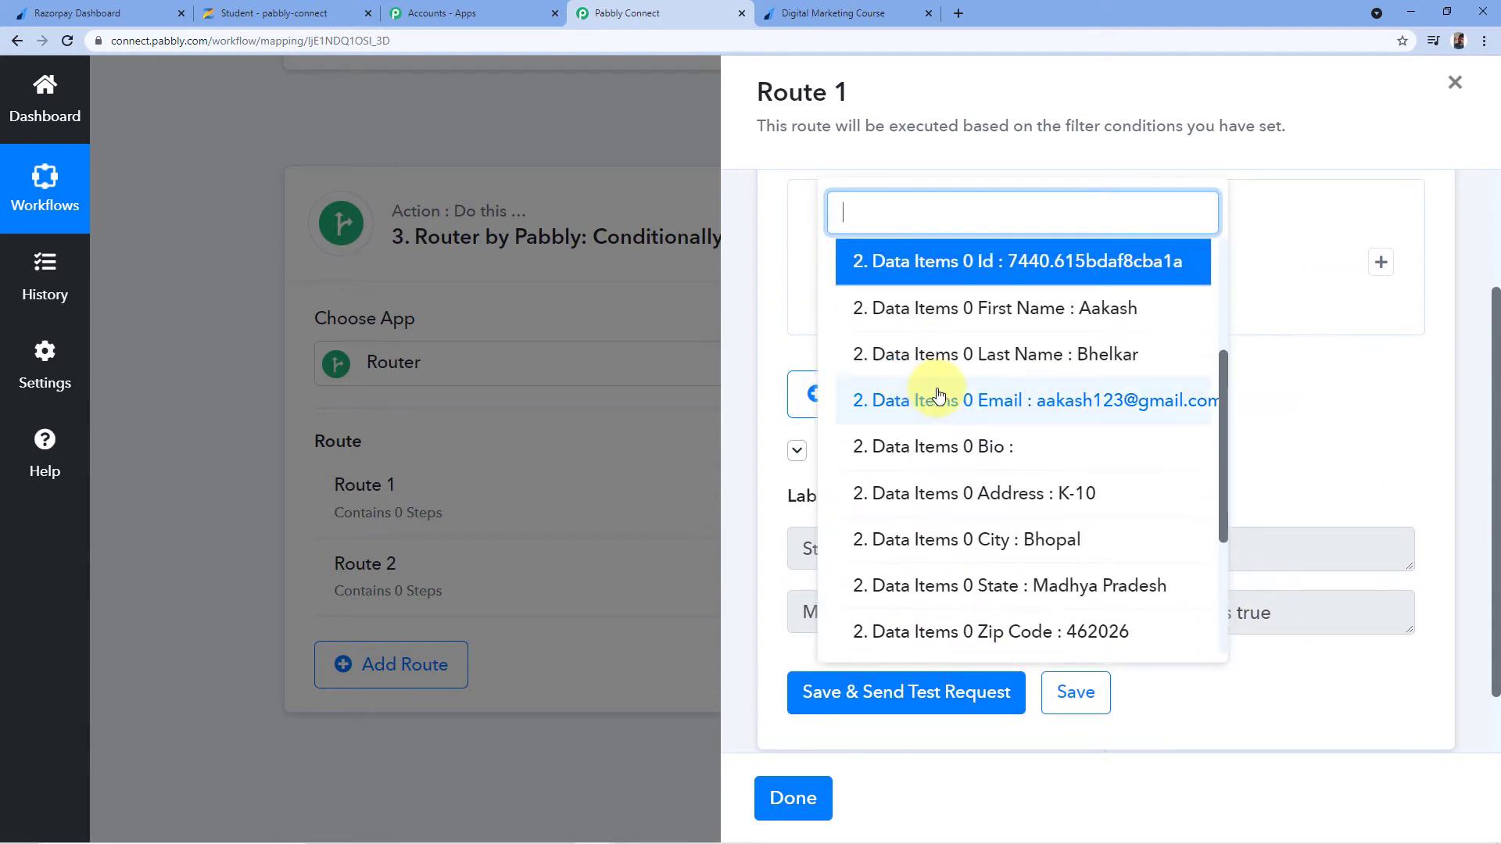
scroll(939, 395, "up", 1)
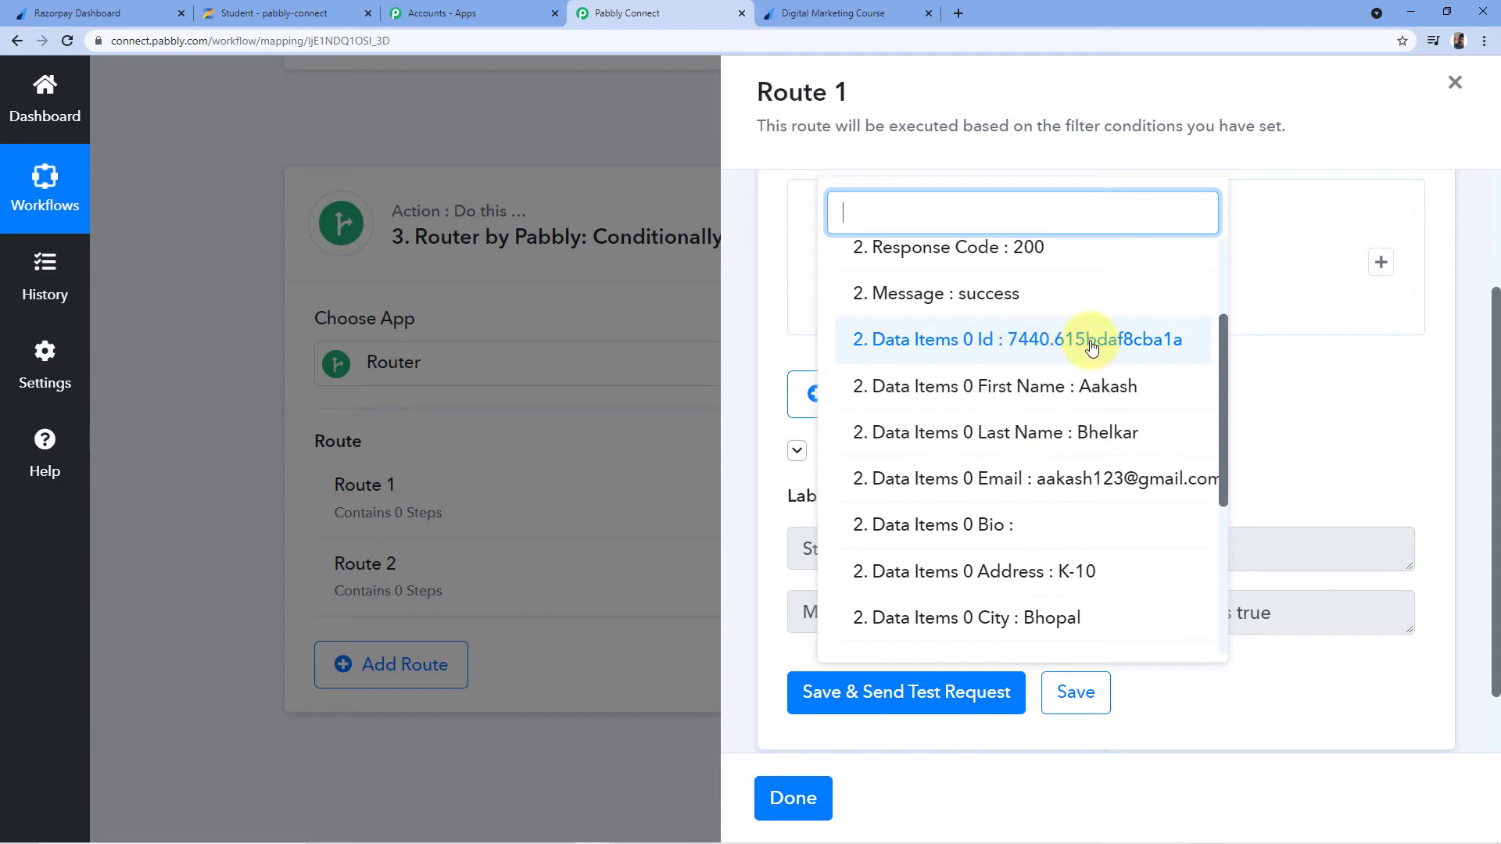
left_click(1292, 365)
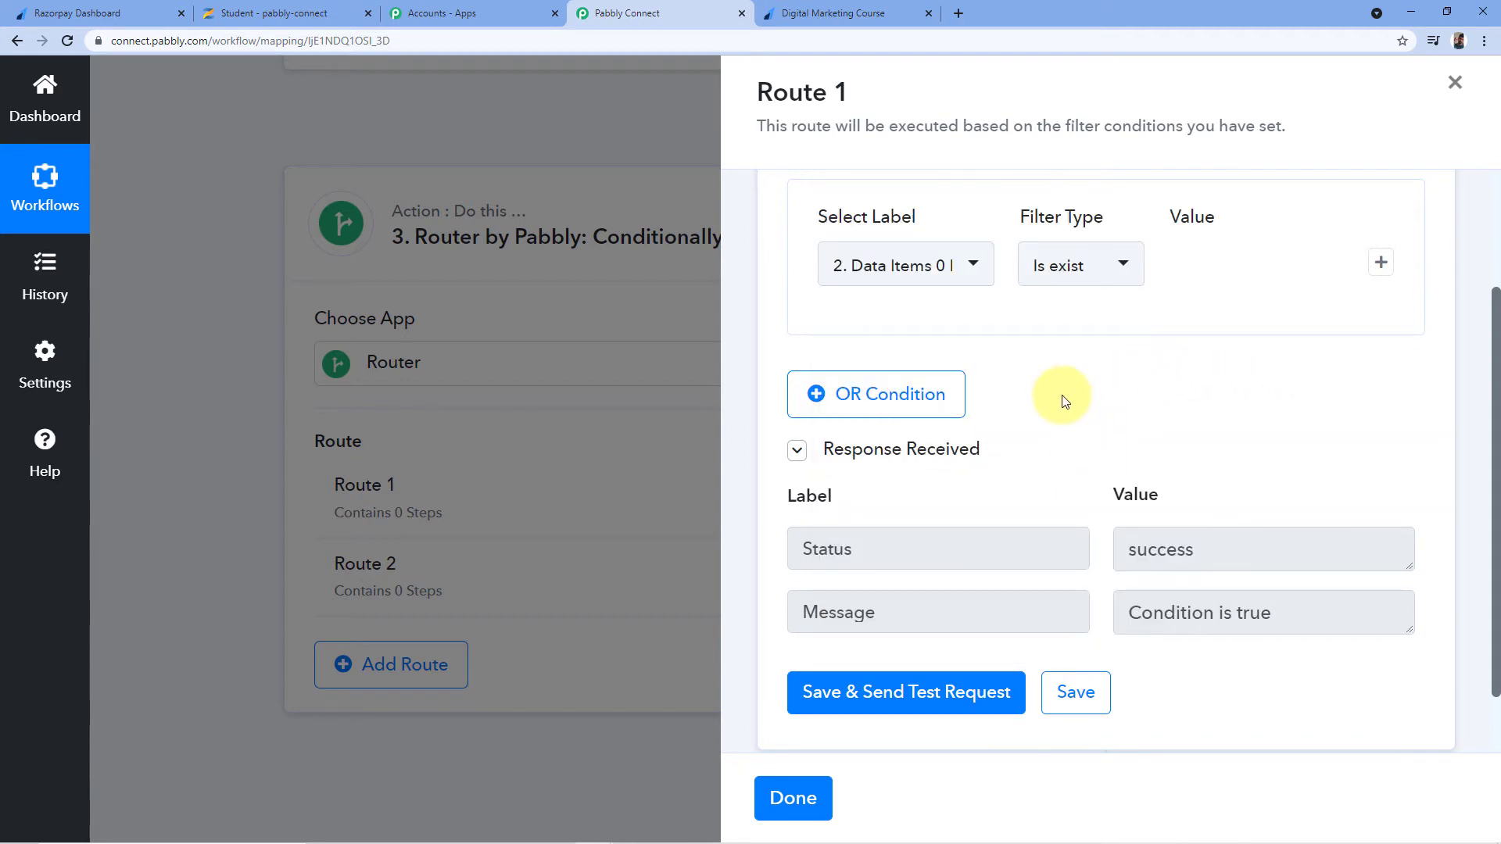
left_click(864, 12)
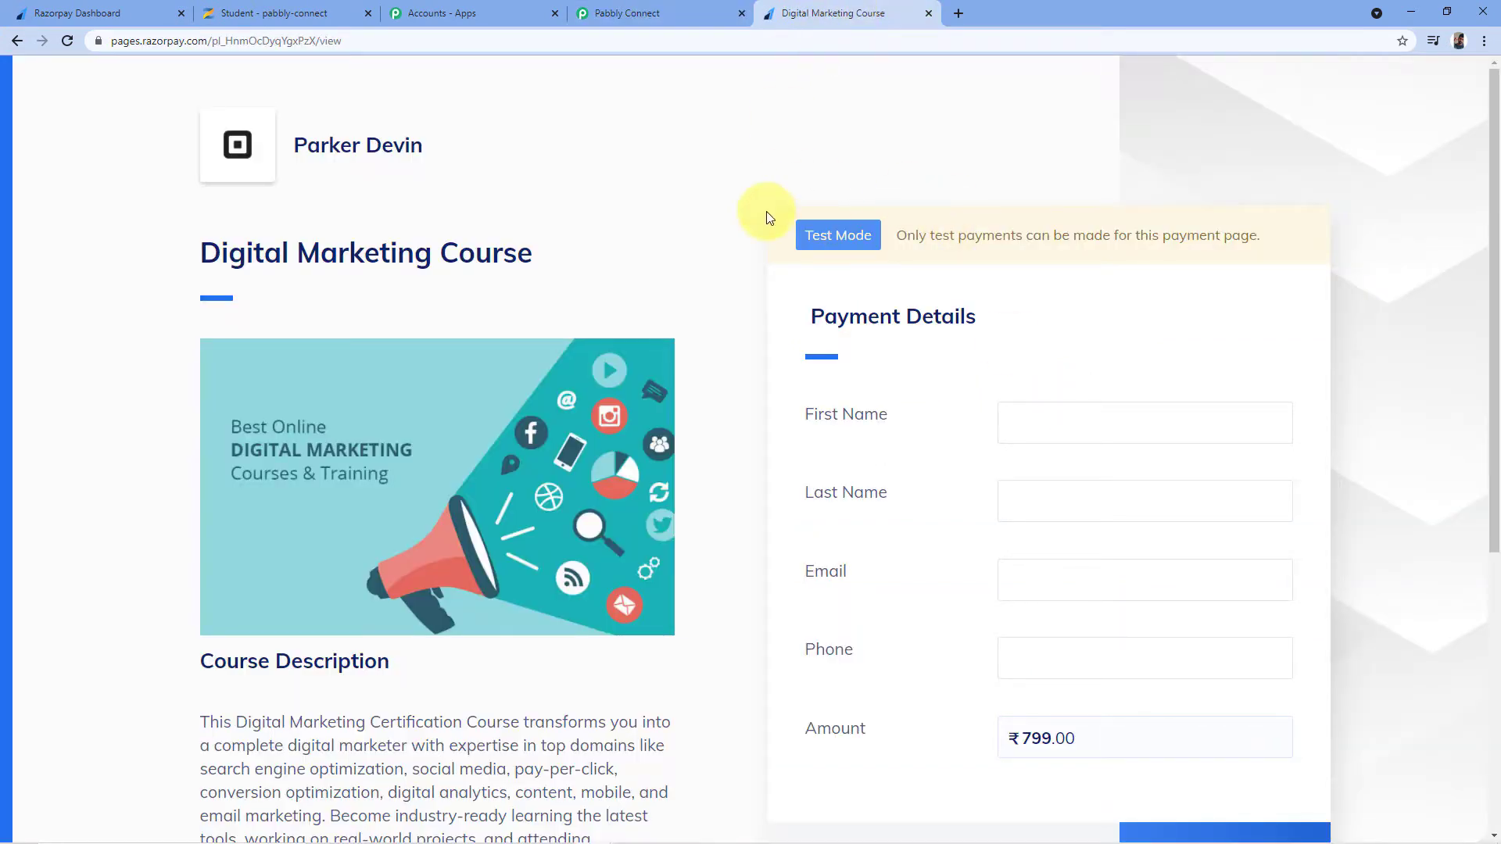
left_click(626, 11)
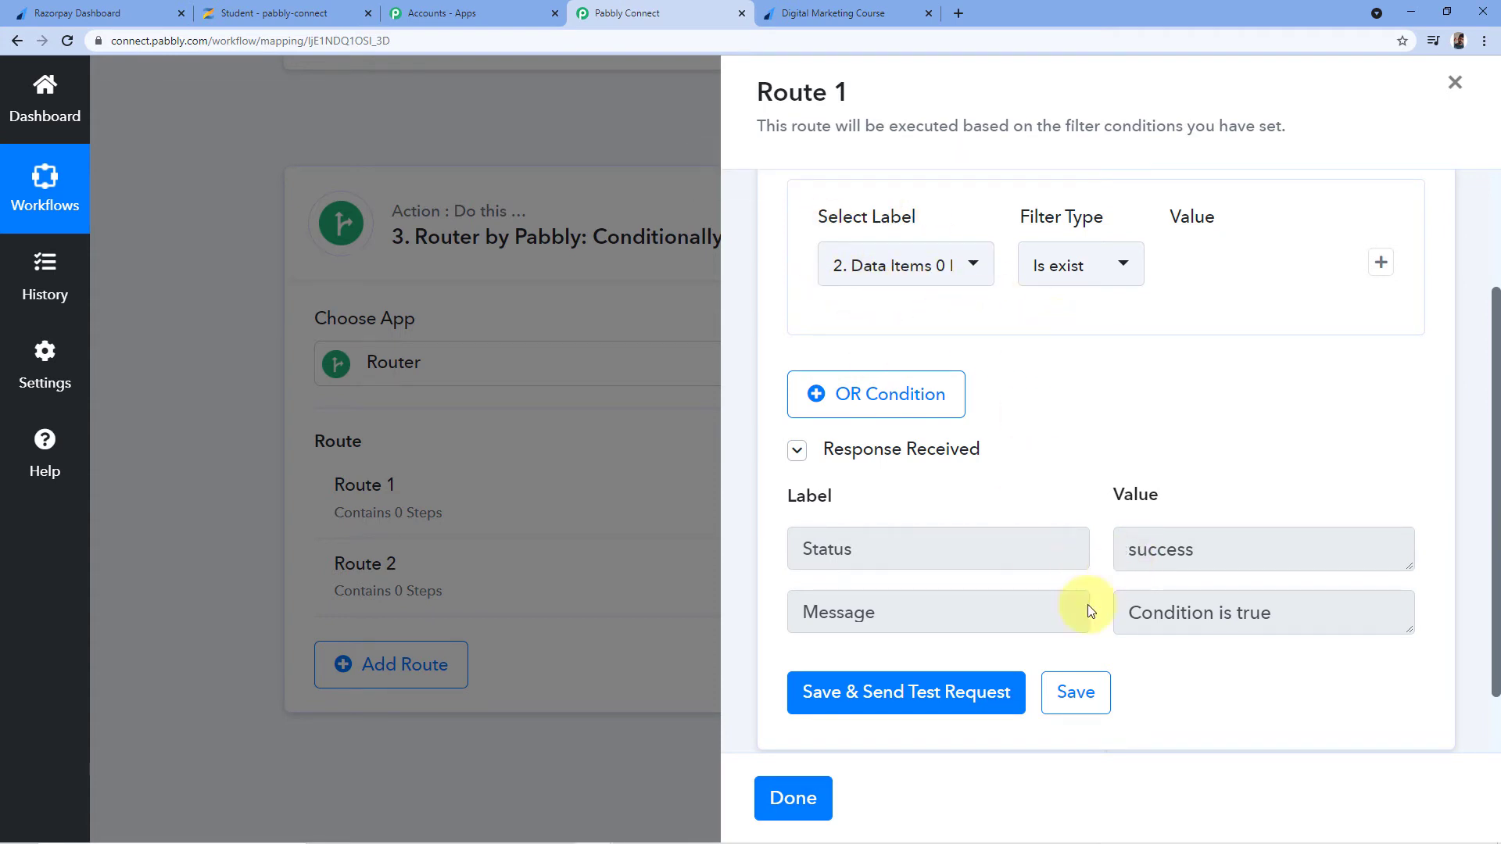
Add a Zenler 'Update a User' action below Route 1's filter, saved with the Zenler #2 connection
scroll(1181, 648, "down", 1)
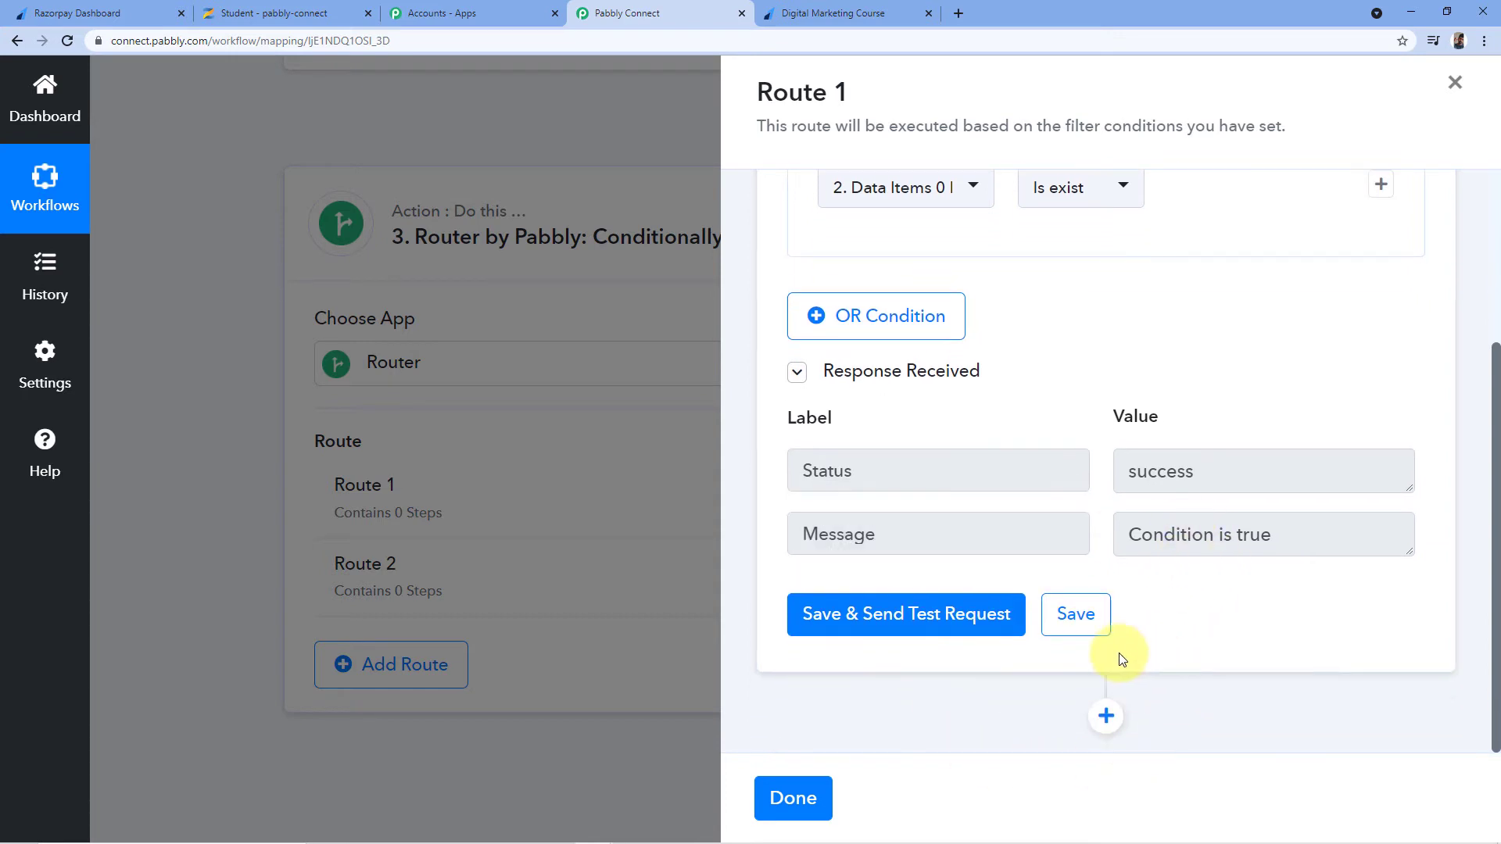
left_click(1107, 716)
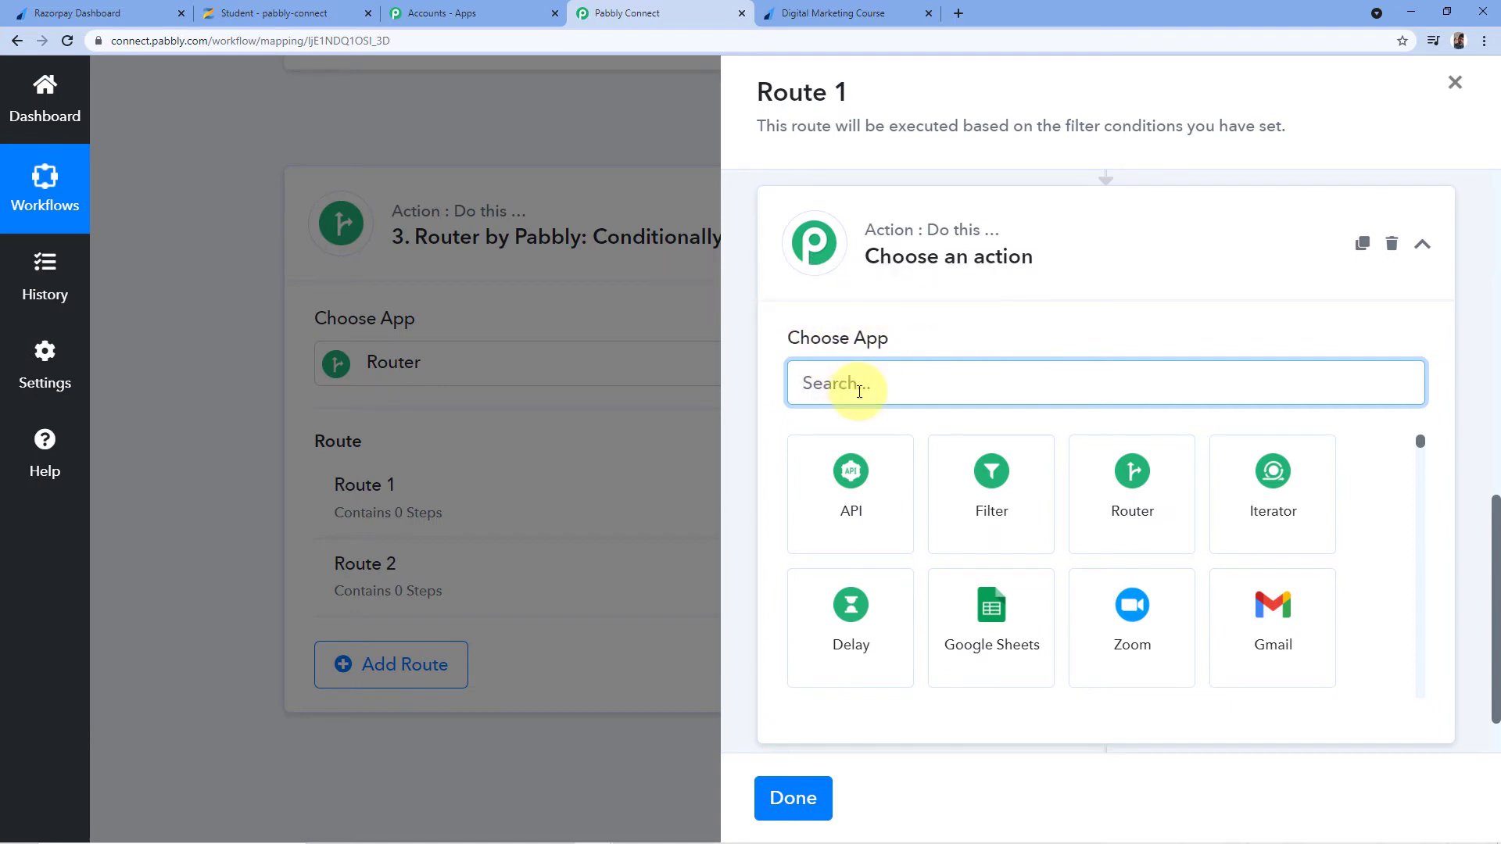
type("Zenler")
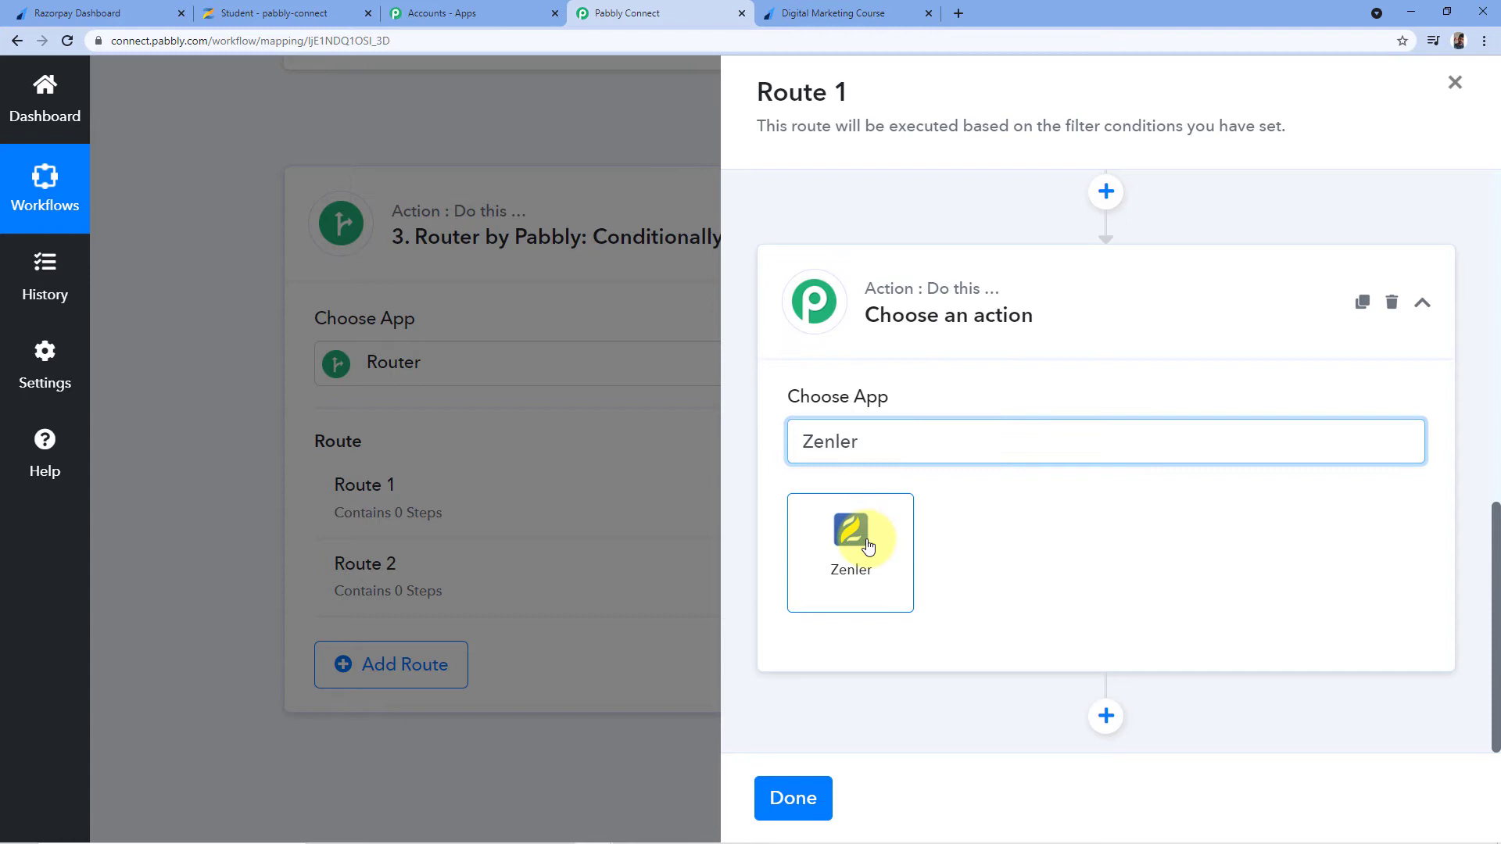
left_click(867, 545)
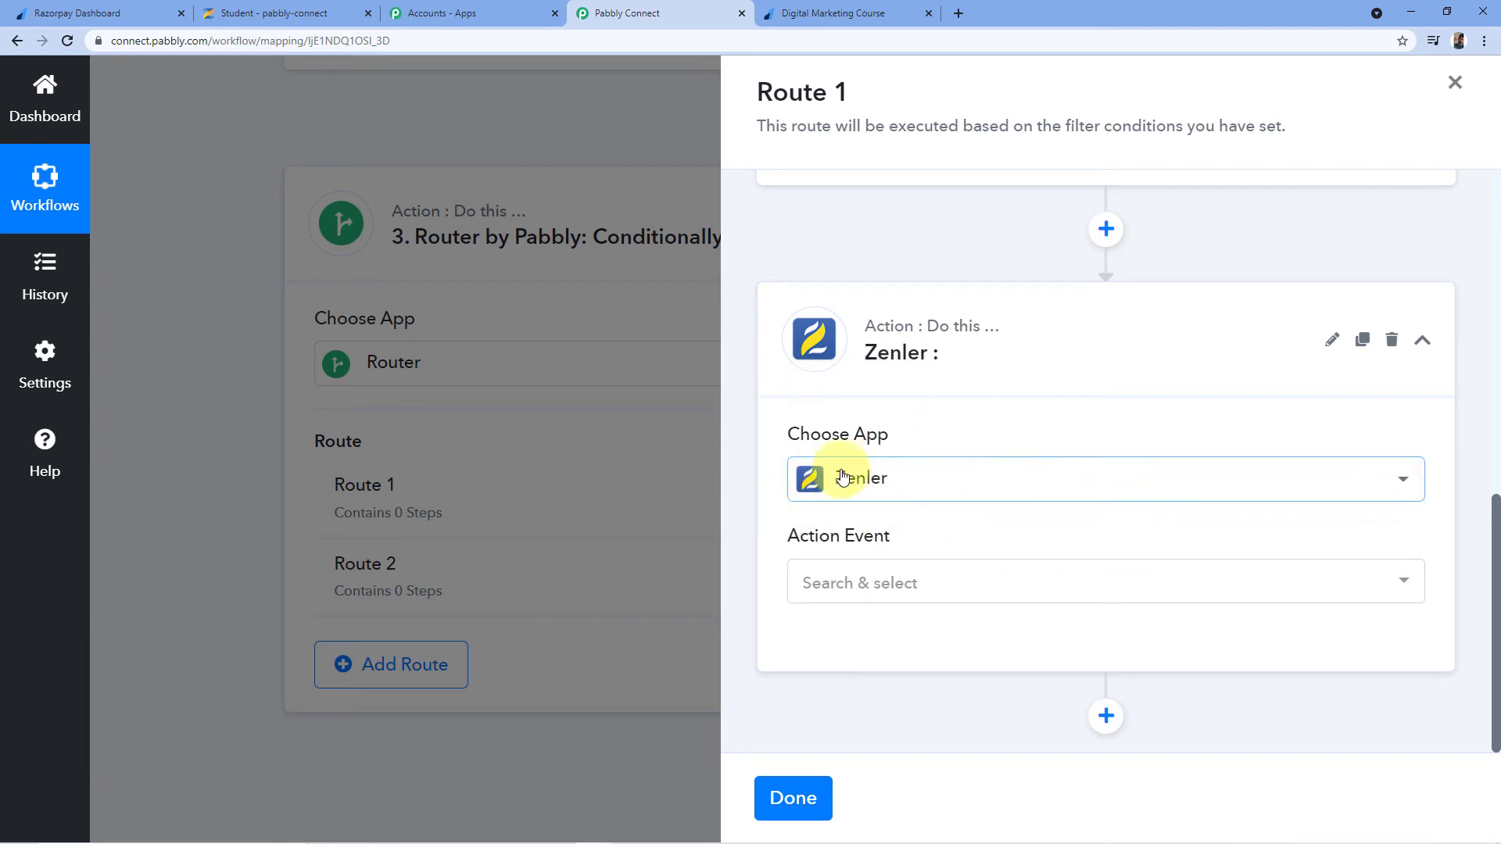
left_click(900, 583)
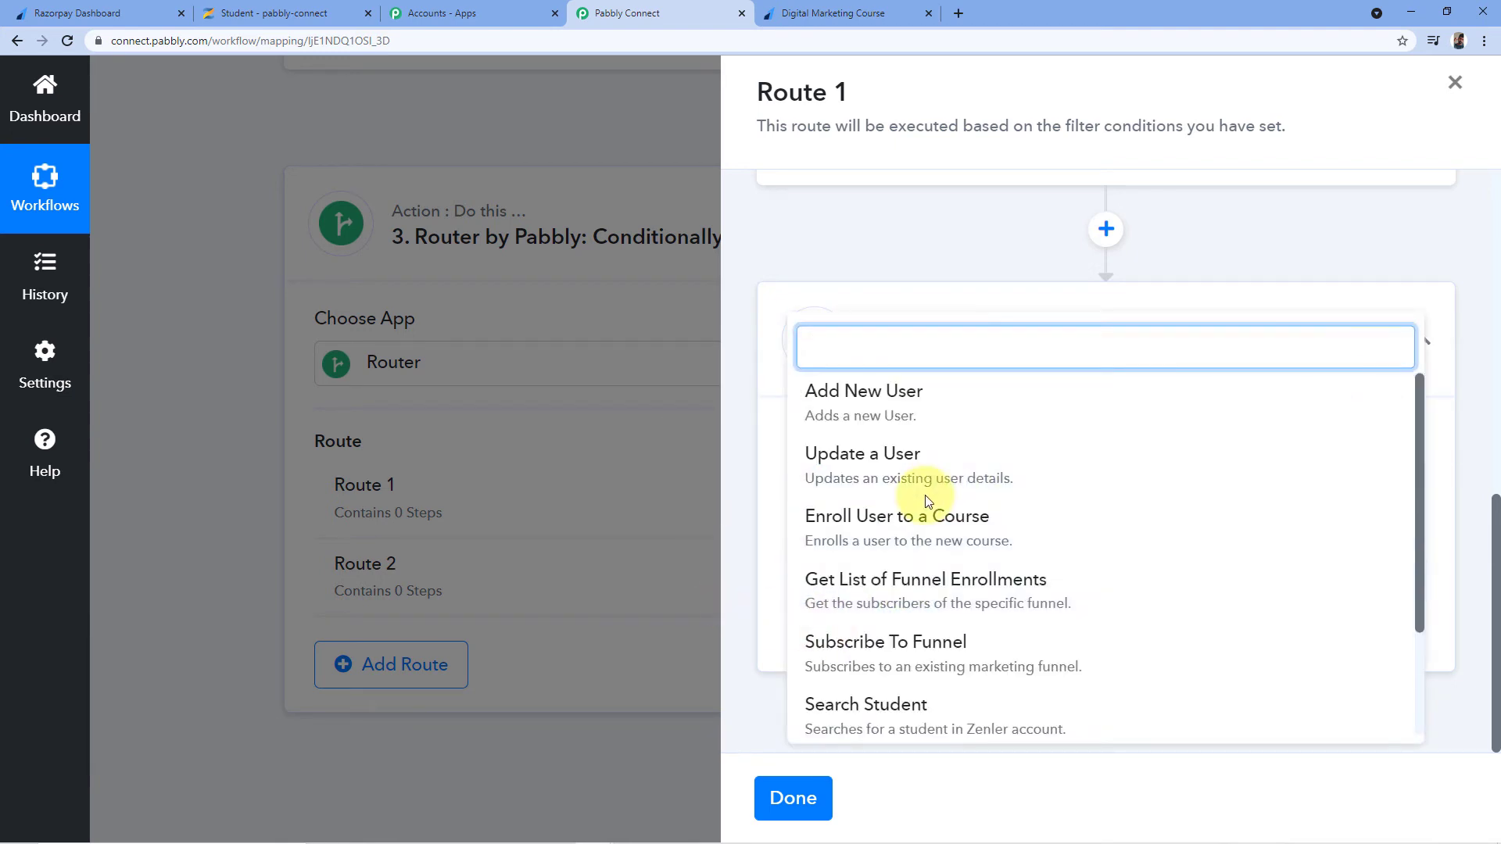
left_click(913, 466)
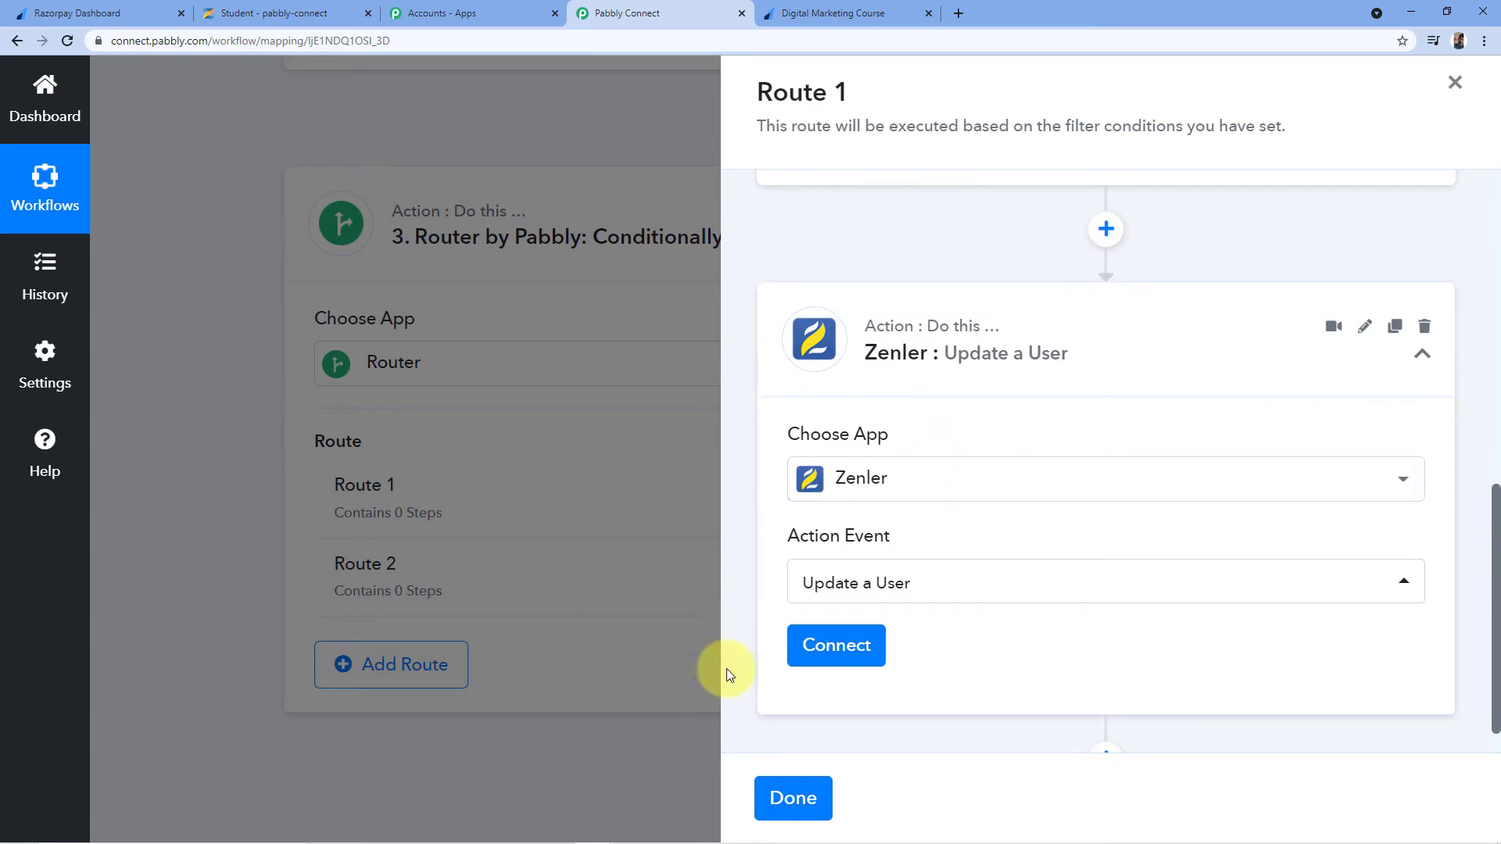
left_click(854, 648)
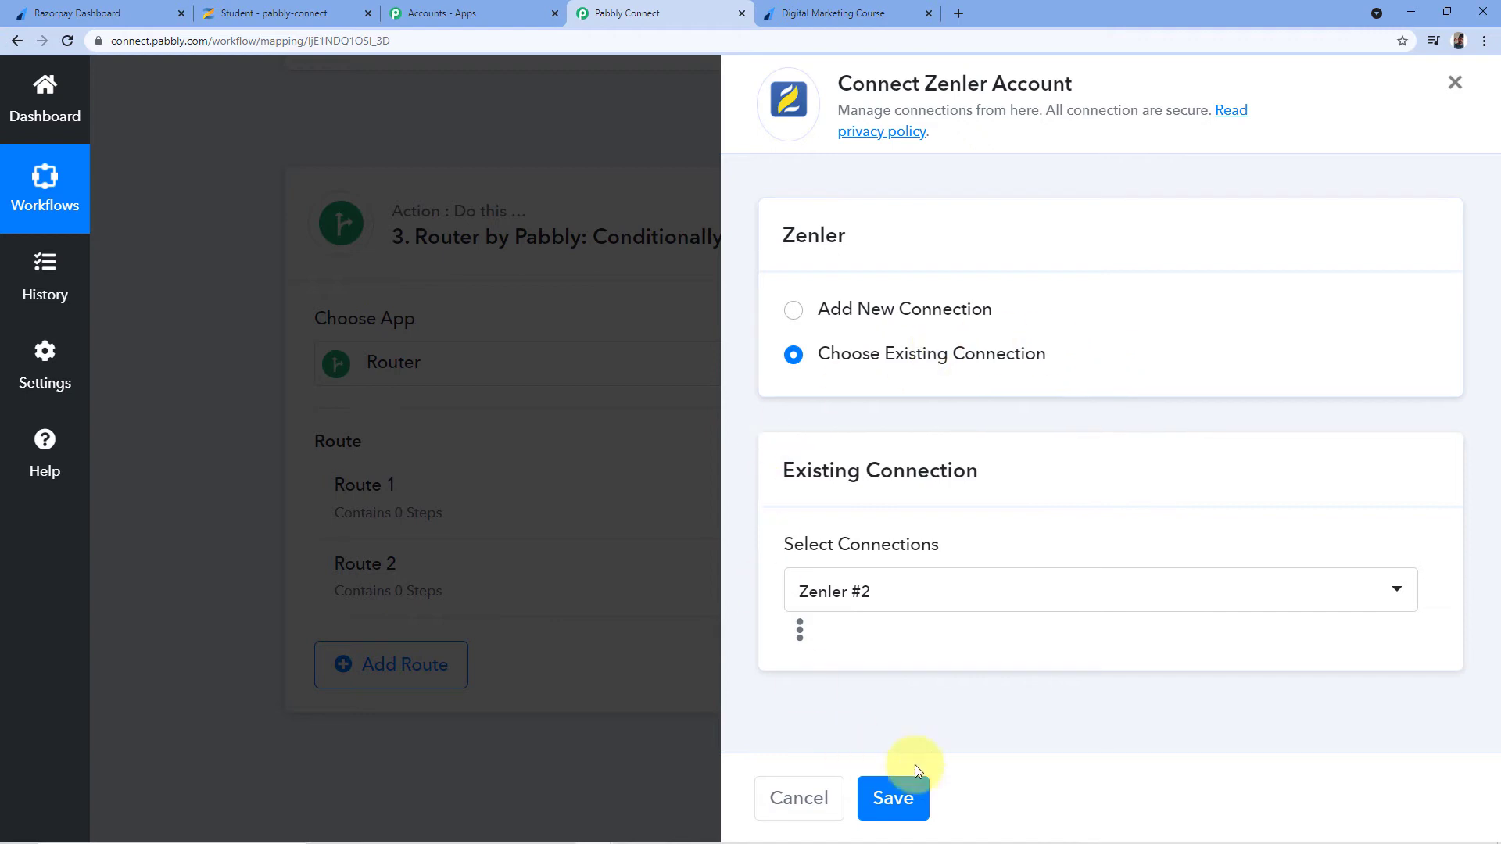
left_click(895, 804)
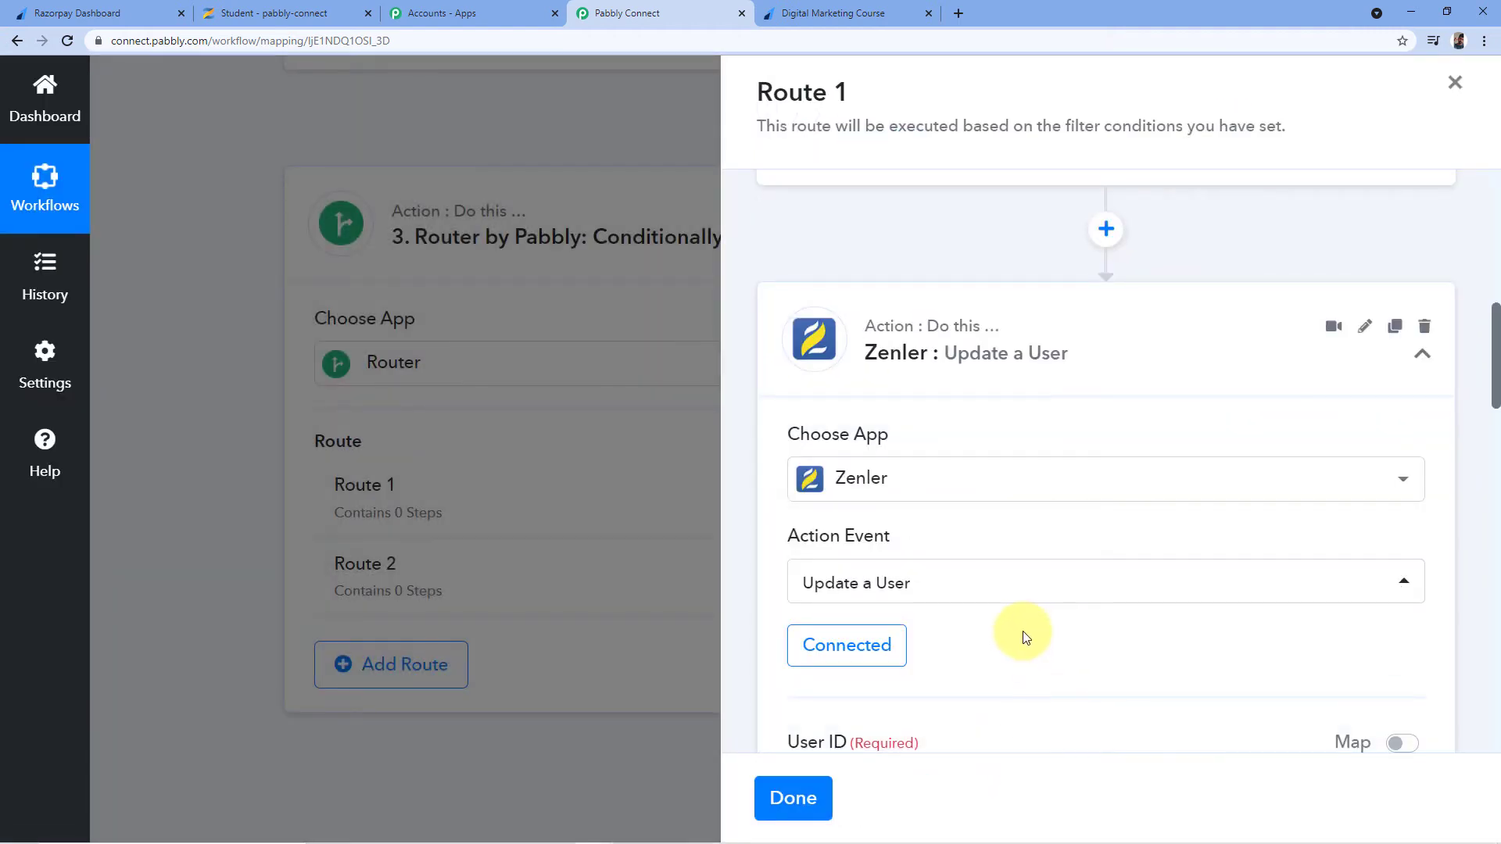
Switch User ID to mapped data and map it to Zenler Search User's Data Items 0 Id
scroll(971, 567, "down", 2)
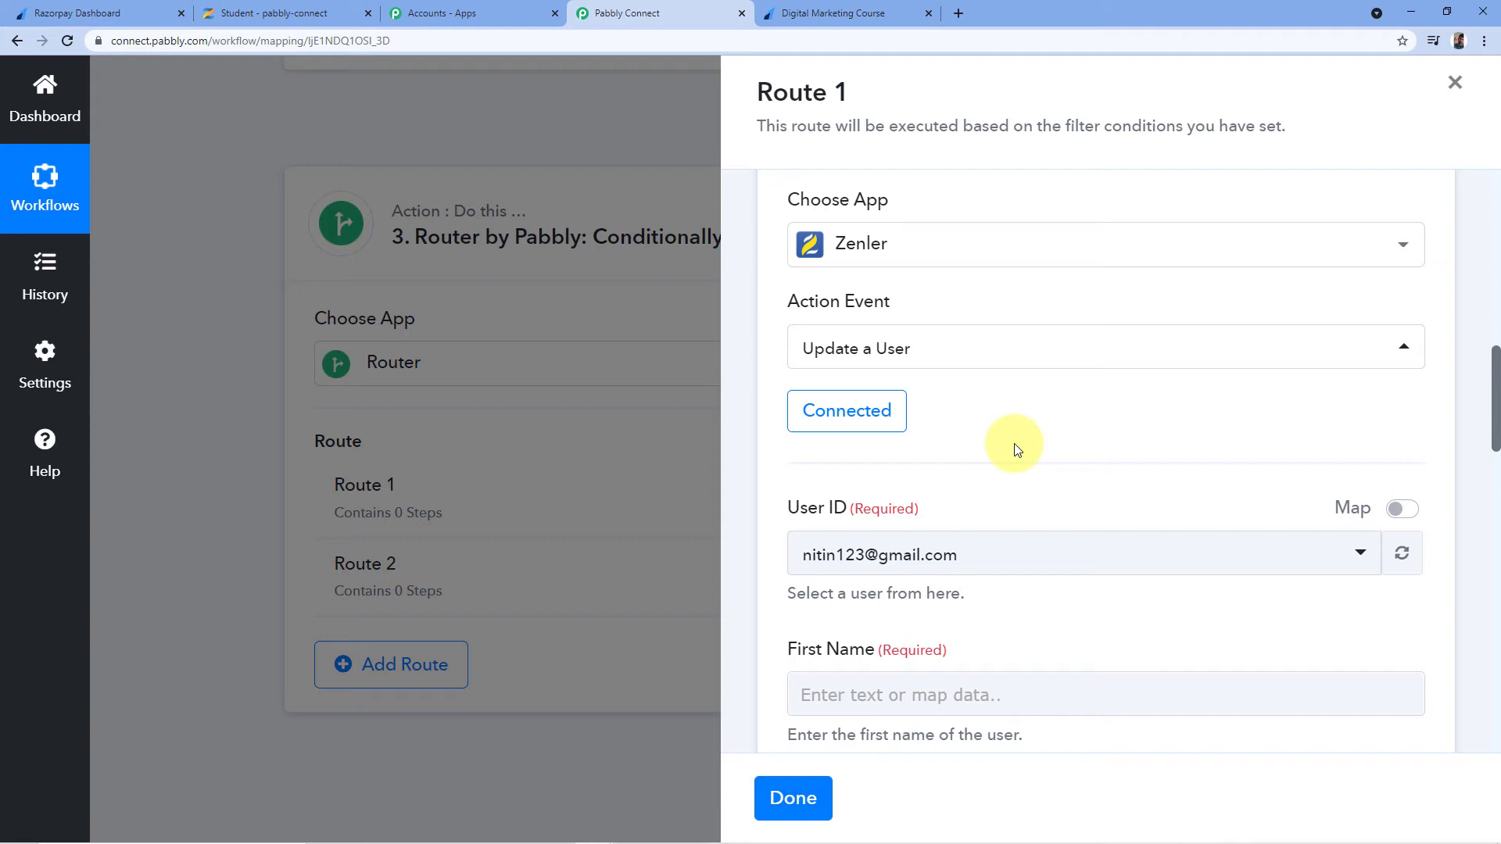
scroll(955, 375, "down", 2)
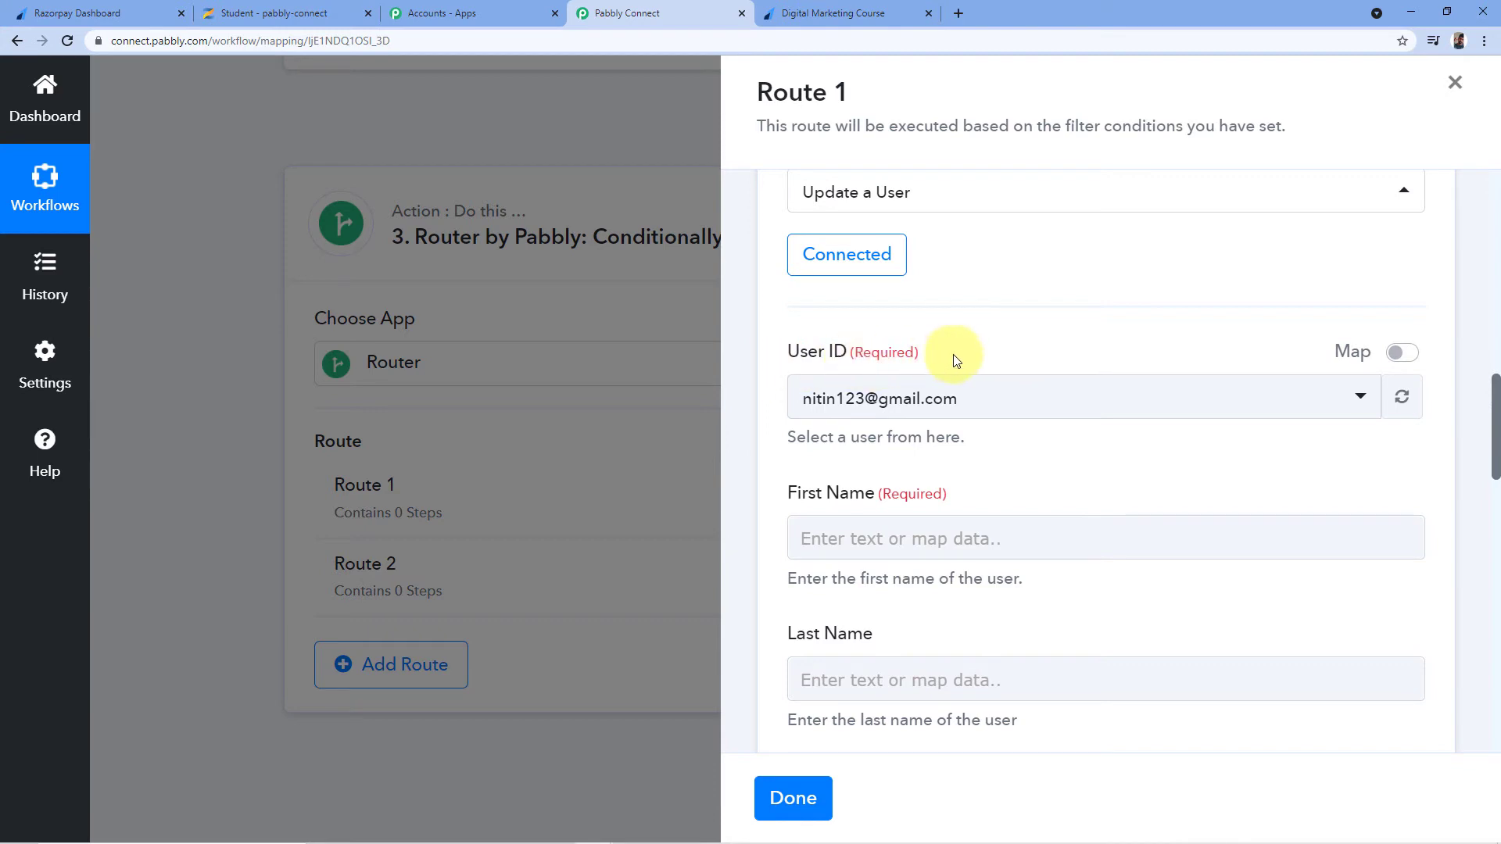
scroll(1002, 372, "up", 10)
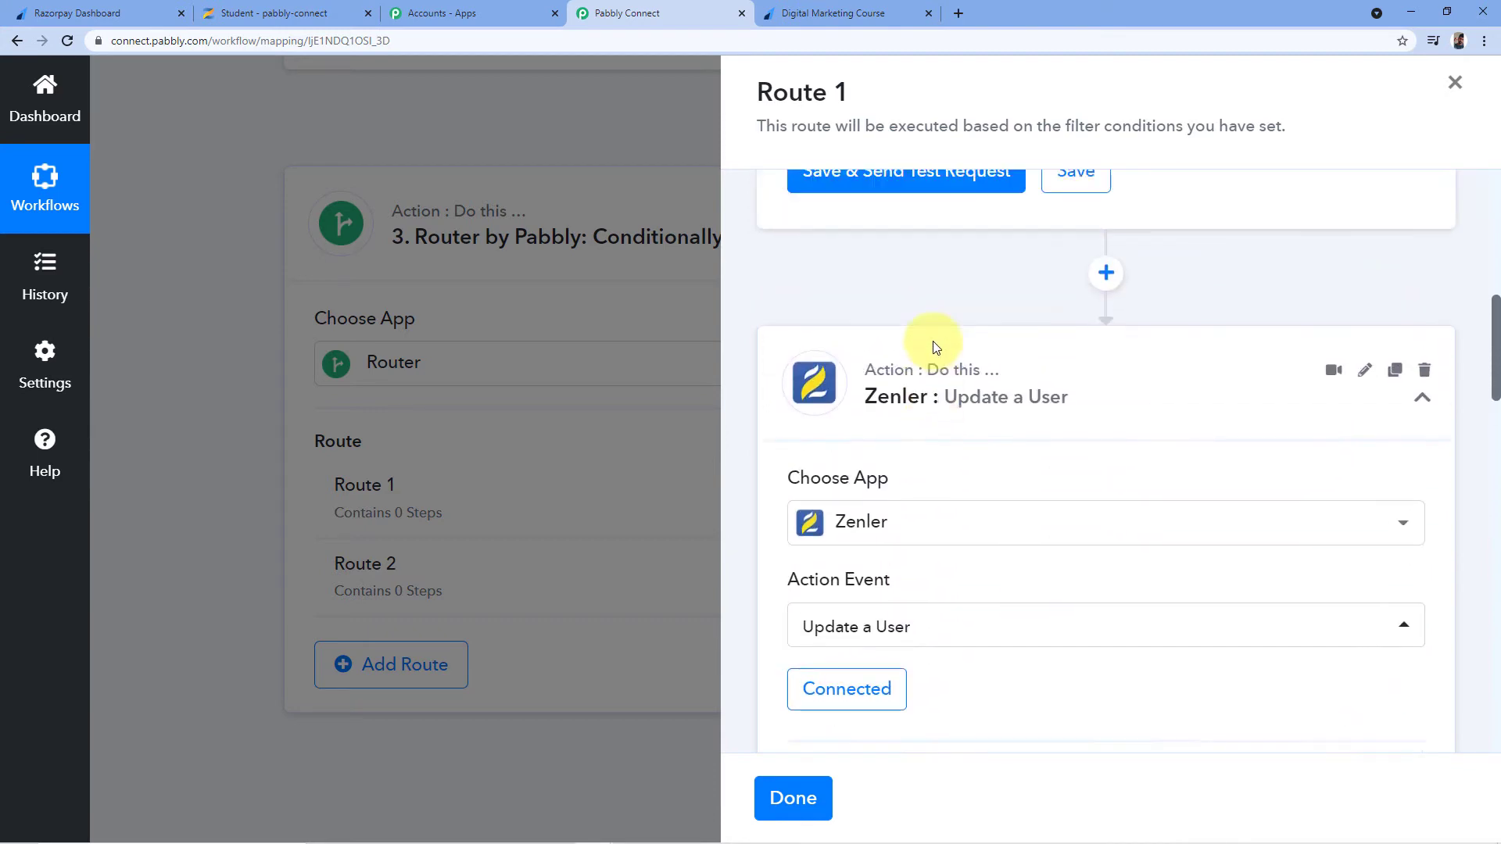
scroll(874, 365, "up", 2)
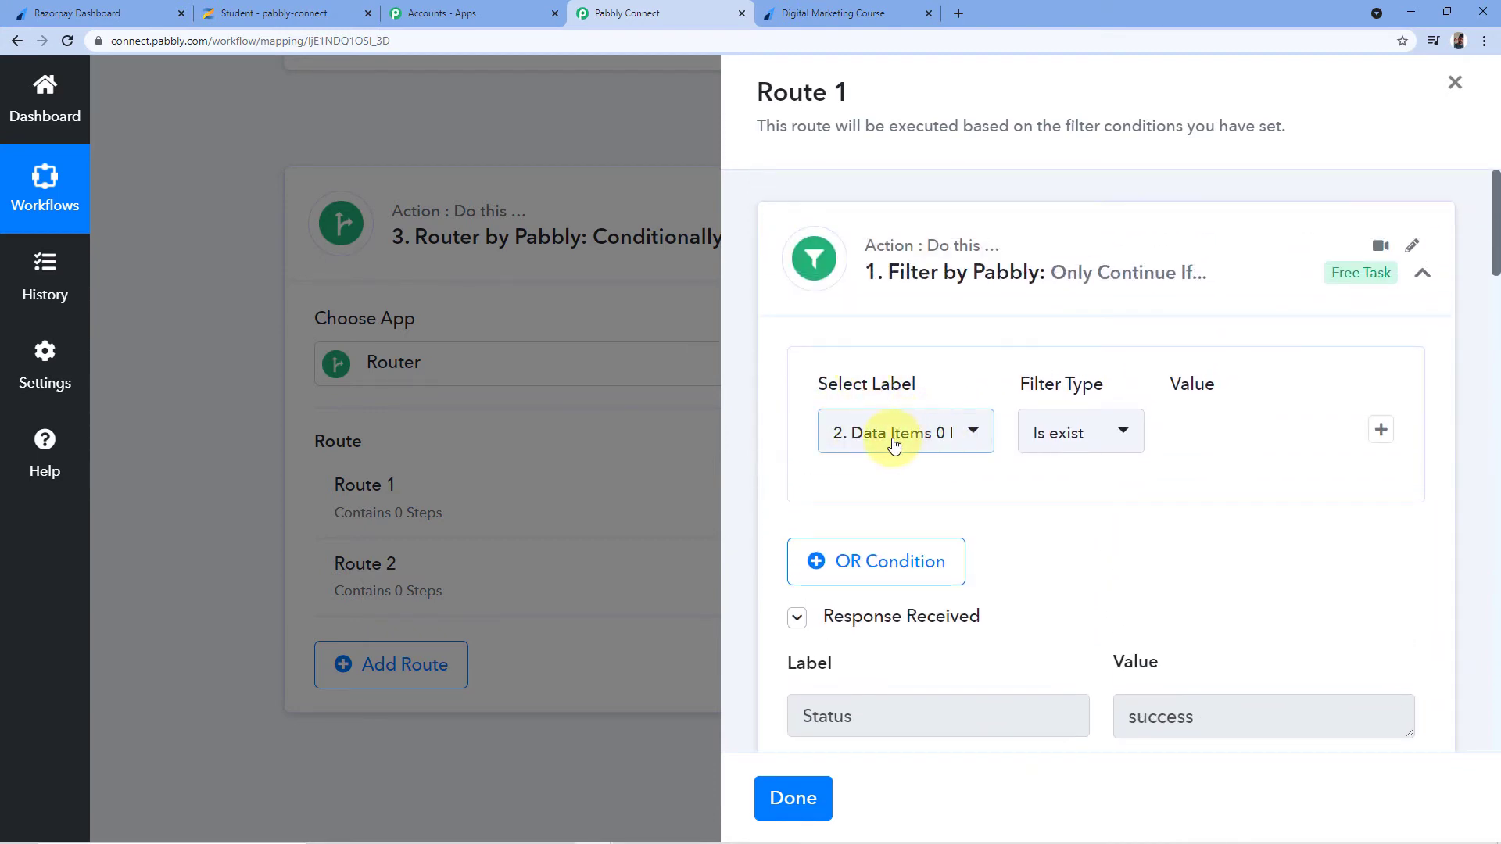
scroll(981, 453, "down", 10)
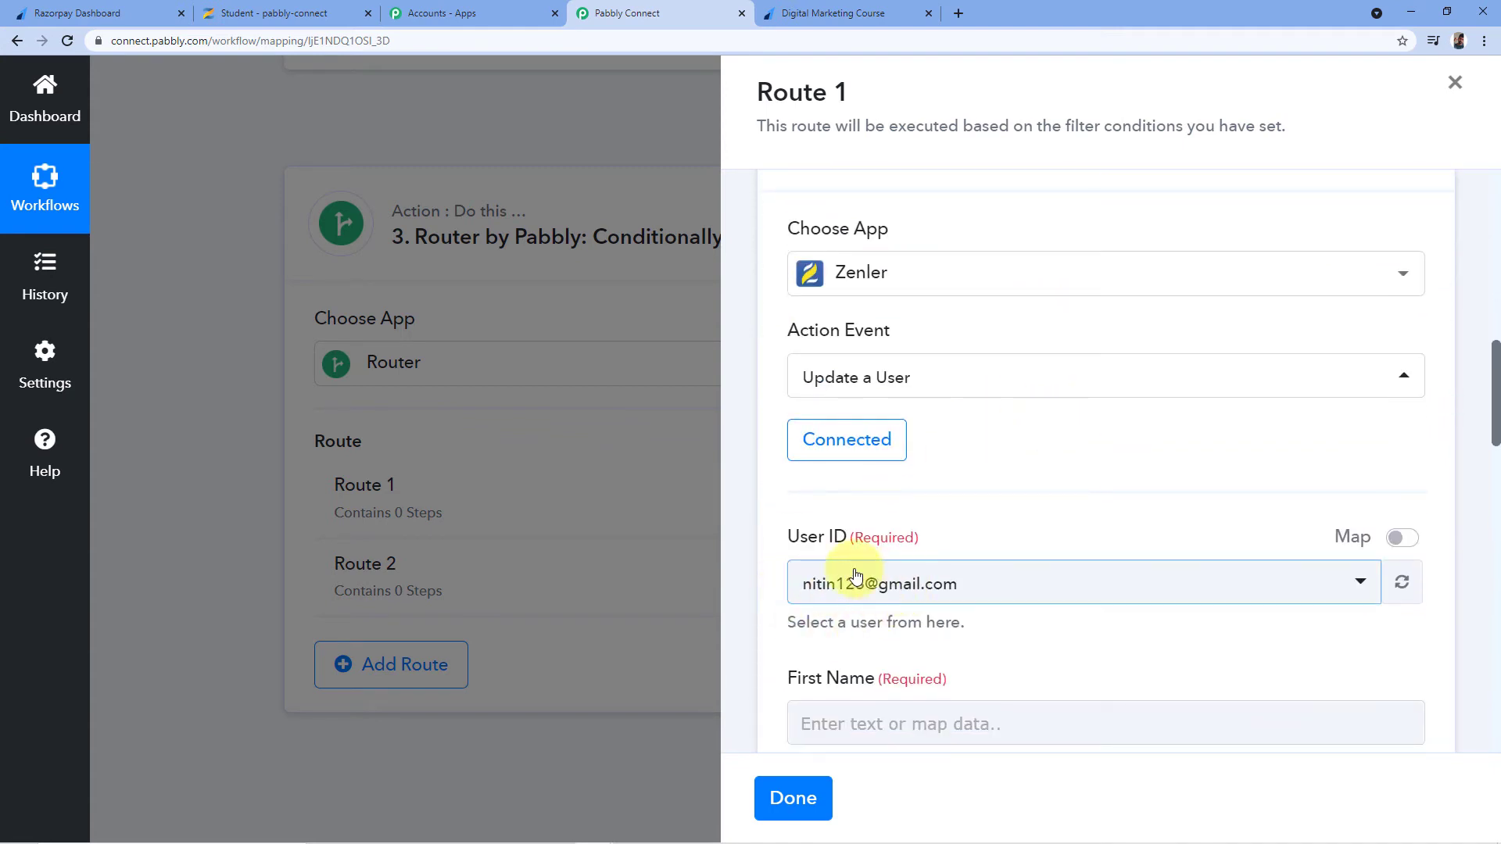
scroll(1099, 513, "down", 1)
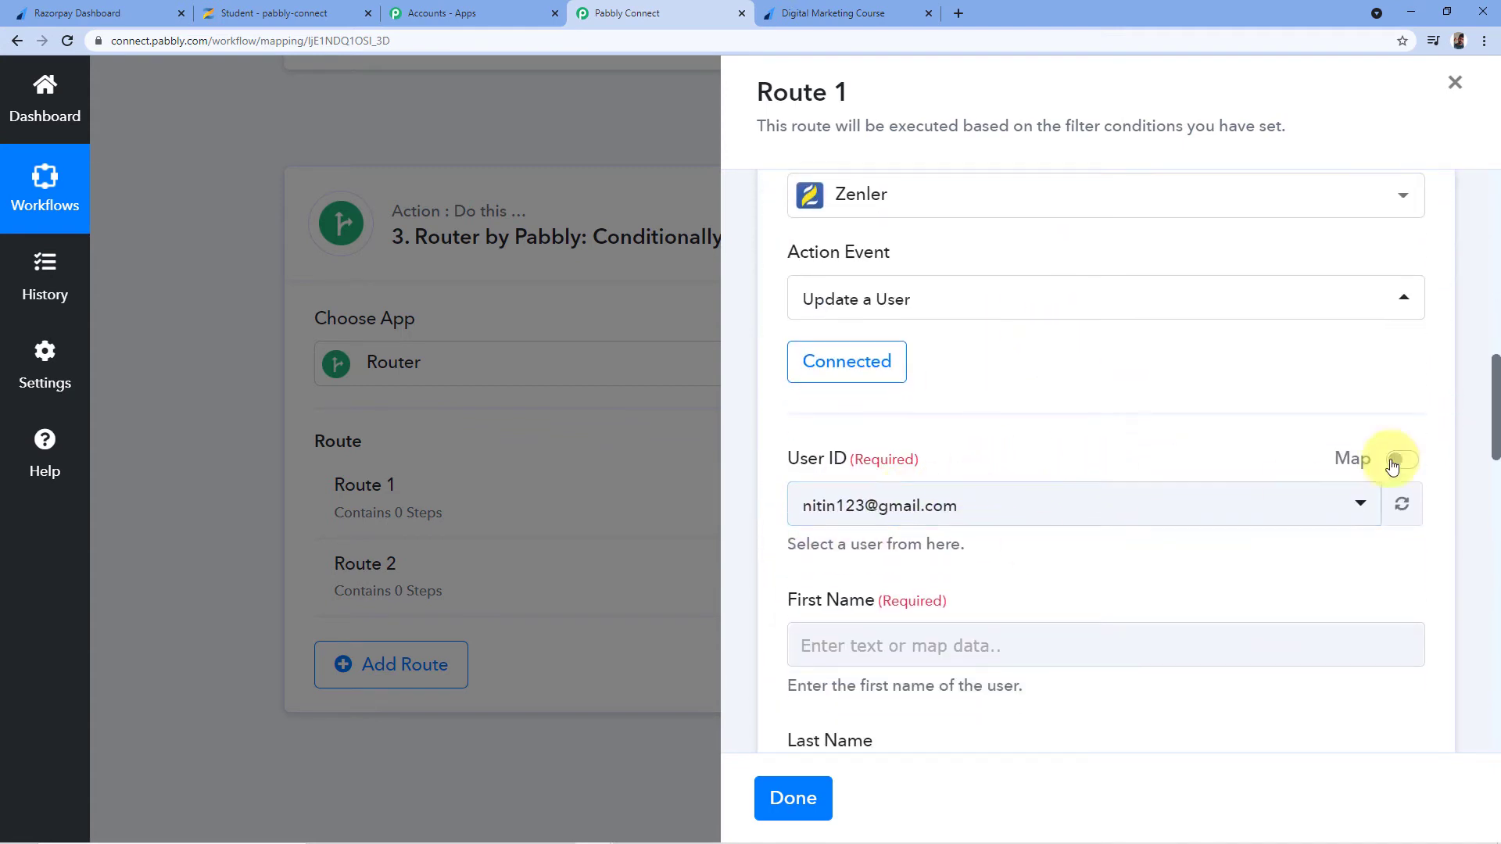
left_click(1397, 461)
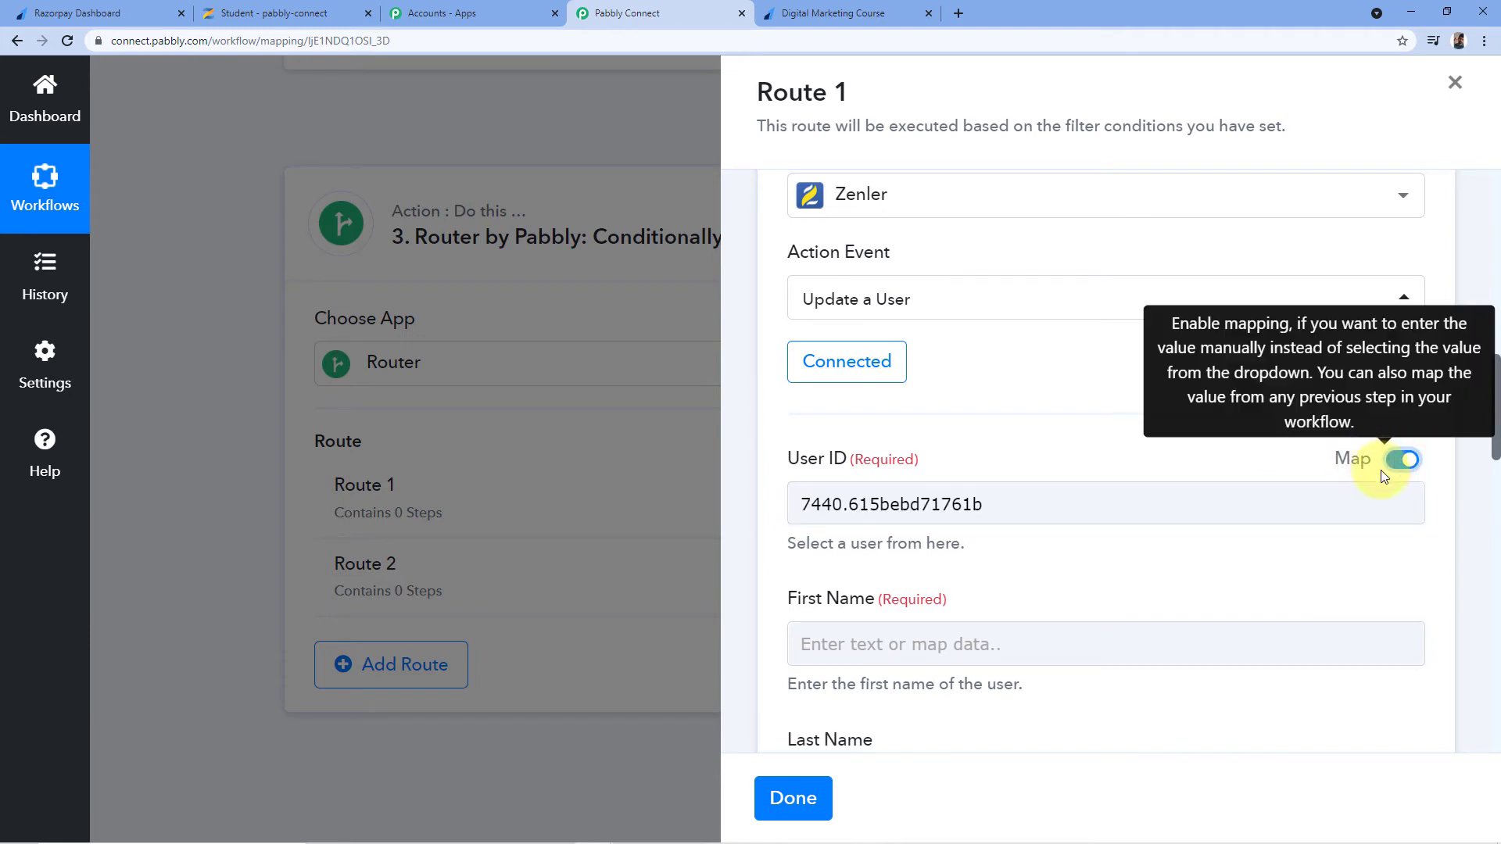
left_click(1173, 505)
key("BackSpace")
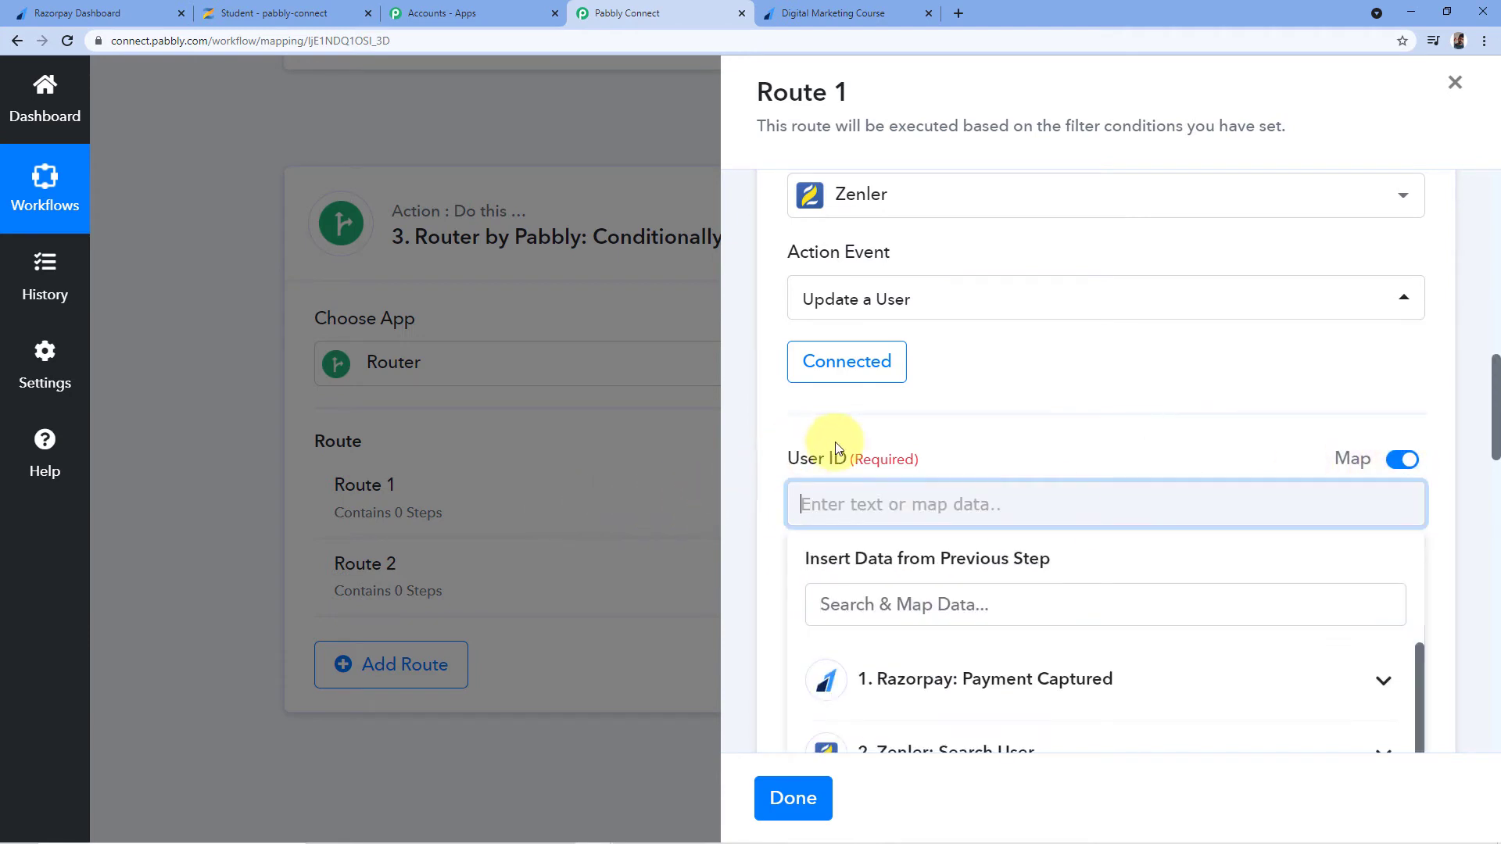
scroll(974, 380, "down", 3)
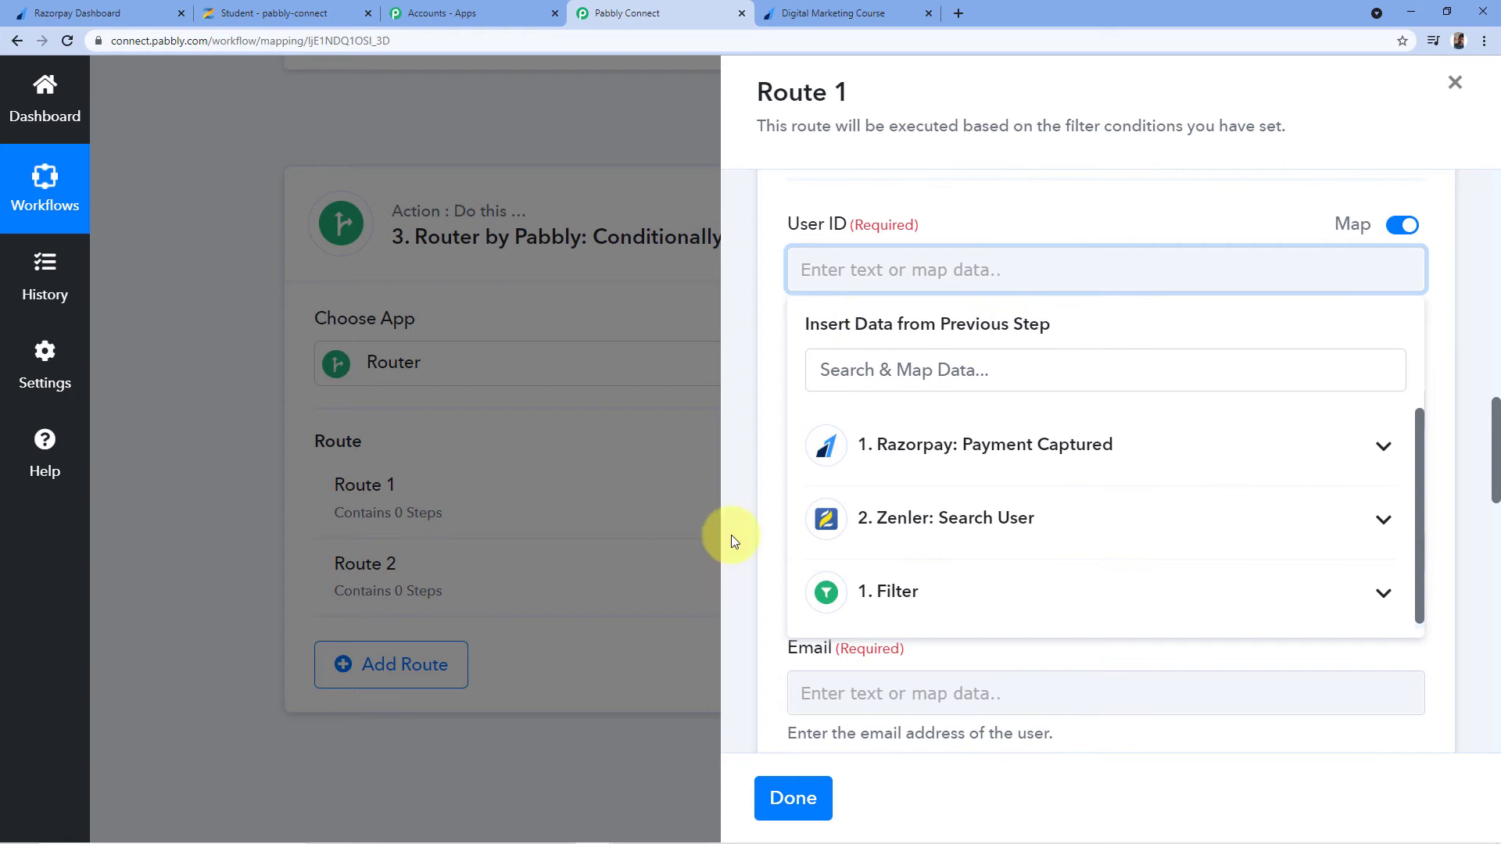
left_click(907, 519)
scroll(907, 520, "down", 2)
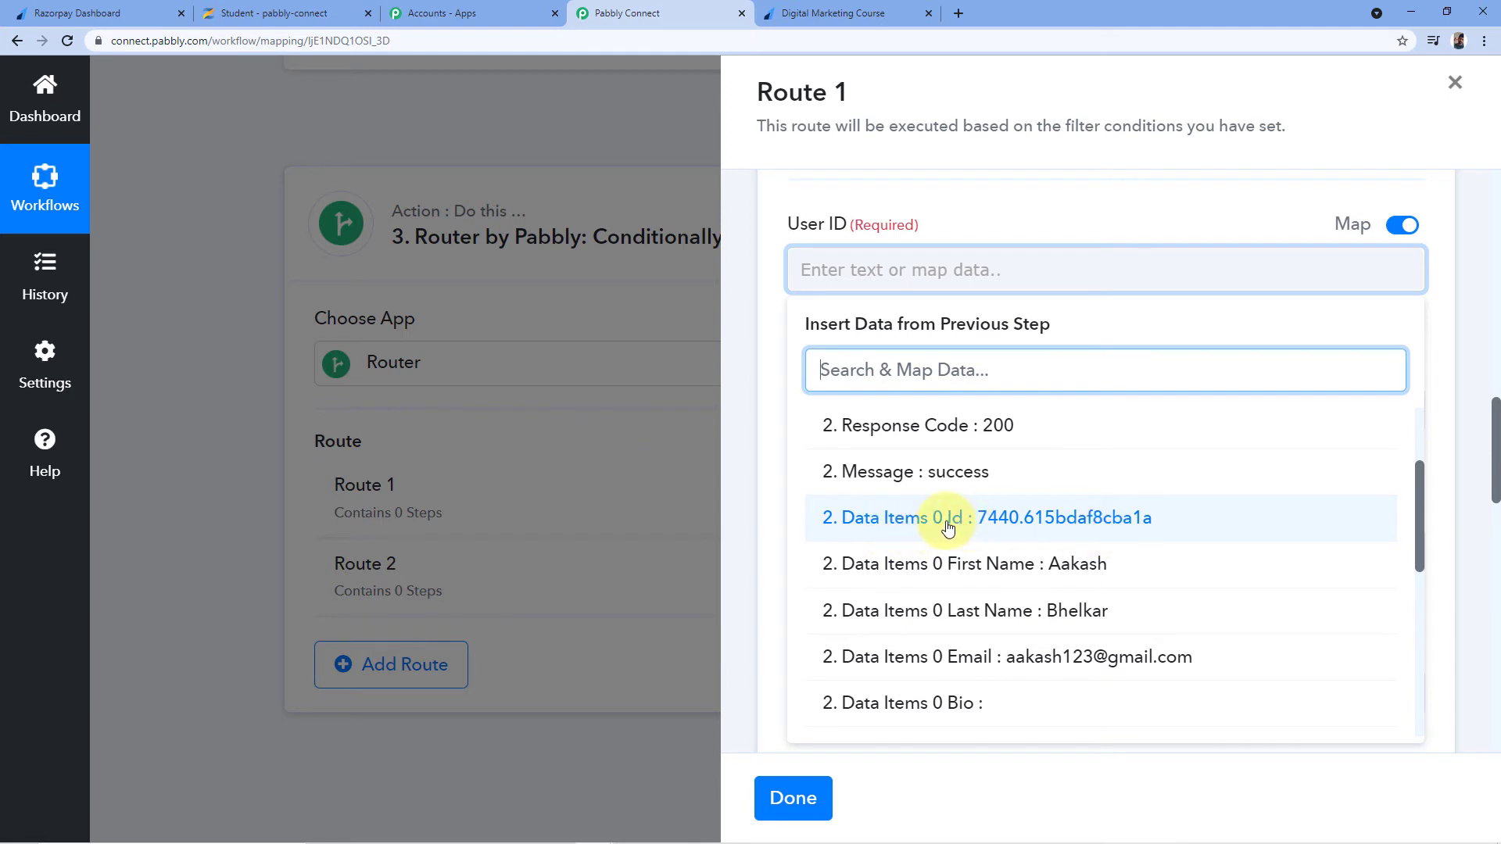
left_click(946, 523)
left_click(991, 212)
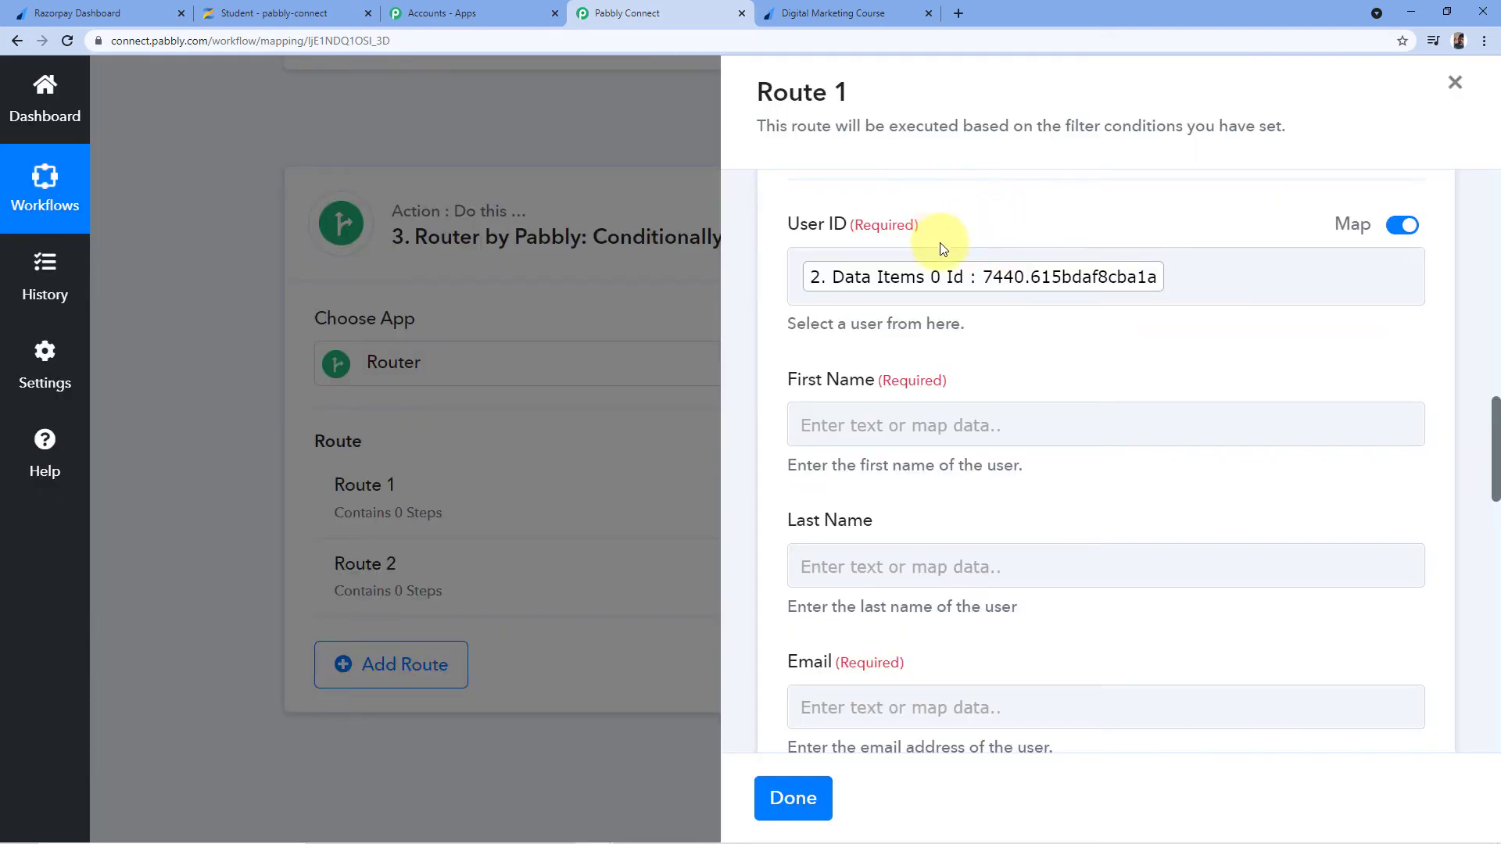
Map First Name and Last Name to the search result's Data Items 0 First Name and Last Name
scroll(947, 242, "down", 1)
left_click(853, 346)
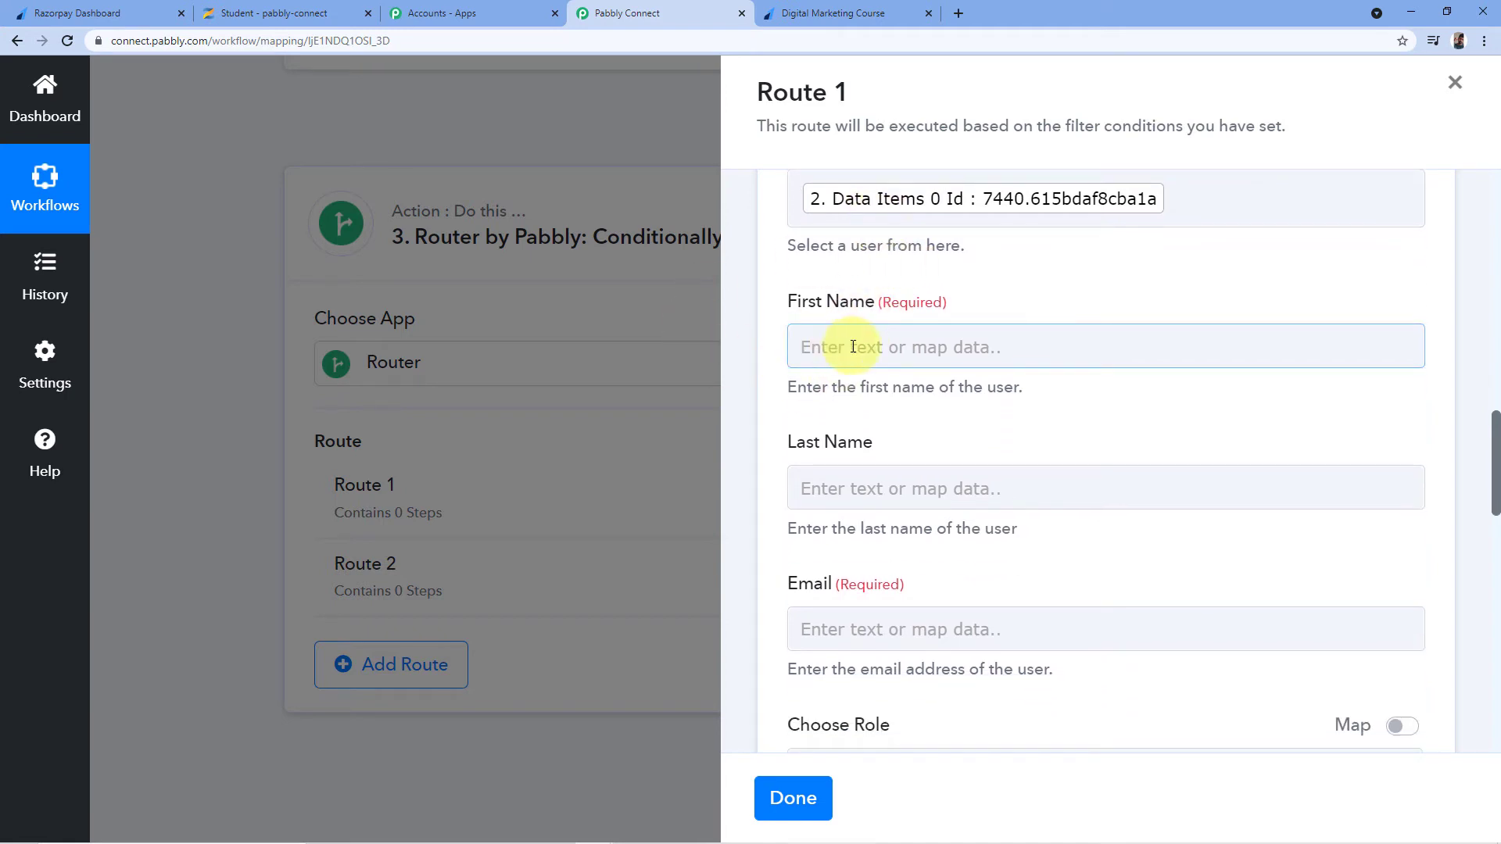
scroll(909, 373, "down", 2)
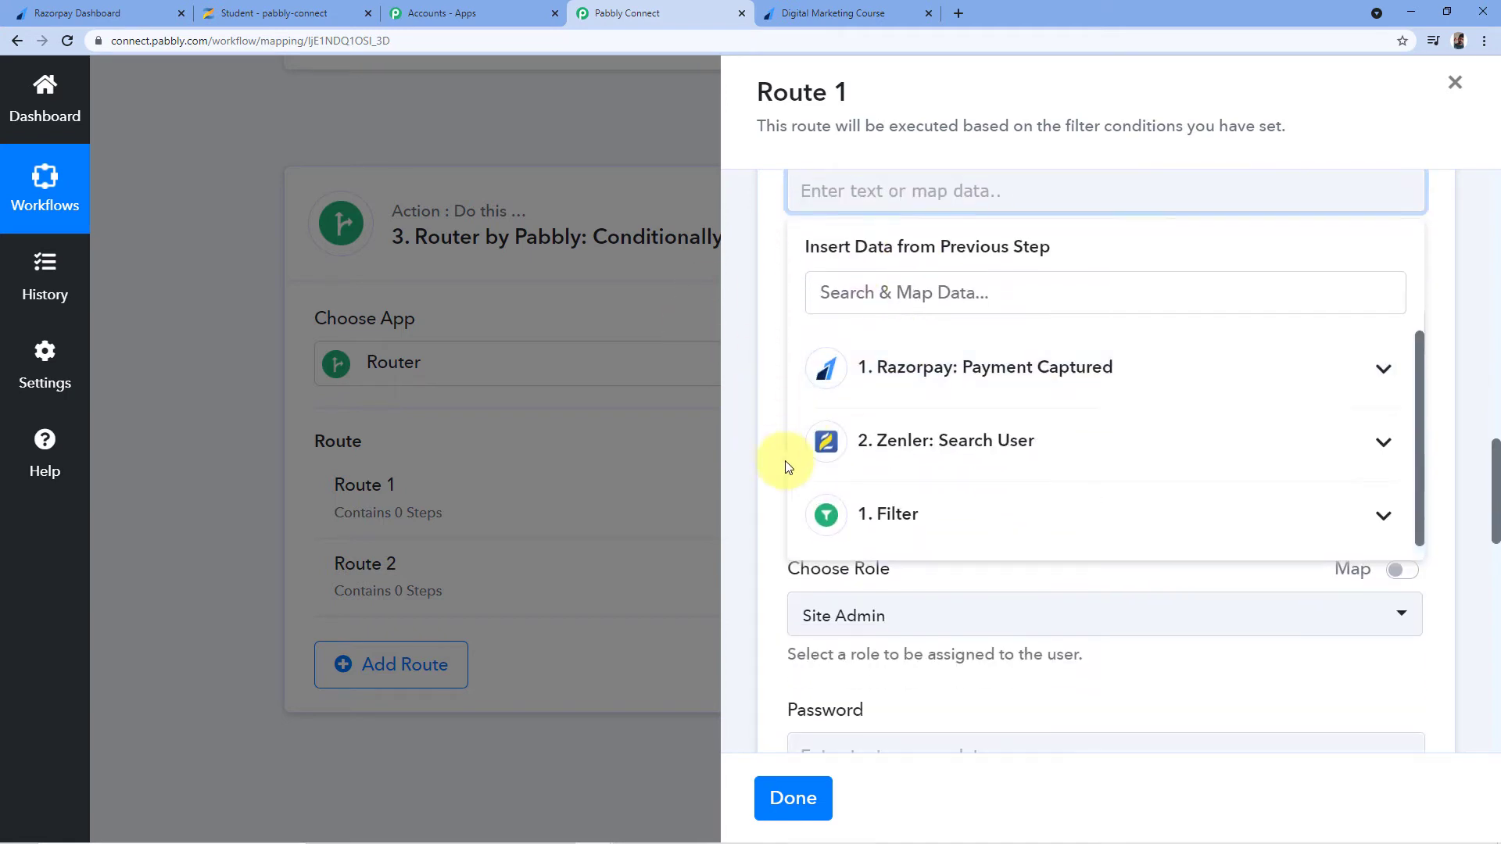
left_click(955, 438)
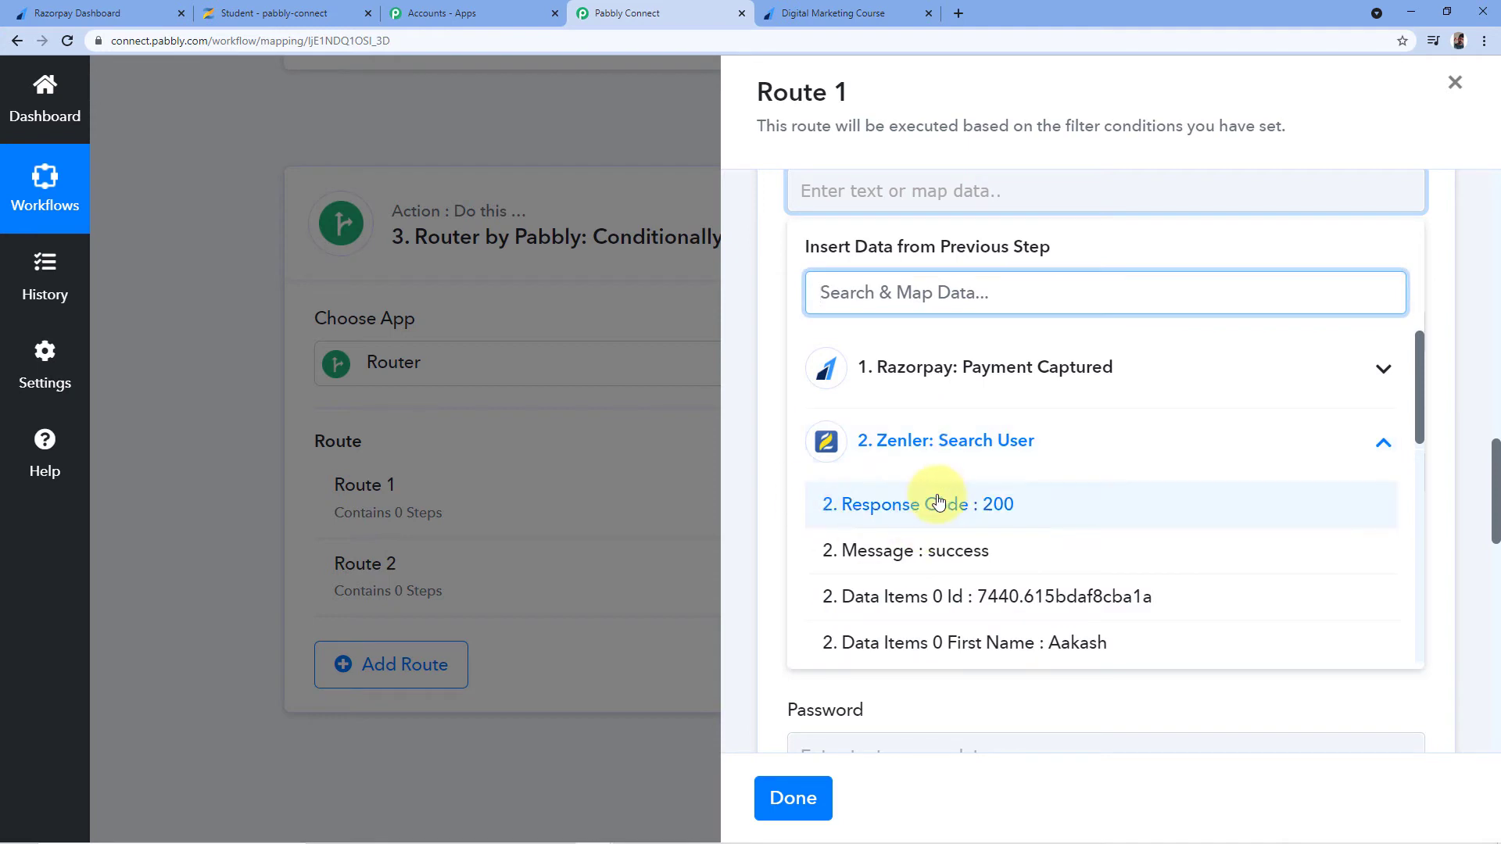
scroll(900, 502, "down", 2)
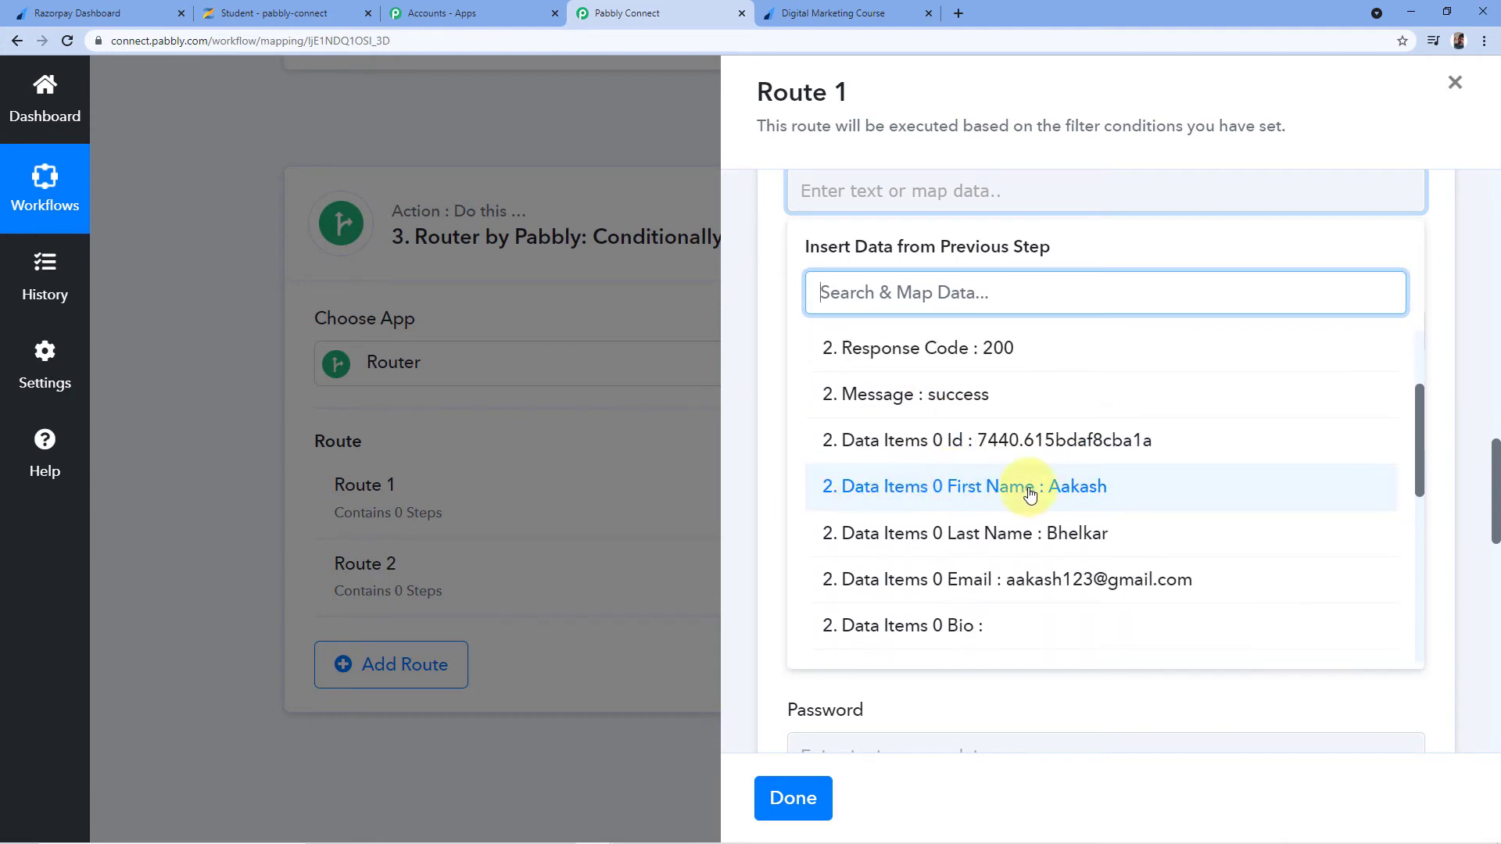
left_click(994, 496)
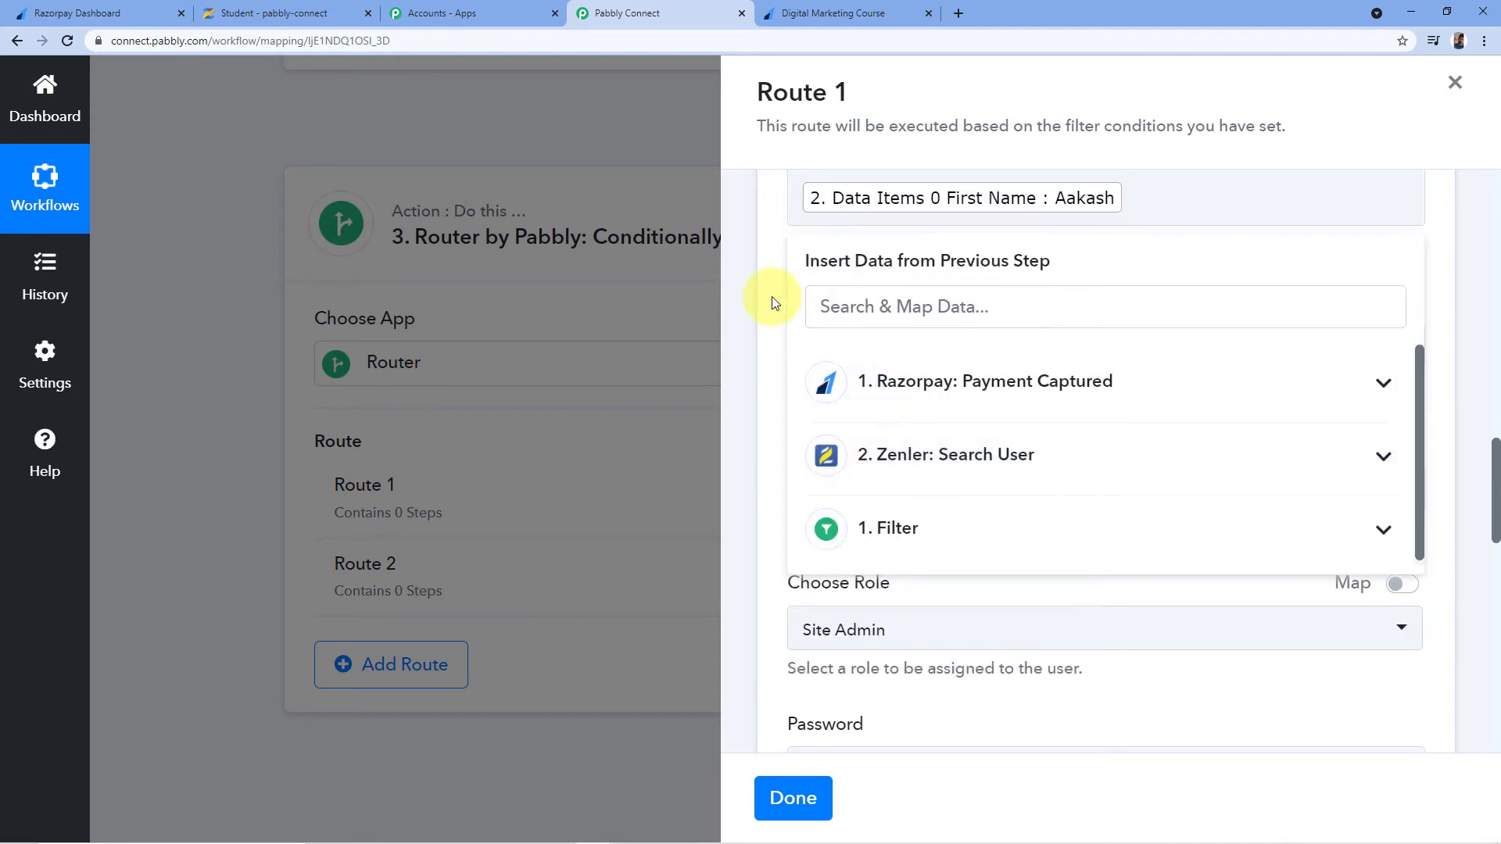
left_click(773, 302)
scroll(770, 328, "down", 1)
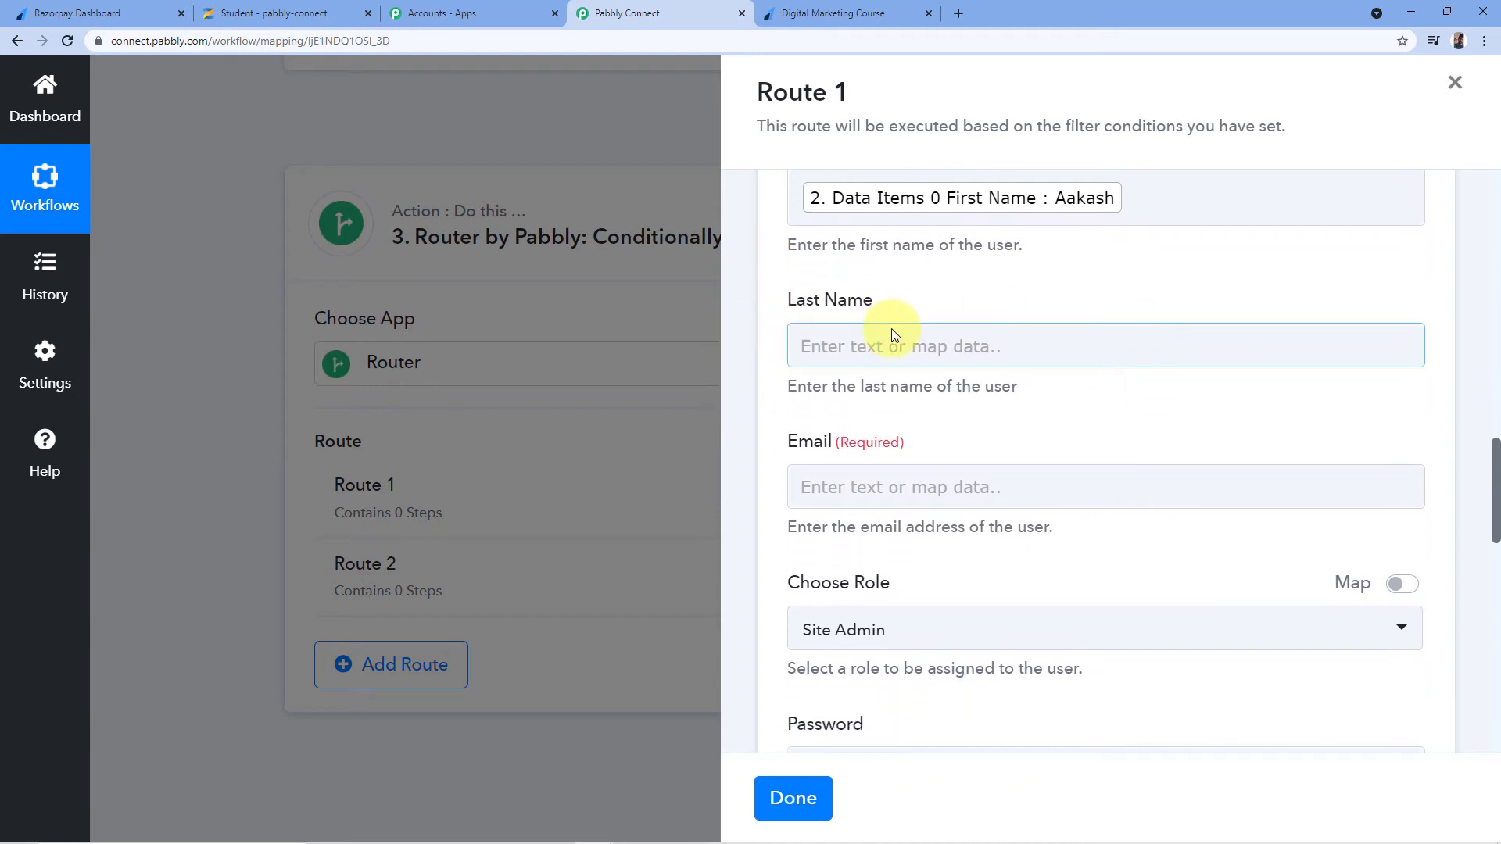
left_click(891, 332)
left_click(938, 590)
scroll(958, 540, "down", 5)
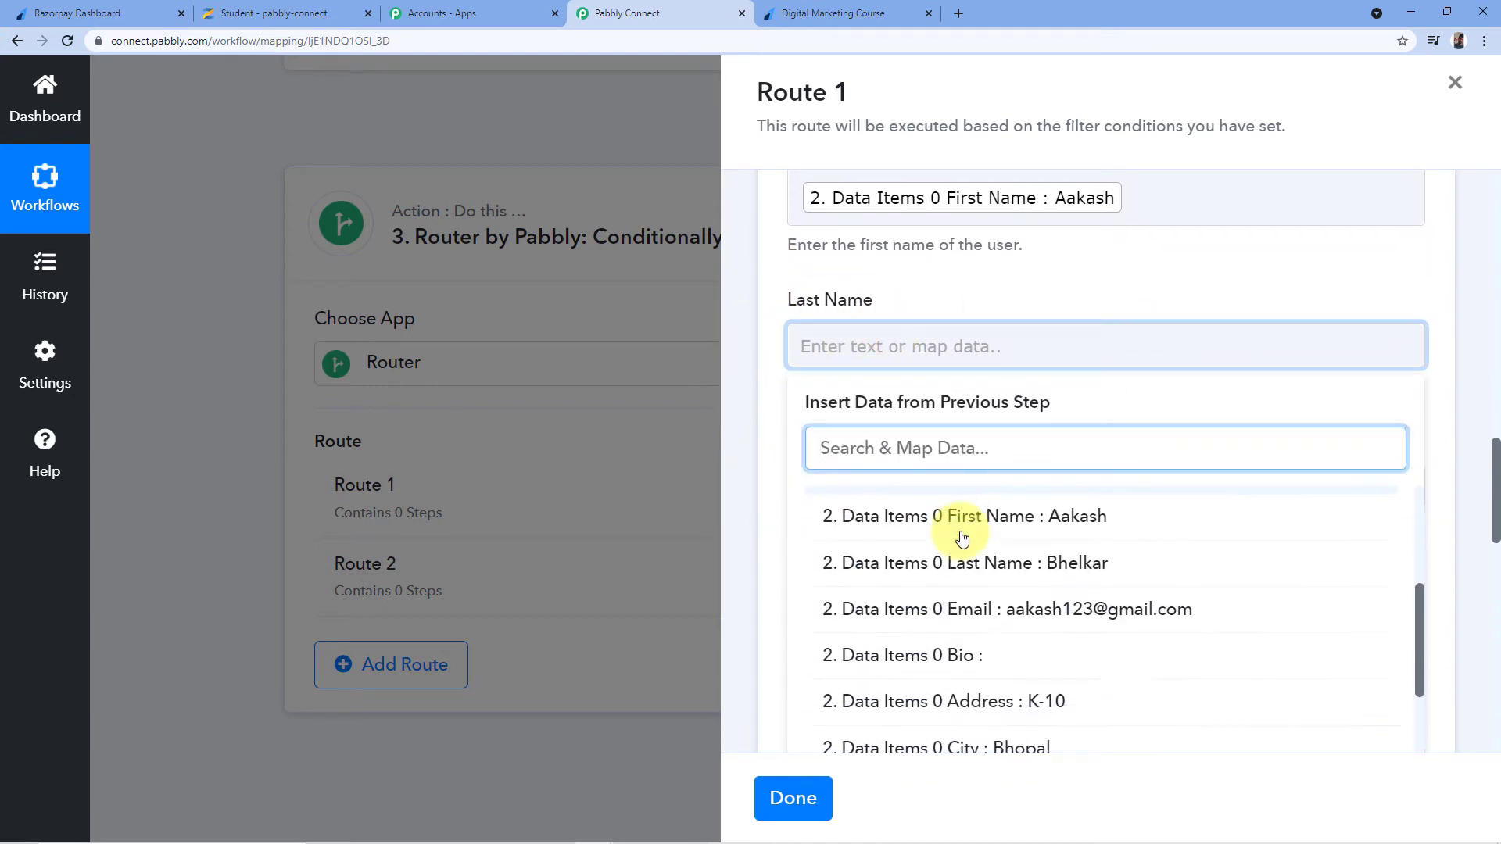
left_click(1004, 537)
left_click(763, 377)
Map Email to the Zenler search result's Data Items 0 Email
scroll(734, 406, "down", 2)
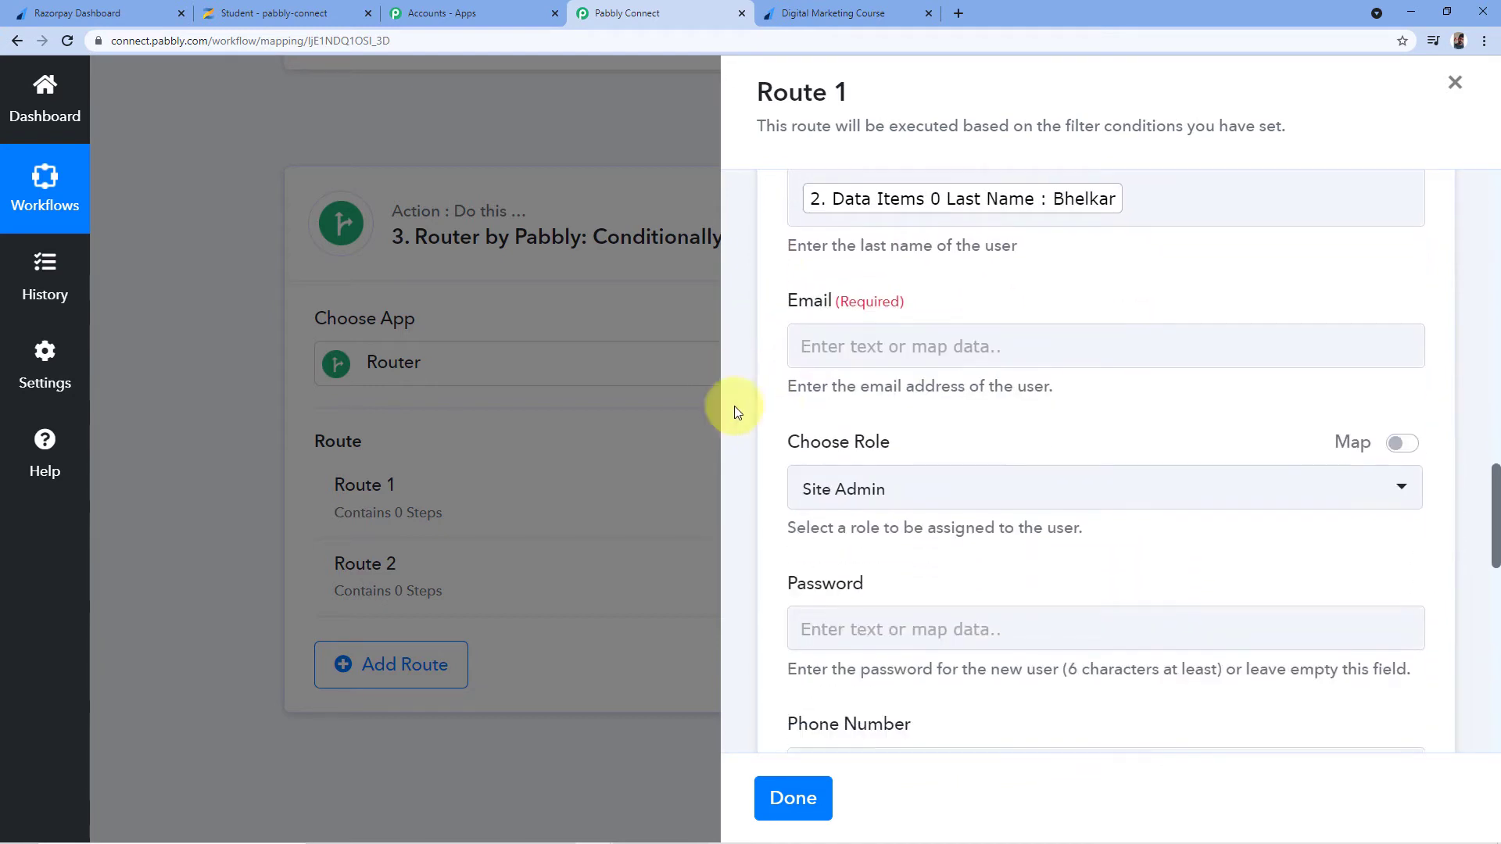
left_click(849, 347)
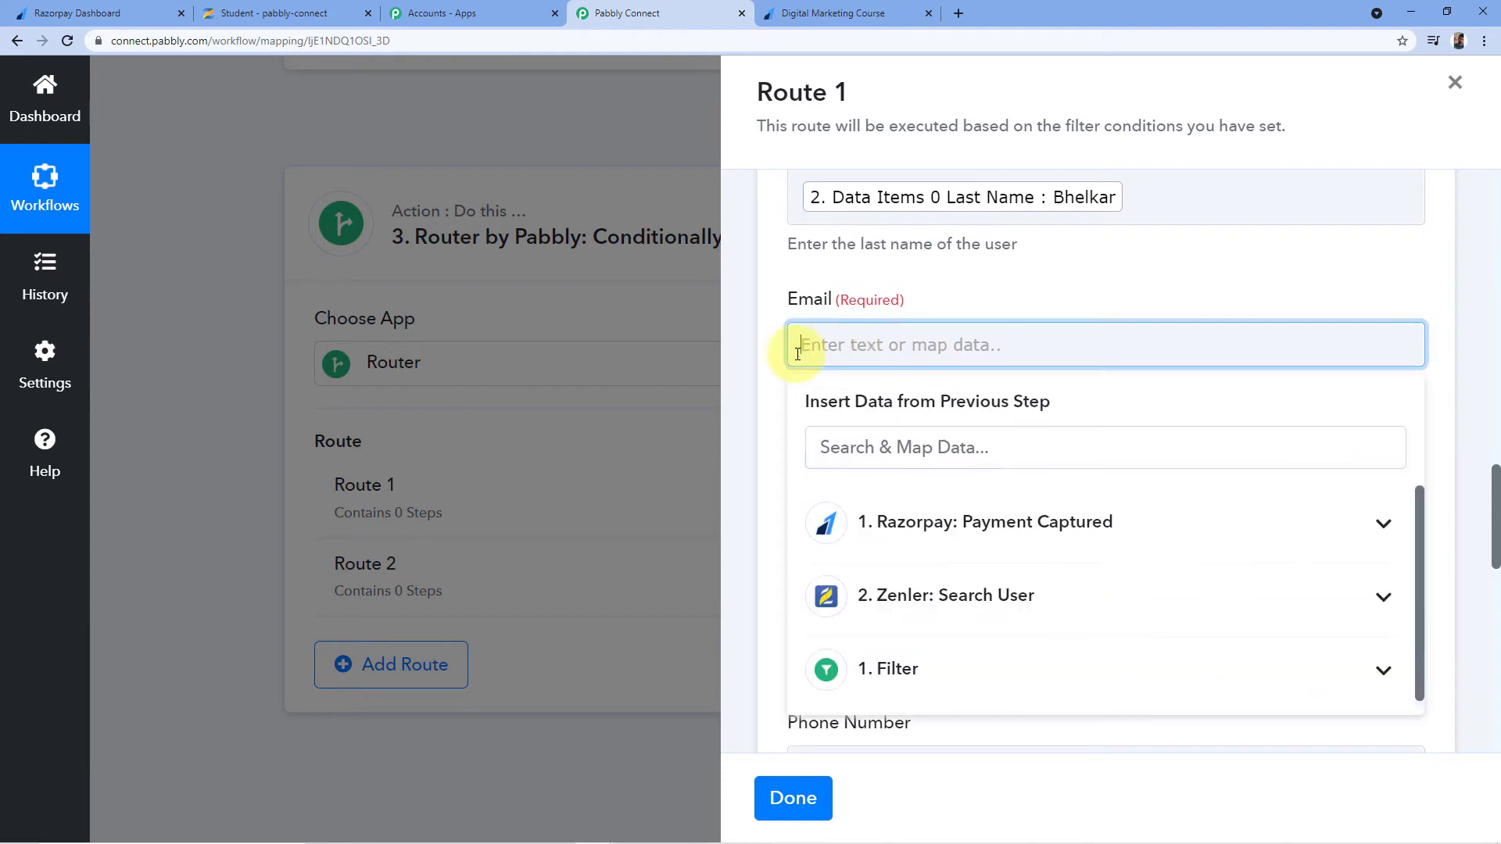
left_click(927, 597)
scroll(954, 532, "down", 5)
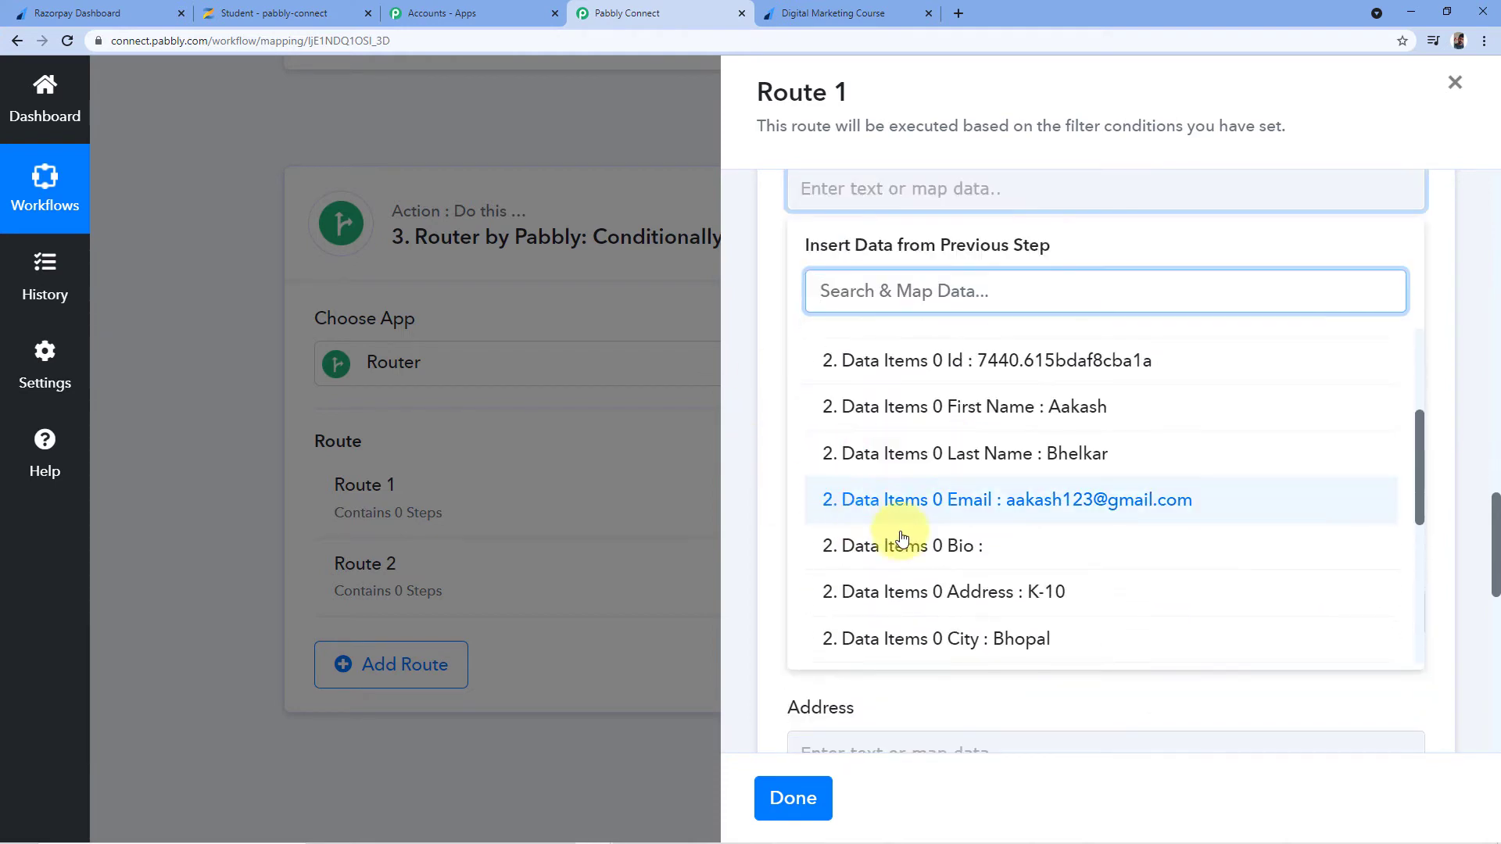
left_click(1057, 504)
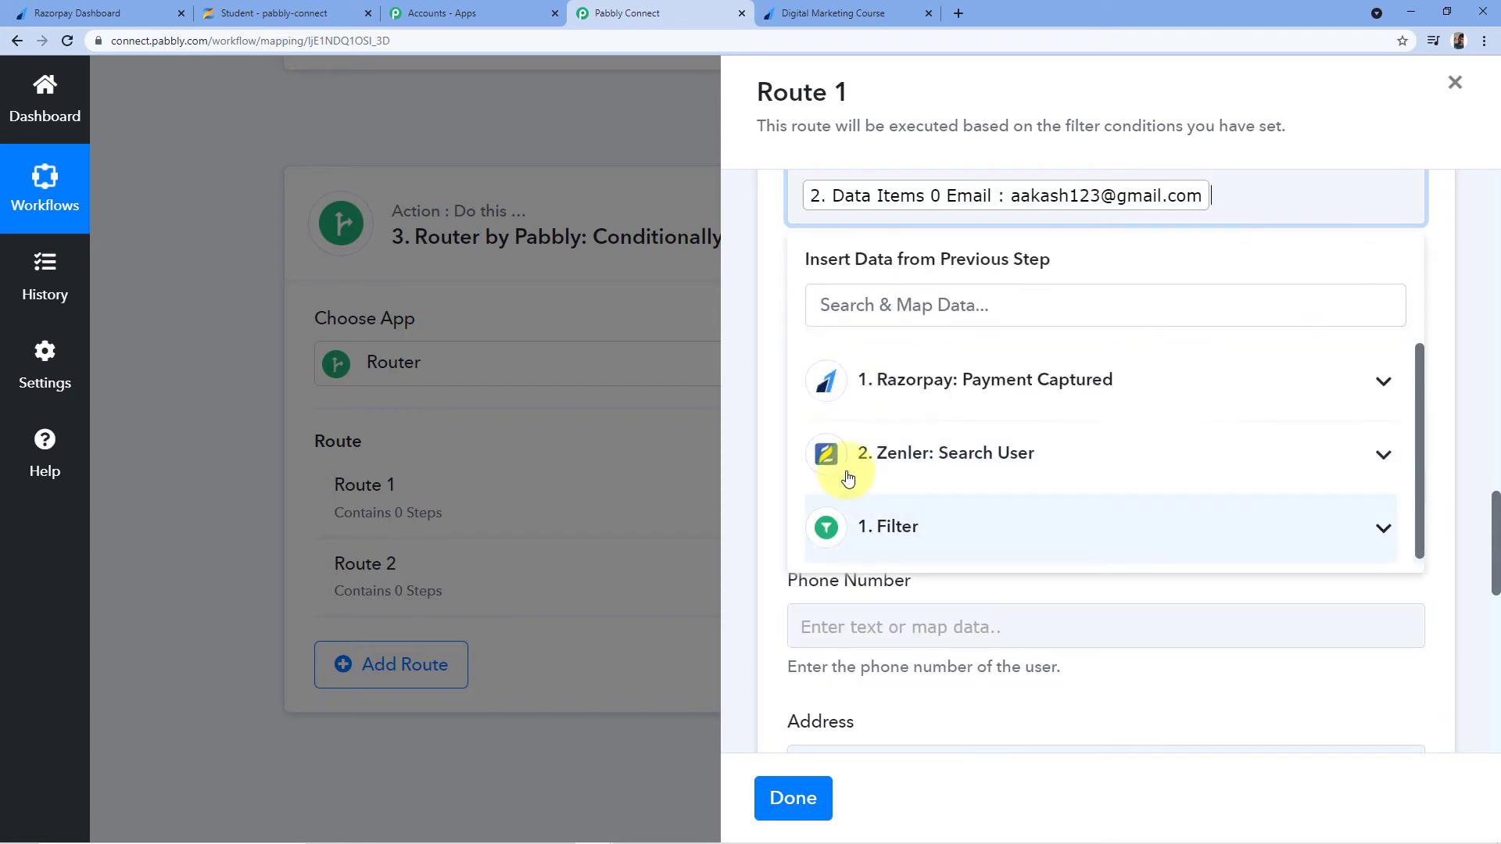
left_click(773, 314)
scroll(868, 283, "down", 1)
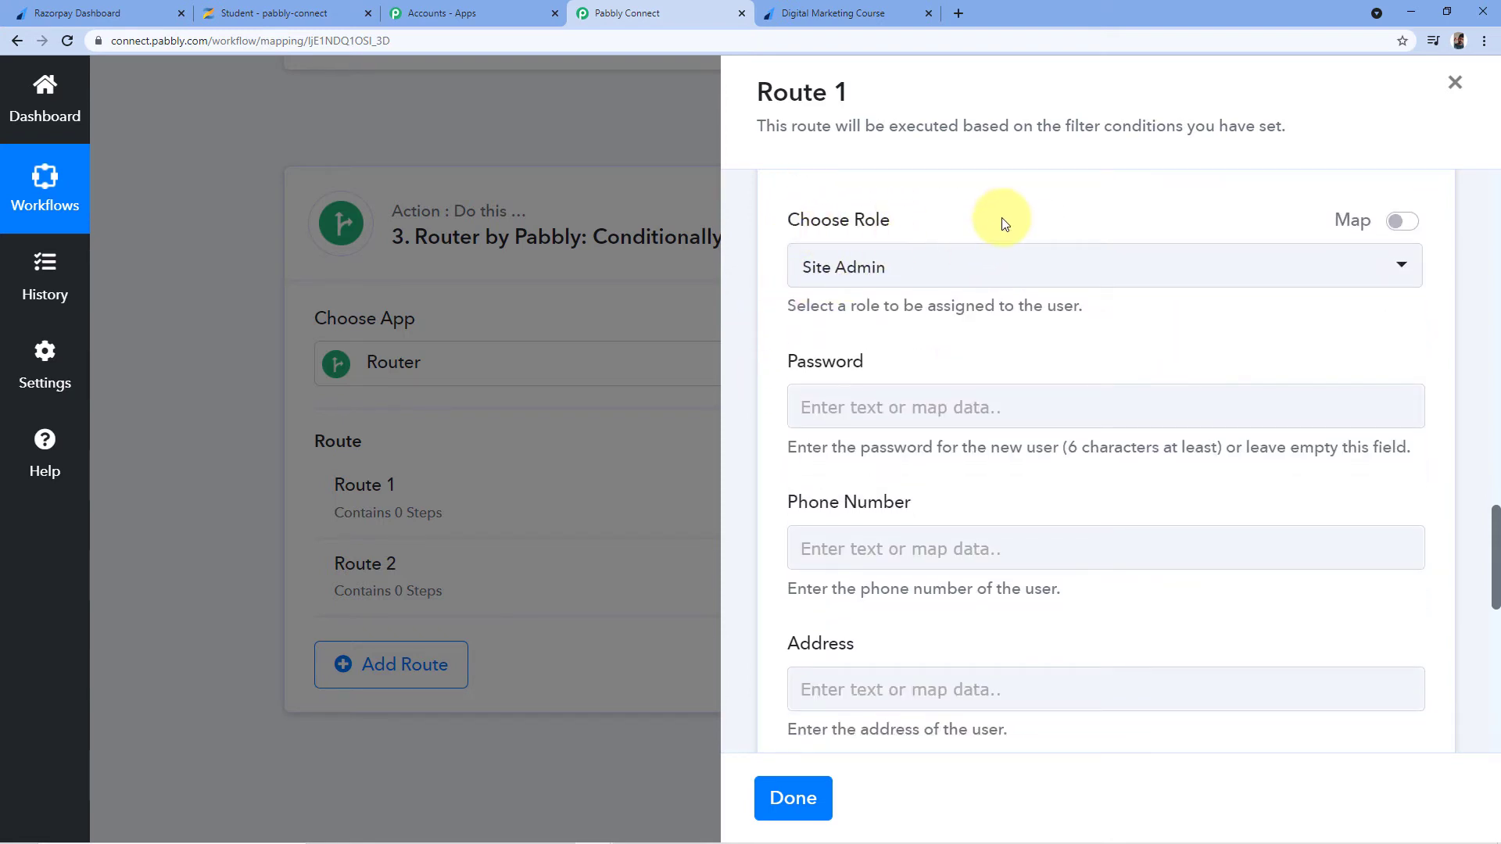
scroll(999, 222, "up", 10)
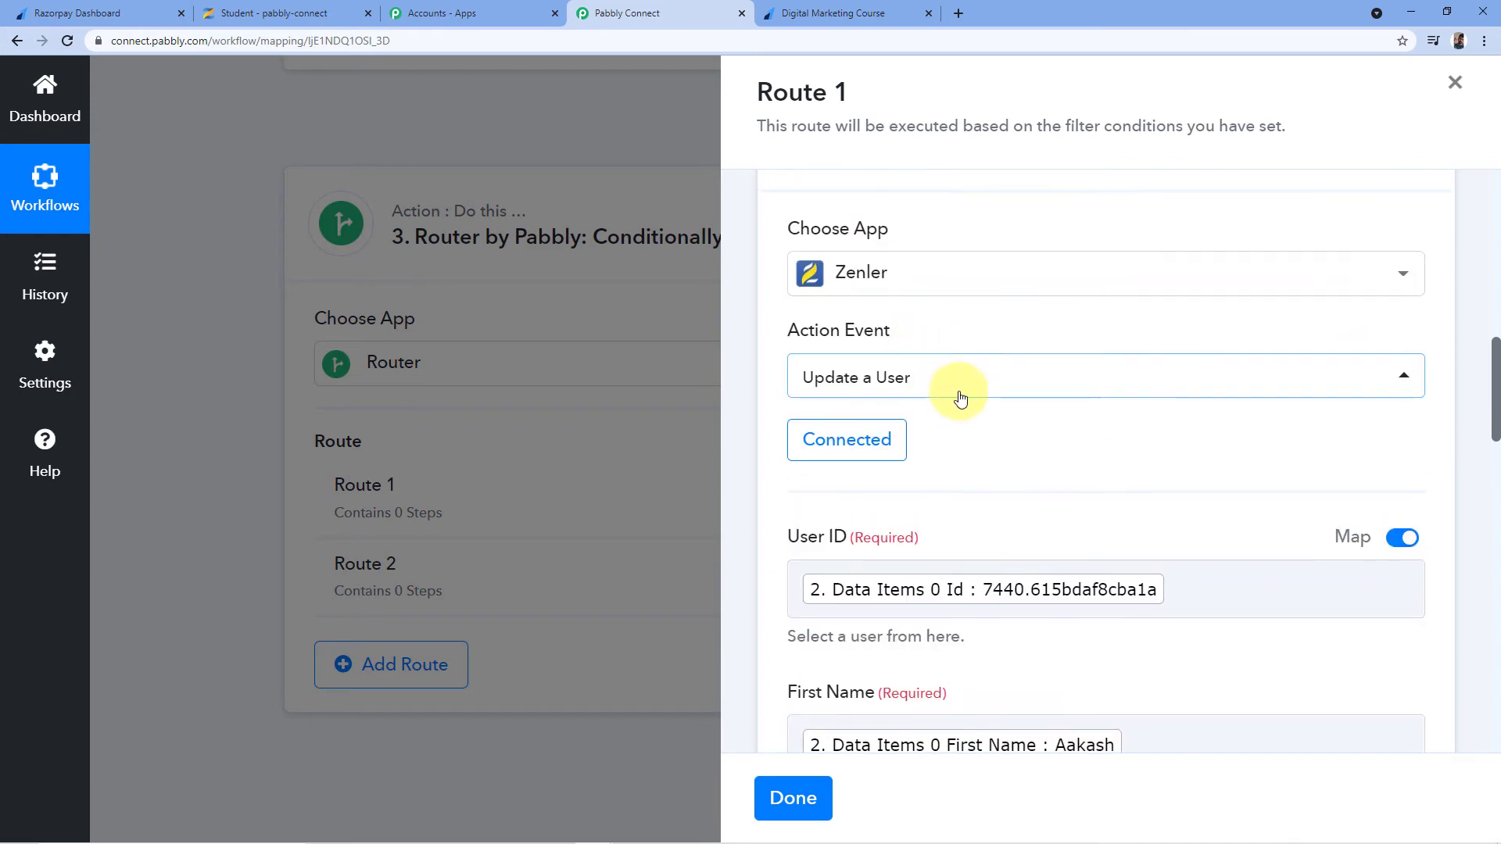
scroll(1016, 411, "down", 7)
scroll(926, 394, "down", 4)
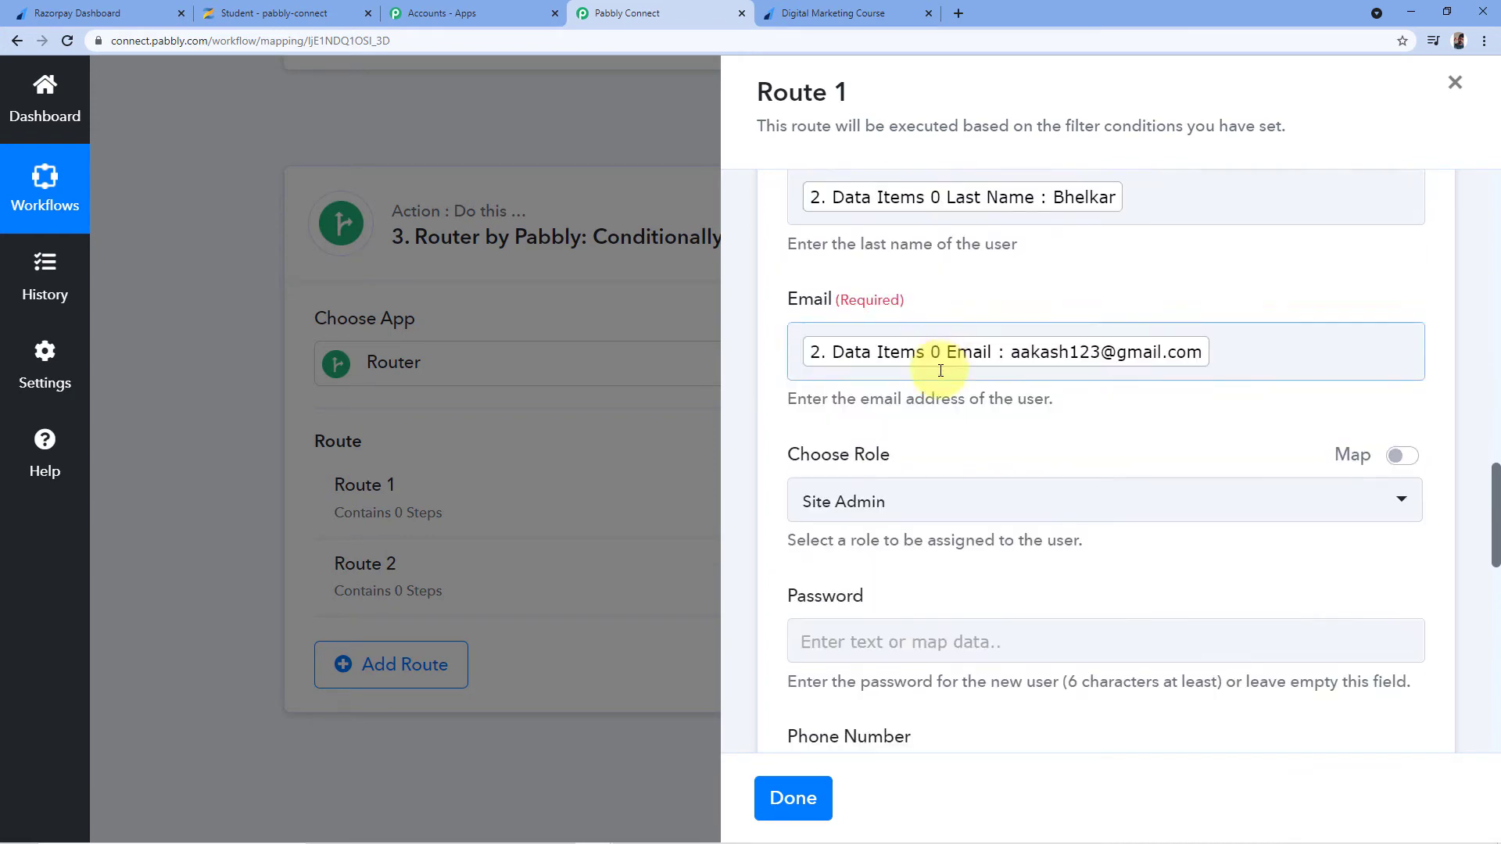
Choose Student as the user's role
left_click(973, 346)
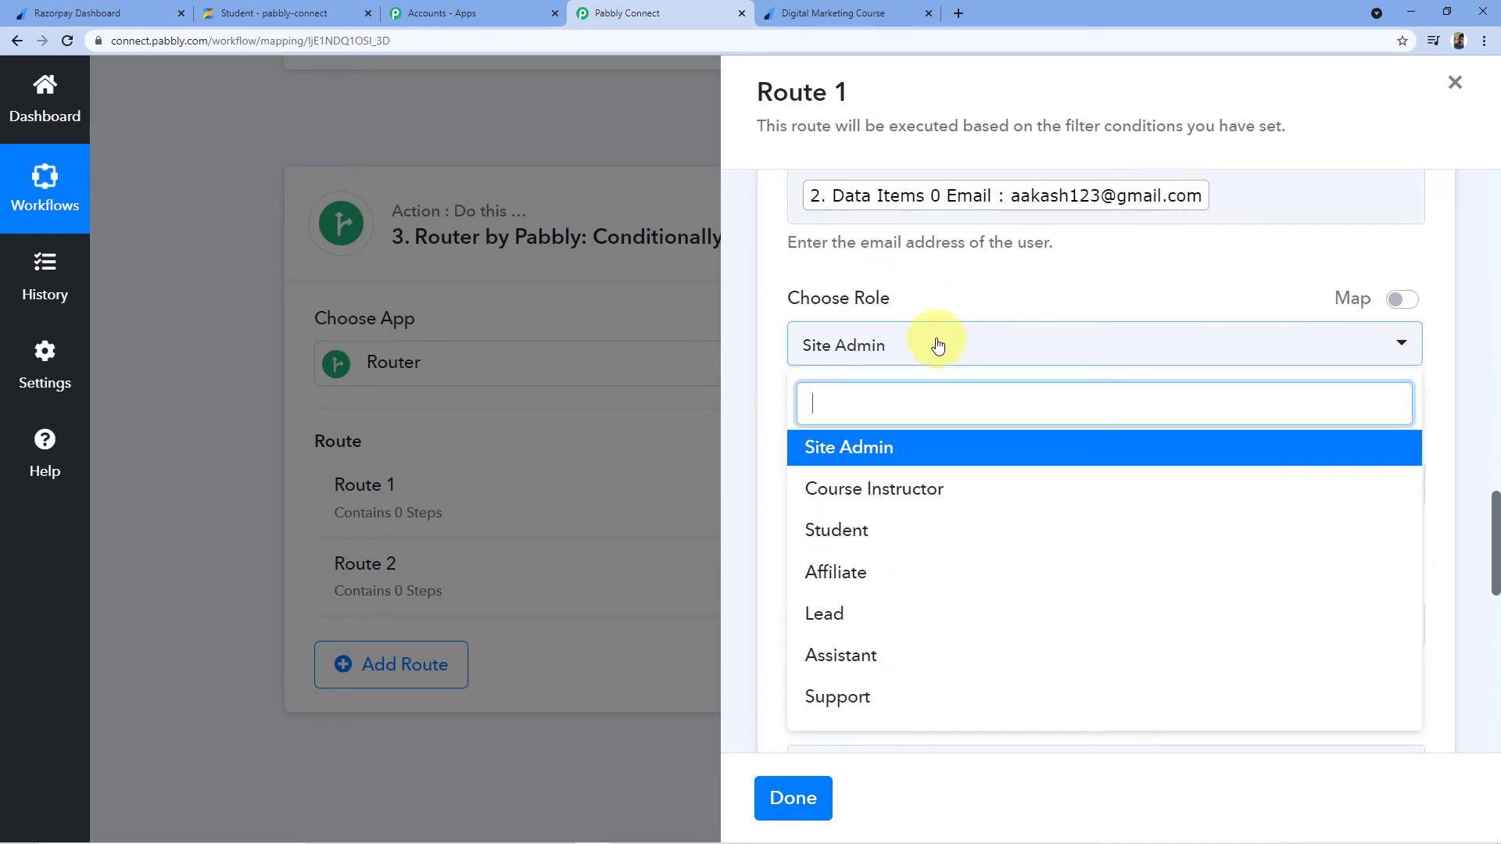
scroll(912, 385, "down", 1)
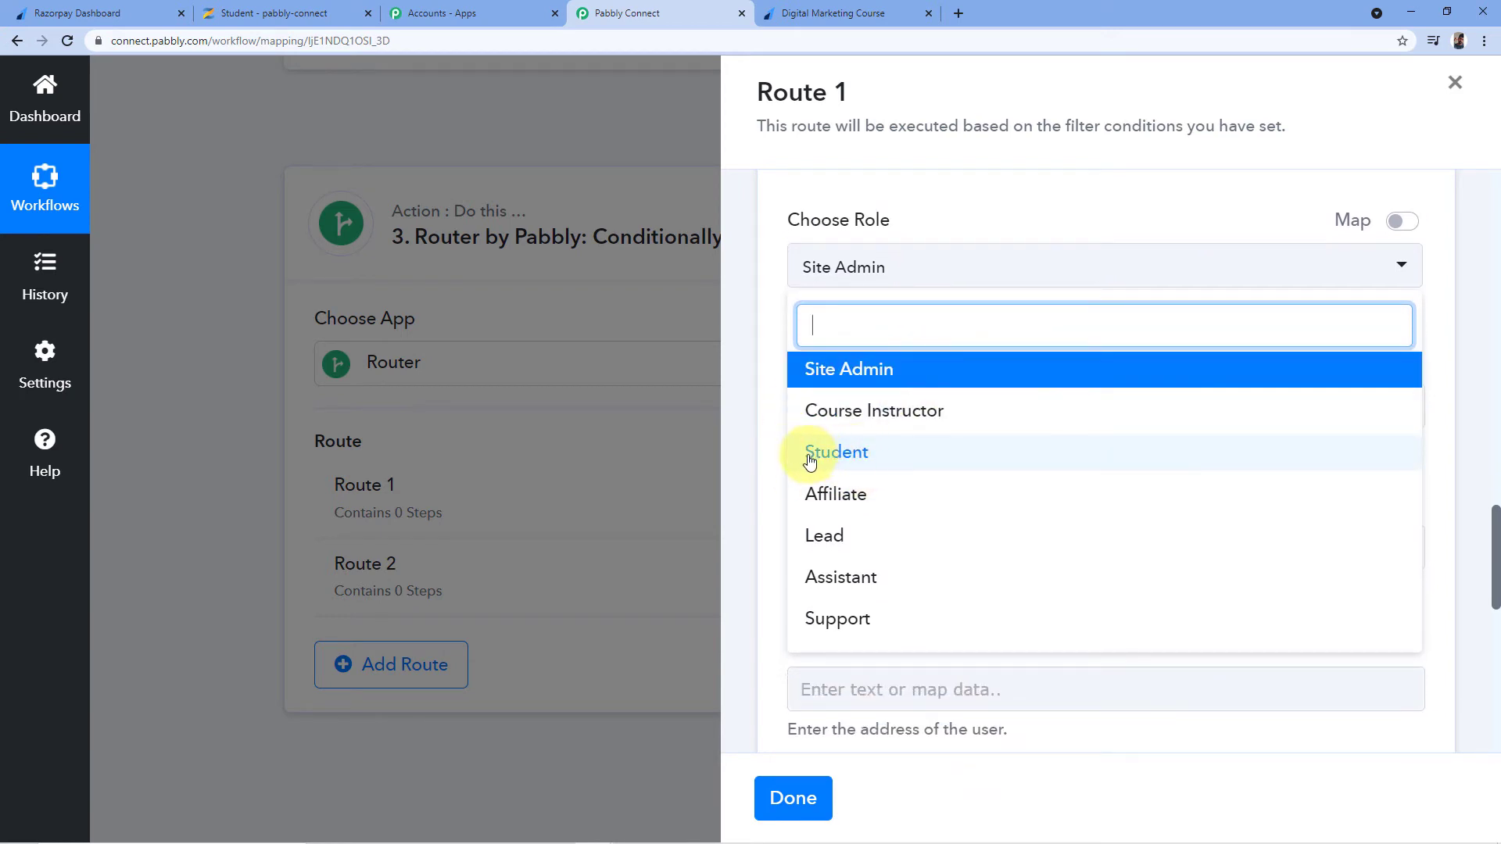
left_click(843, 461)
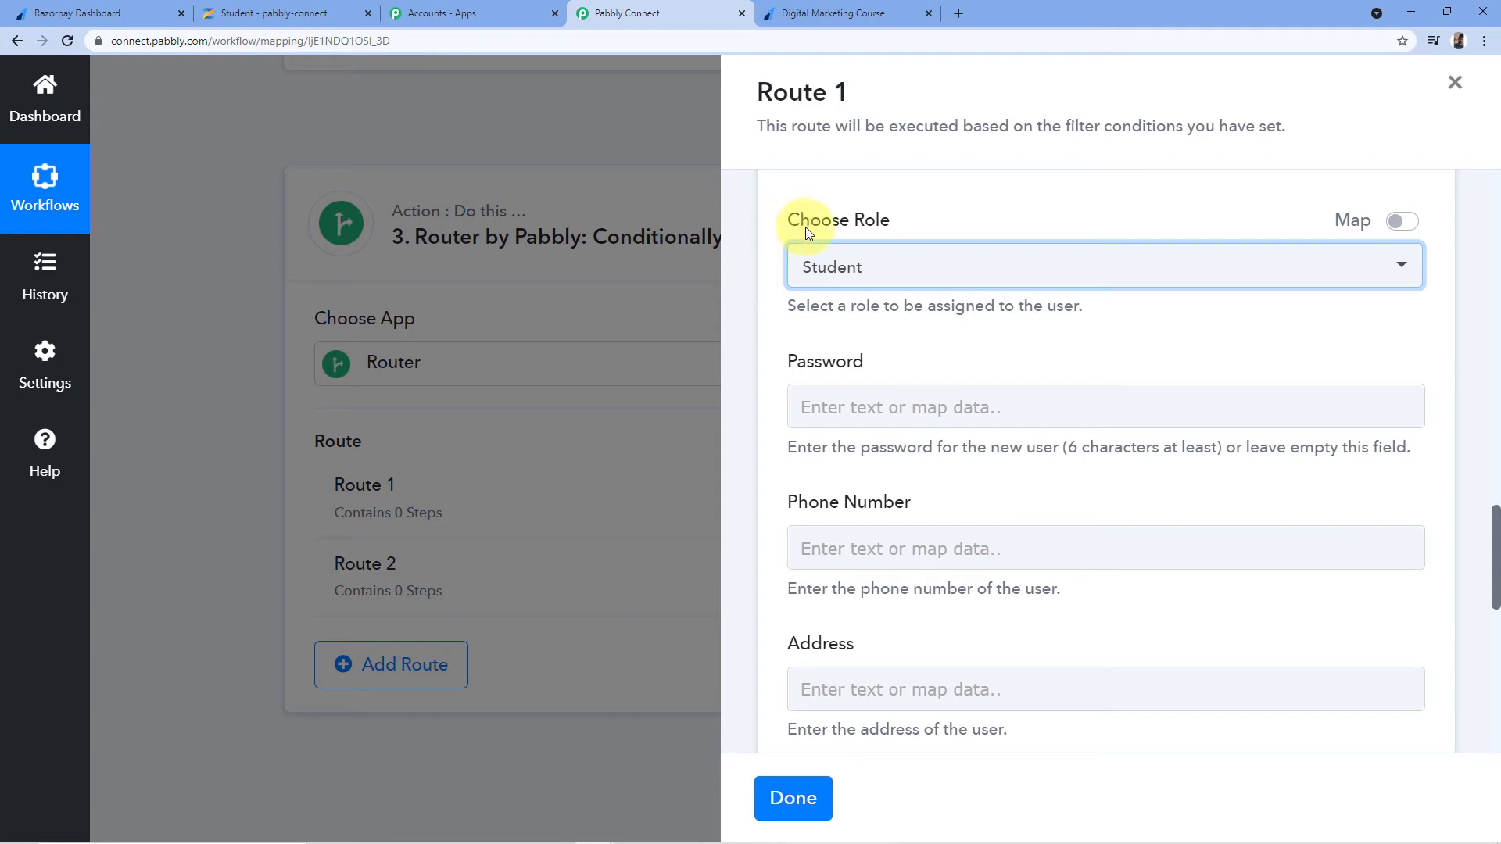
Enter a password for the user in the Password field
scroll(888, 295, "down", 1)
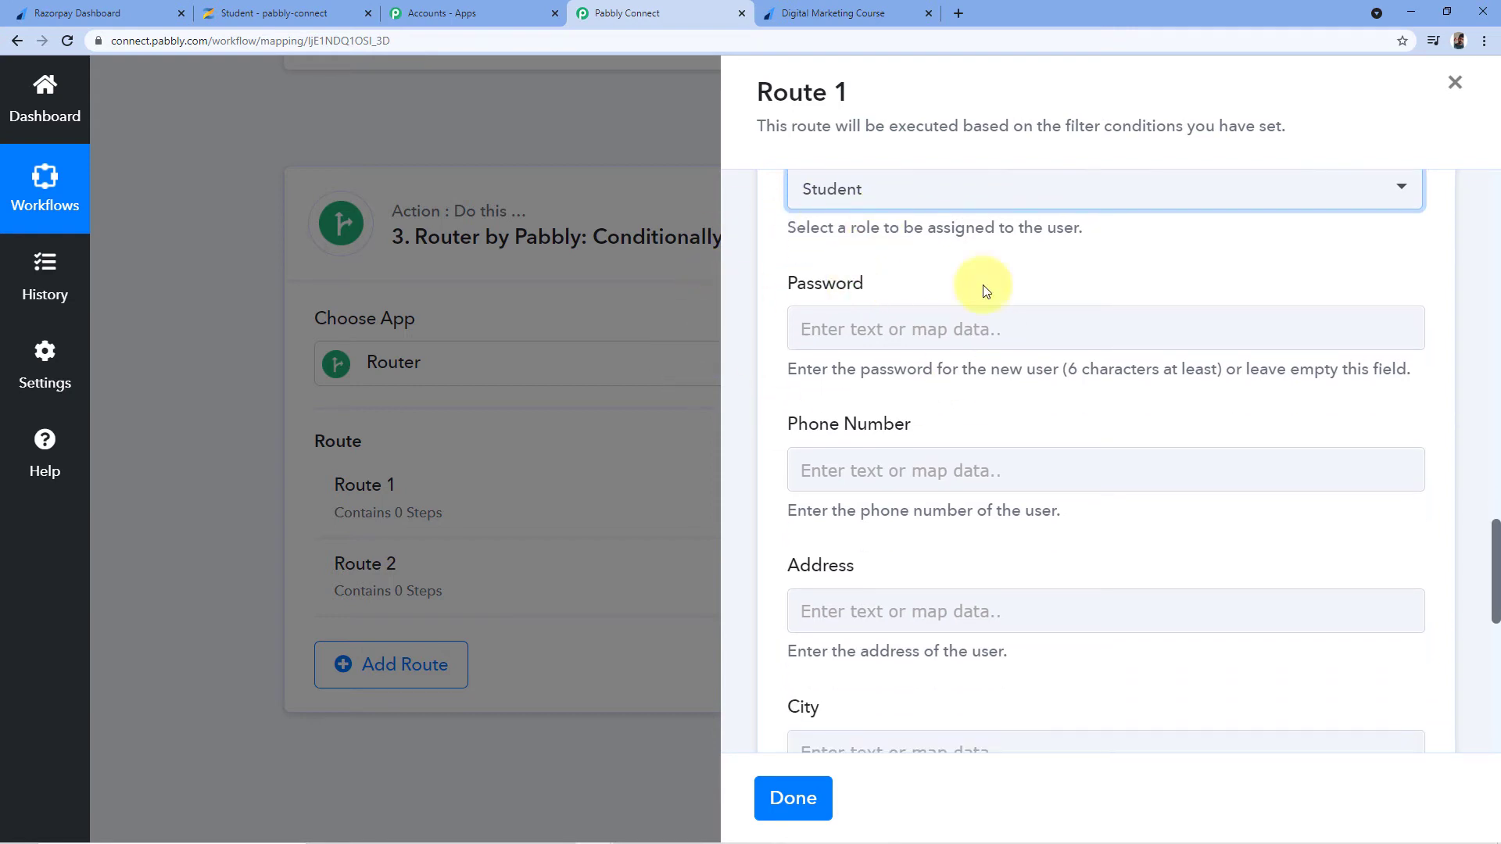
left_click(831, 328)
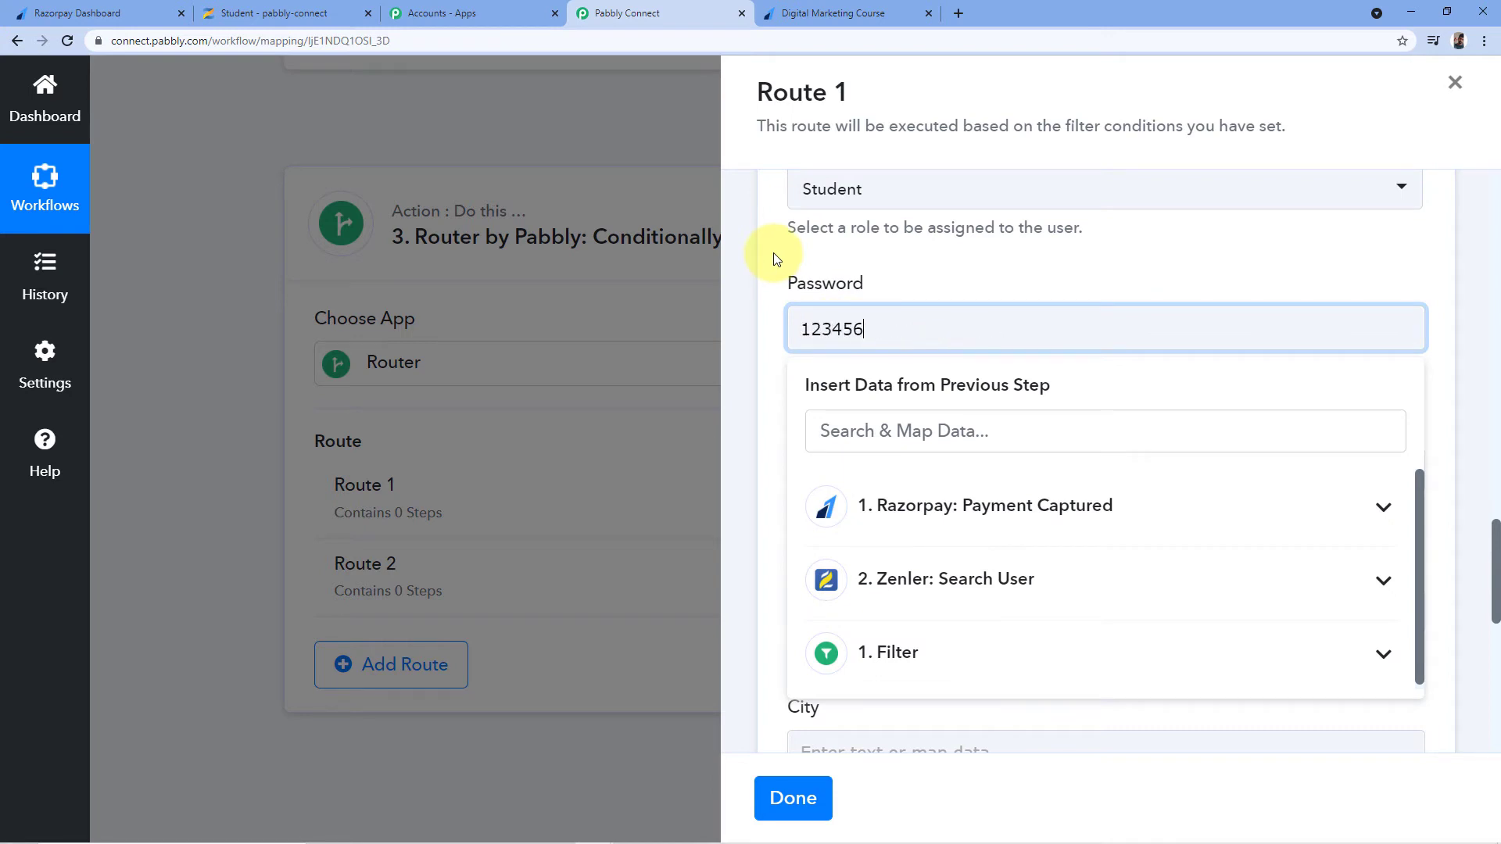
left_click(776, 258)
left_click(790, 327)
left_click(775, 433)
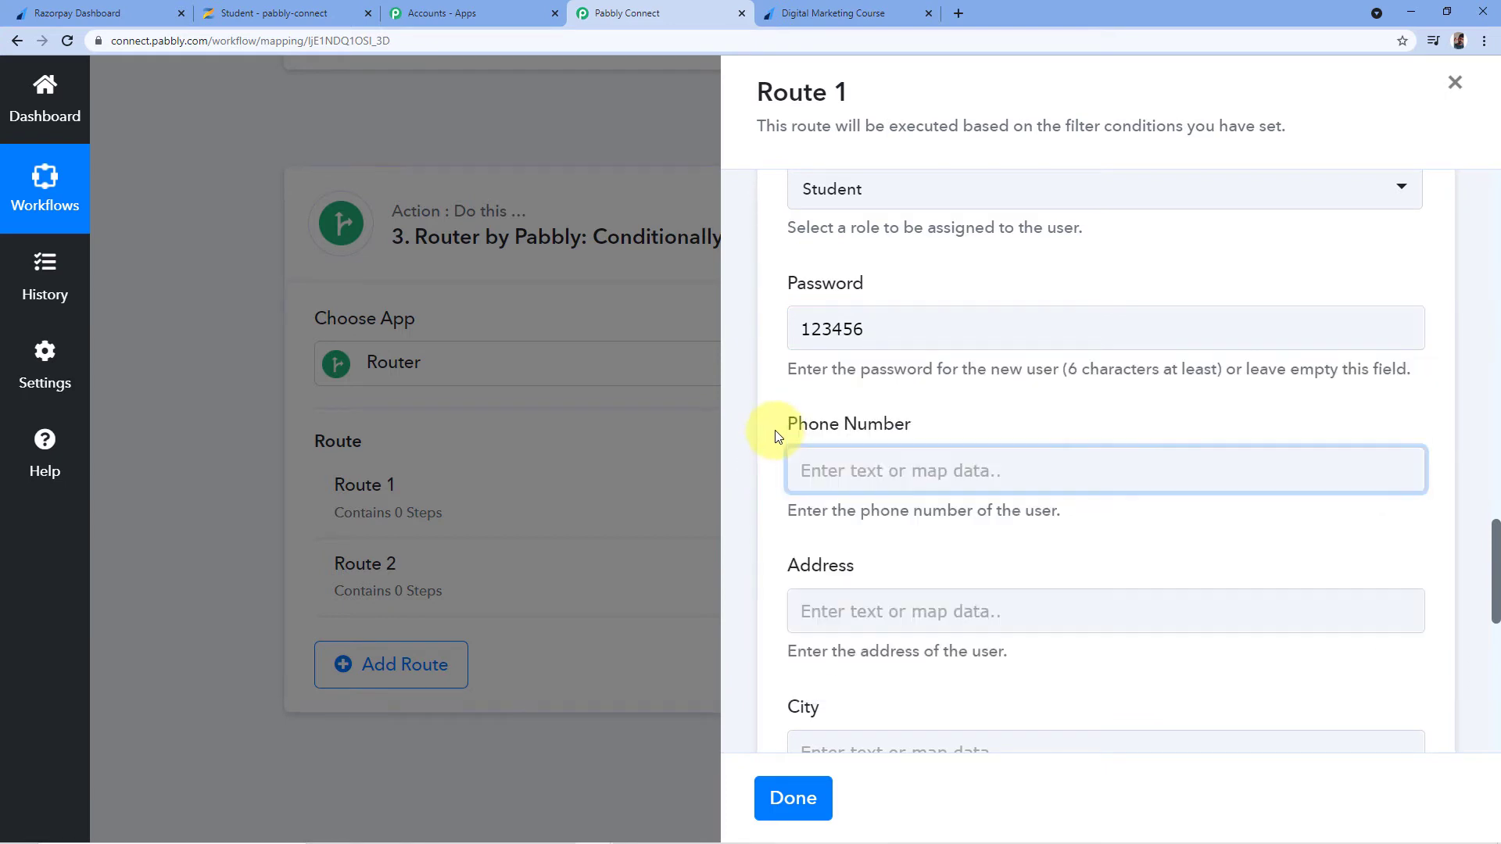
scroll(749, 437, "down", 1)
scroll(904, 322, "down", 5)
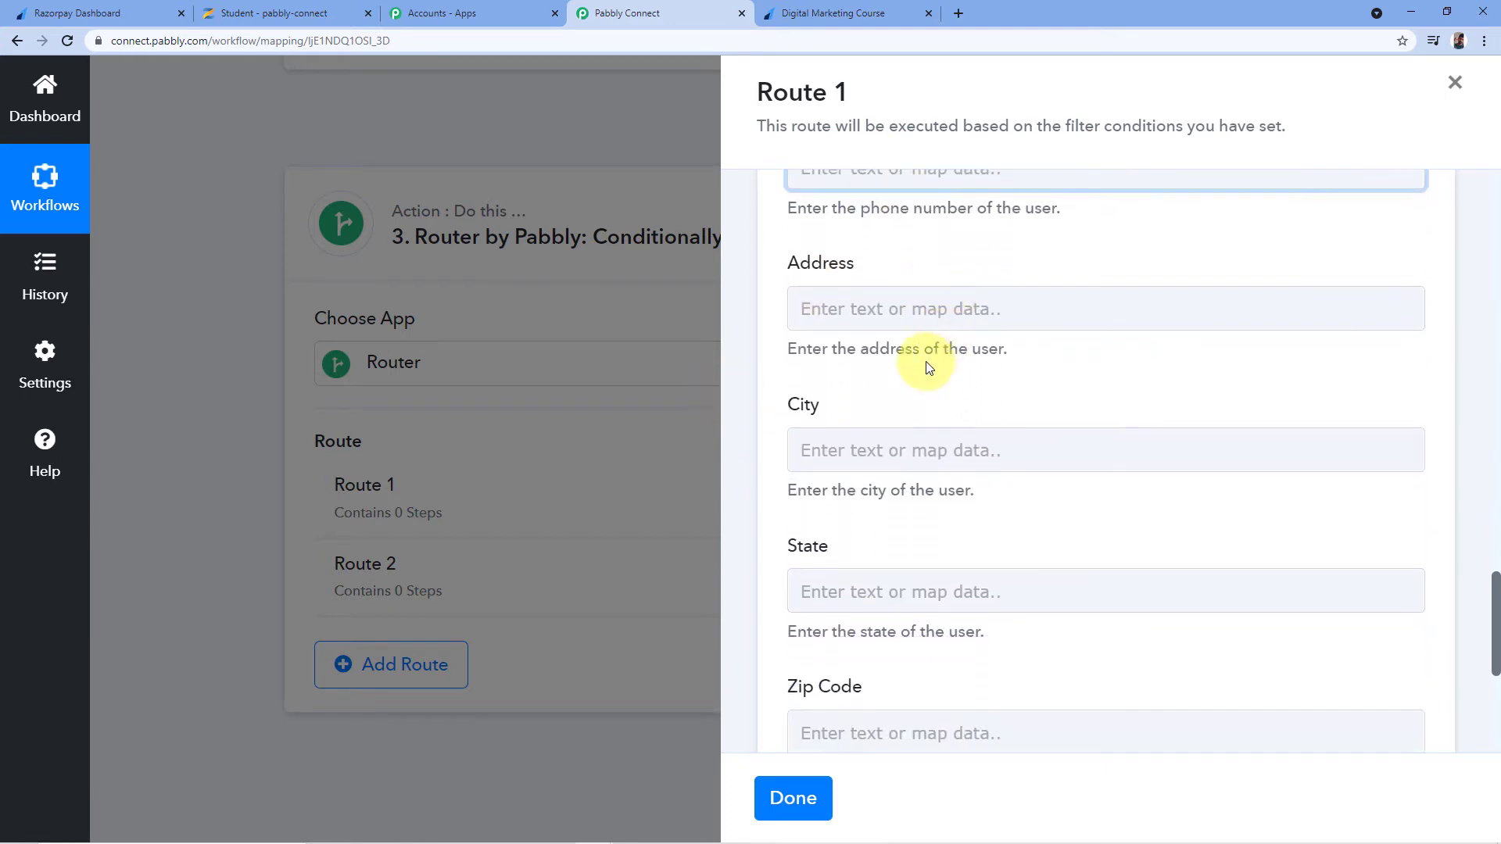
scroll(784, 490, "down", 2)
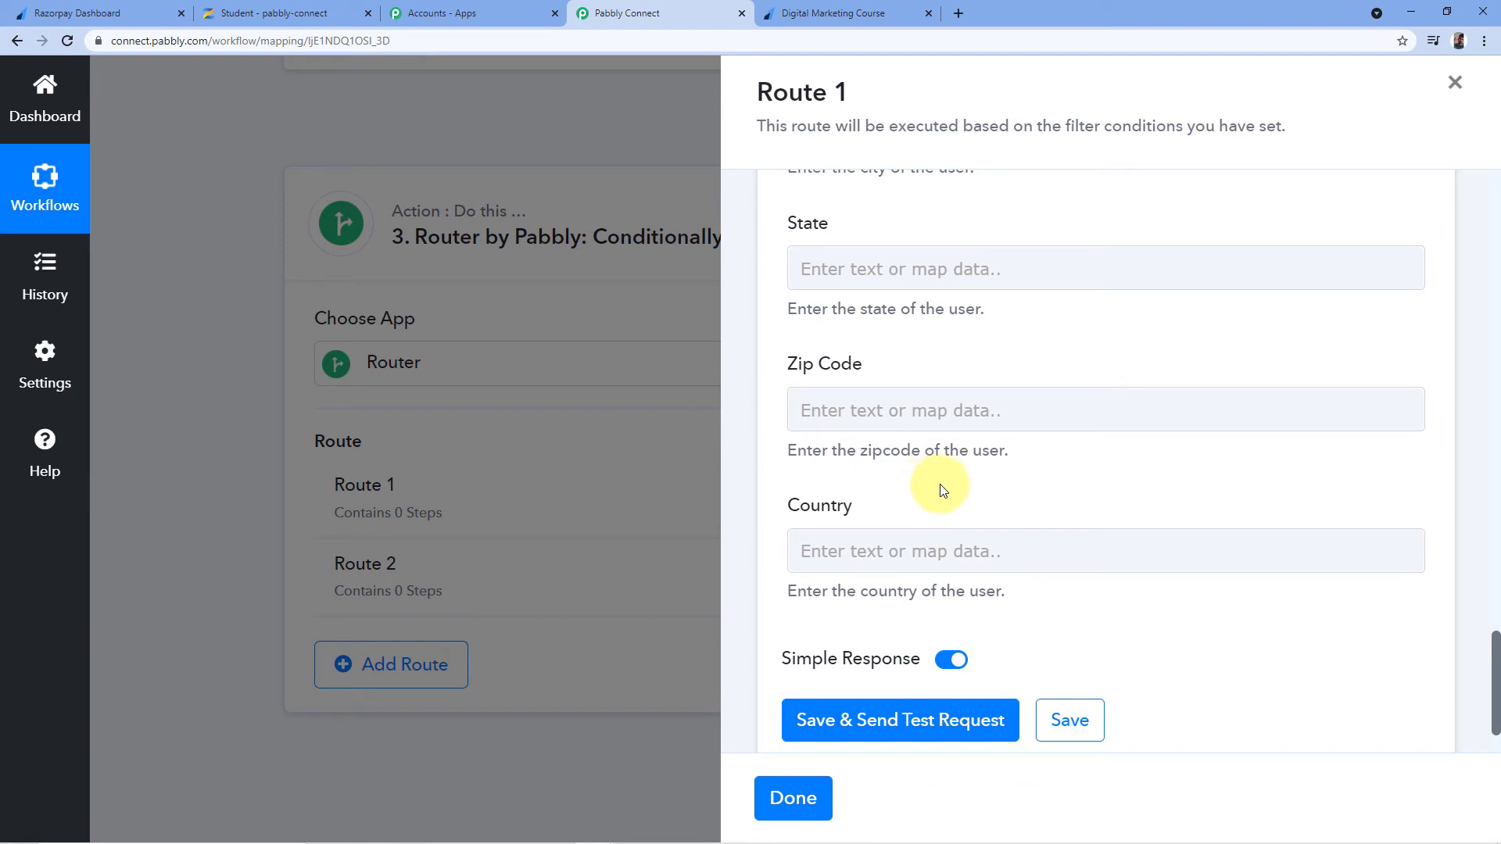
scroll(941, 490, "down", 1)
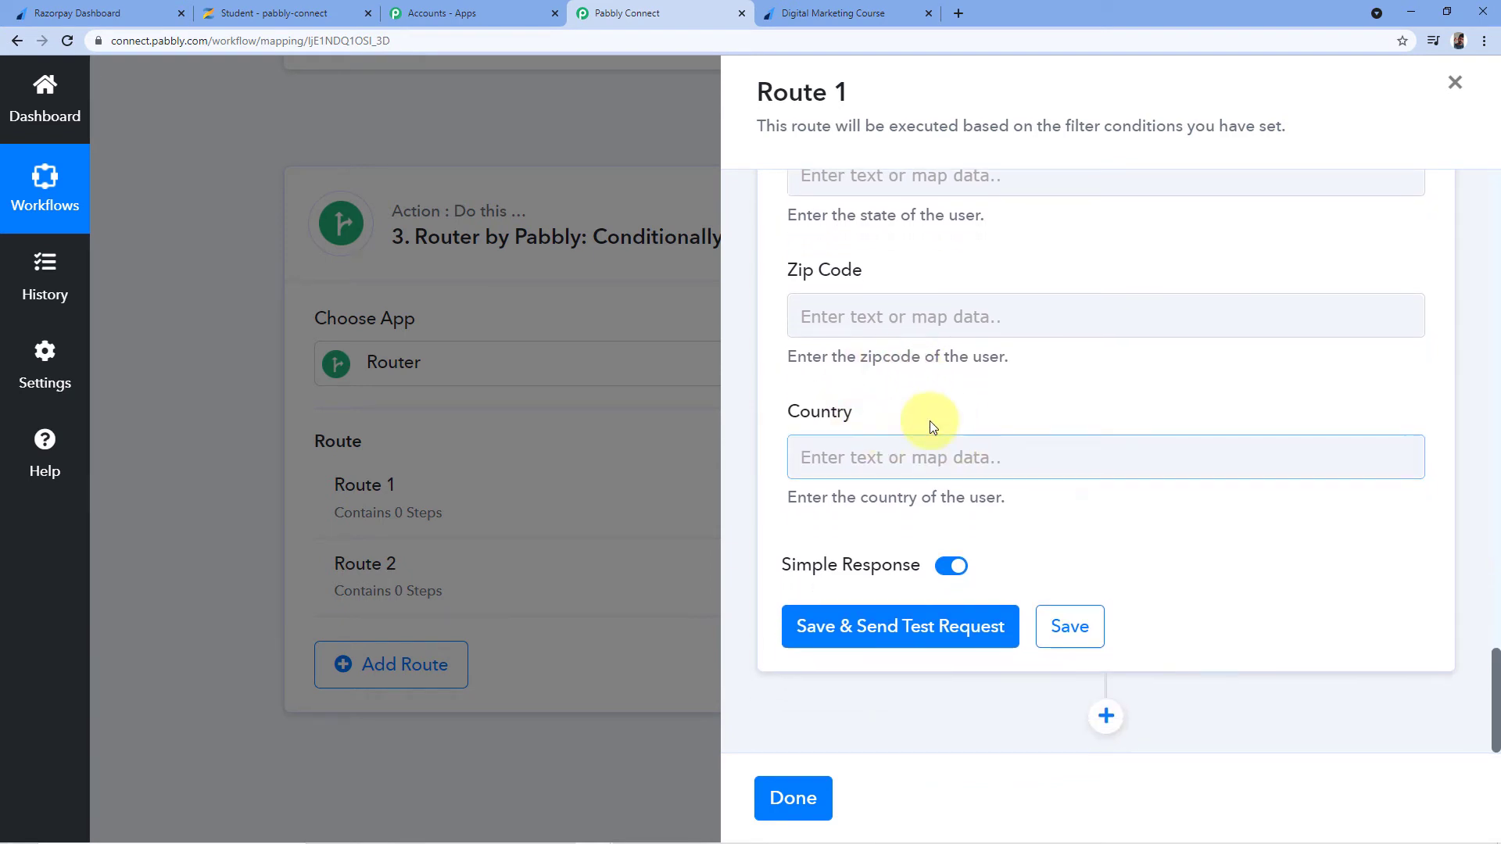
Save and test Update a User, confirm the 200 success response, then add another Route 1 step
left_click(892, 637)
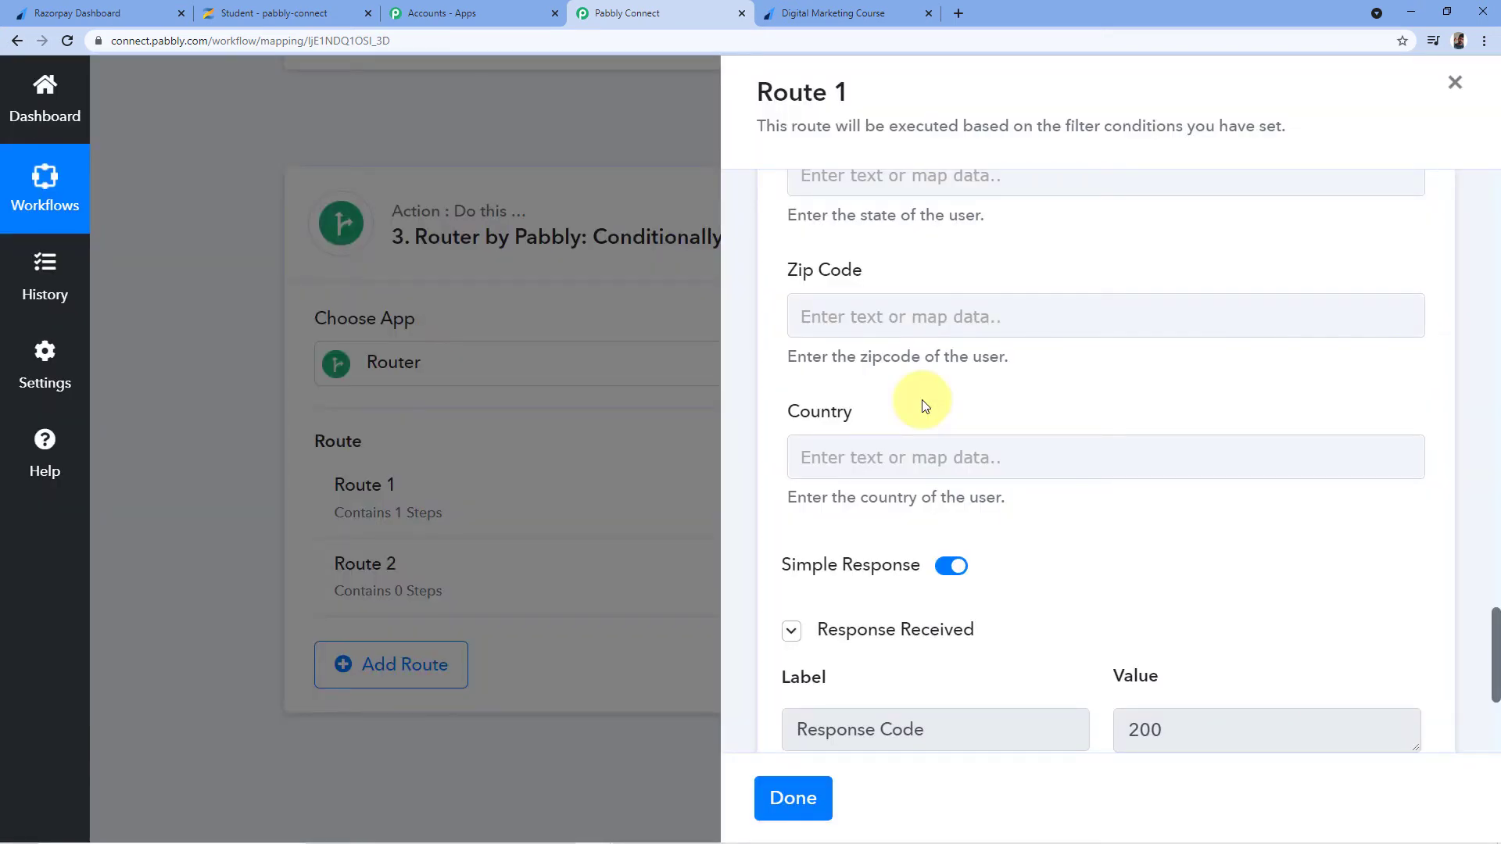
scroll(924, 405, "down", 4)
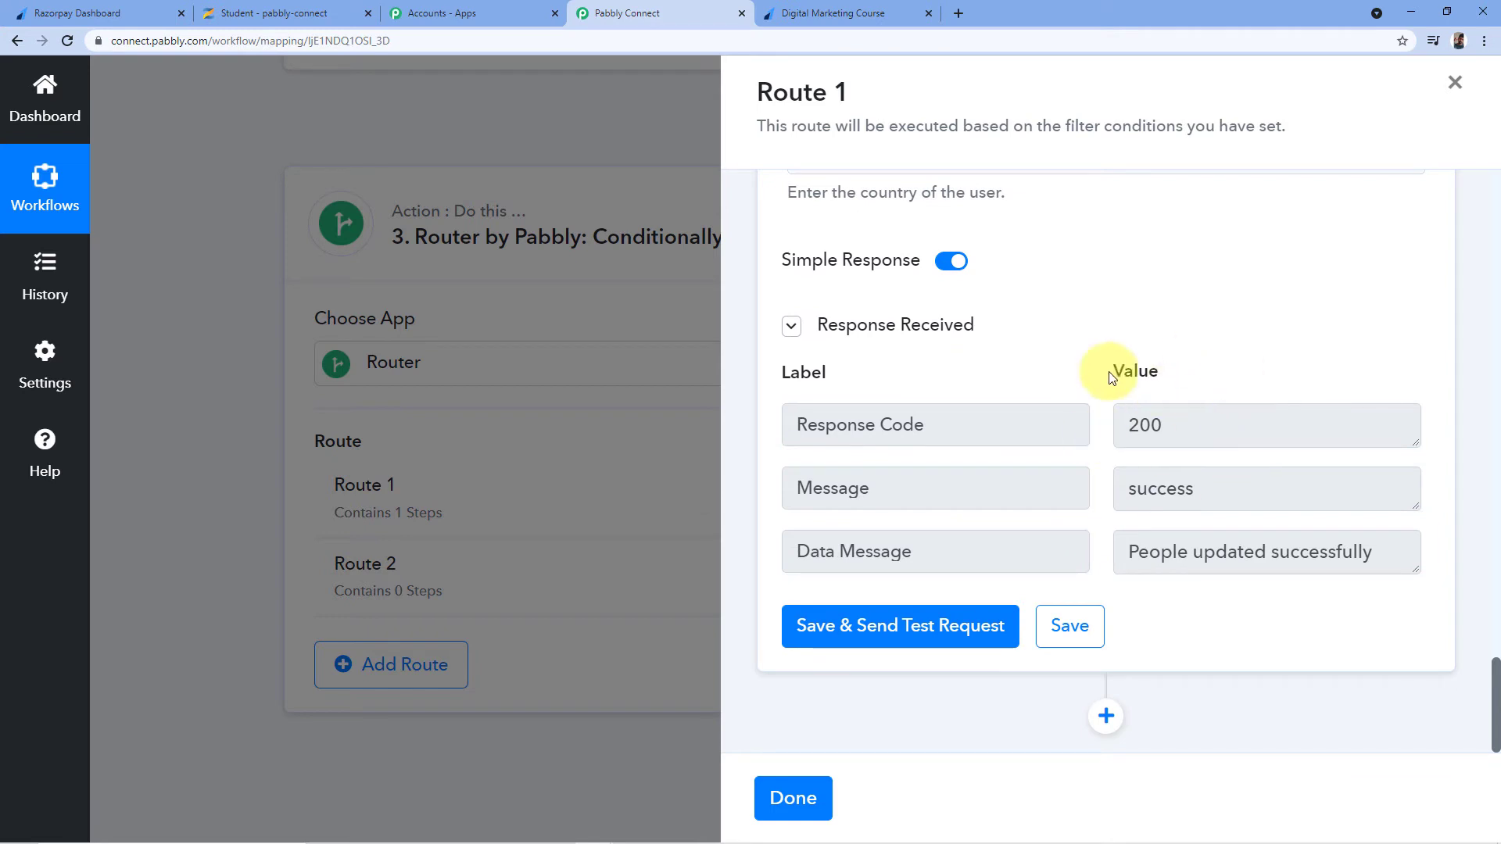
left_click_drag(1412, 568, 1408, 626)
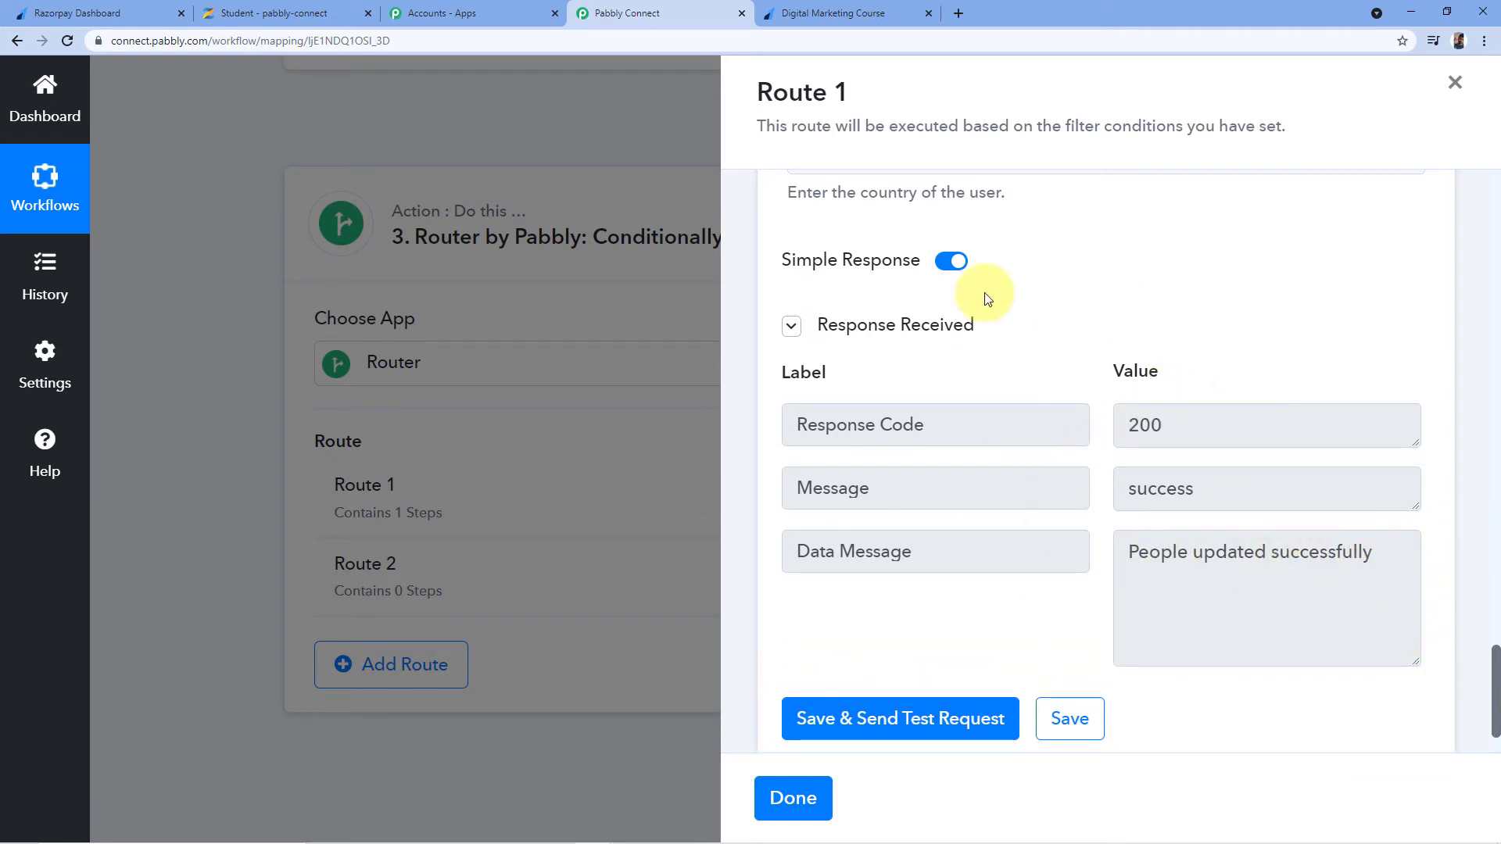
scroll(1067, 336, "up", 3)
scroll(1080, 494, "up", 1)
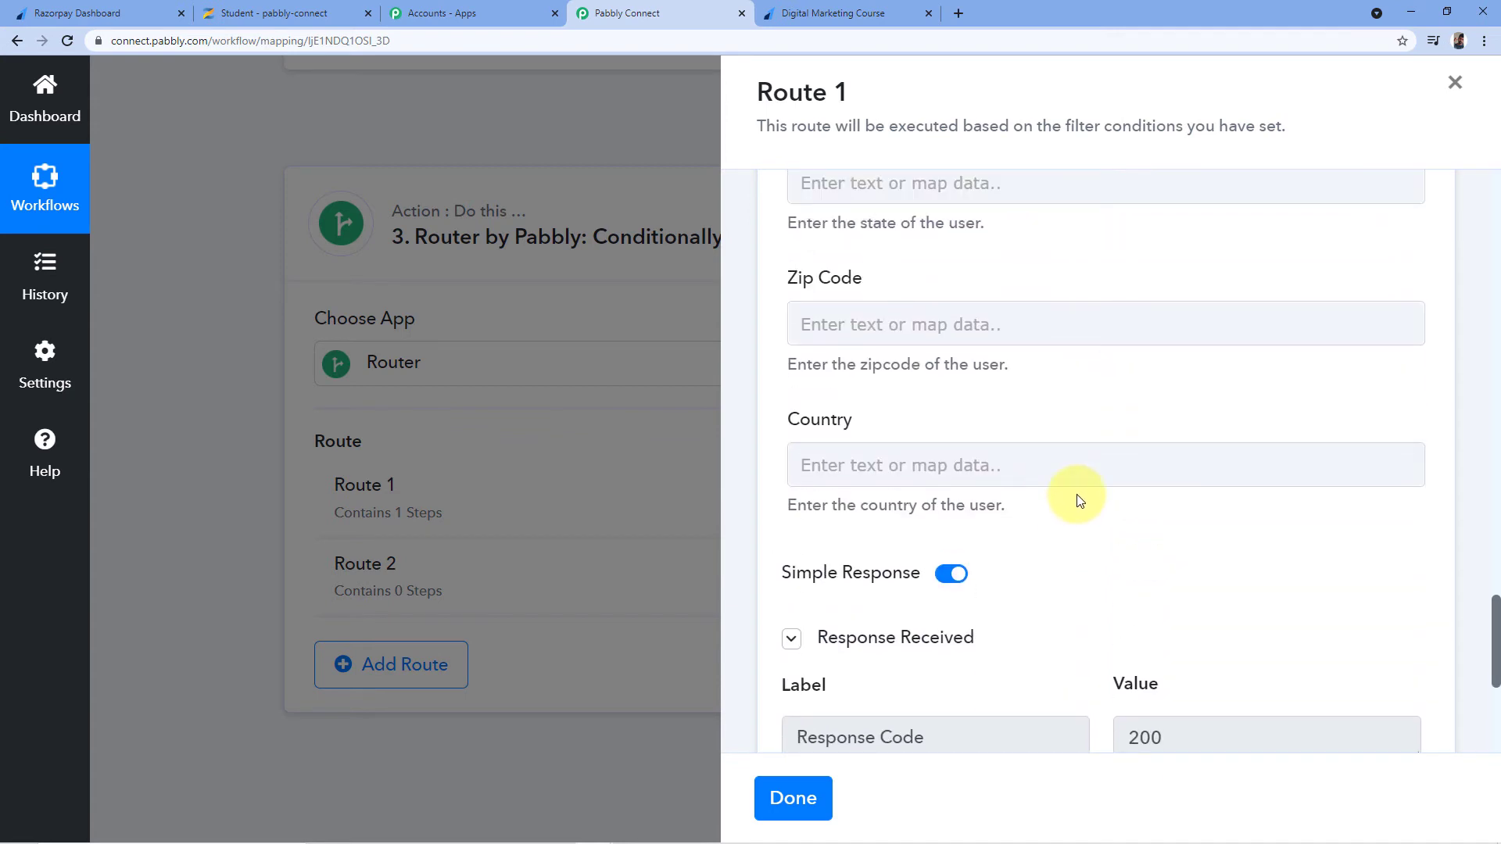
scroll(1077, 494, "up", 10)
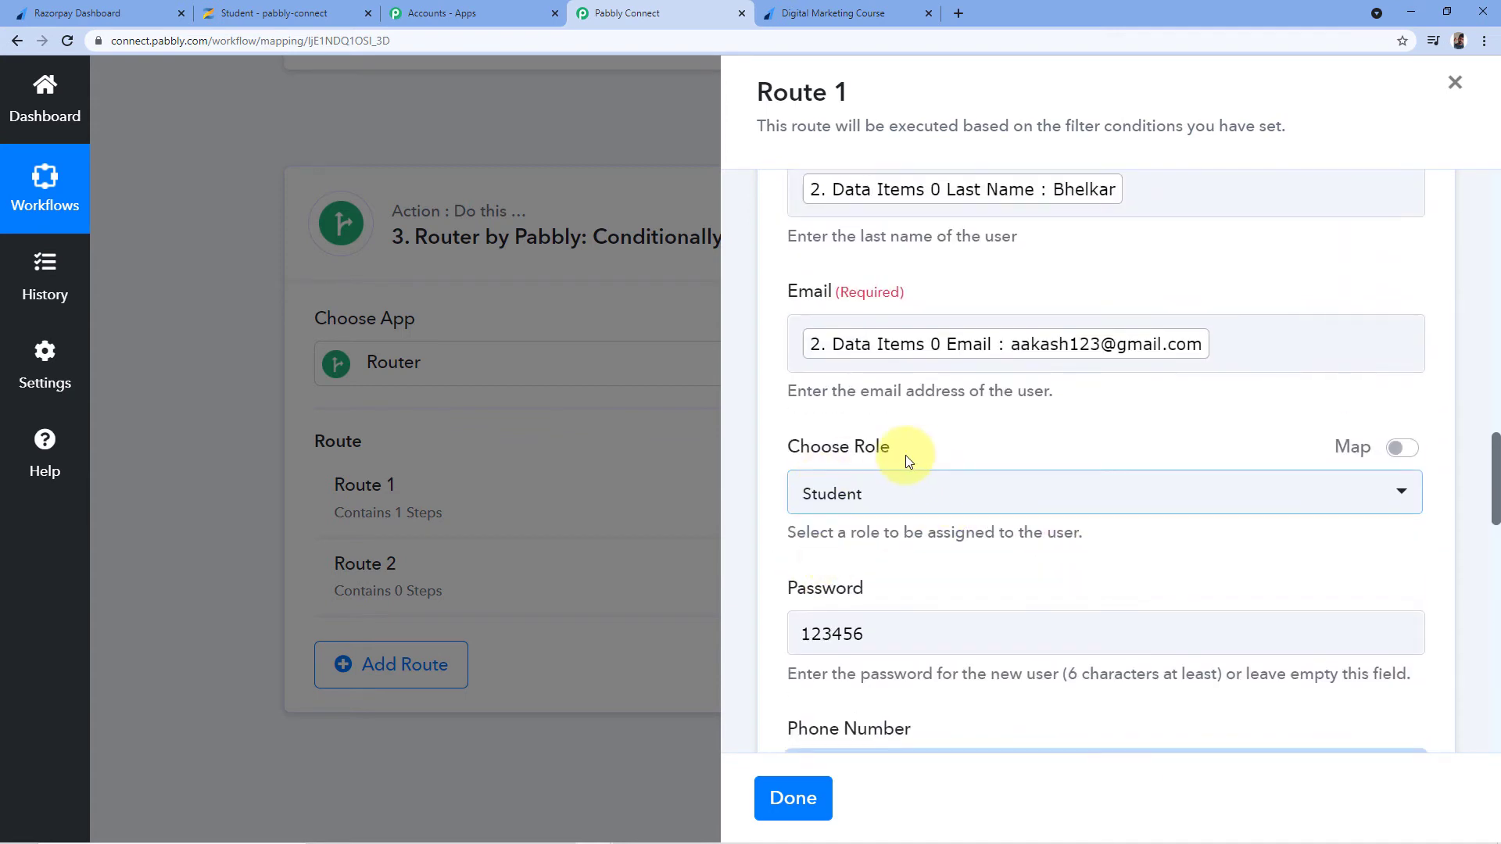
scroll(901, 438, "down", 12)
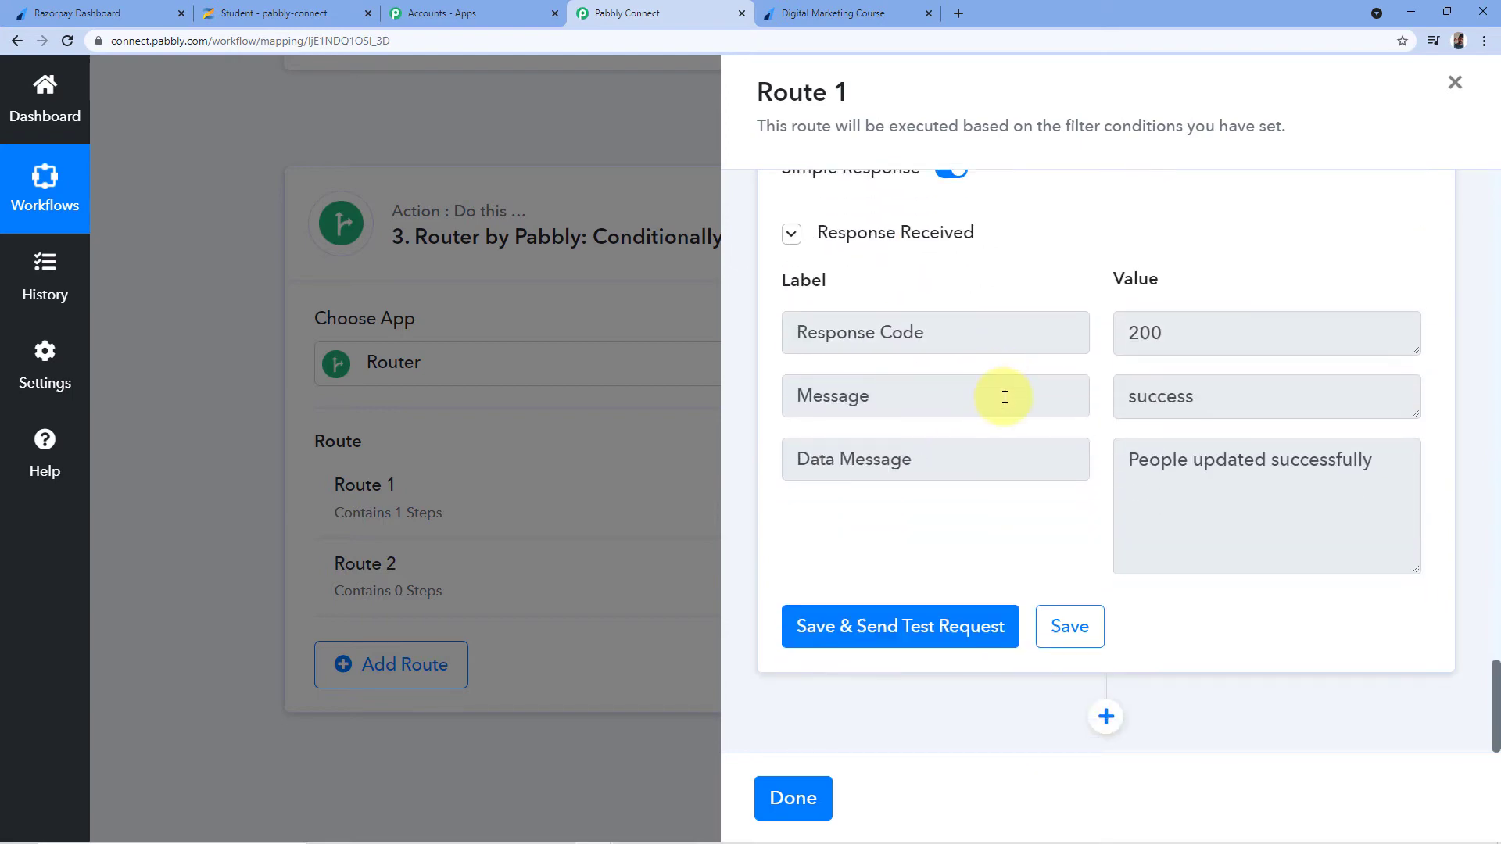
left_click(1106, 716)
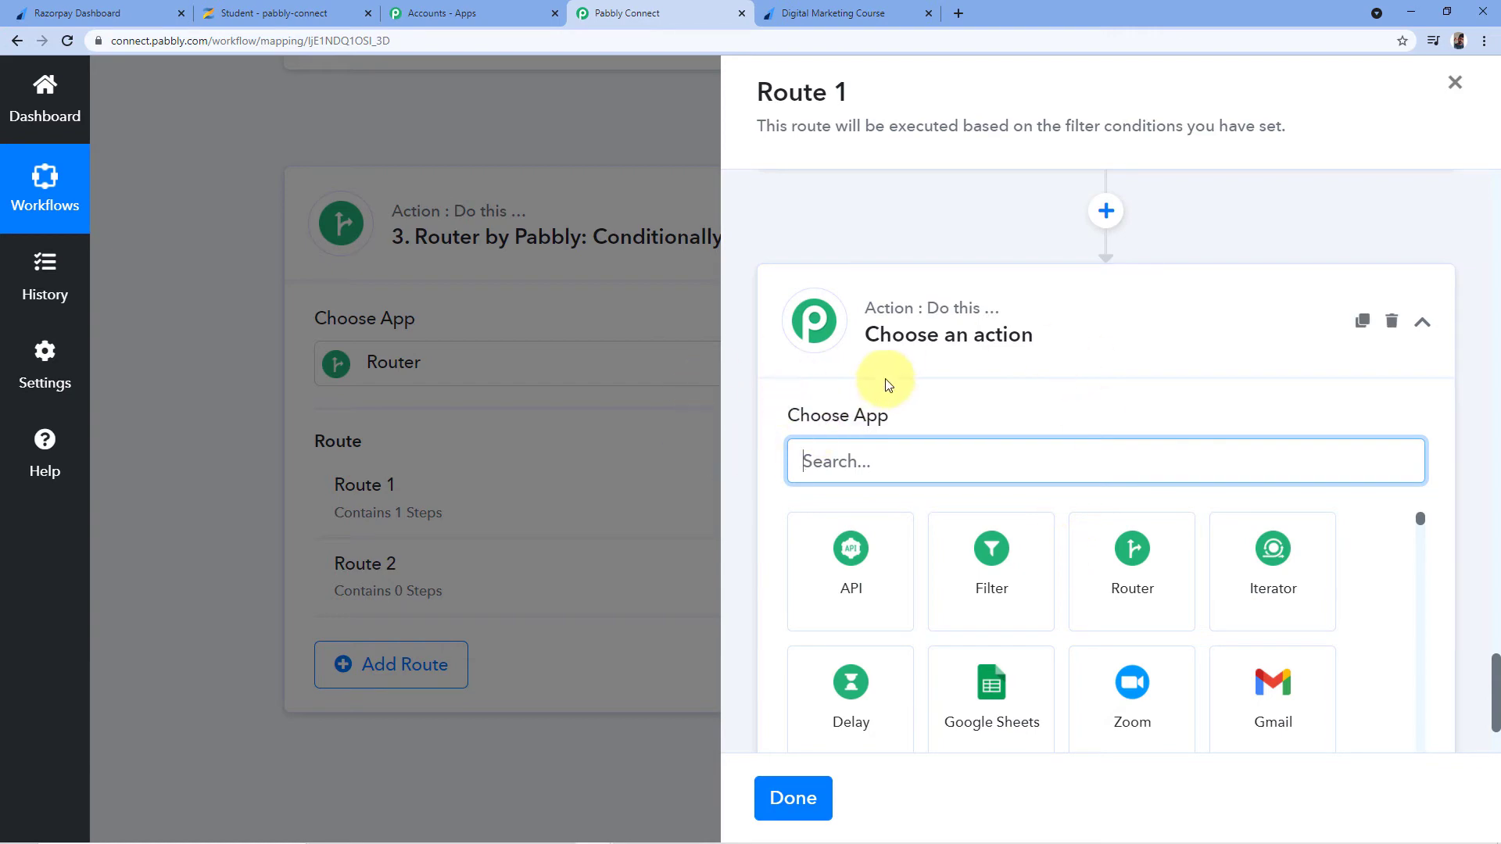
Review Zenler's Digital Marketing Course and its Razorpay payment page, then return to Pabbly Connect
left_click(243, 13)
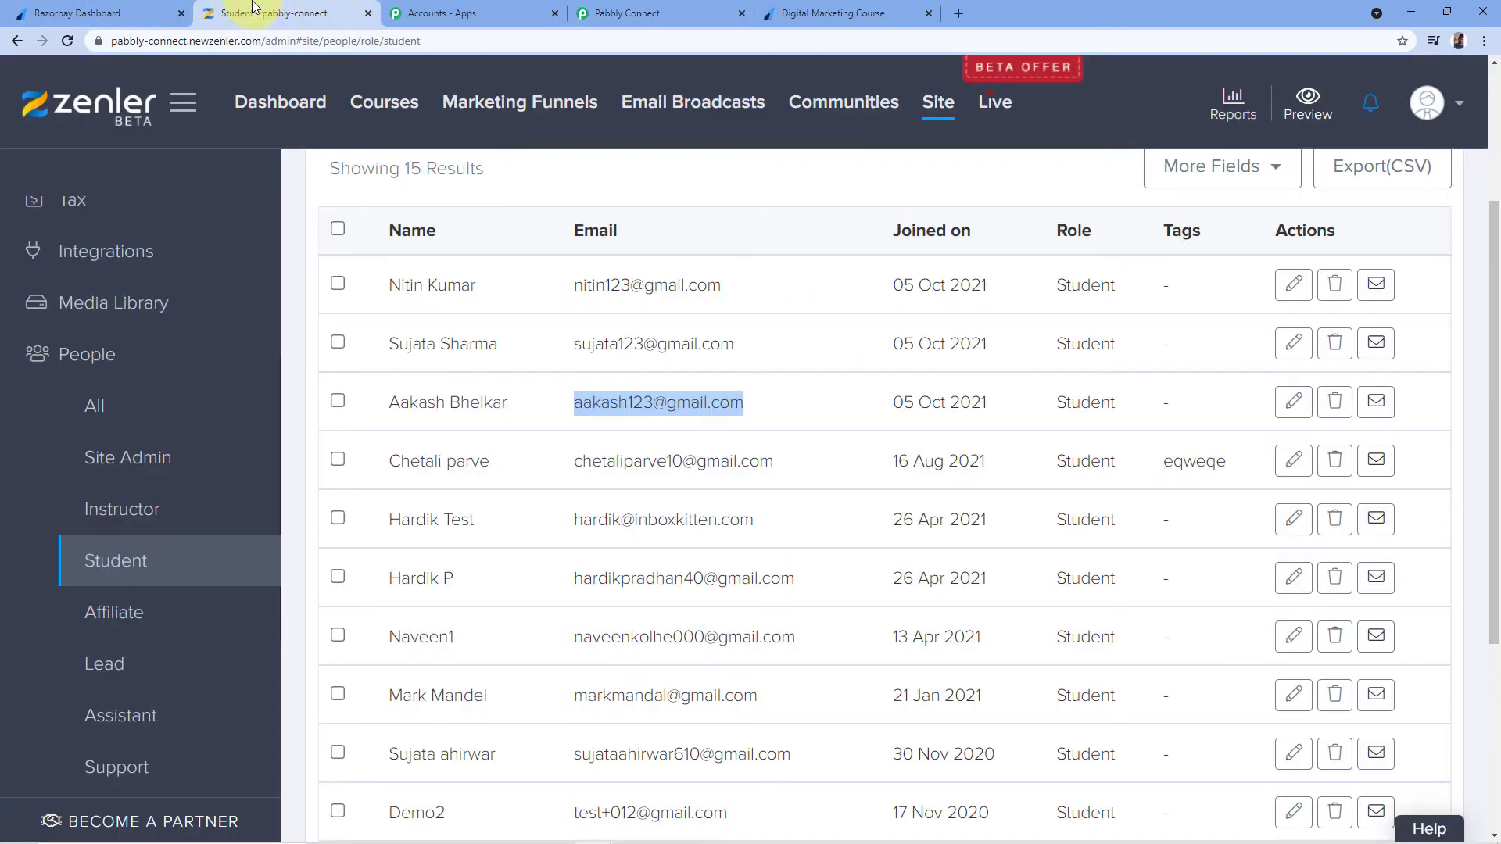
left_click(377, 106)
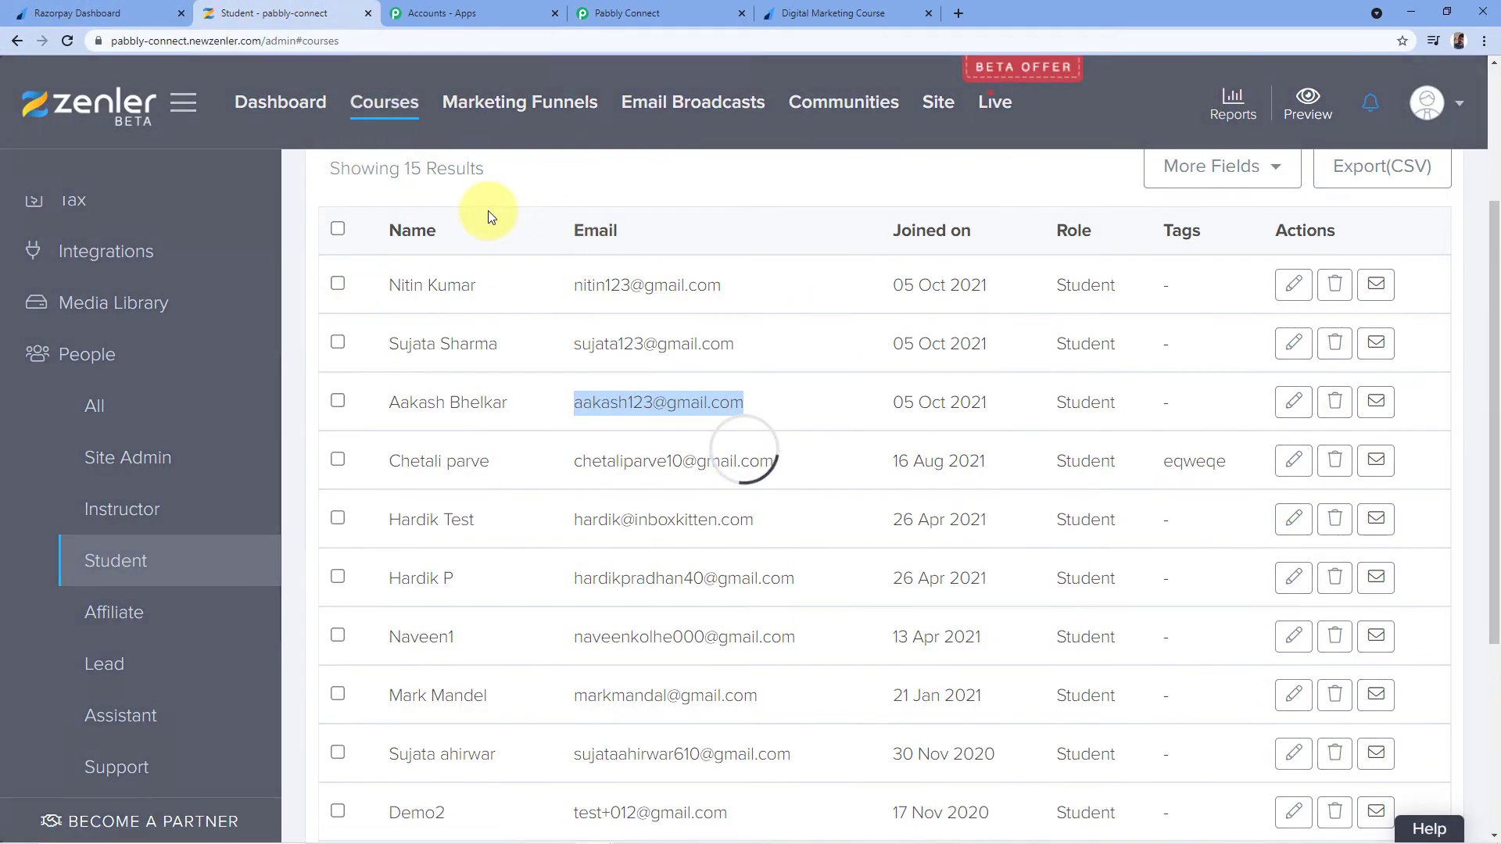
scroll(565, 268, "down", 2)
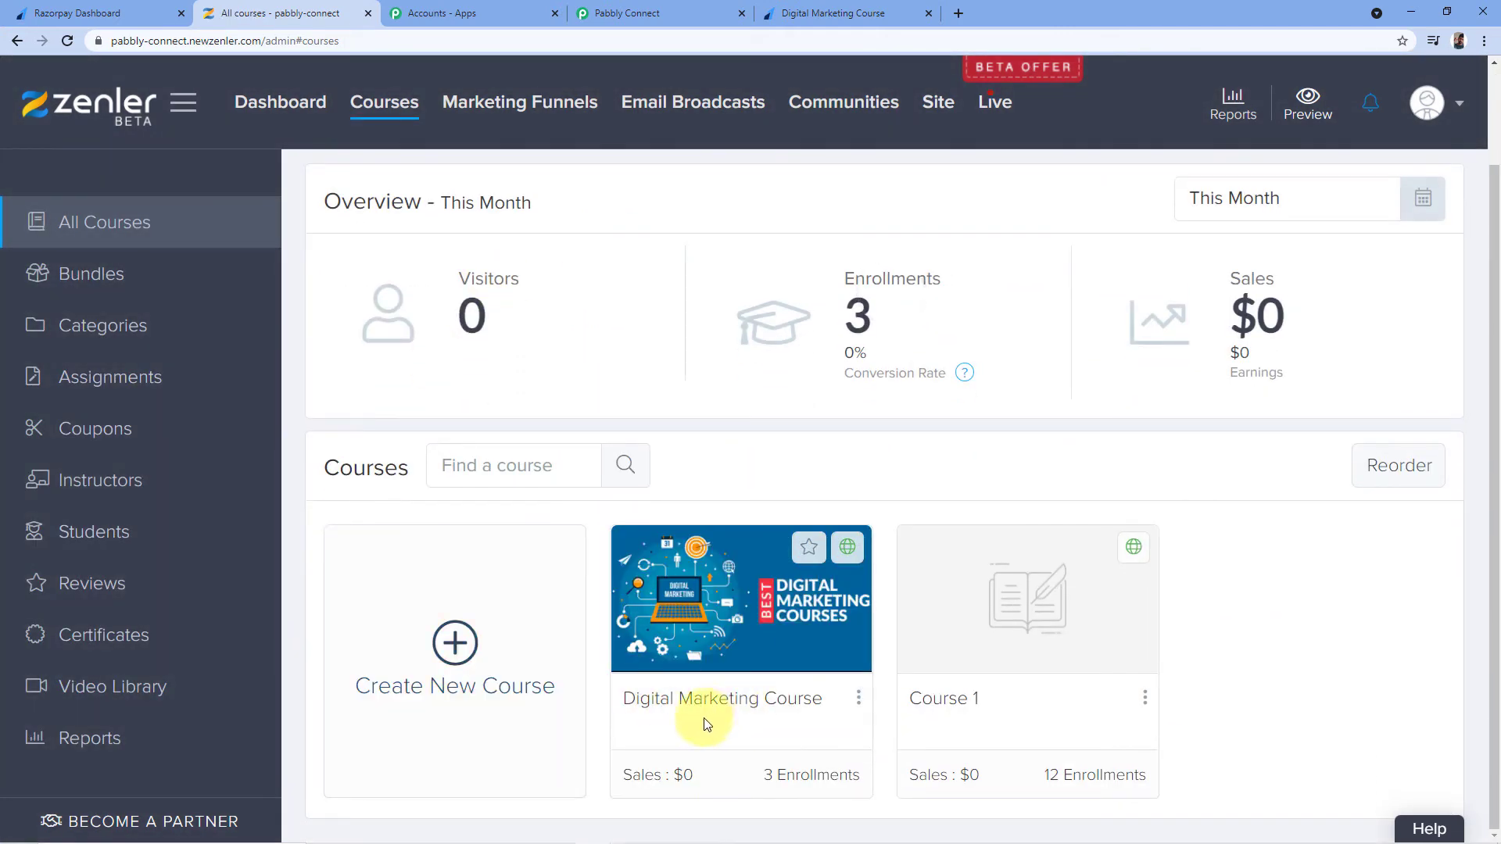
left_click(725, 717)
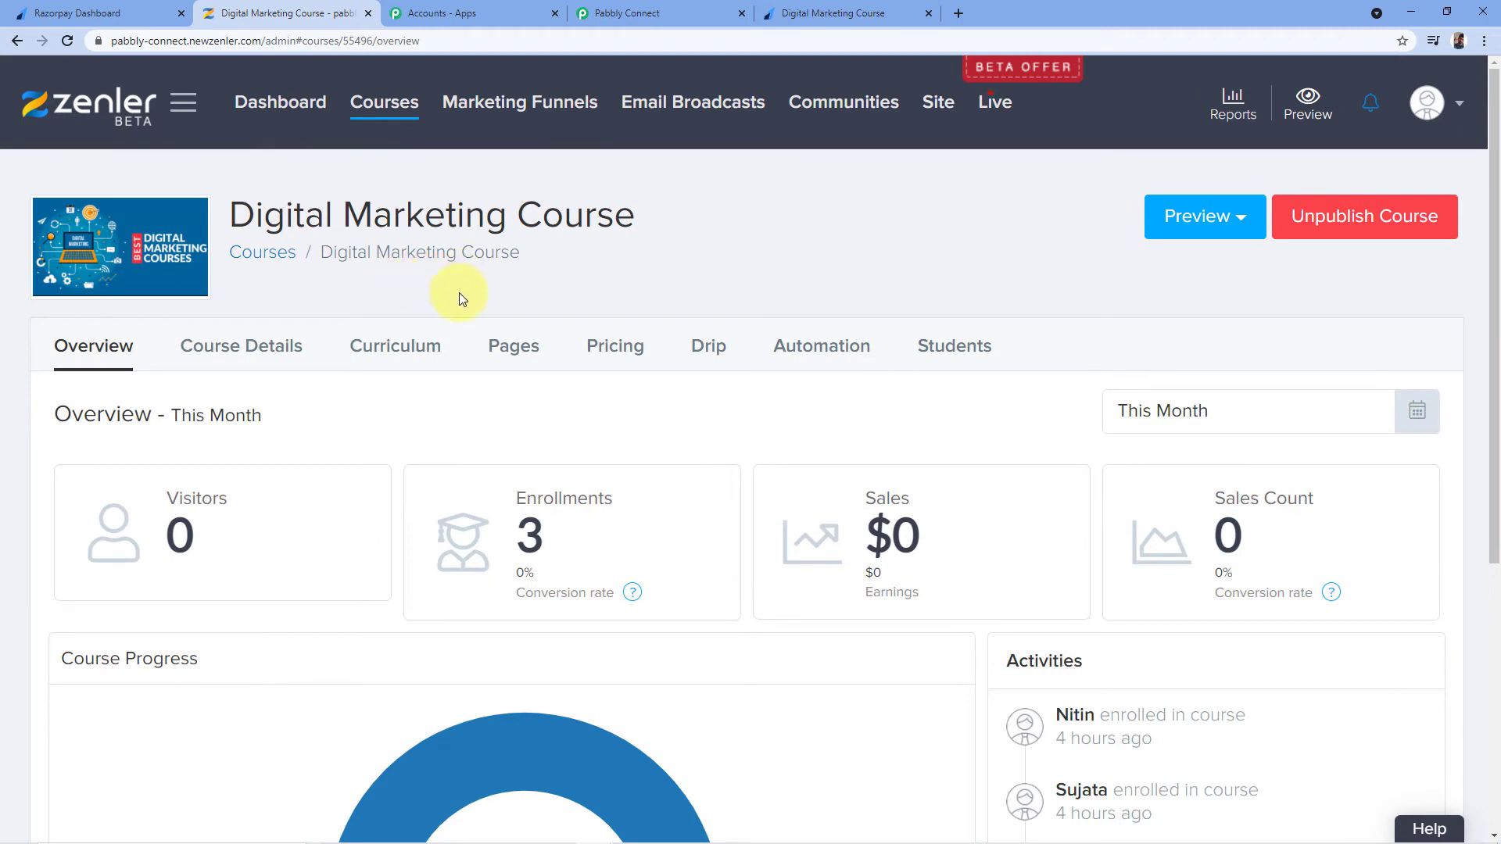
left_click(860, 12)
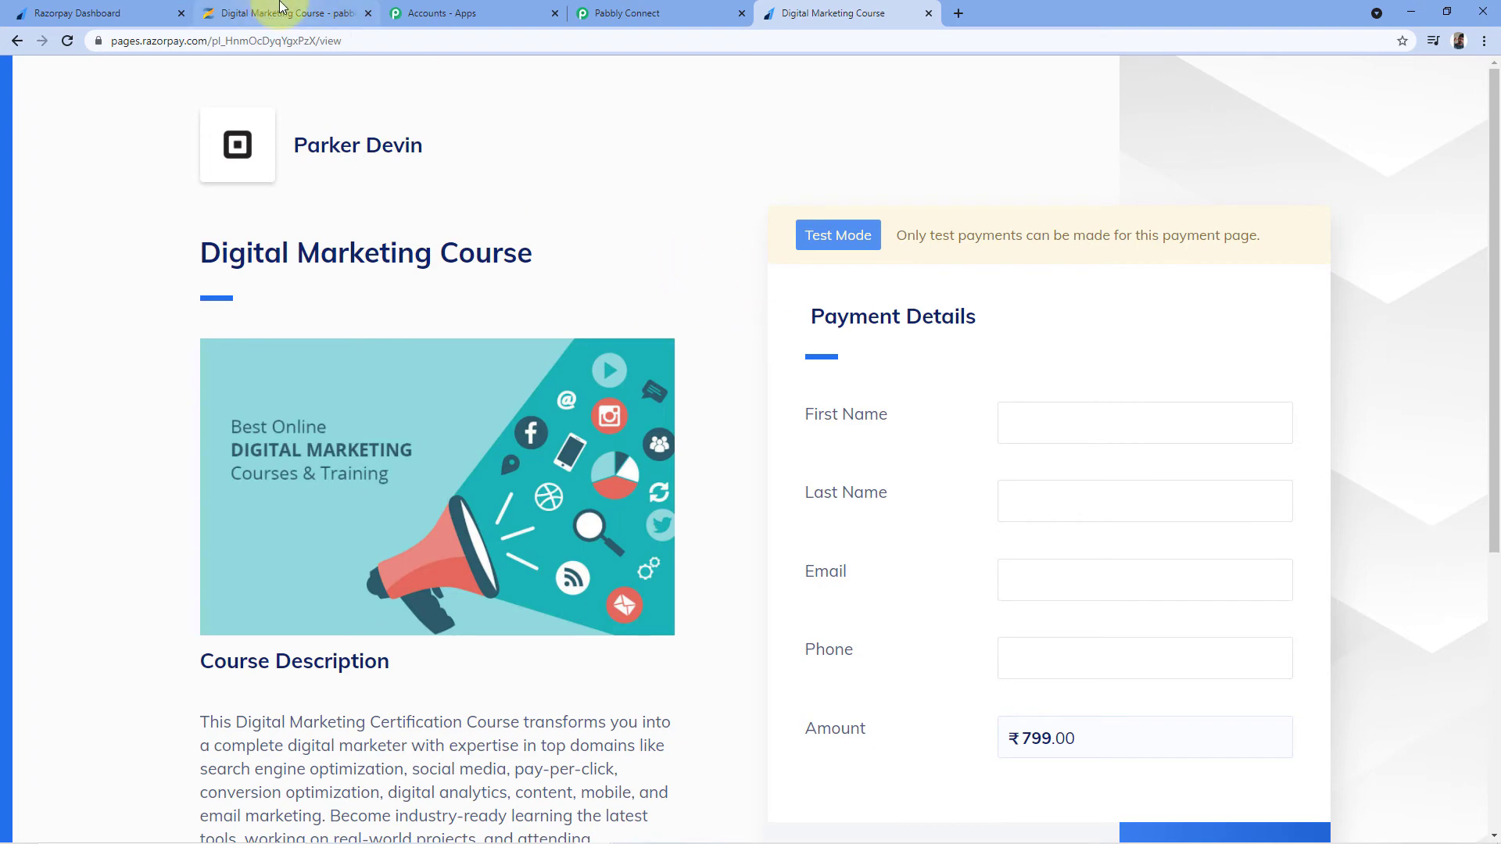
left_click(285, 13)
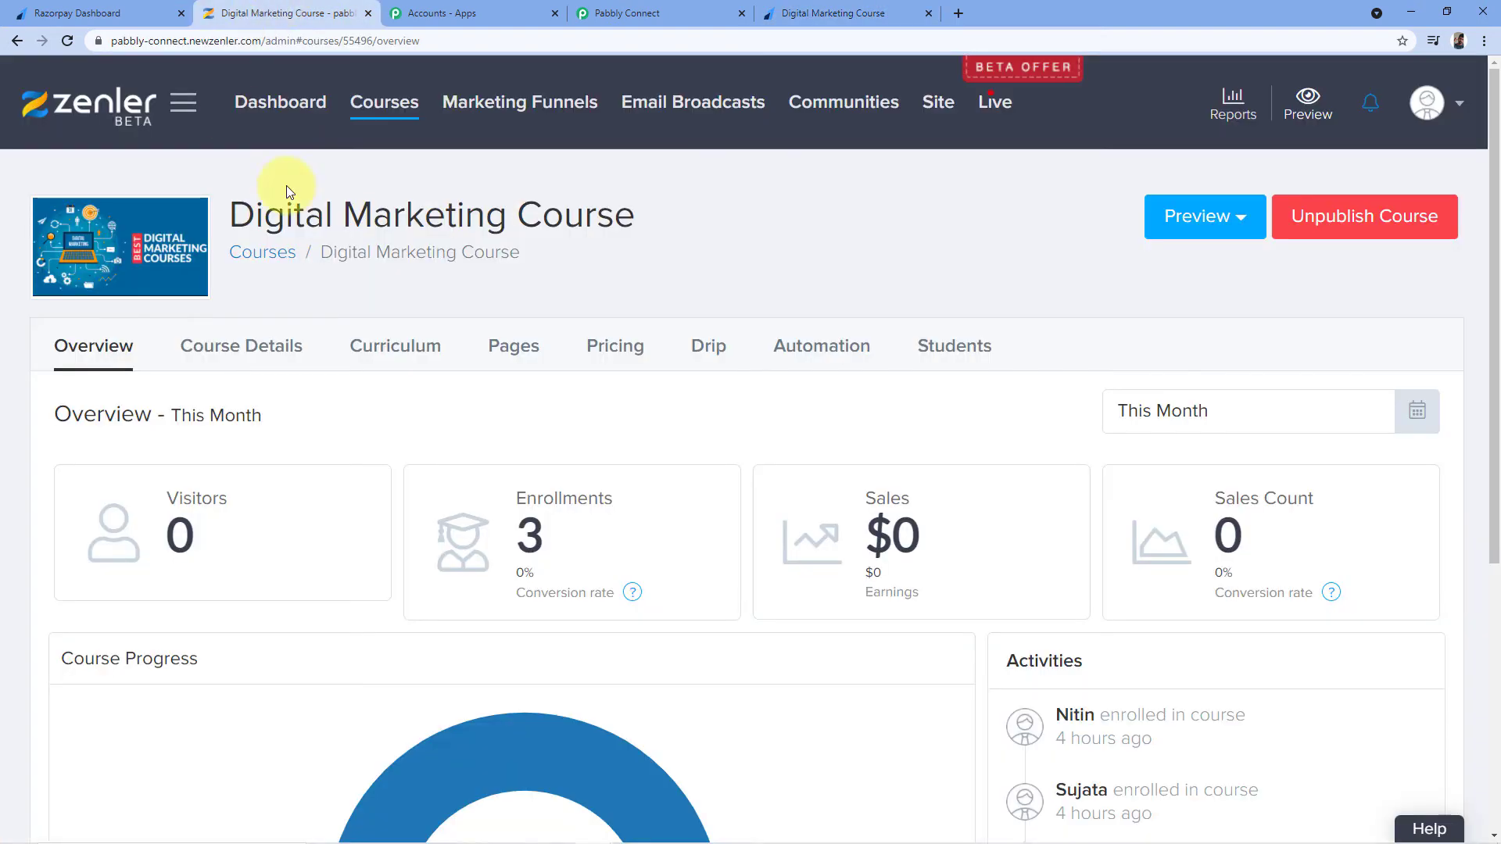
left_click(682, 12)
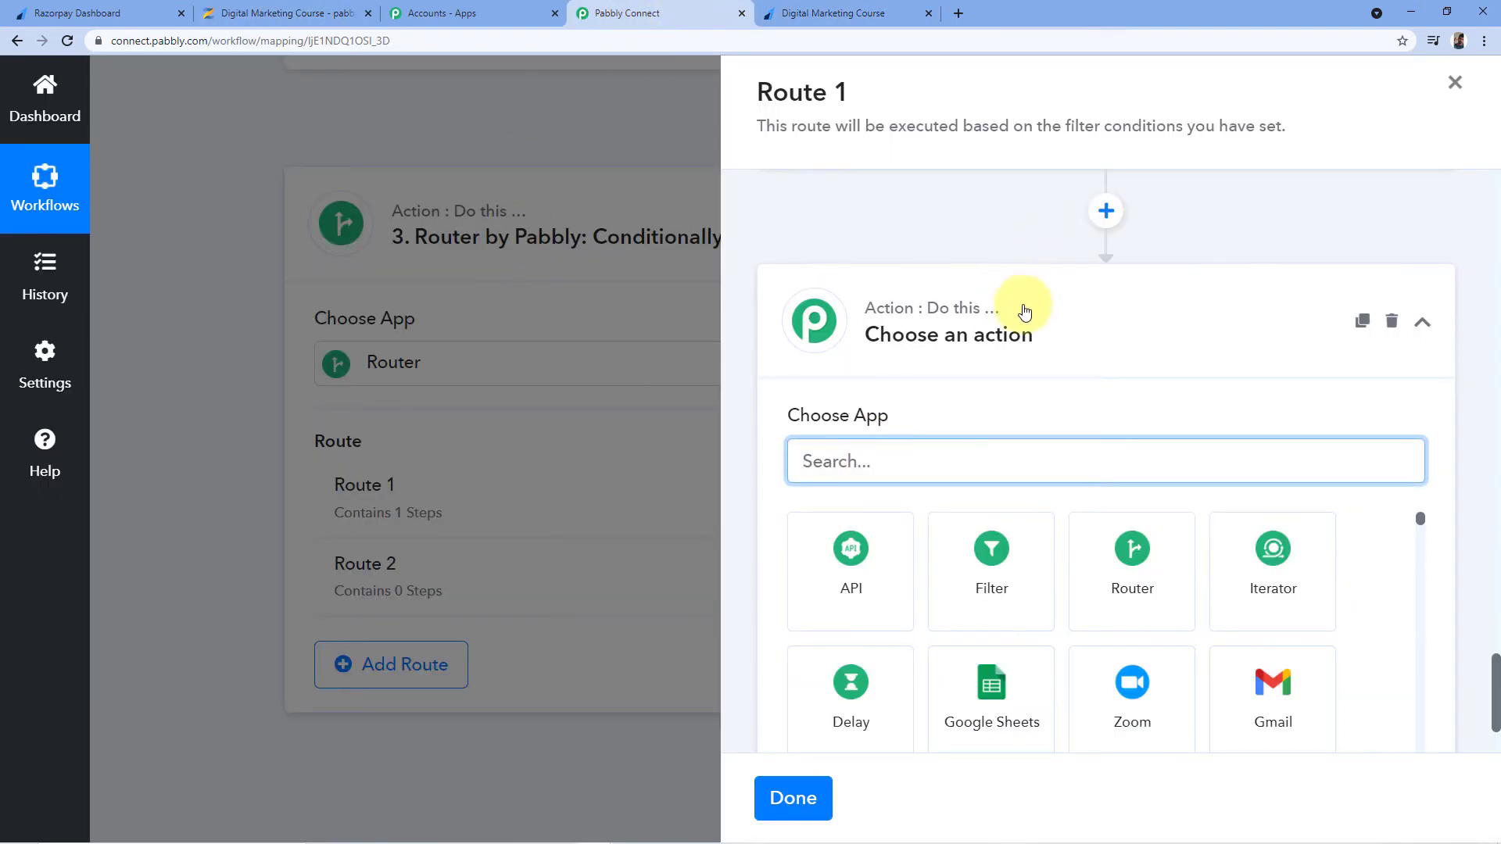
Add a Zenler 'Enroll User to a Course' action using the existing Zenler #2 connection
type("Zenler")
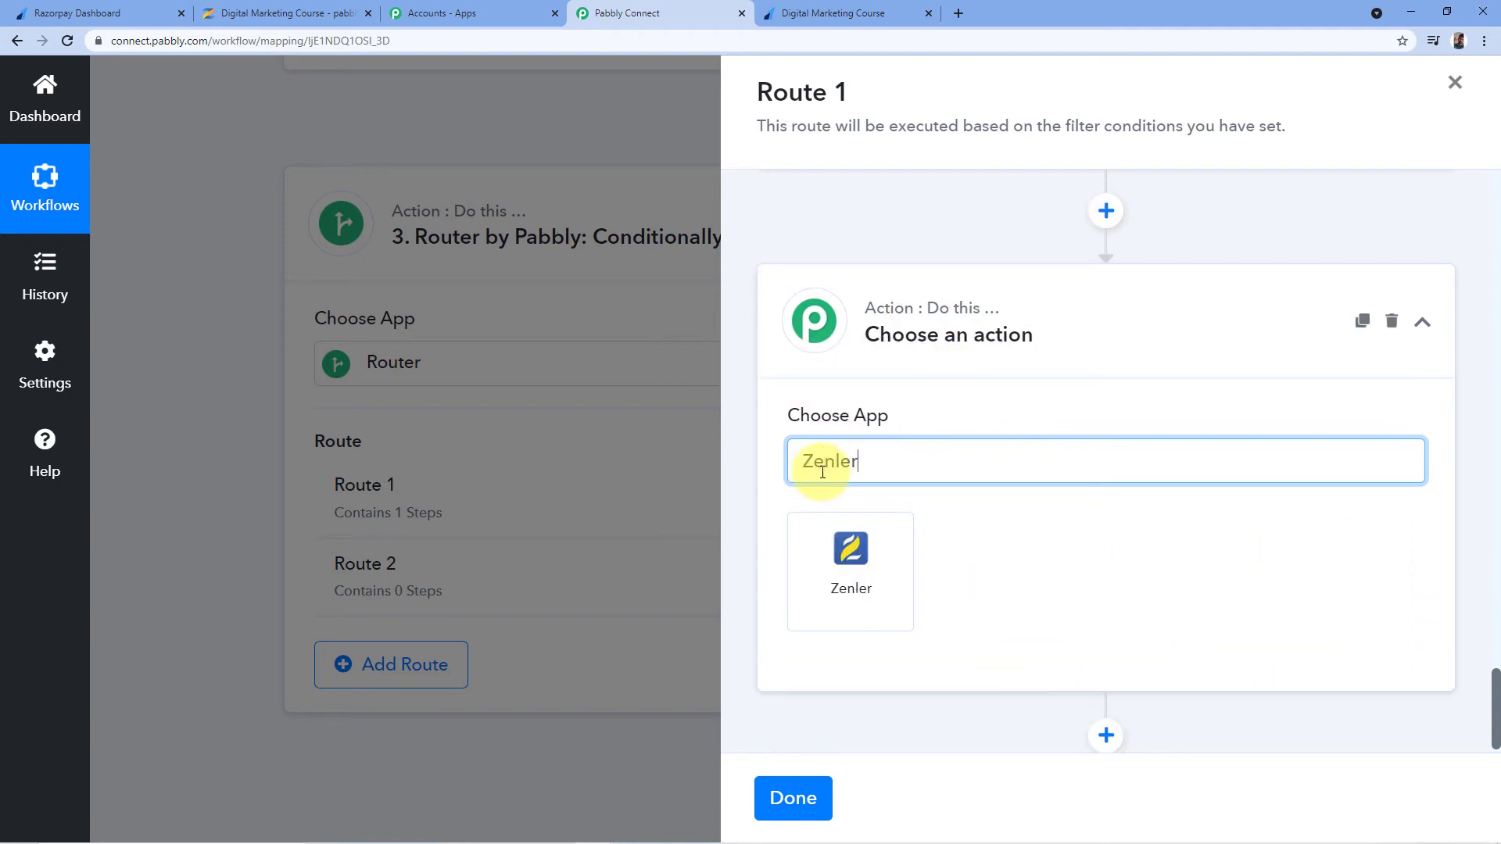
left_click(851, 563)
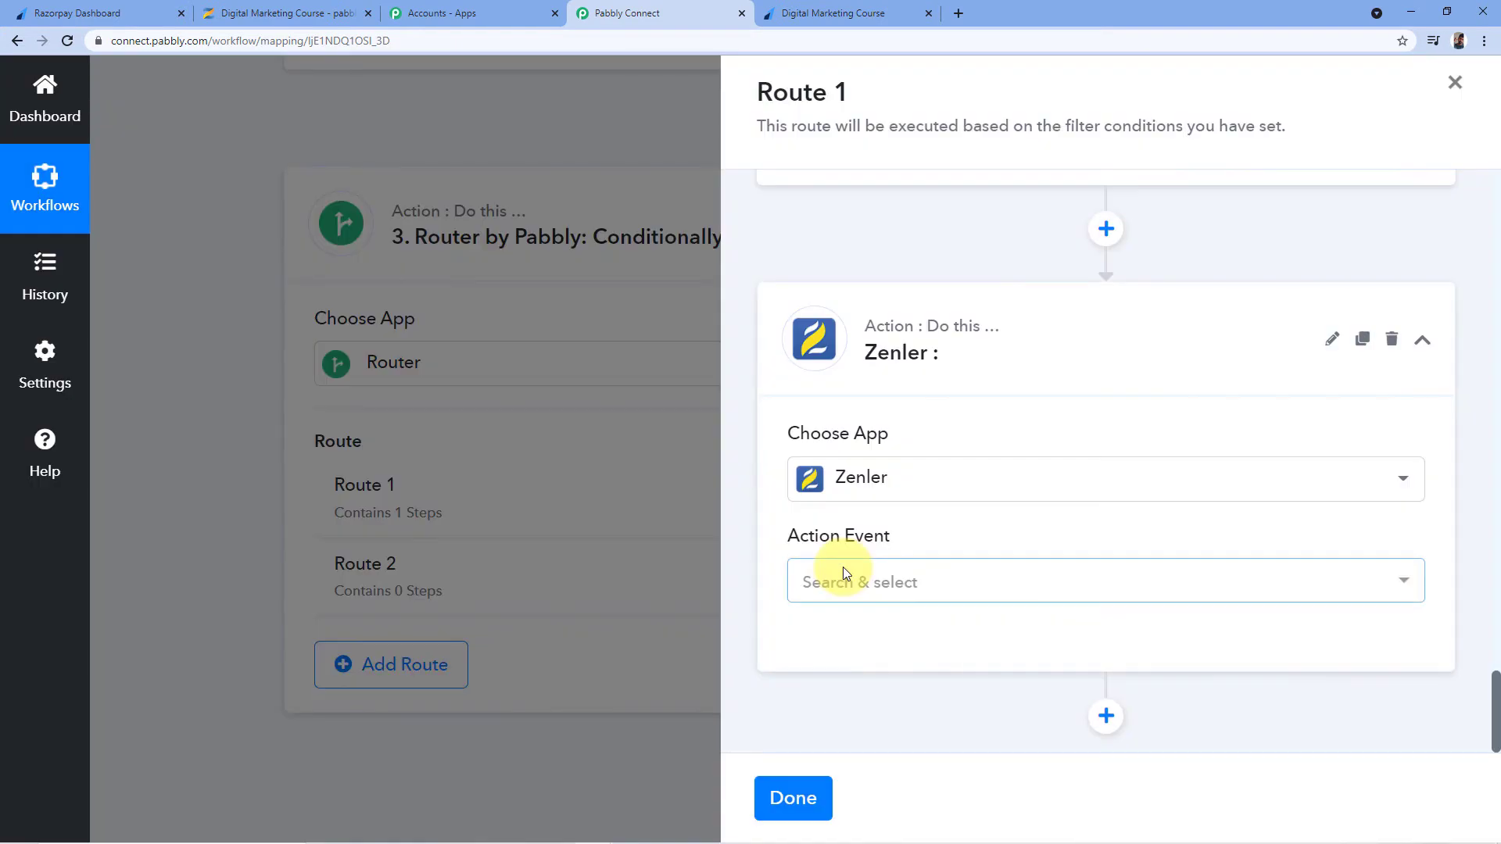
left_click(889, 581)
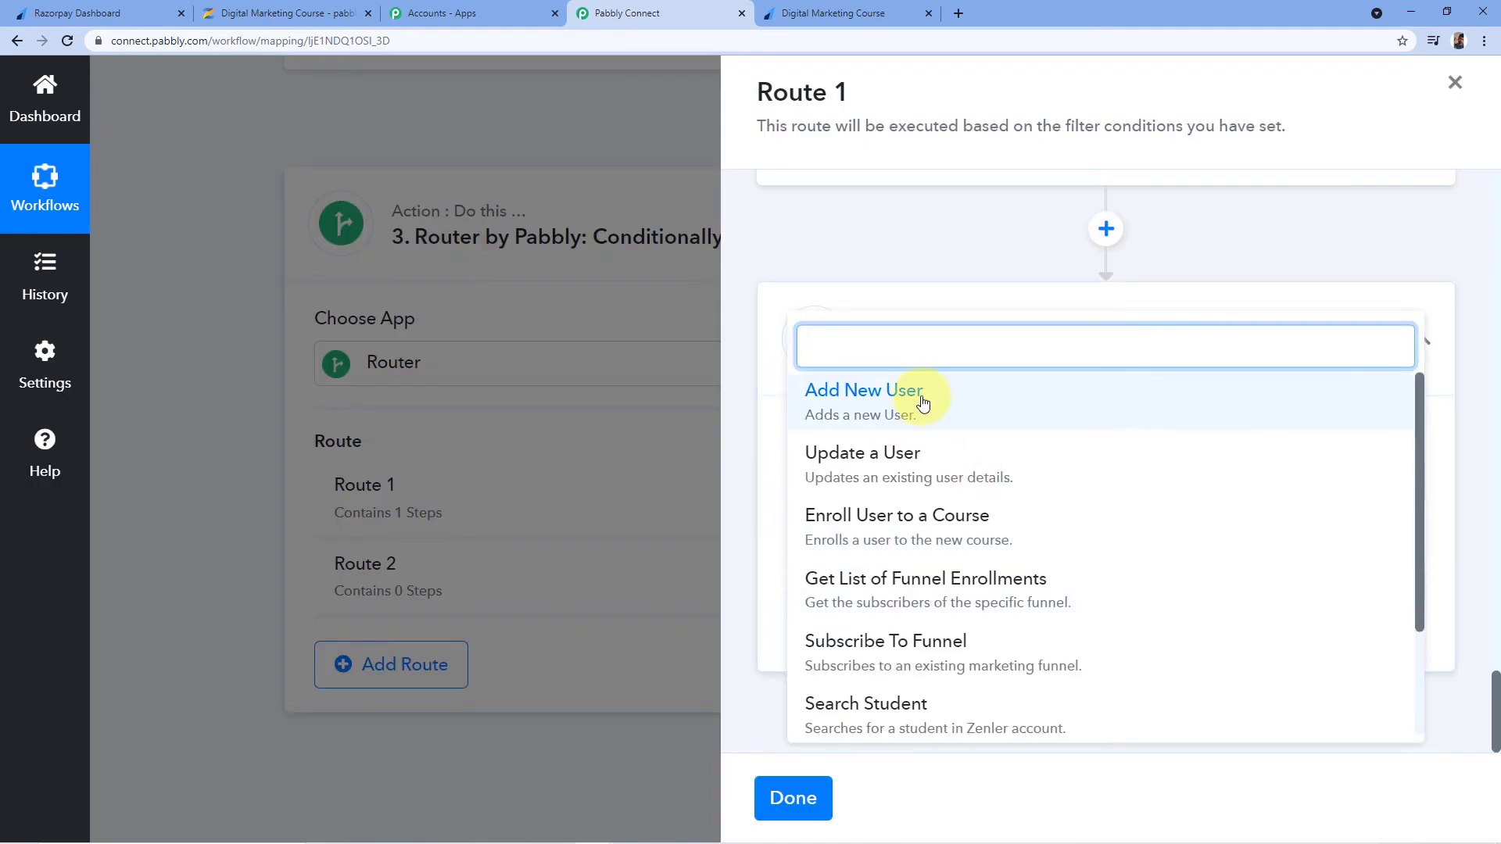
scroll(950, 446, "down", 1)
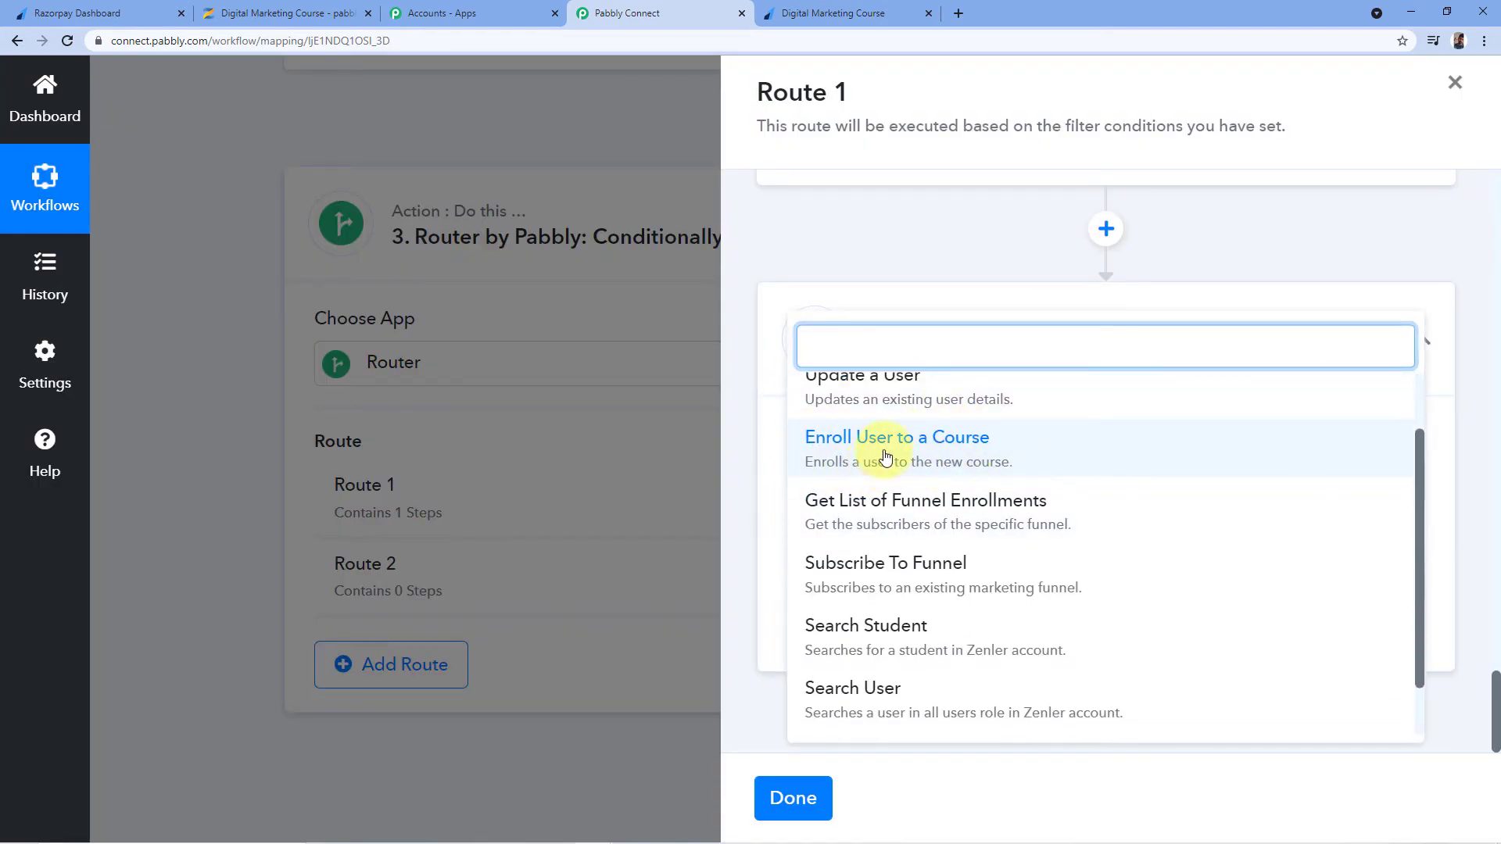
left_click(771, 518)
left_click(847, 582)
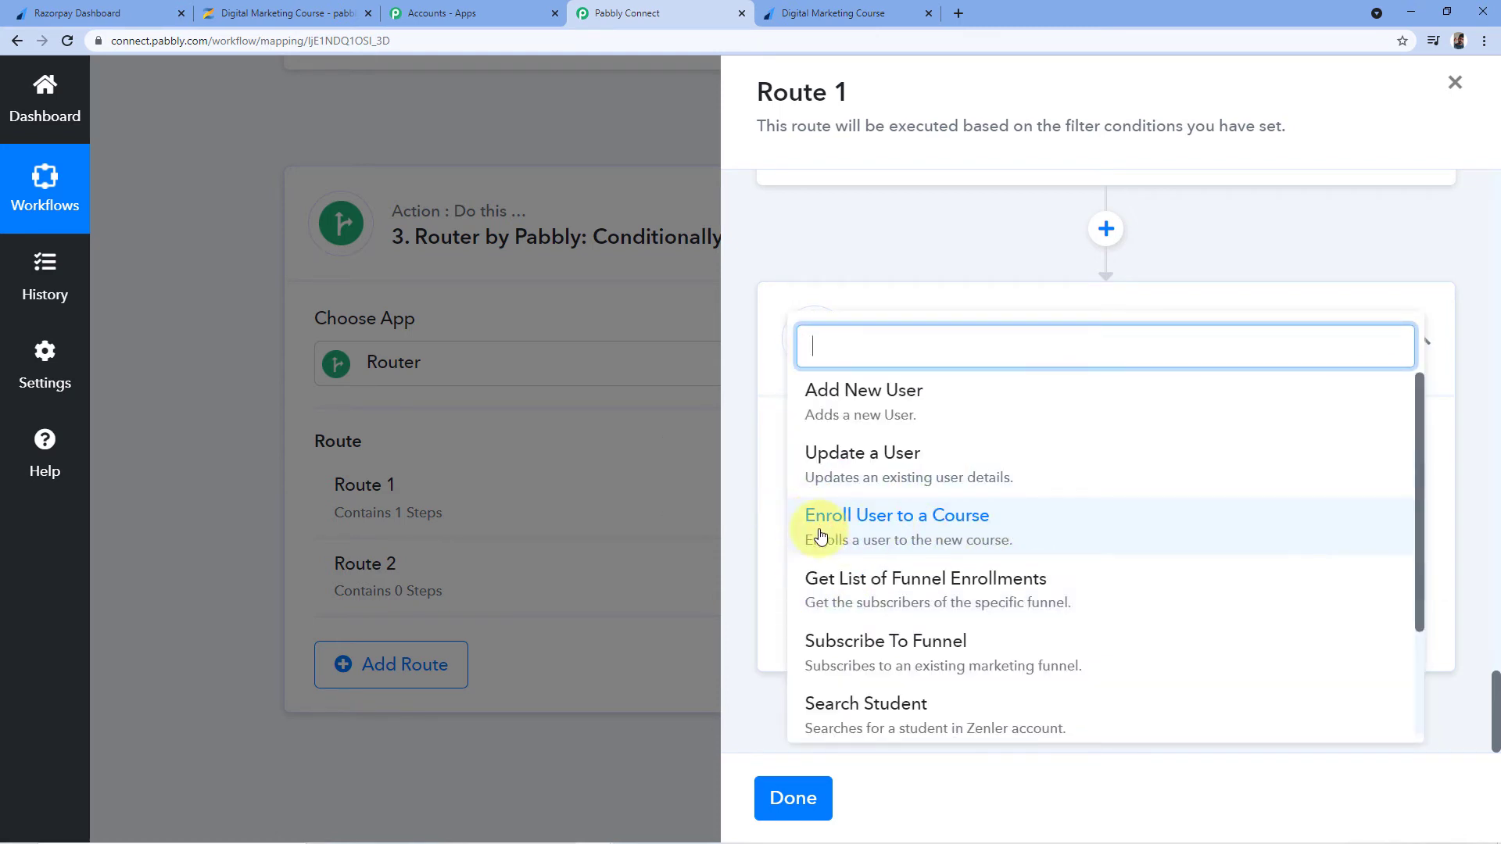
left_click(990, 522)
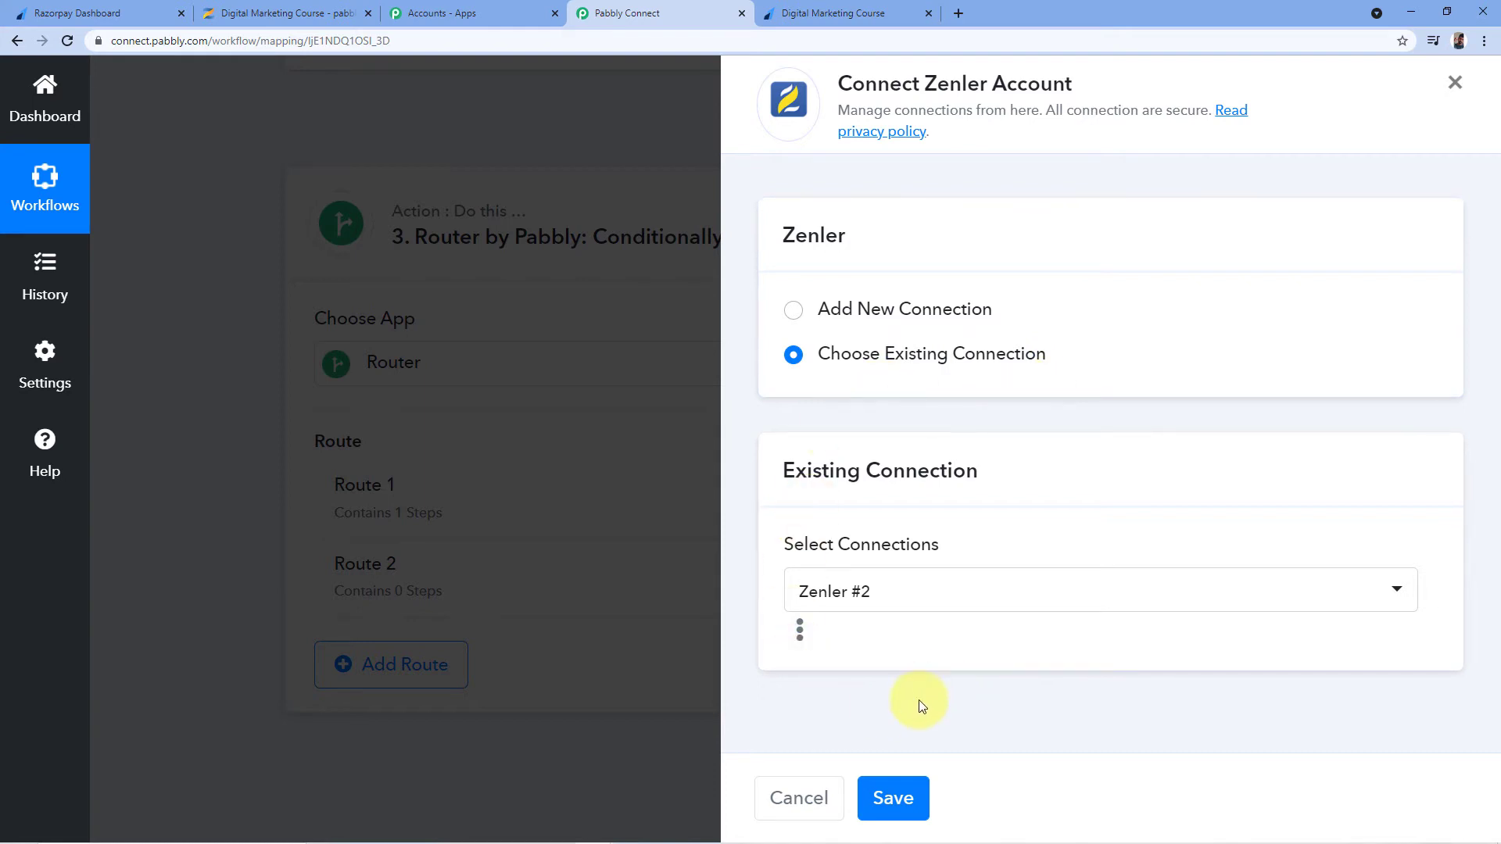
left_click(892, 797)
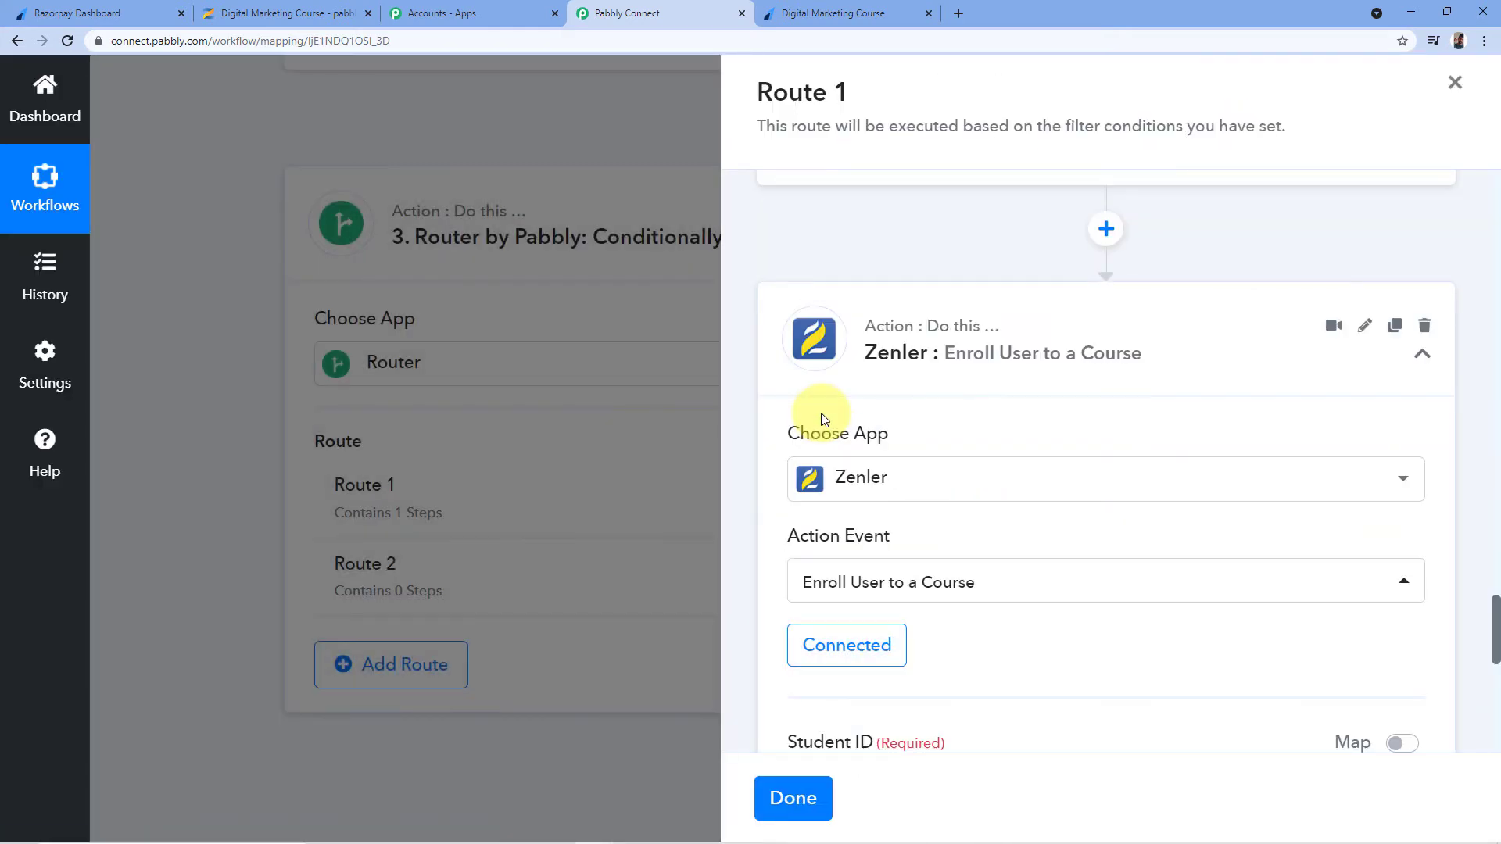
Turn on the Map toggle for the Student ID field
scroll(821, 419, "down", 5)
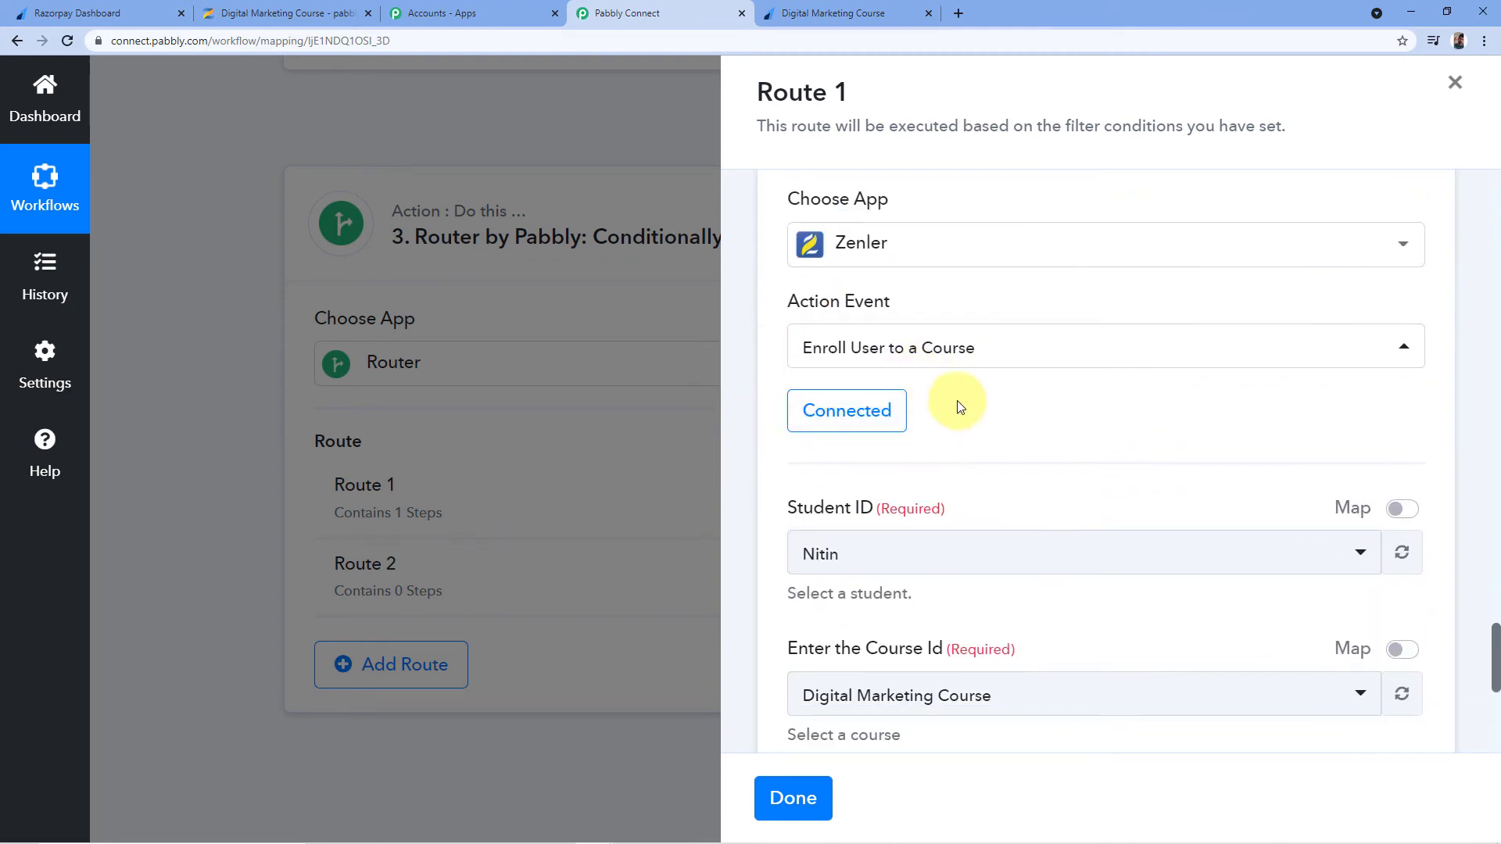
scroll(1032, 389, "down", 1)
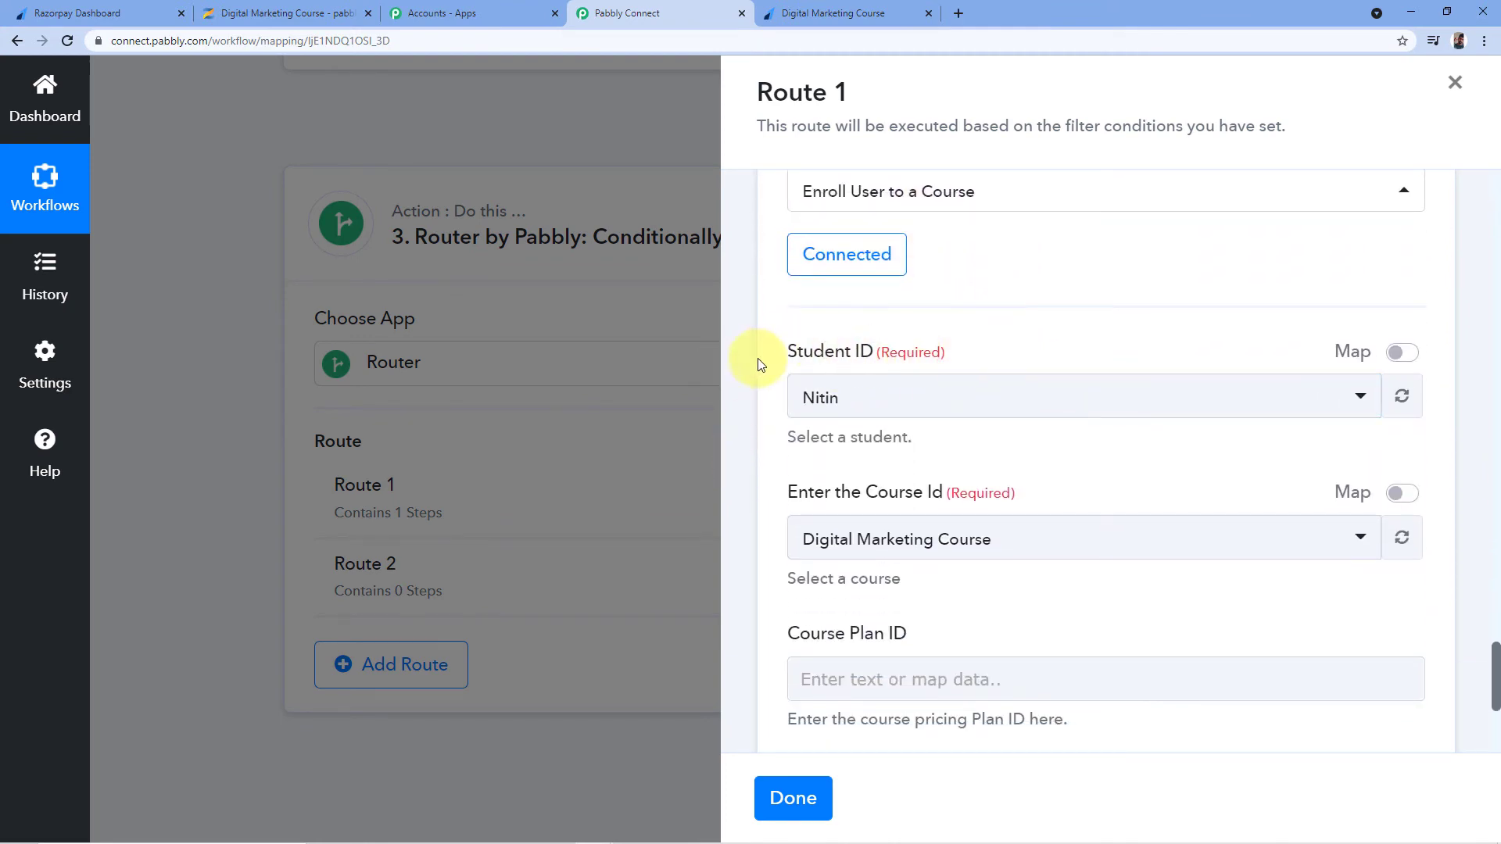
scroll(1092, 392, "up", 9)
scroll(1162, 409, "up", 11)
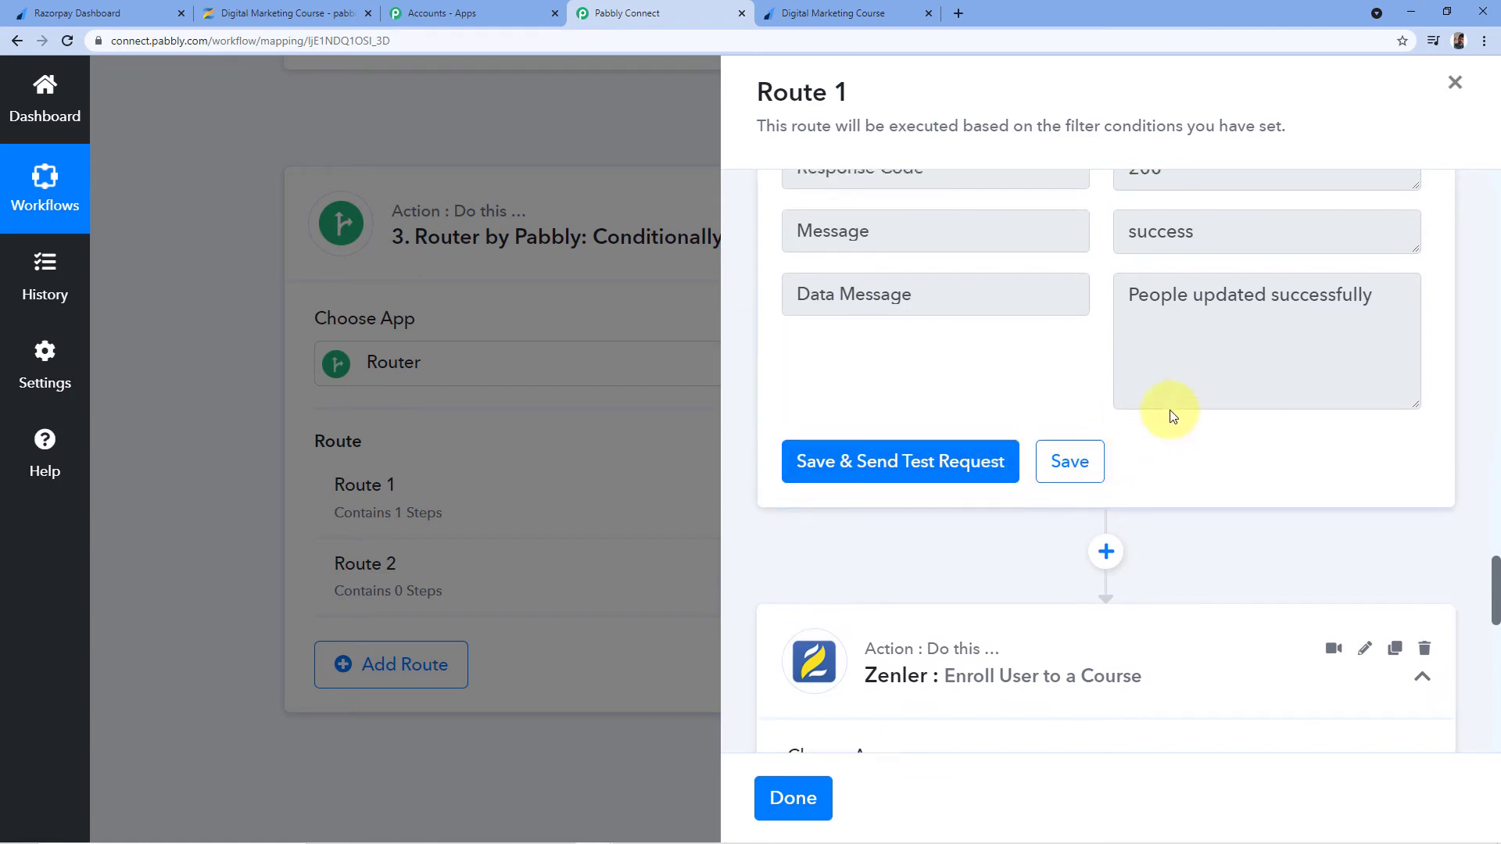
scroll(1056, 461, "up", 6)
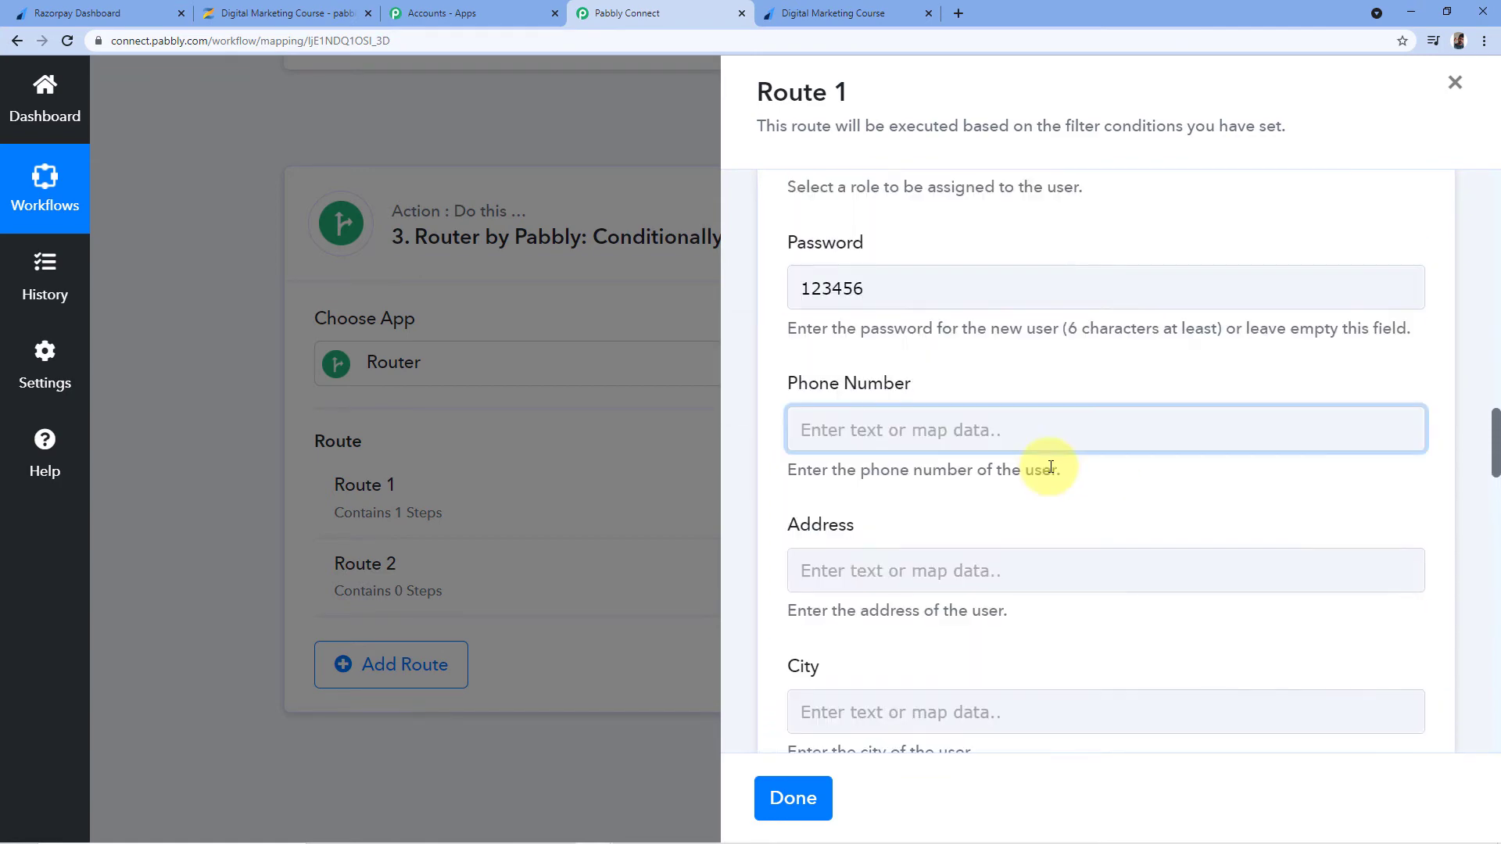
scroll(1052, 466, "down", 5)
scroll(1059, 466, "up", 4)
scroll(1059, 466, "down", 20)
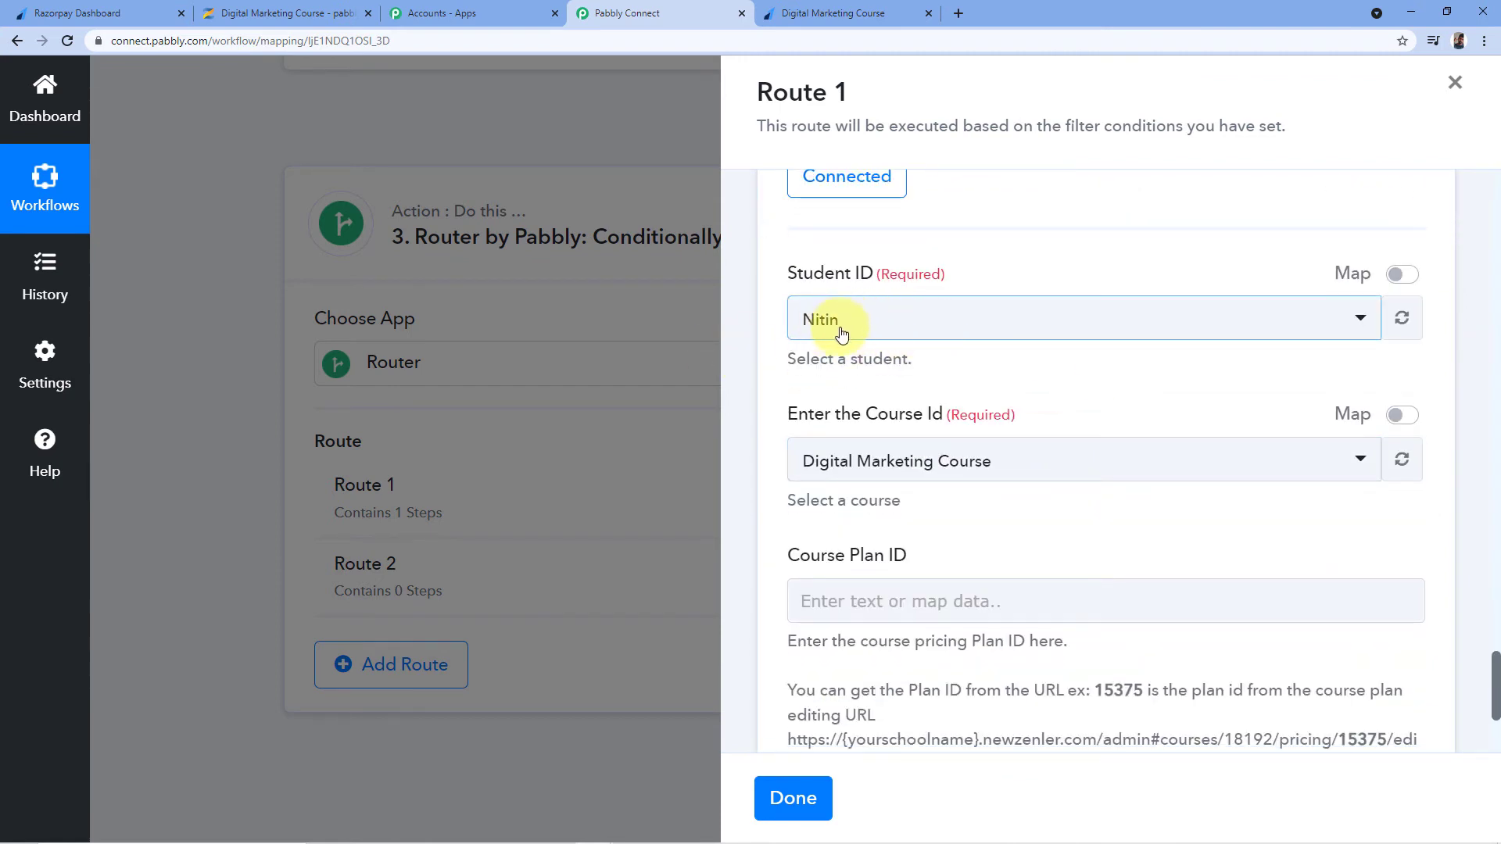
left_click(1400, 275)
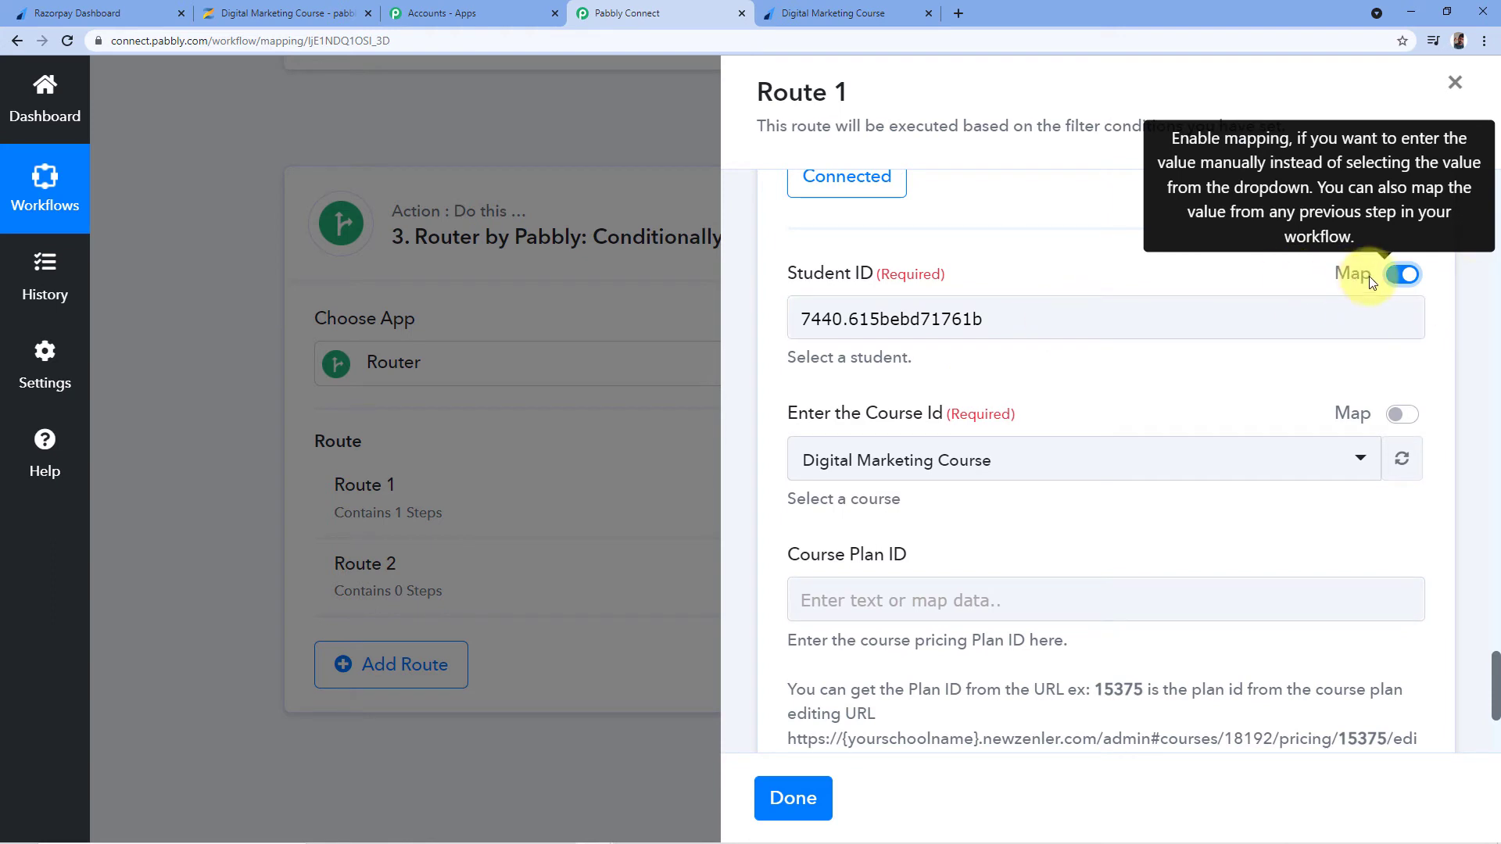
Map Student ID to Zenler Search User's Data Items 0 Id and open the Course Id list
left_click_drag(1045, 308, 590, 329)
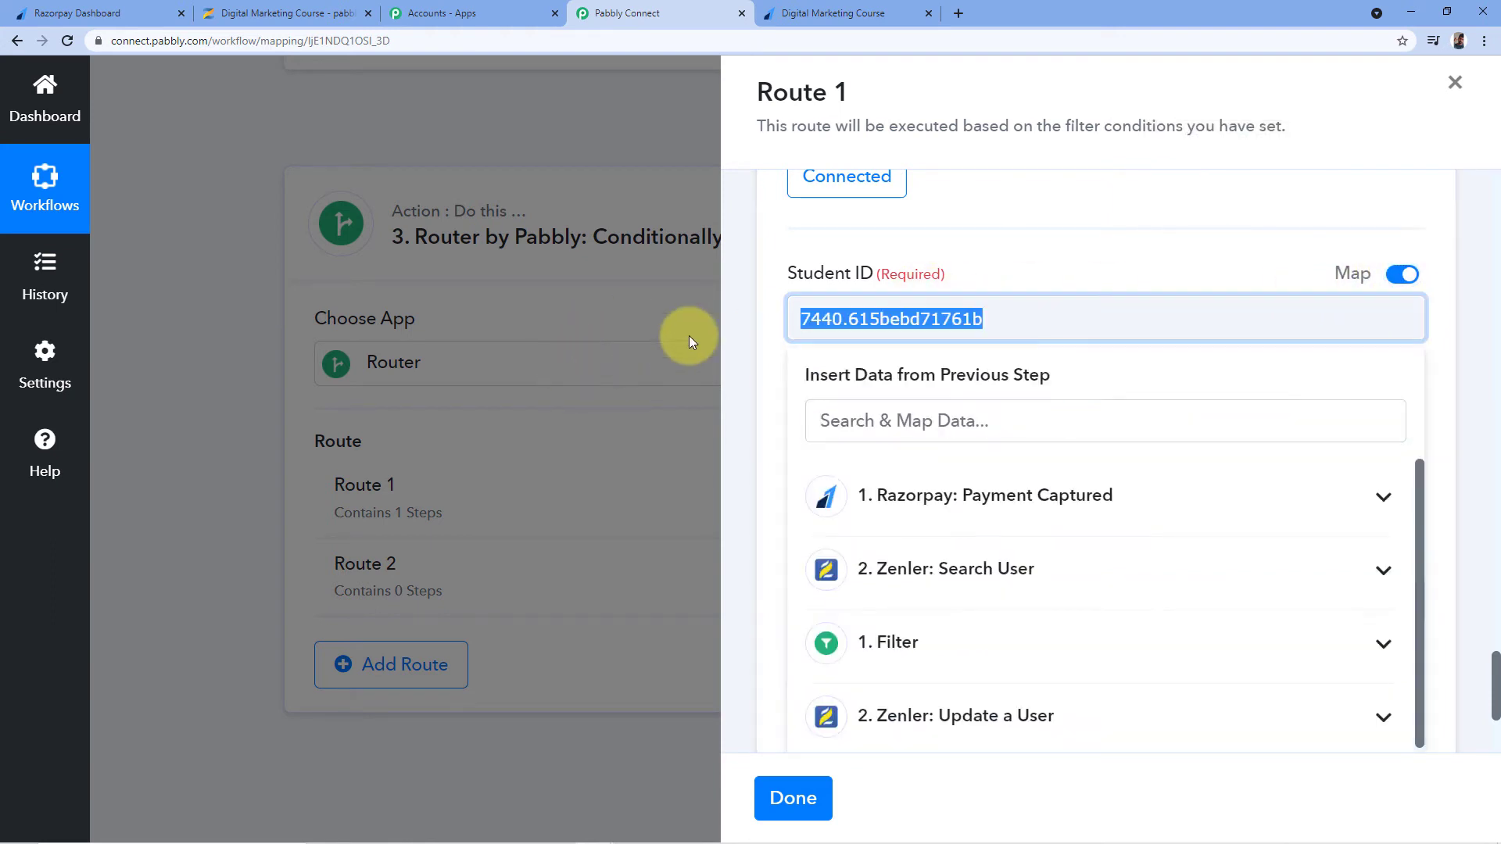
key("BackSpace")
scroll(1039, 335, "down", 1)
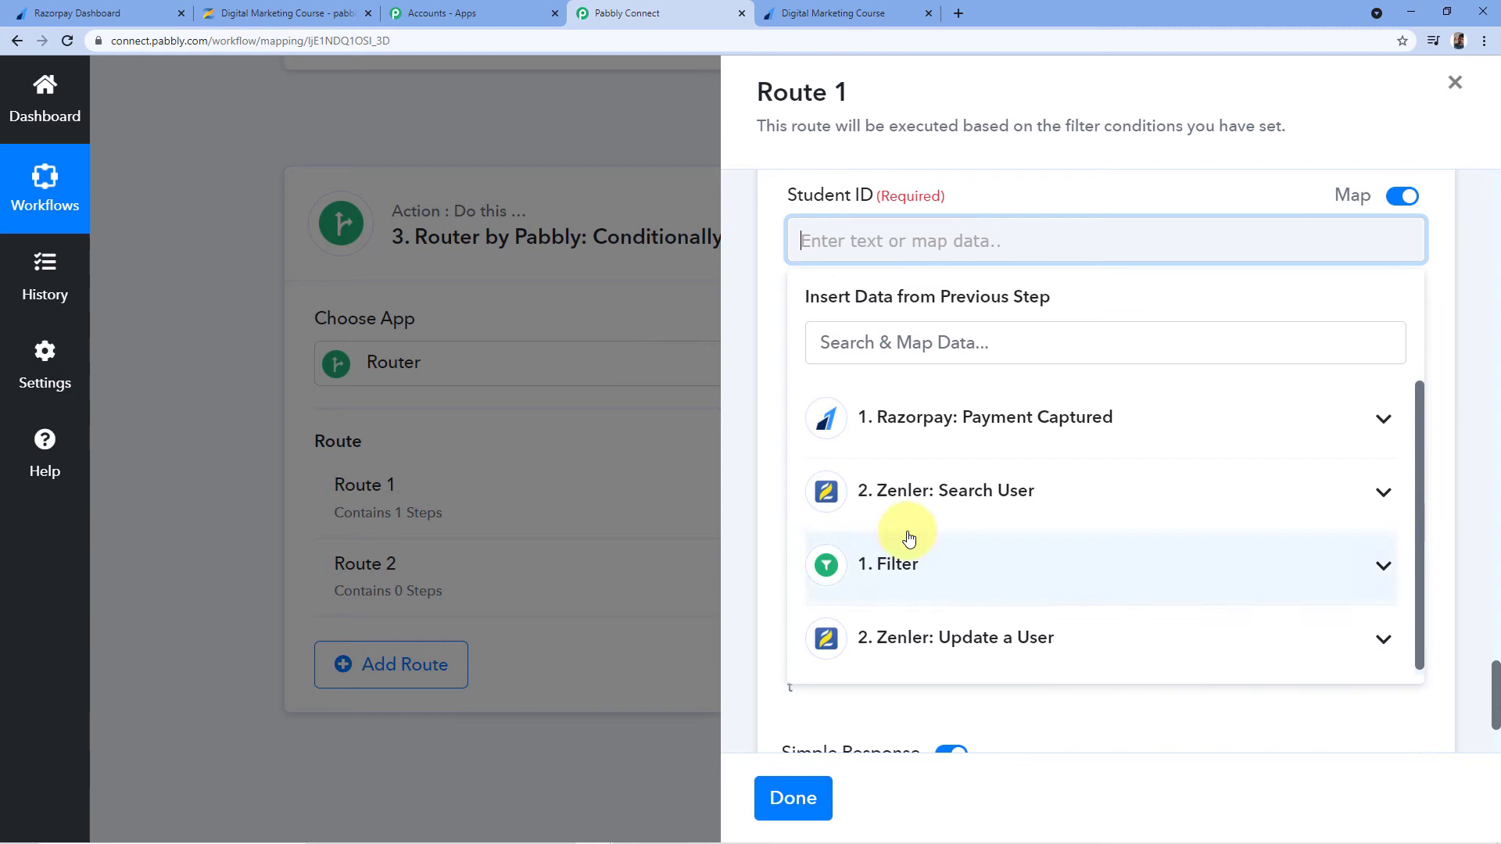
left_click(1008, 494)
scroll(997, 547, "down", 1)
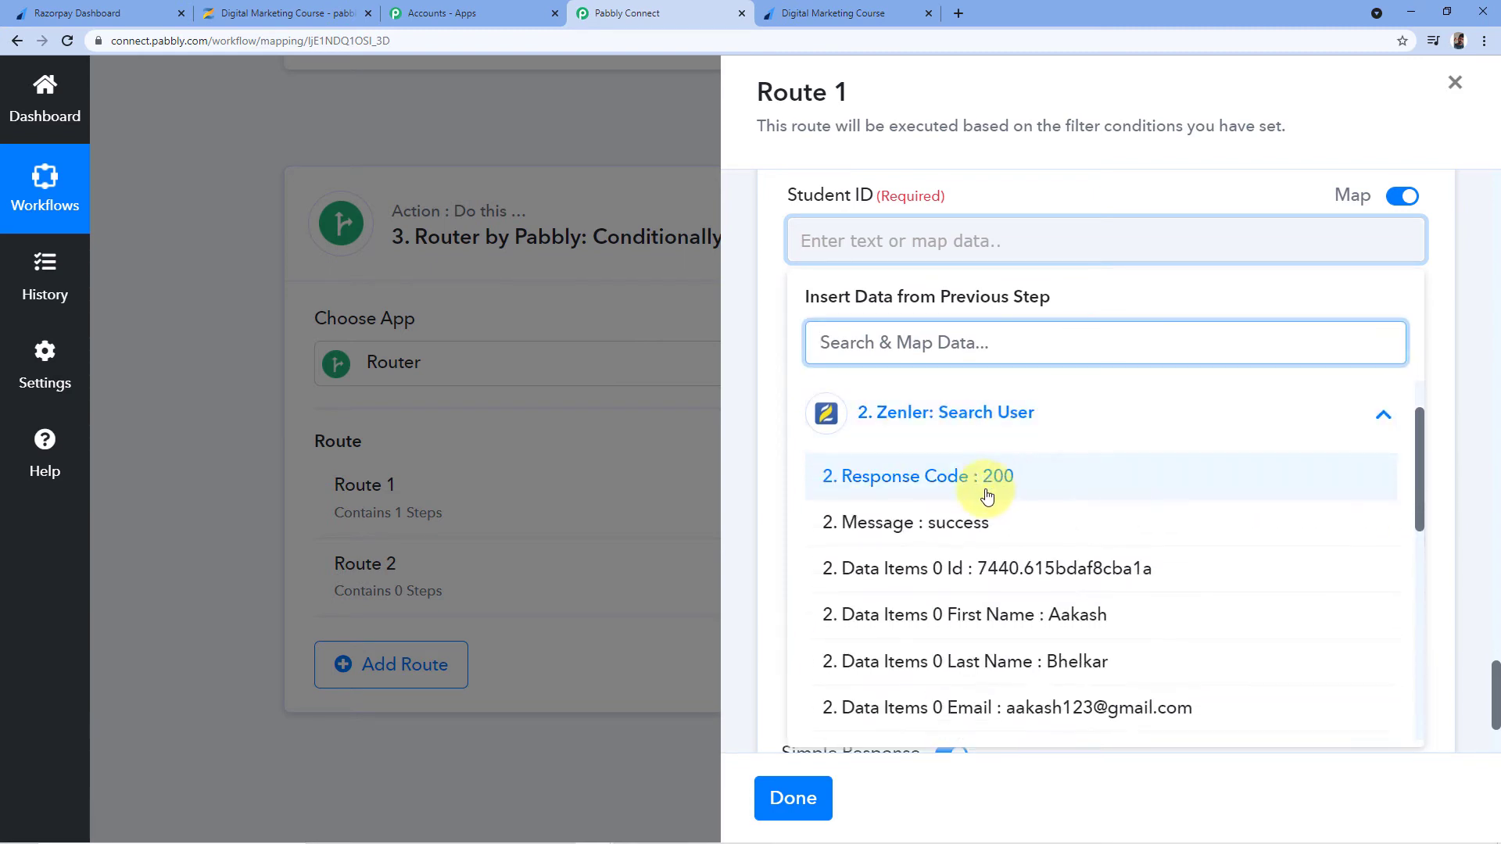
left_click(1004, 573)
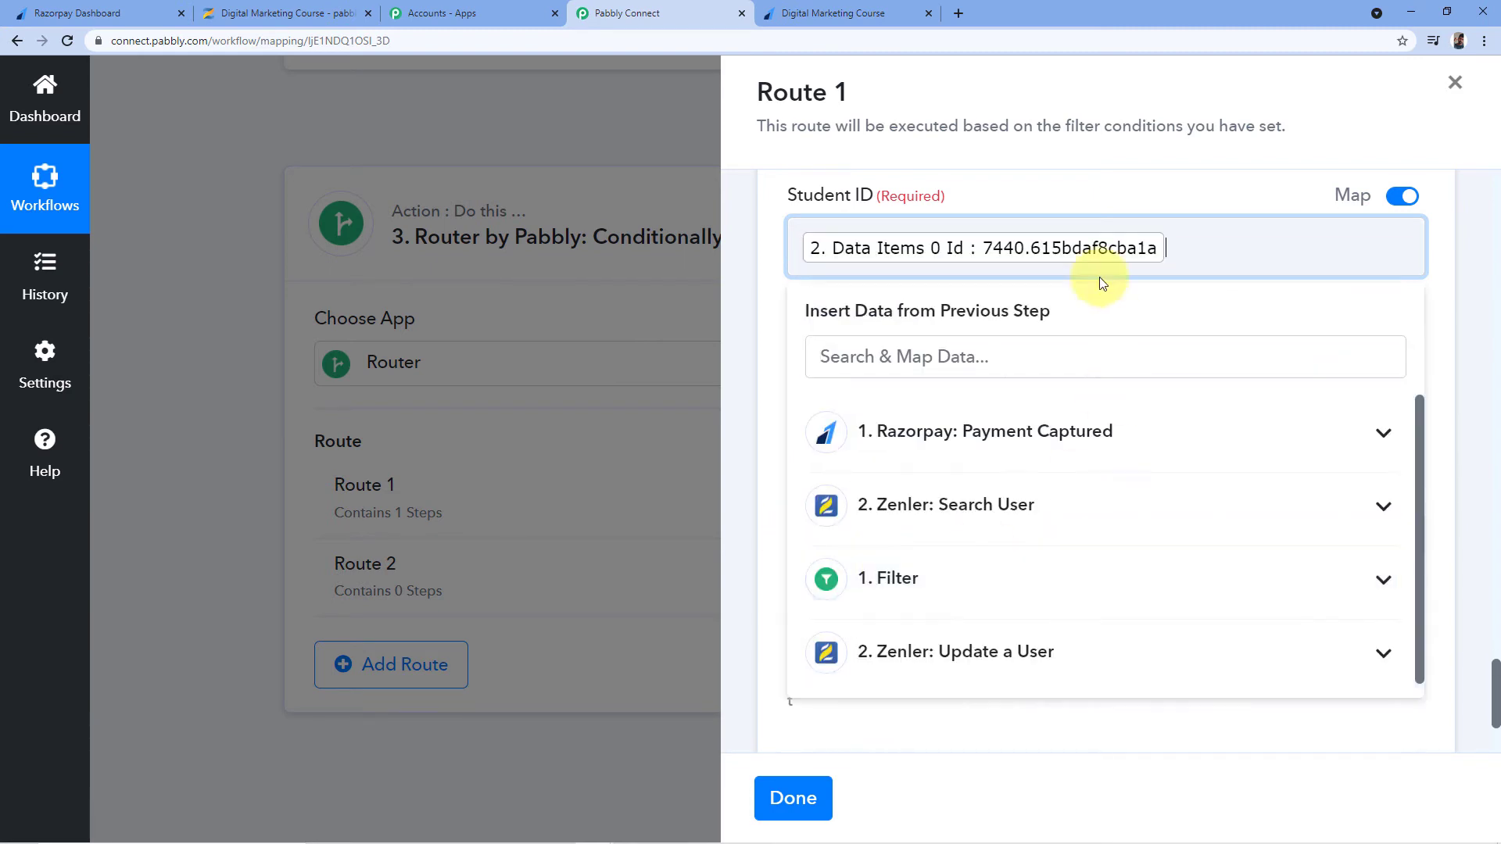
left_click(1009, 195)
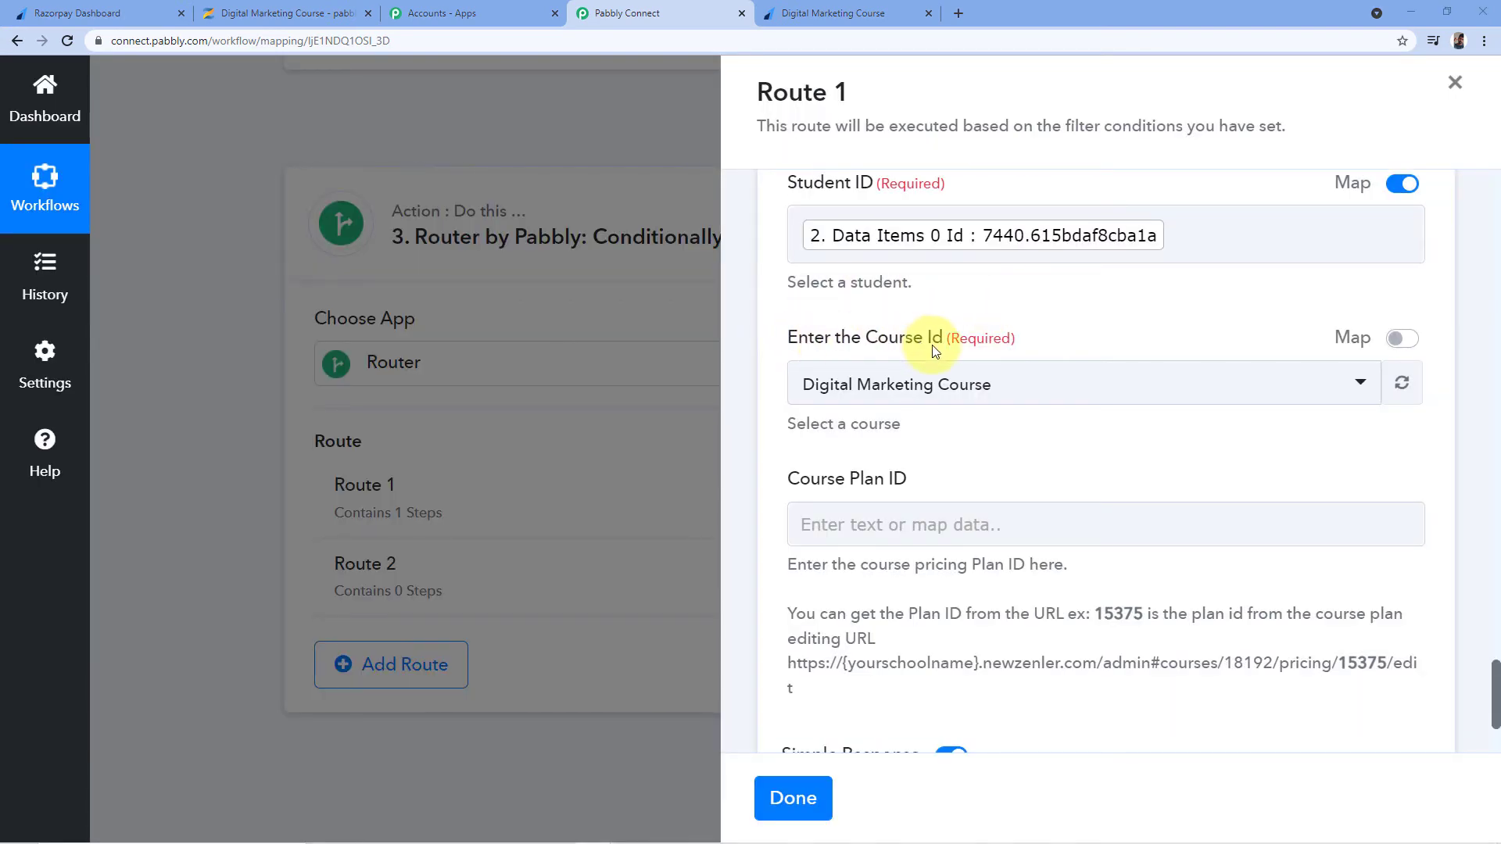
left_click(1057, 388)
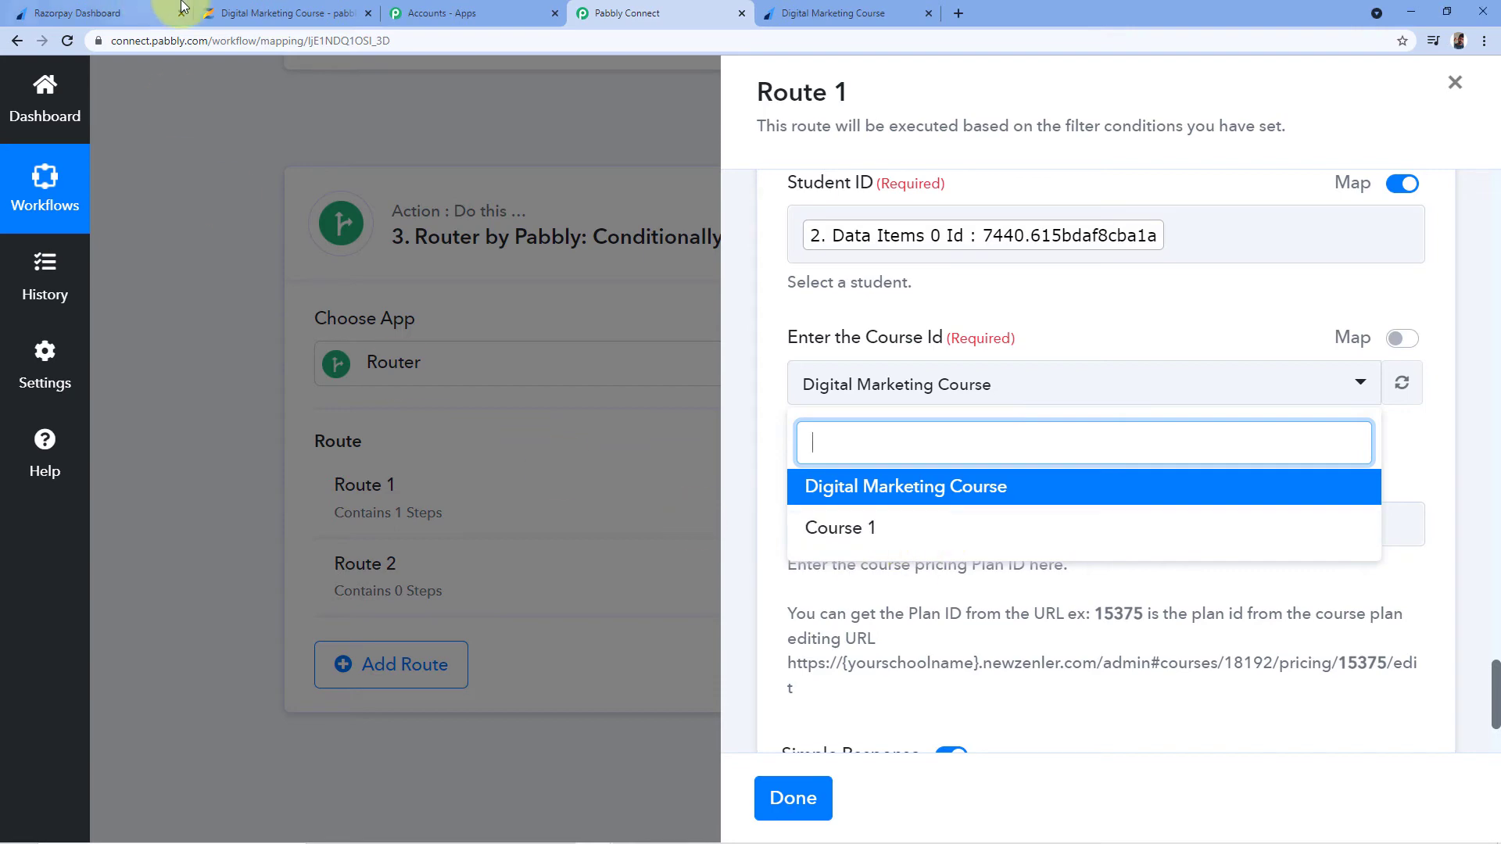
left_click(297, 10)
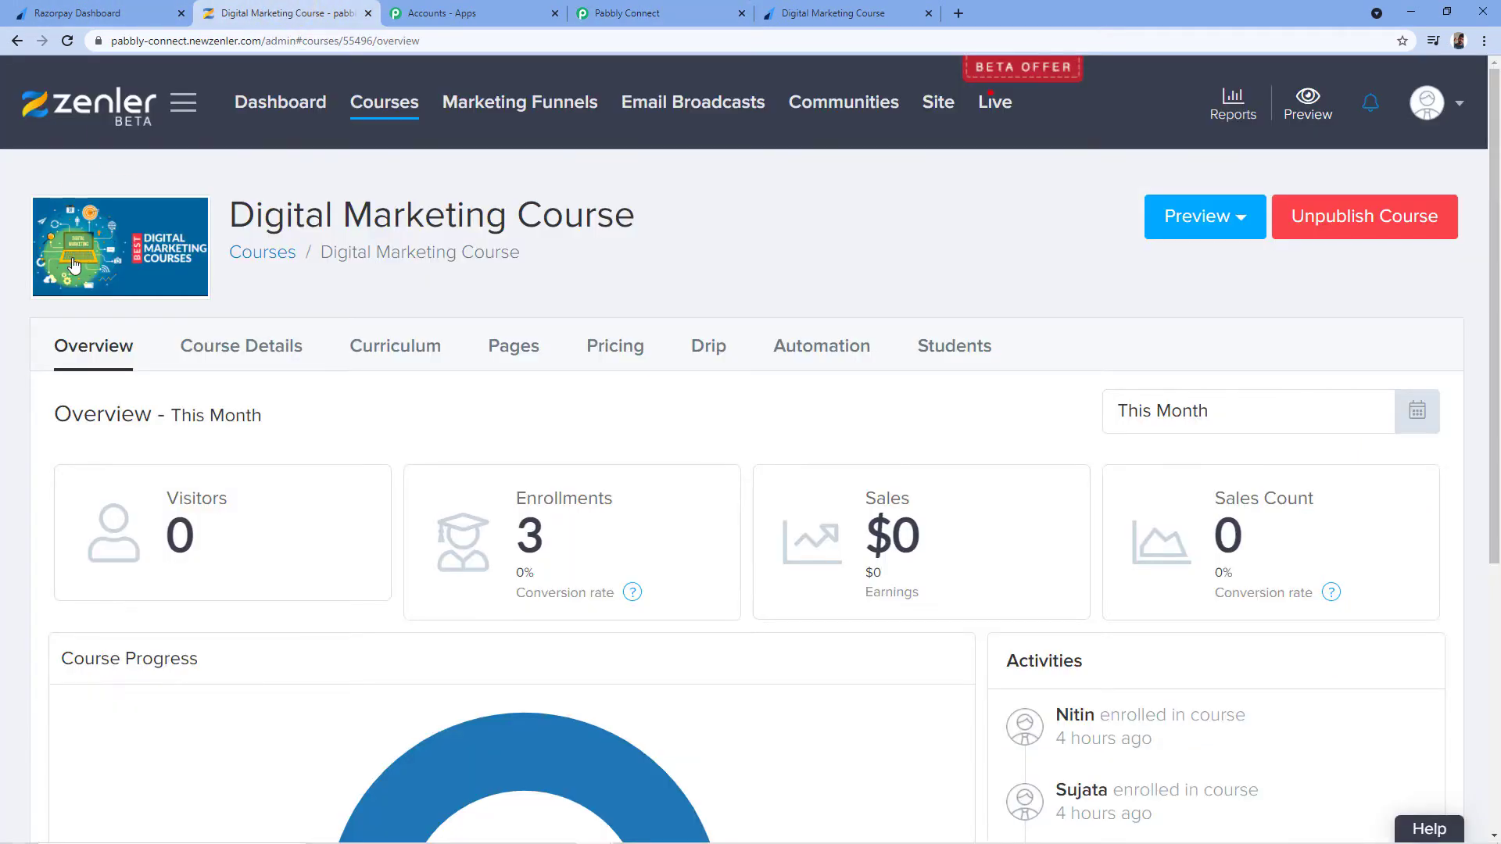
View Zenler's All Courses page listing Digital Marketing Course and Course 1
left_click(381, 108)
scroll(469, 157, "down", 2)
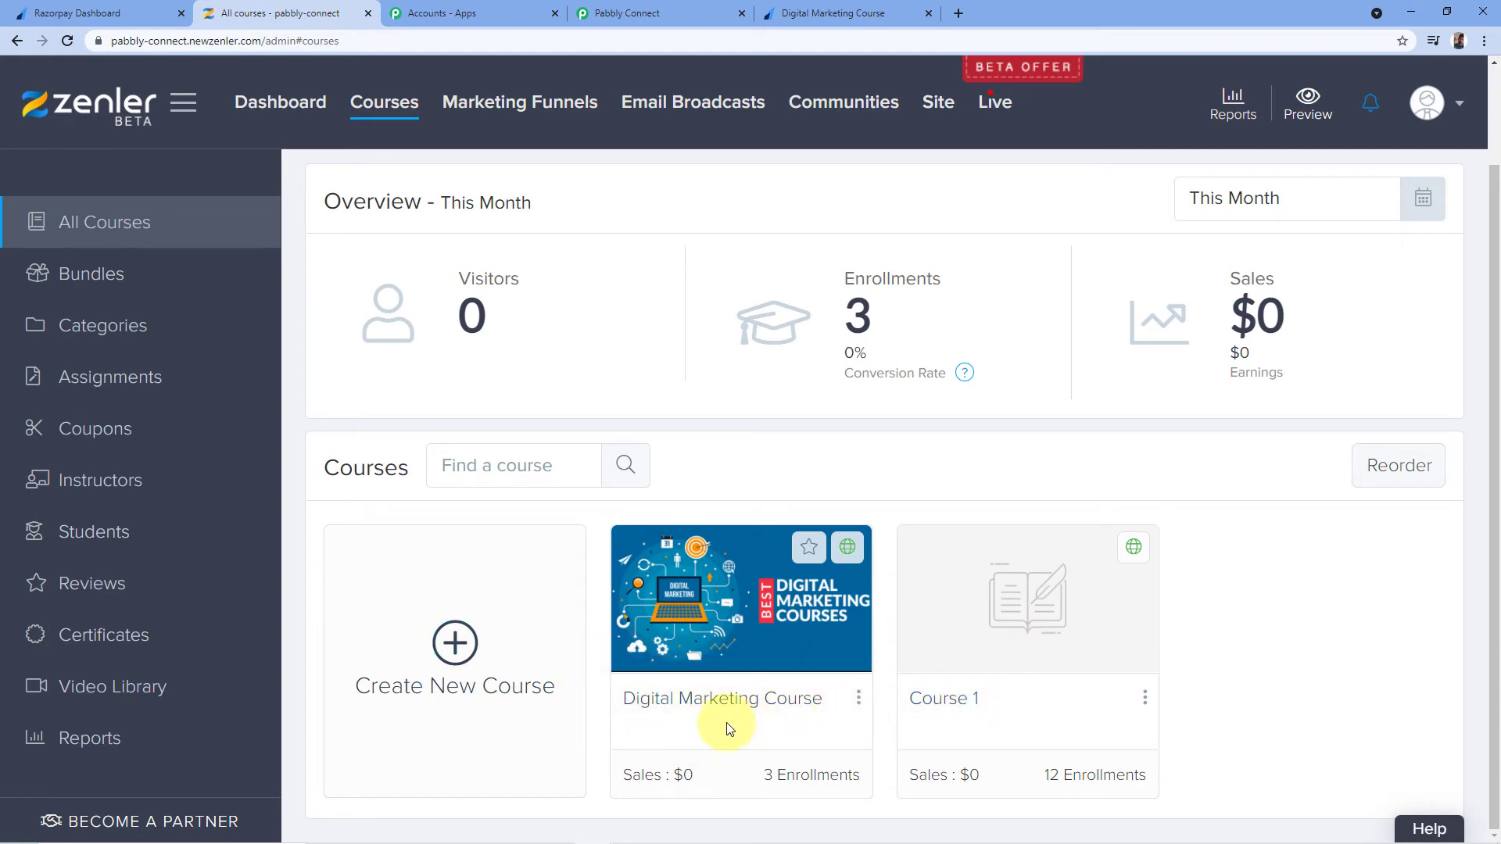
Keep Digital Marketing Course as the course in Route 1's Zenler enroll step
left_click(704, 13)
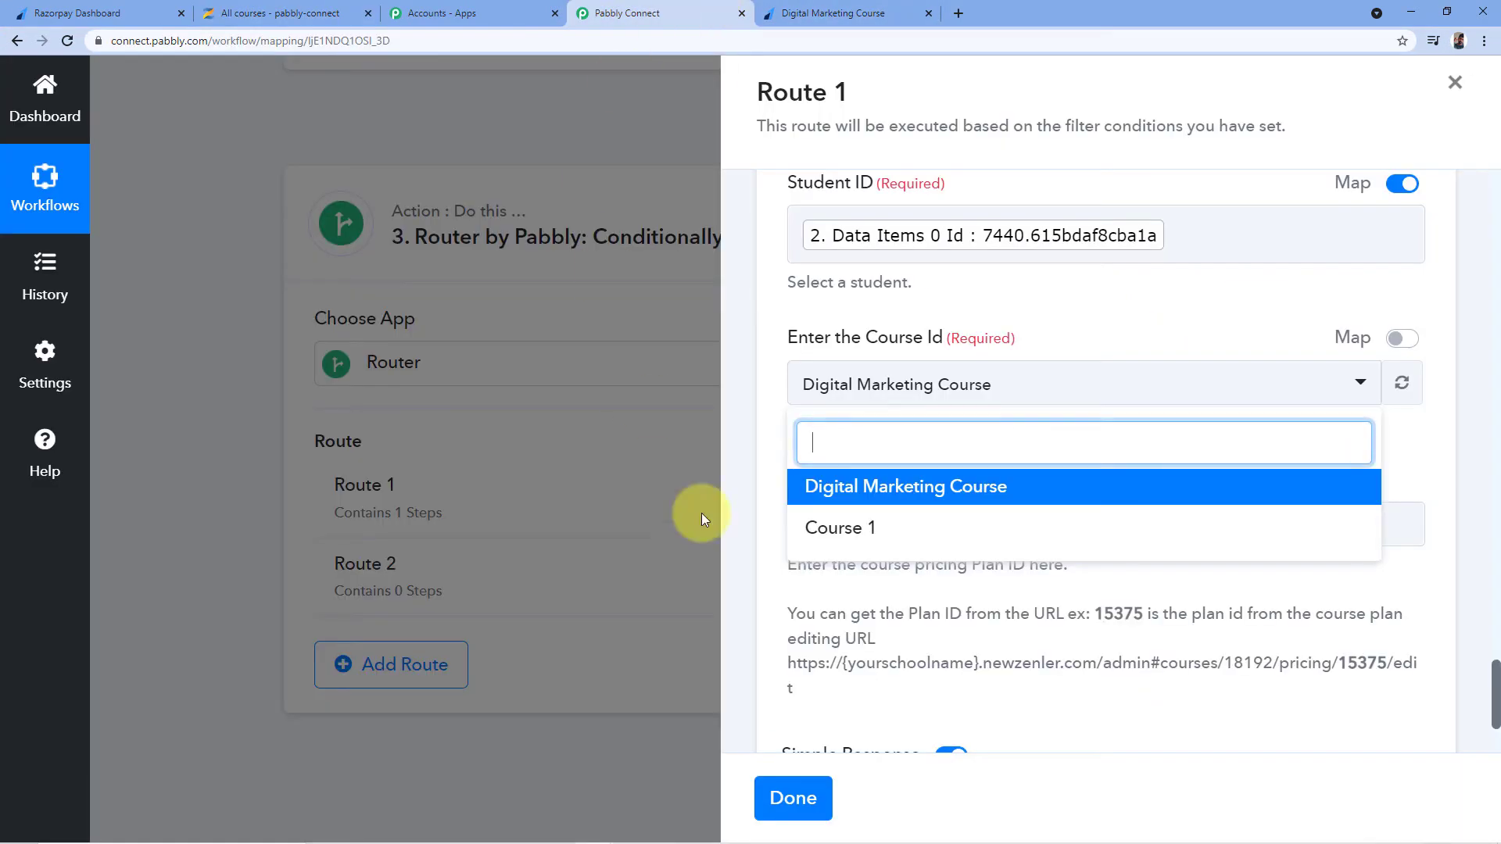
left_click(919, 499)
scroll(930, 368, "down", 3)
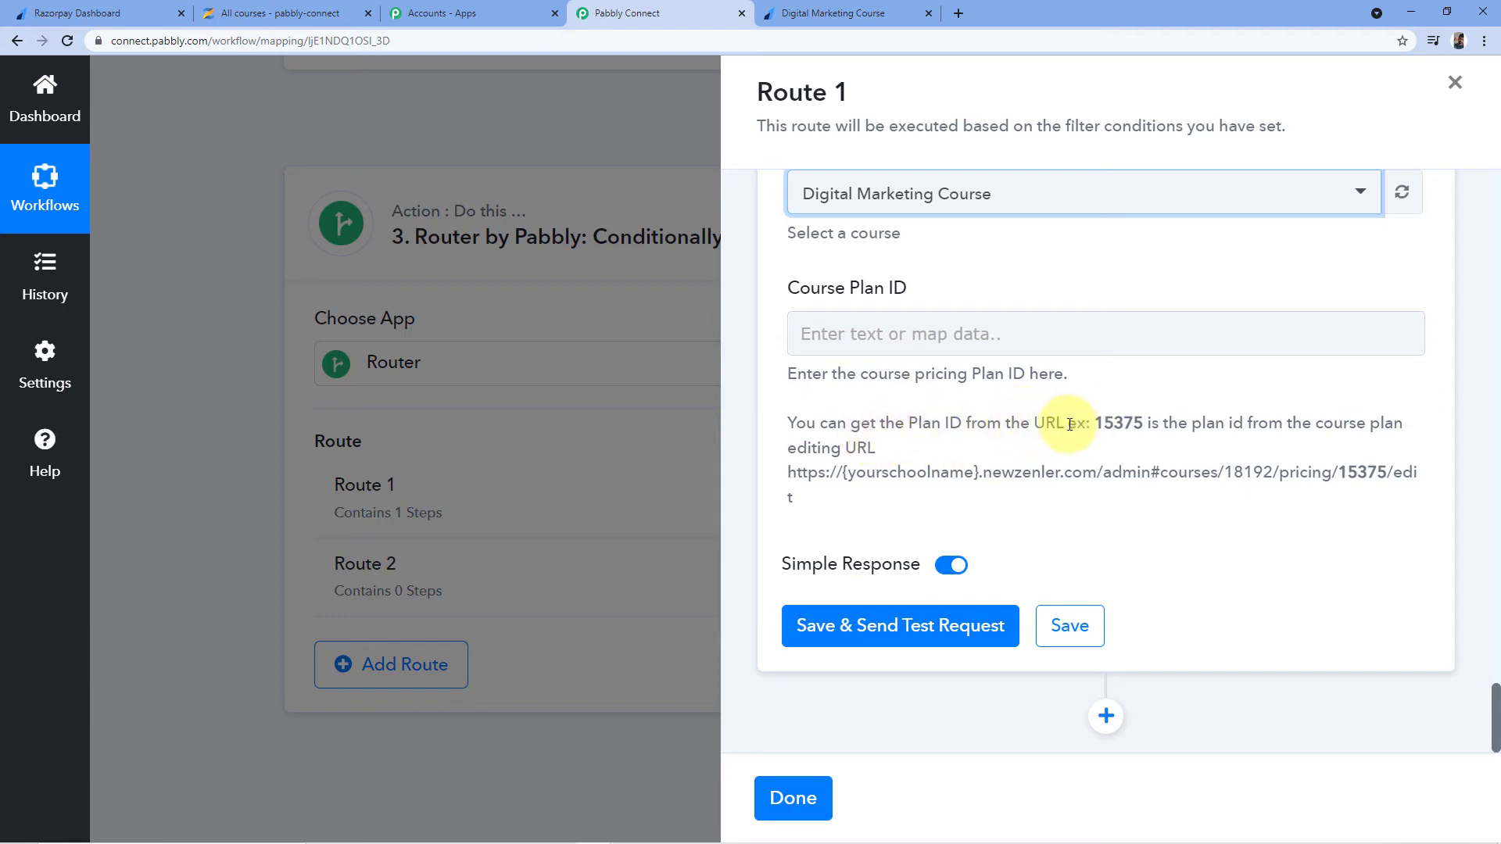
Review the Course Plan ID help example (plan ID 15375 in the plan-editing URL), then return to Zenler's course list
double_click(1118, 423)
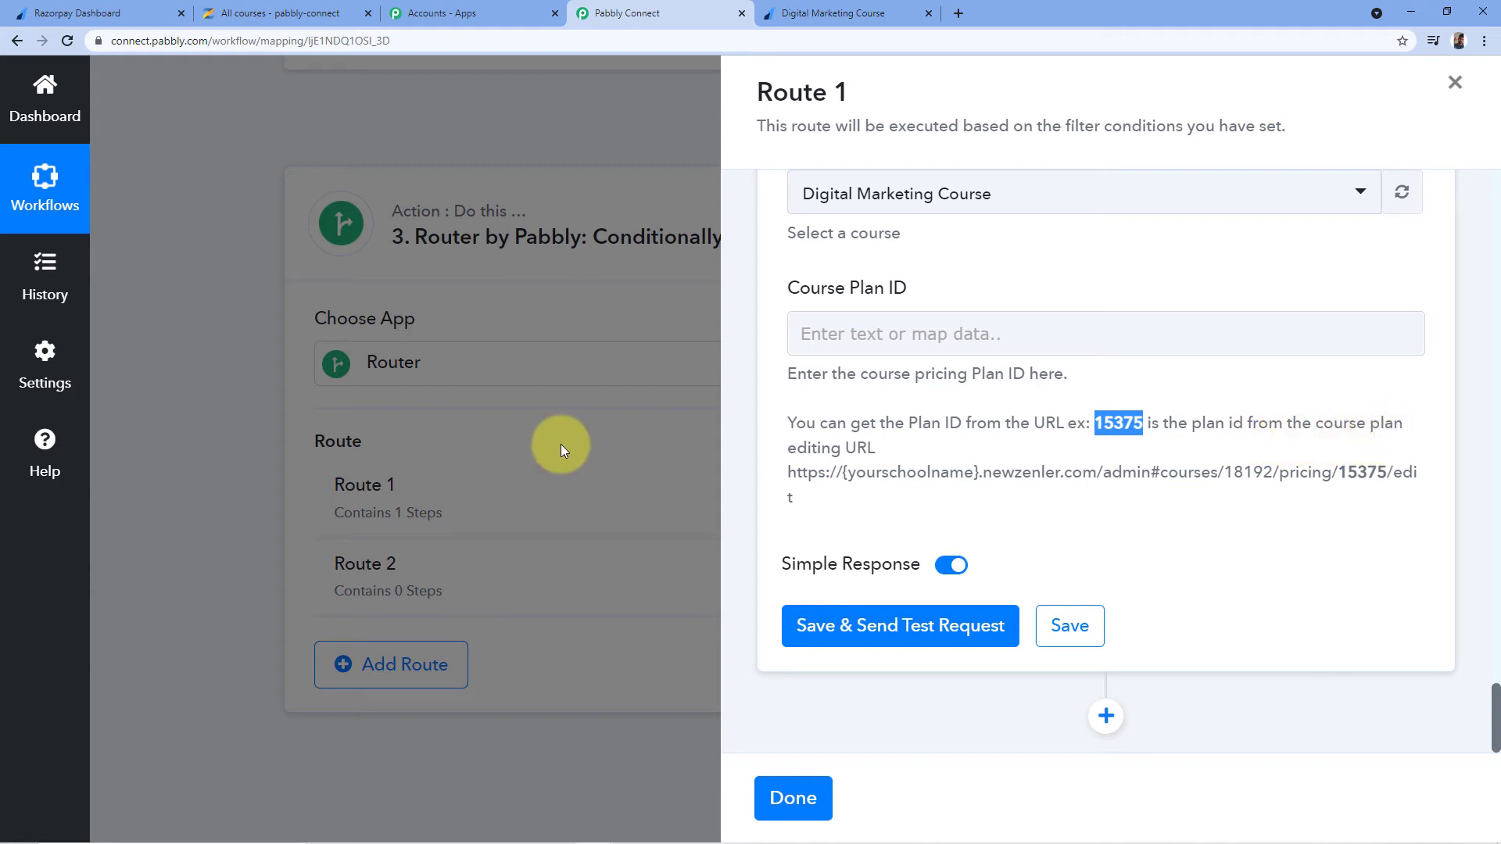
left_click_drag(790, 474, 1192, 519)
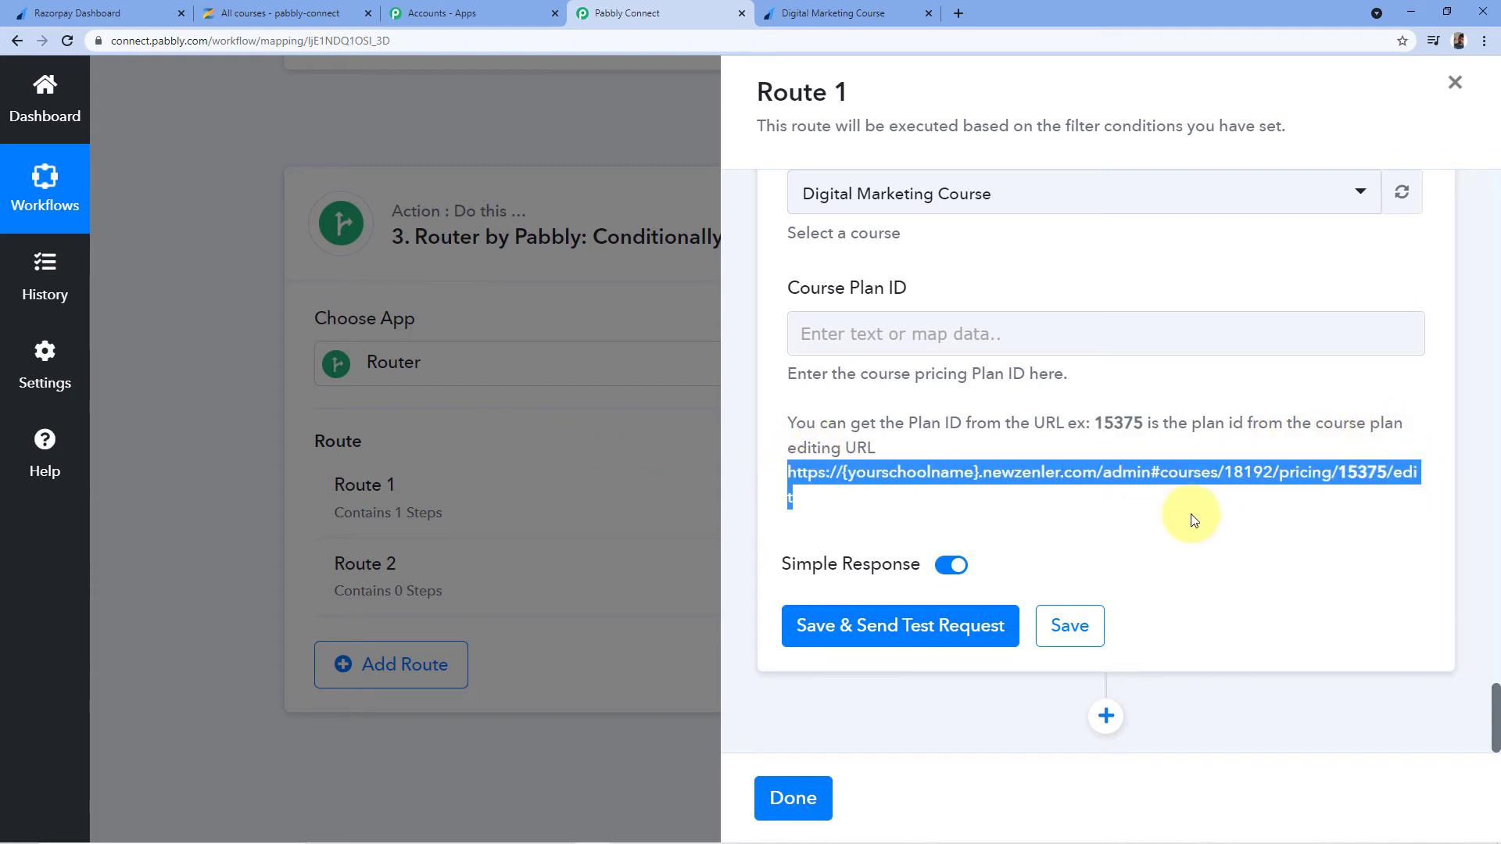
left_click(790, 496)
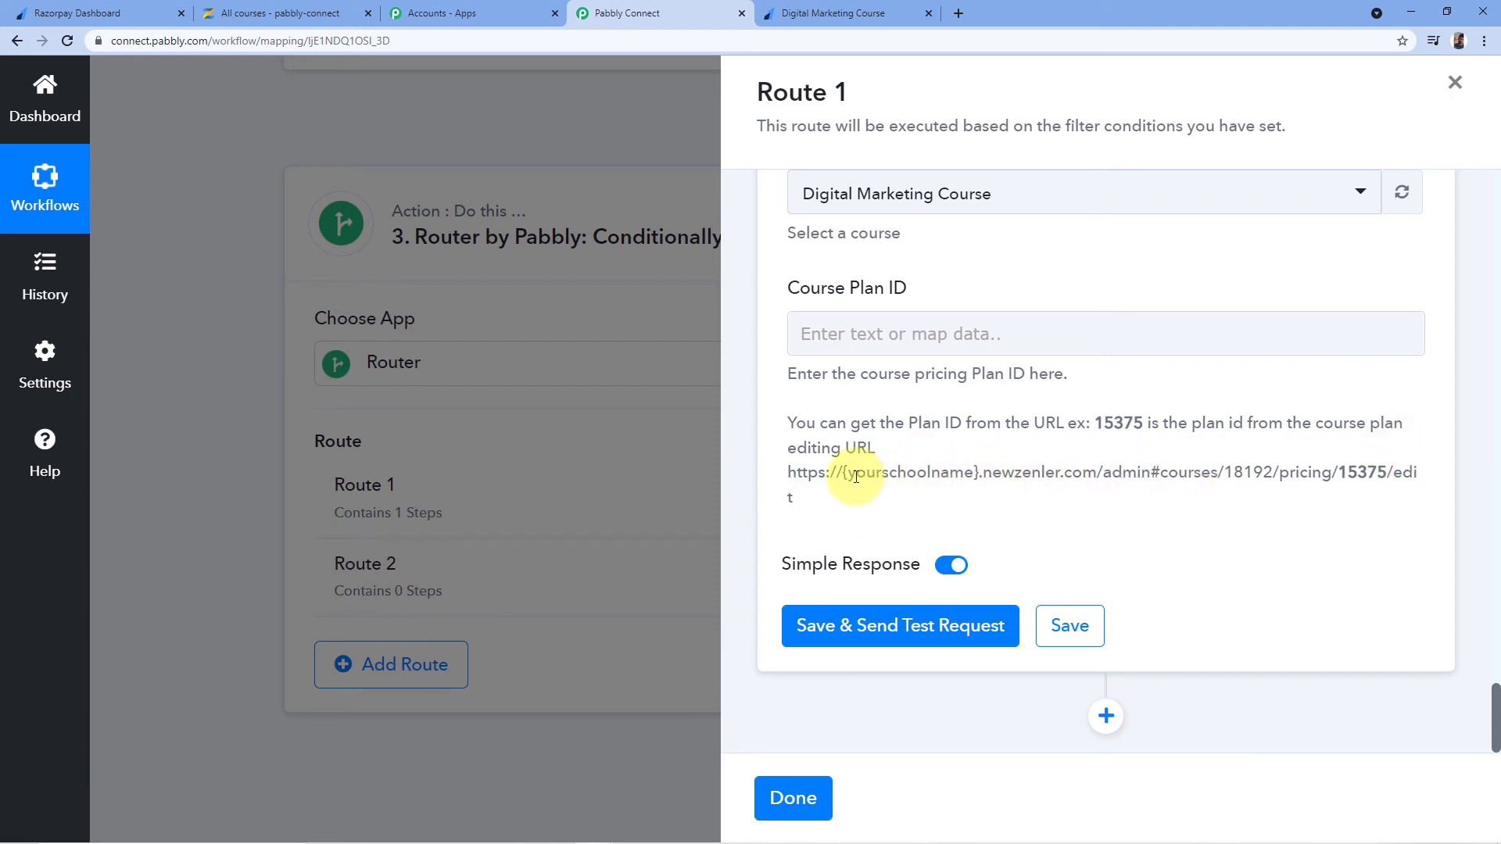
left_click_drag(1339, 473, 1378, 473)
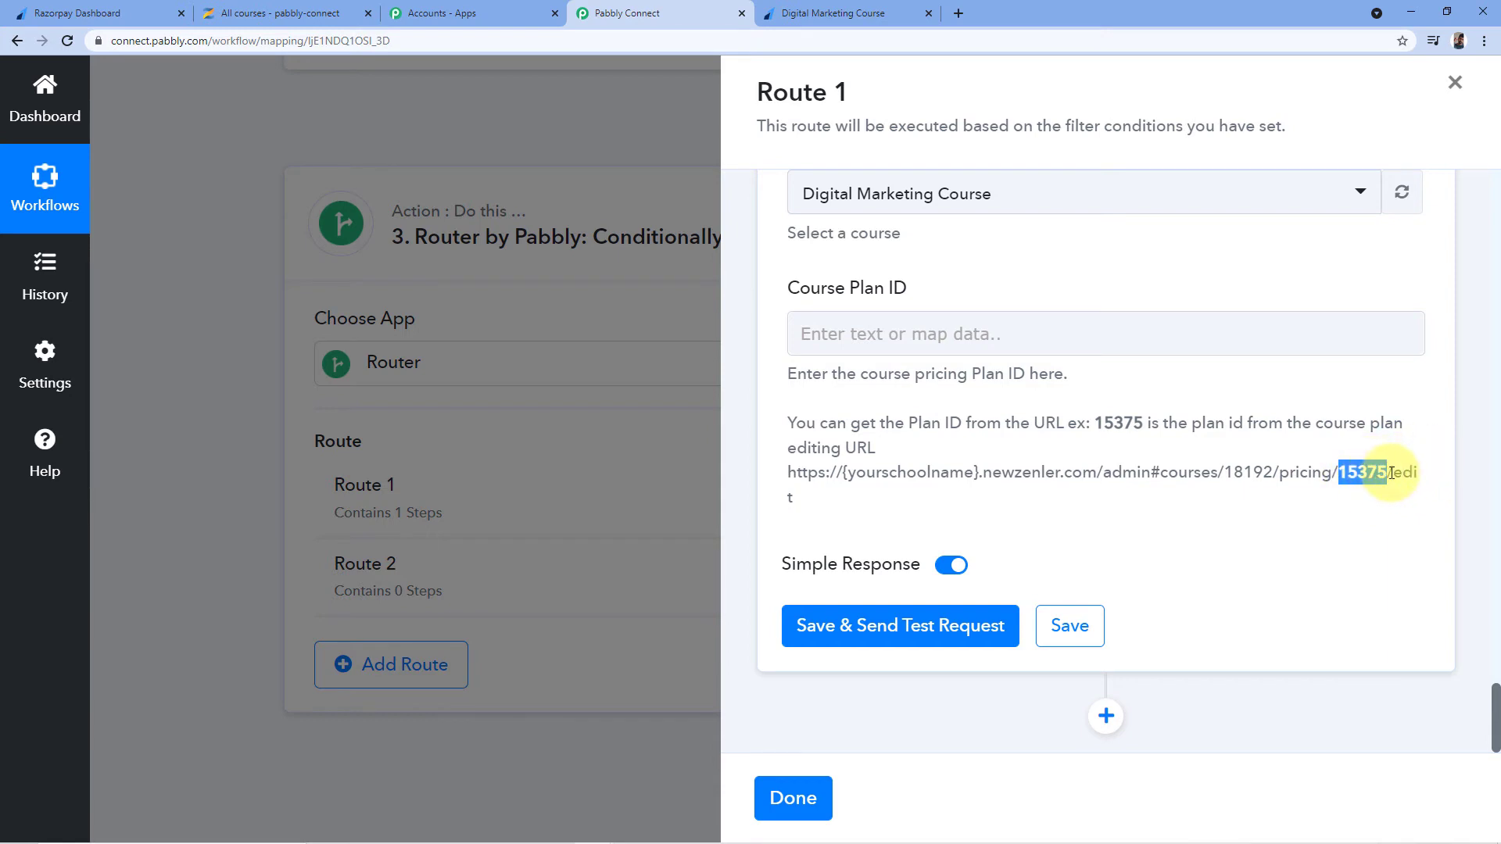
left_click(278, 14)
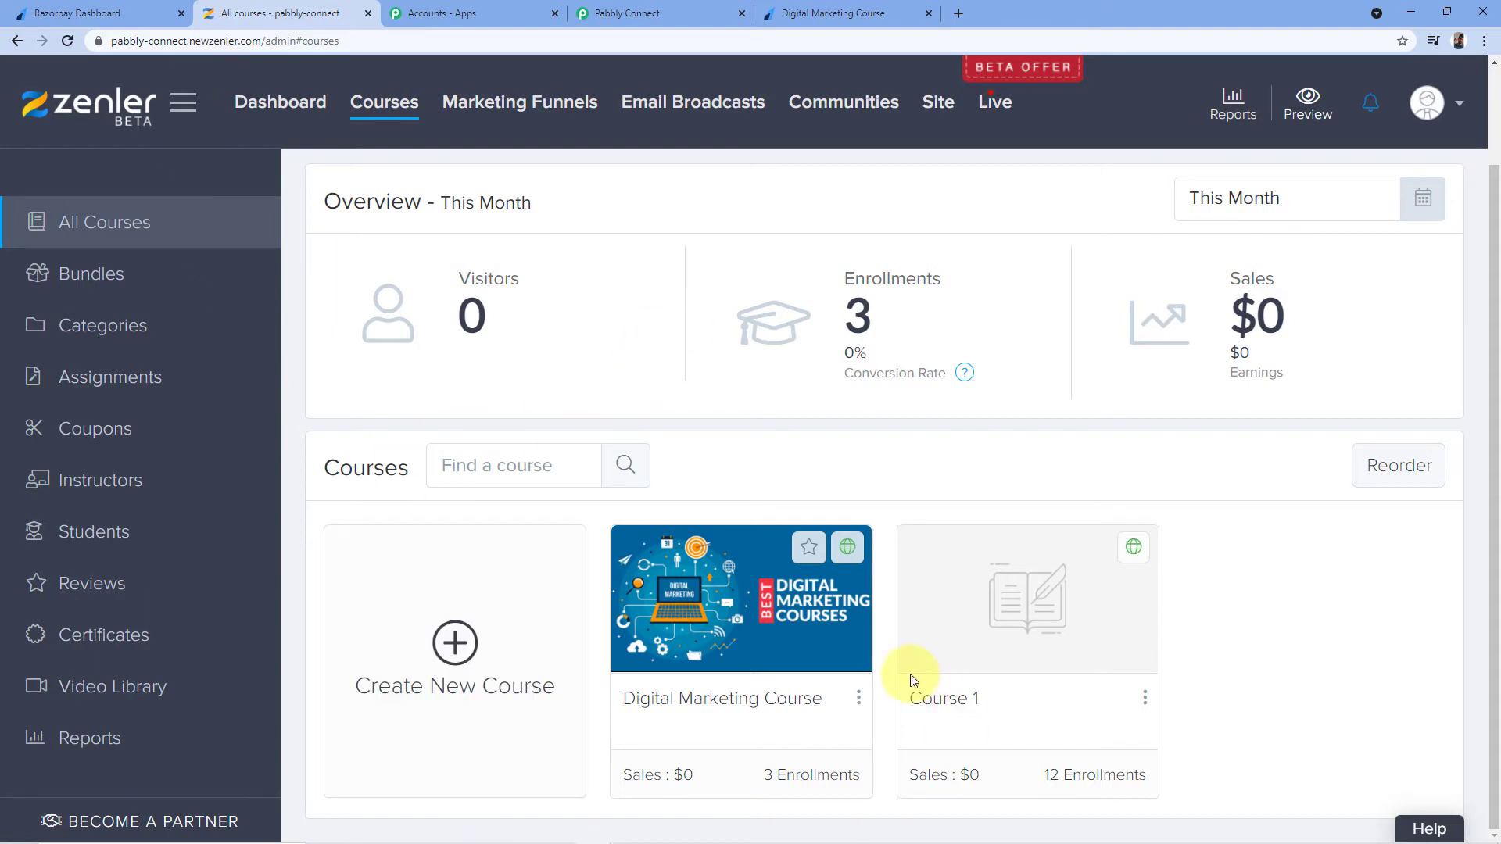
Open the Digital Marketing Course pricing plan for editing in Zenler
left_click(741, 706)
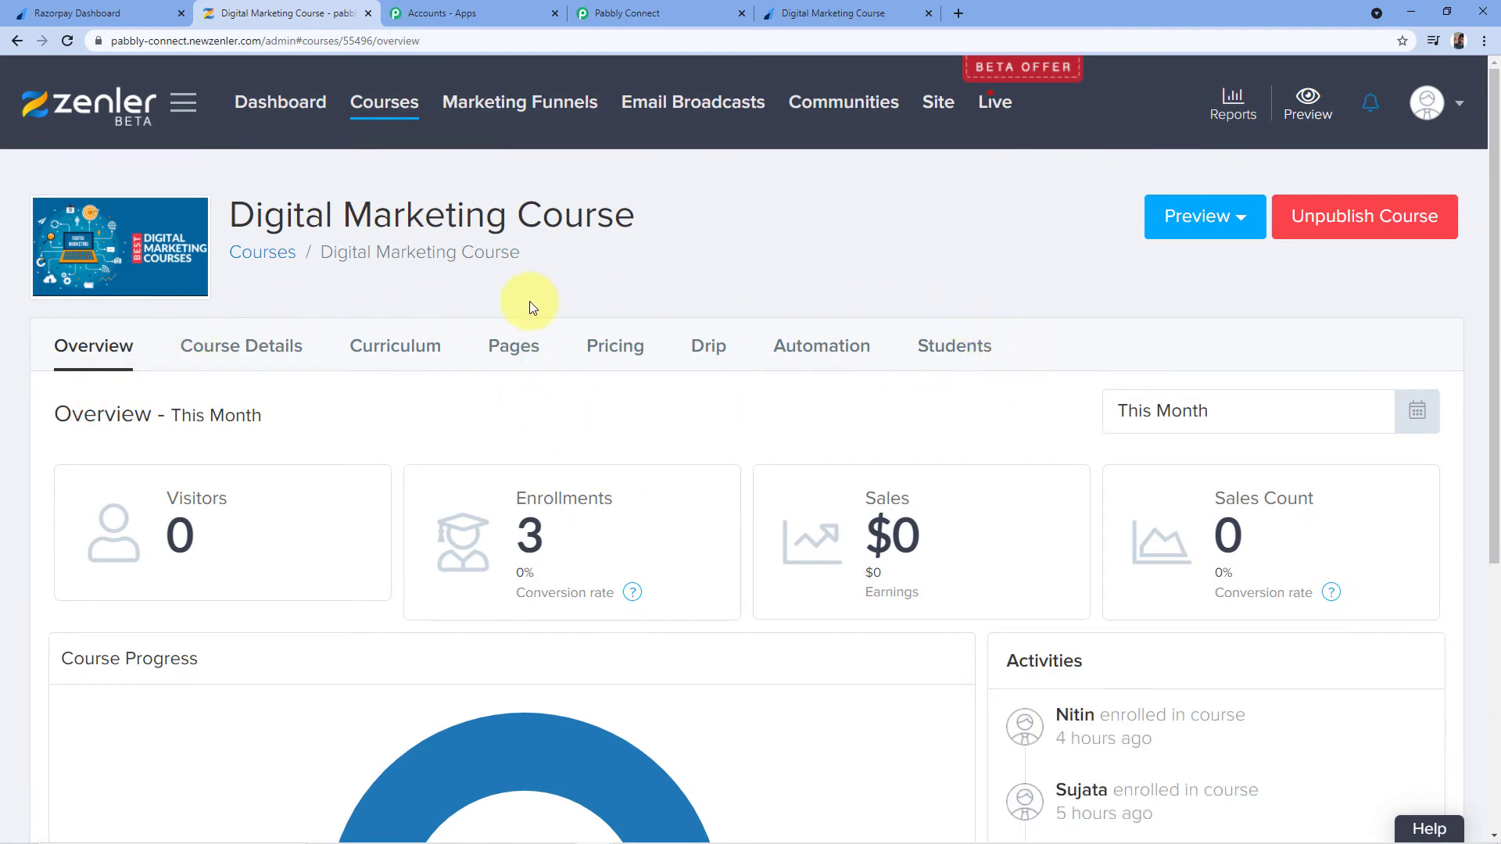
left_click(619, 349)
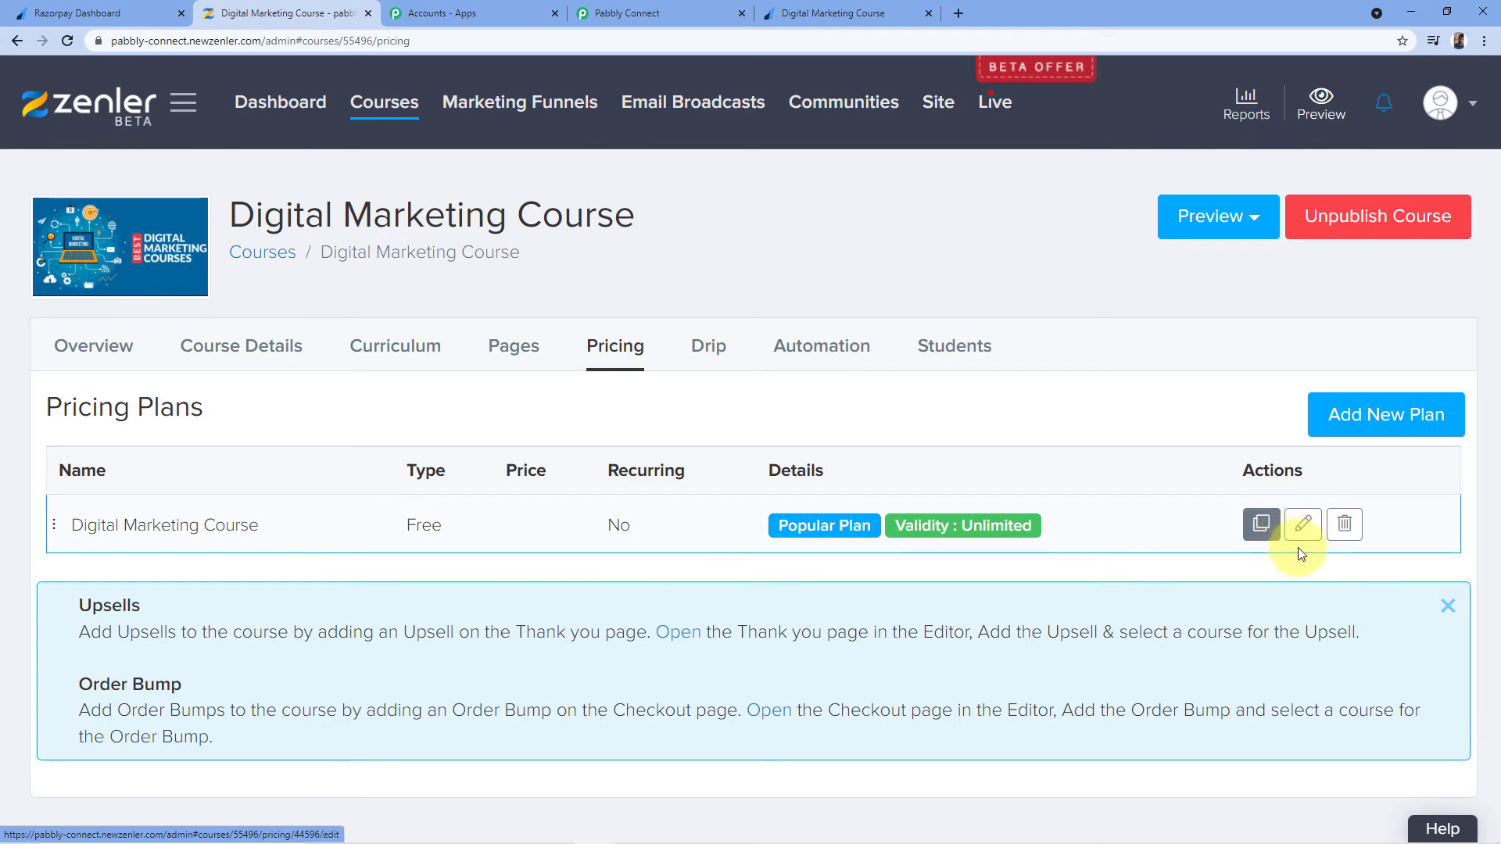
left_click(1304, 524)
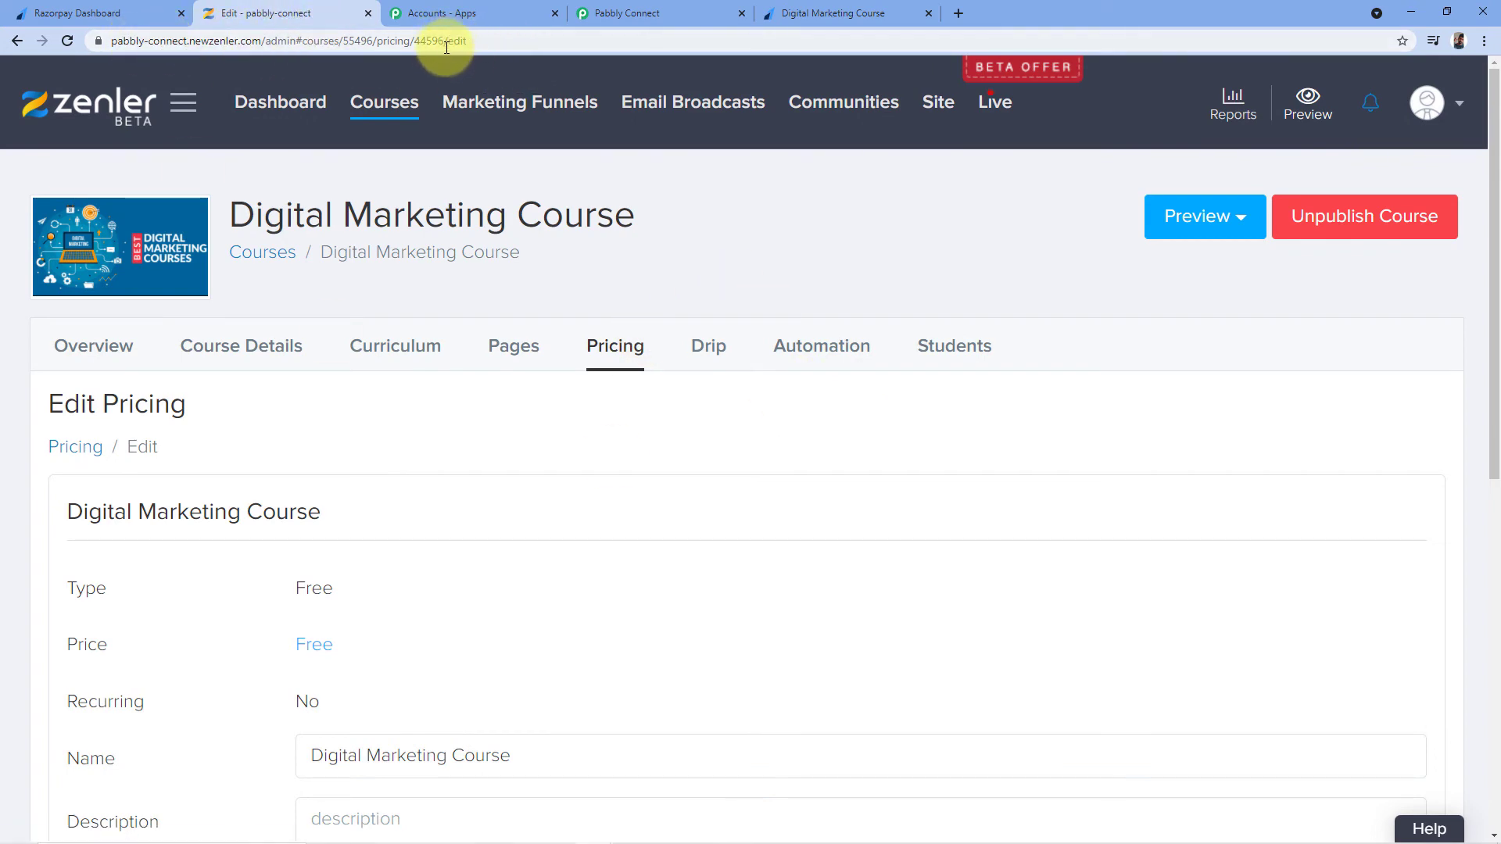
Copy the plan ID 44596 from the plan-editing page address
left_click_drag(415, 44, 444, 45)
key("ctrl+c")
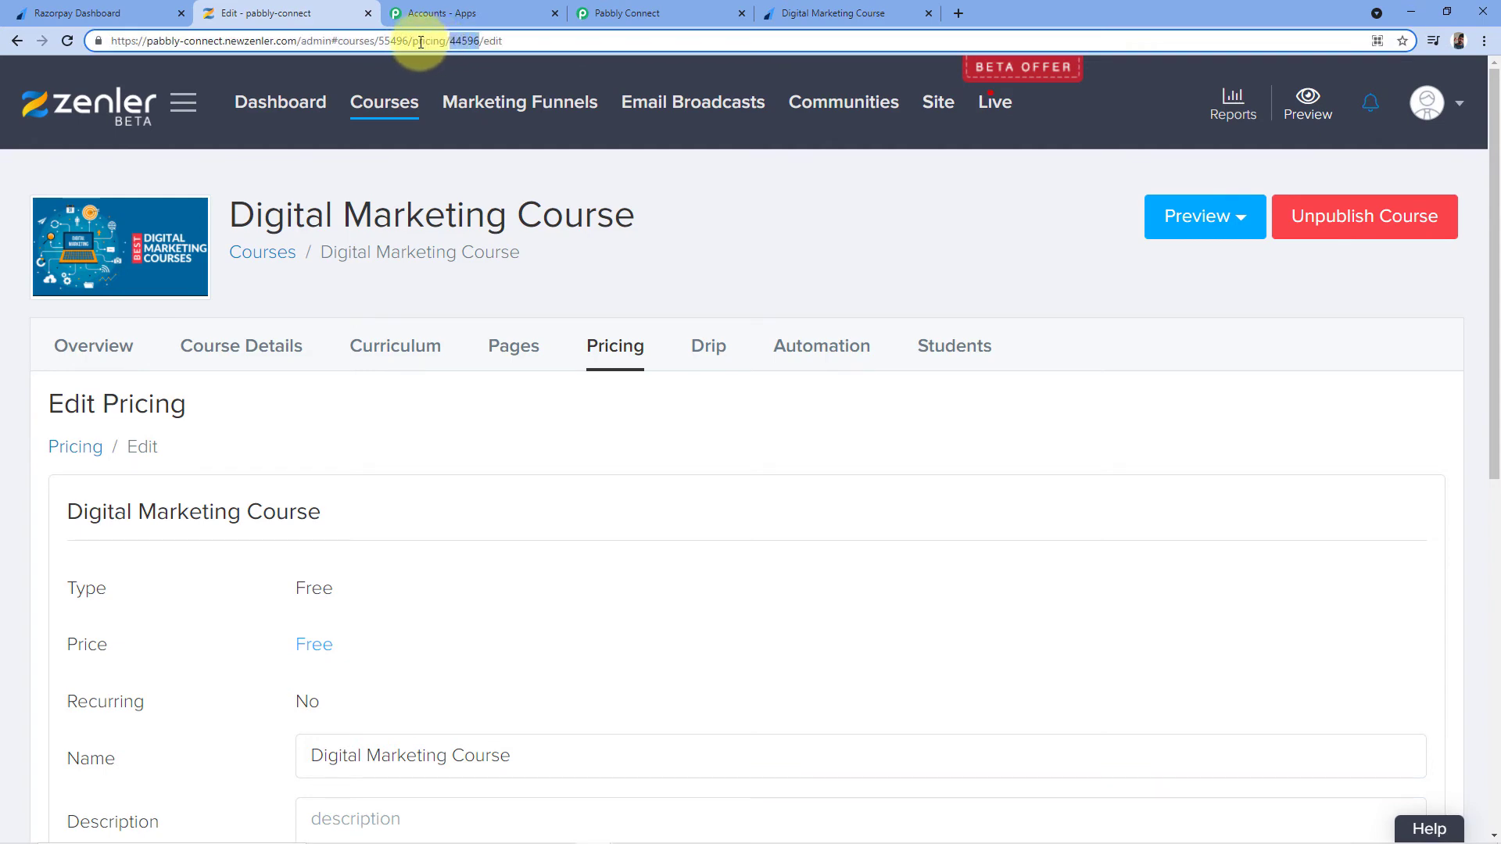
right_click(462, 41)
left_click(495, 125)
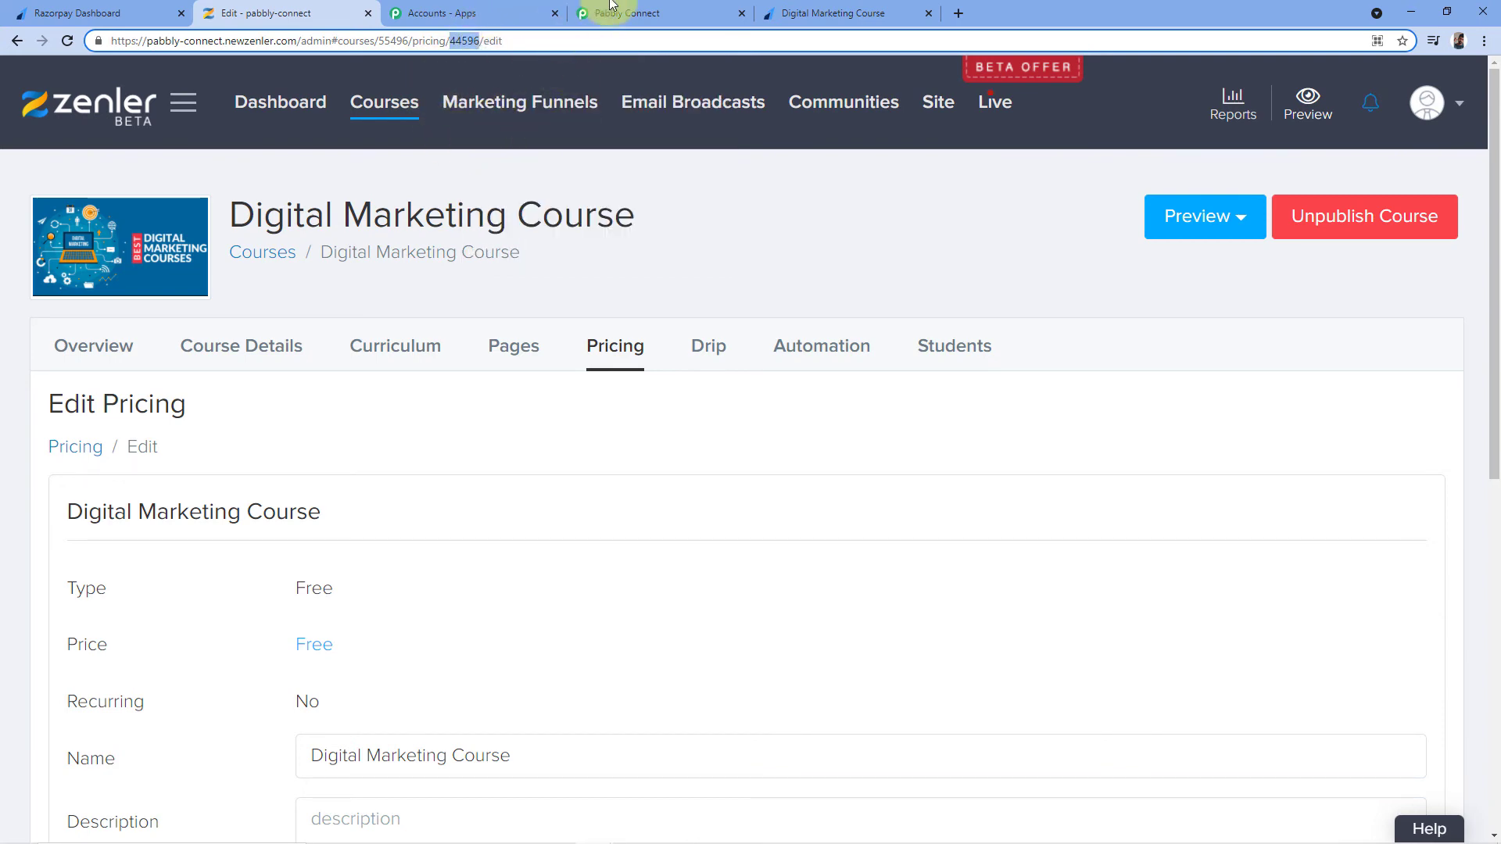
left_click(611, 10)
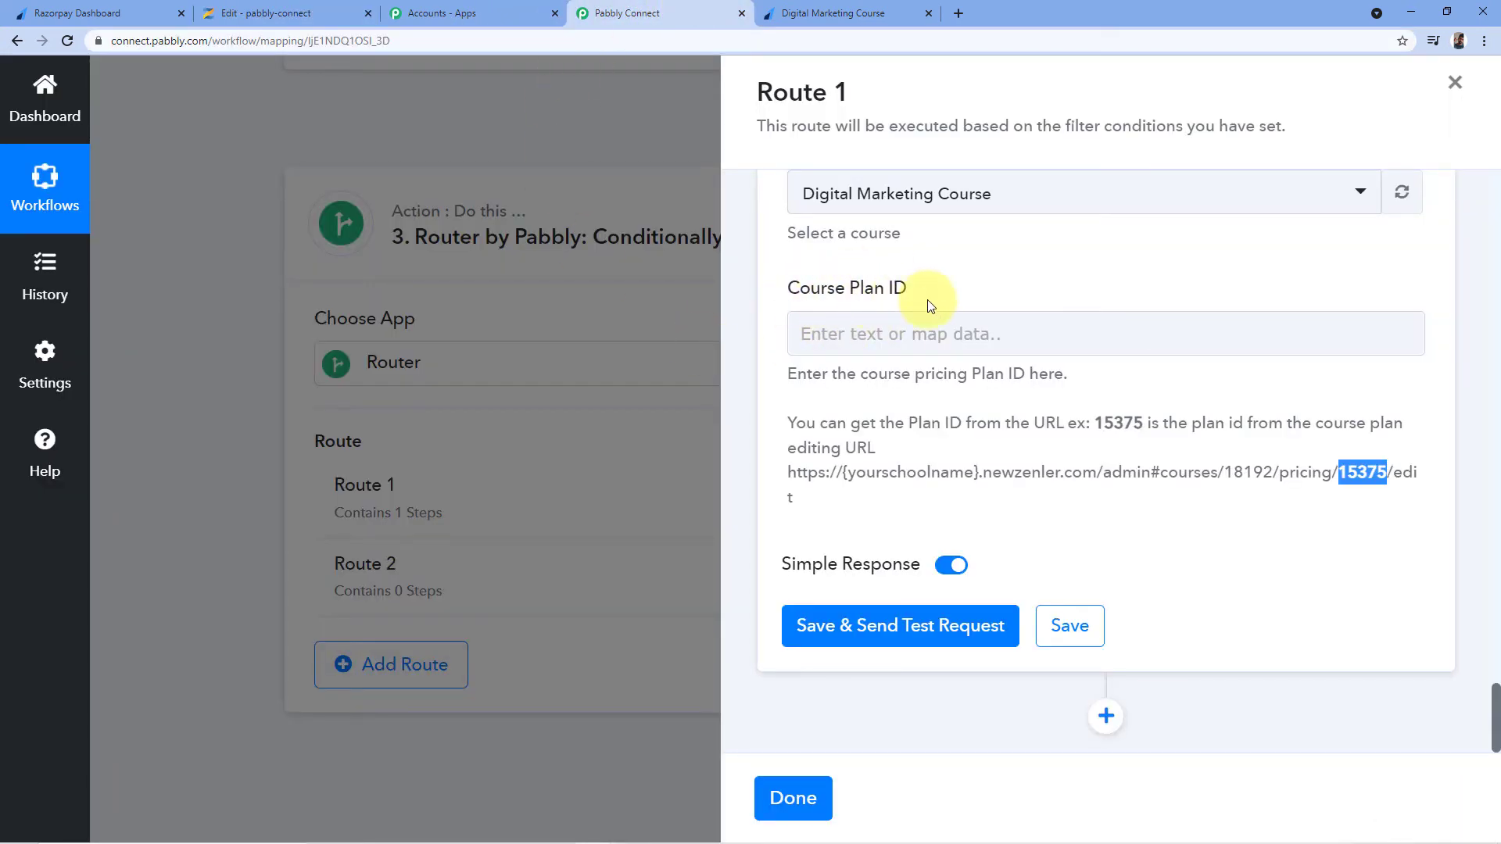
Paste 44596 into Route 1's Course Plan ID field
left_click(281, 12)
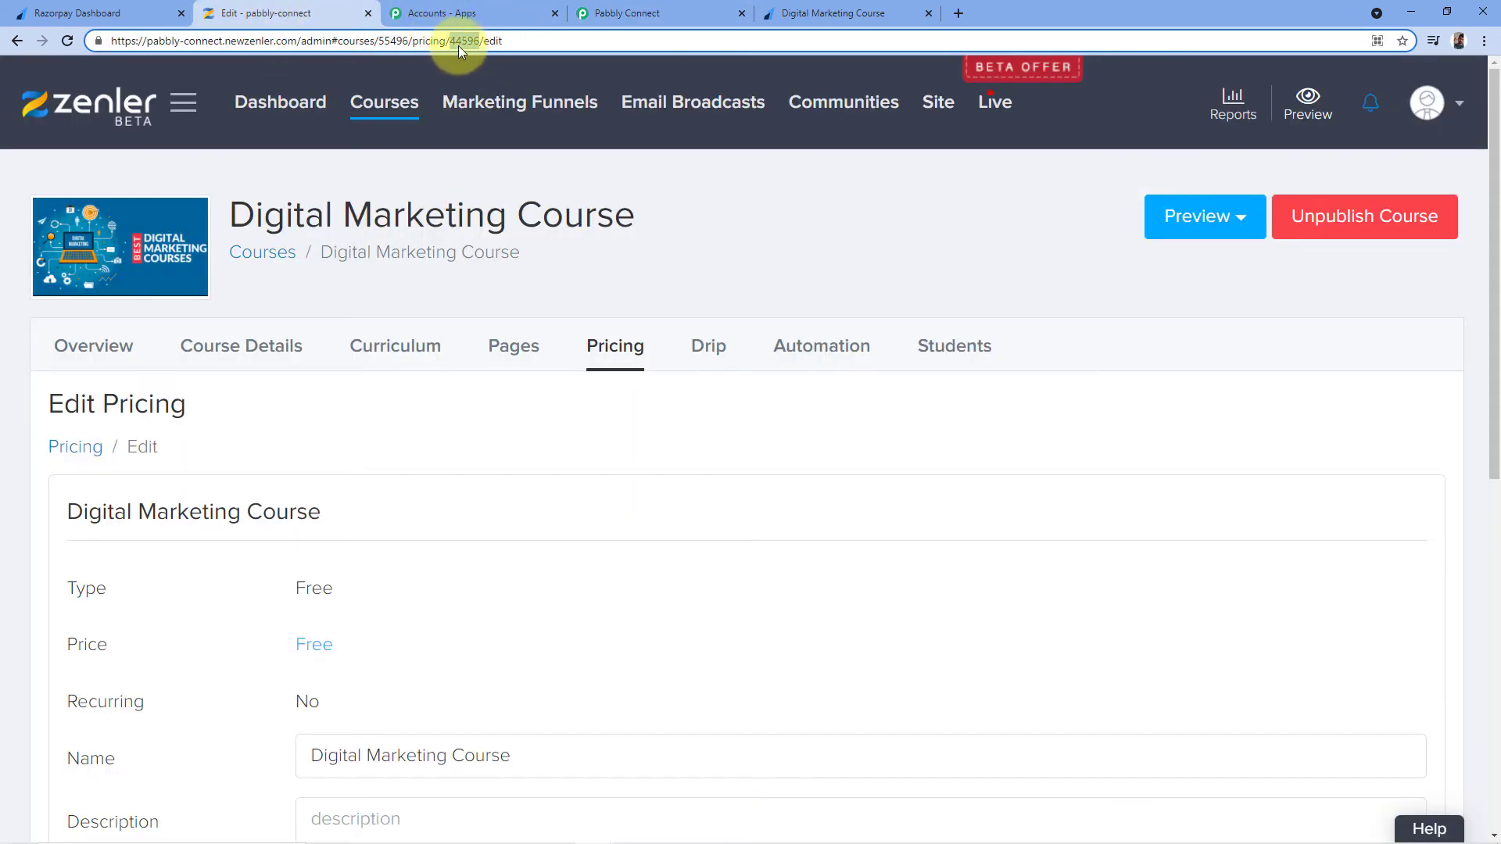
left_click(613, 5)
left_click(821, 332)
right_click(835, 327)
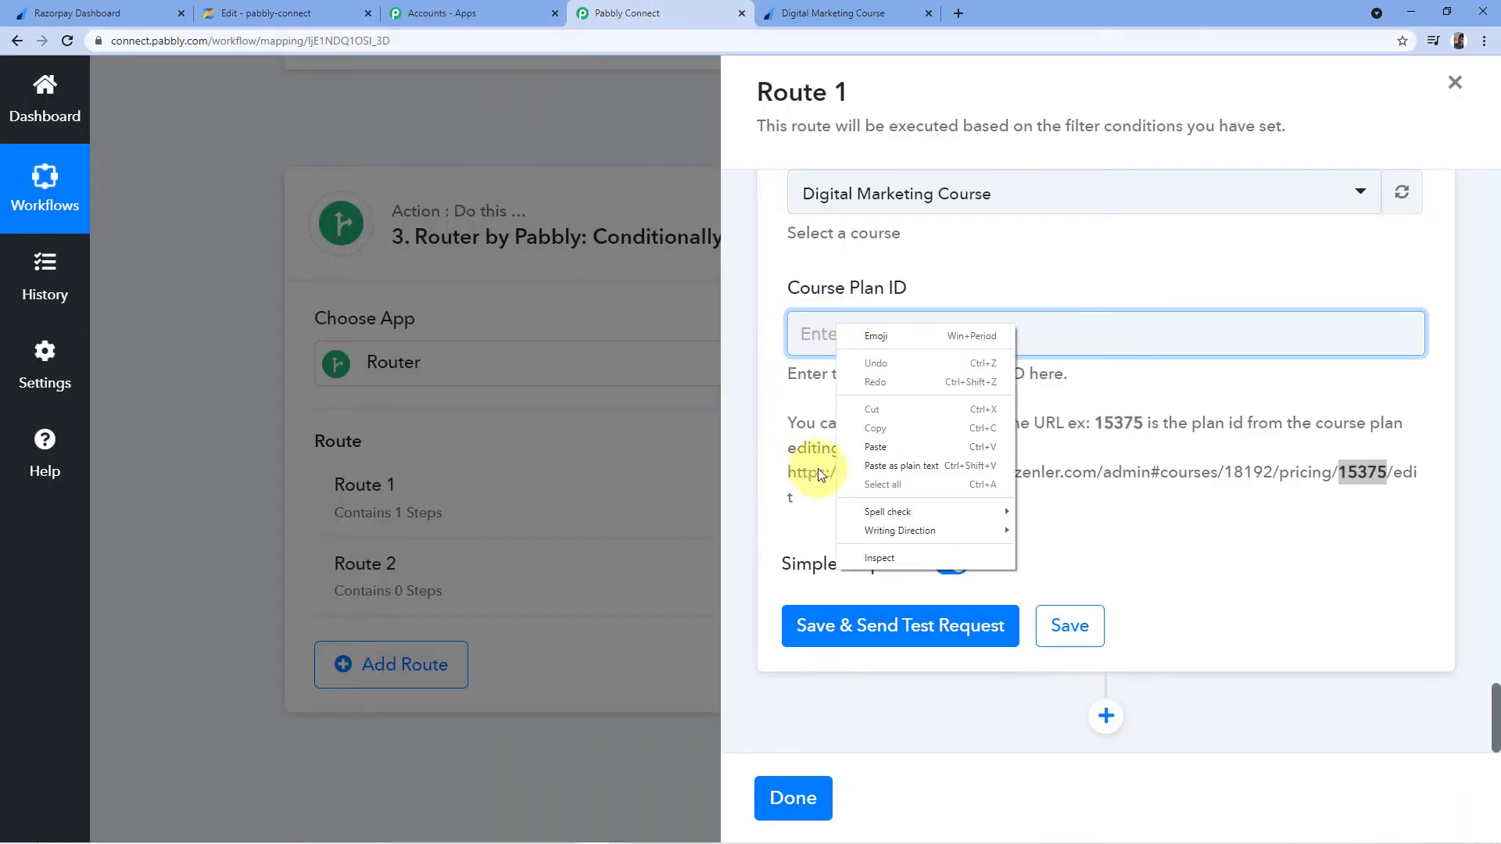
left_click(883, 449)
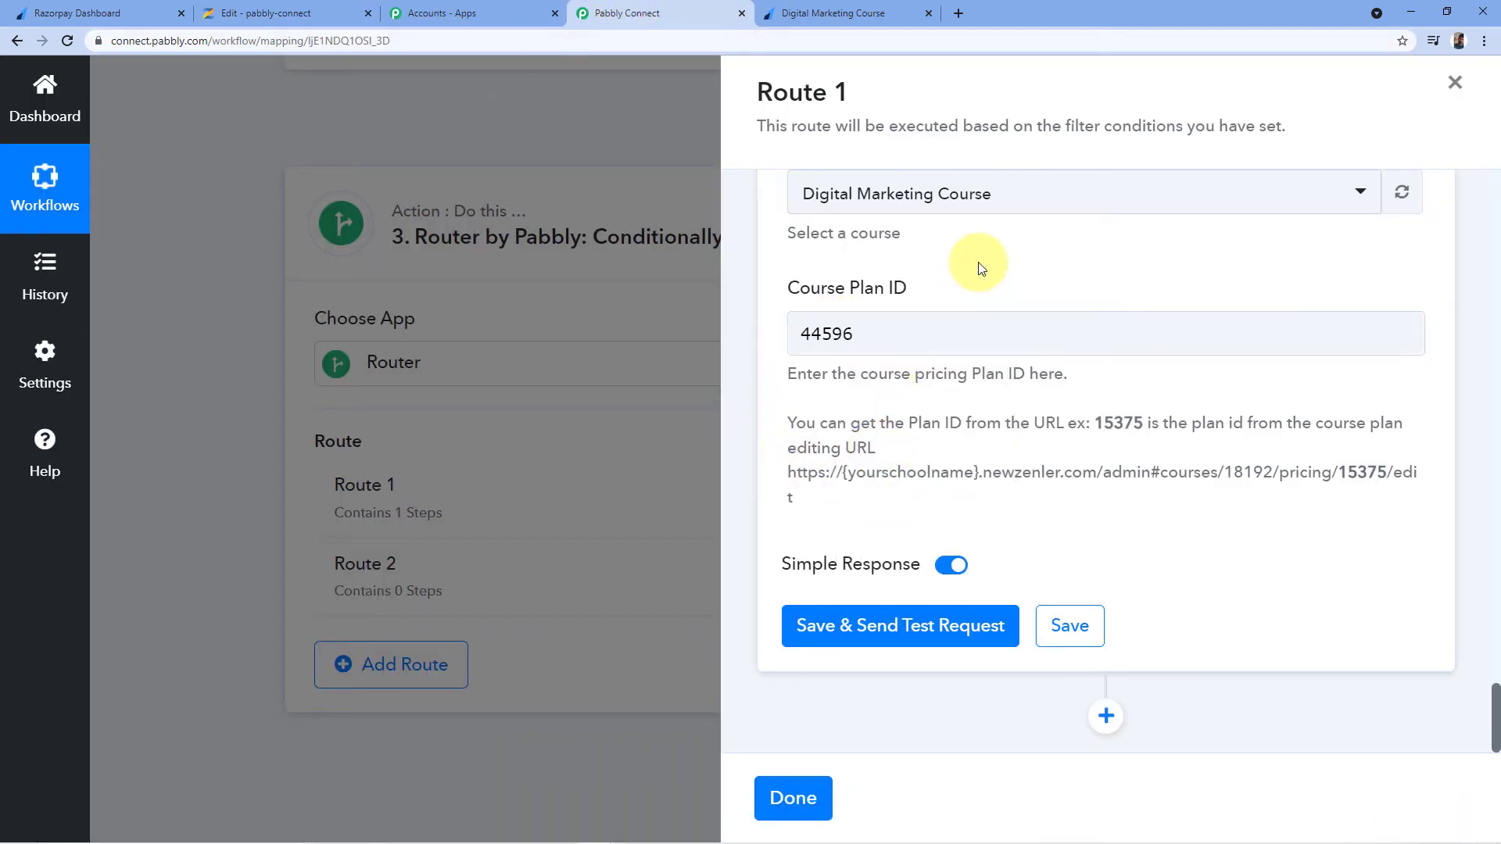
Save and send a test enrollment, then expand the Data box to read the 200 success response
left_click(899, 629)
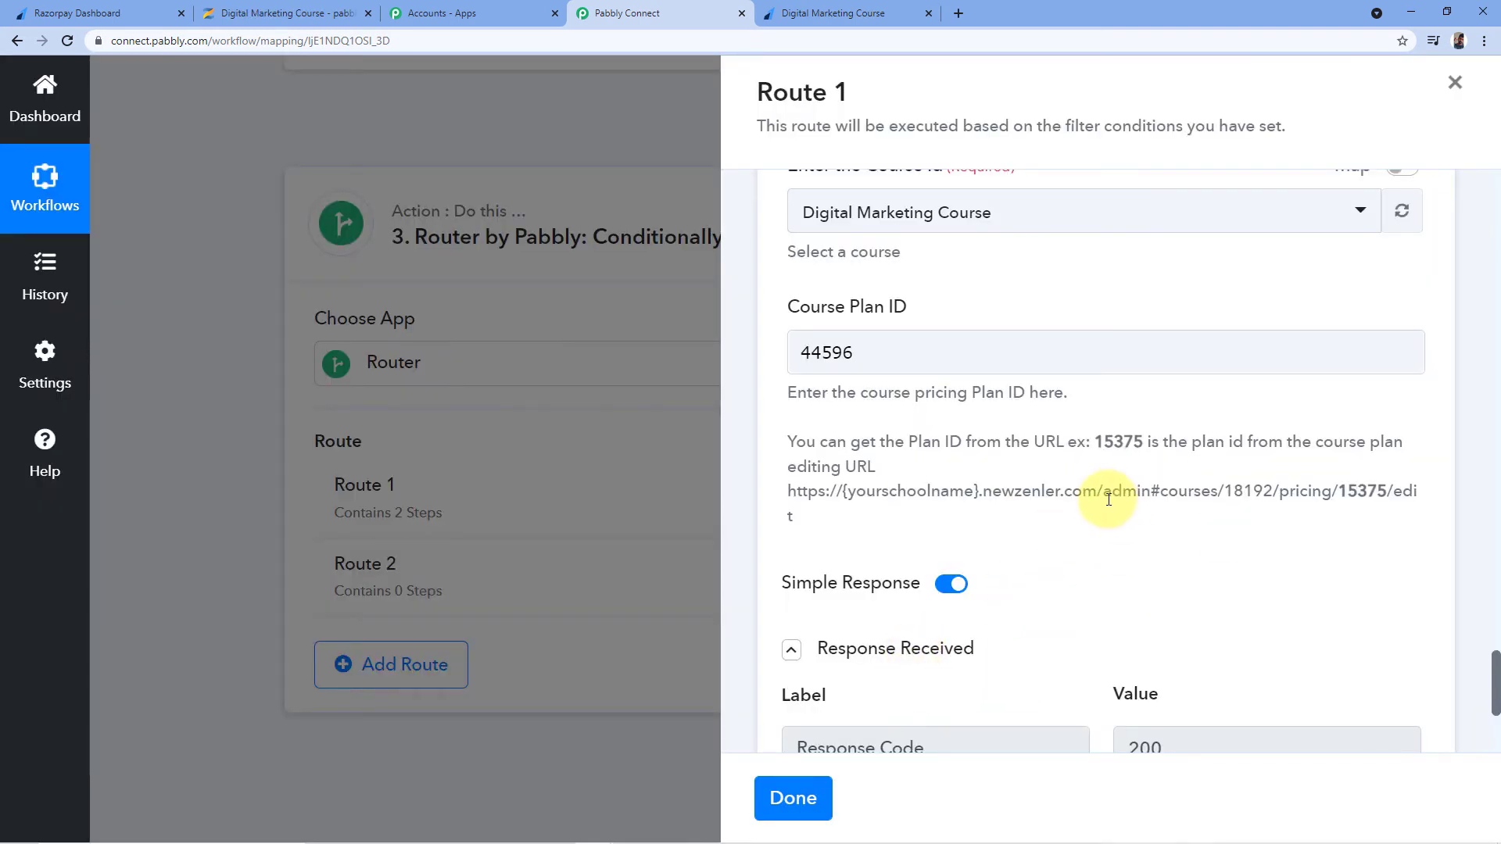
scroll(1097, 485, "down", 2)
scroll(1096, 464, "down", 2)
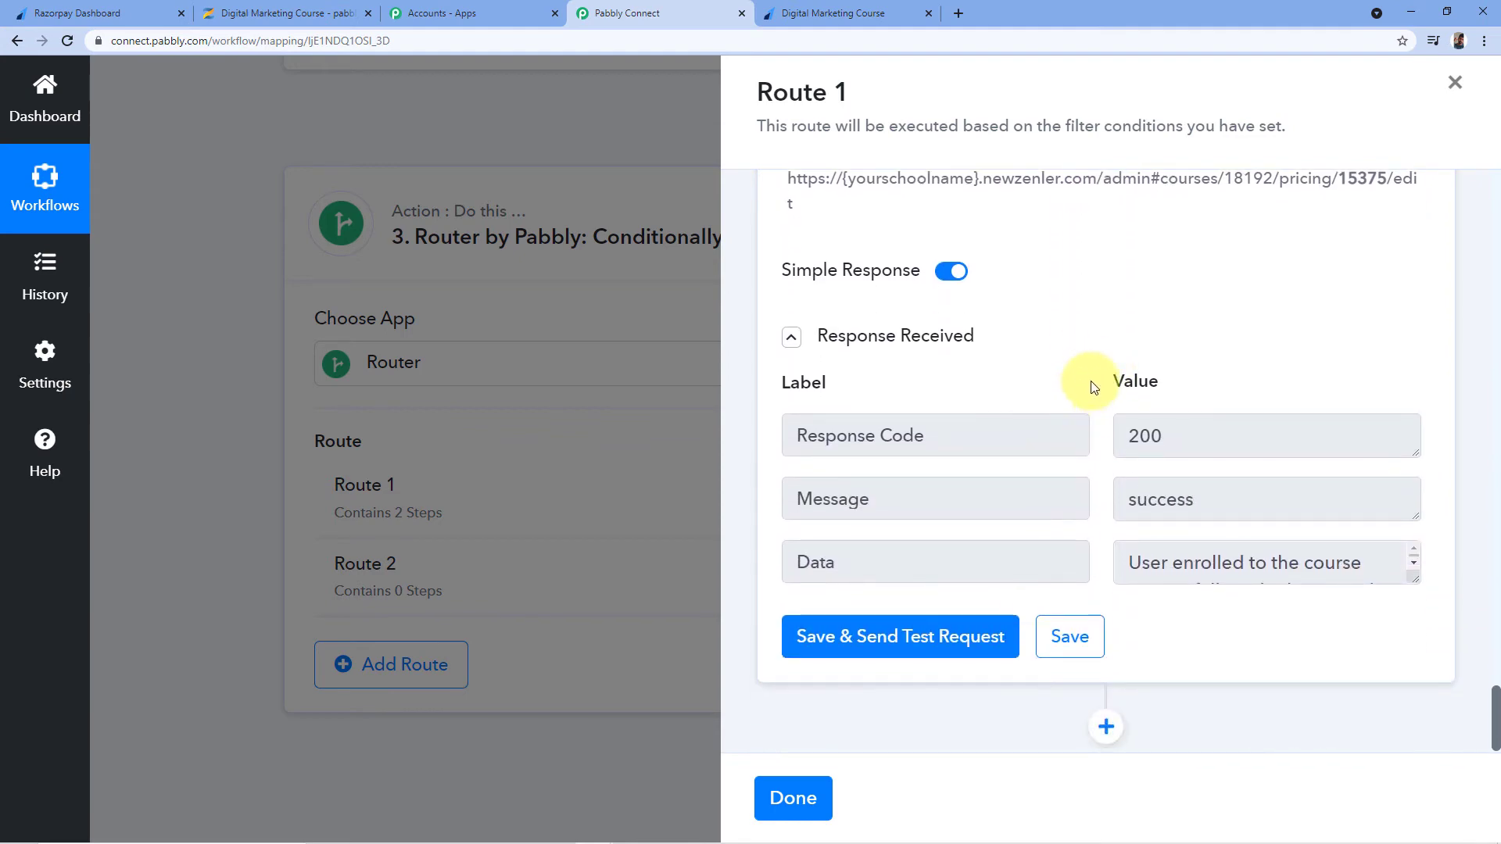
scroll(1039, 419, "up", 4)
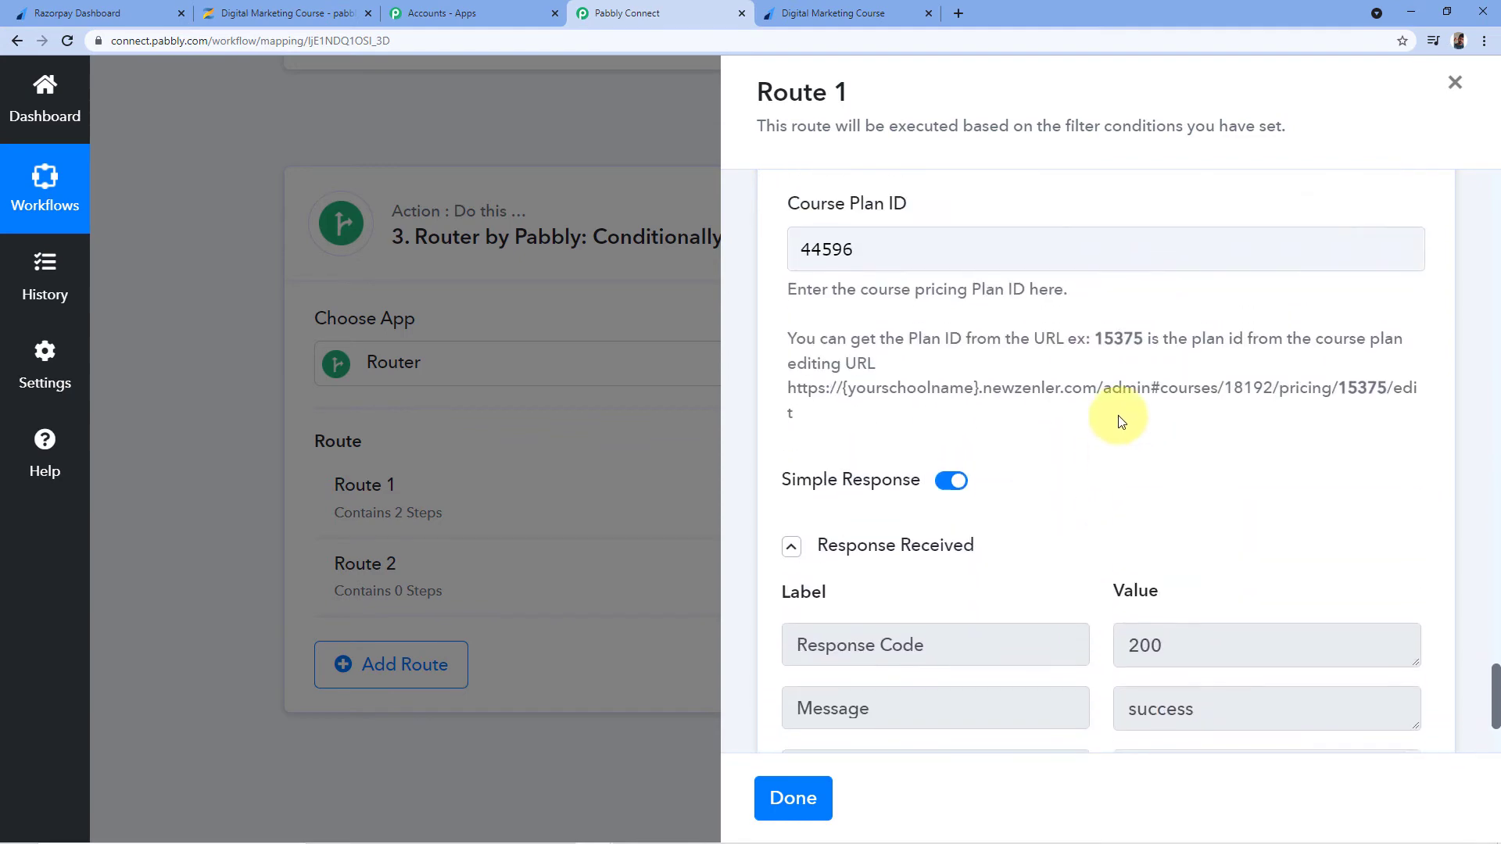
scroll(1049, 262, "down", 3)
scroll(1072, 469, "down", 1)
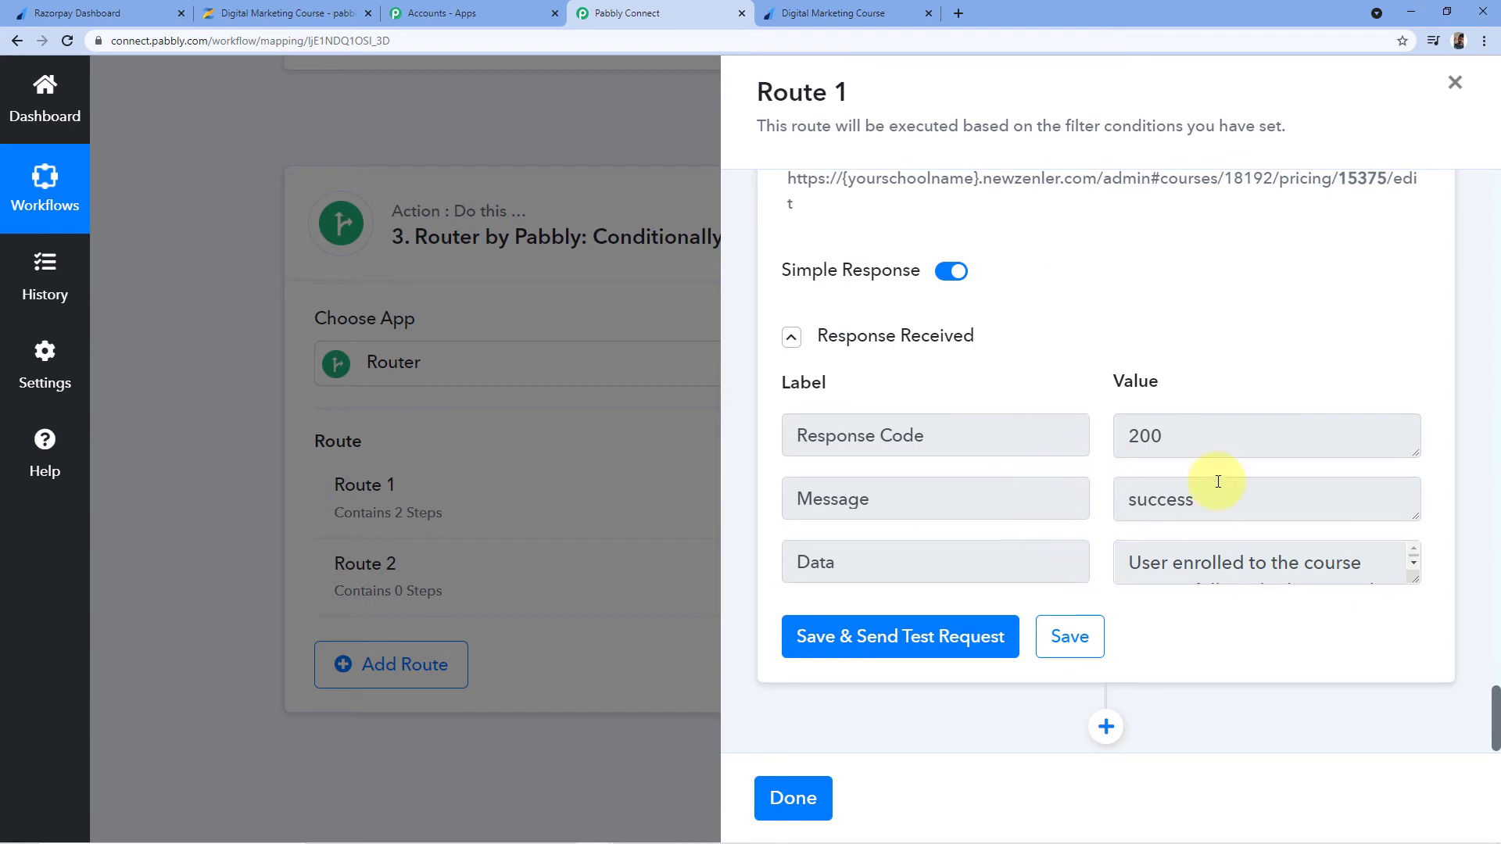
left_click_drag(1415, 573, 1415, 655)
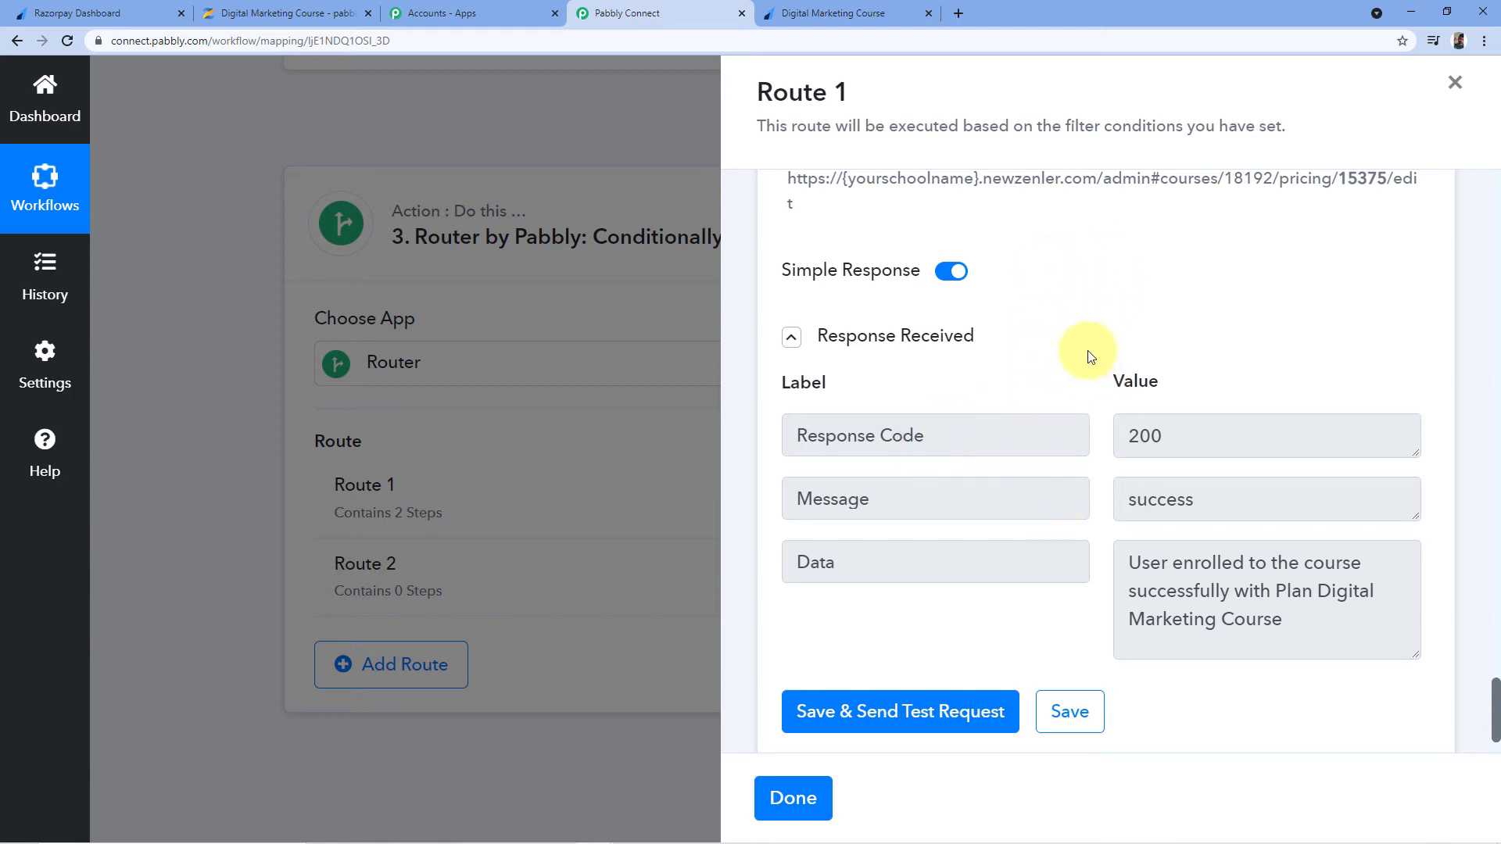
left_click(305, 7)
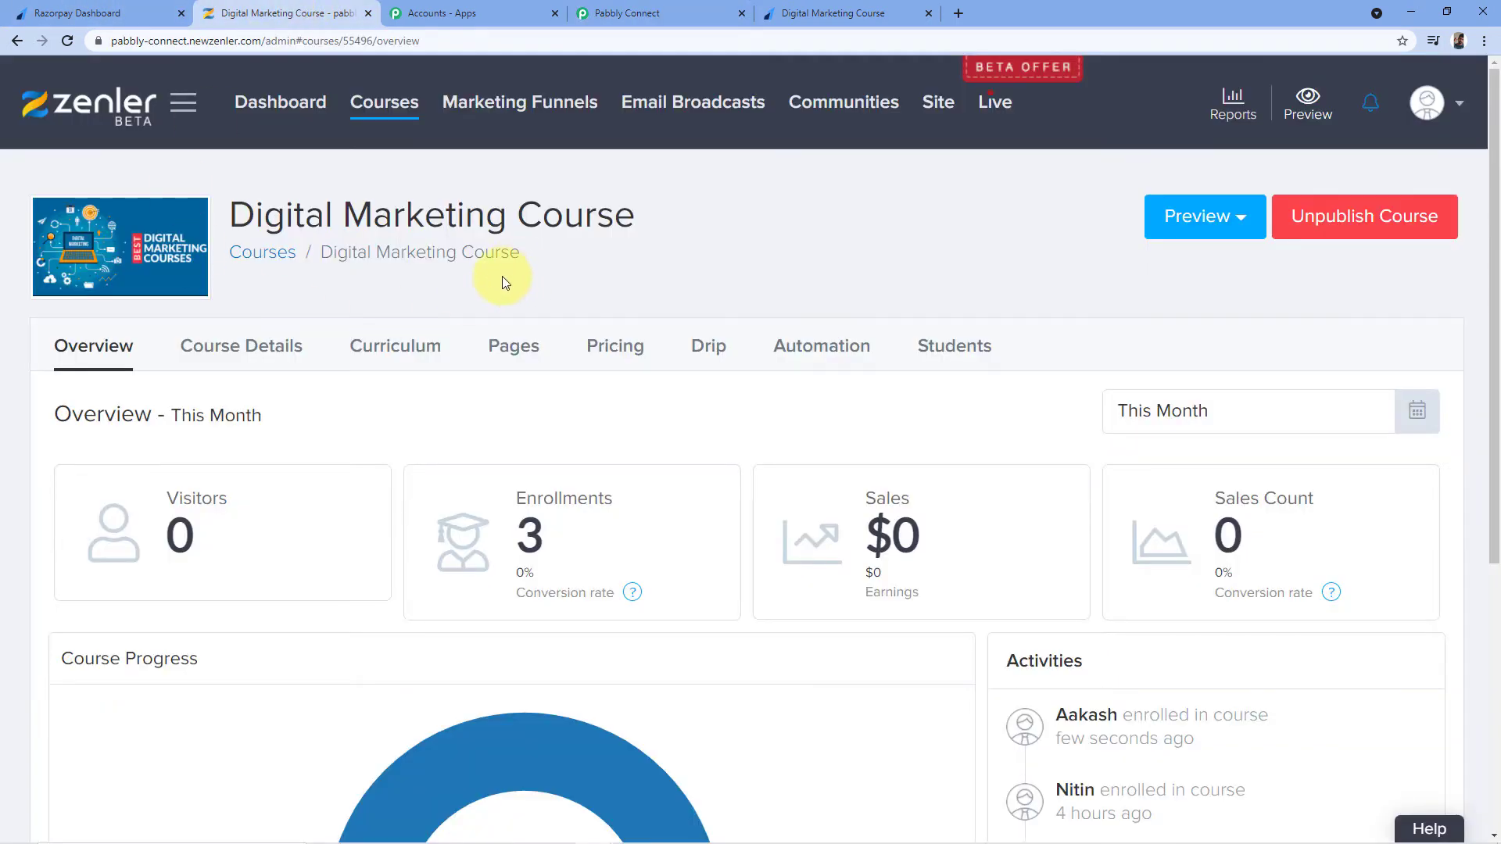
Check Zenler's Digital Marketing Course Activities list for the new enrollment, then return to Pabbly Connect's Route 1 response
scroll(502, 275, "down", 2)
scroll(513, 238, "up", 2)
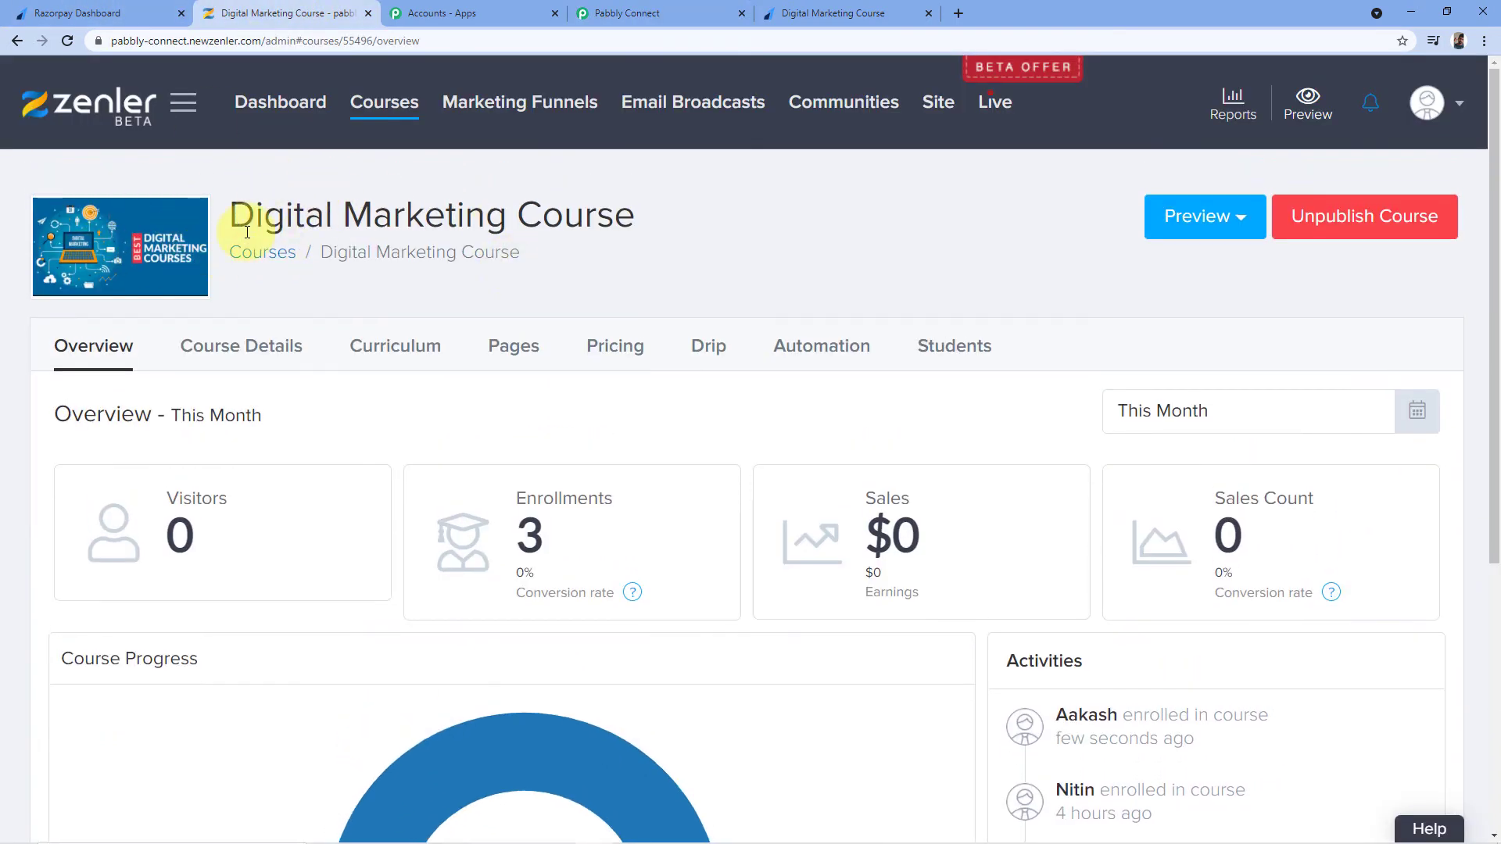
scroll(688, 211, "down", 2)
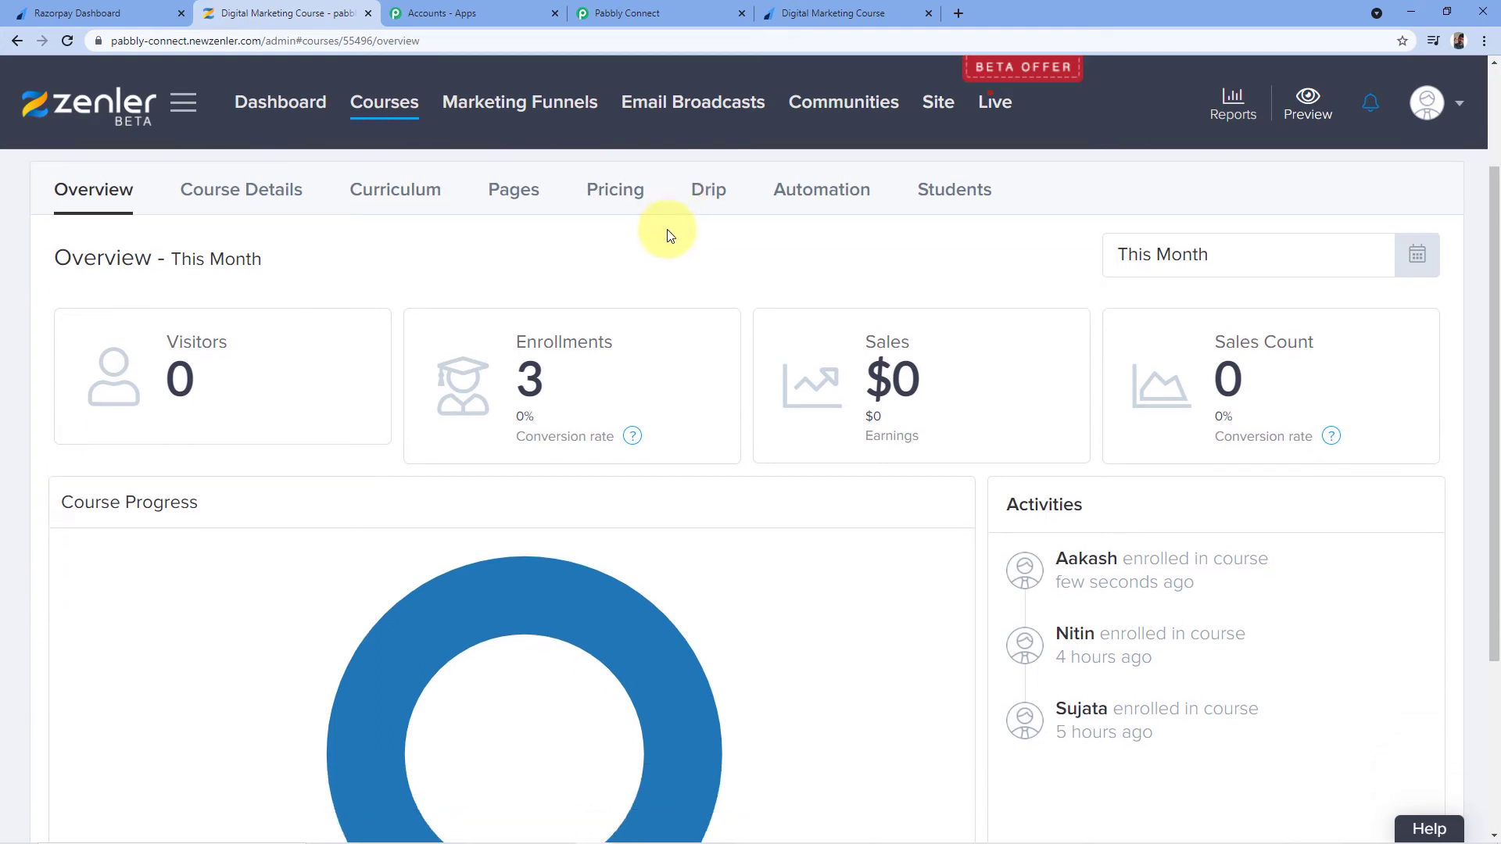
scroll(725, 359, "up", 1)
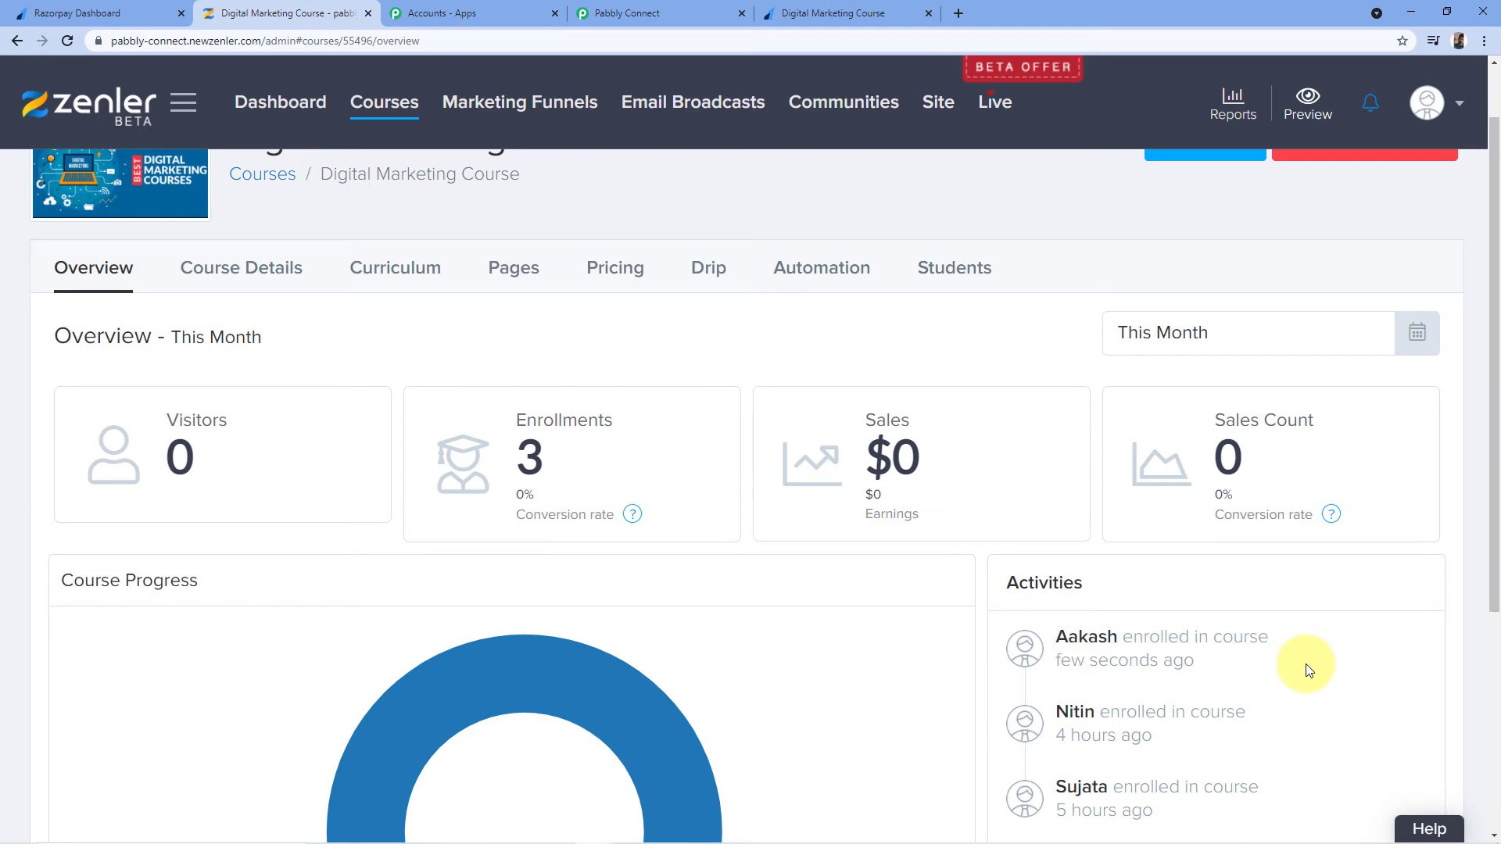
left_click(868, 13)
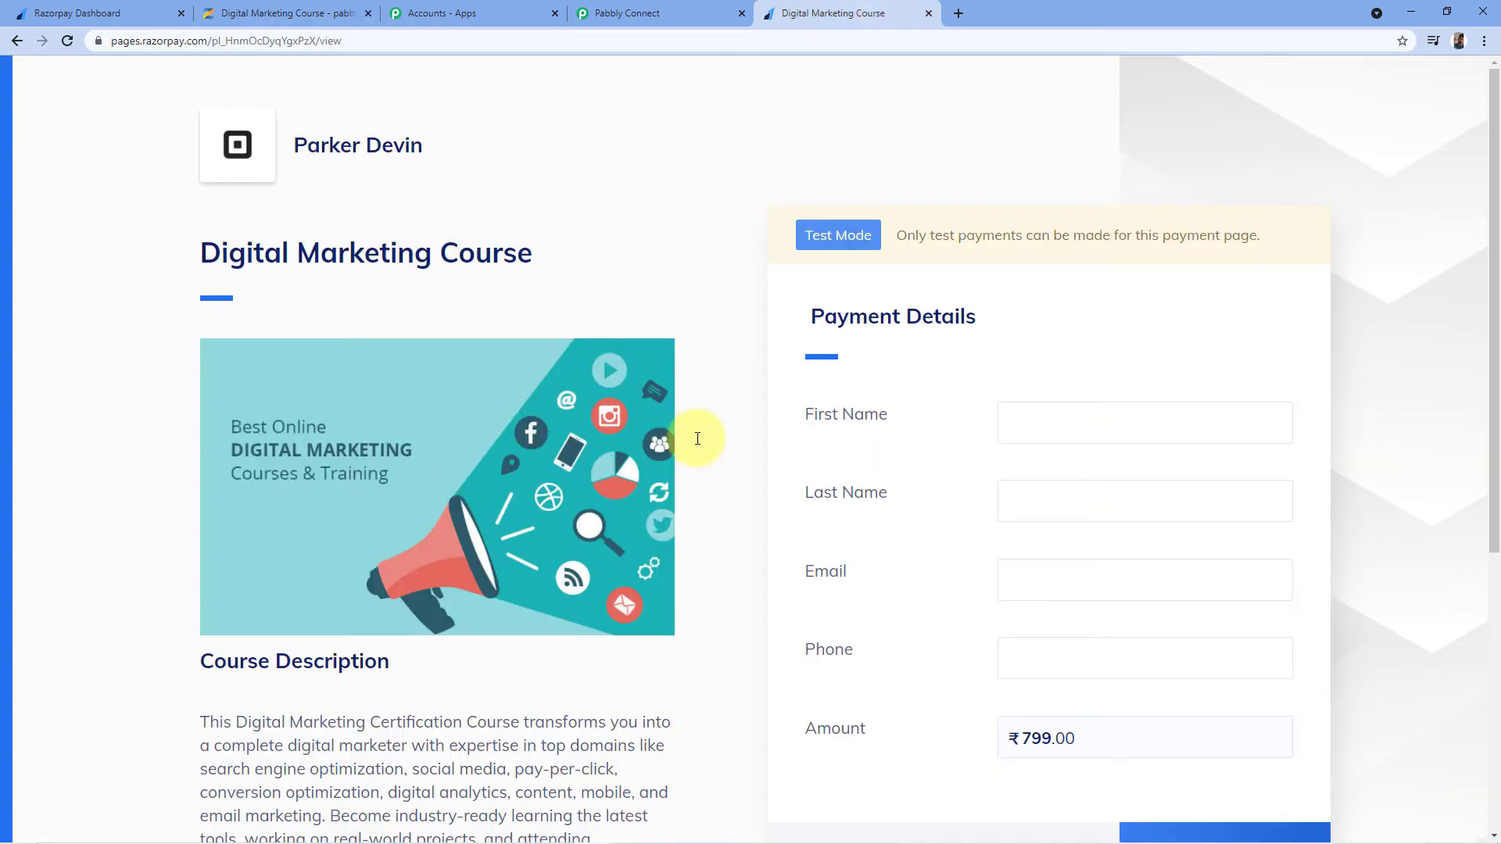
left_click(688, 11)
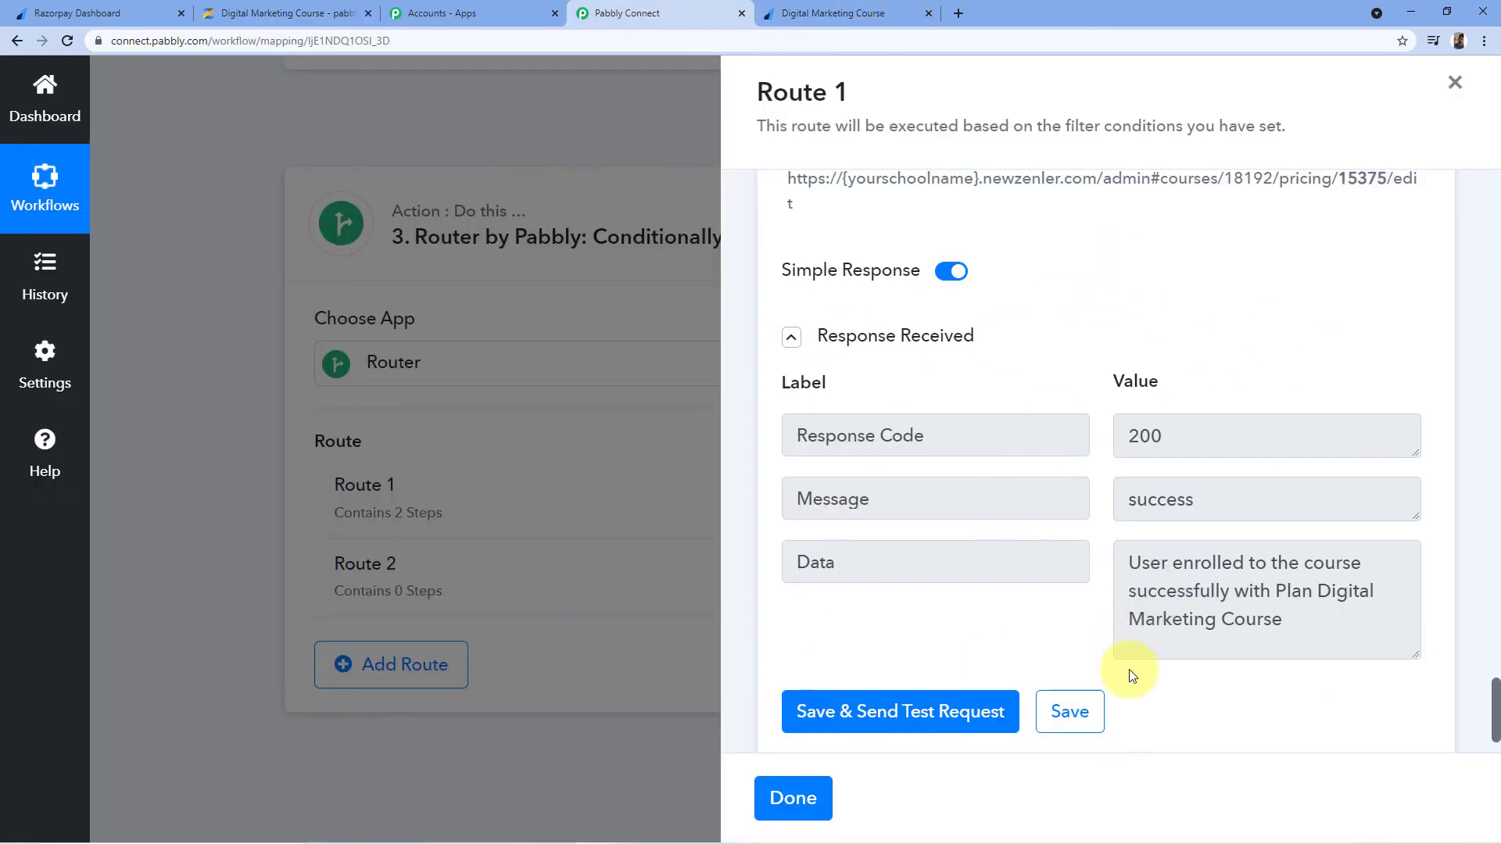
Finish Route 1 with Done so the router shows Route 1 with 2 steps
scroll(1157, 332, "down", 1)
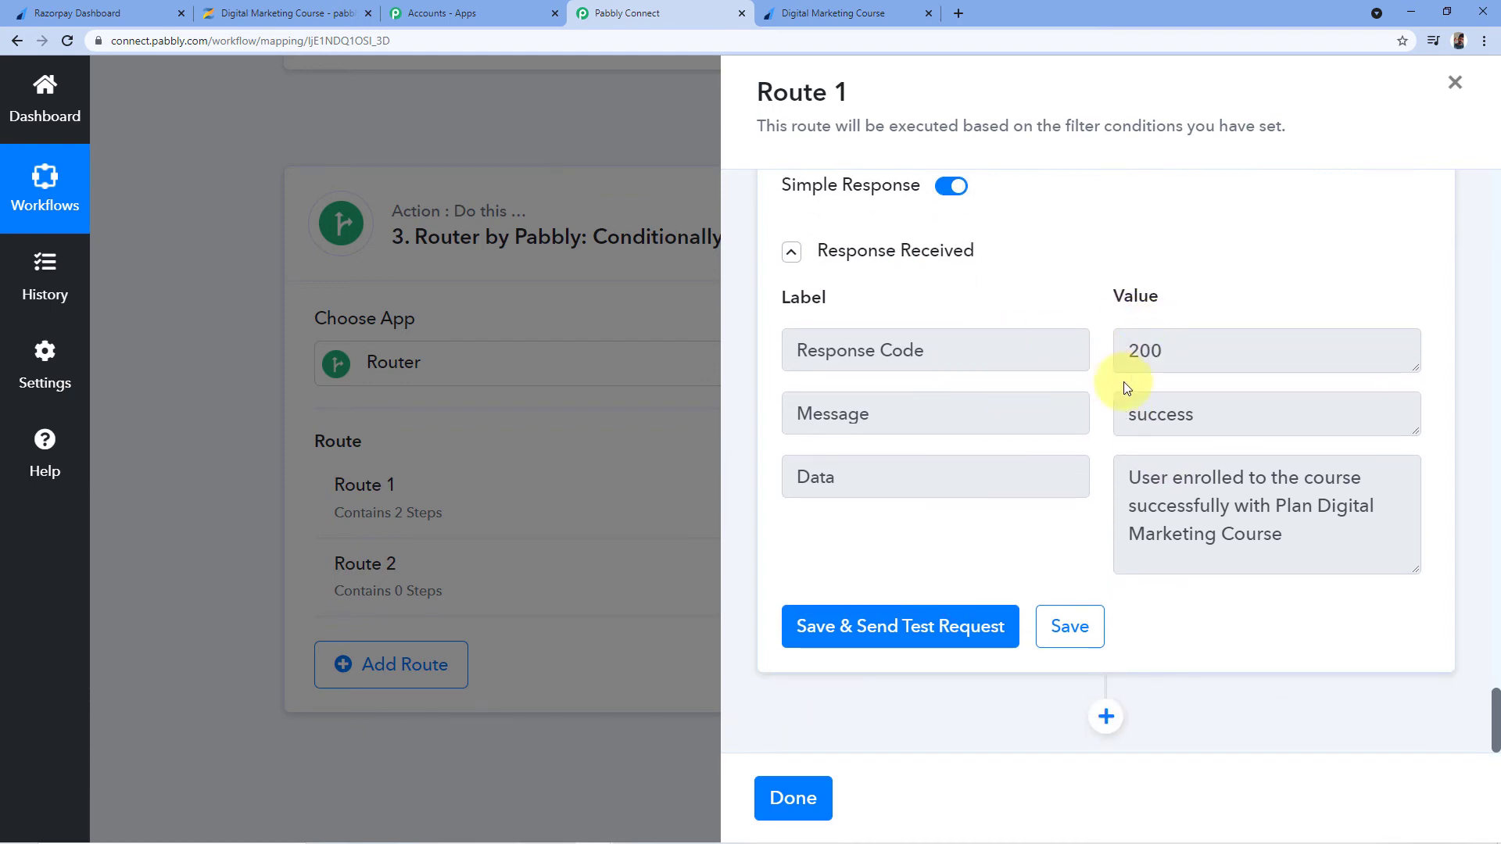
left_click(785, 797)
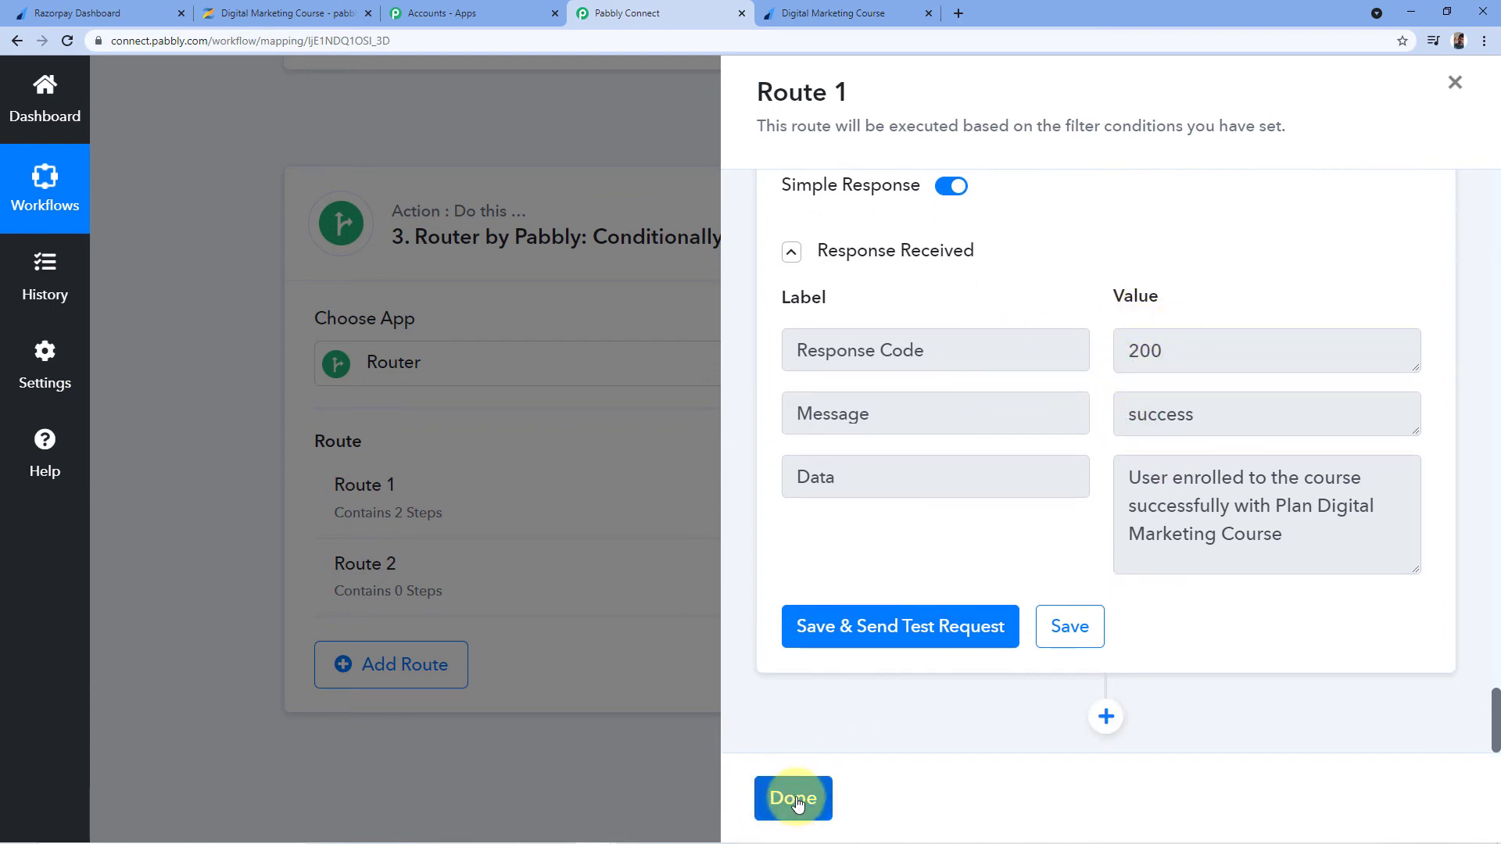
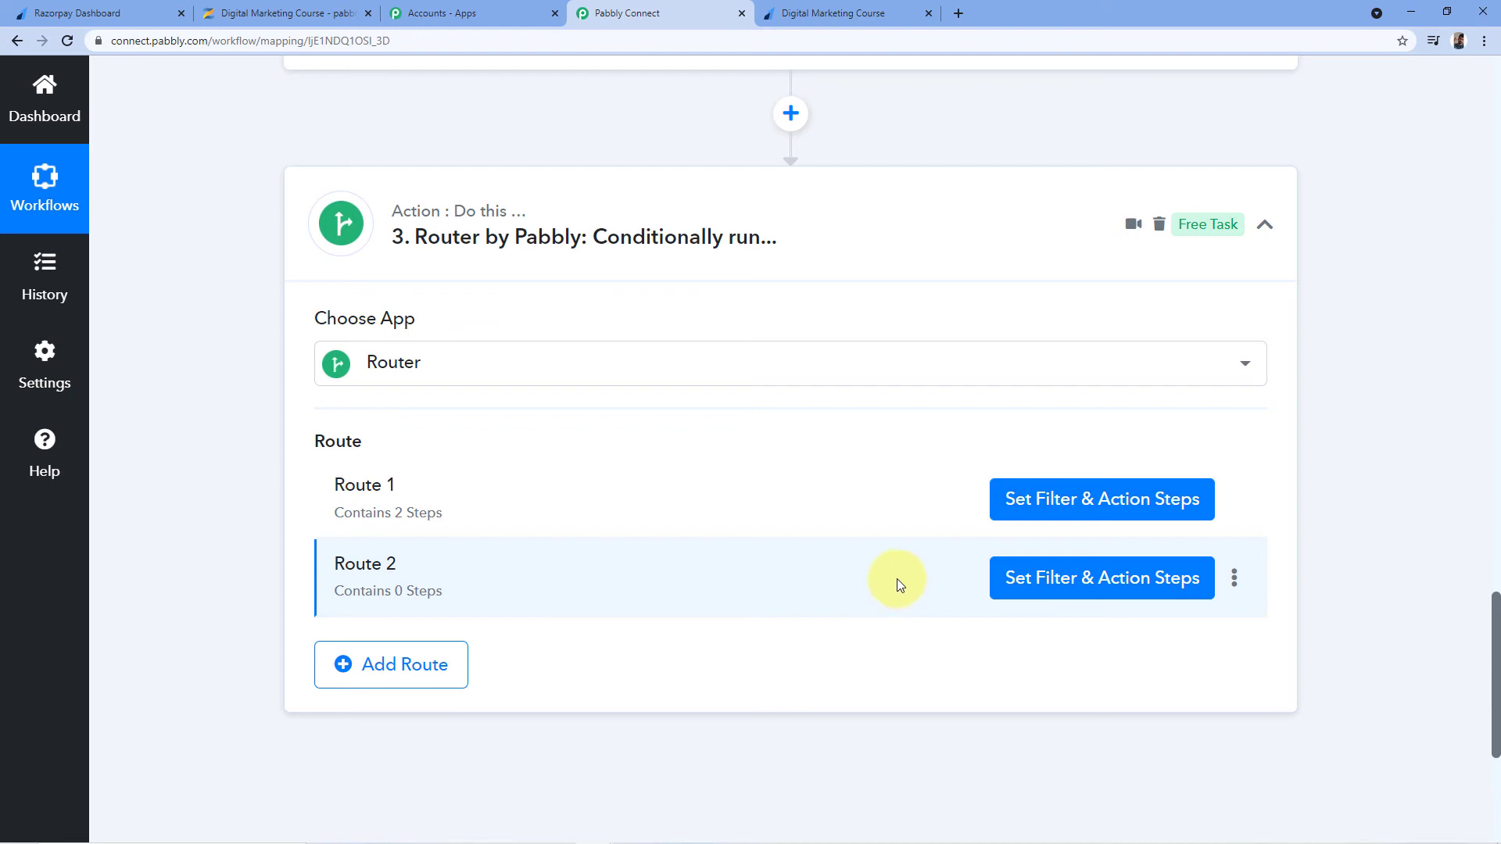
Set Route 2's filter to the Zenler search's Data Items 0 Id with condition Does not exist
left_click(1071, 580)
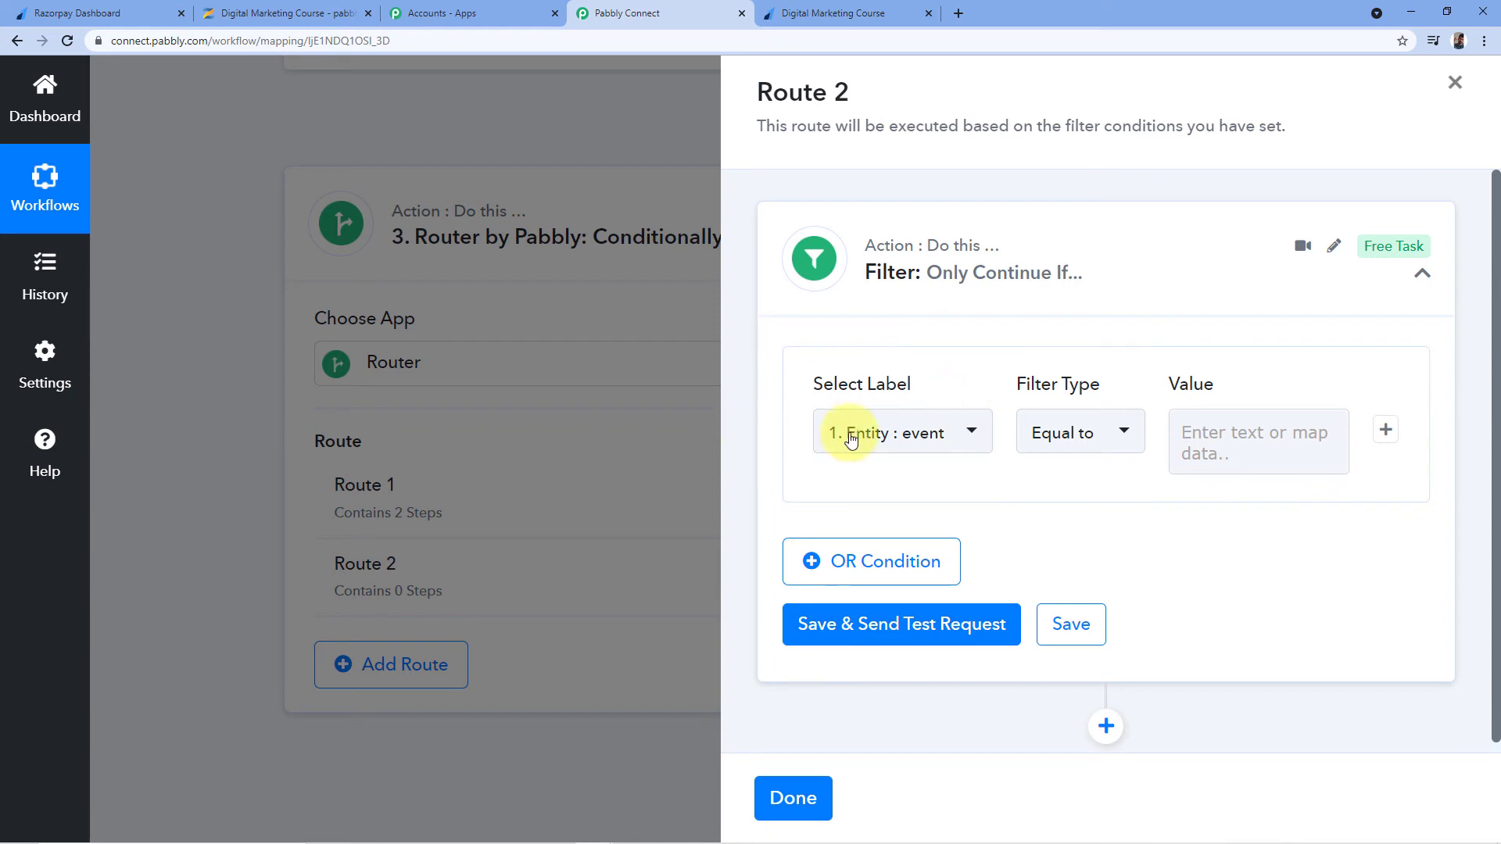
left_click(925, 416)
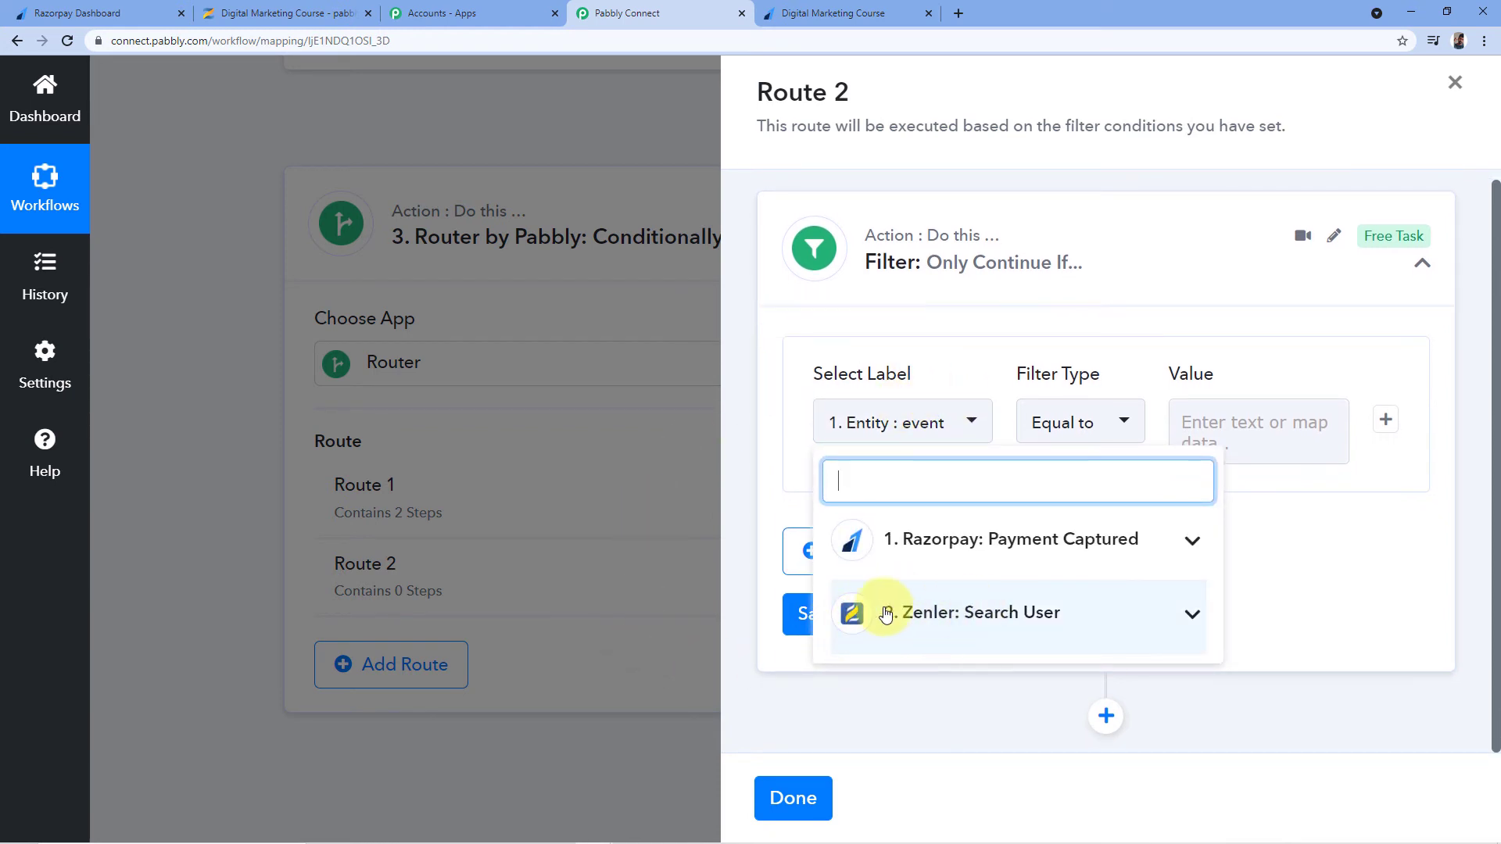
left_click(954, 612)
scroll(952, 585, "down", 2)
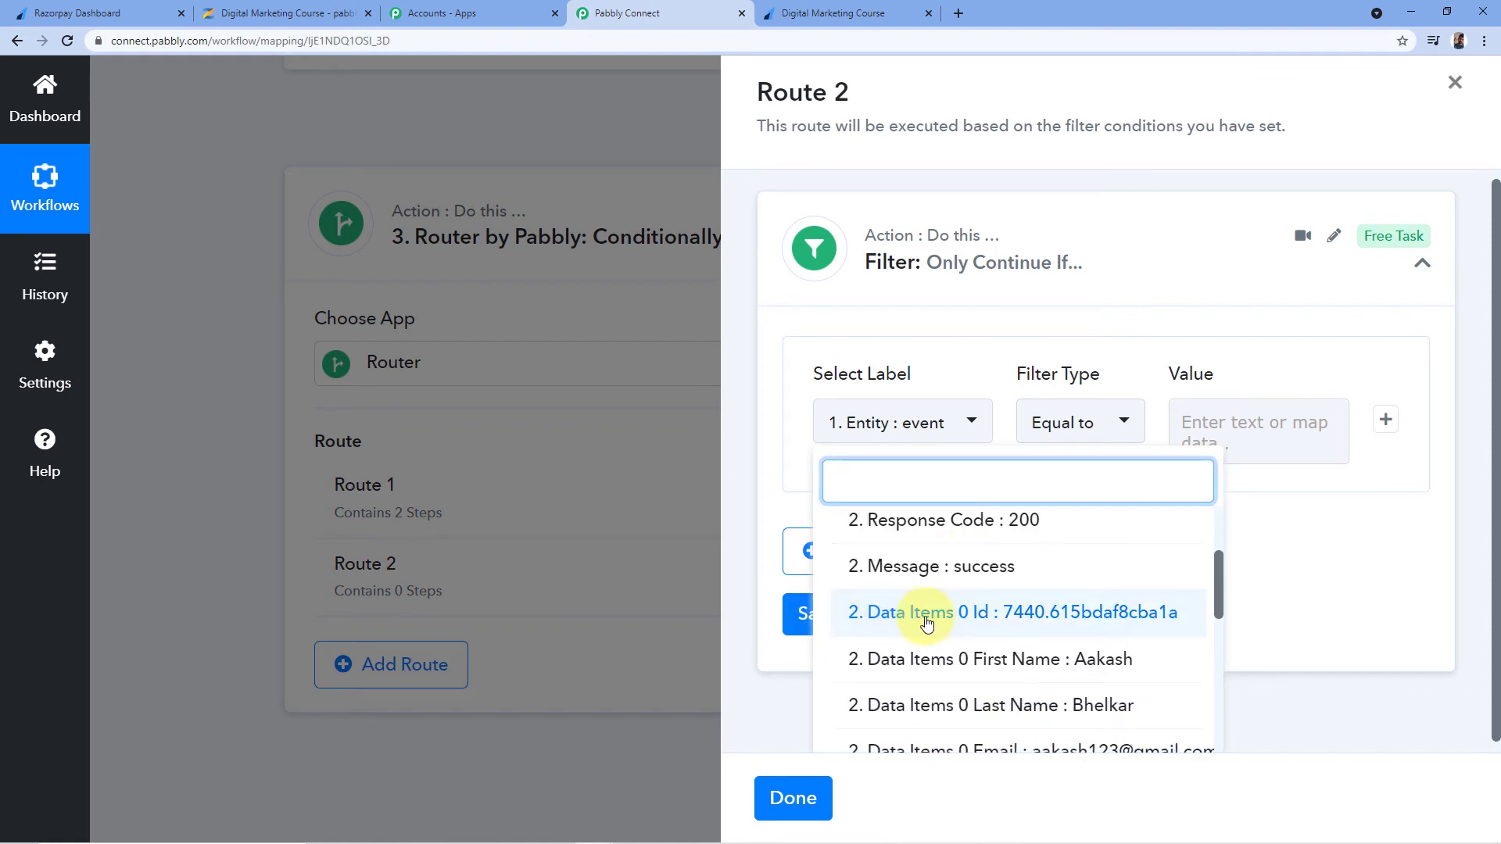
left_click(948, 618)
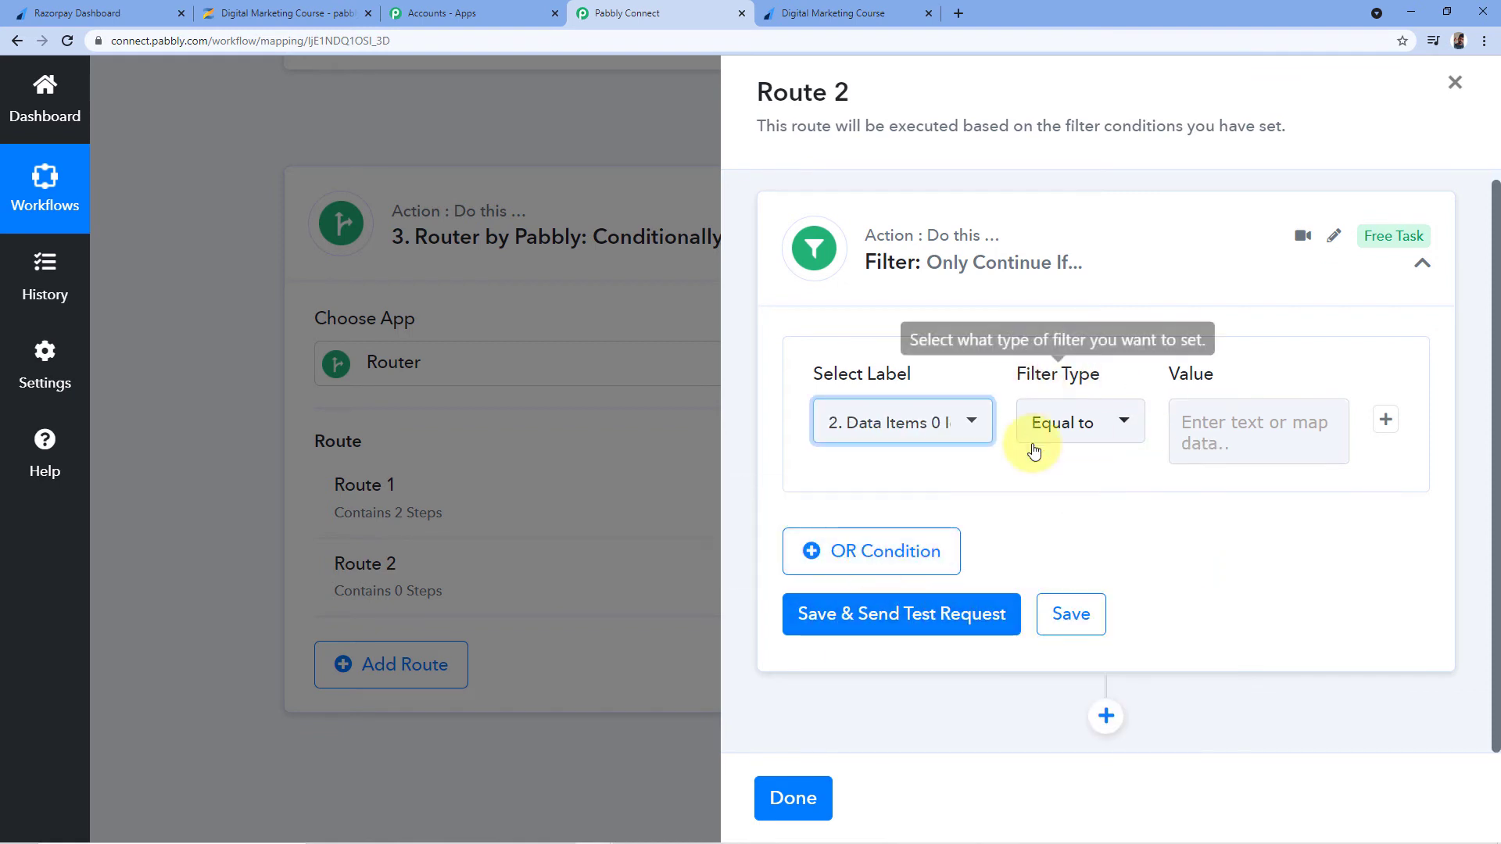
left_click(1066, 440)
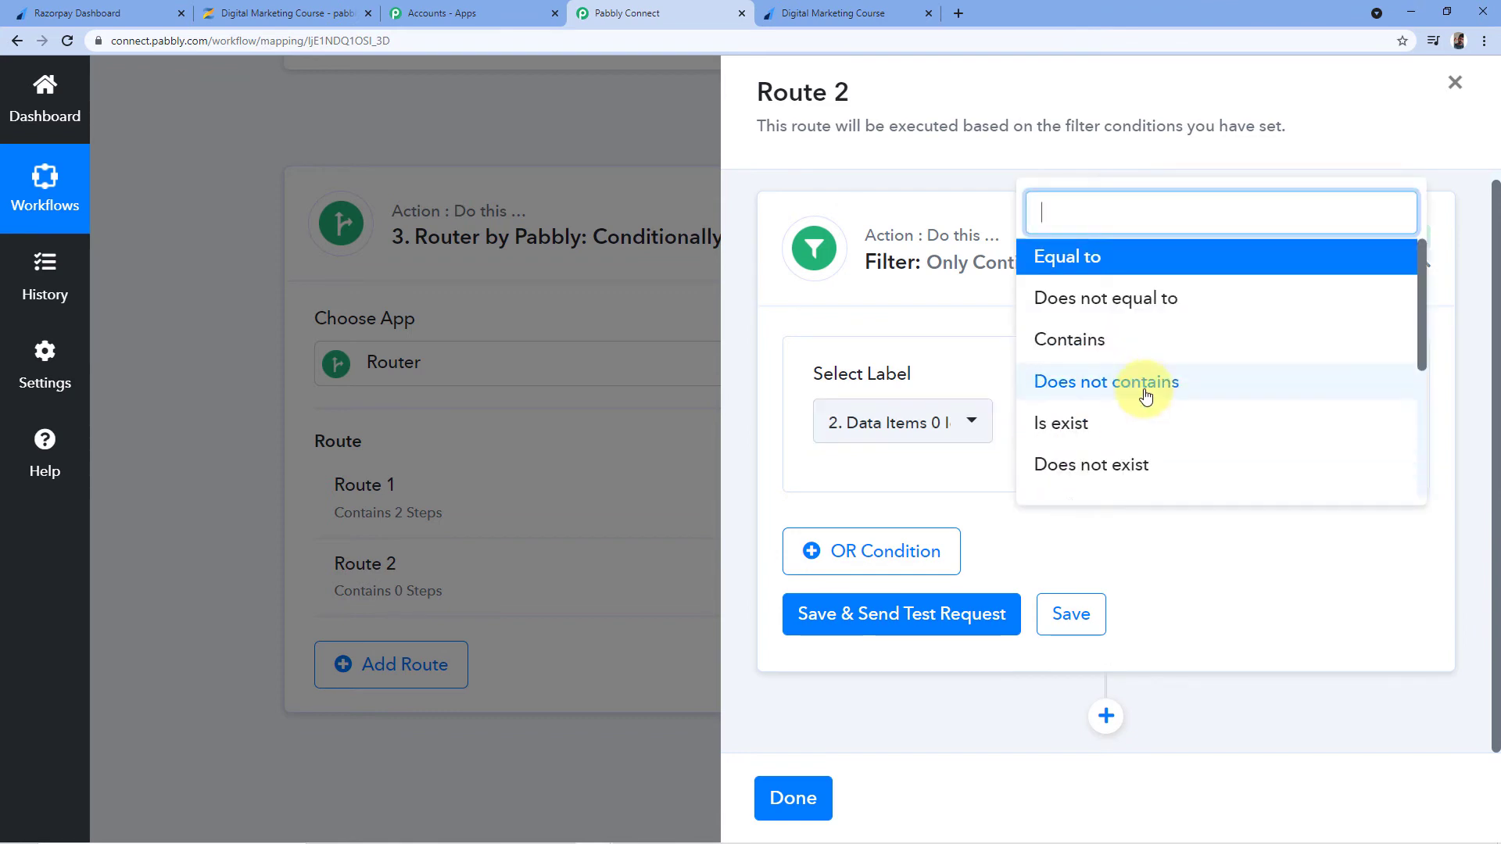
left_click(1094, 472)
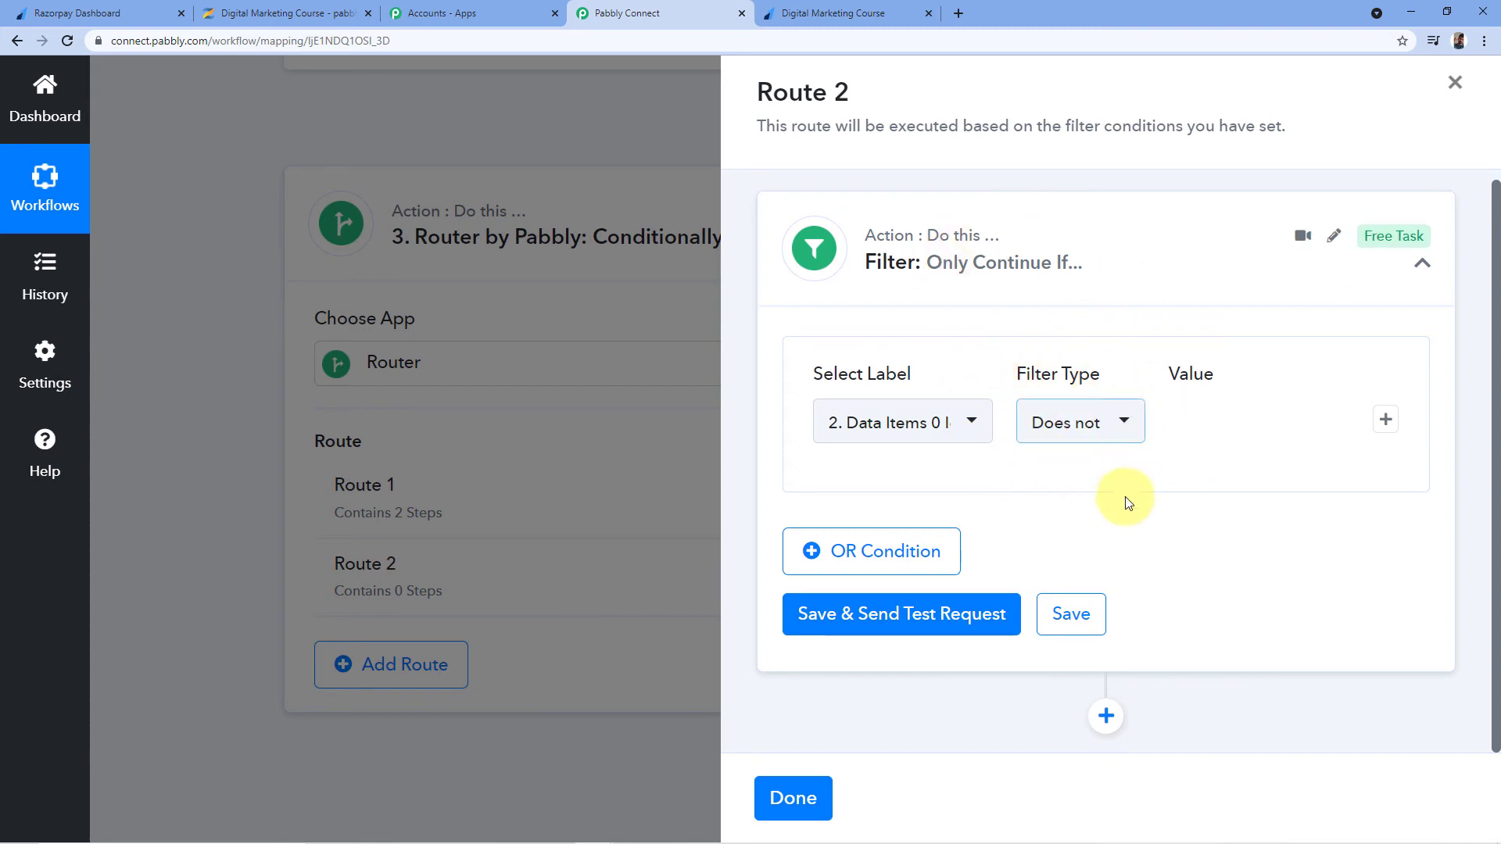
Save and test the Route 2 filter, which returns error status with 'Condition is false'
left_click(941, 615)
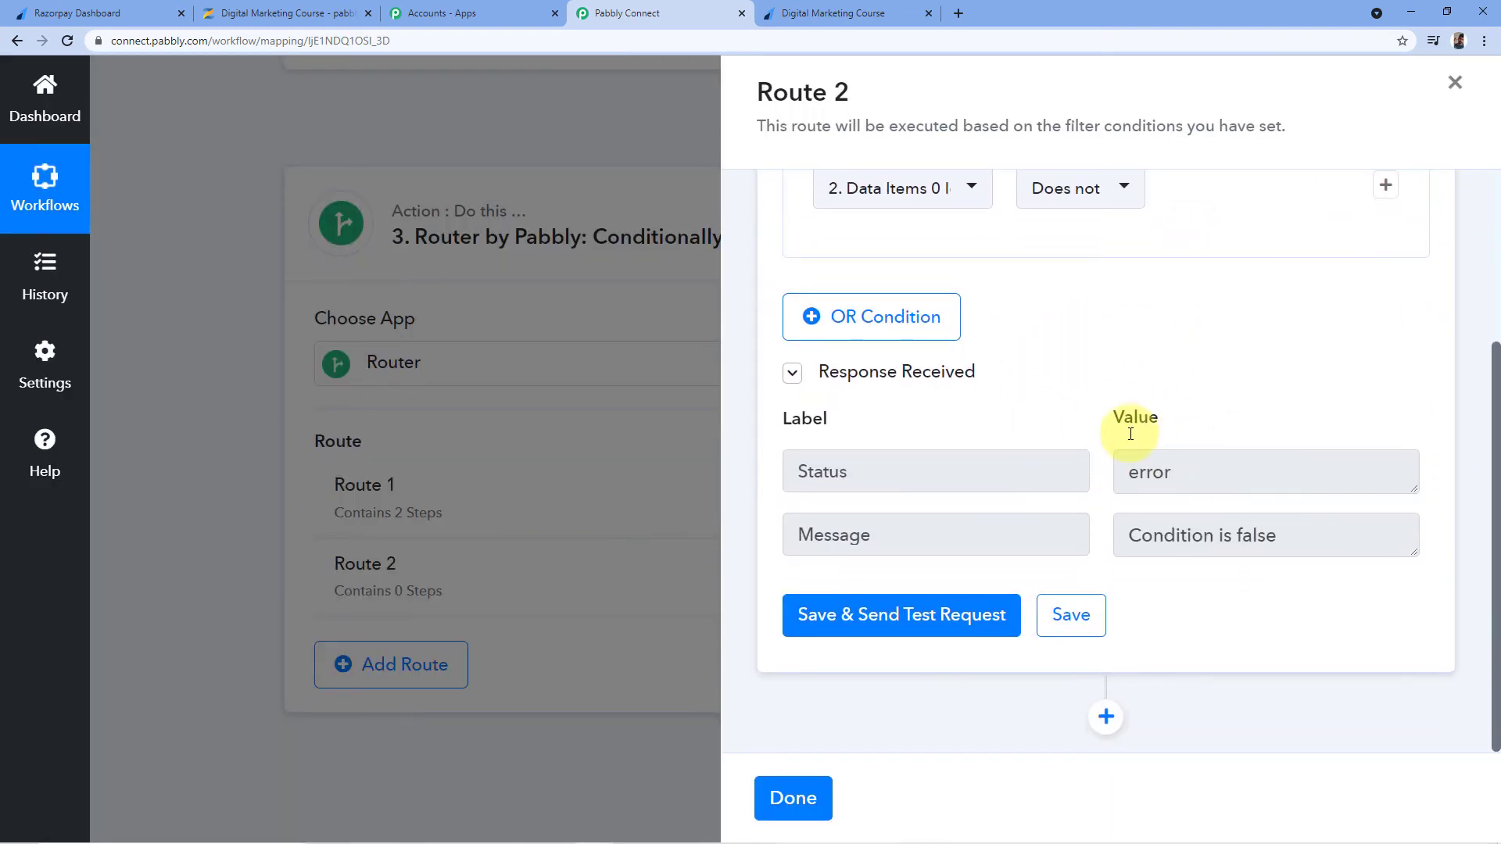
scroll(1073, 375, "up", 1)
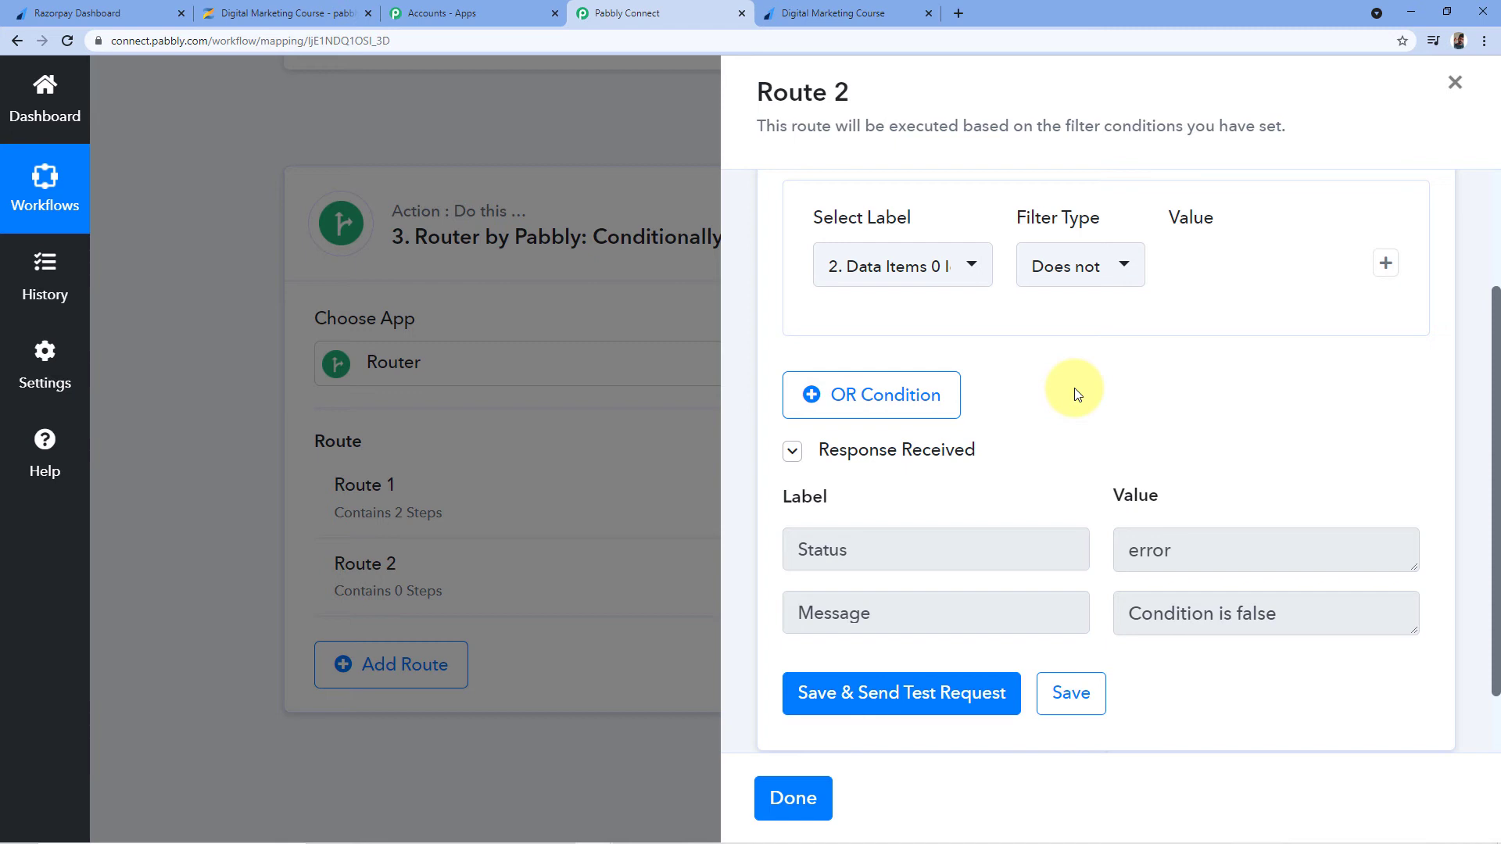
scroll(1074, 393, "down", 1)
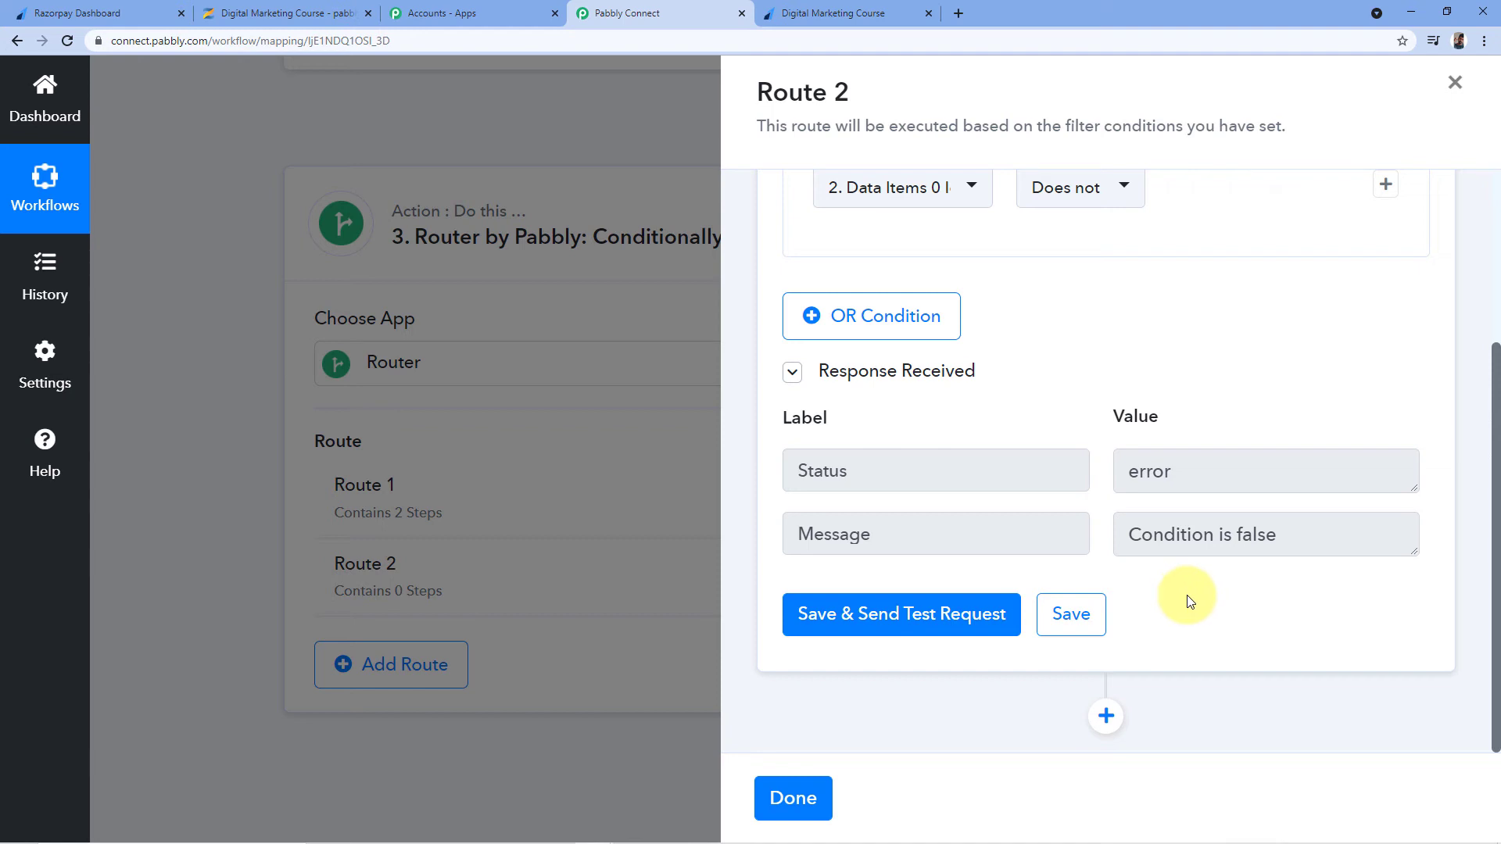
Add a Zenler step with the Add New User action event after Route 2's filter
left_click(1104, 719)
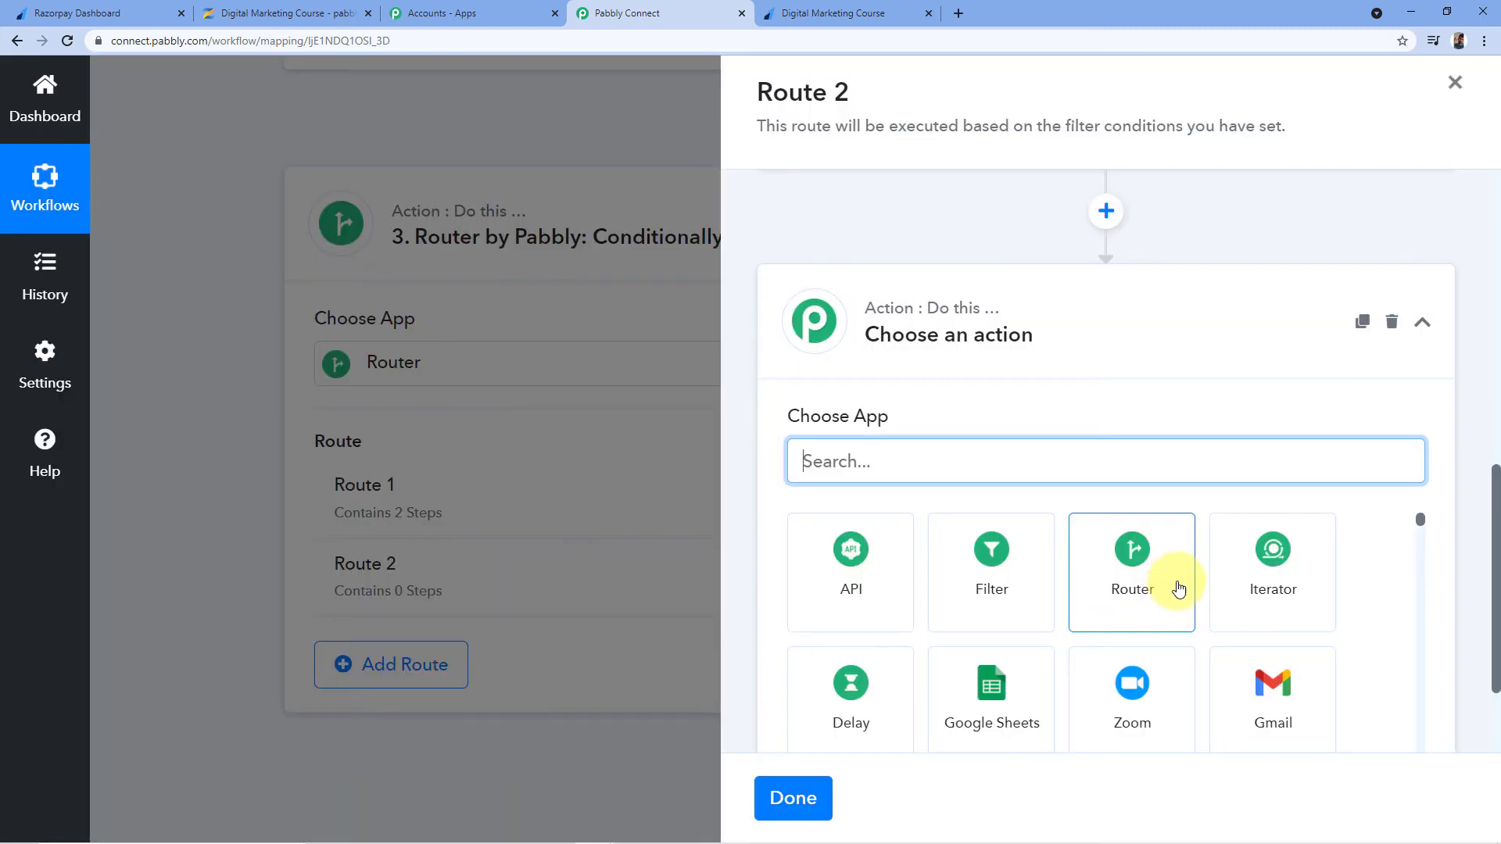
scroll(1179, 588, "down", 2)
type("Zenler")
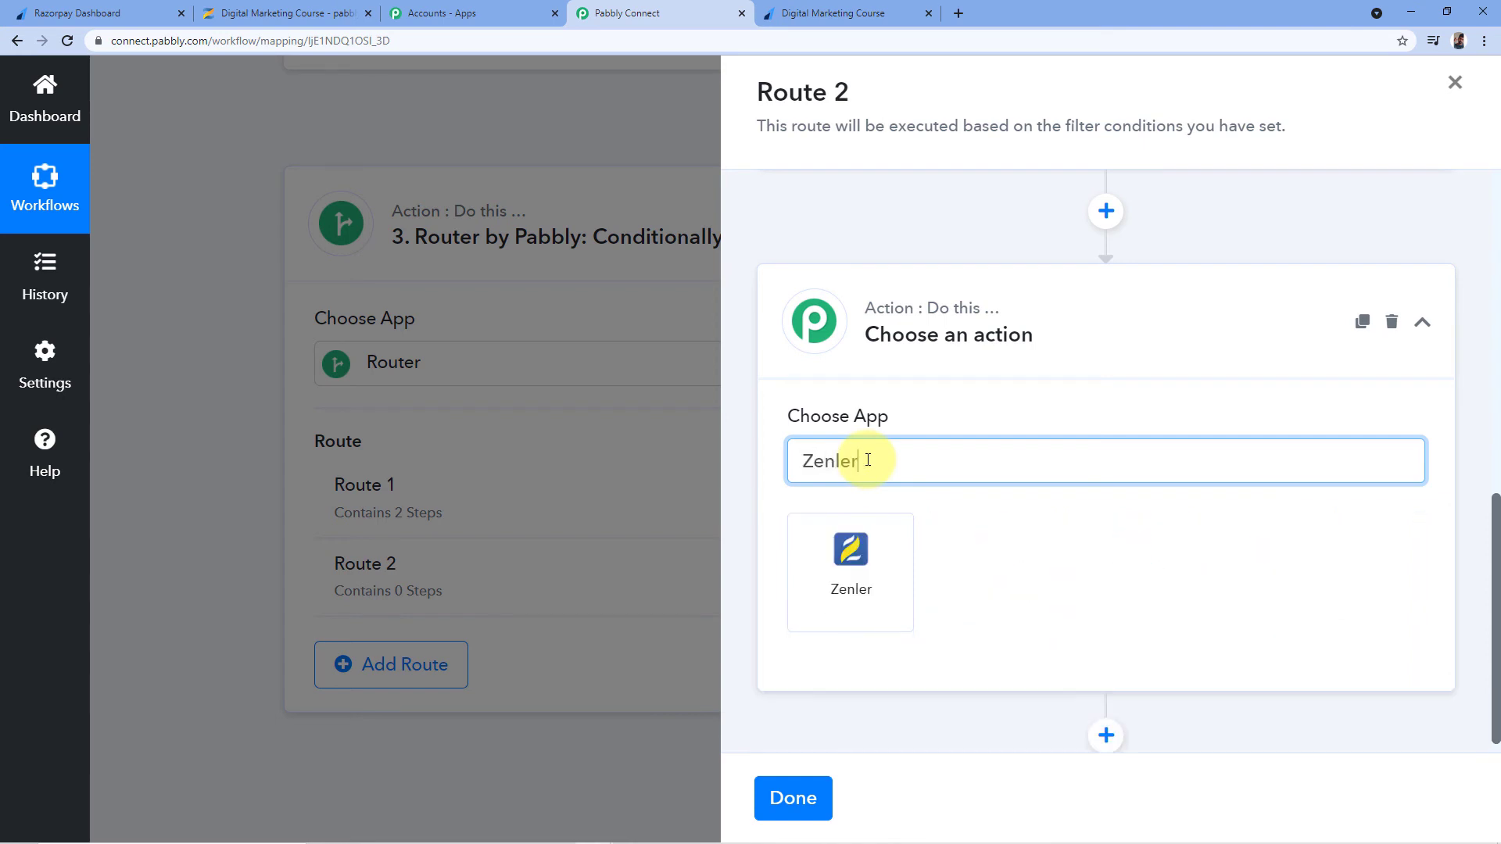
left_click(851, 569)
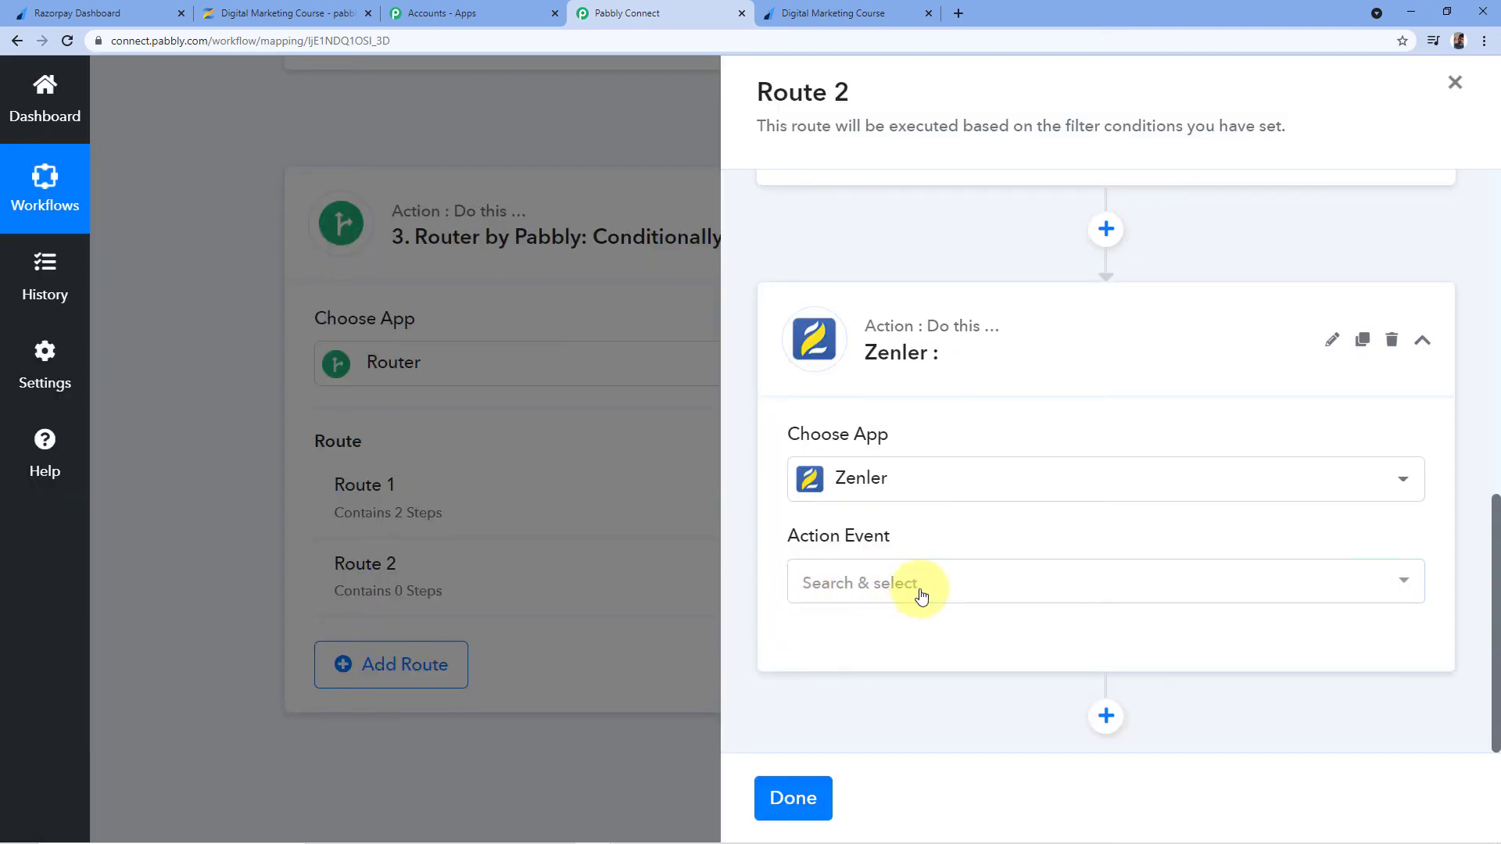
left_click(860, 584)
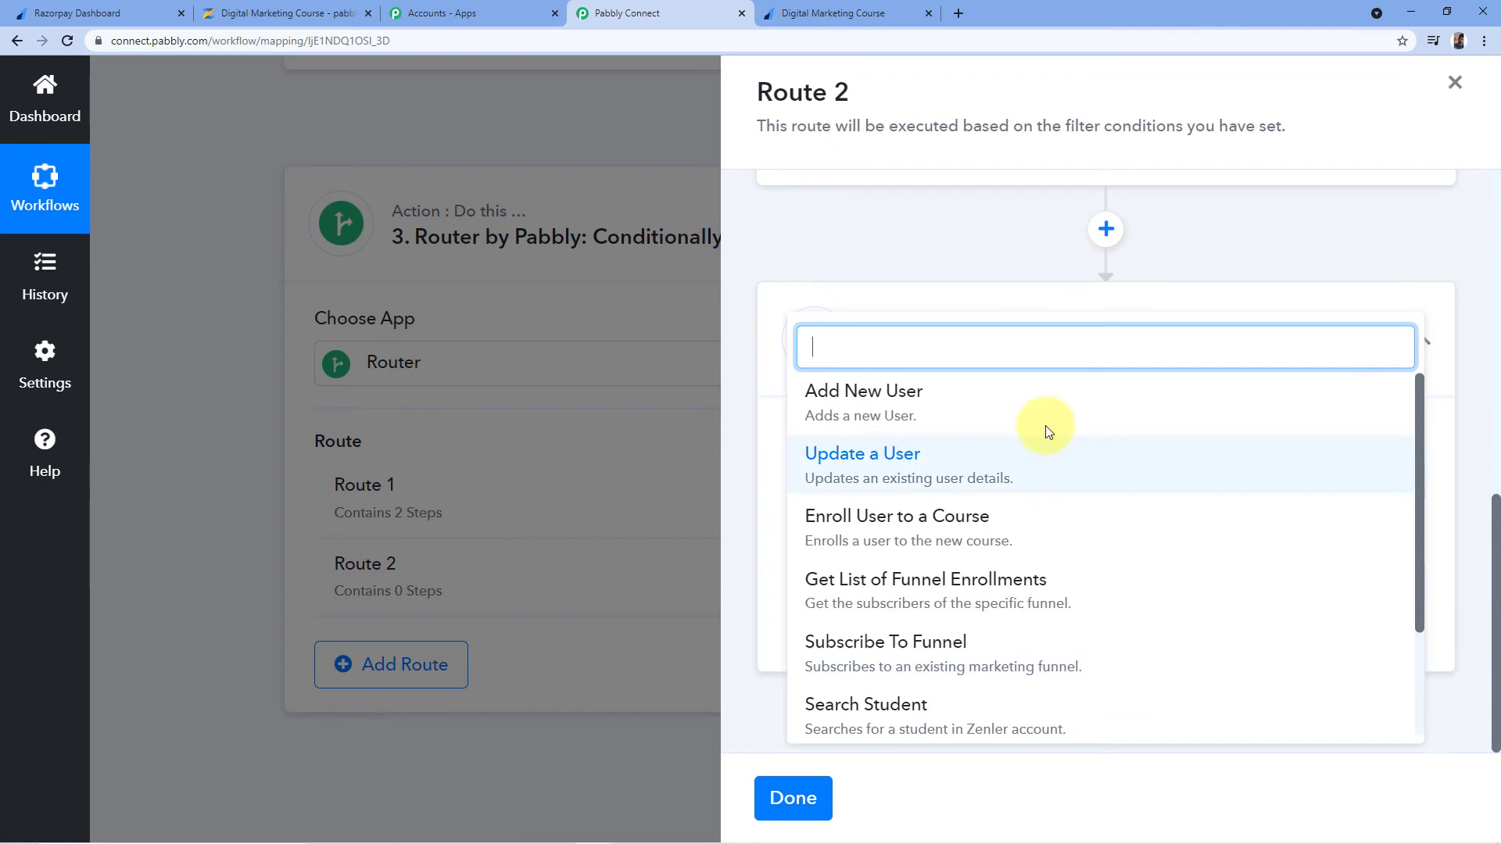
left_click(853, 412)
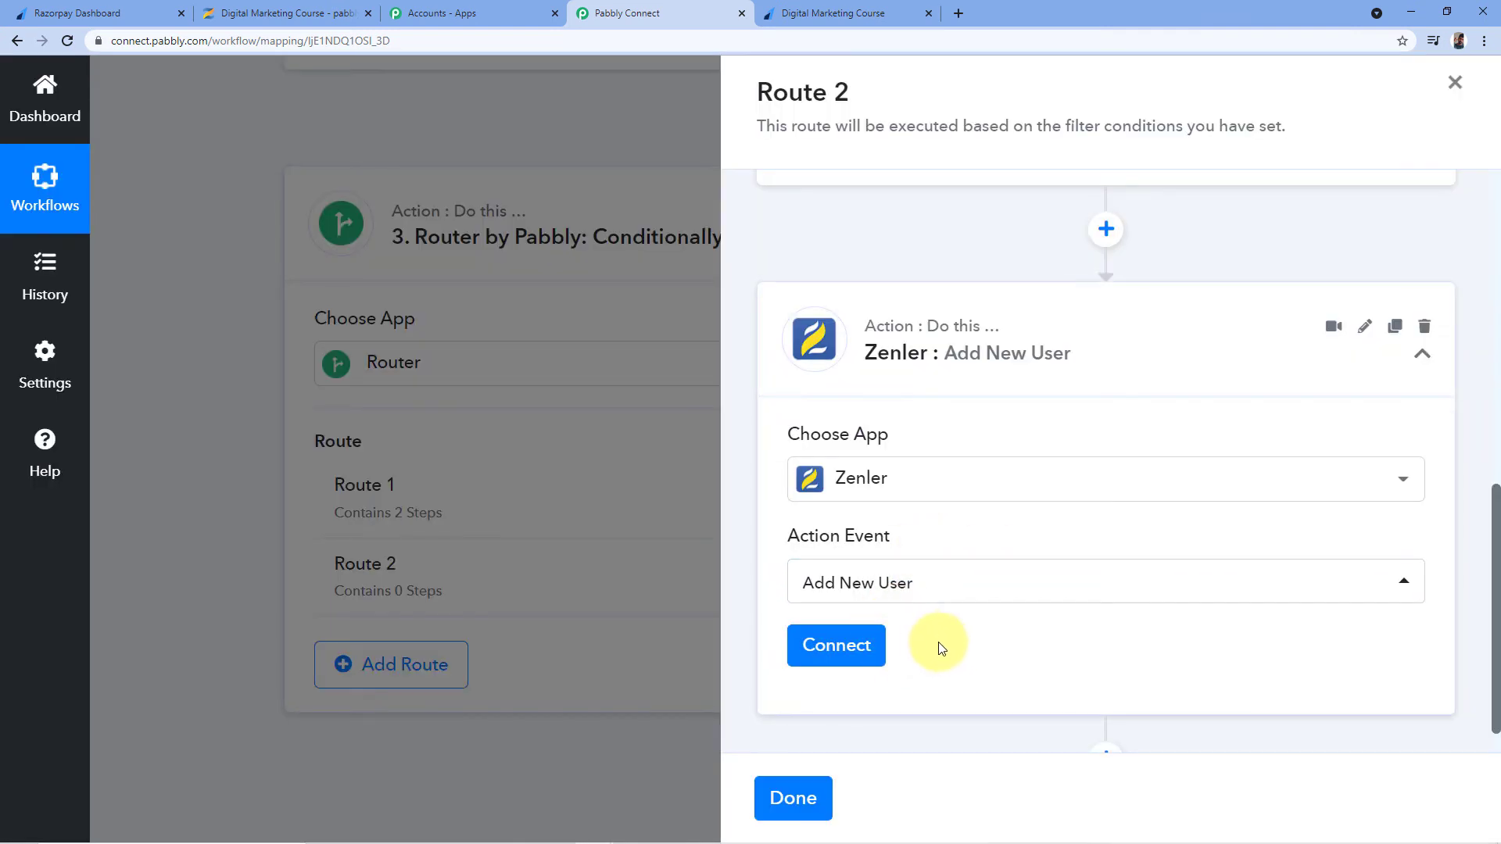
left_click(831, 648)
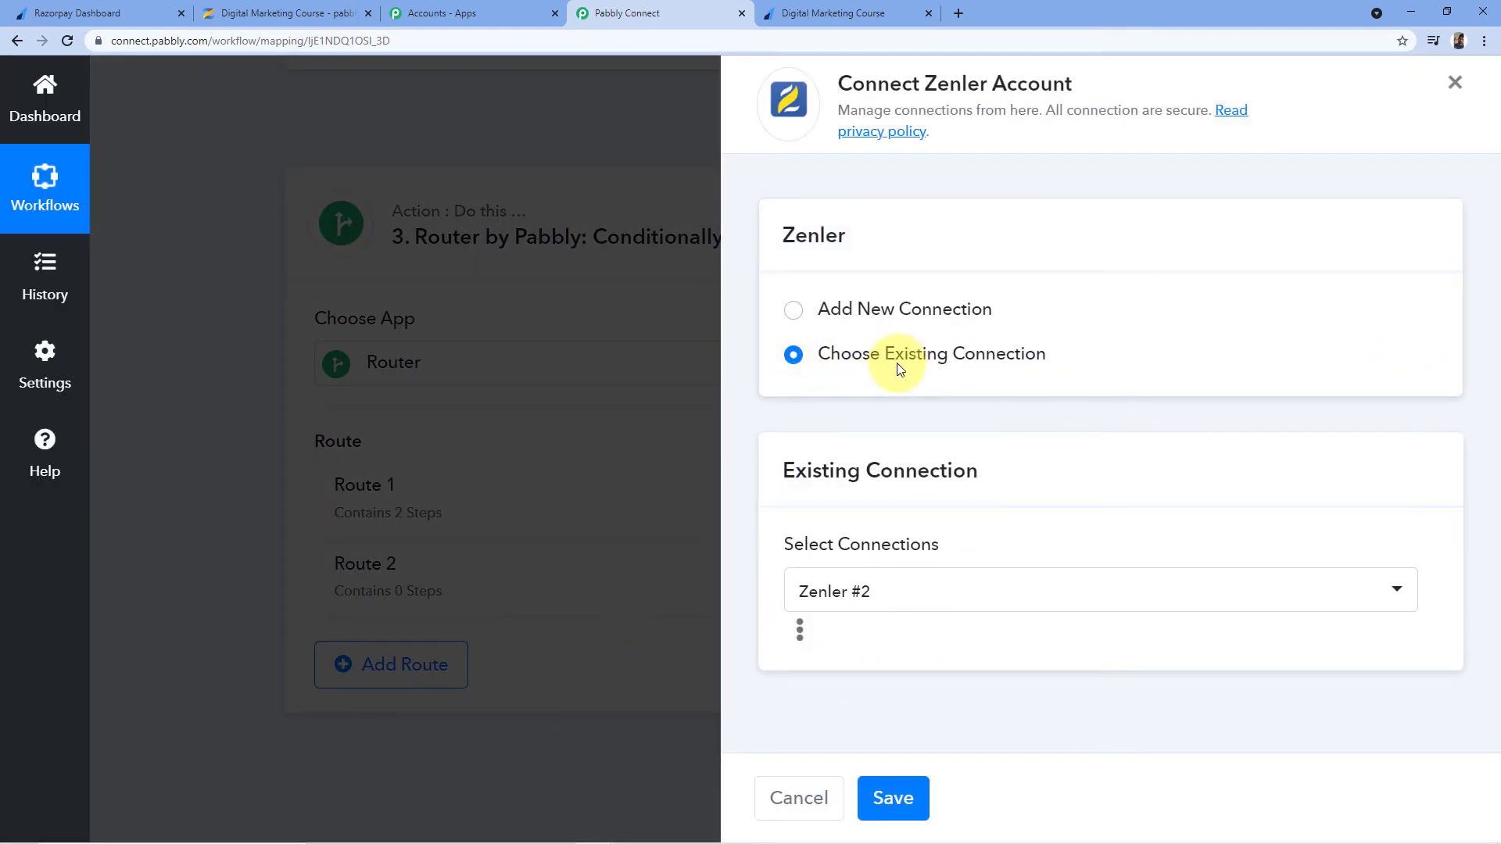
Save the existing Zenler #2 connection and review the Add New User fields that appear
left_click(903, 800)
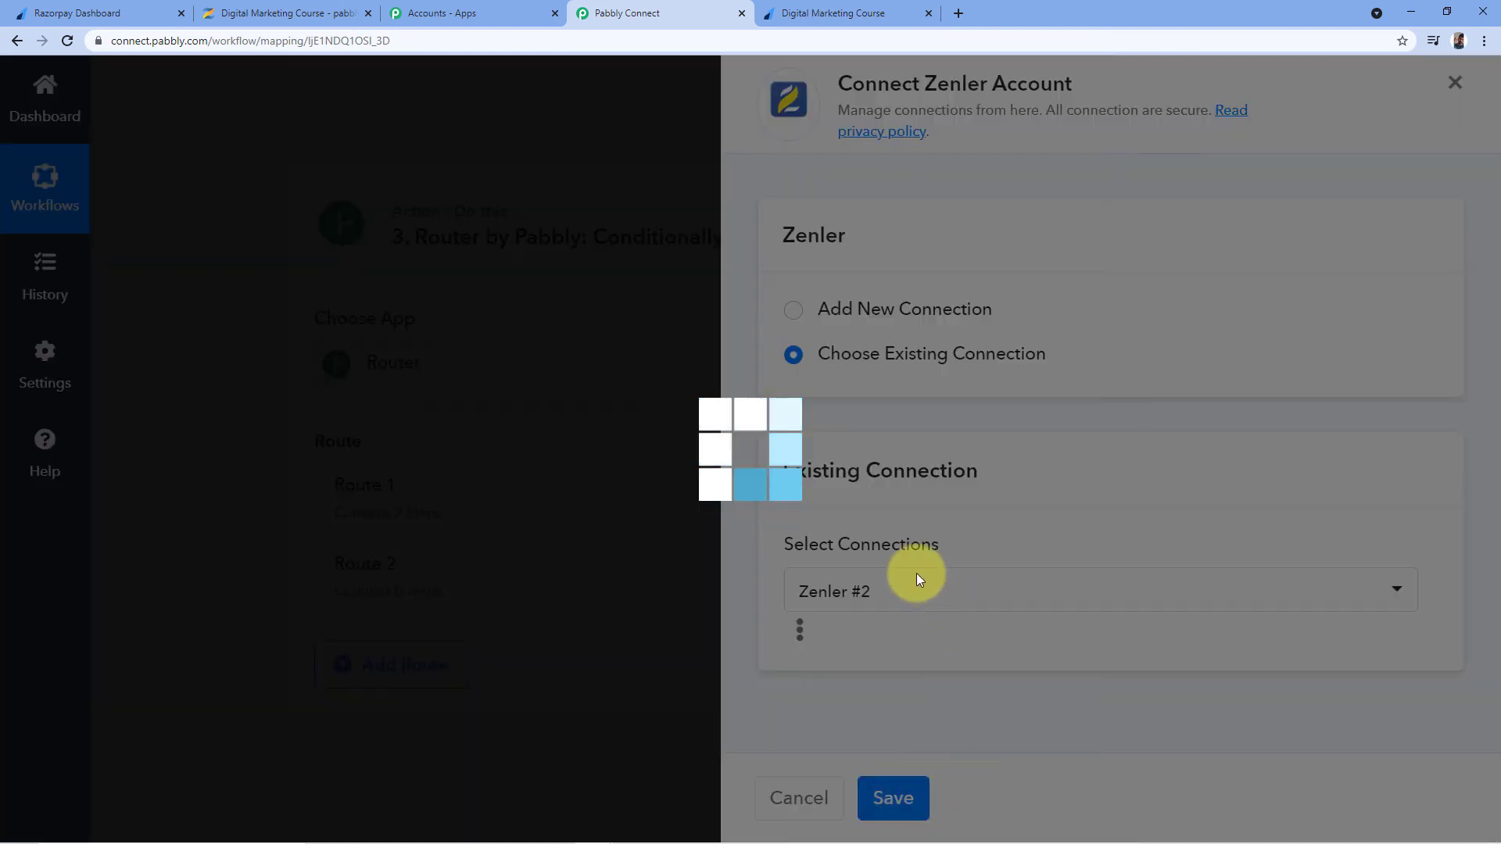
scroll(1049, 586, "down", 3)
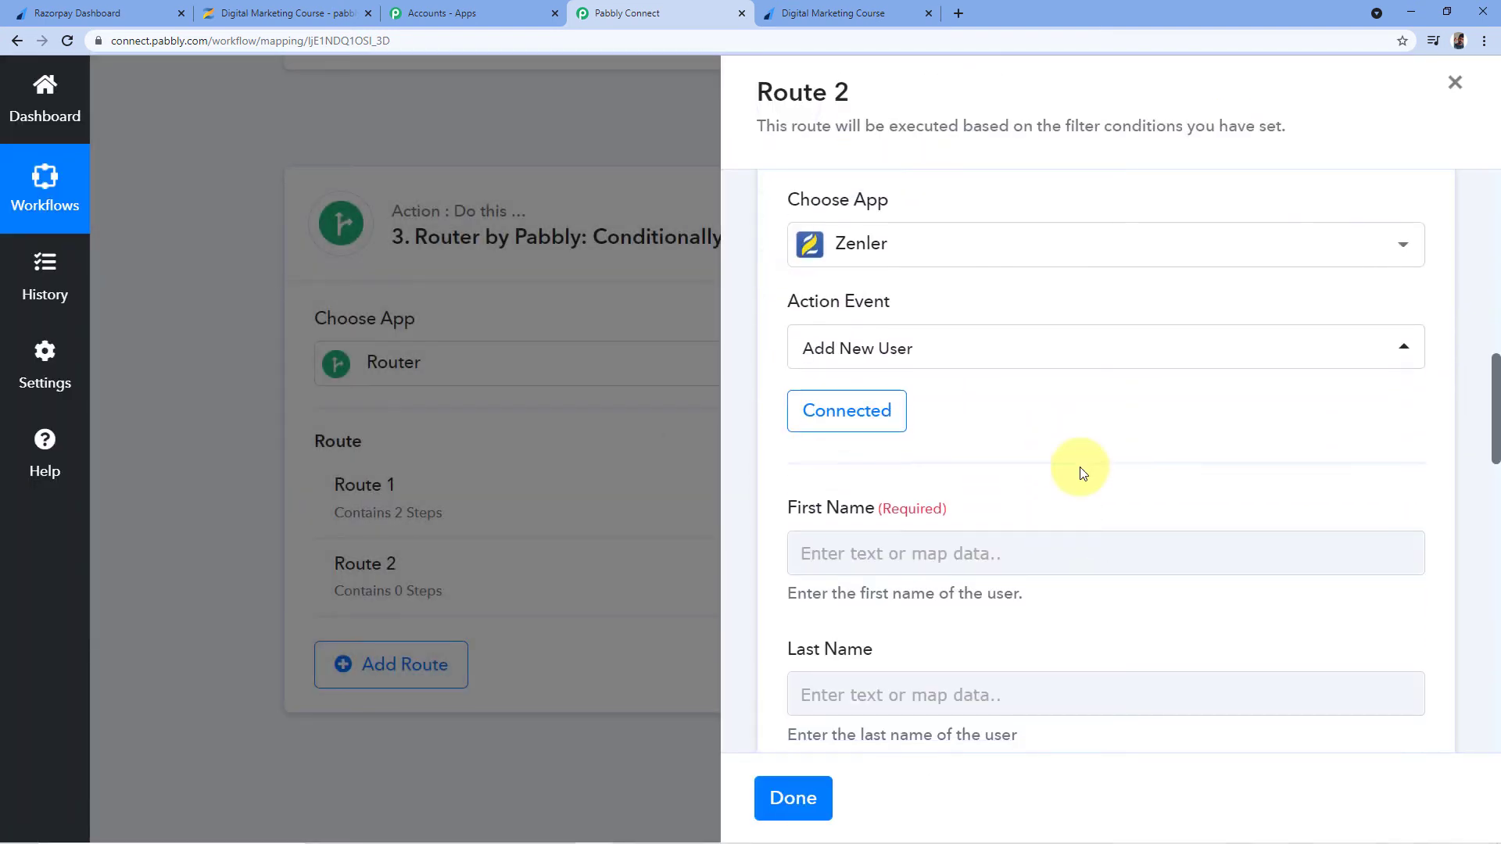
scroll(959, 412, "down", 1)
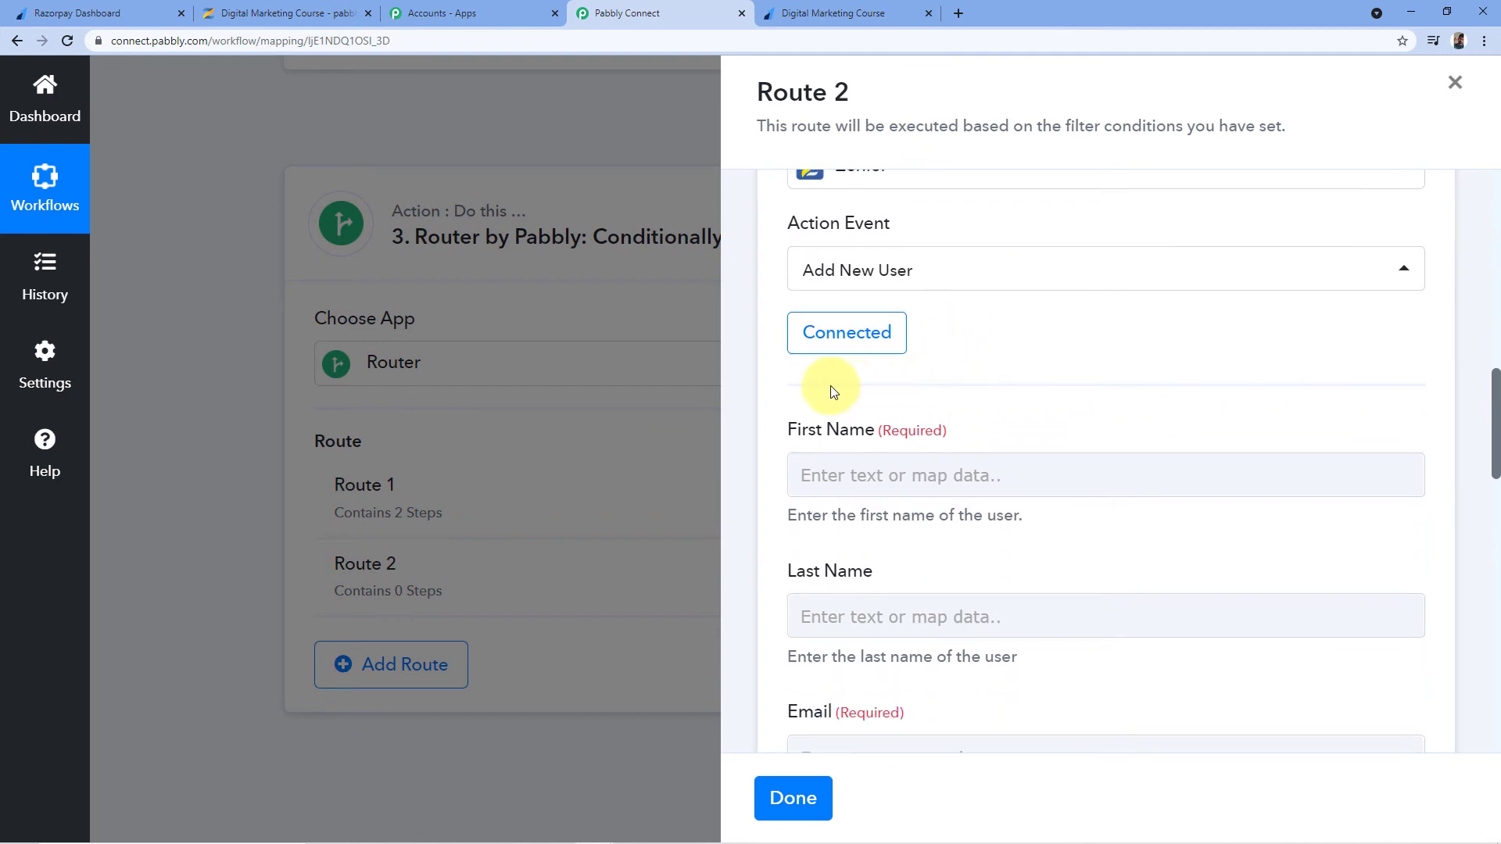
scroll(1040, 329, "down", 2)
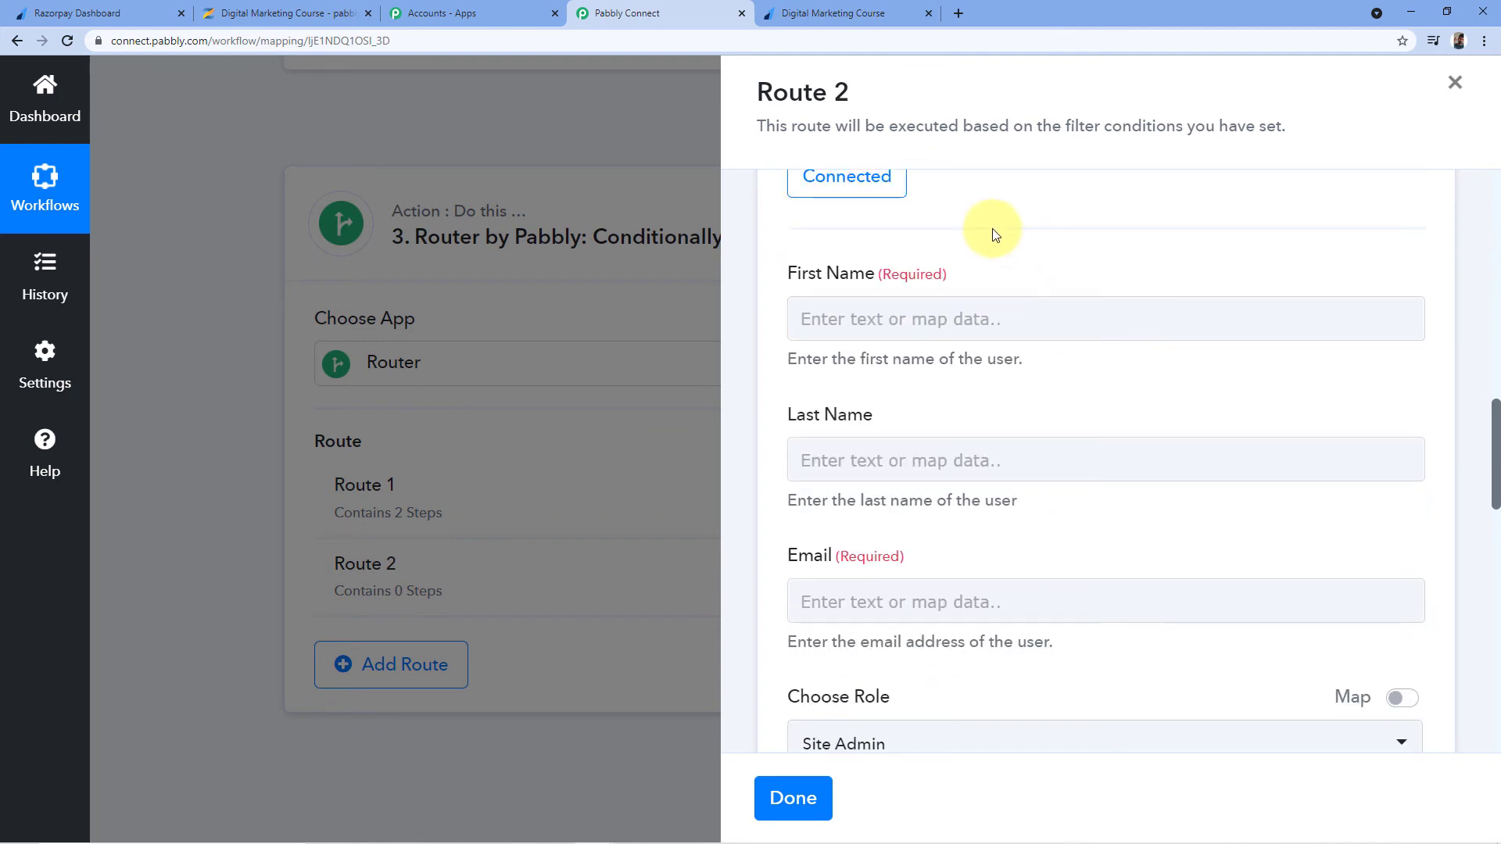
scroll(907, 221, "down", 1)
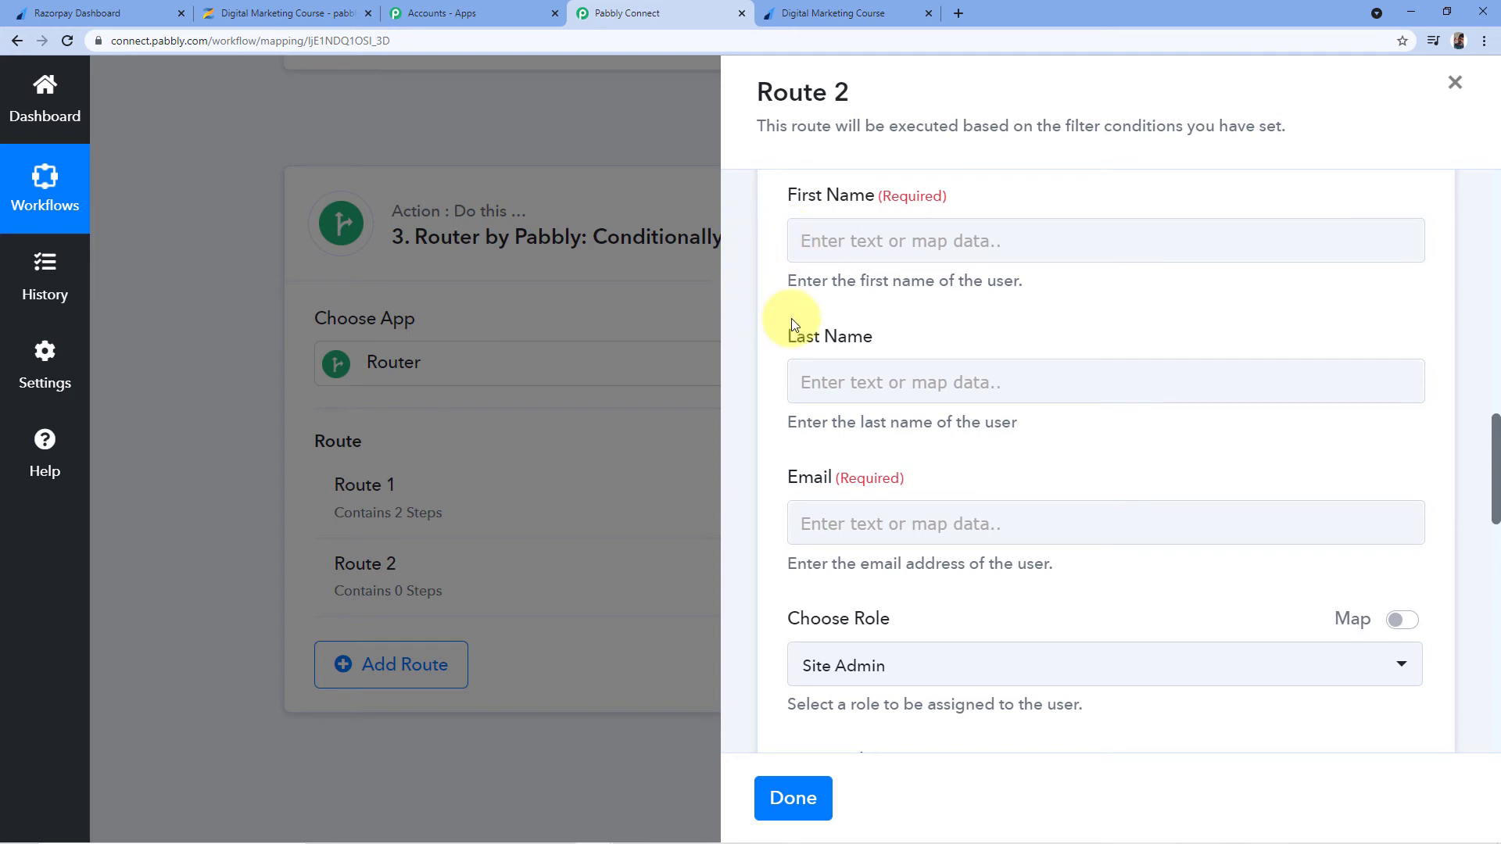
scroll(774, 396, "down", 2)
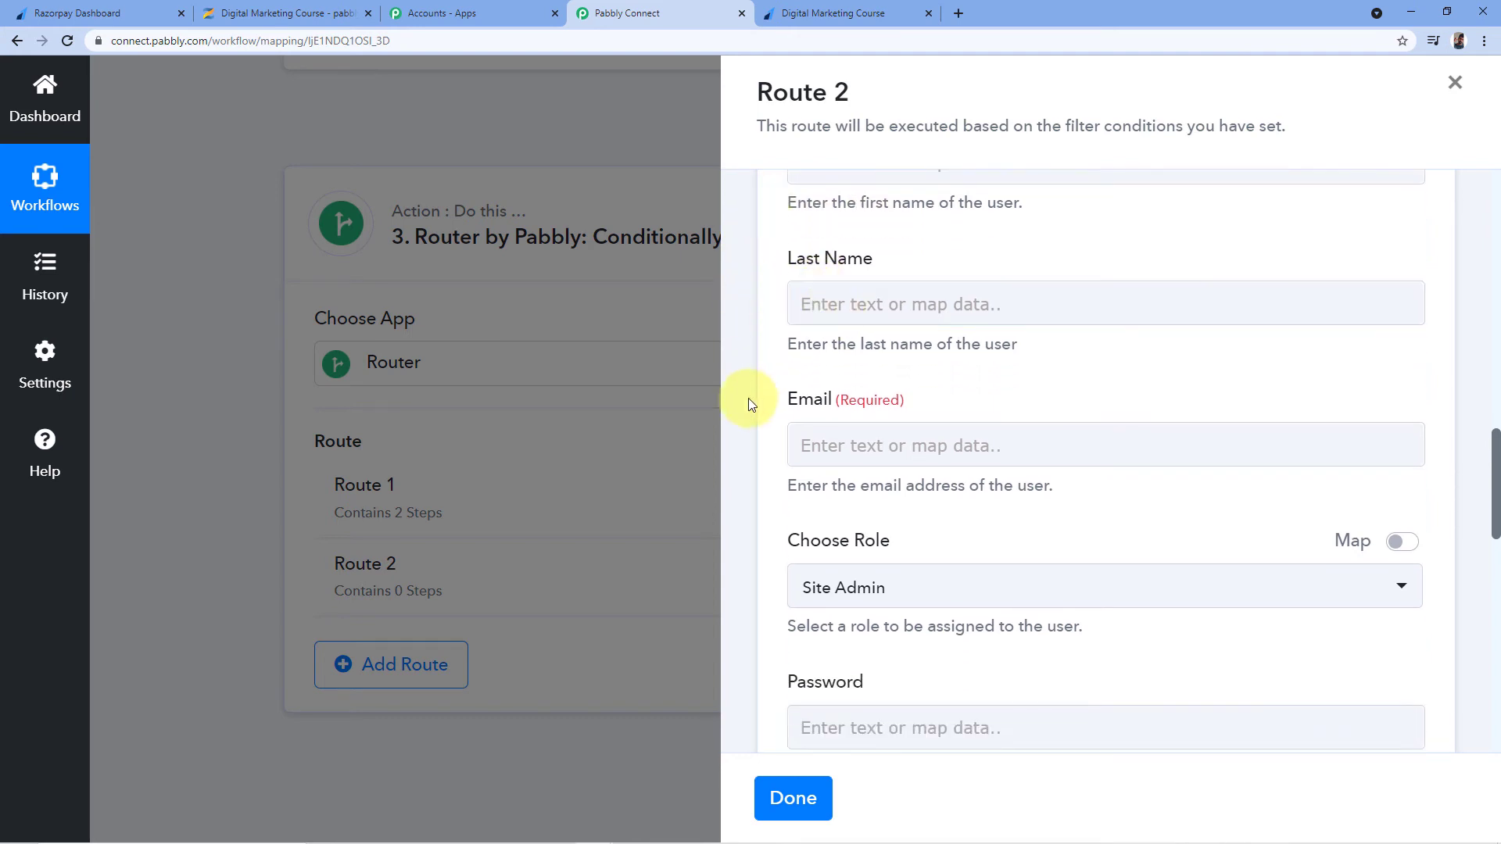
scroll(823, 392, "down", 1)
scroll(774, 426, "up", 5)
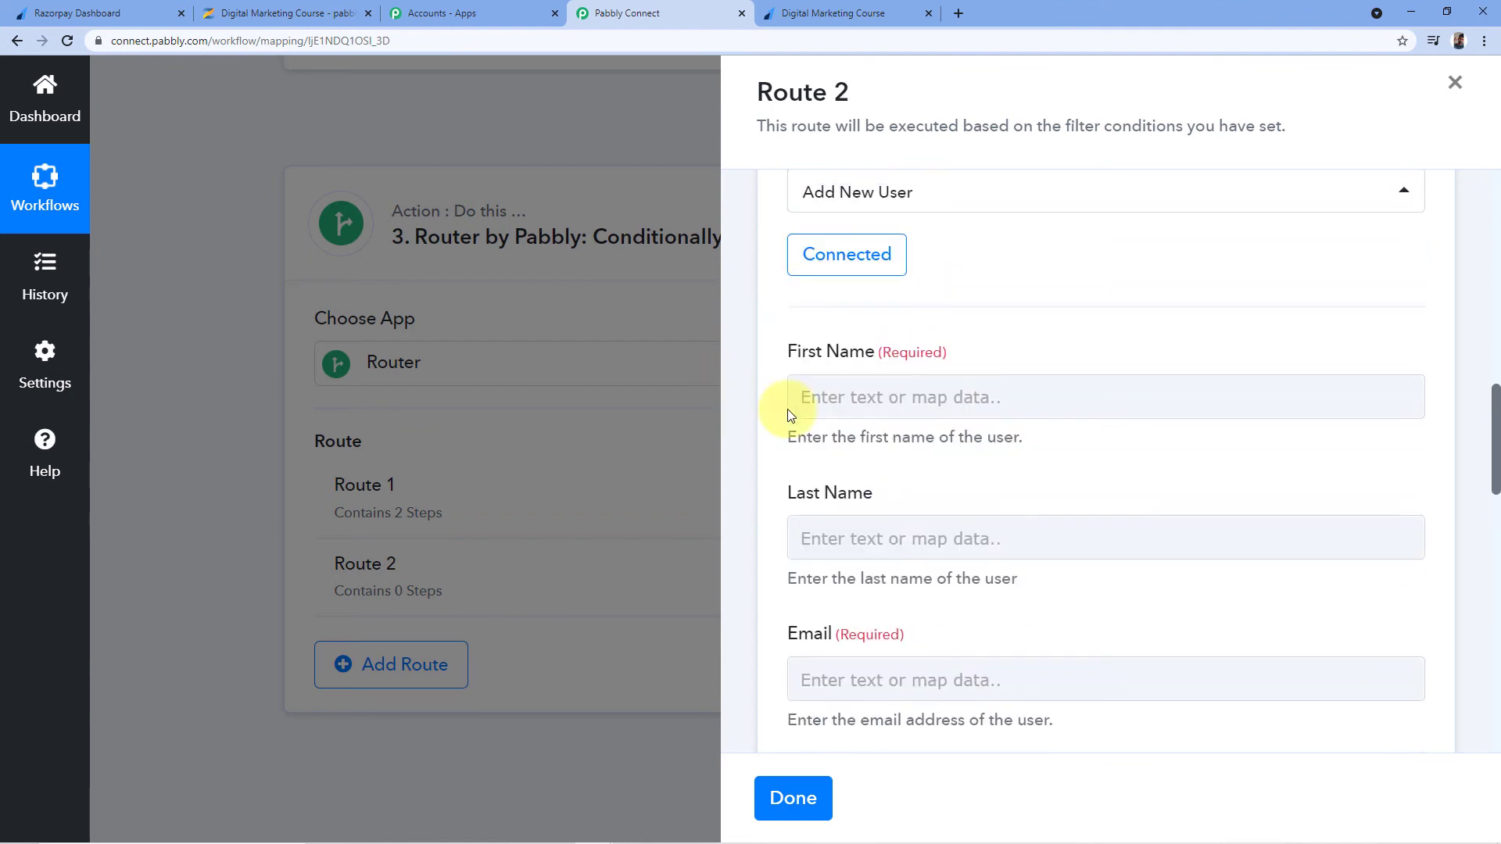
Map the Razorpay payment notes first name into the First Name field
left_click(843, 398)
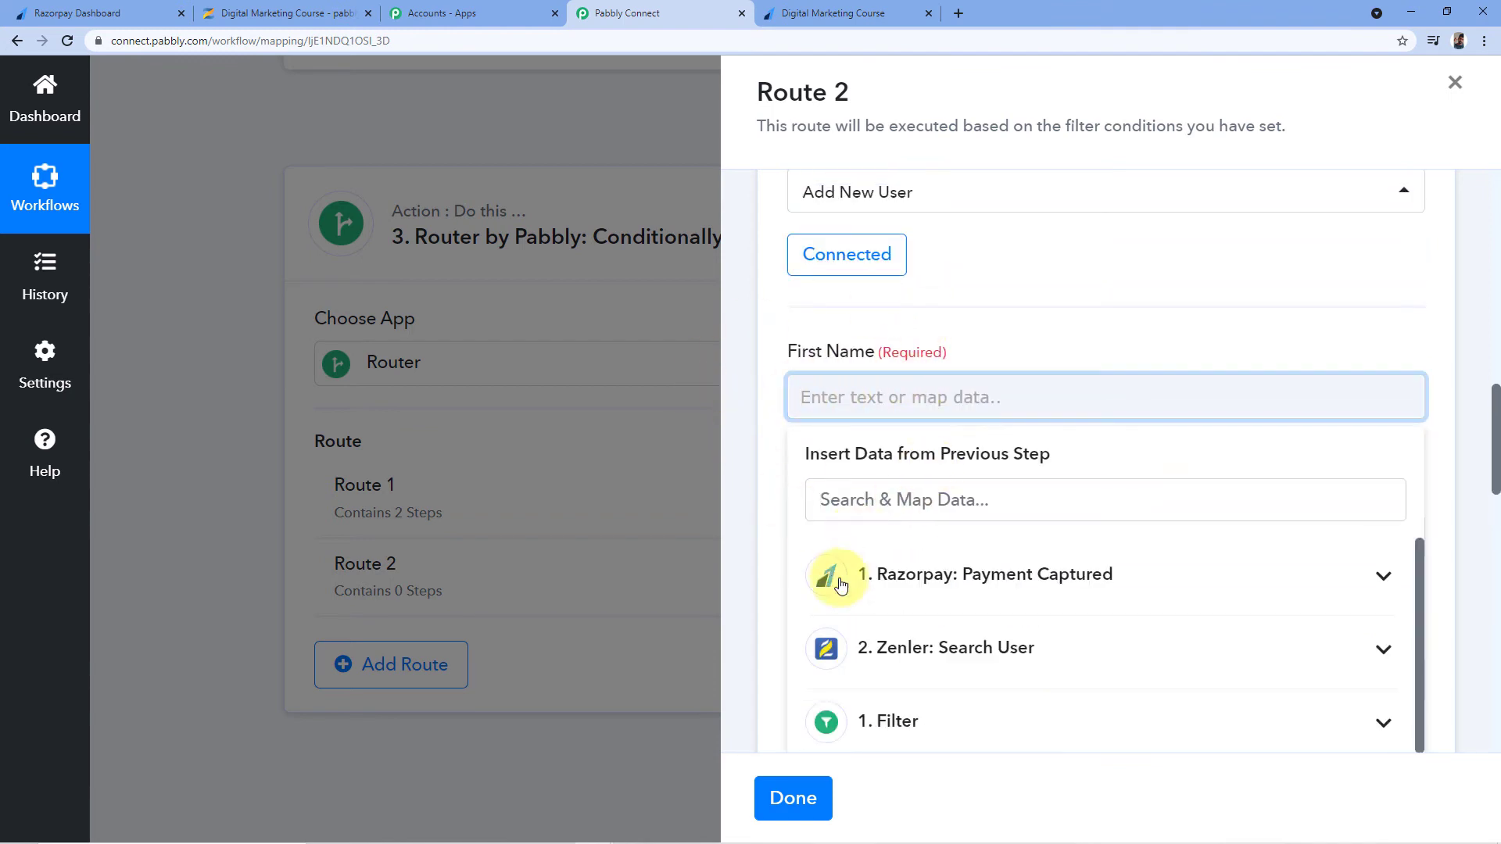
left_click(958, 591)
scroll(958, 438, "down", 6)
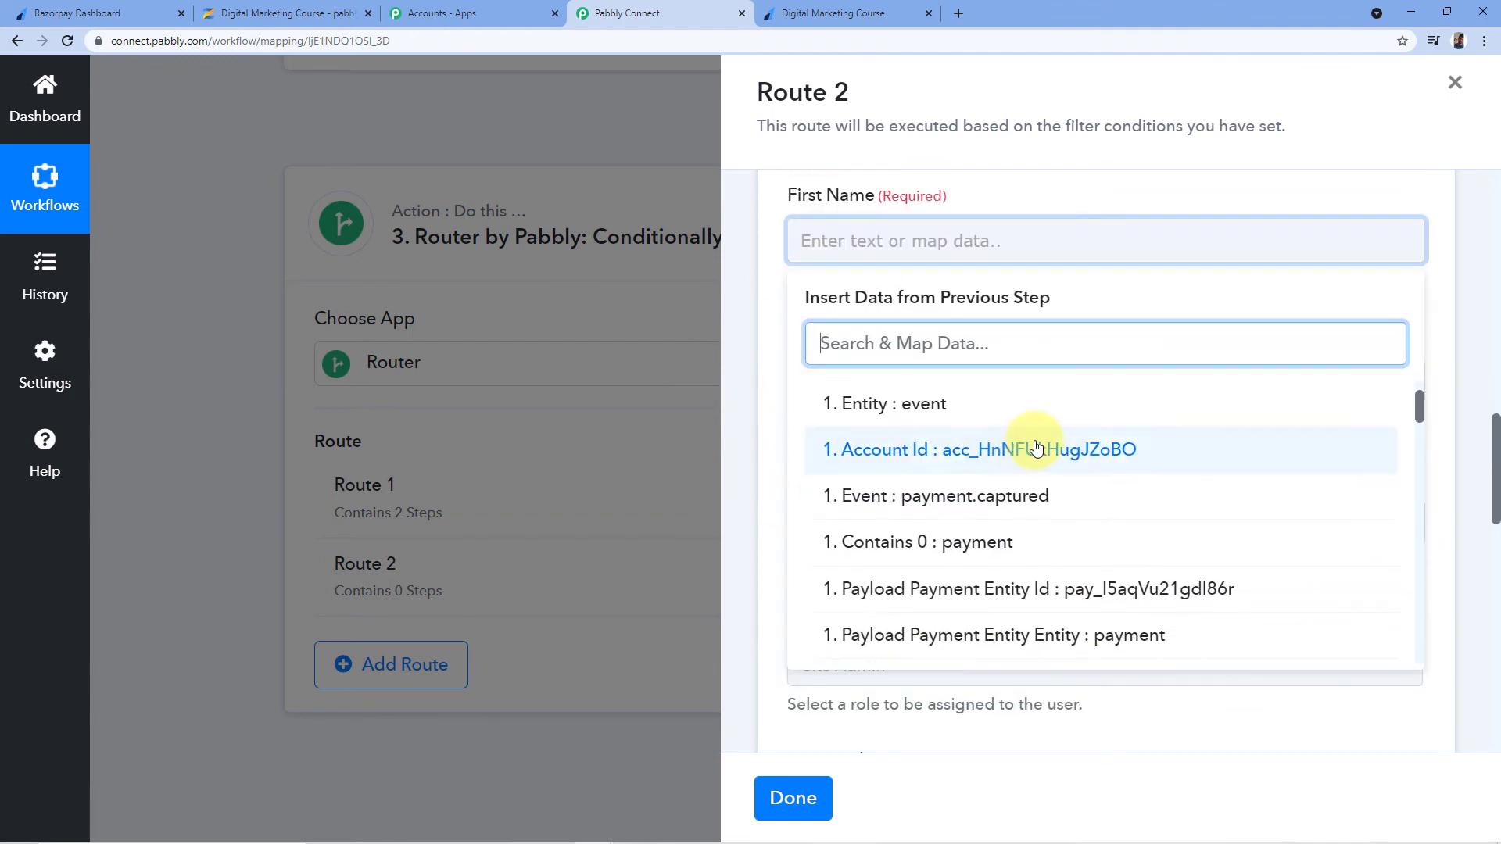
scroll(1048, 438, "down", 7)
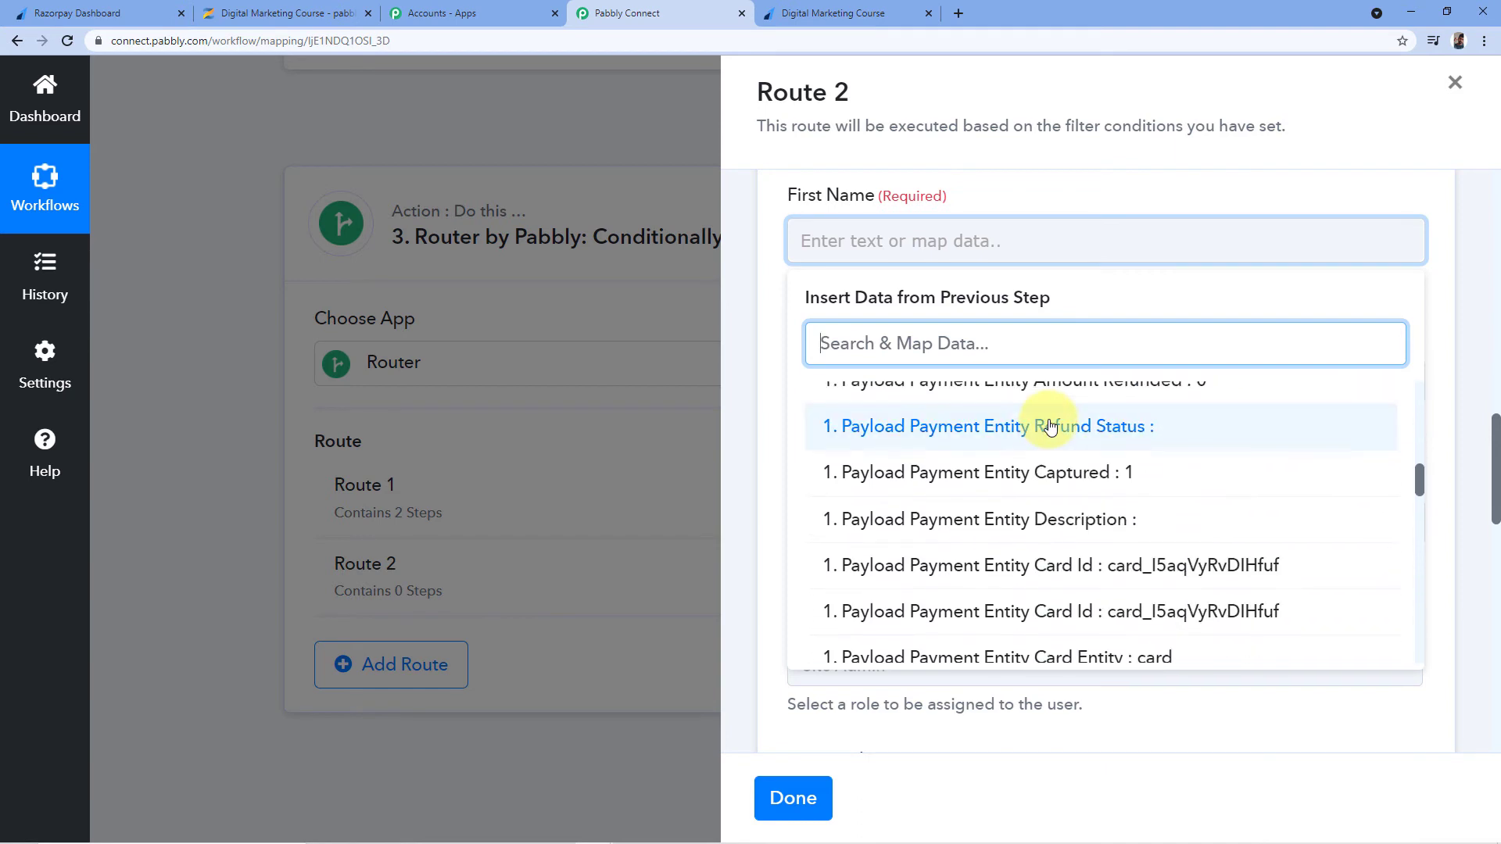
scroll(1055, 412, "down", 6)
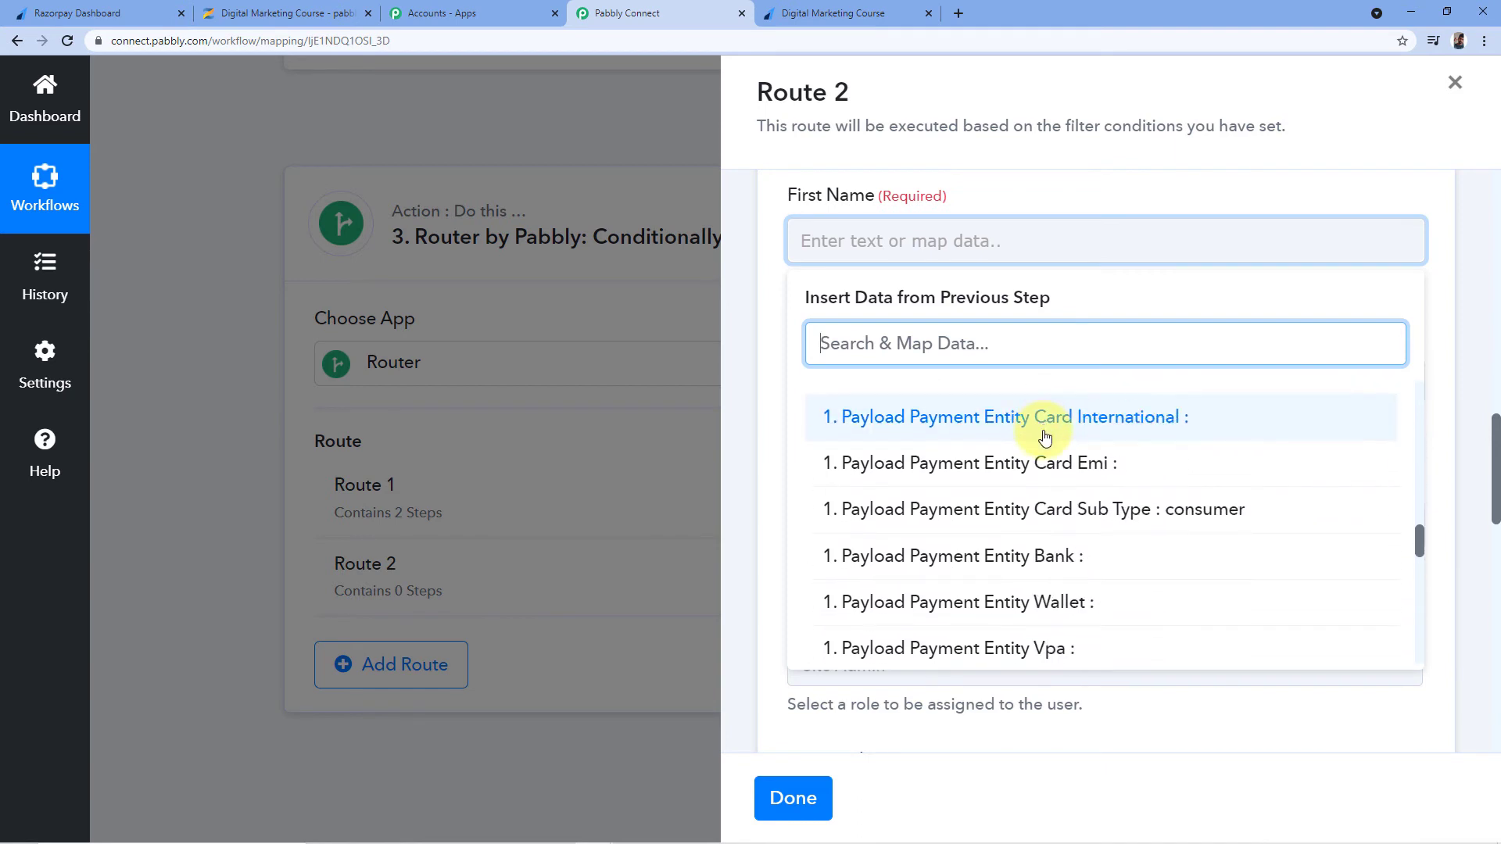
scroll(1046, 444, "down", 3)
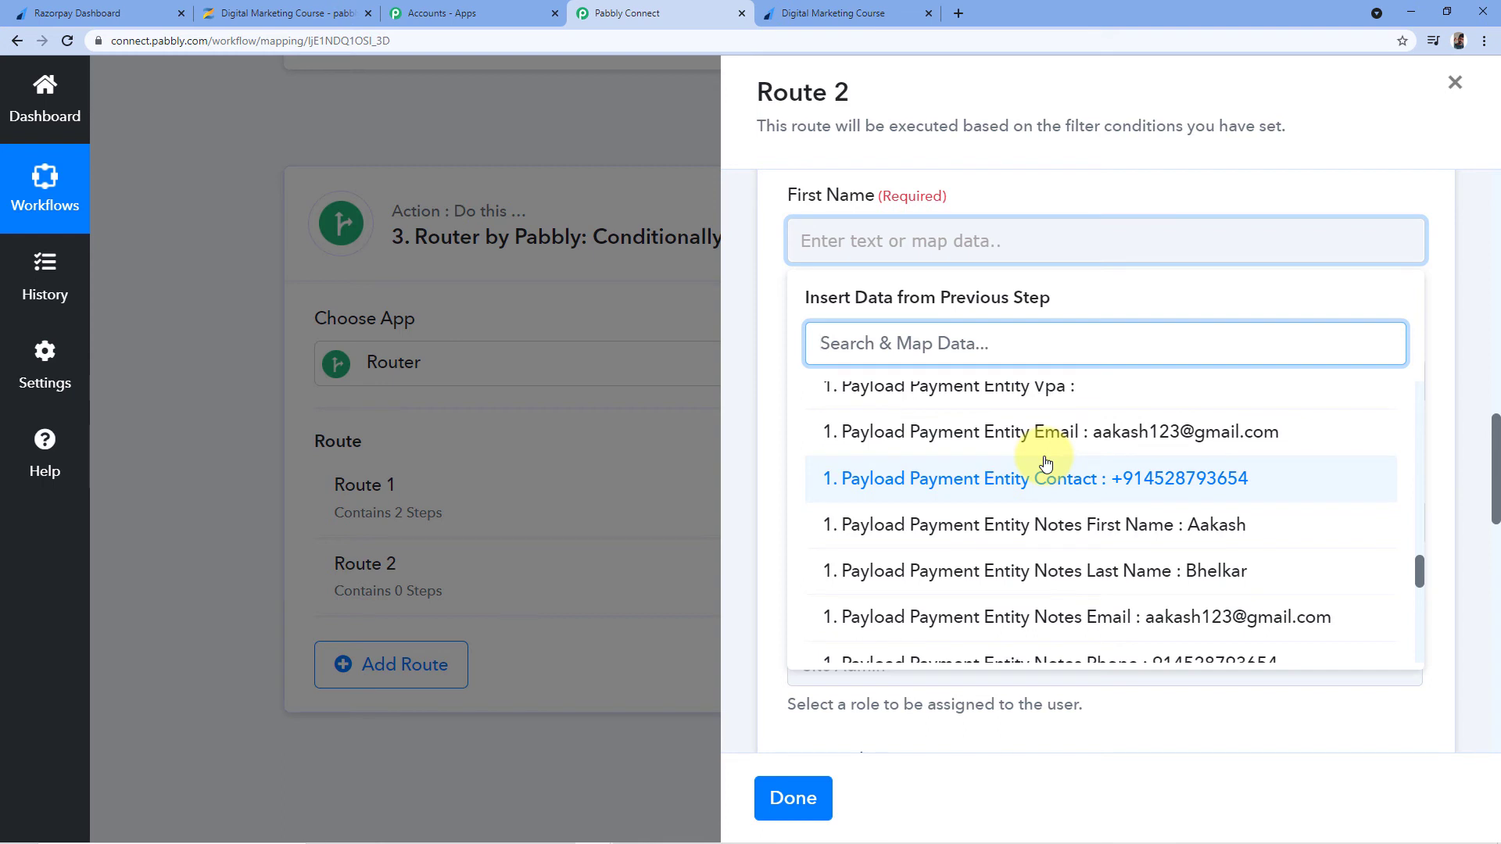
left_click(1175, 532)
scroll(875, 235, "up", 1)
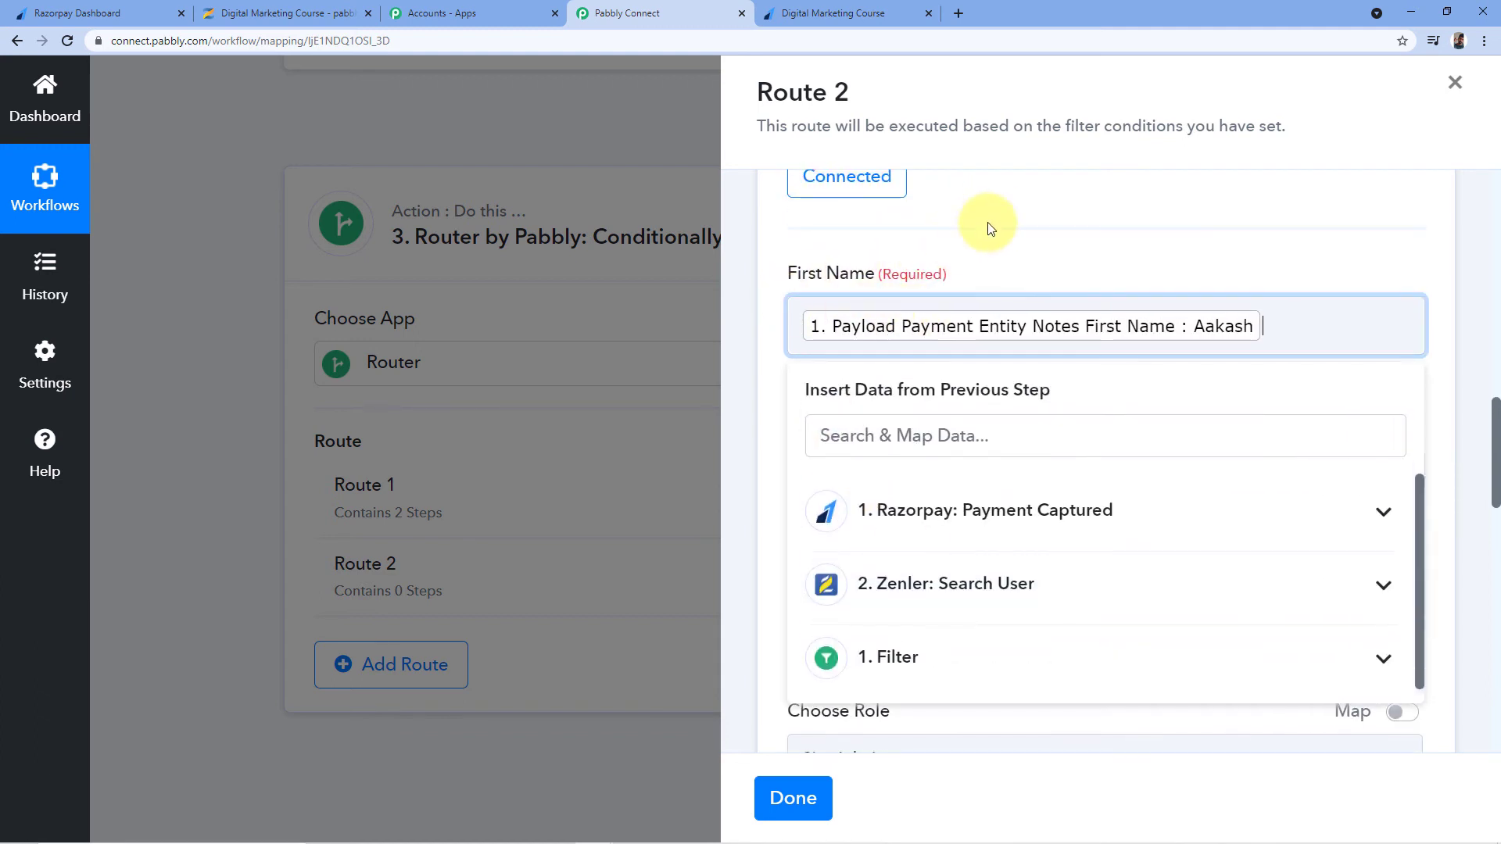
left_click(888, 224)
scroll(821, 298, "down", 2)
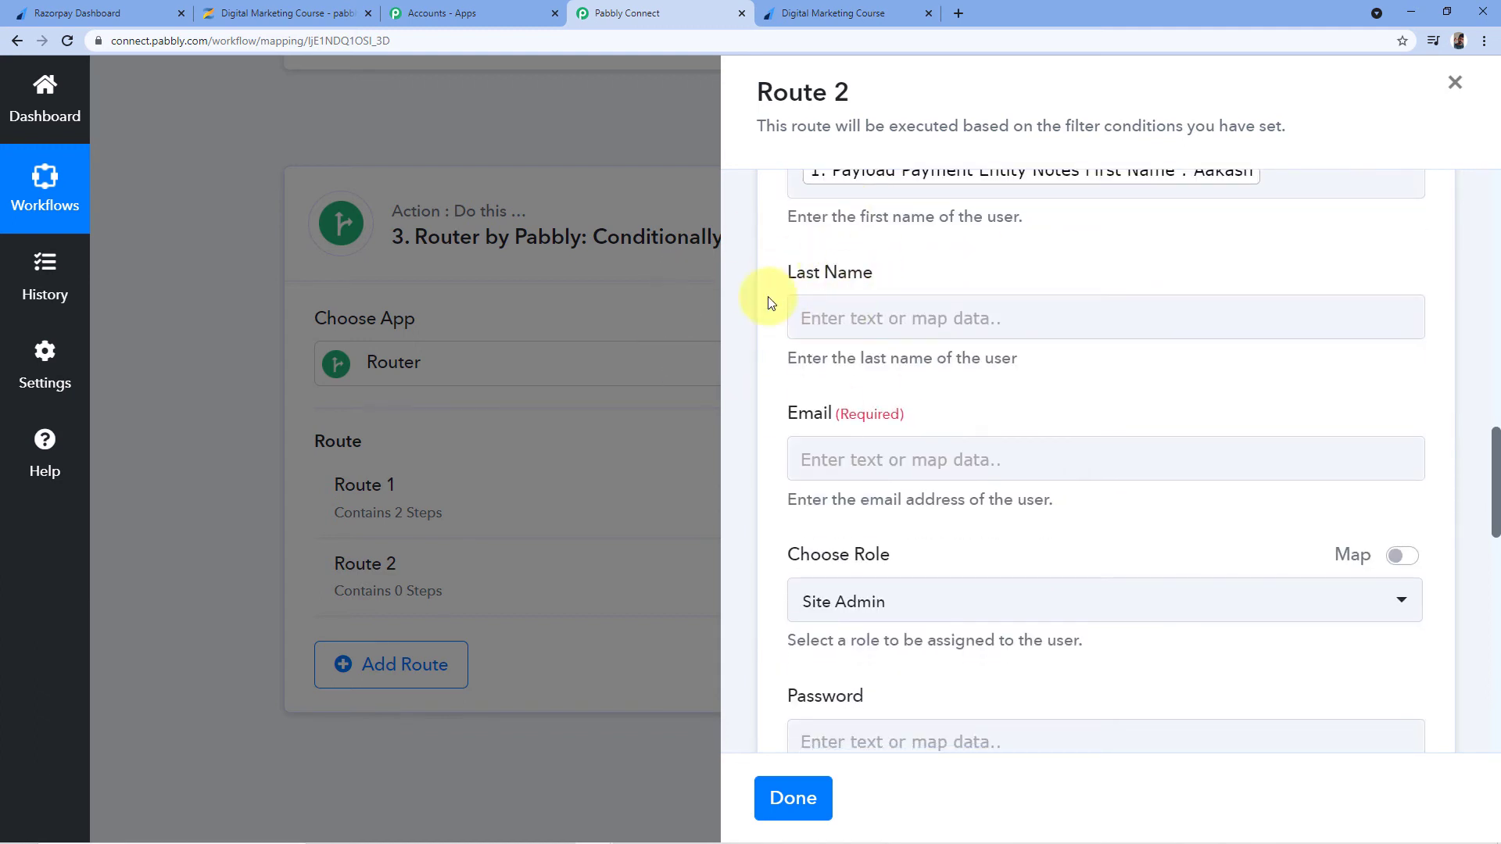
Map the Razorpay Notes Last Name into the Last Name field
left_click(818, 317)
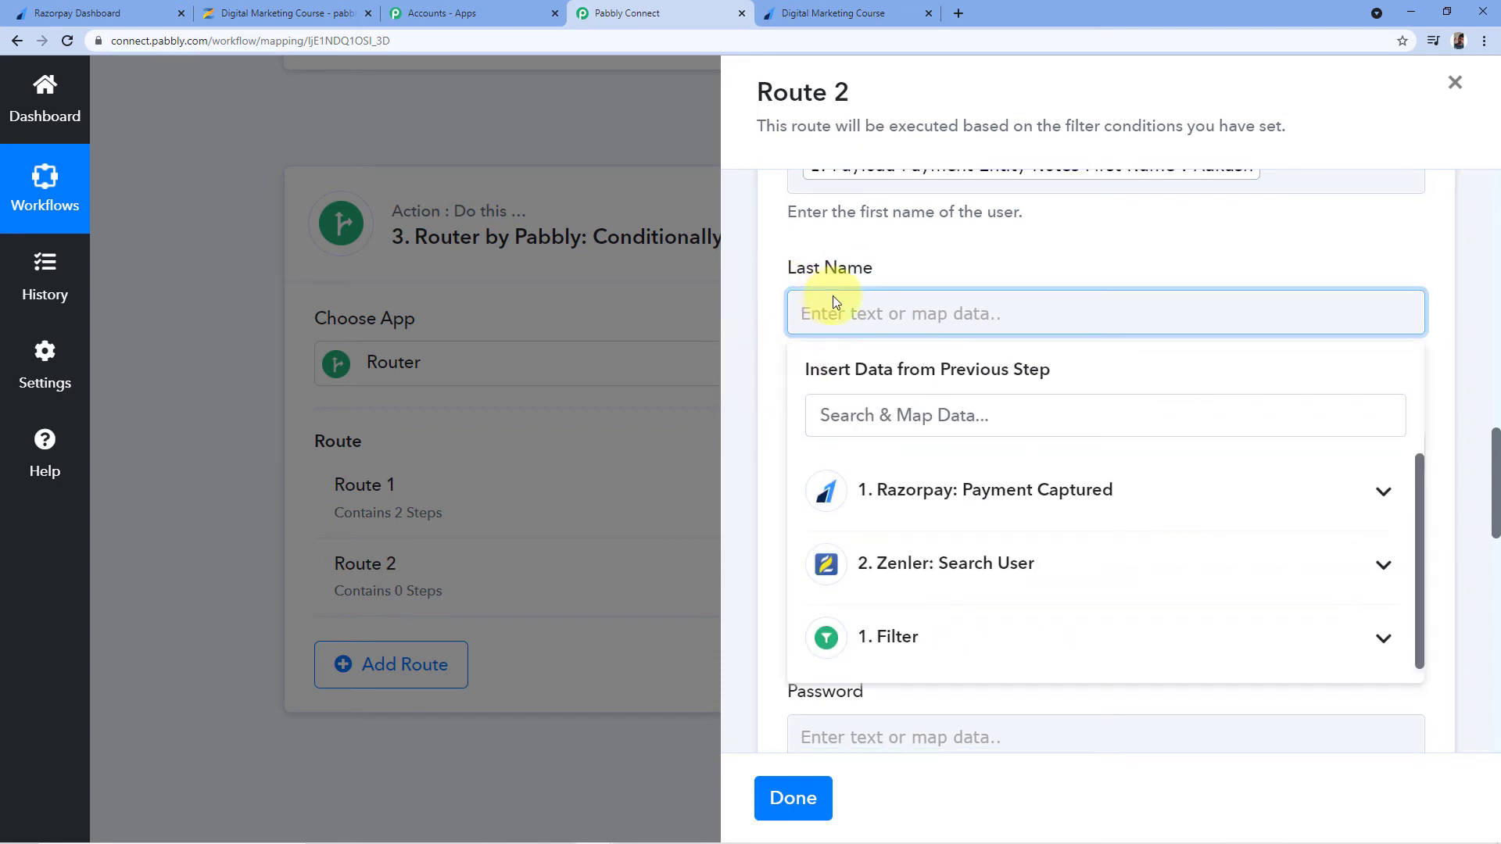
scroll(831, 295, "down", 1)
left_click(1072, 416)
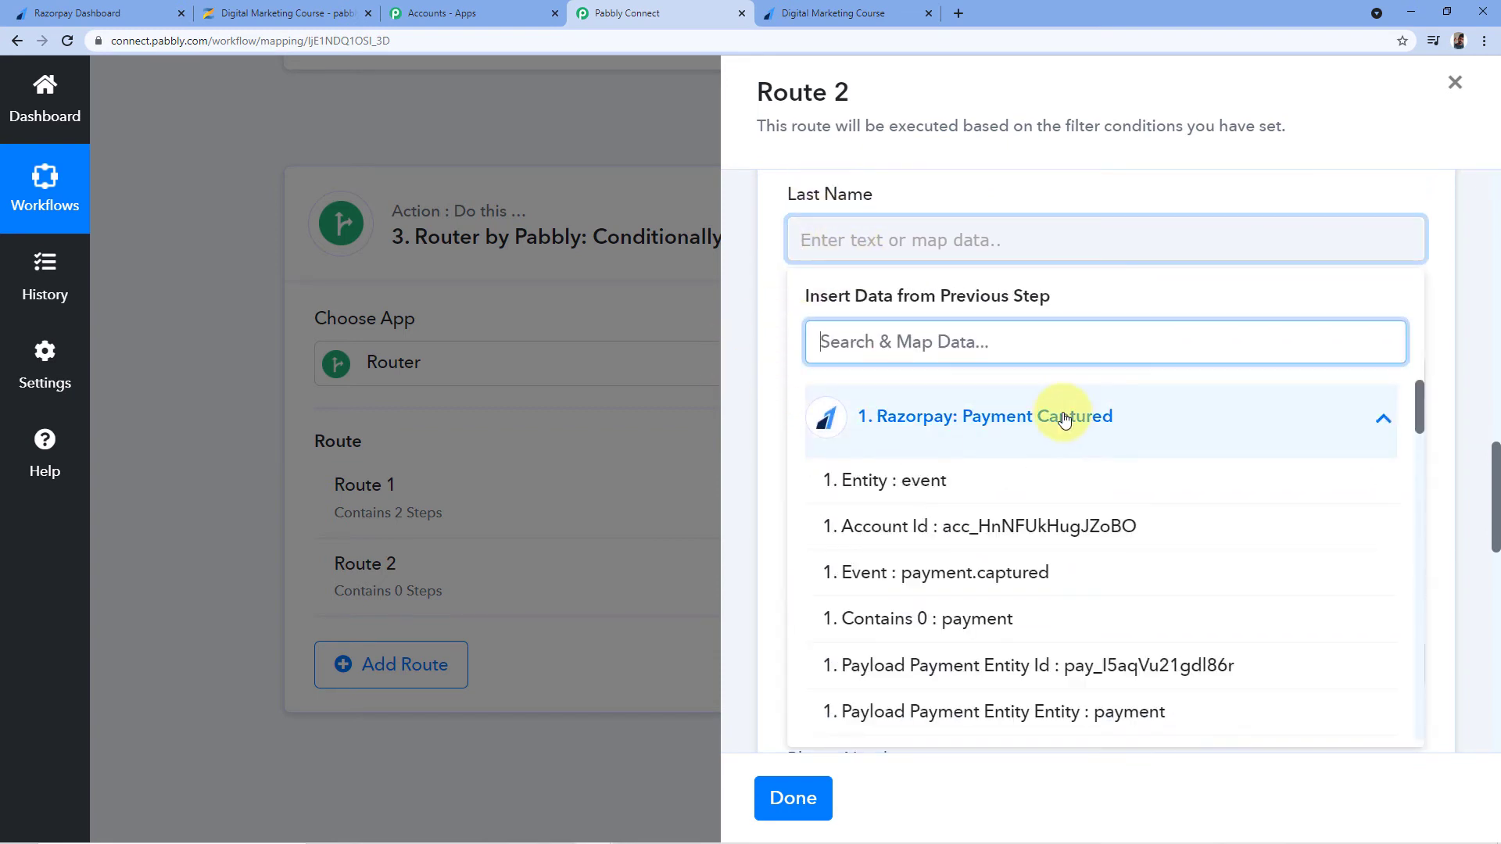
scroll(1079, 512, "down", 10)
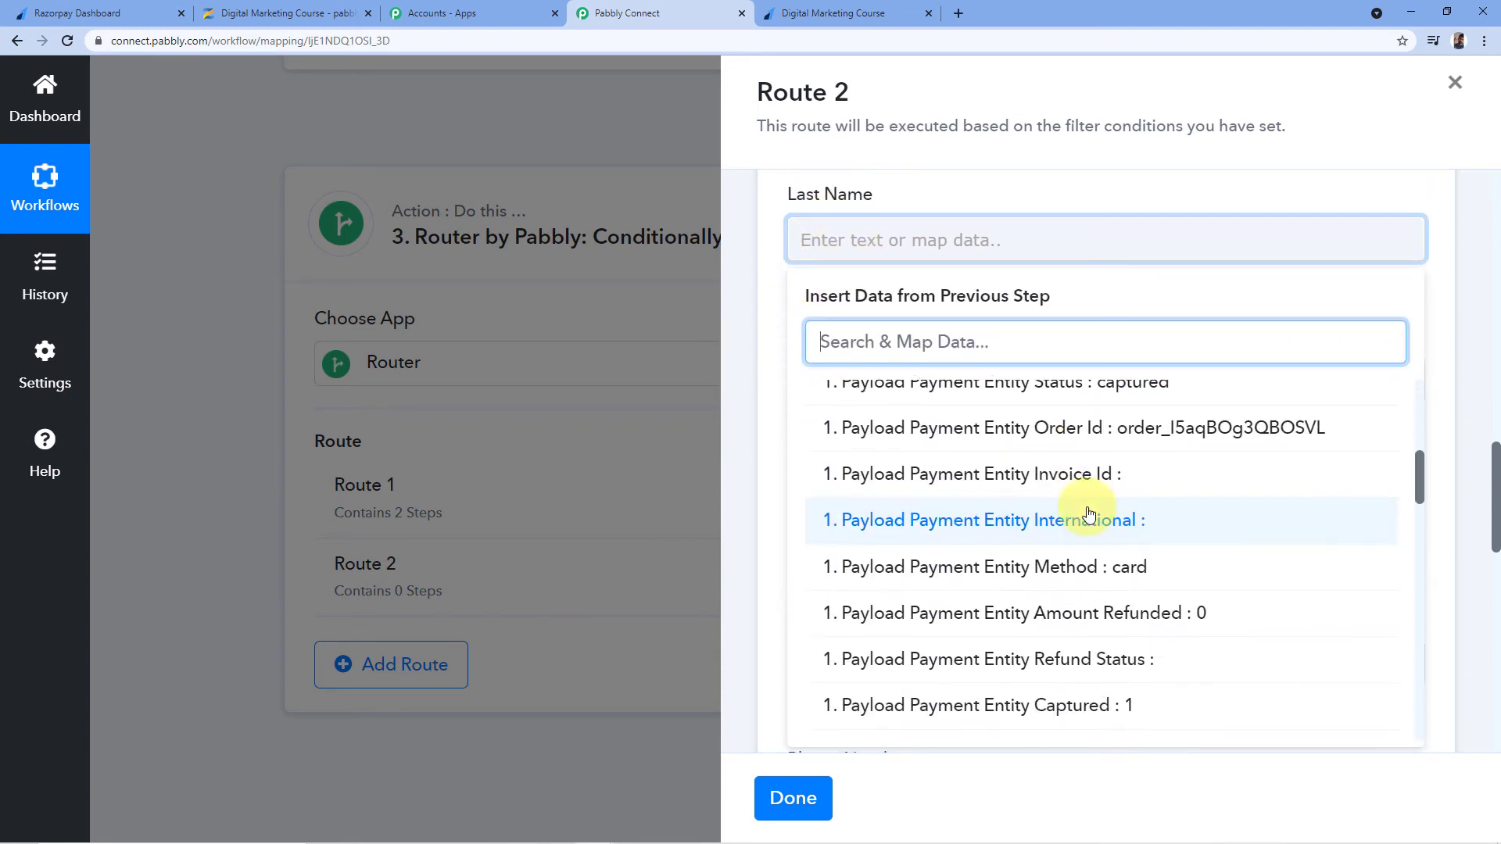
scroll(1090, 514, "down", 7)
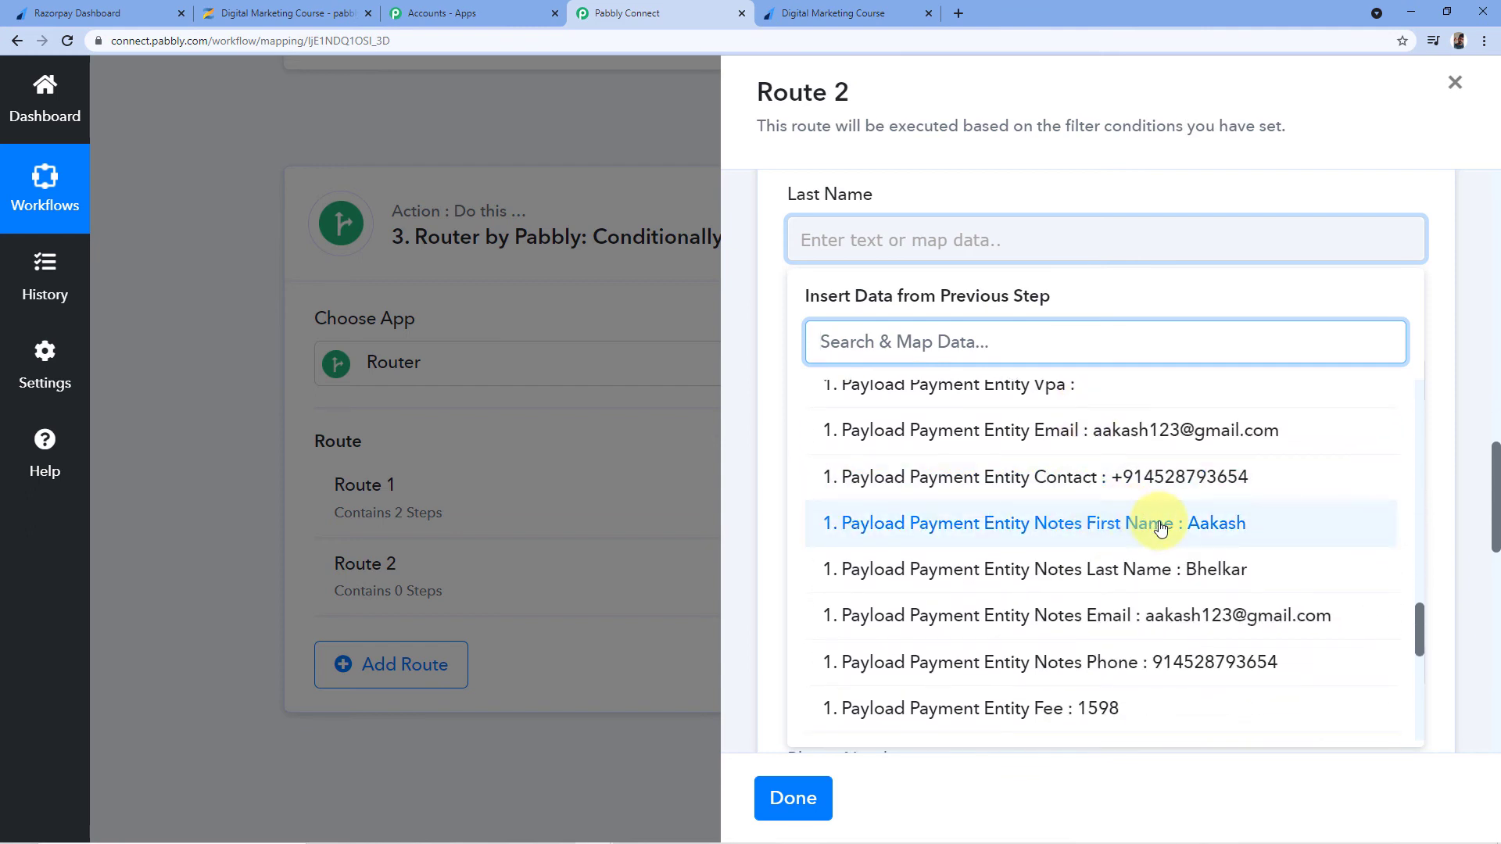
left_click(1091, 569)
left_click(923, 193)
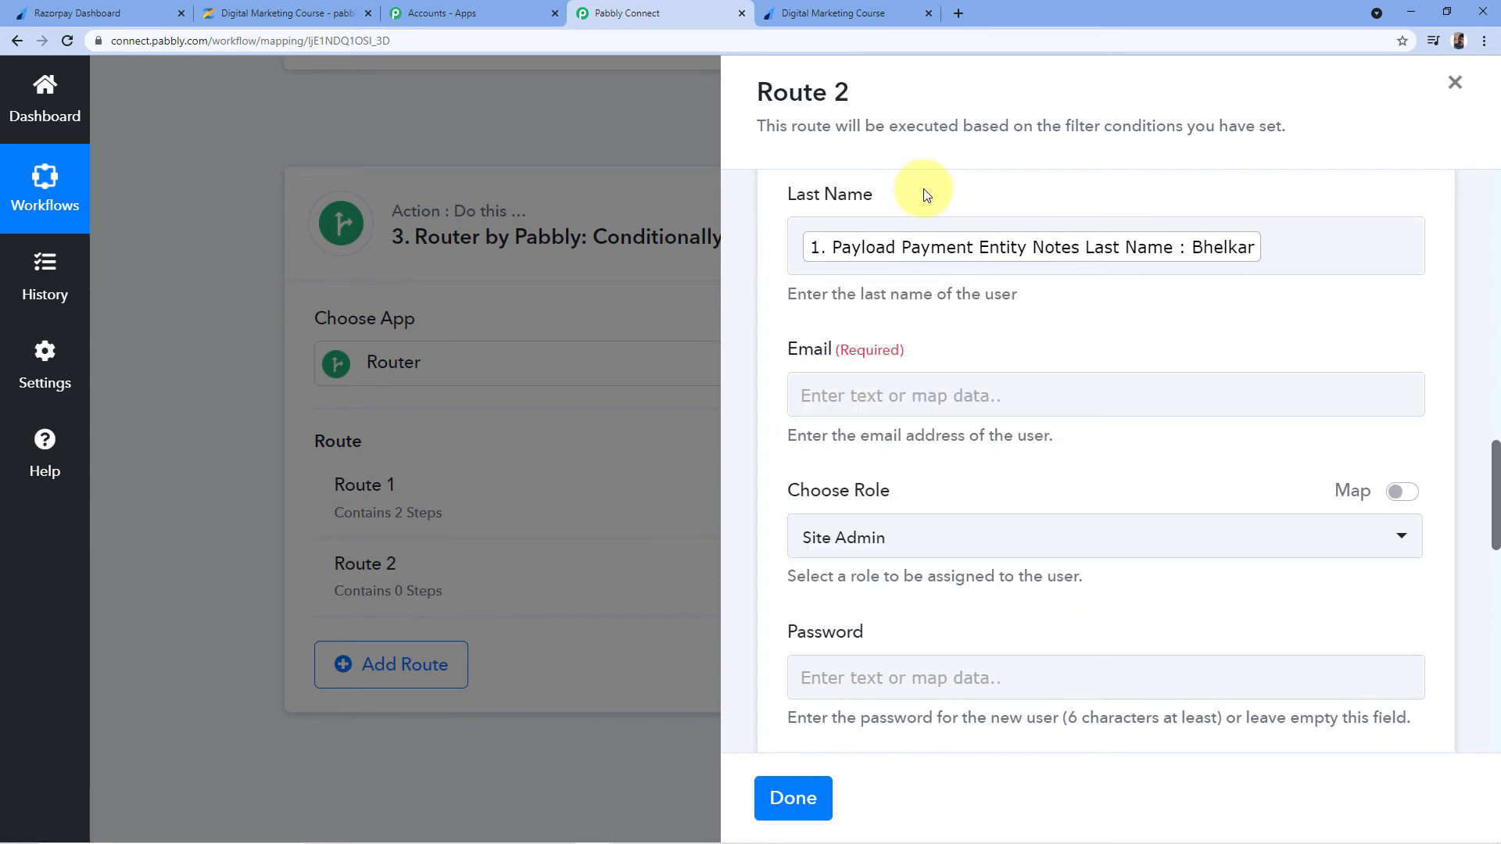
scroll(921, 194, "down", 1)
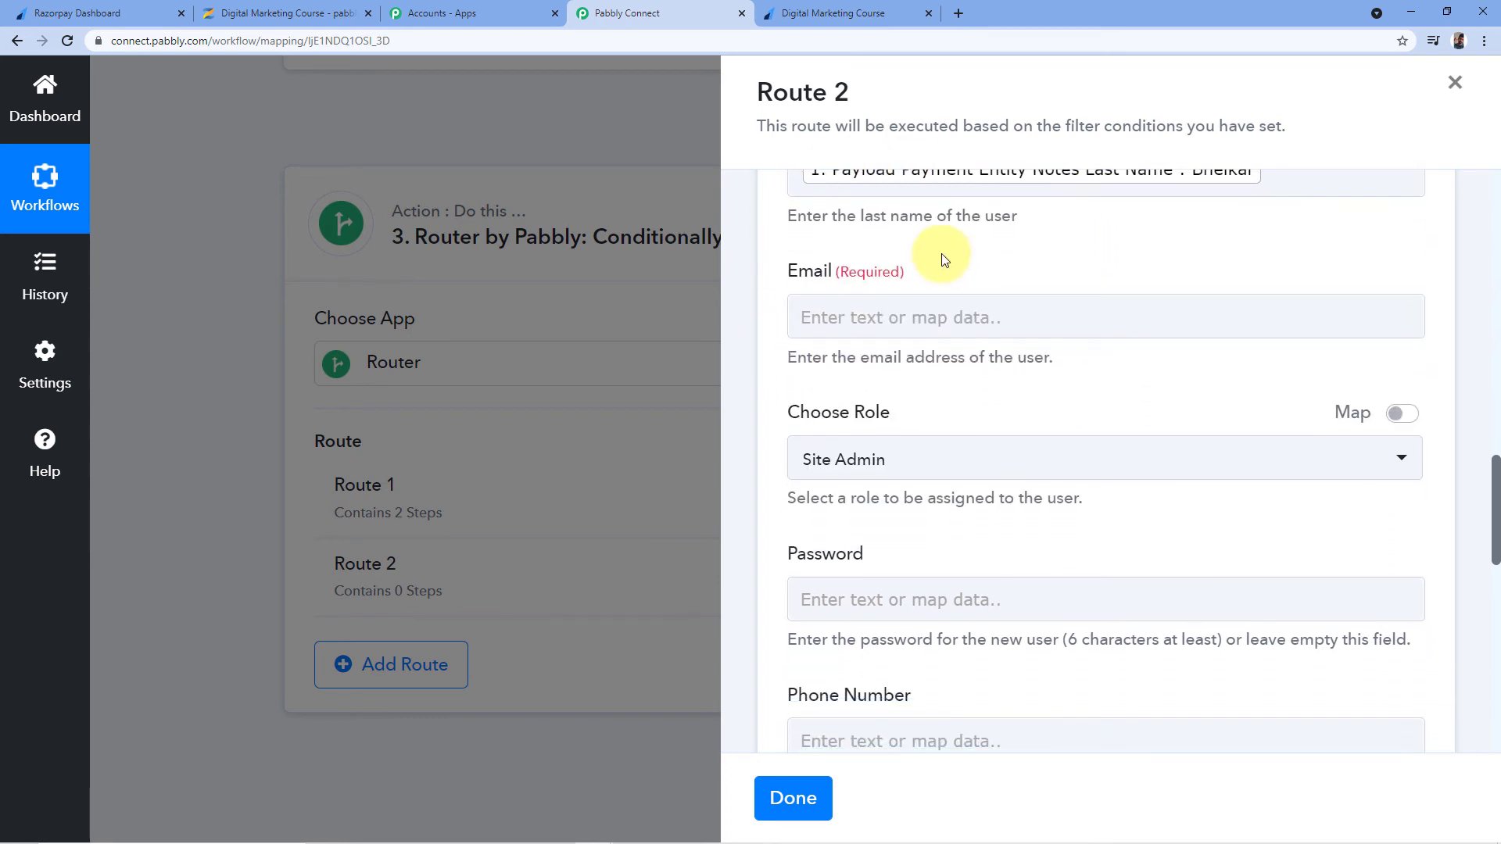
Map the Razorpay Notes Email into the Email field
left_click(847, 317)
left_click(948, 509)
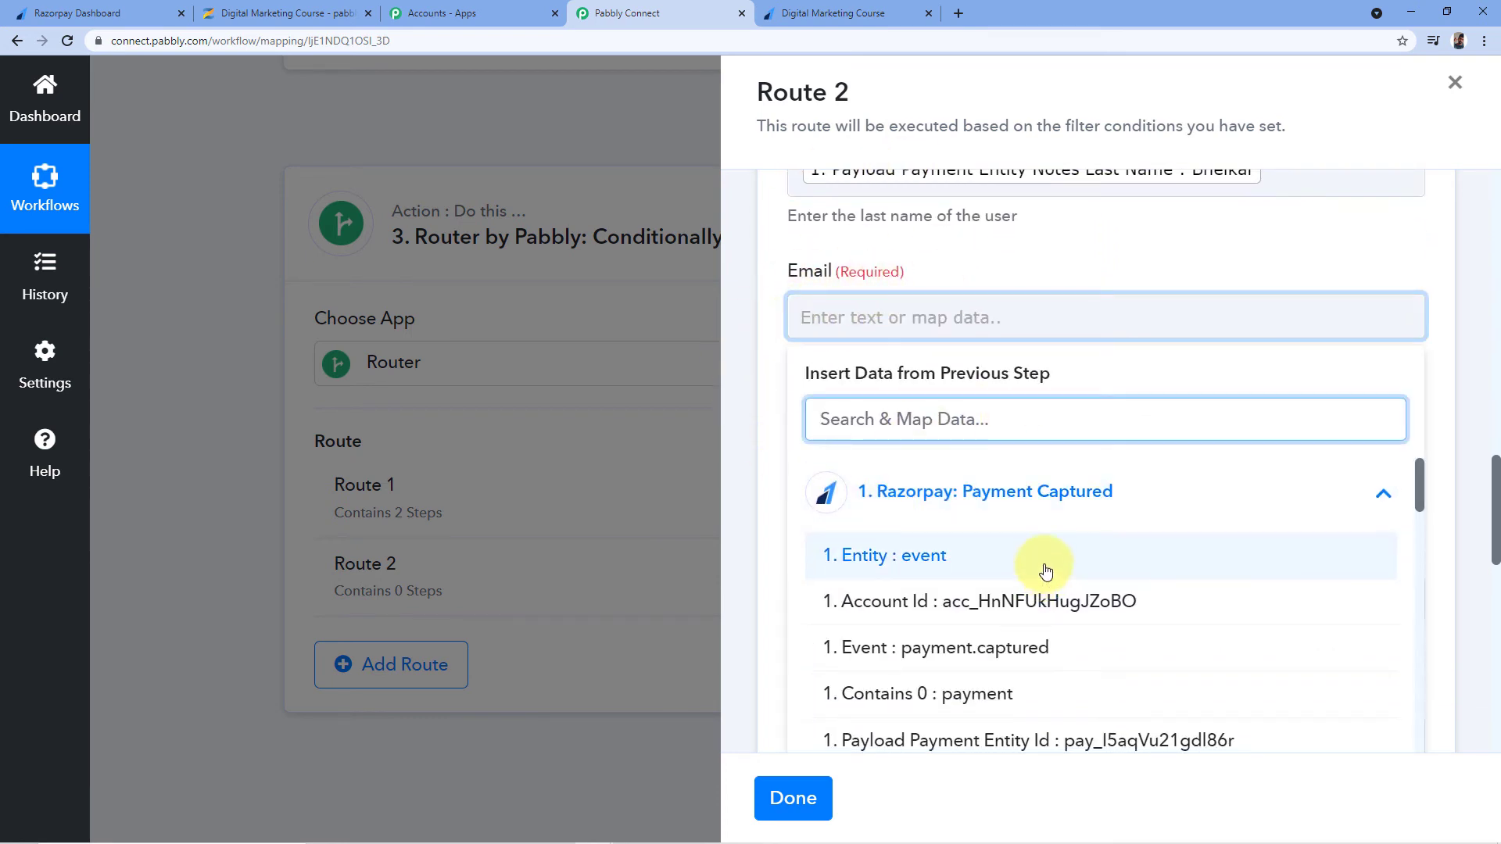
scroll(1056, 469, "down", 8)
scroll(1025, 389, "down", 5)
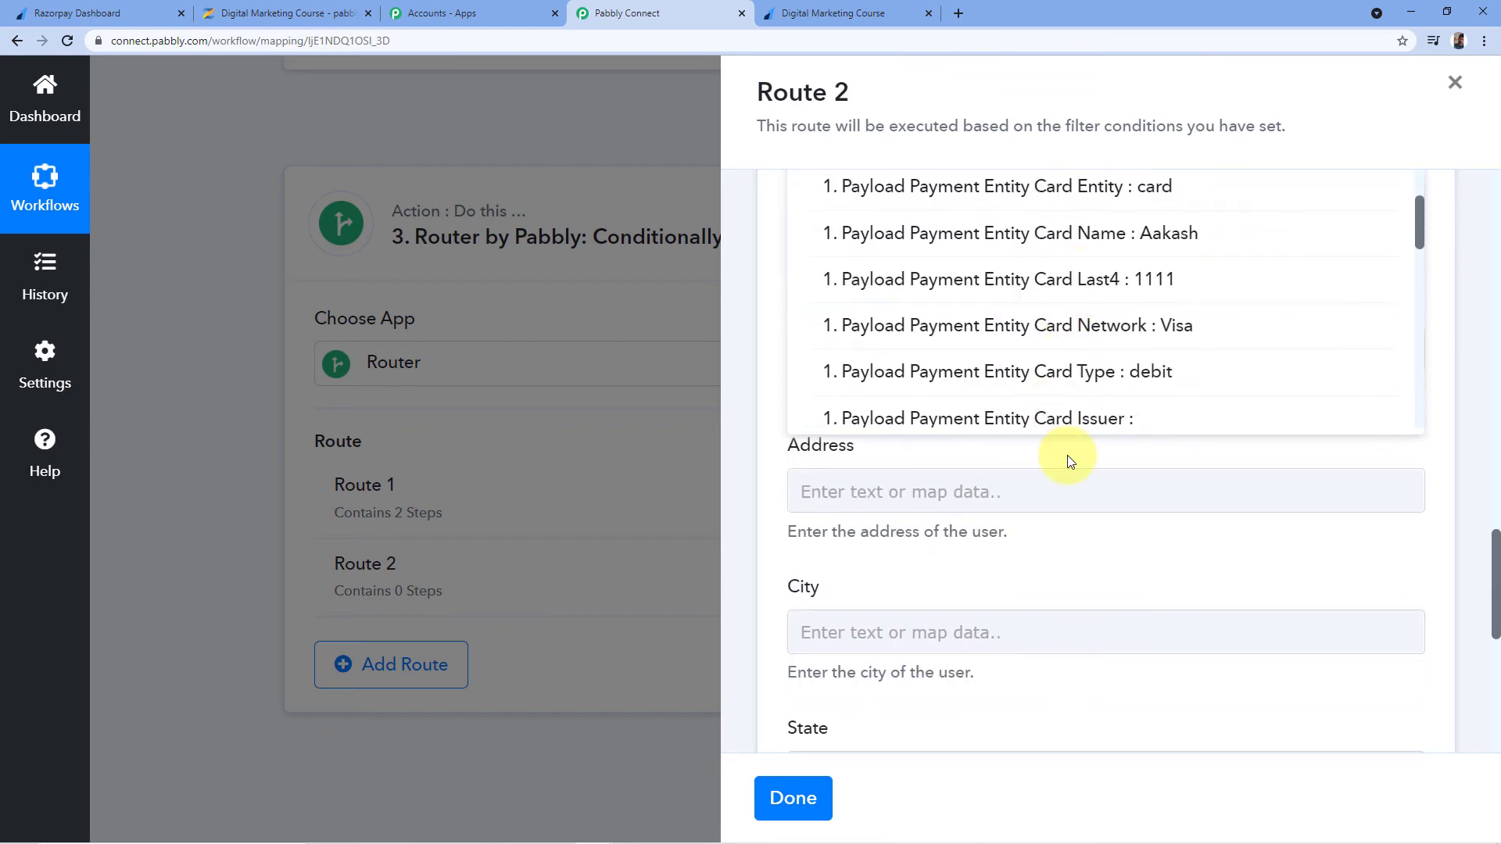
scroll(1055, 360, "down", 6)
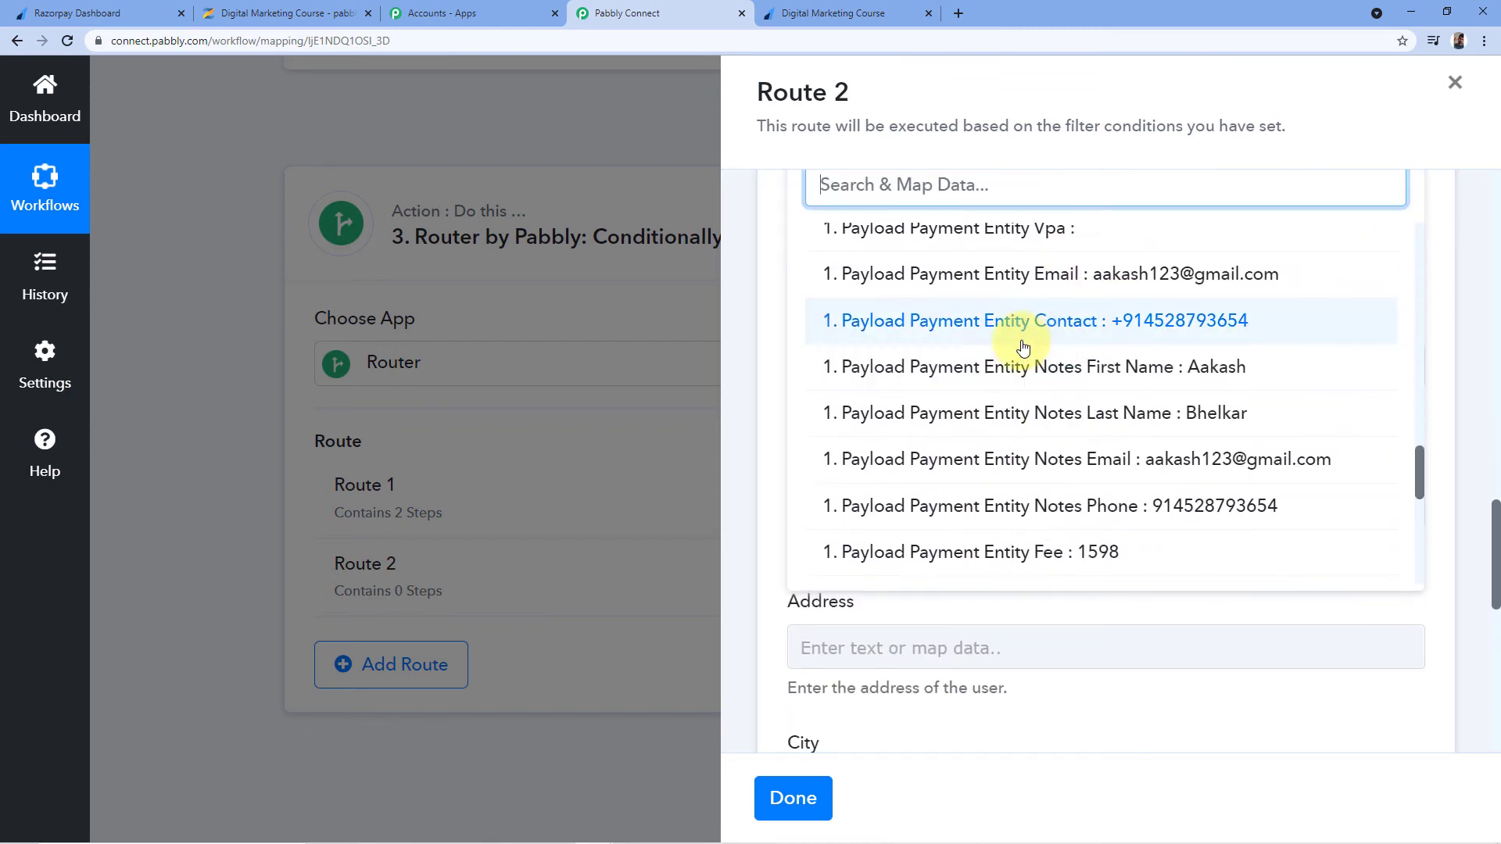
left_click(1064, 459)
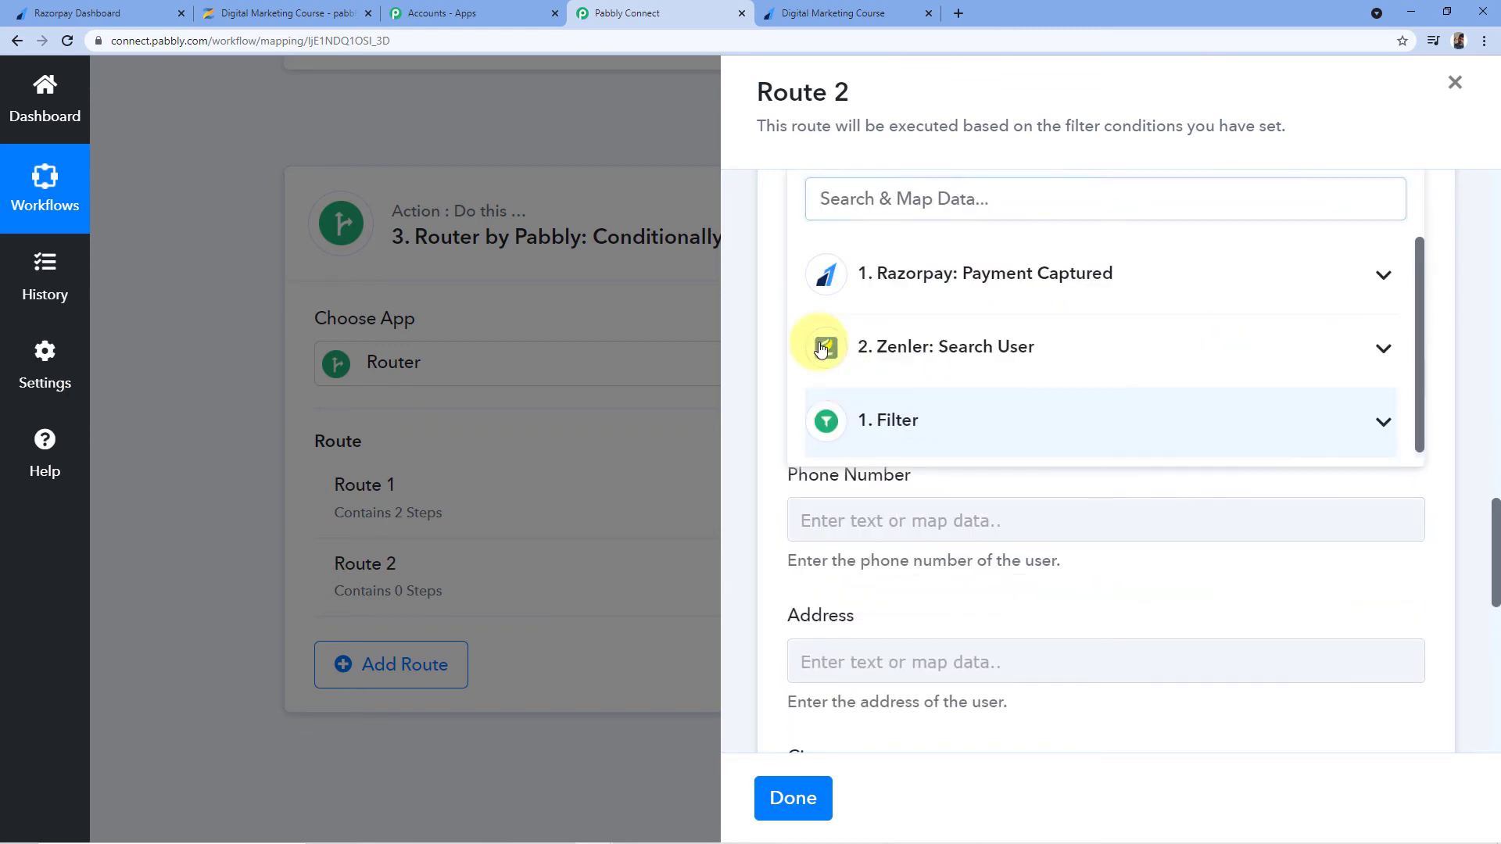
left_click(762, 296)
scroll(763, 313, "up", 2)
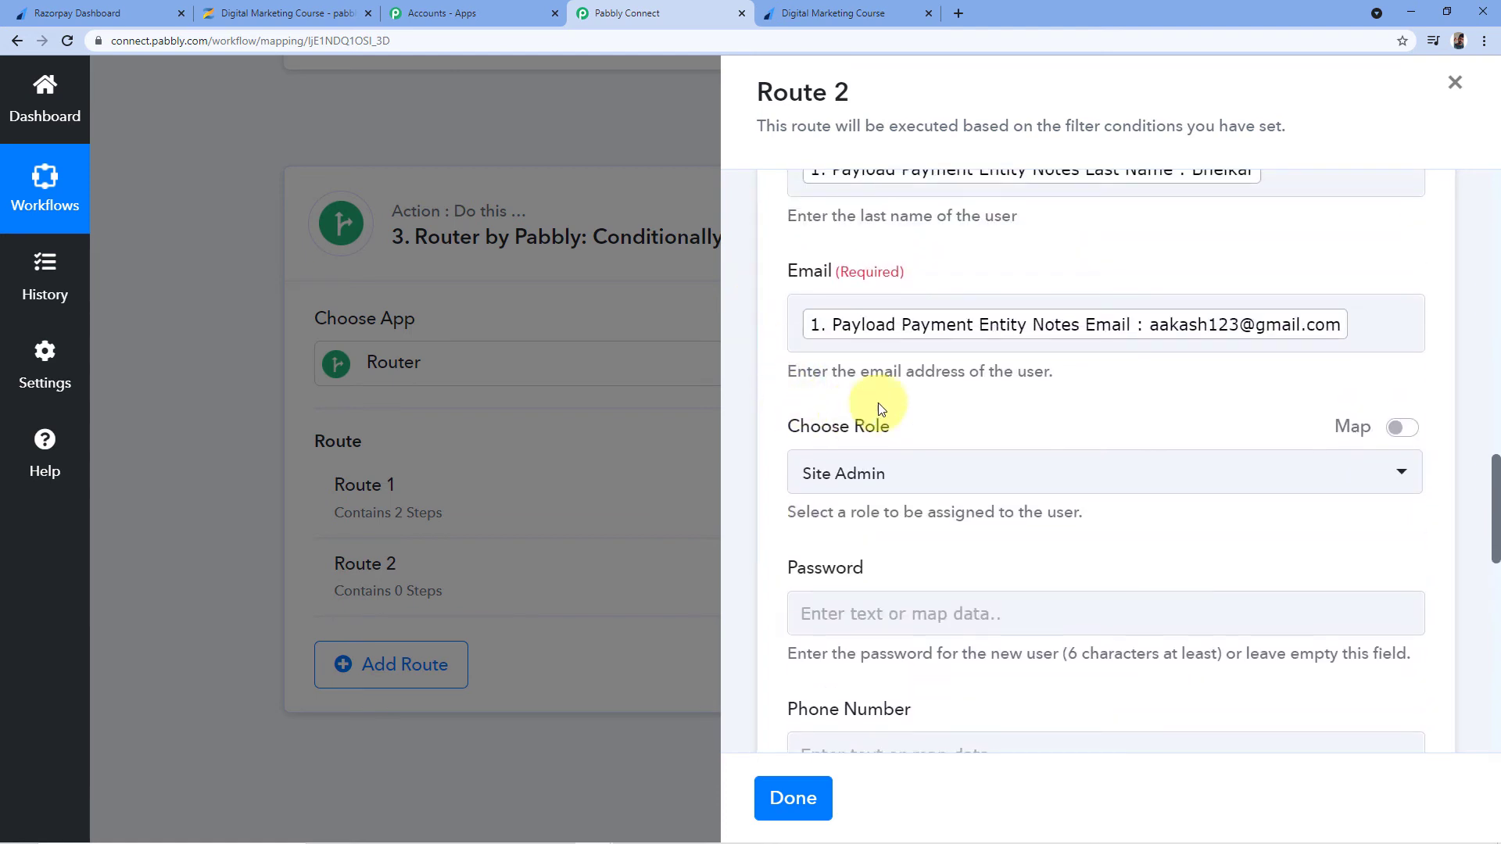
Set the new user's role to Student and enter a password
left_click(960, 477)
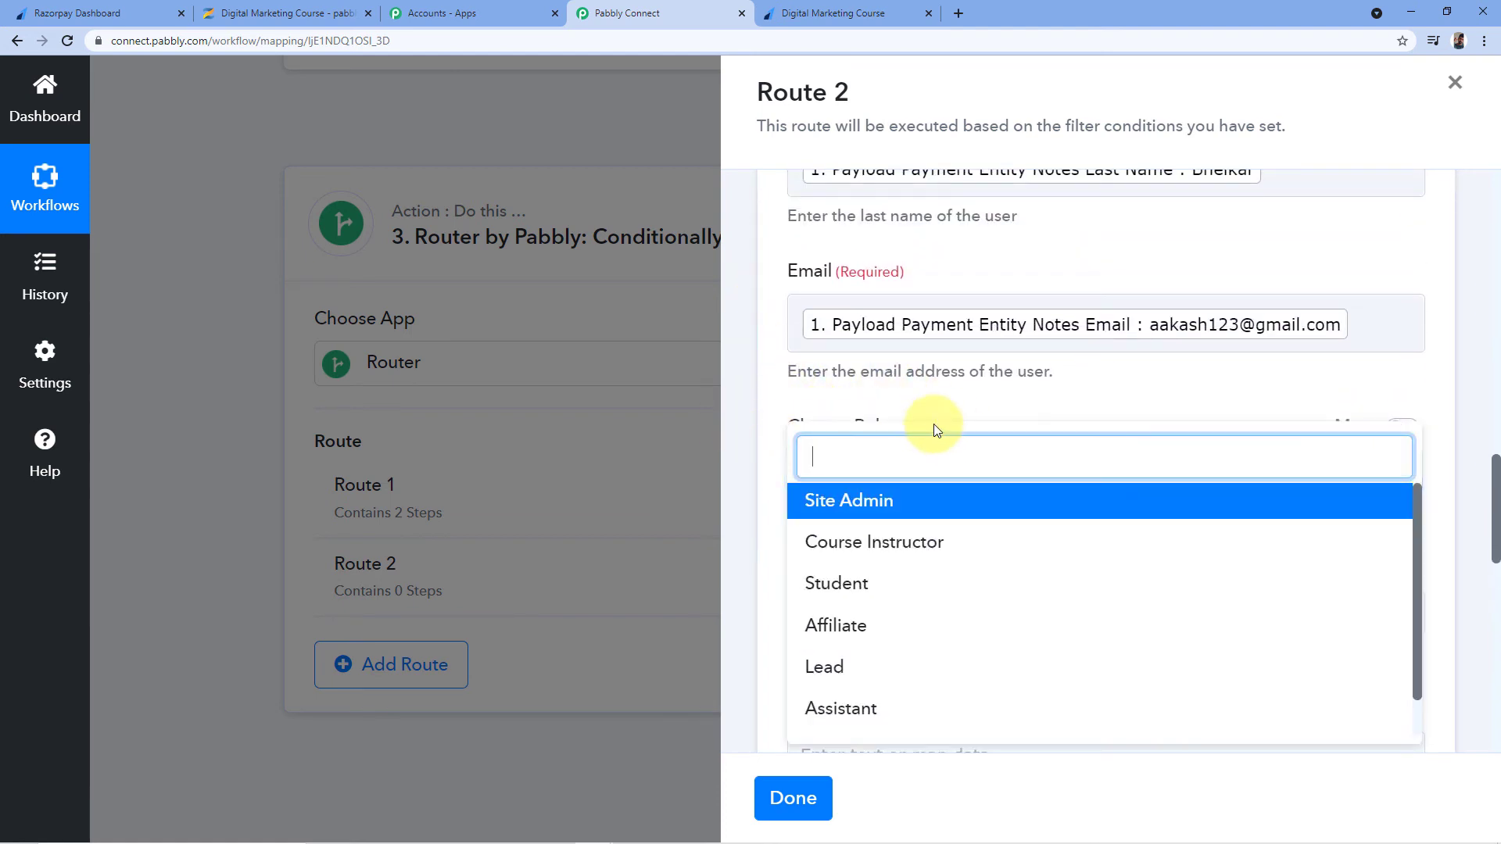
scroll(942, 407, "down", 1)
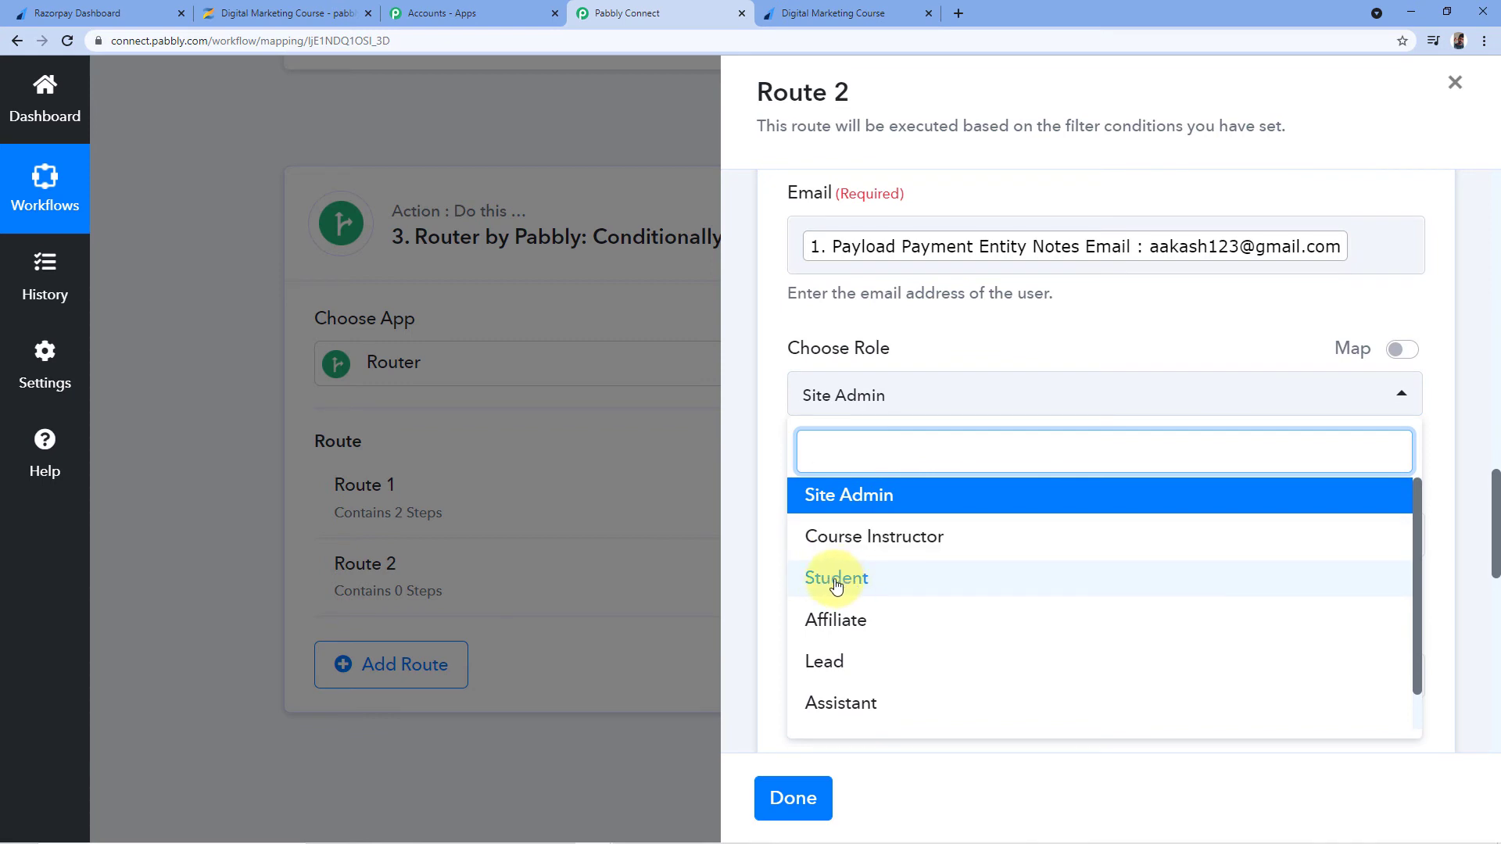
left_click(879, 586)
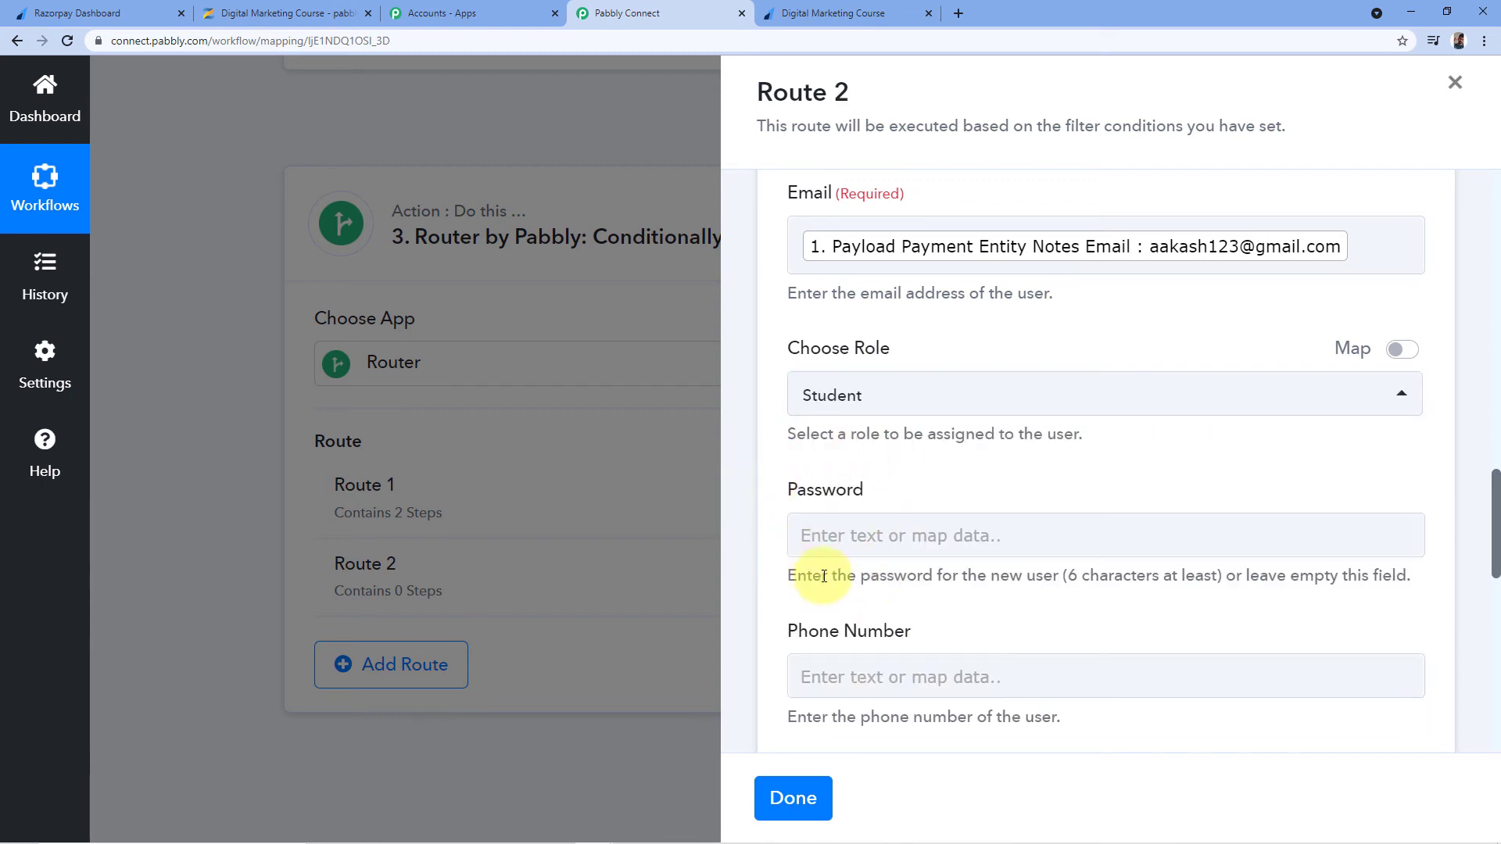
left_click(825, 537)
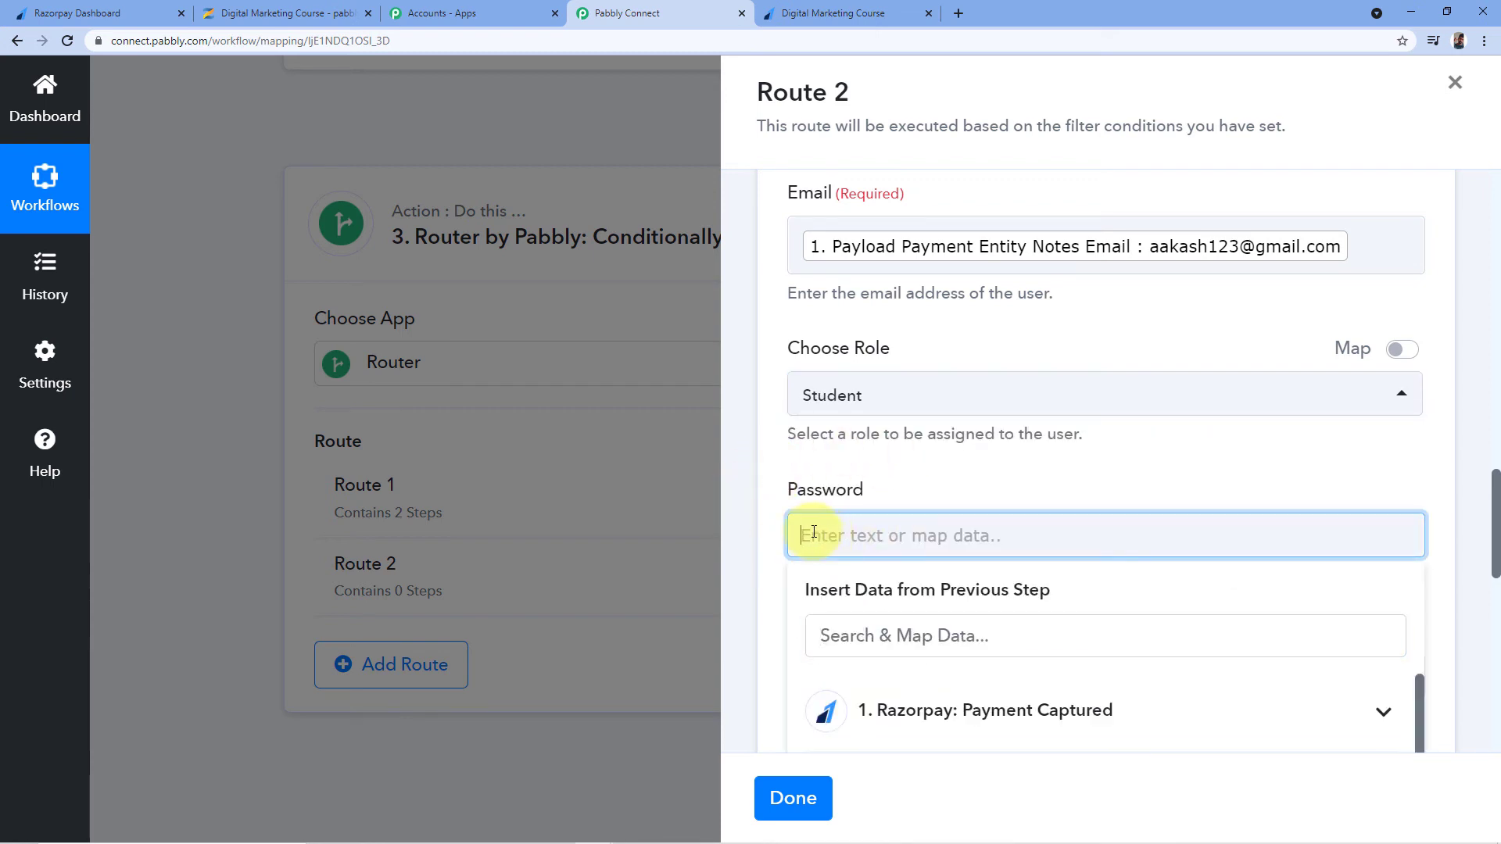
type("123456")
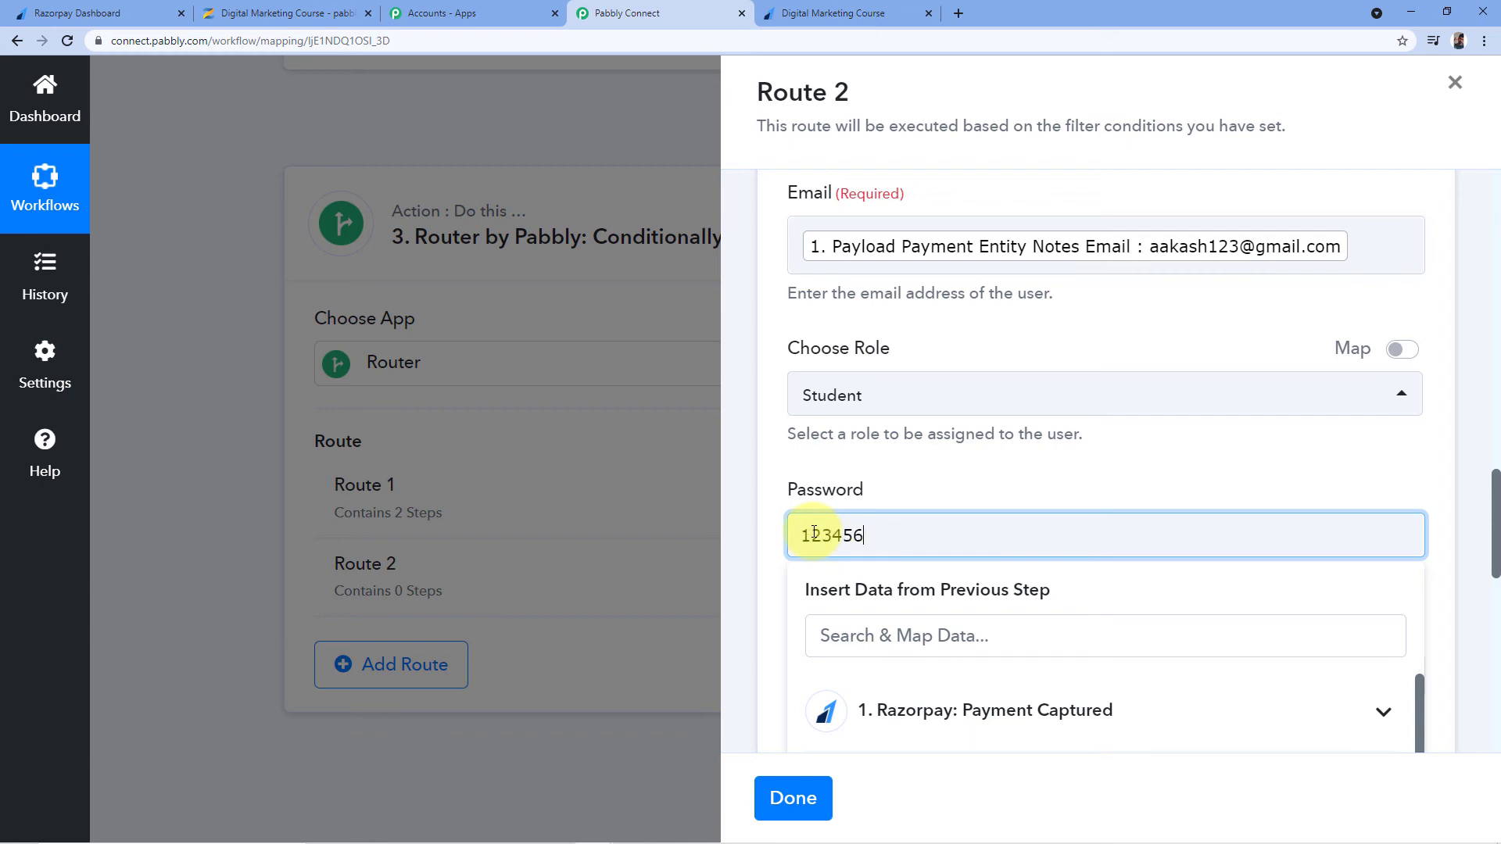
left_click(778, 470)
scroll(766, 444, "down", 3)
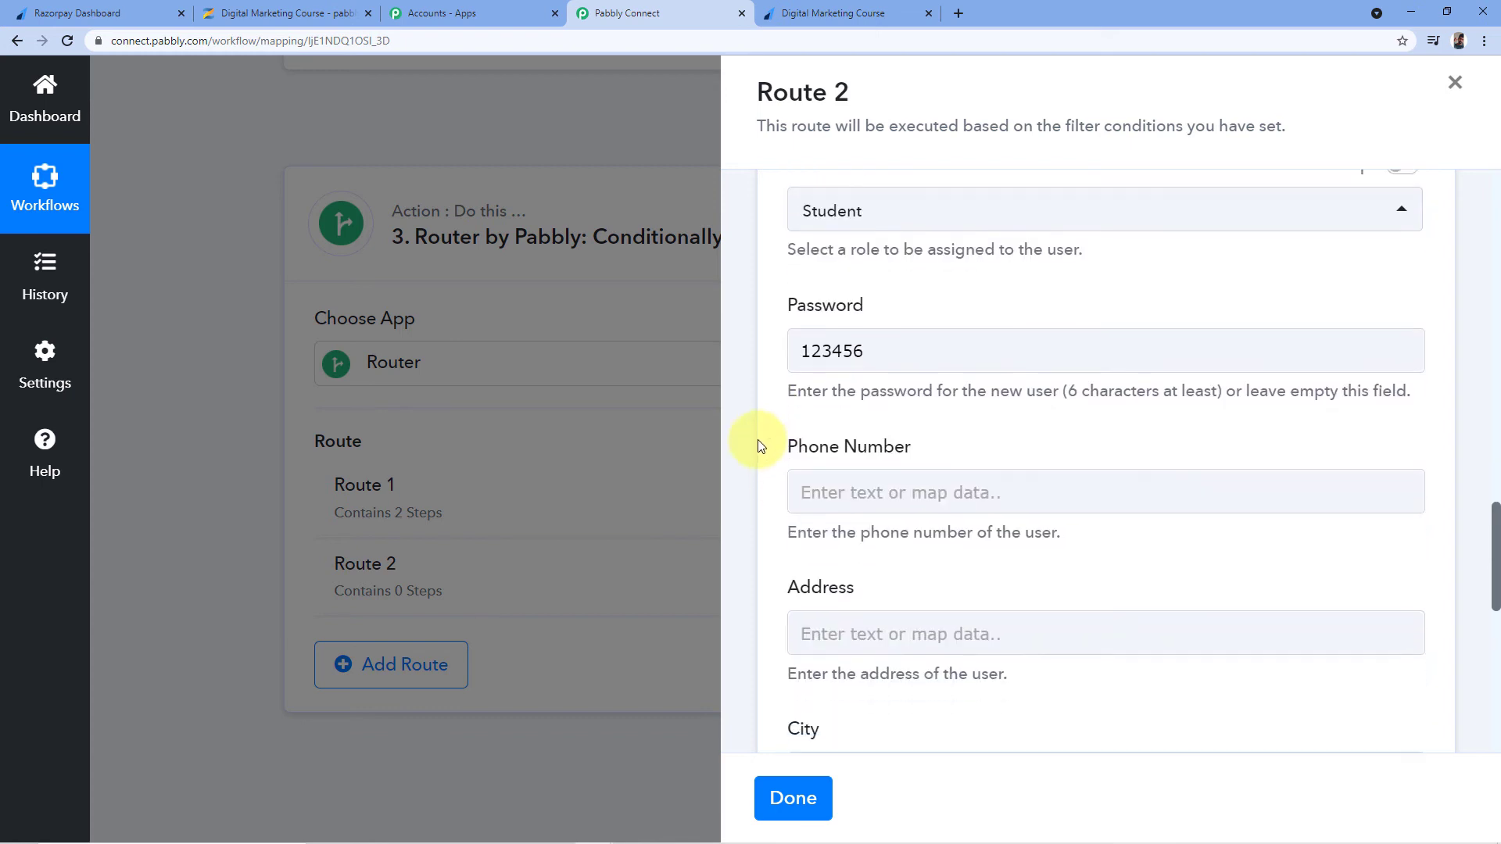
scroll(758, 447, "down", 3)
scroll(752, 442, "down", 2)
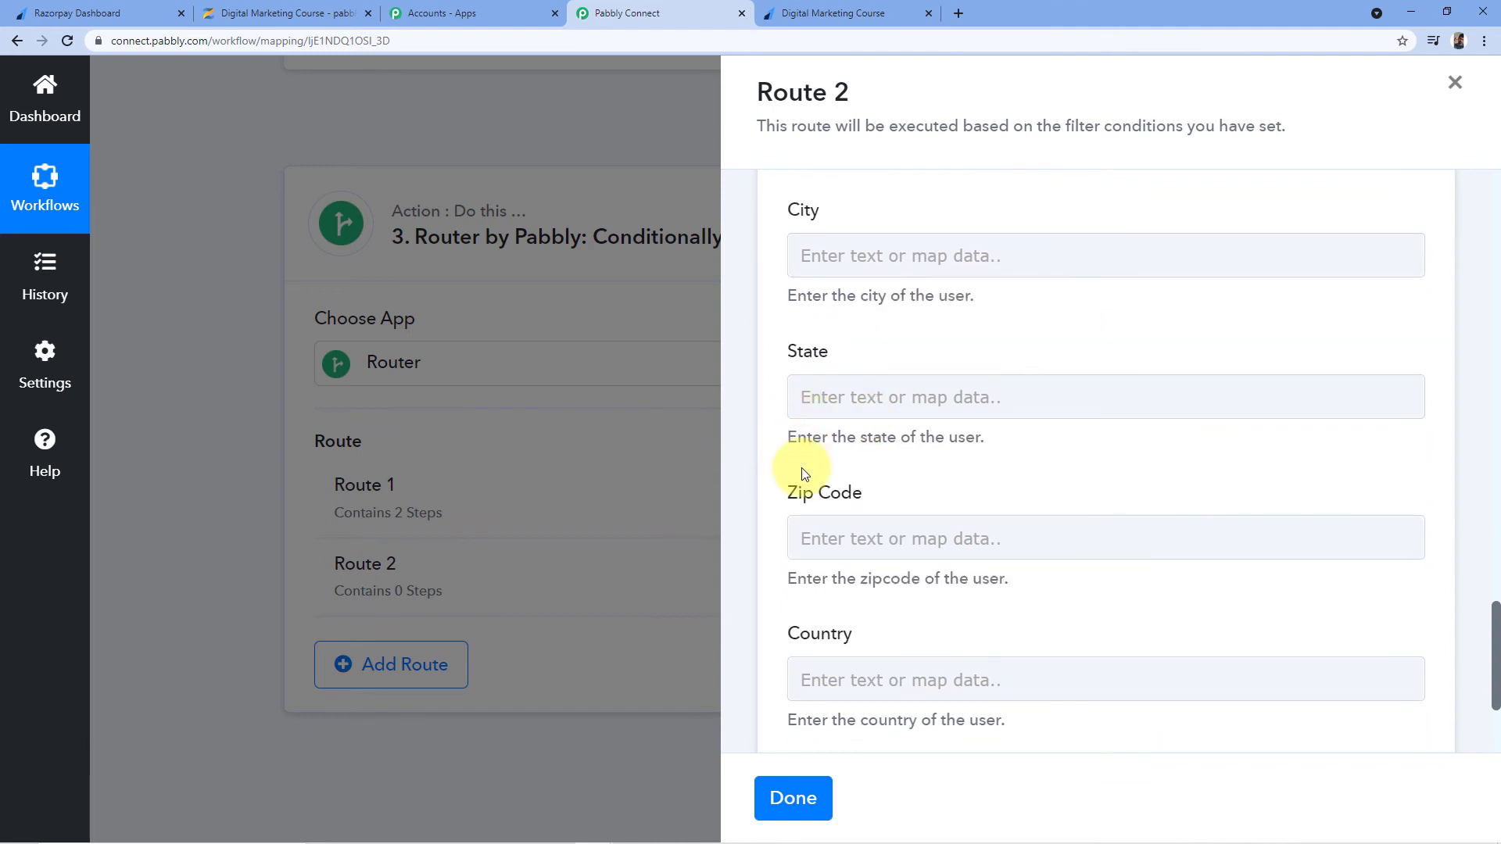
scroll(825, 465, "down", 2)
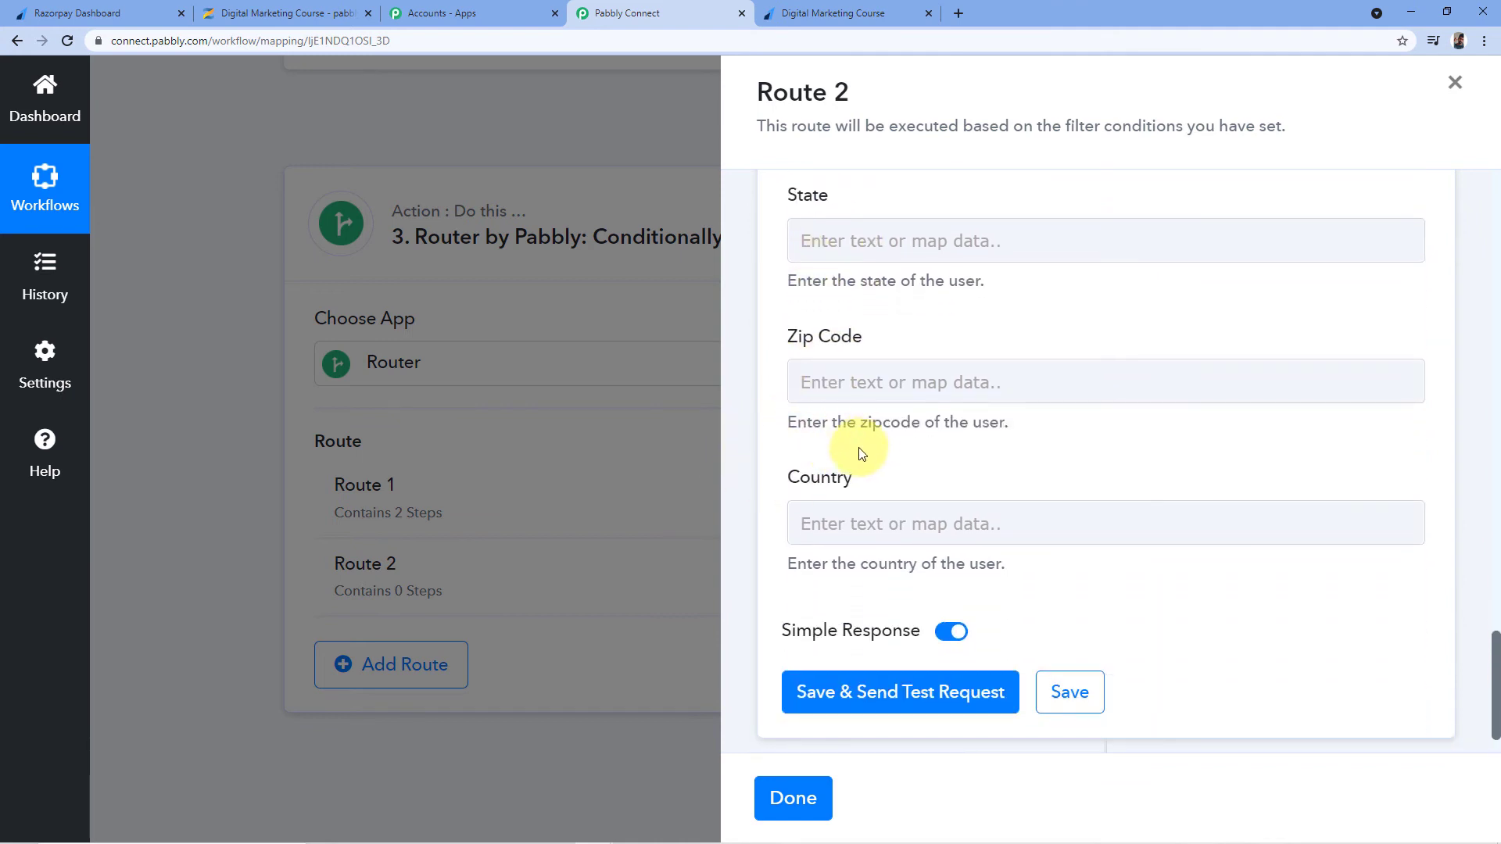
scroll(935, 436, "down", 1)
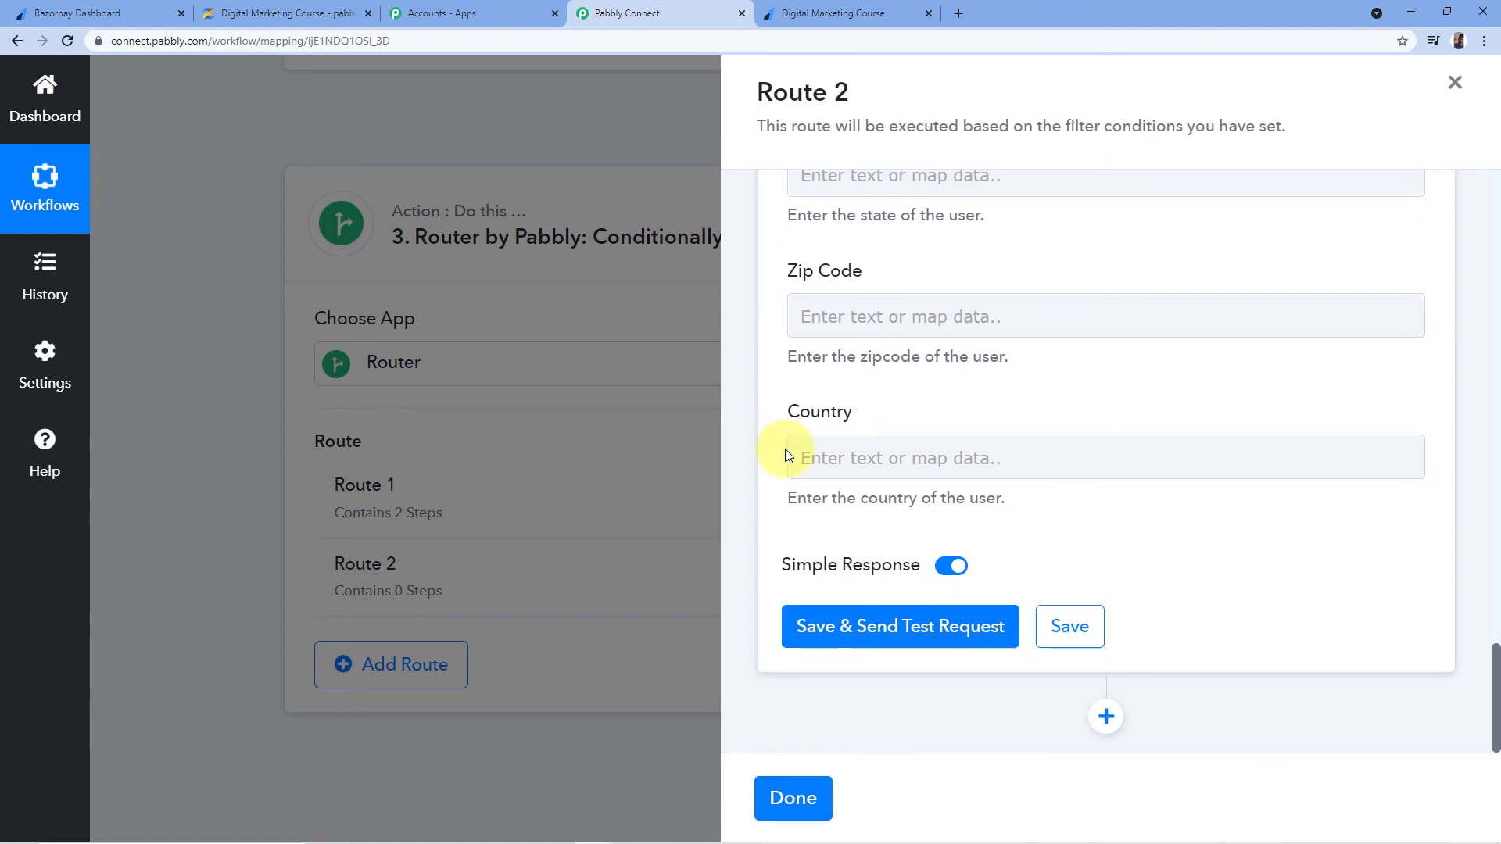
Save and test the Add New User step; the response says the email is already registered
left_click(881, 628)
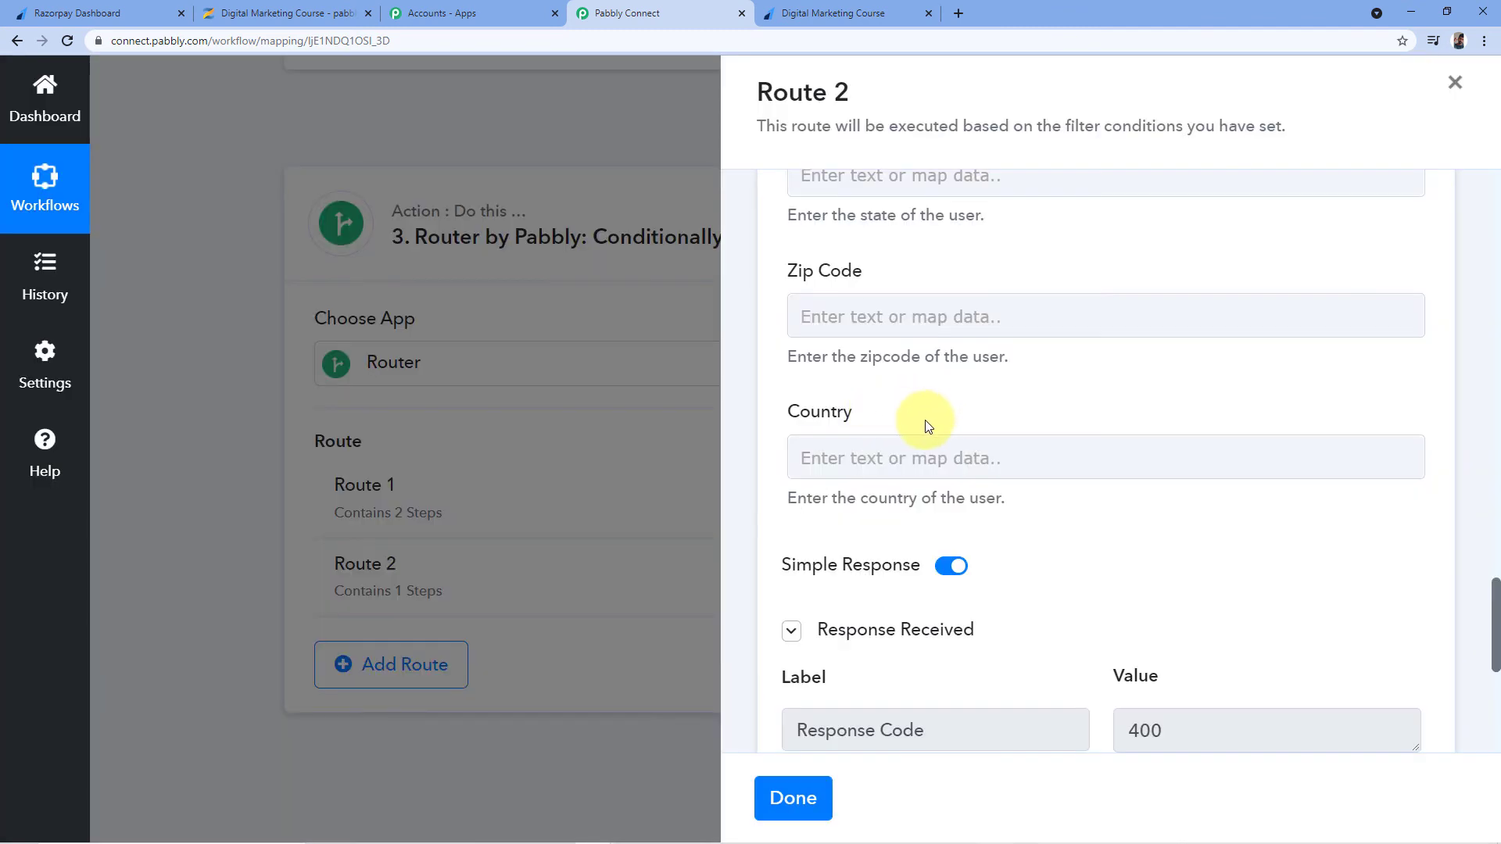
scroll(927, 417, "down", 2)
scroll(927, 417, "down", 5)
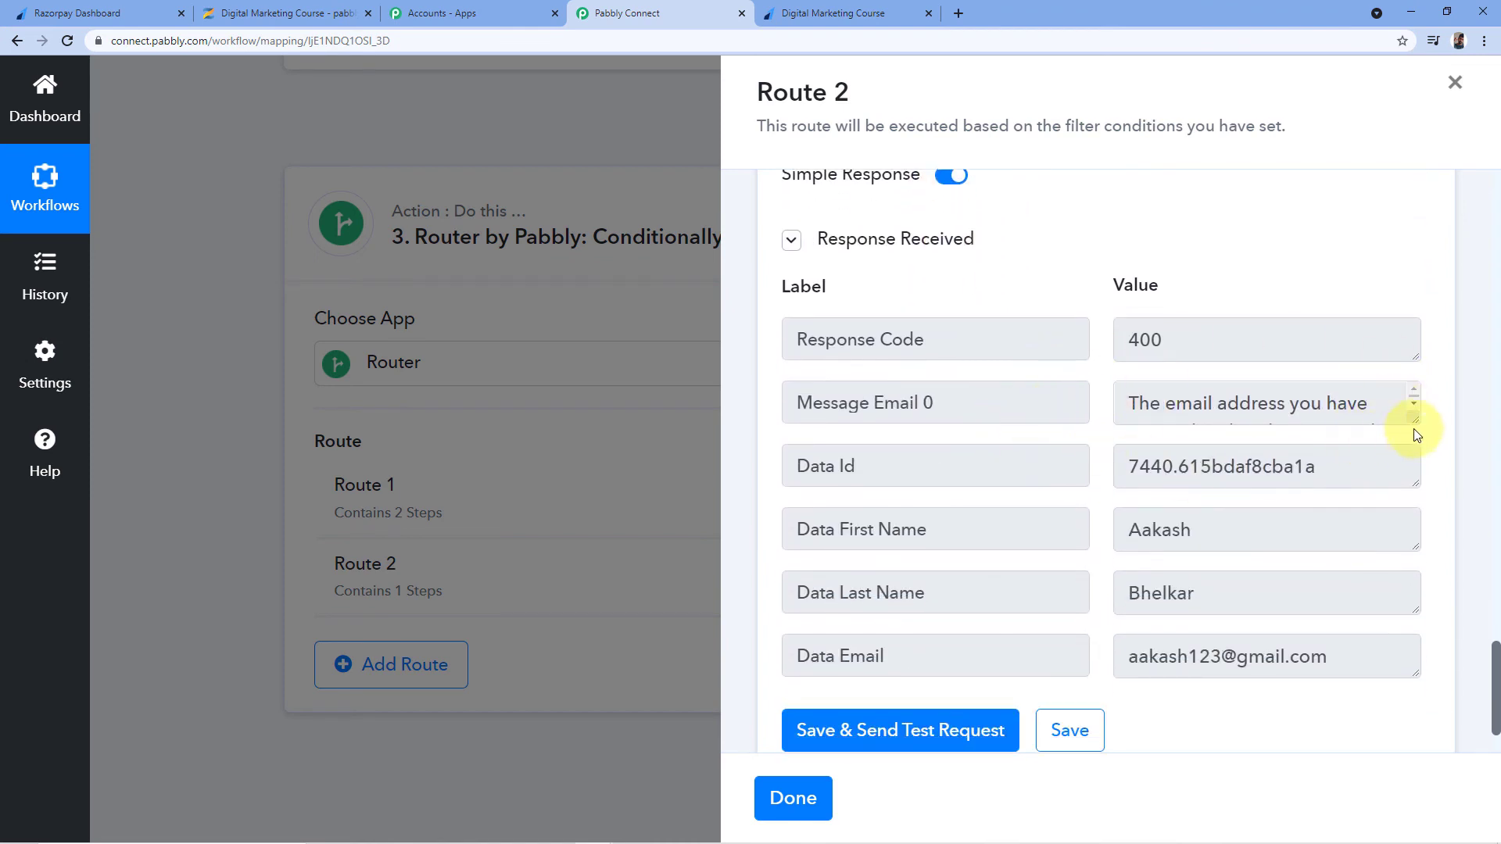
left_click_drag(1417, 430, 1414, 481)
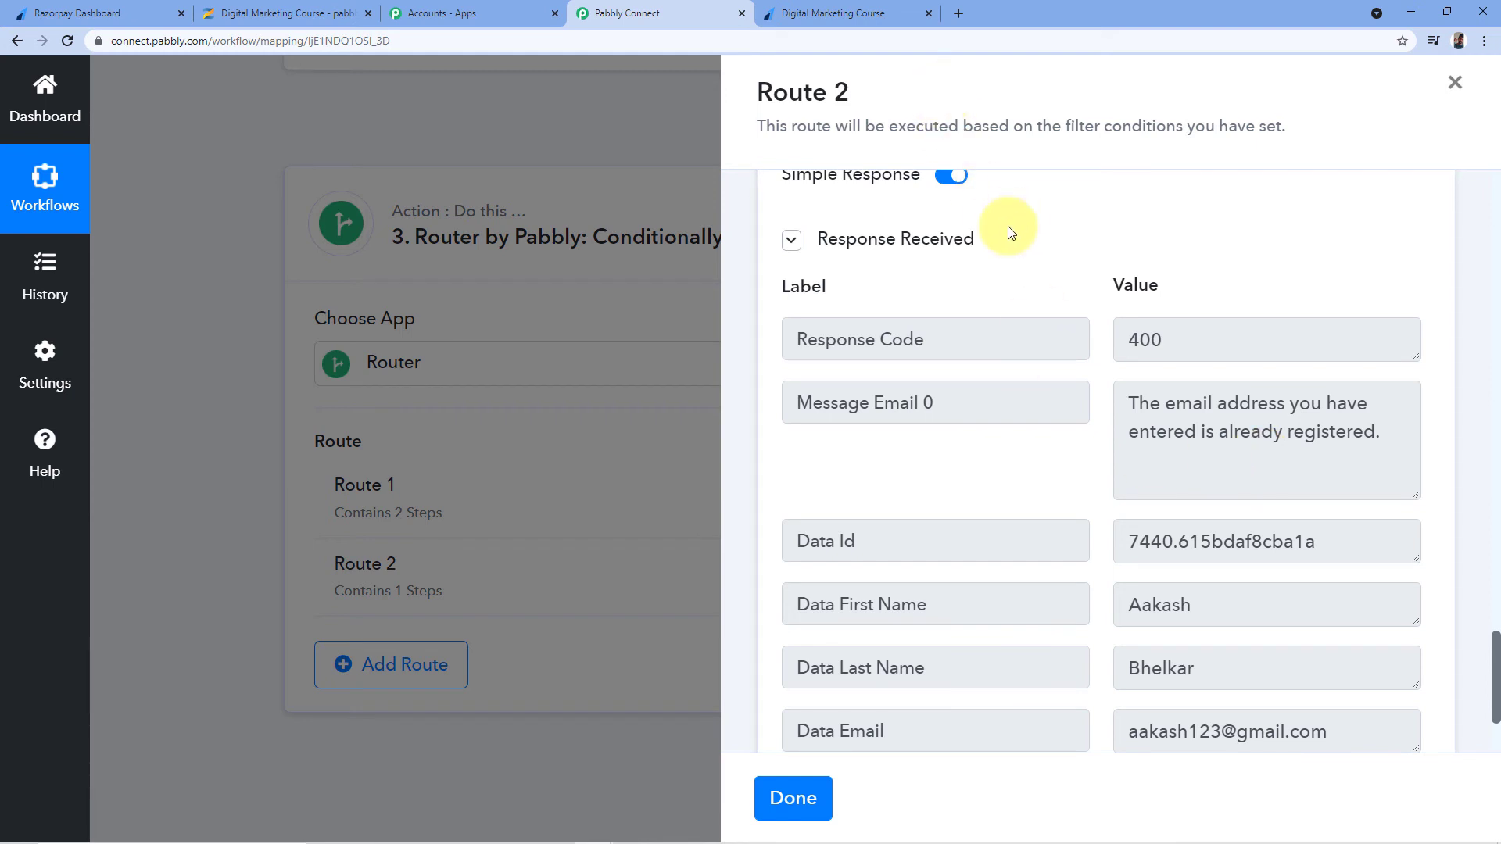
scroll(1066, 396, "down", 2)
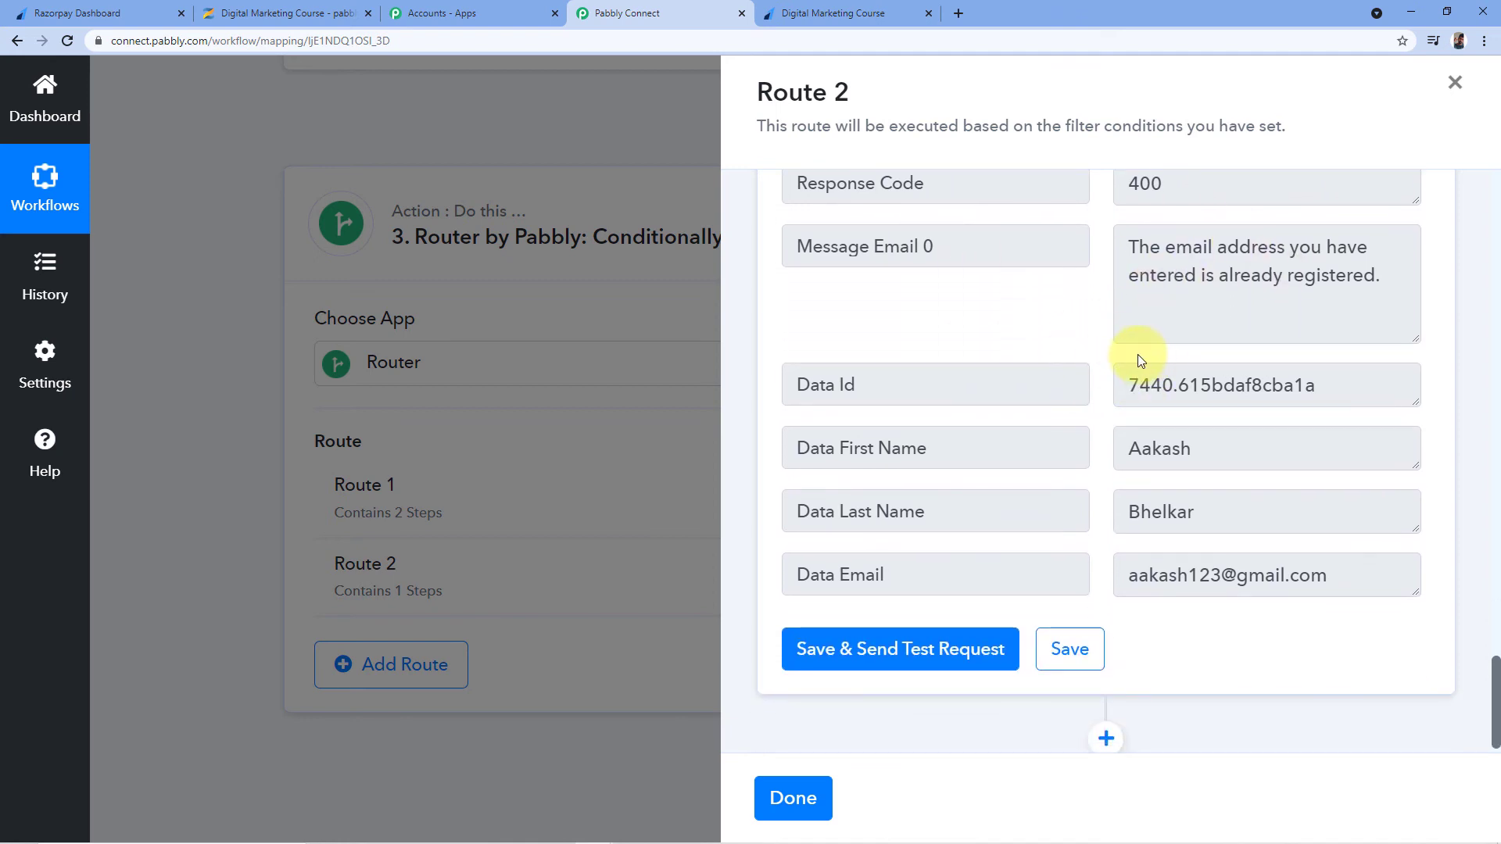
scroll(1094, 354, "down", 1)
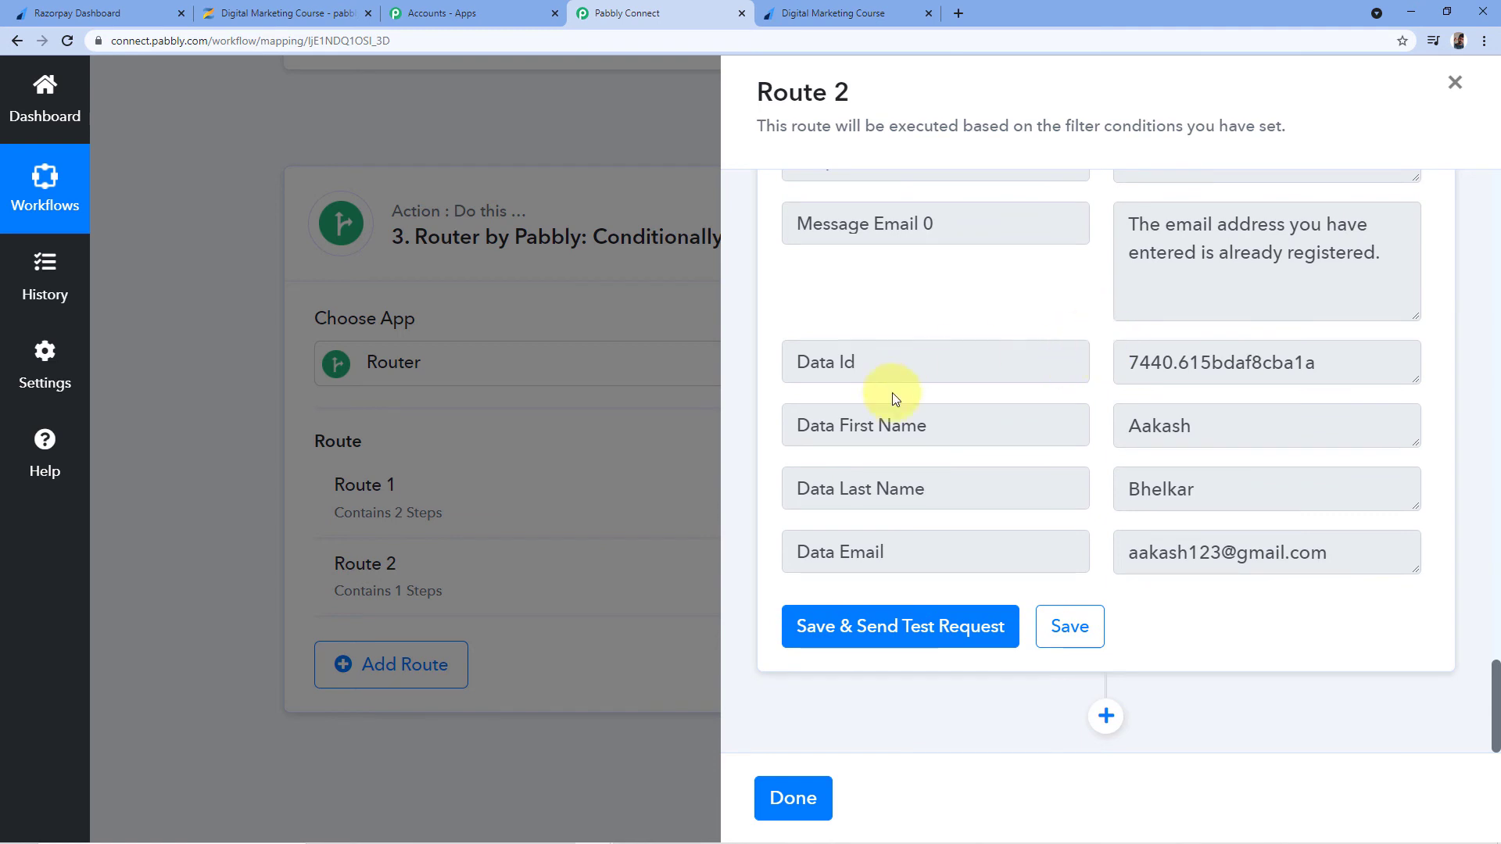
Inspect the Data Id value returned in the test response
mouse_move(883, 363)
left_mouse_down()
mouse_move(791, 361)
mouse_move(899, 365)
left_mouse_up()
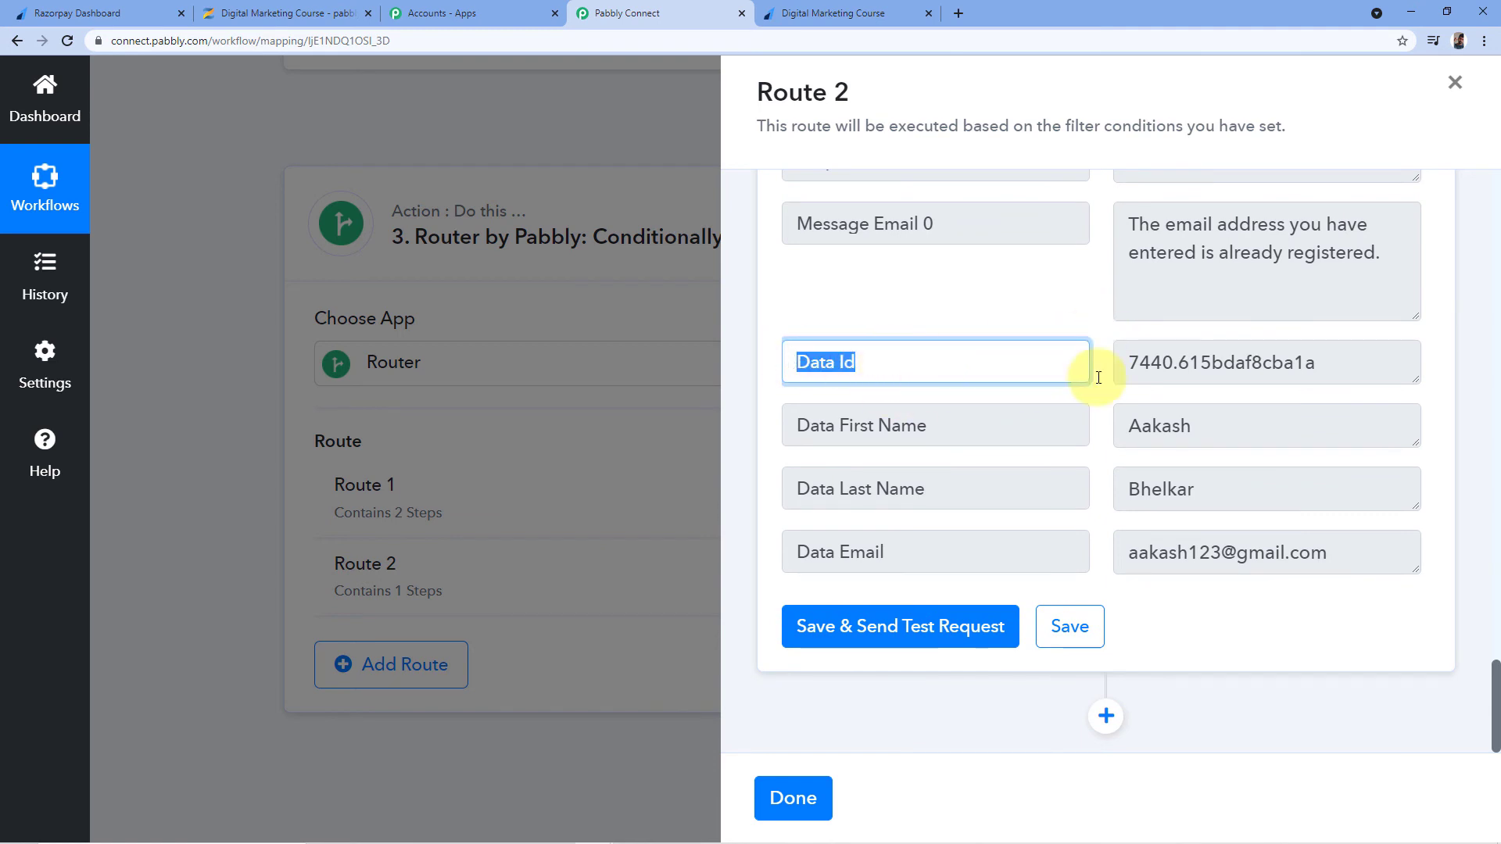
left_click_drag(1123, 361, 1350, 375)
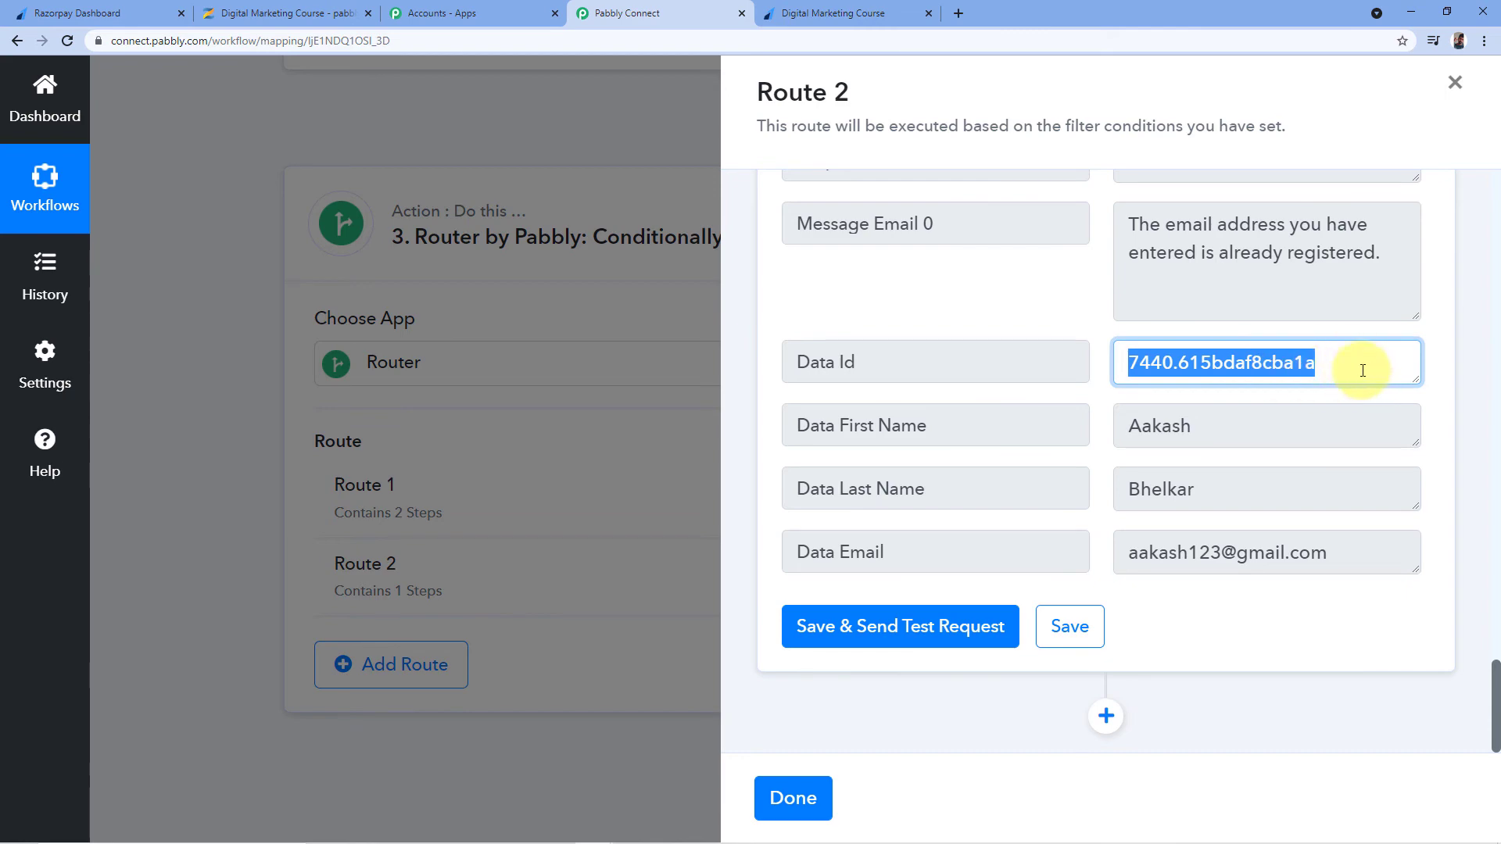
left_click(1319, 355)
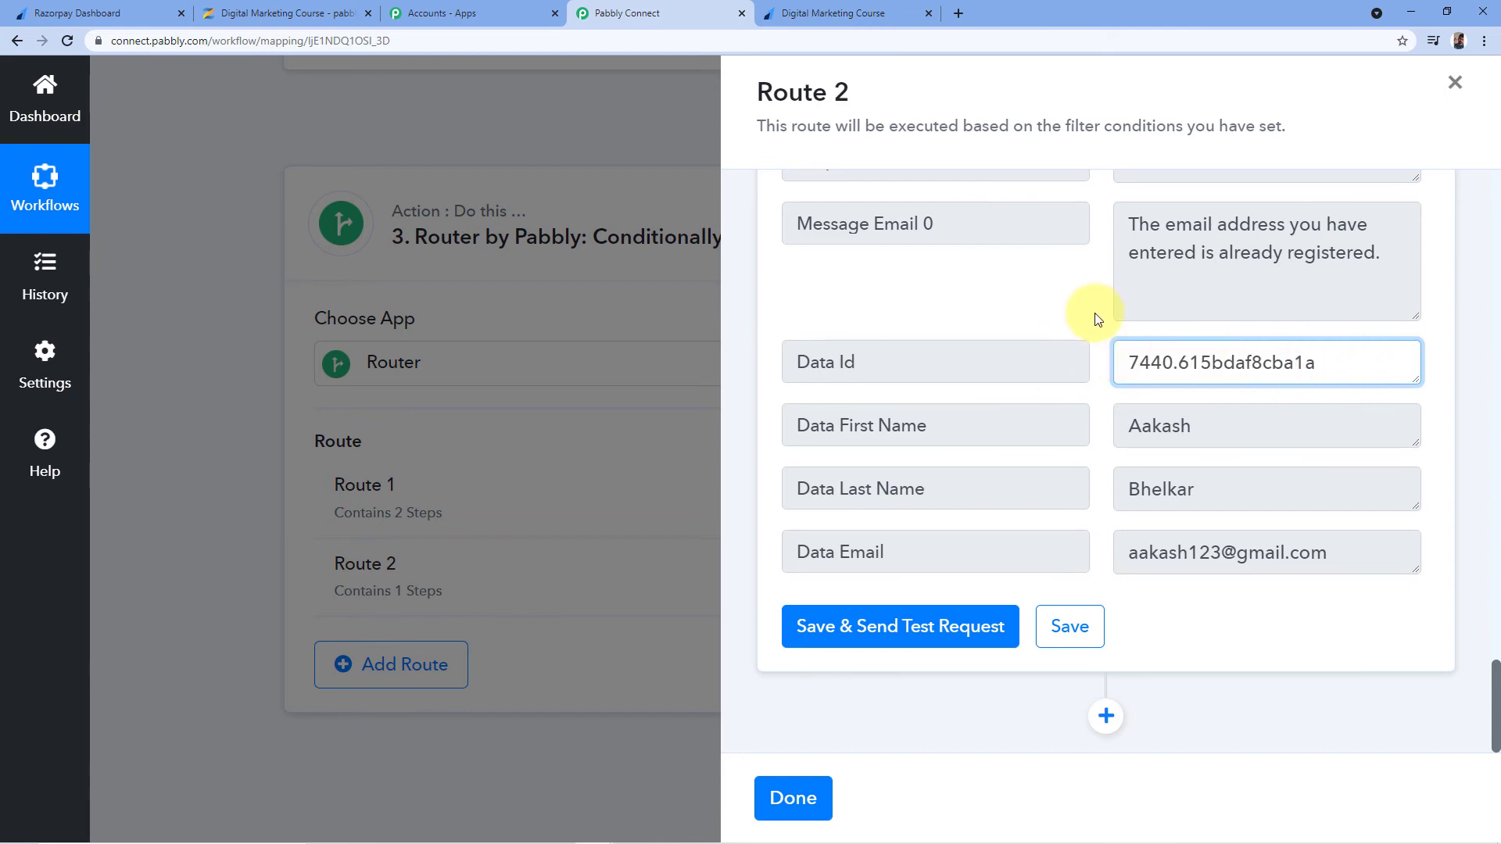
scroll(1097, 319, "up", 15)
scroll(1079, 479, "down", 3)
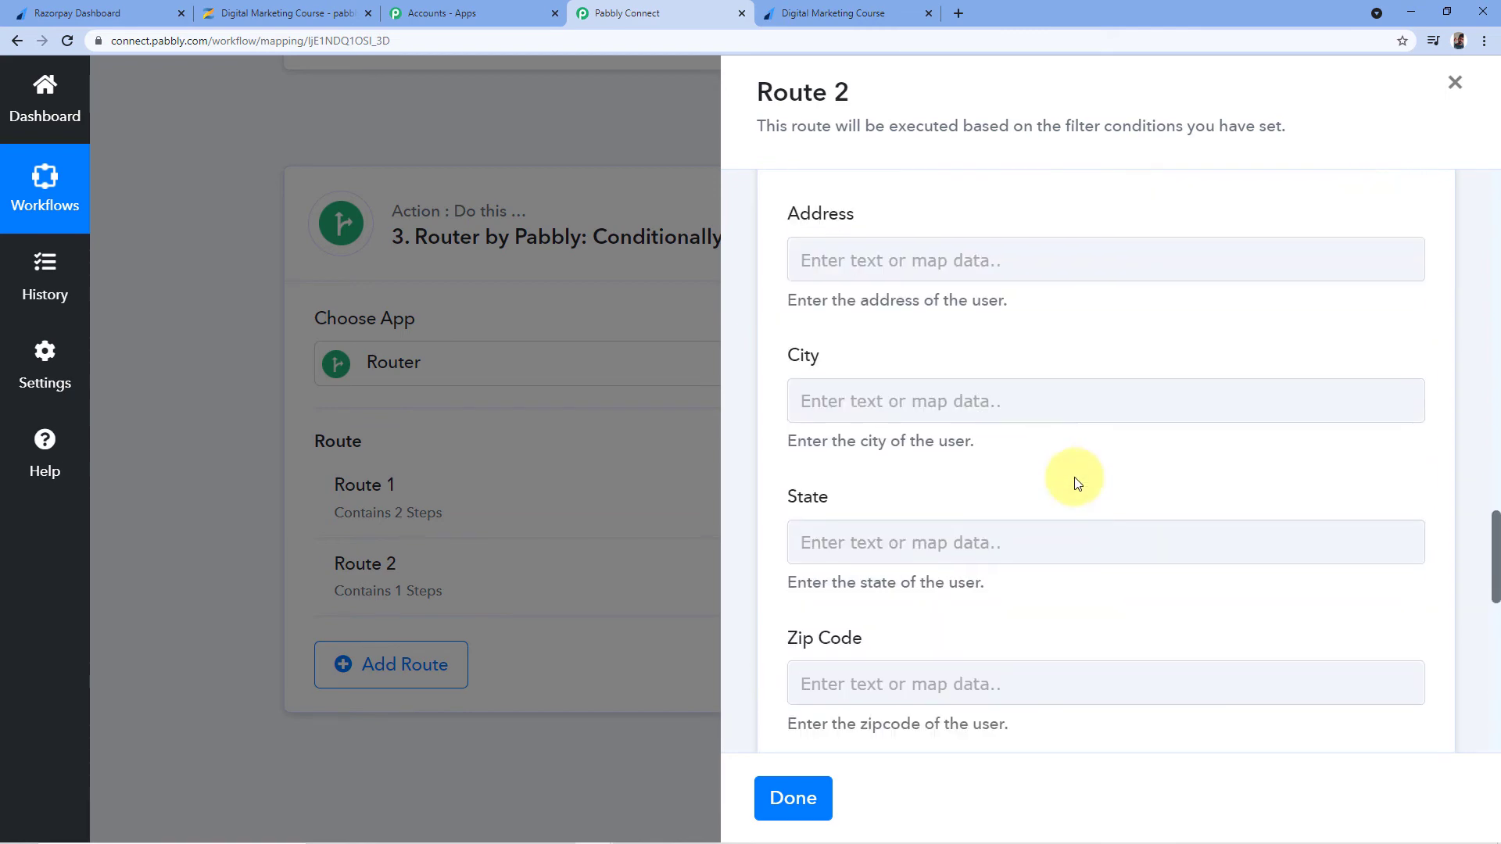
scroll(1074, 481, "down", 10)
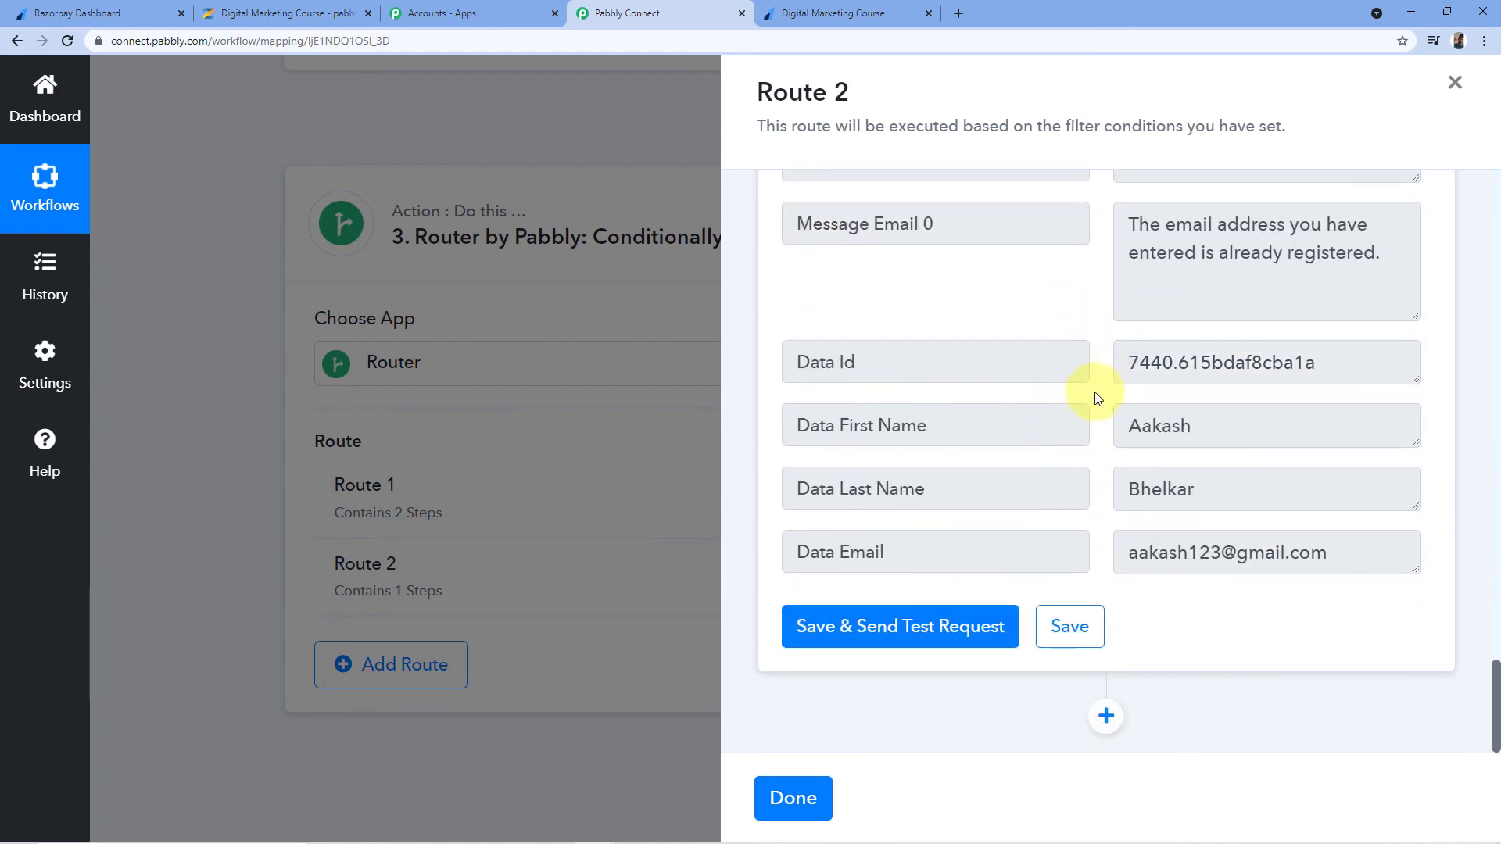
Add another step to Route 2 with Zenler as its app
left_click(1107, 717)
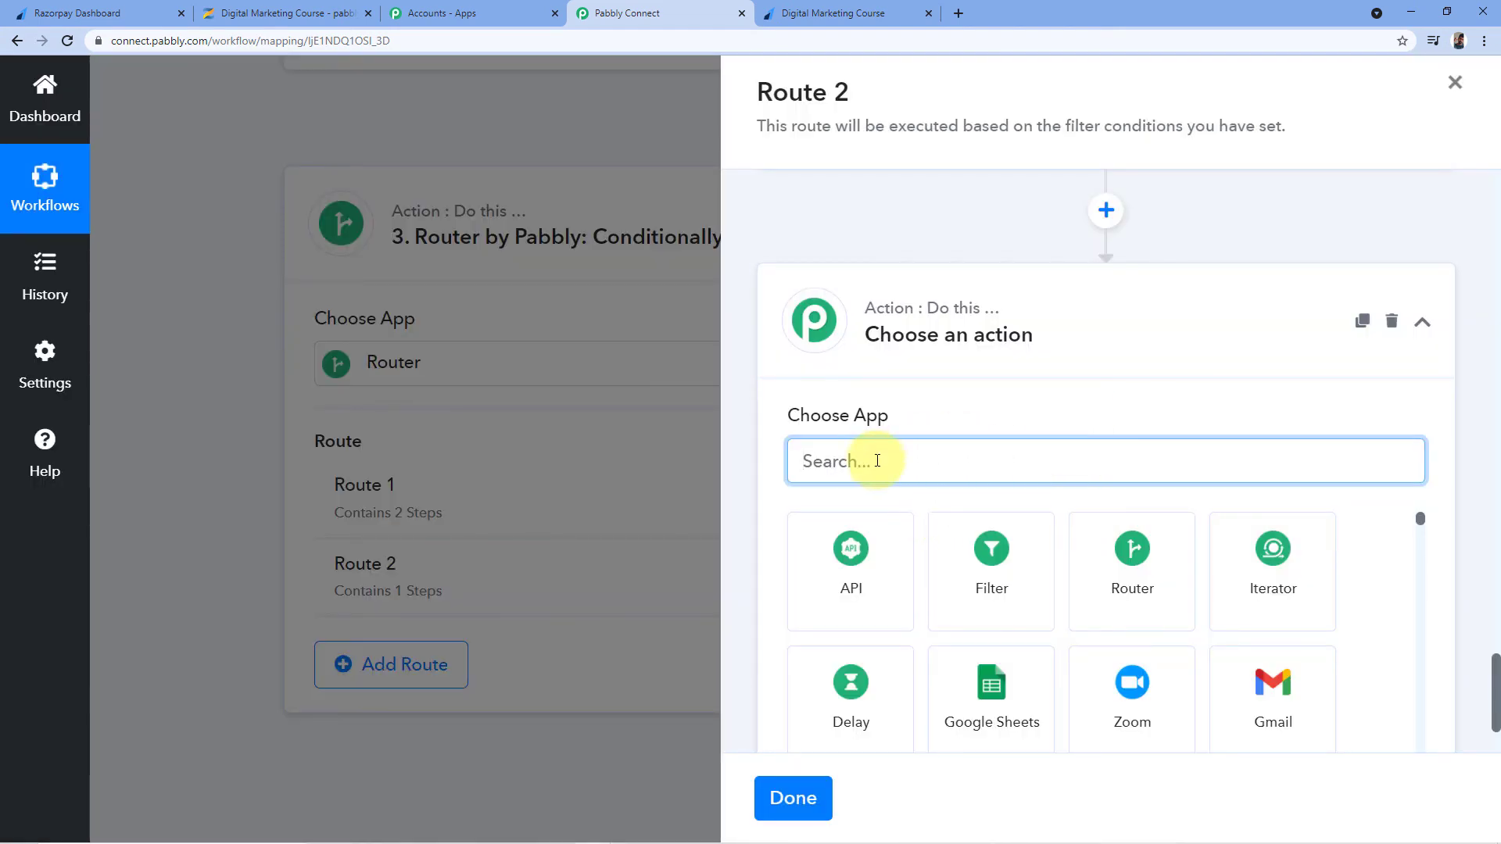
type("Zenle")
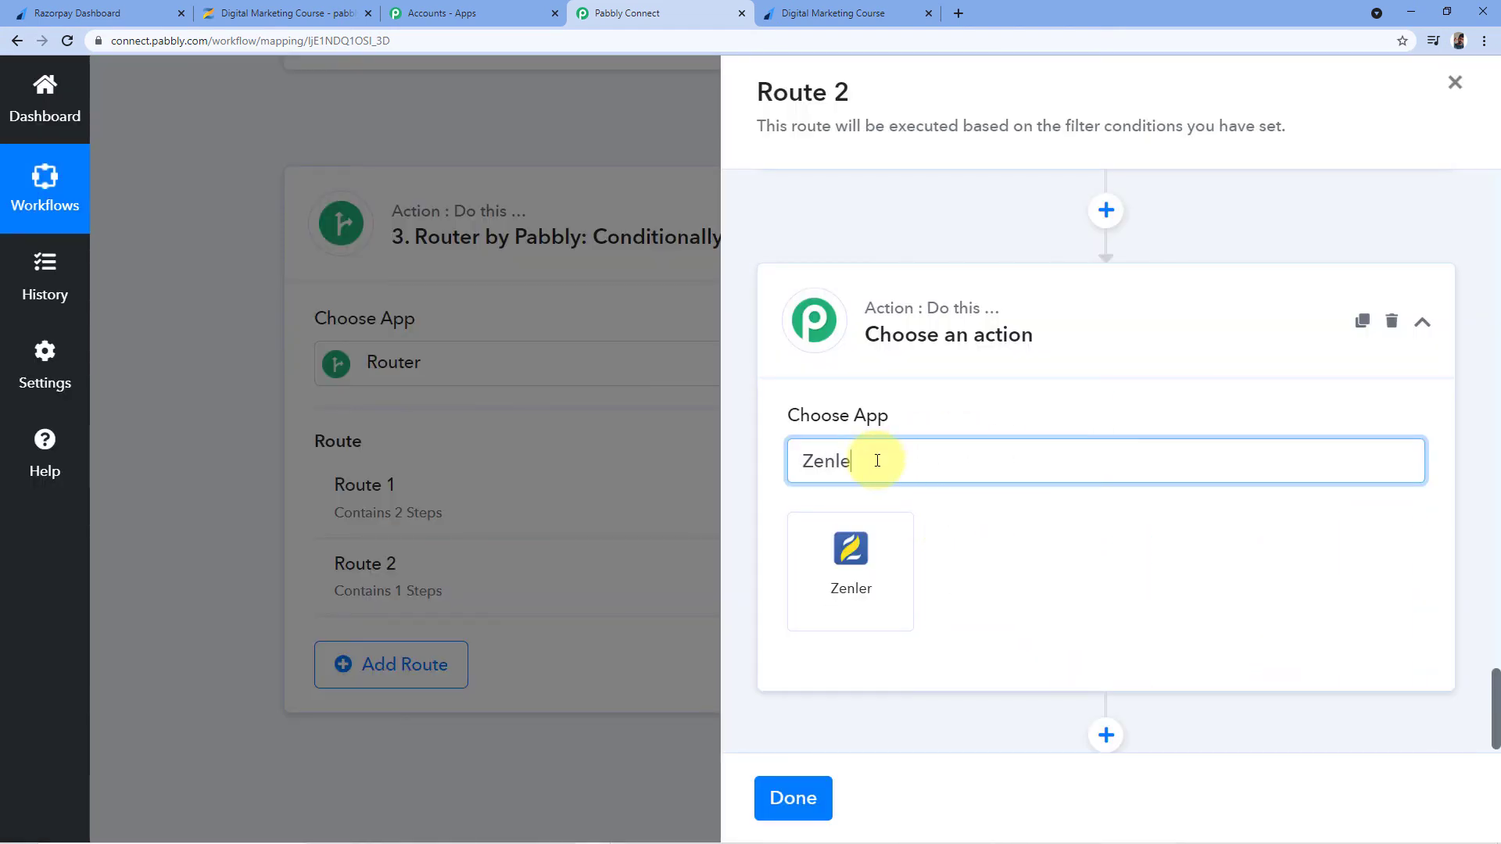
left_click(856, 572)
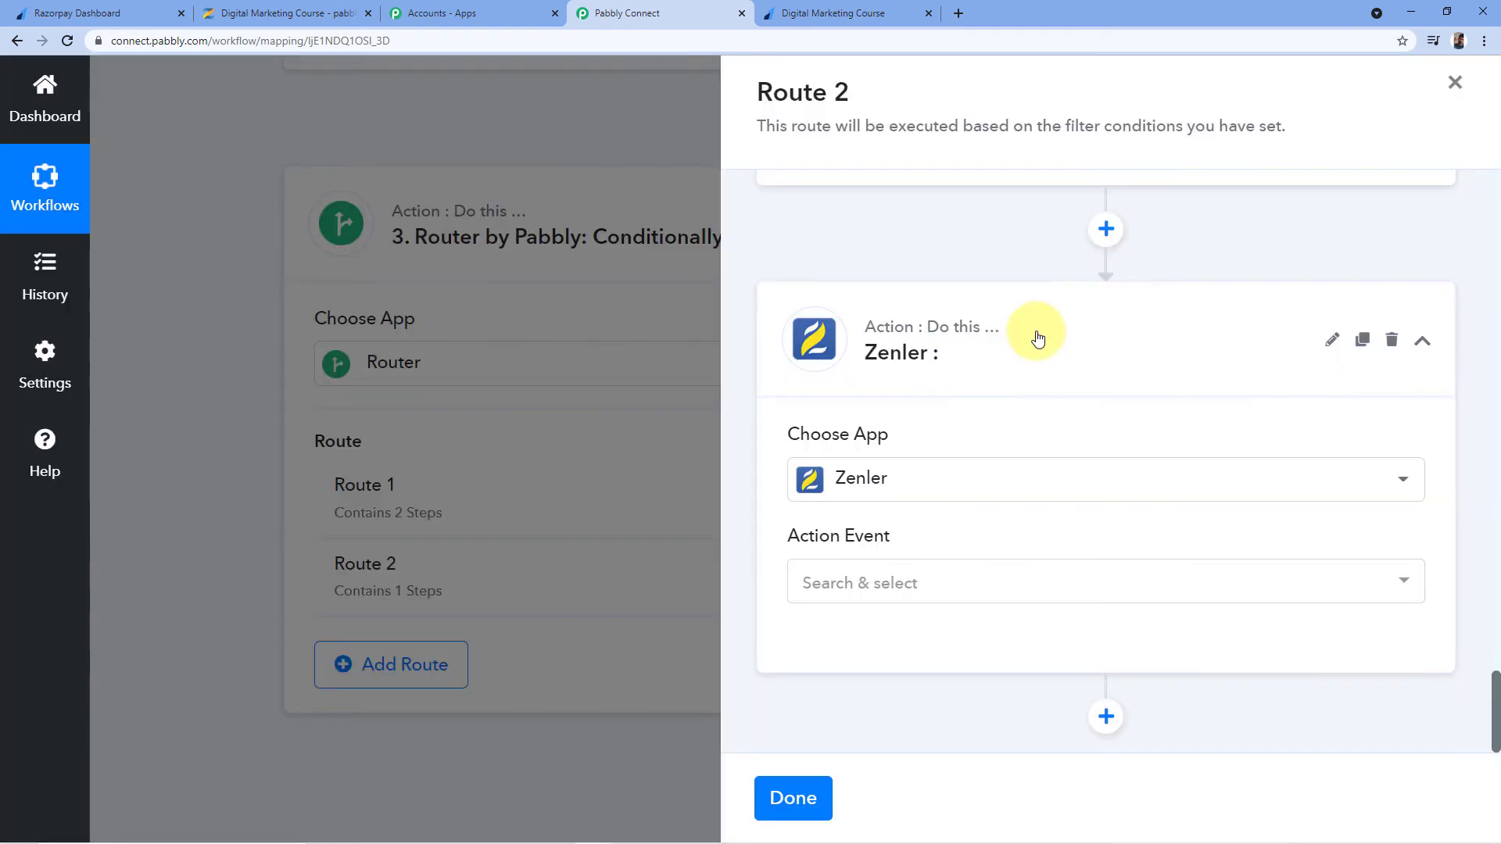
scroll(1101, 372, "up", 15)
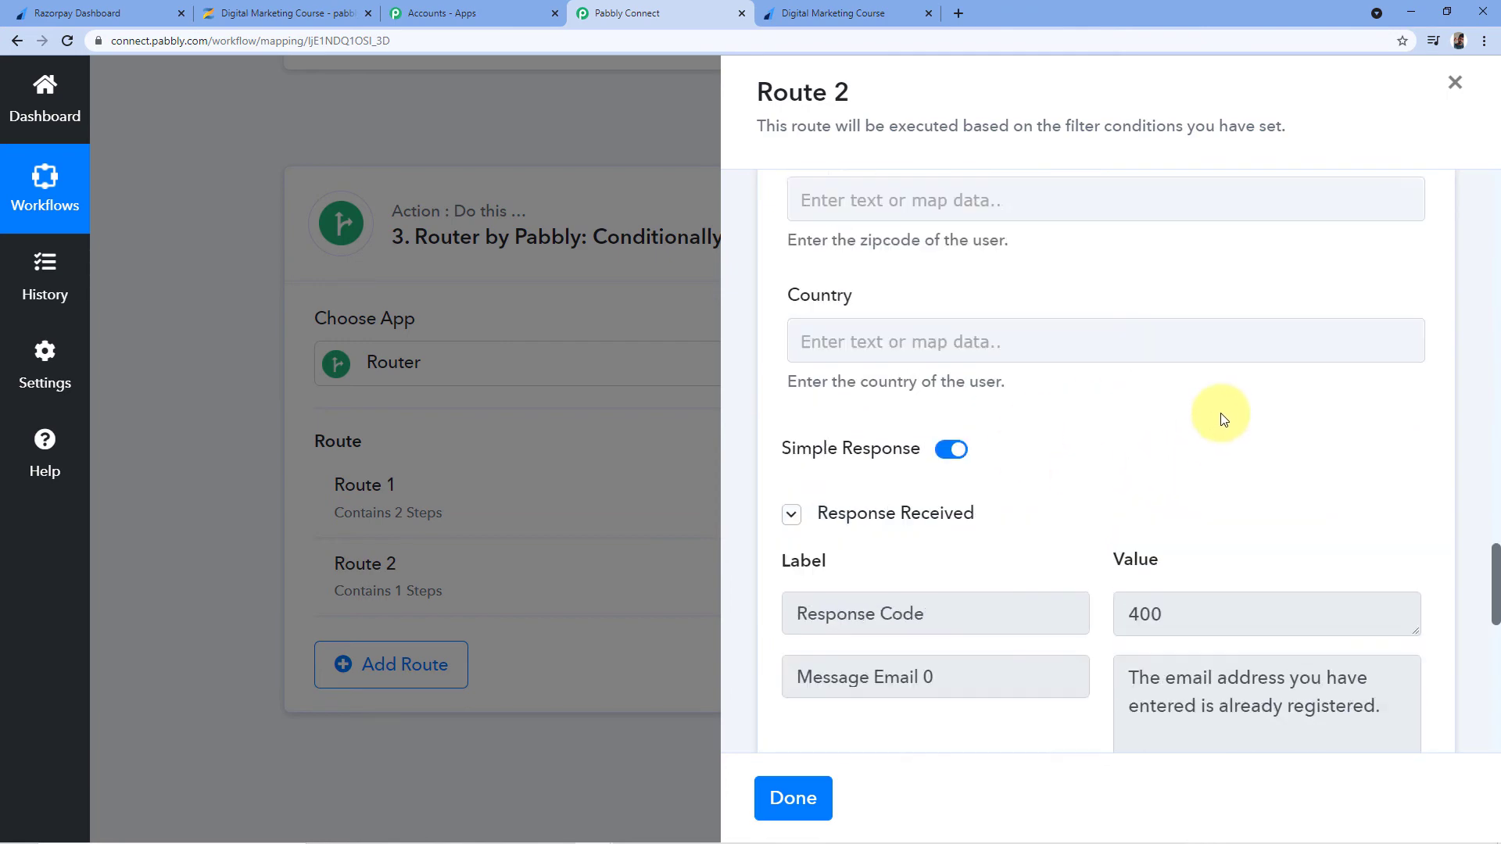
scroll(1171, 437, "up", 20)
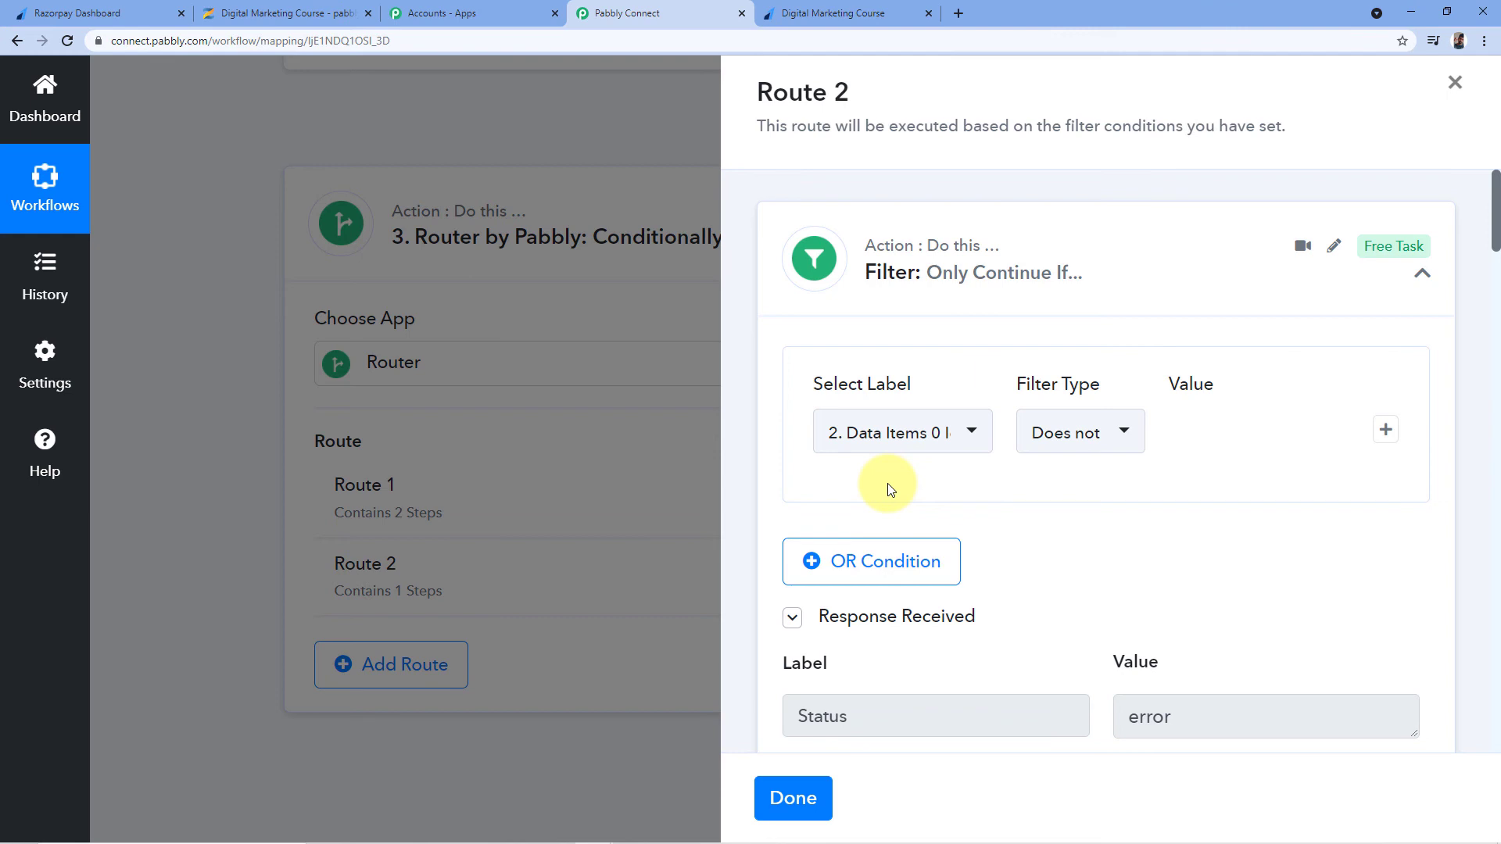
scroll(1189, 409, "down", 10)
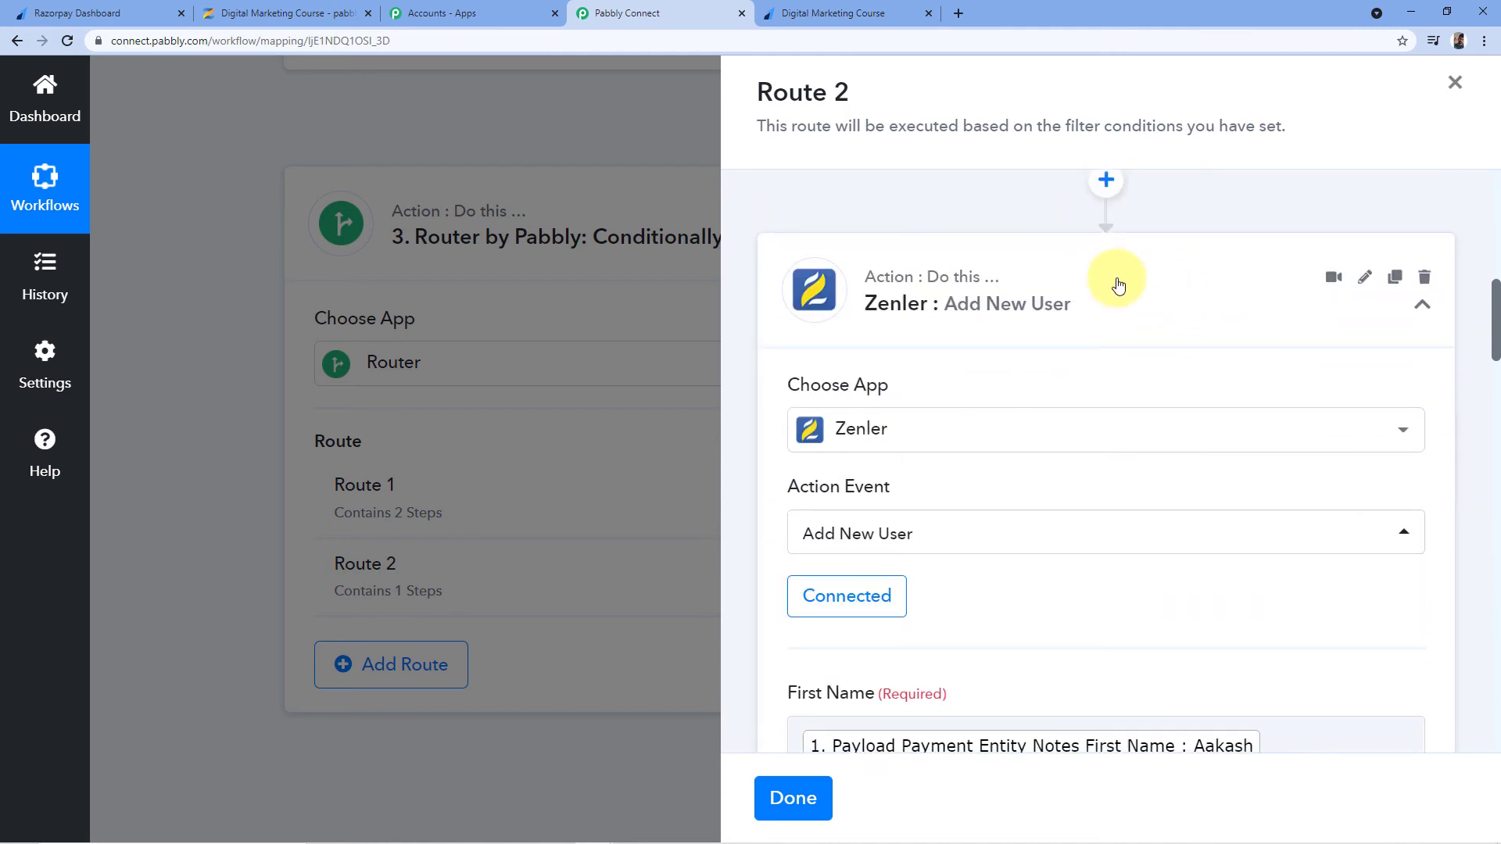
scroll(1016, 391, "down", 2)
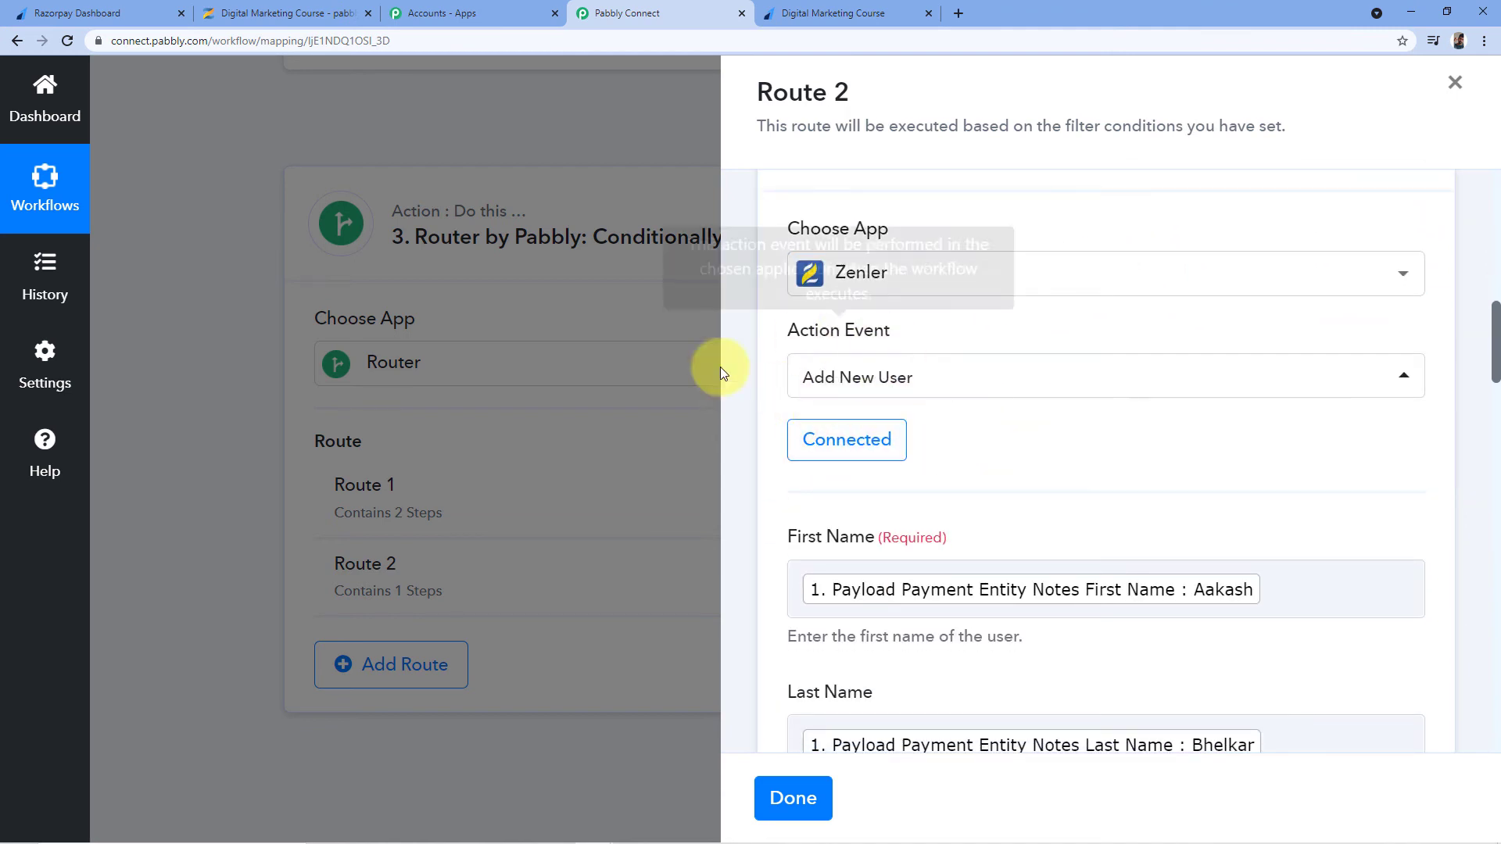
scroll(1139, 329, "down", 5)
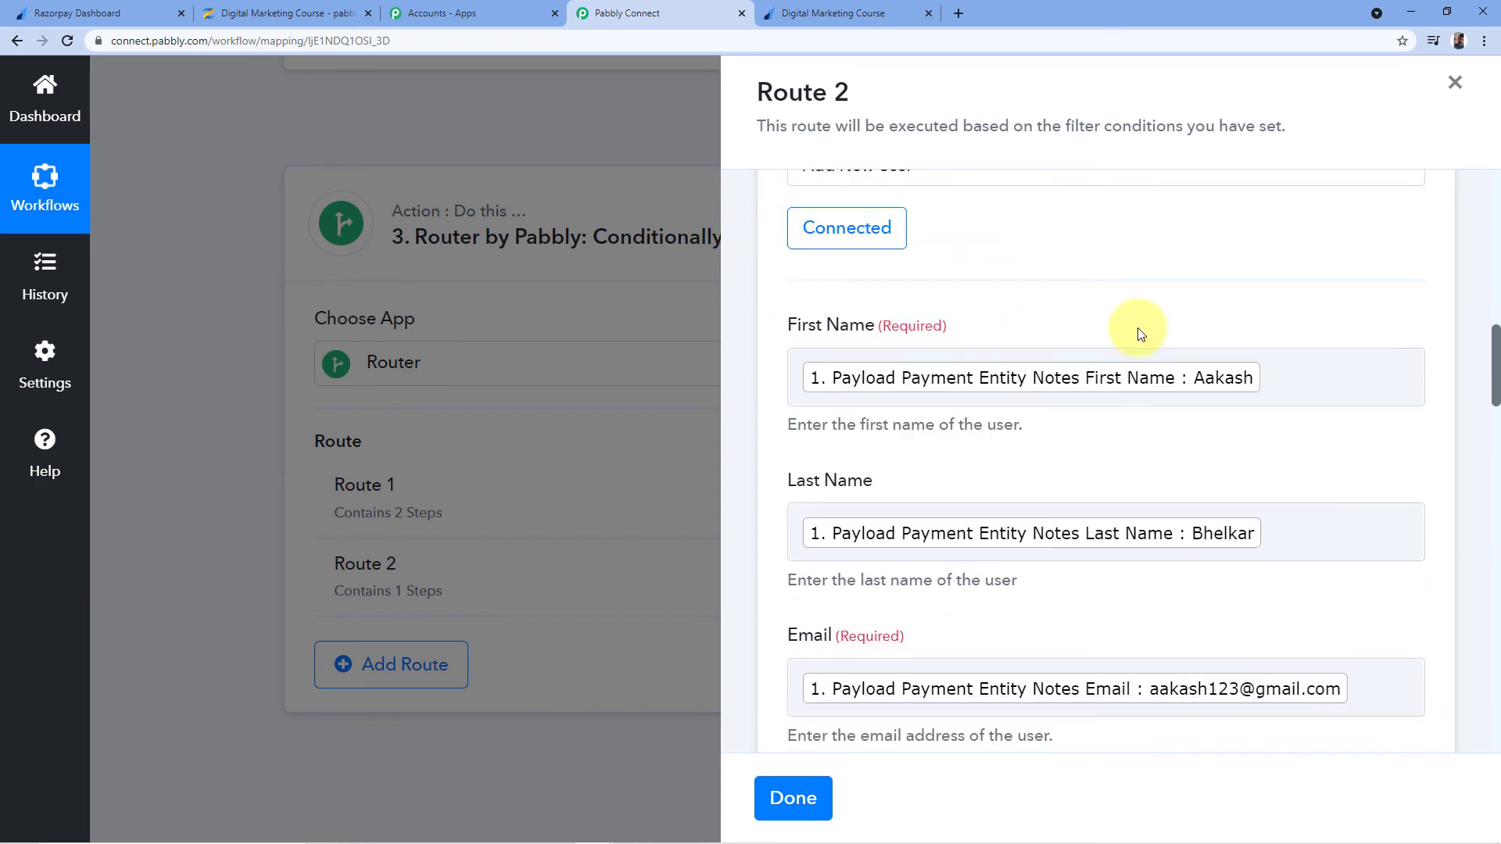
scroll(1016, 367, "down", 3)
scroll(1454, 414, "down", 4)
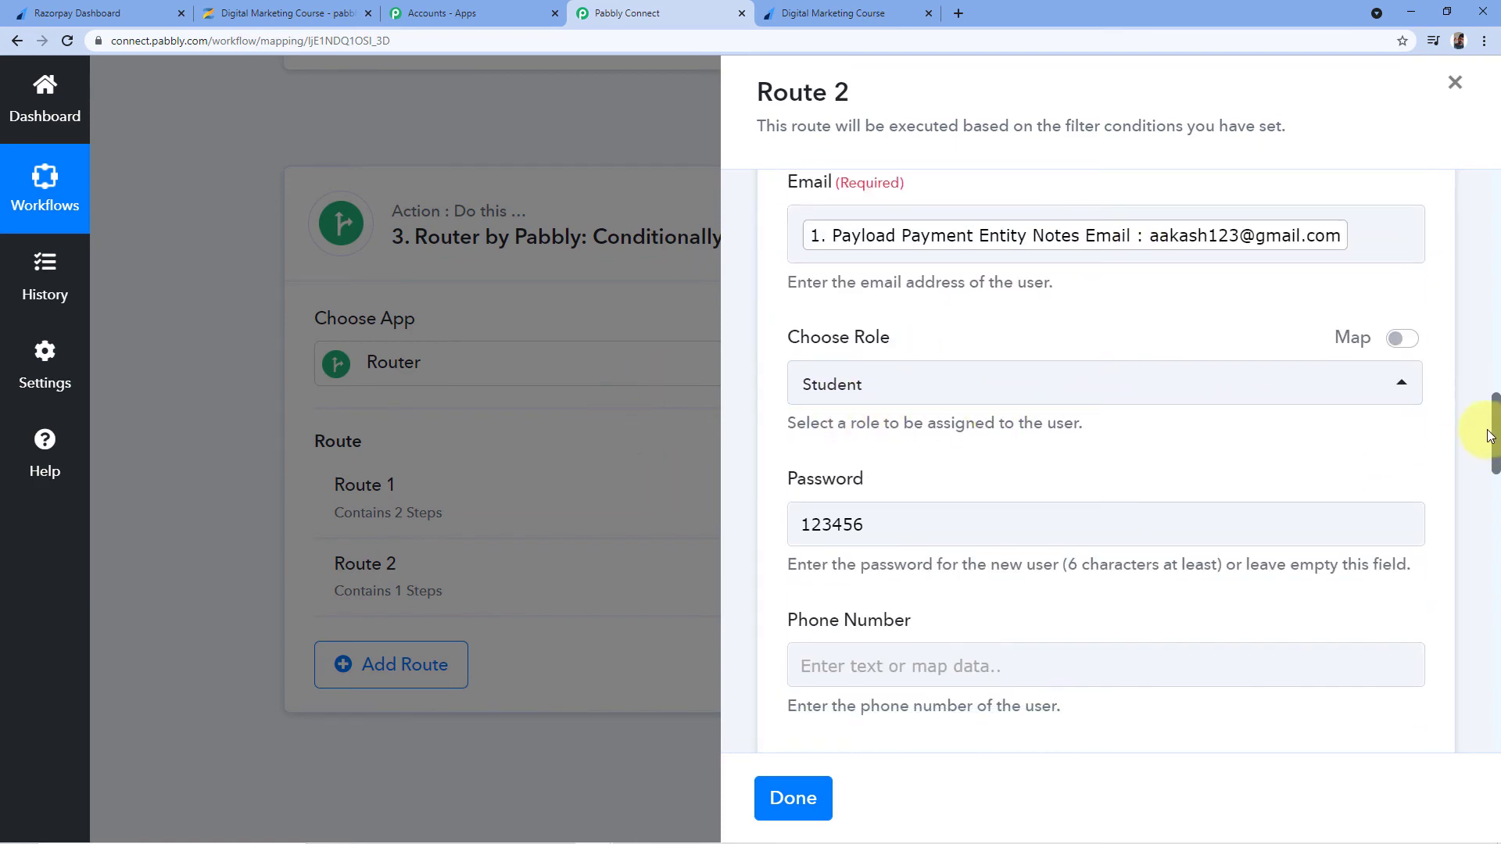
scroll(1430, 374, "down", 15)
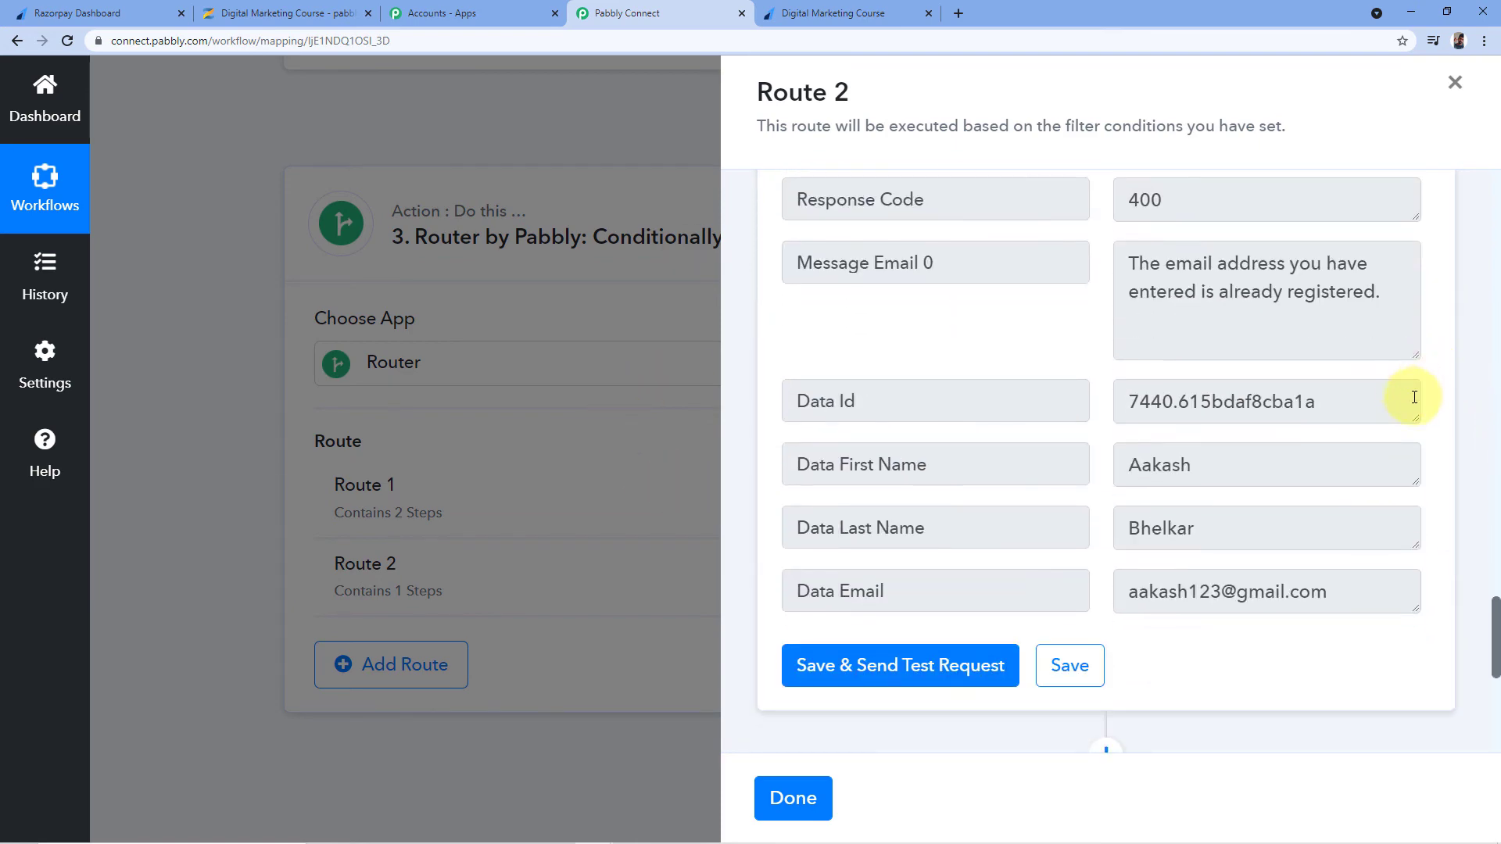
scroll(1072, 364, "up", 1)
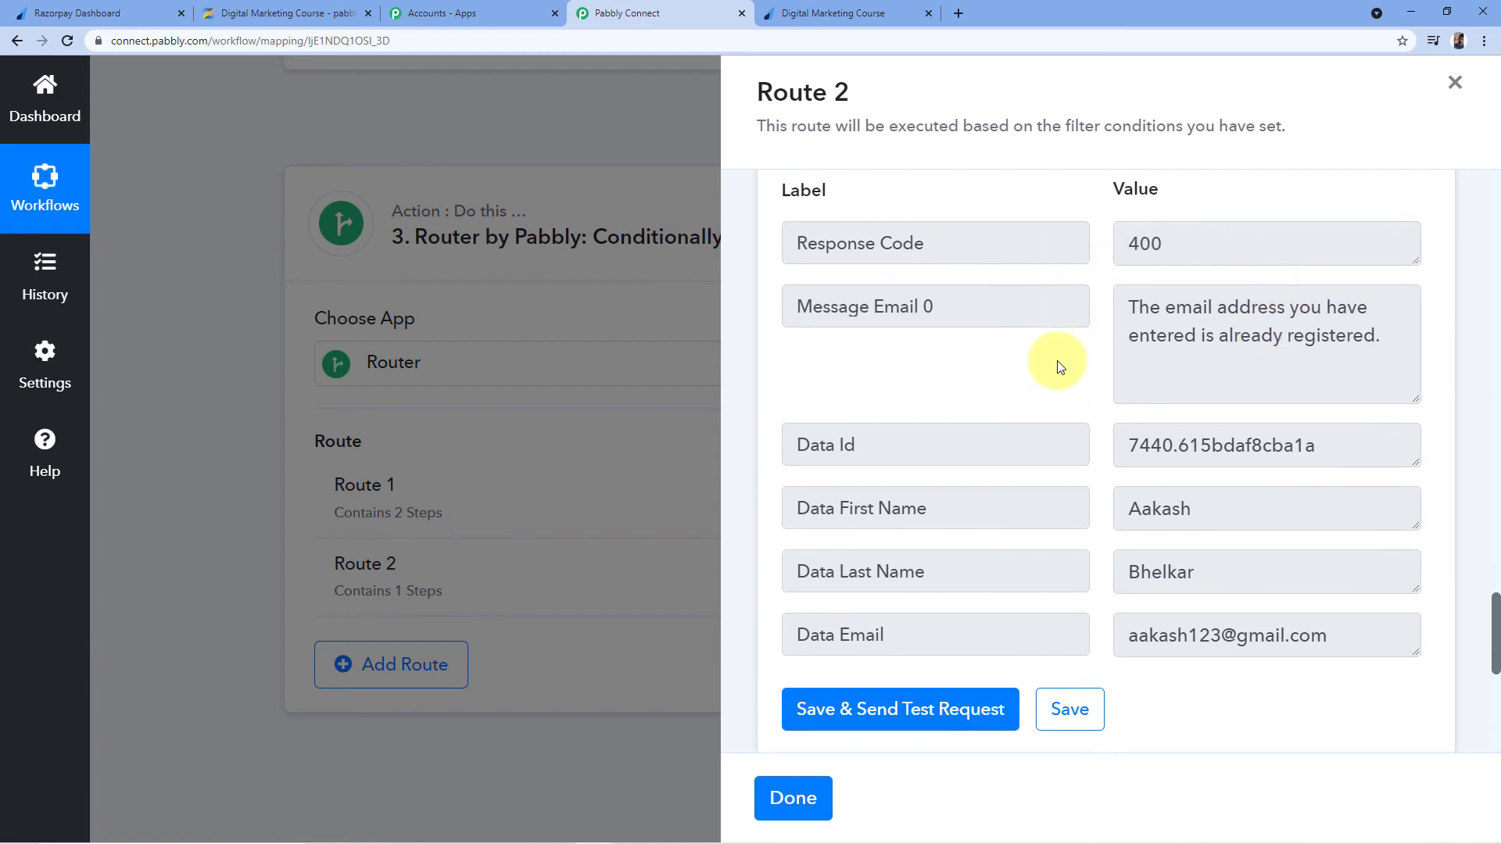
scroll(1080, 423, "down", 1)
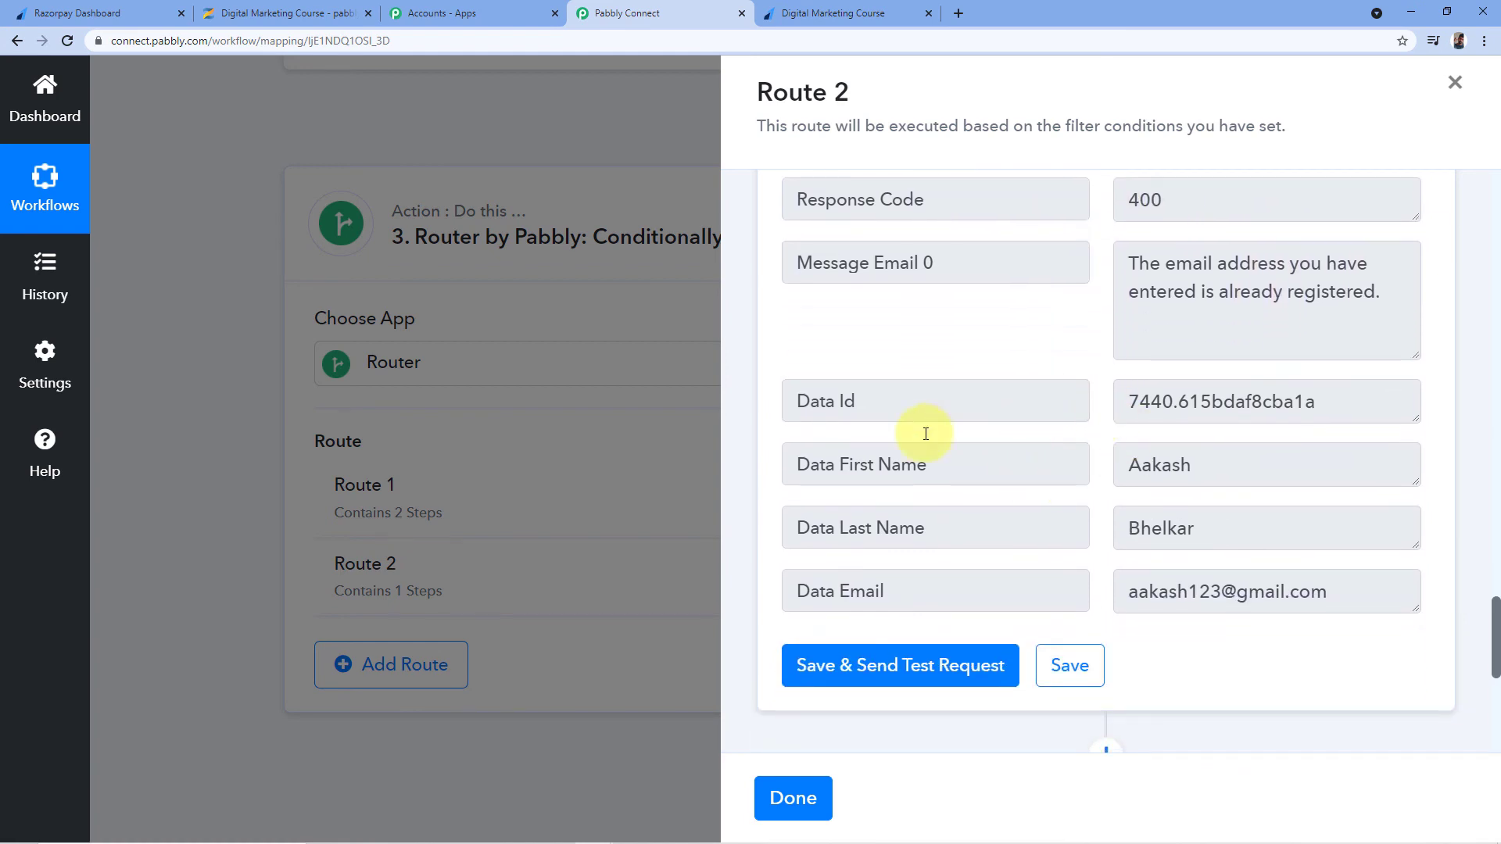
double_click(1202, 459)
key("Tab")
left_click_drag(1354, 590, 1161, 601)
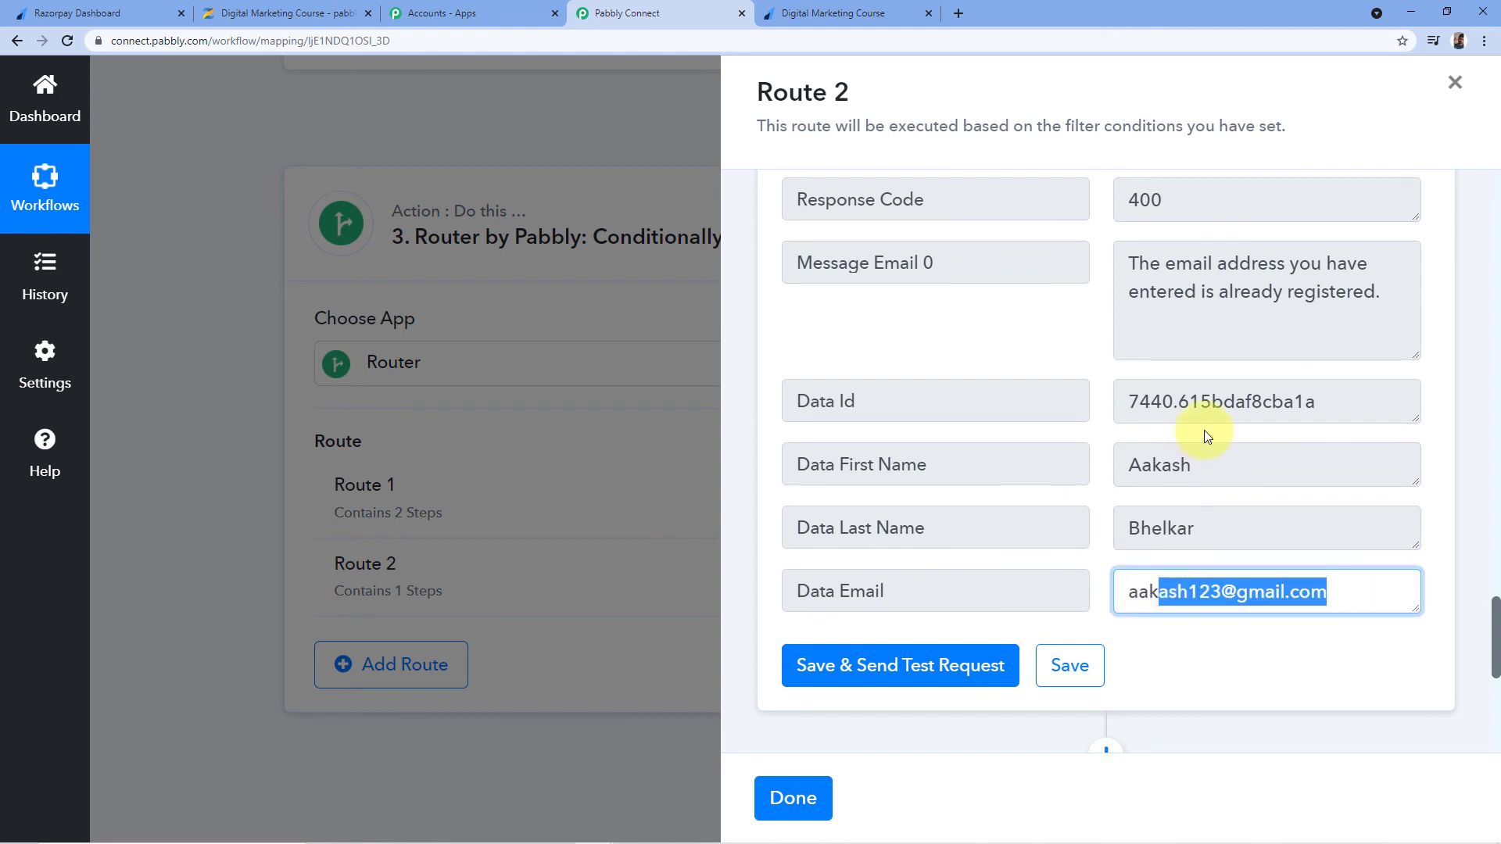
left_click(1130, 404)
left_click_drag(1126, 401, 1330, 398)
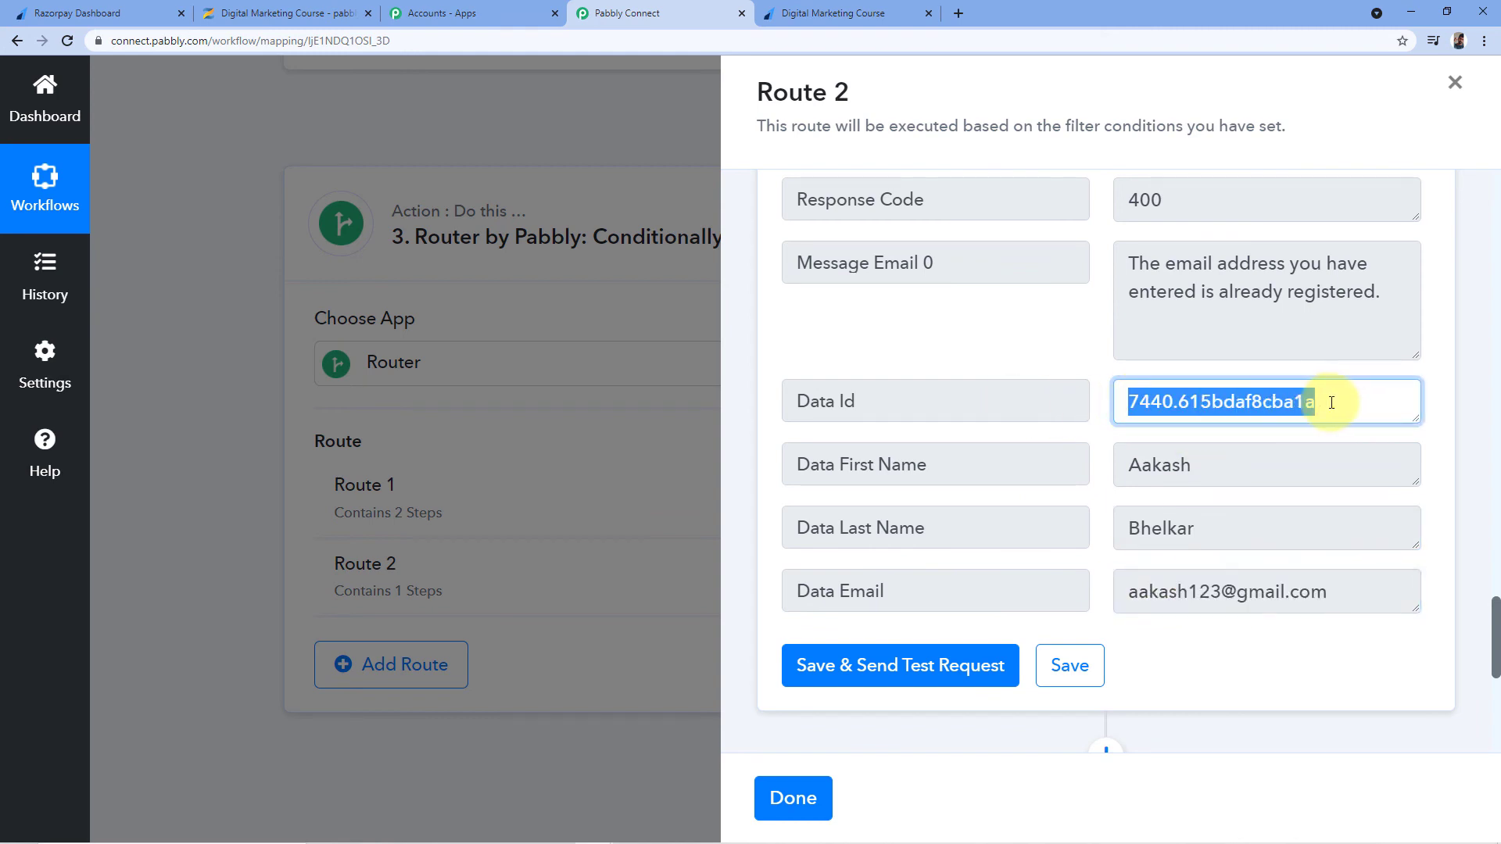
left_click(1353, 404)
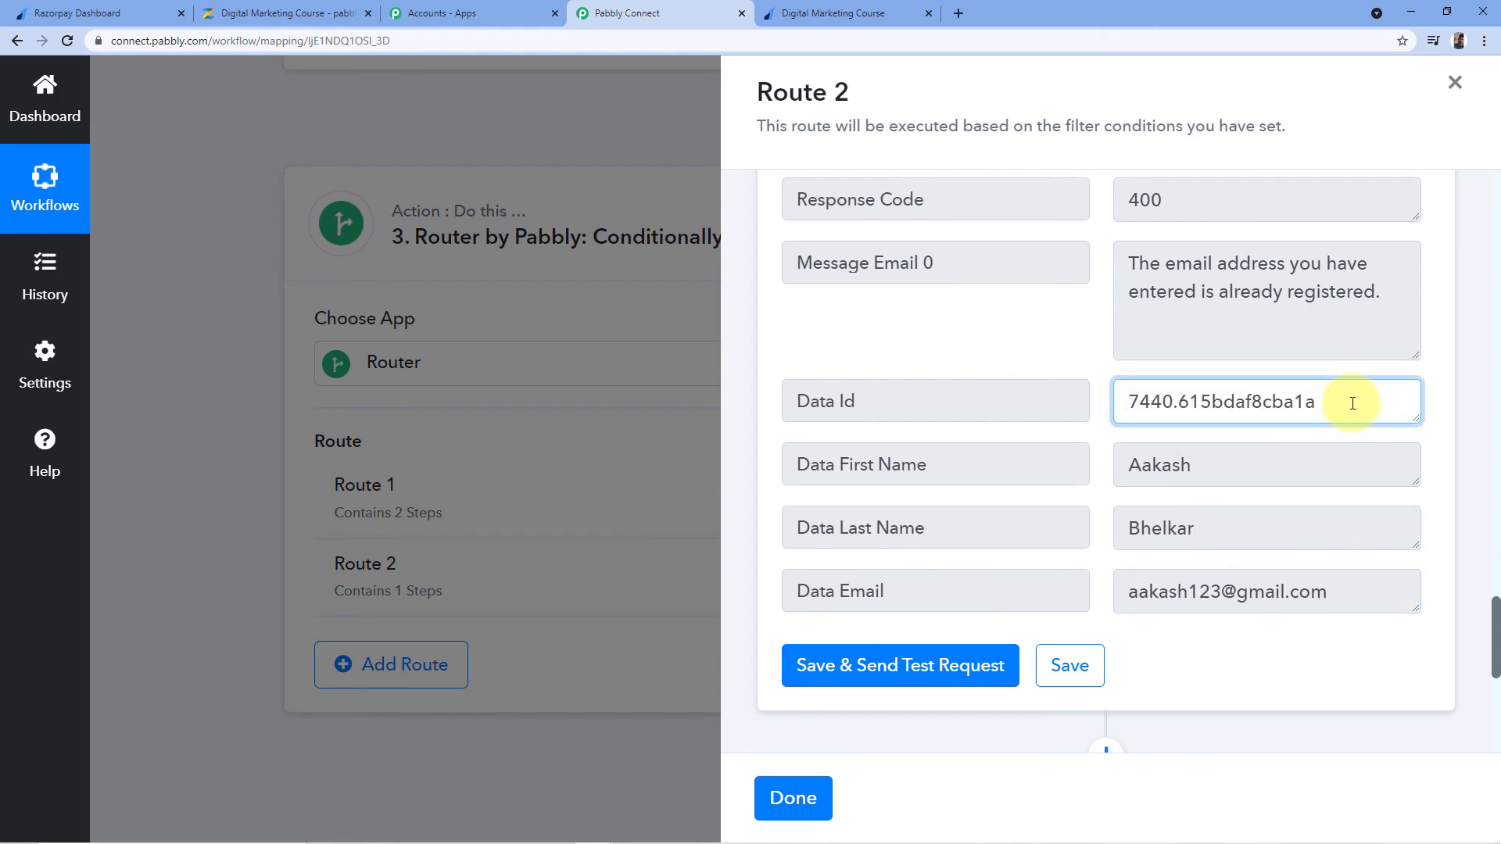
scroll(1127, 362, "down", 7)
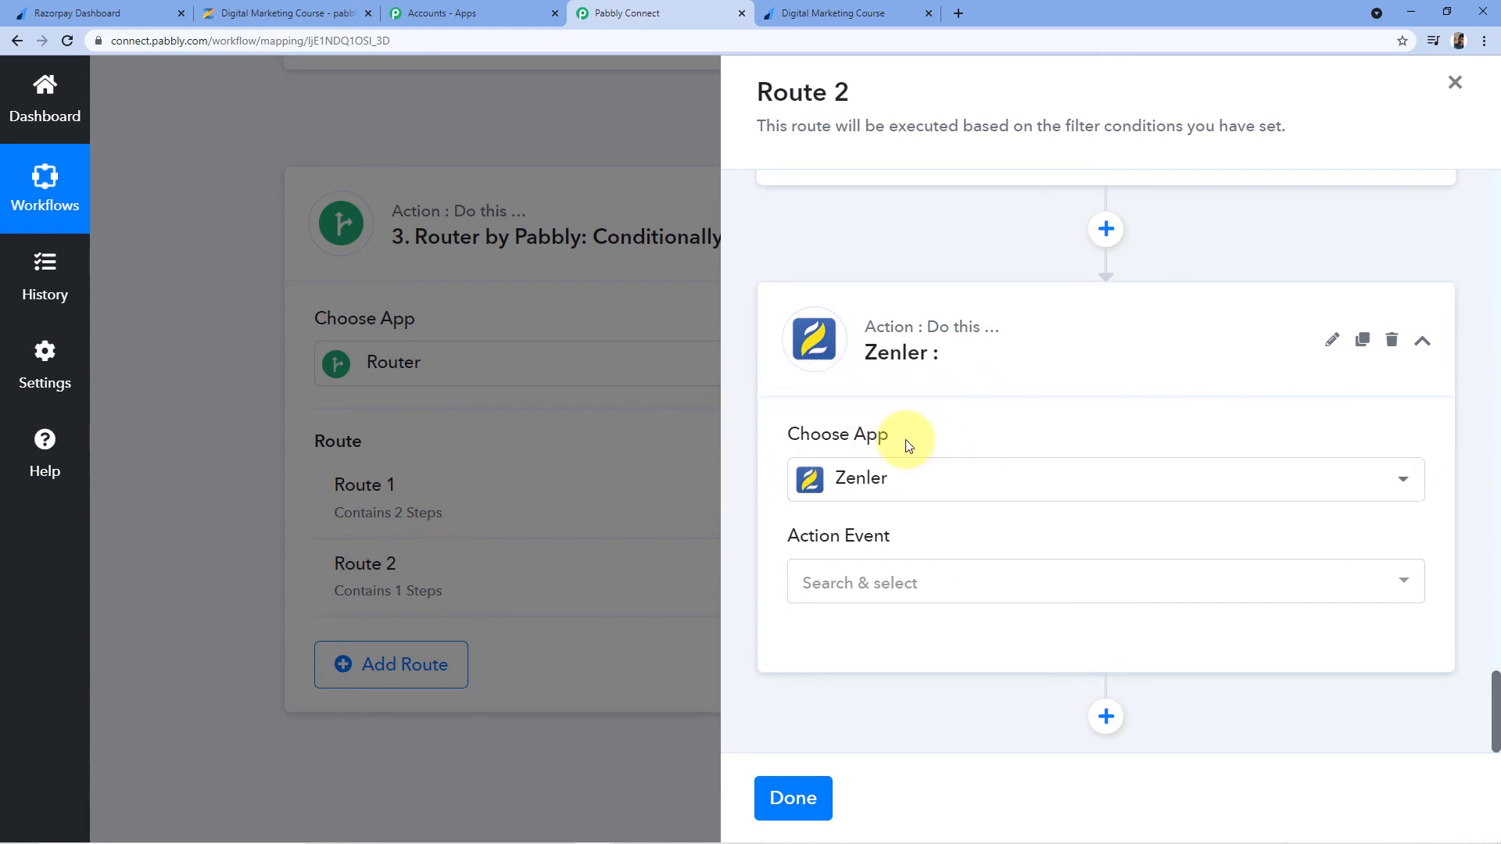
Set the Zenler step to Enroll User to a Course using the Zenler #2 connection
left_click(896, 582)
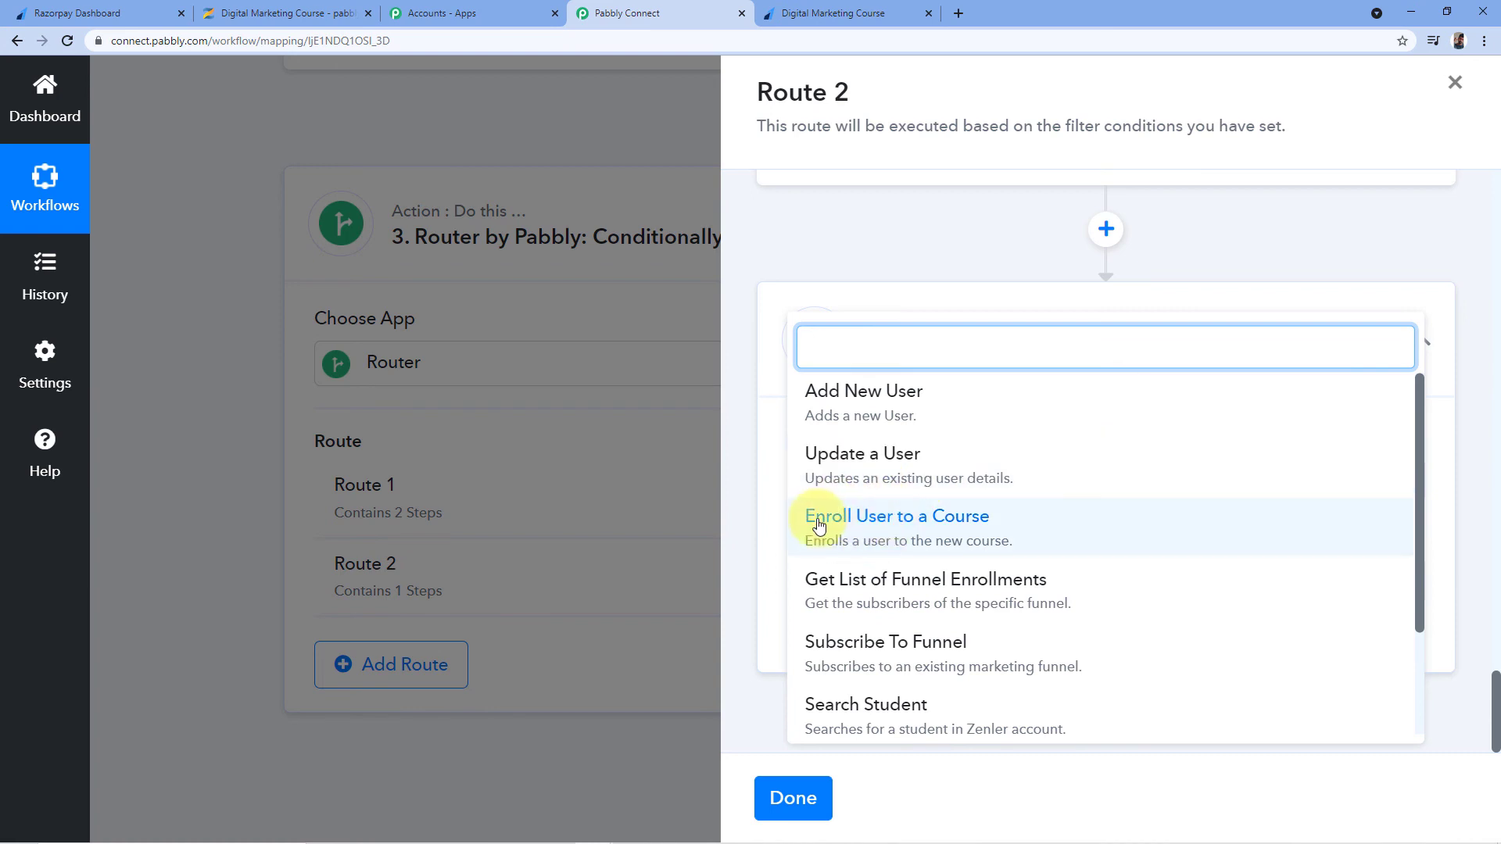
left_click(848, 525)
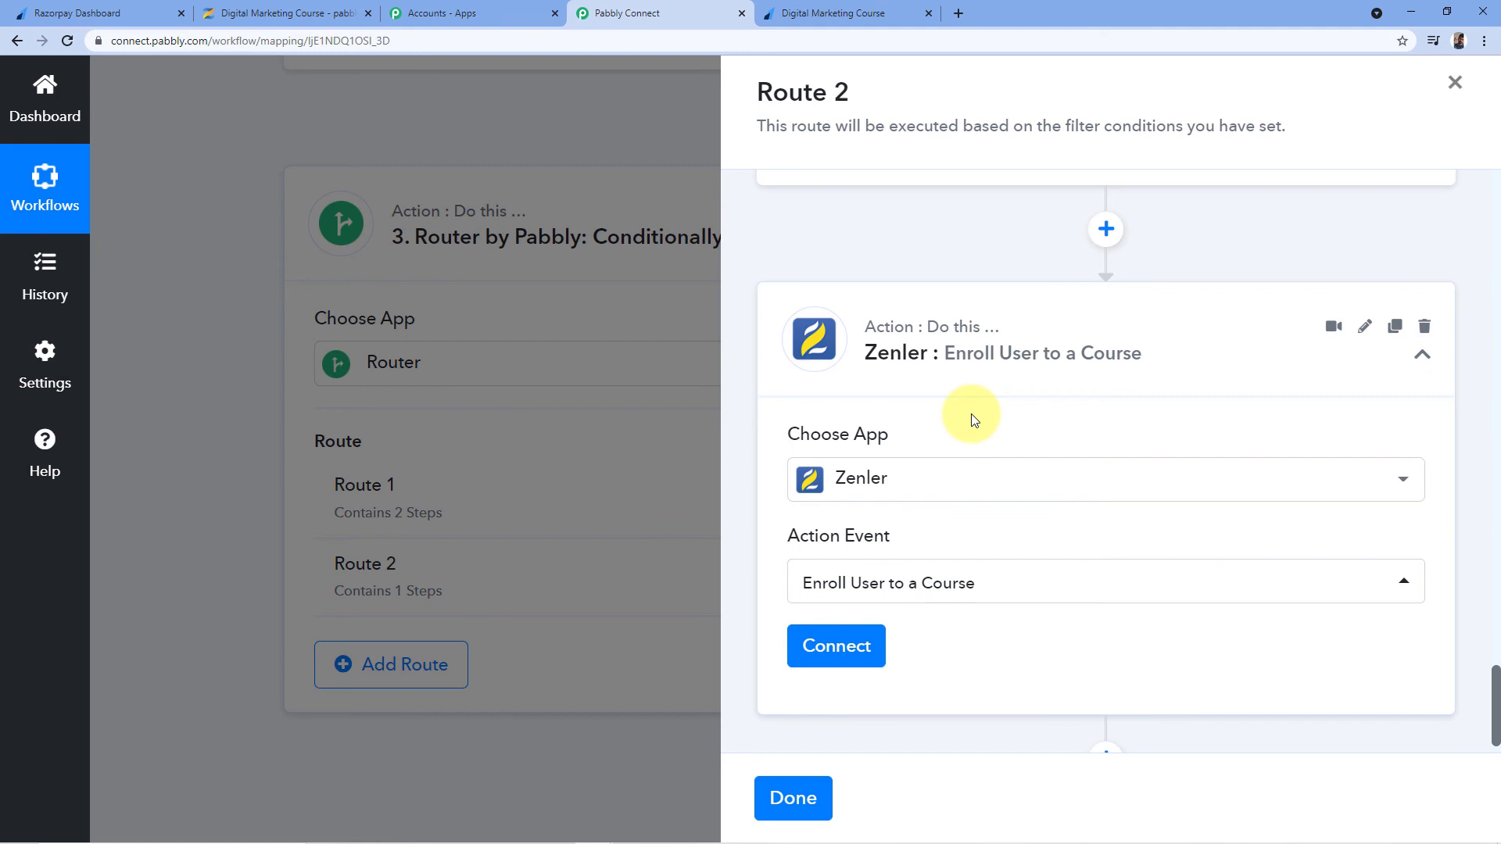
scroll(974, 420, "down", 1)
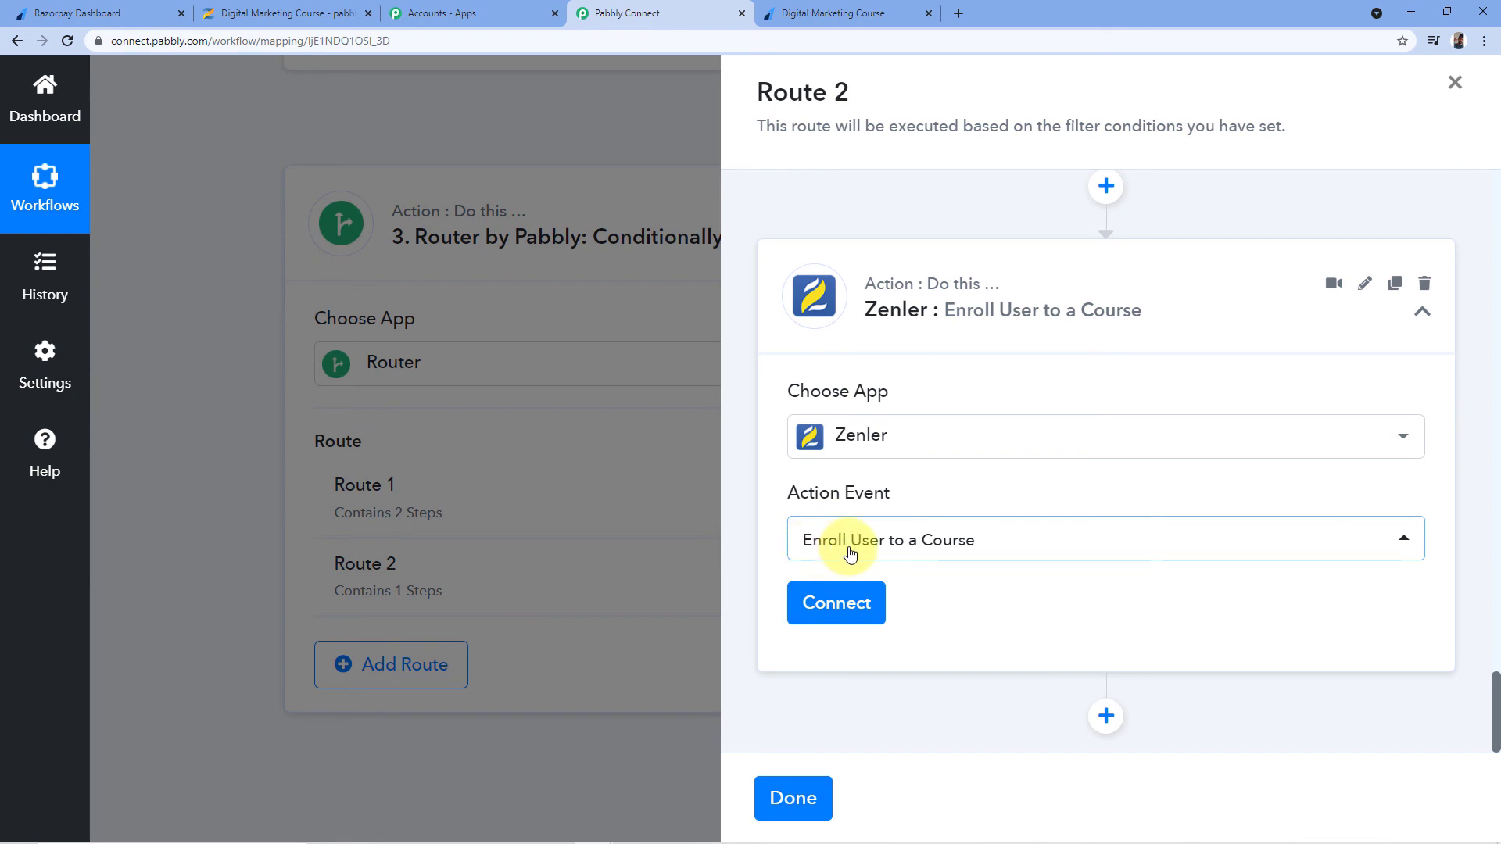
left_click(821, 606)
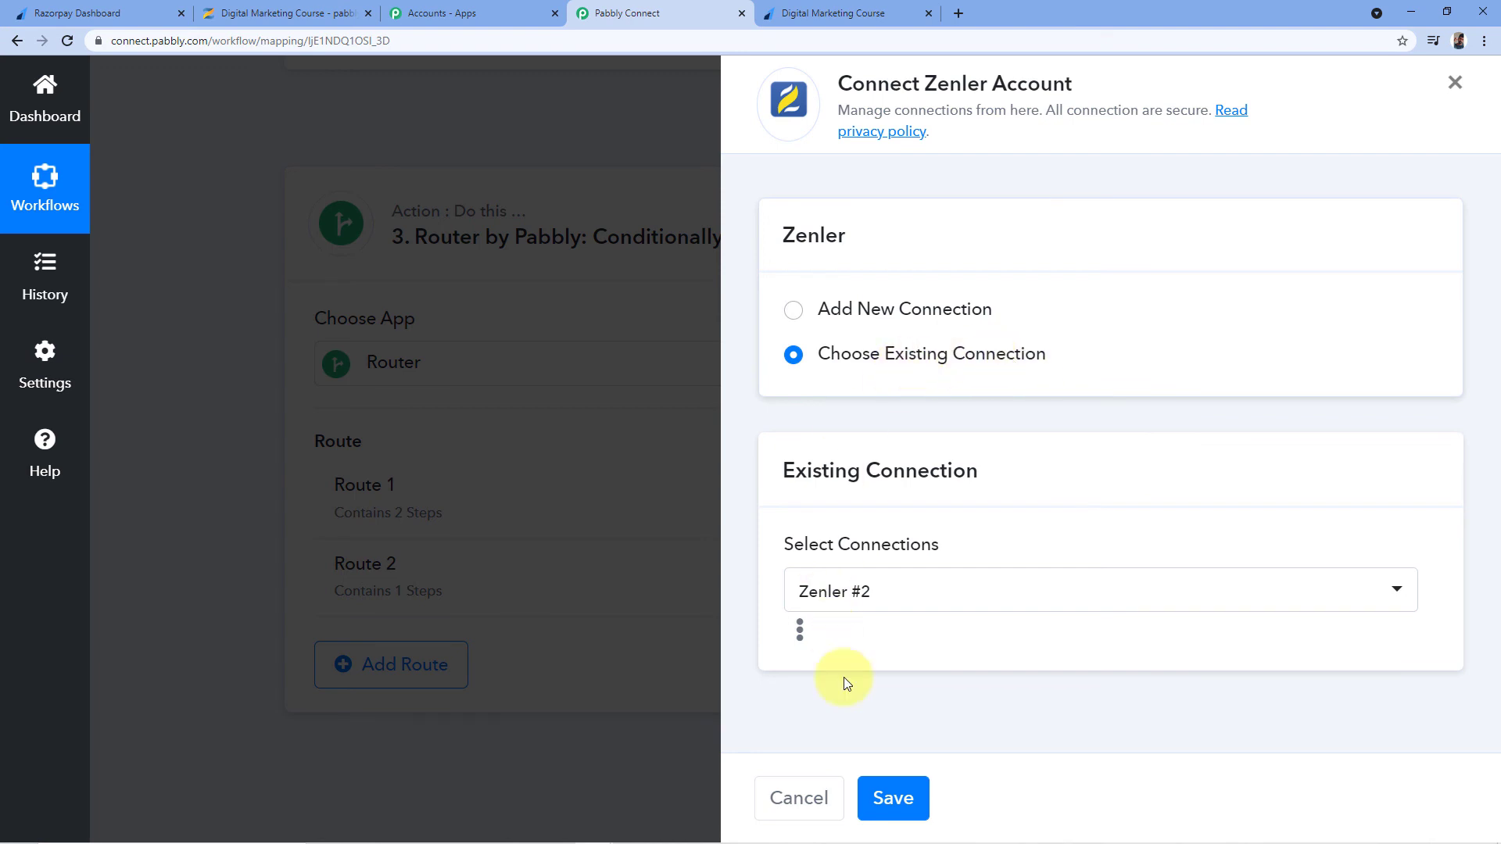
left_click(907, 795)
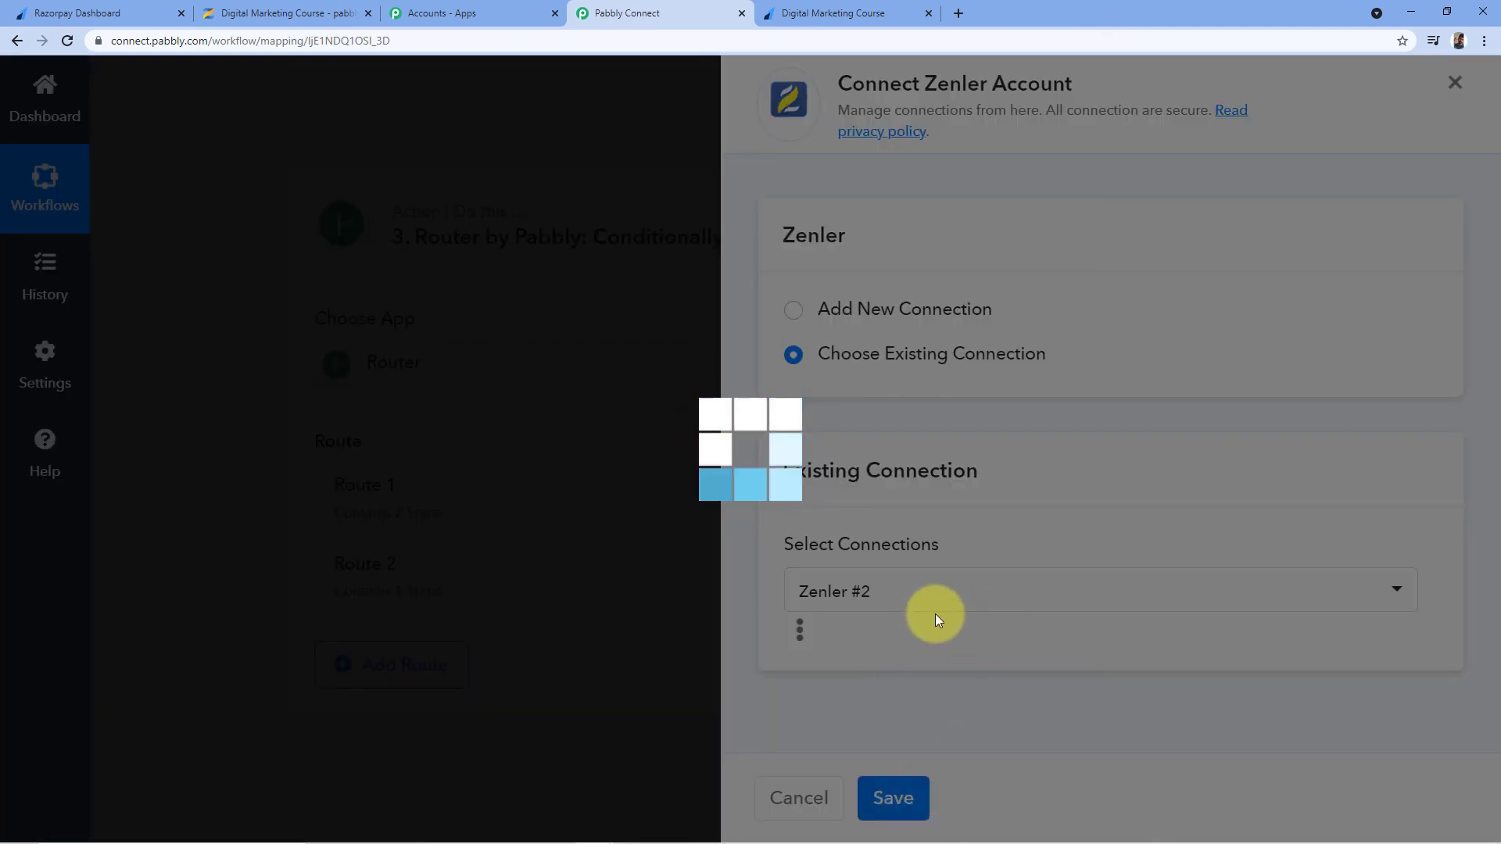
scroll(1072, 438, "down", 5)
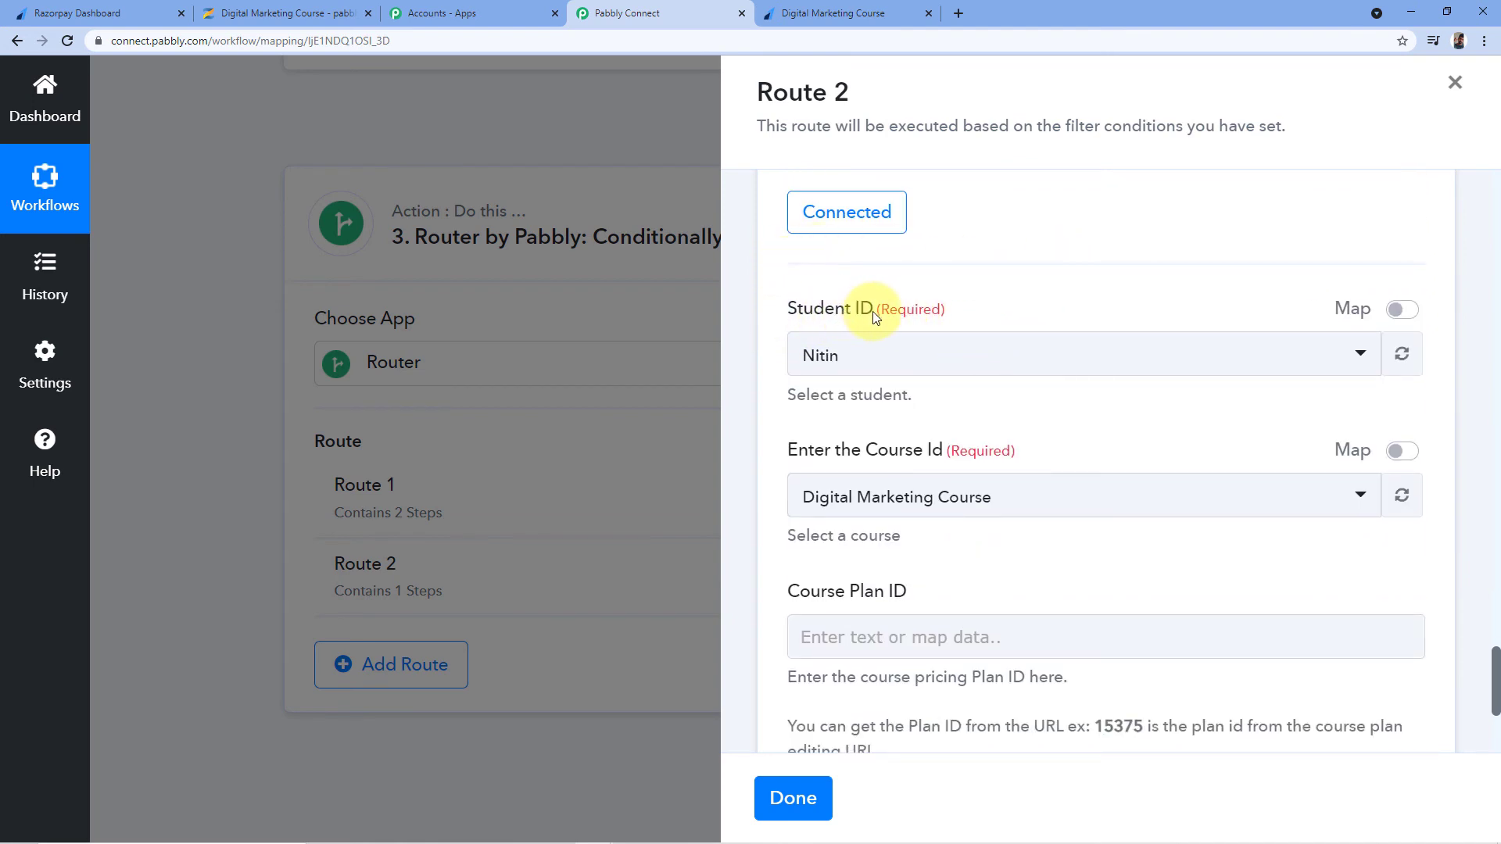
Clear the existing Student ID value so it can take mapped data
left_click(1402, 310)
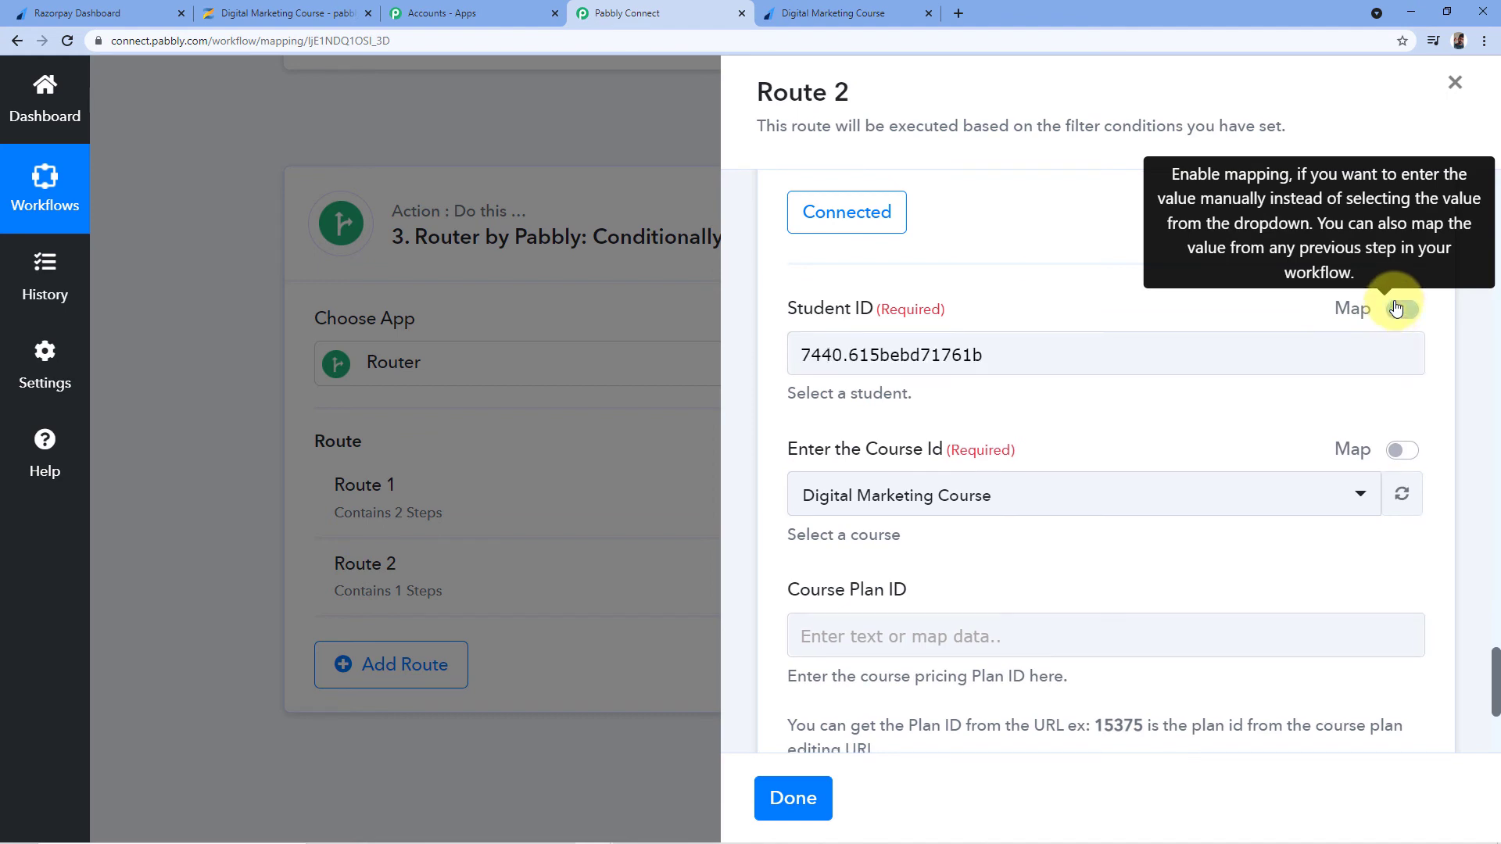
left_click_drag(1224, 344, 637, 419)
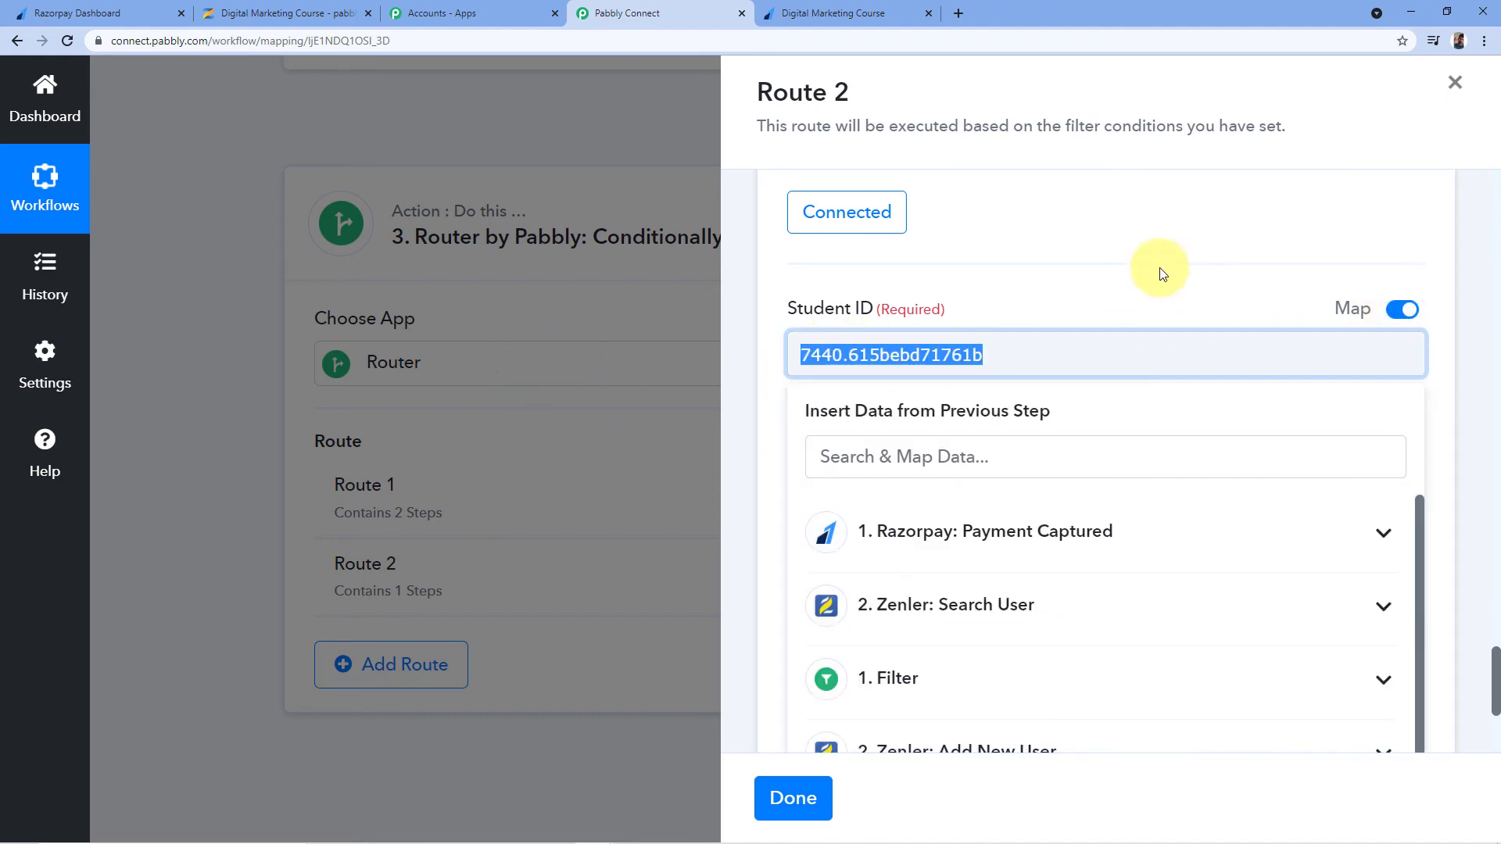
key("BackSpace")
left_click(1028, 295)
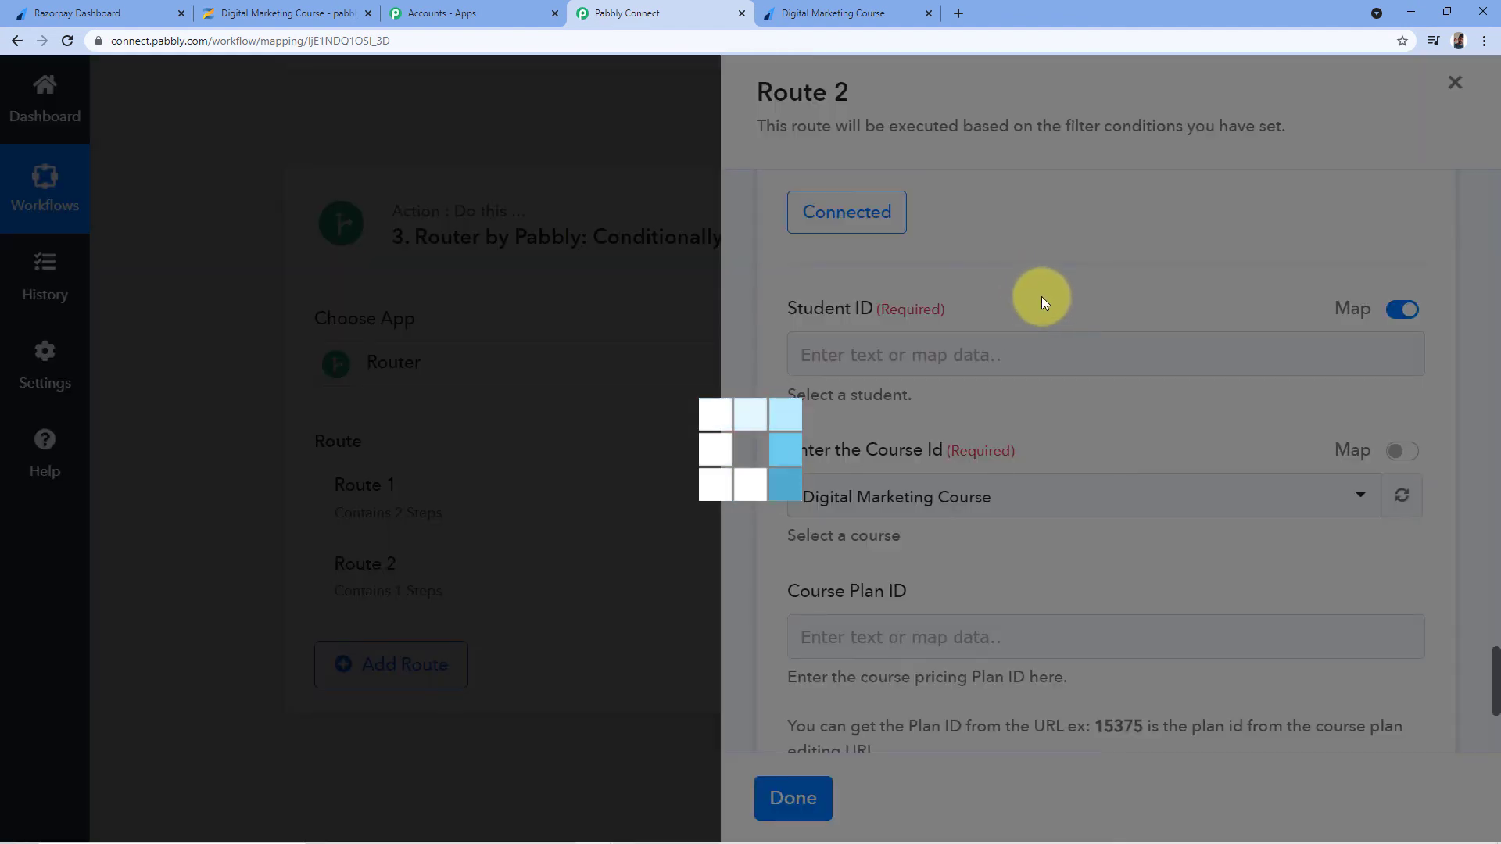
scroll(1042, 302, "up", 12)
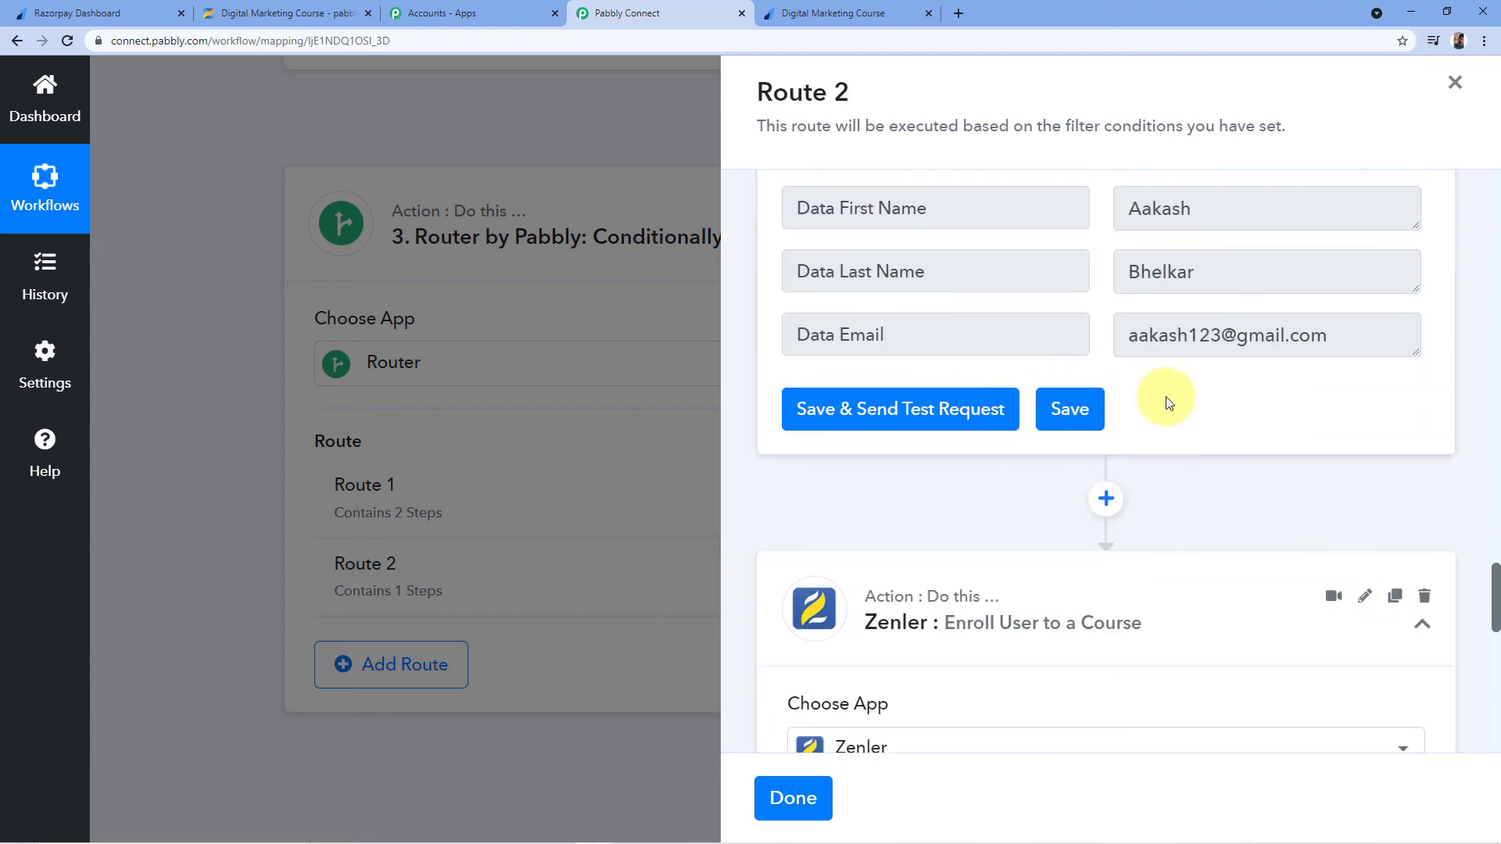
scroll(1106, 354, "up", 2)
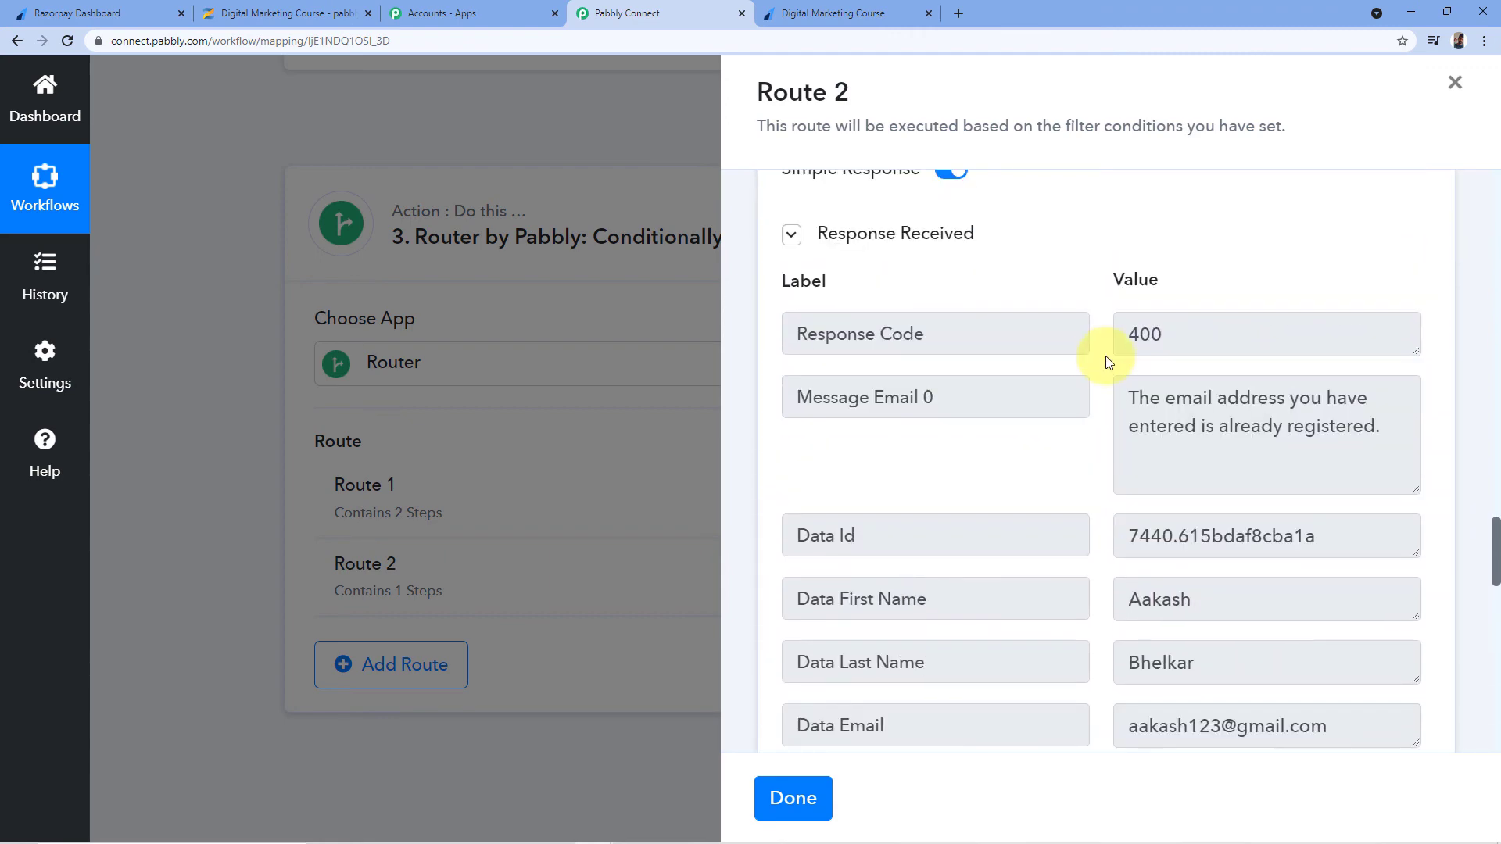
scroll(1098, 366, "down", 3)
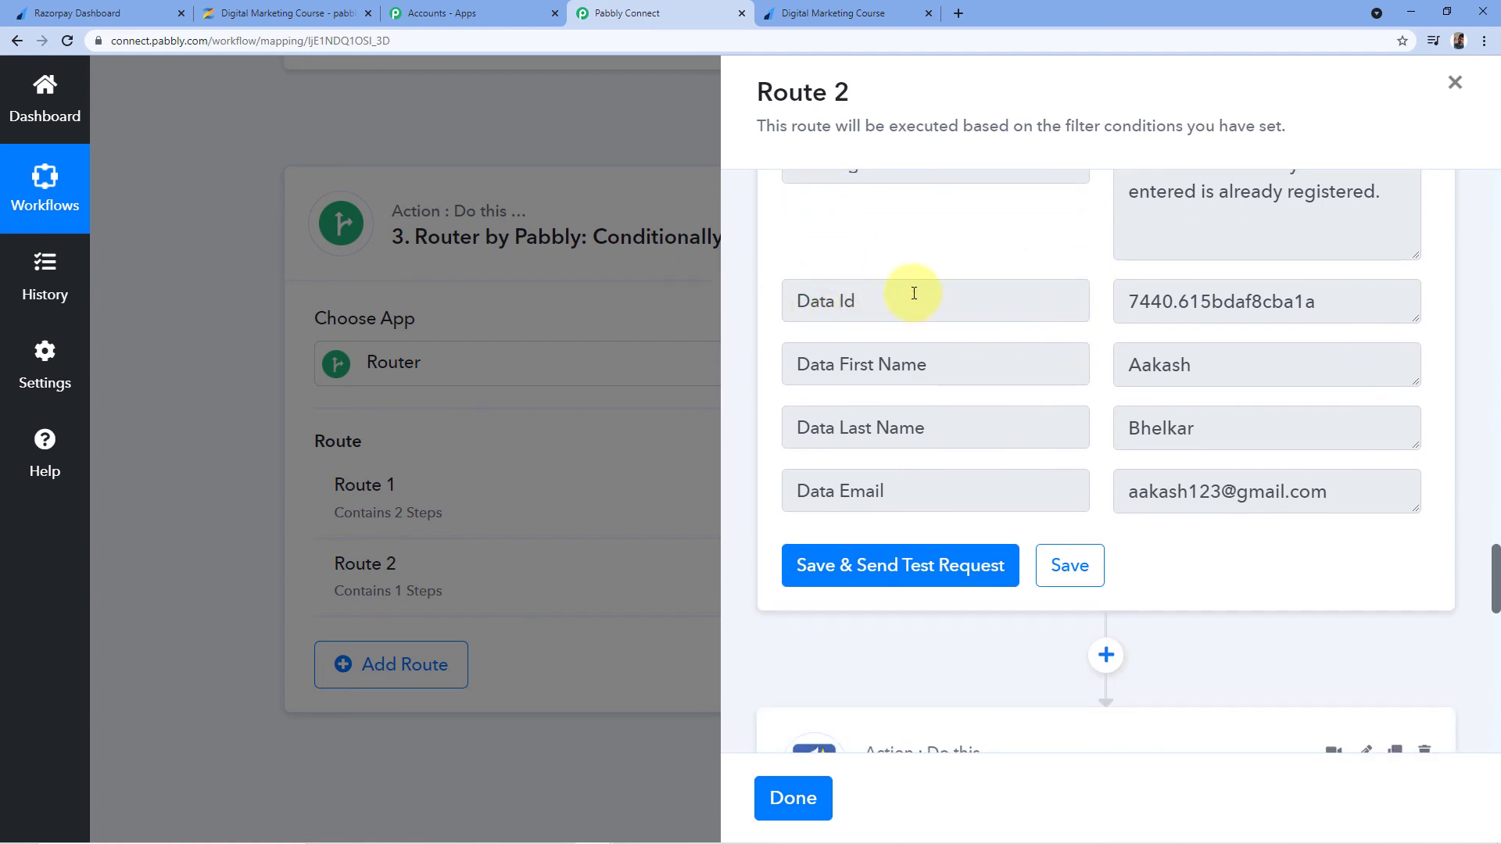
Map the Zenler Add New User step's Data Id into Student ID
left_click_drag(1118, 300, 1360, 313)
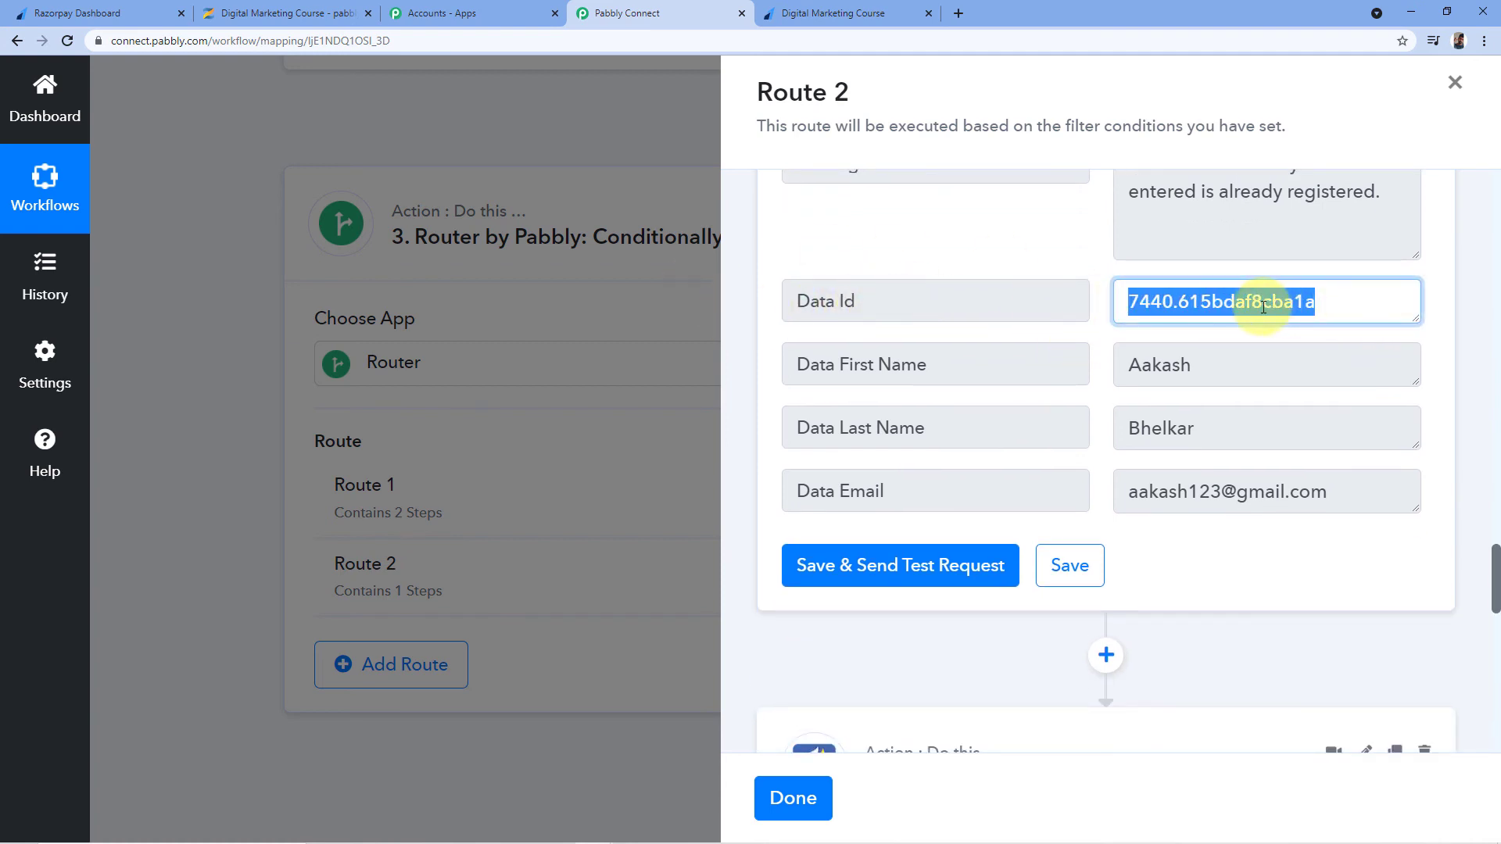
scroll(1067, 359, "down", 9)
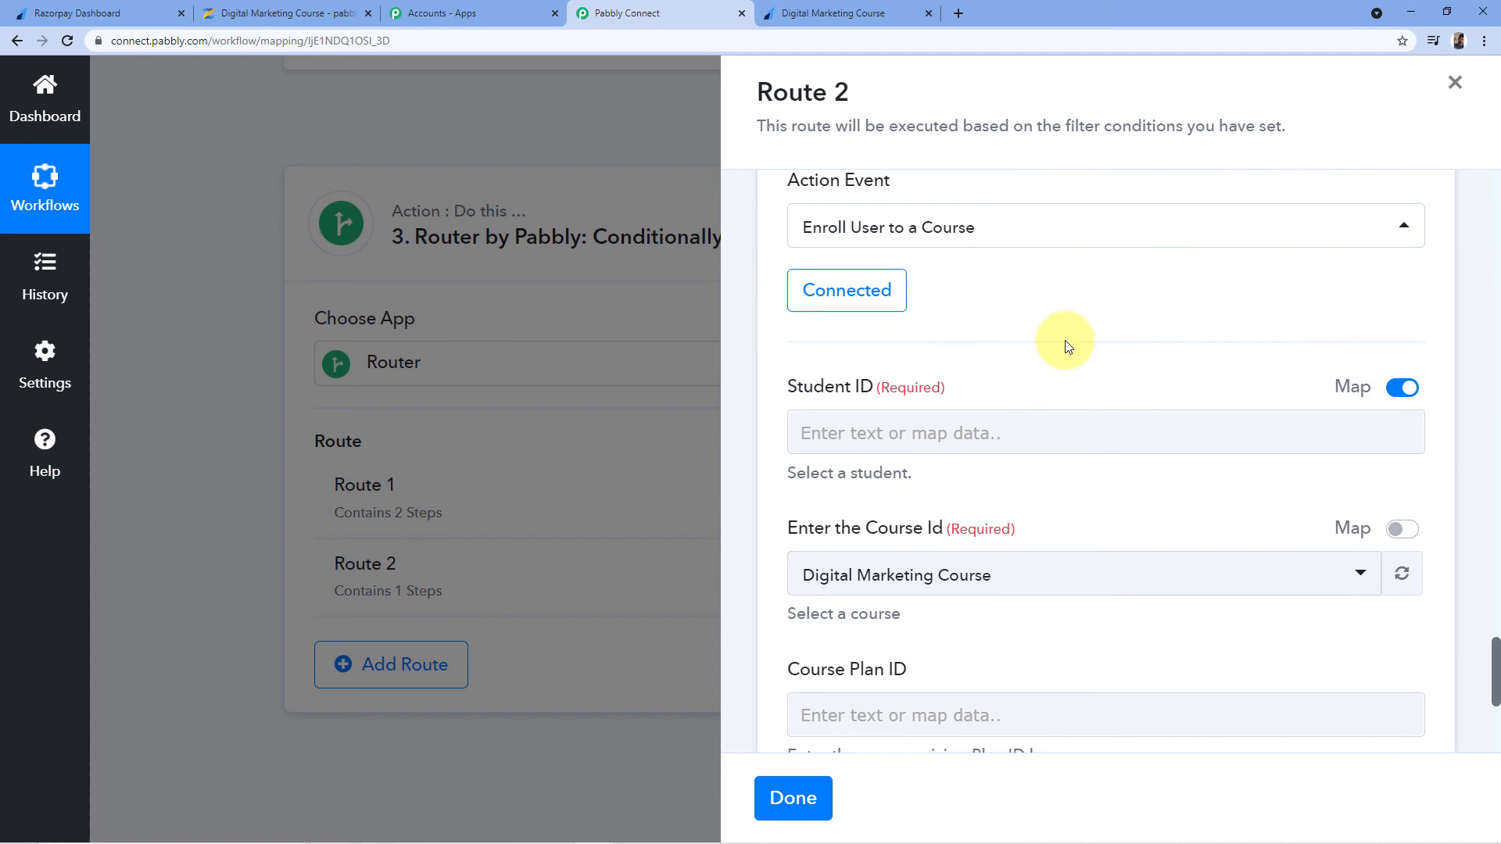
left_click(856, 431)
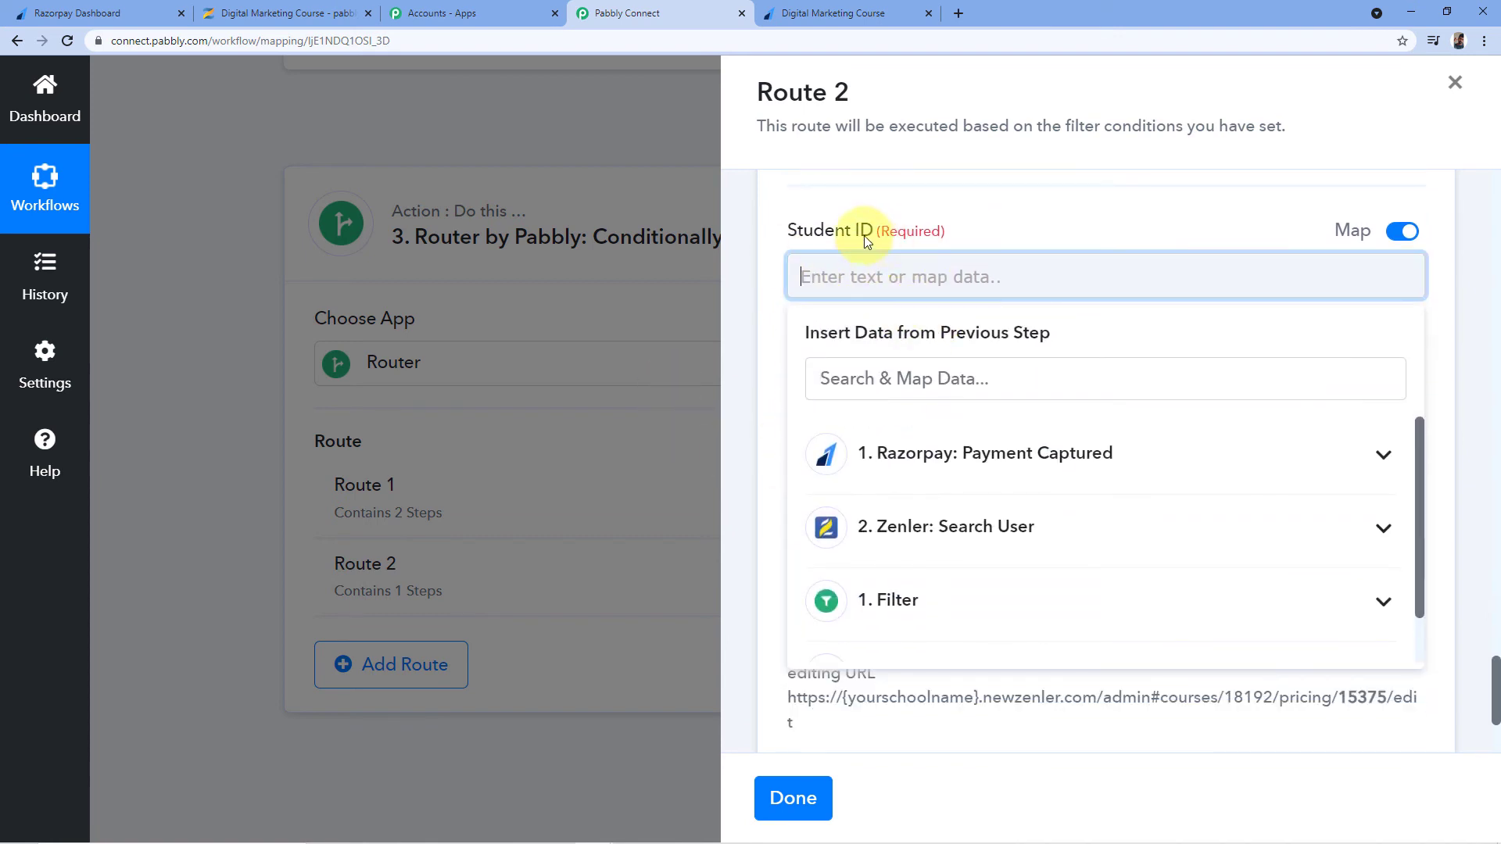
scroll(971, 308, "down", 3)
scroll(983, 319, "down", 1)
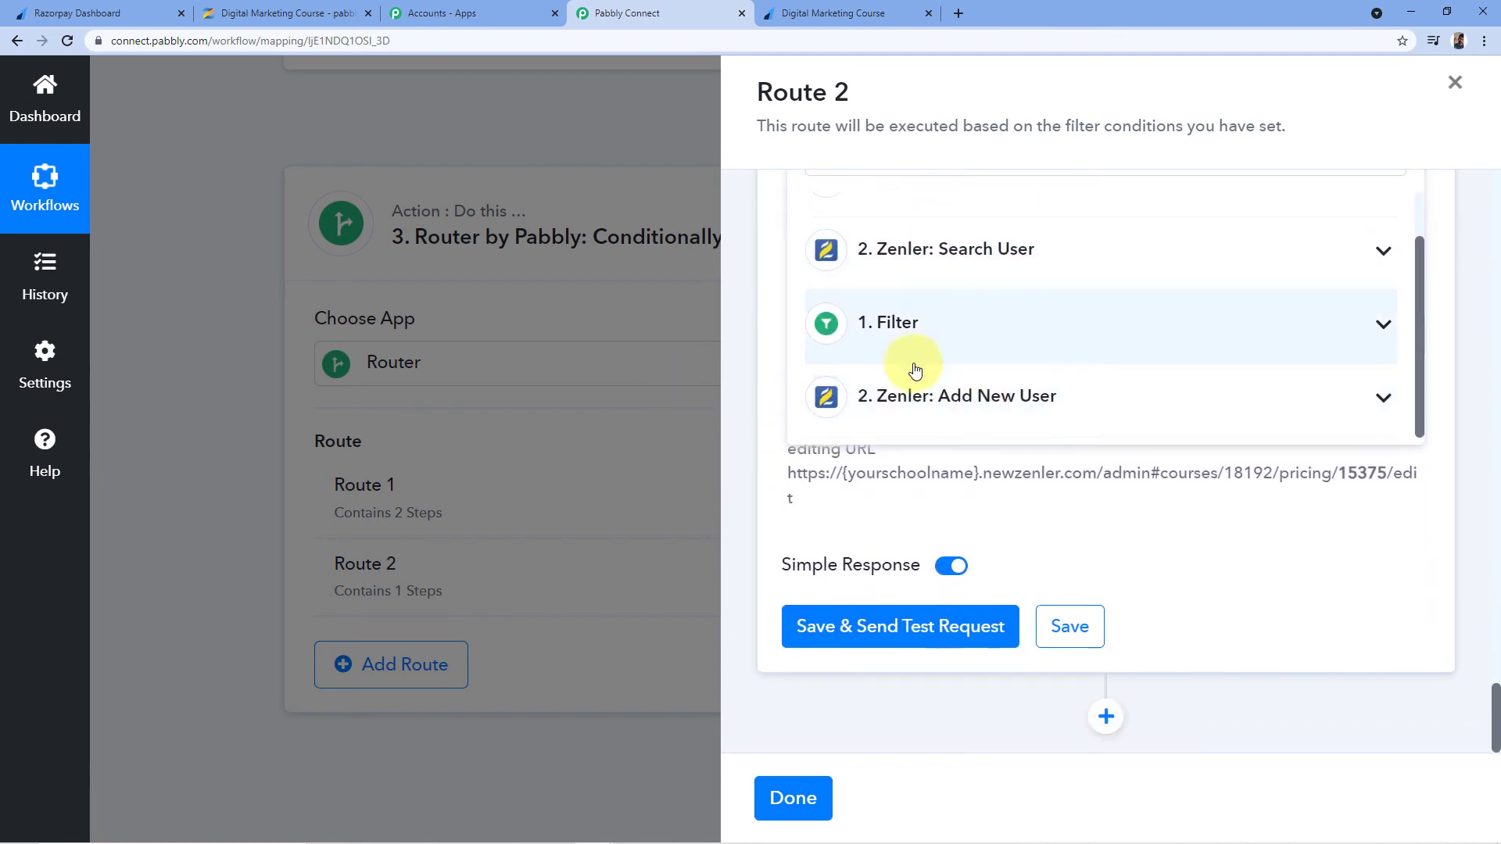
left_click(978, 404)
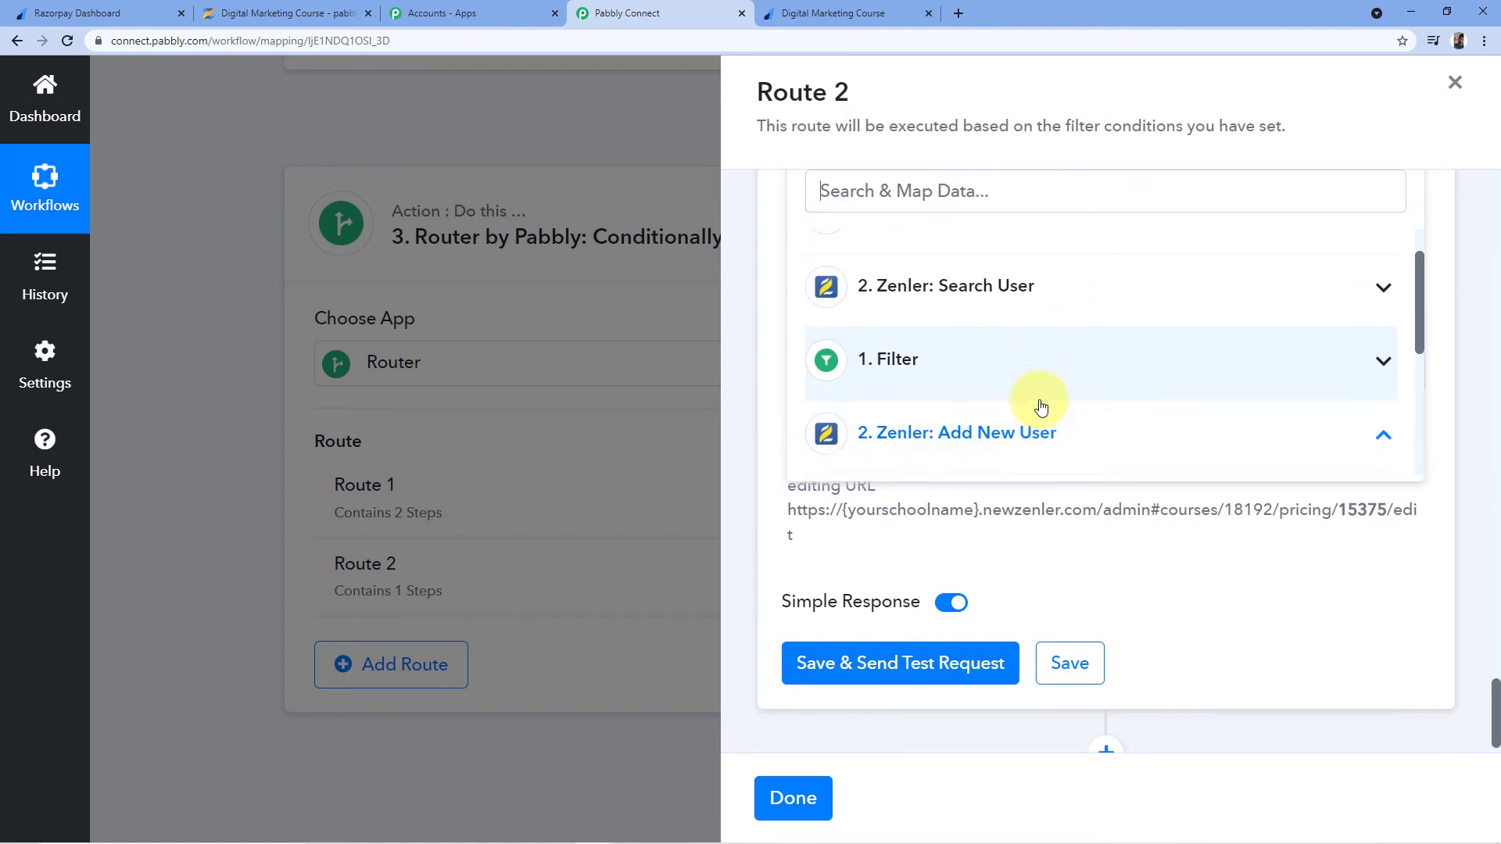
scroll(1052, 422, "down", 2)
scroll(1070, 372, "down", 1)
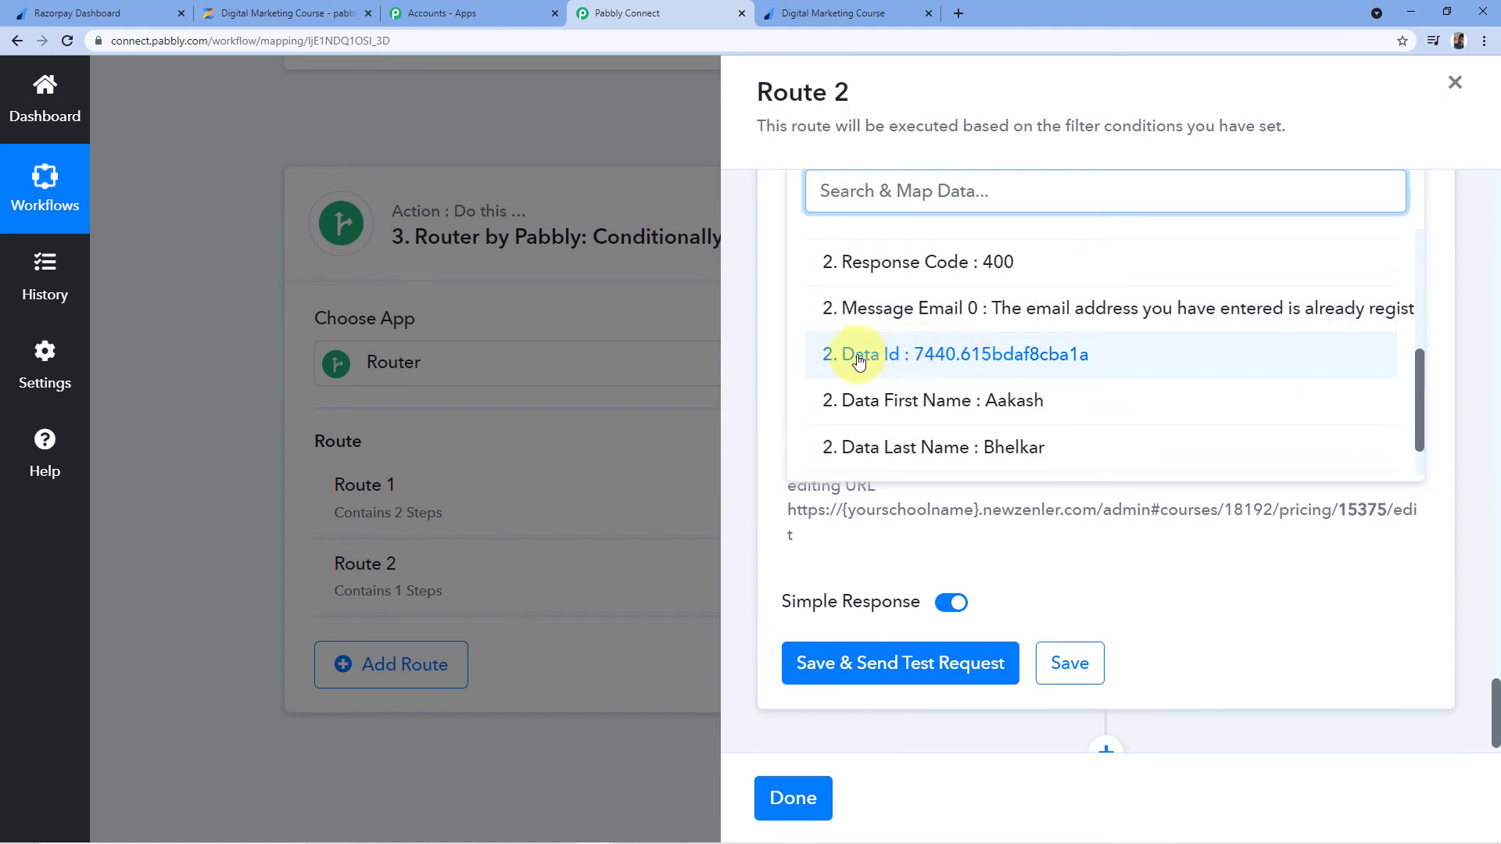
left_click(940, 356)
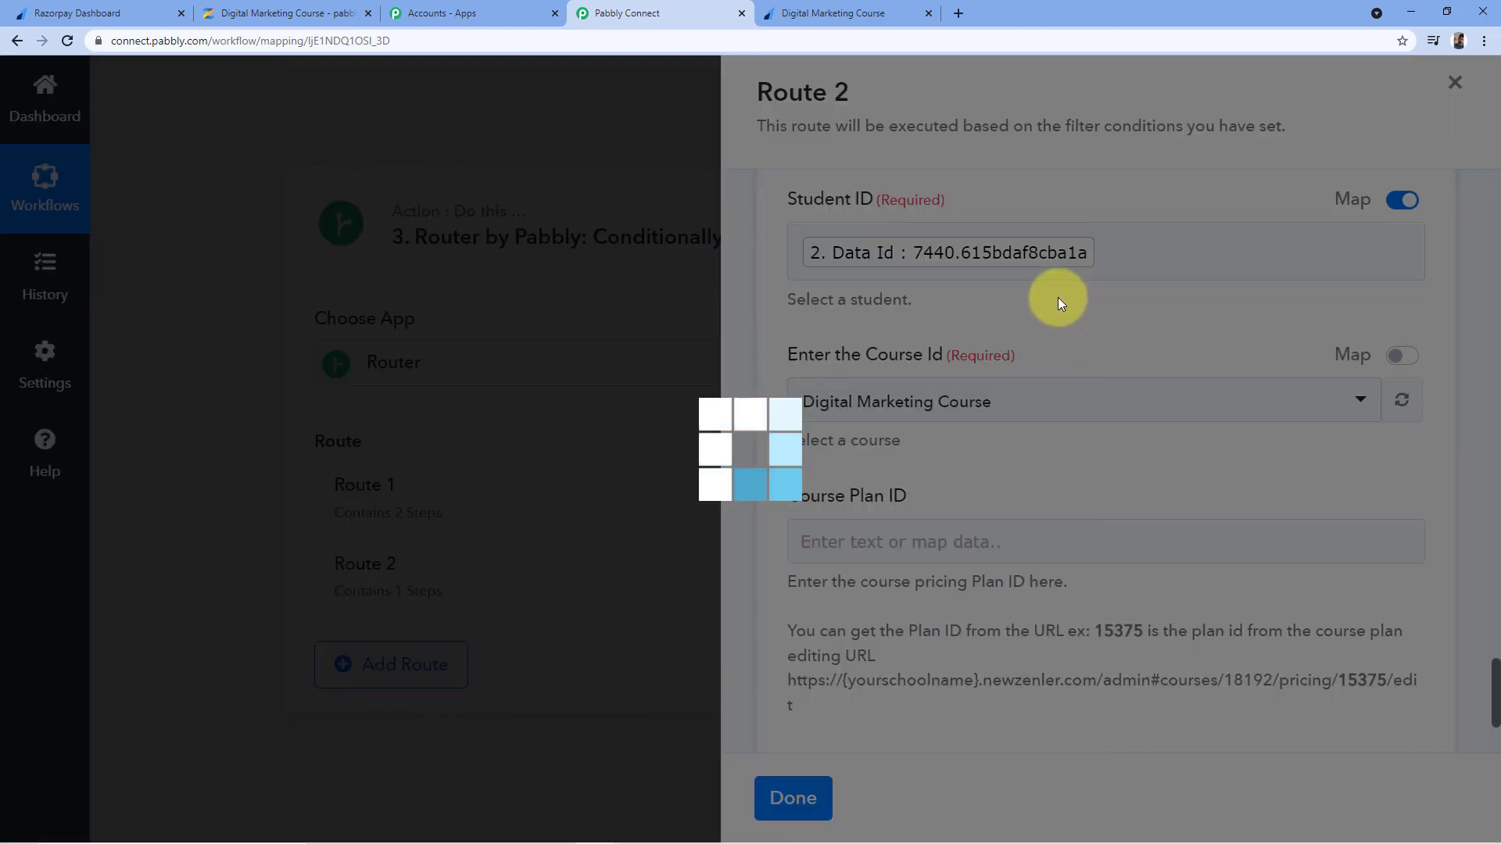
Choose Digital Marketing Course as the Course Id and begin filling the Course Plan ID
scroll(944, 332, "down", 1)
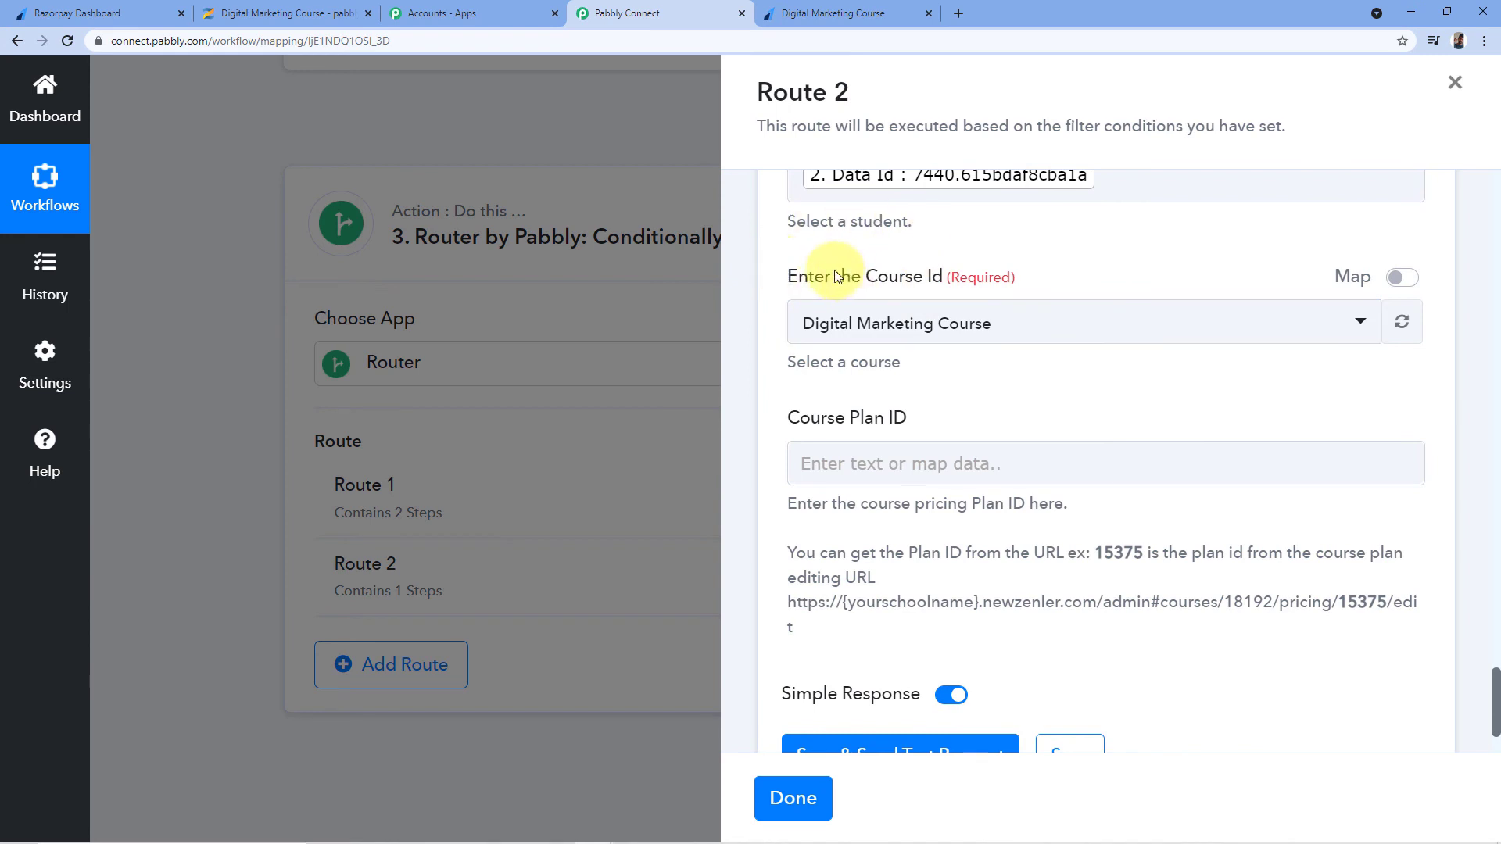
left_click(1072, 324)
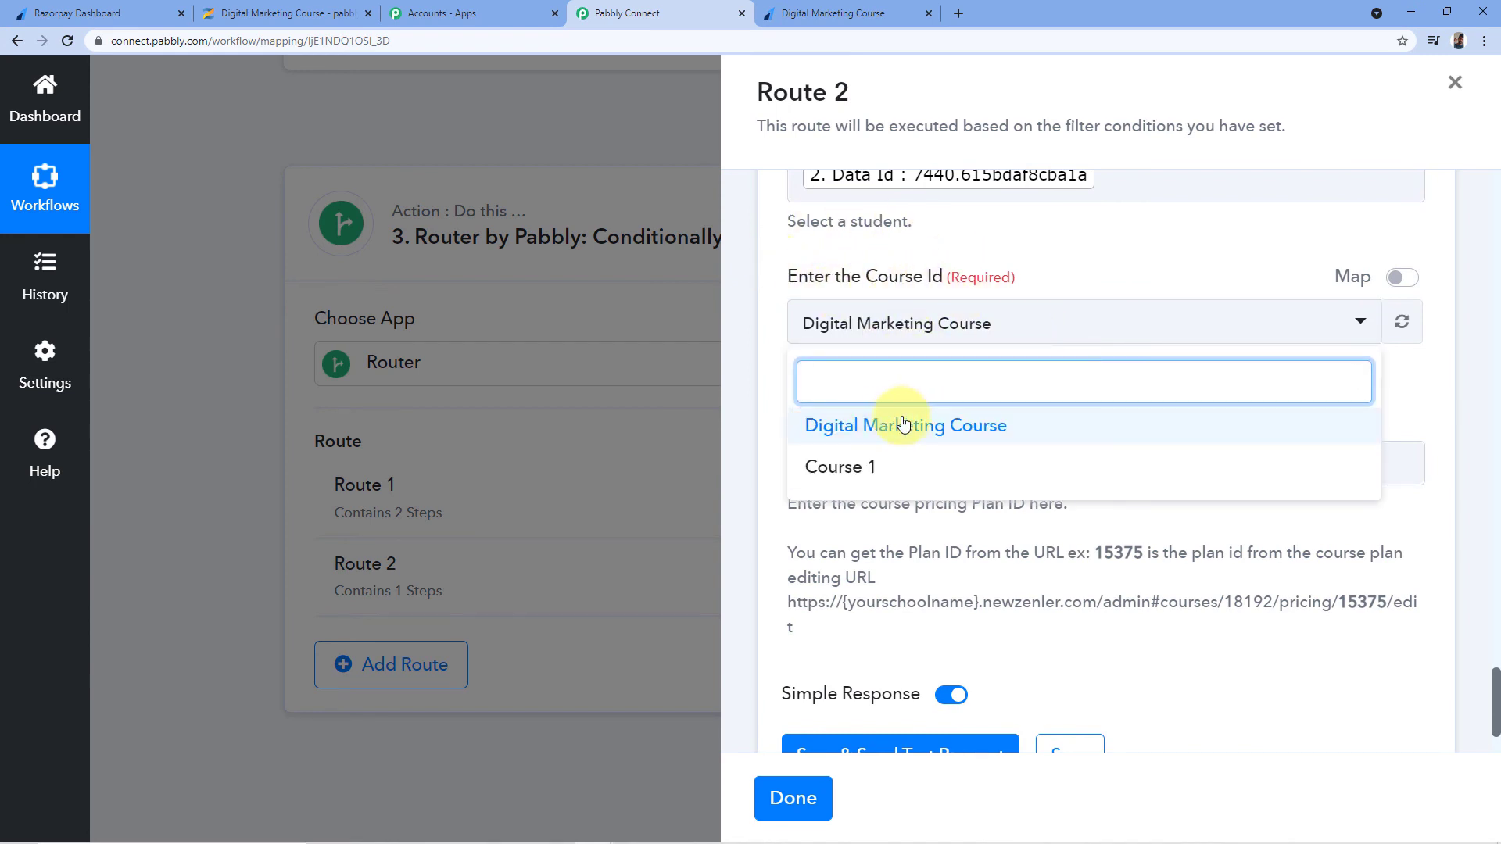
left_click(1003, 431)
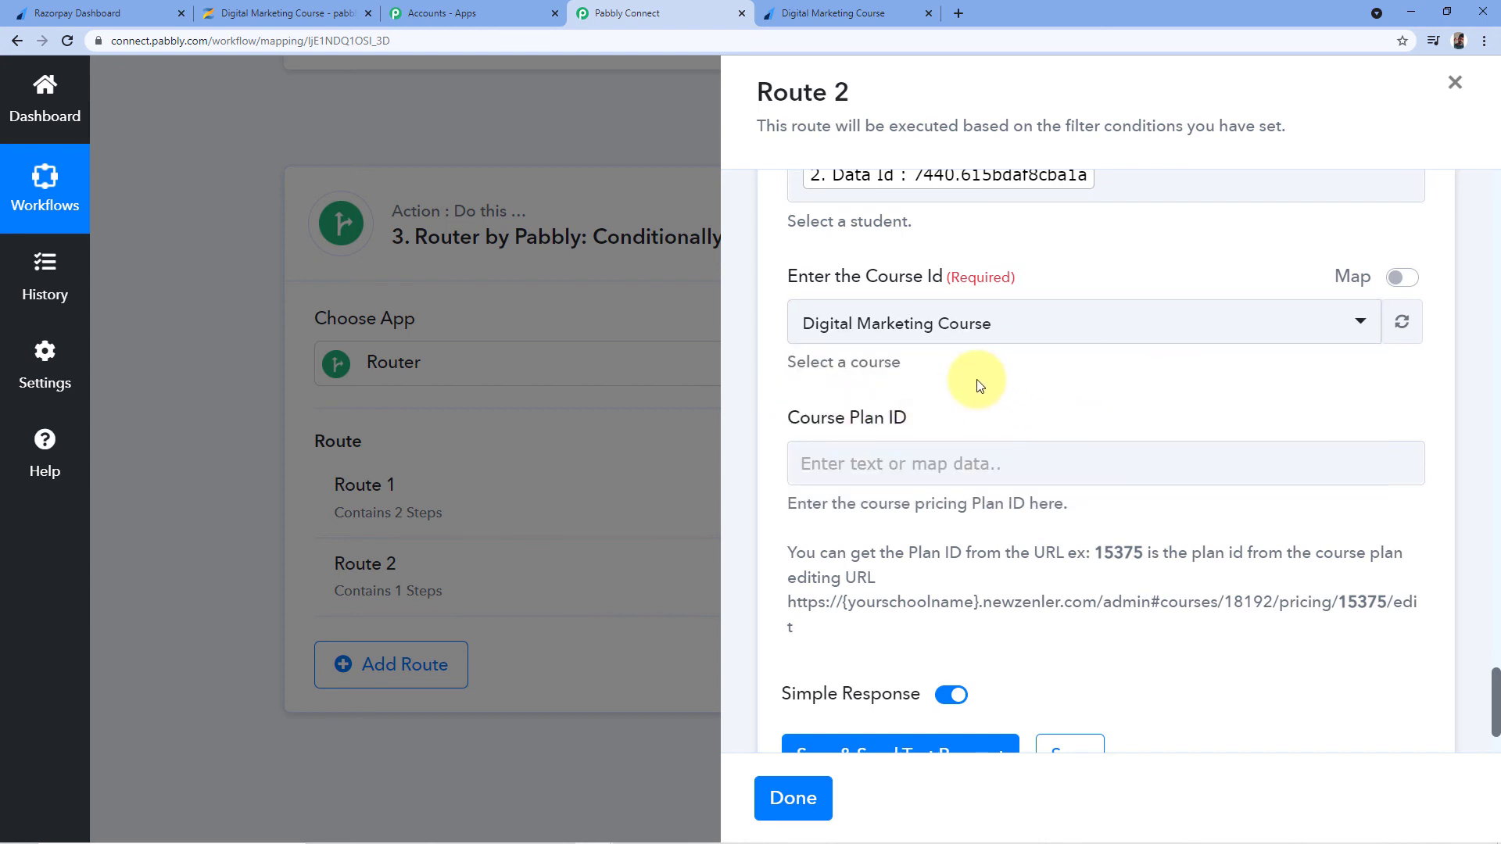
scroll(975, 386, "down", 1)
left_click(903, 387)
left_click(883, 387)
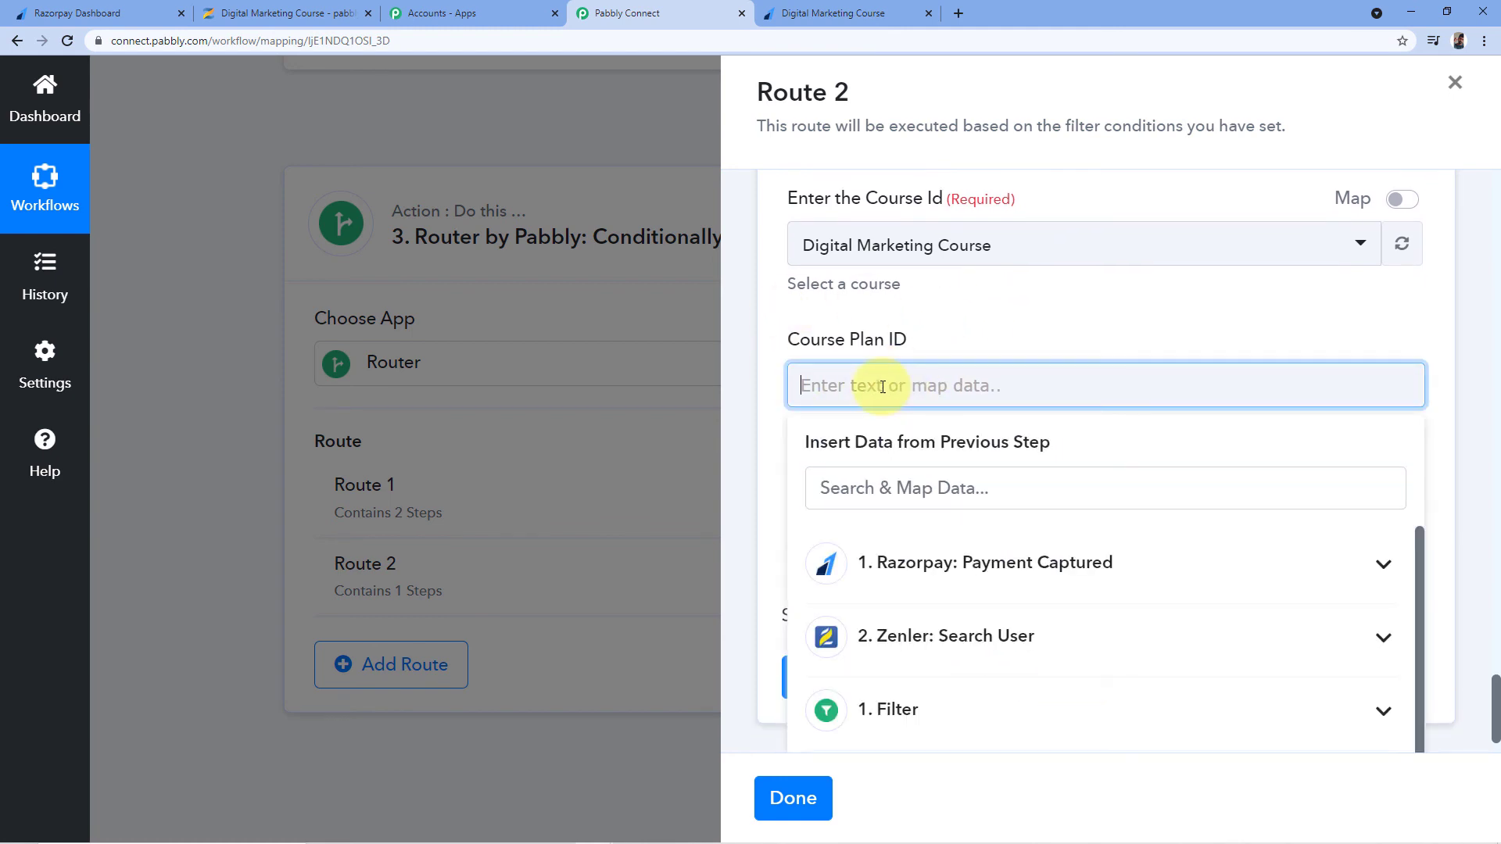
Copy plan ID 44596 from the Digital Marketing Course pricing plan's edit page URL in Zenler
left_click(280, 11)
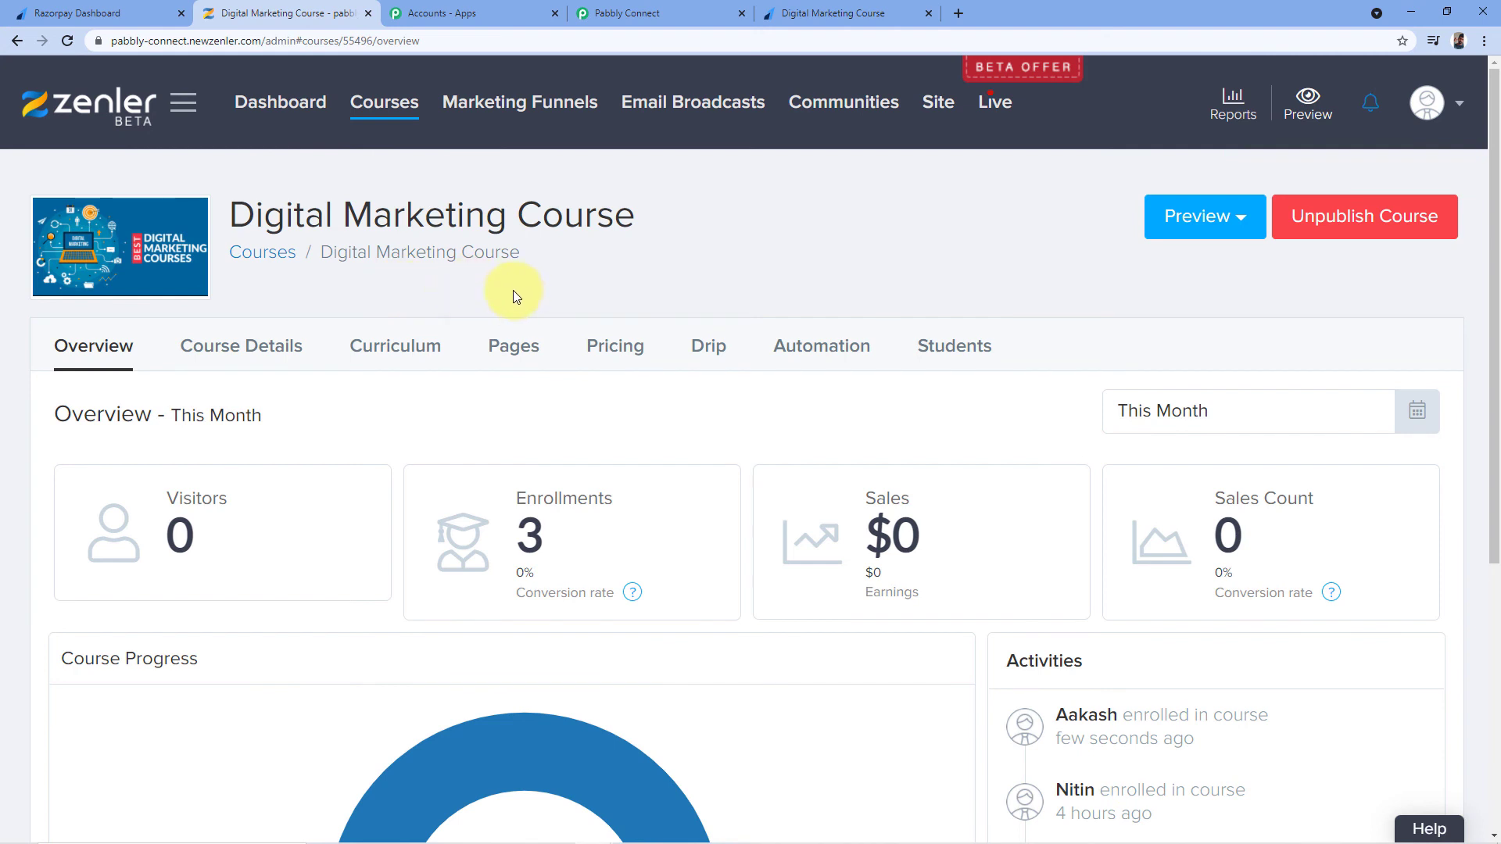
left_click(617, 354)
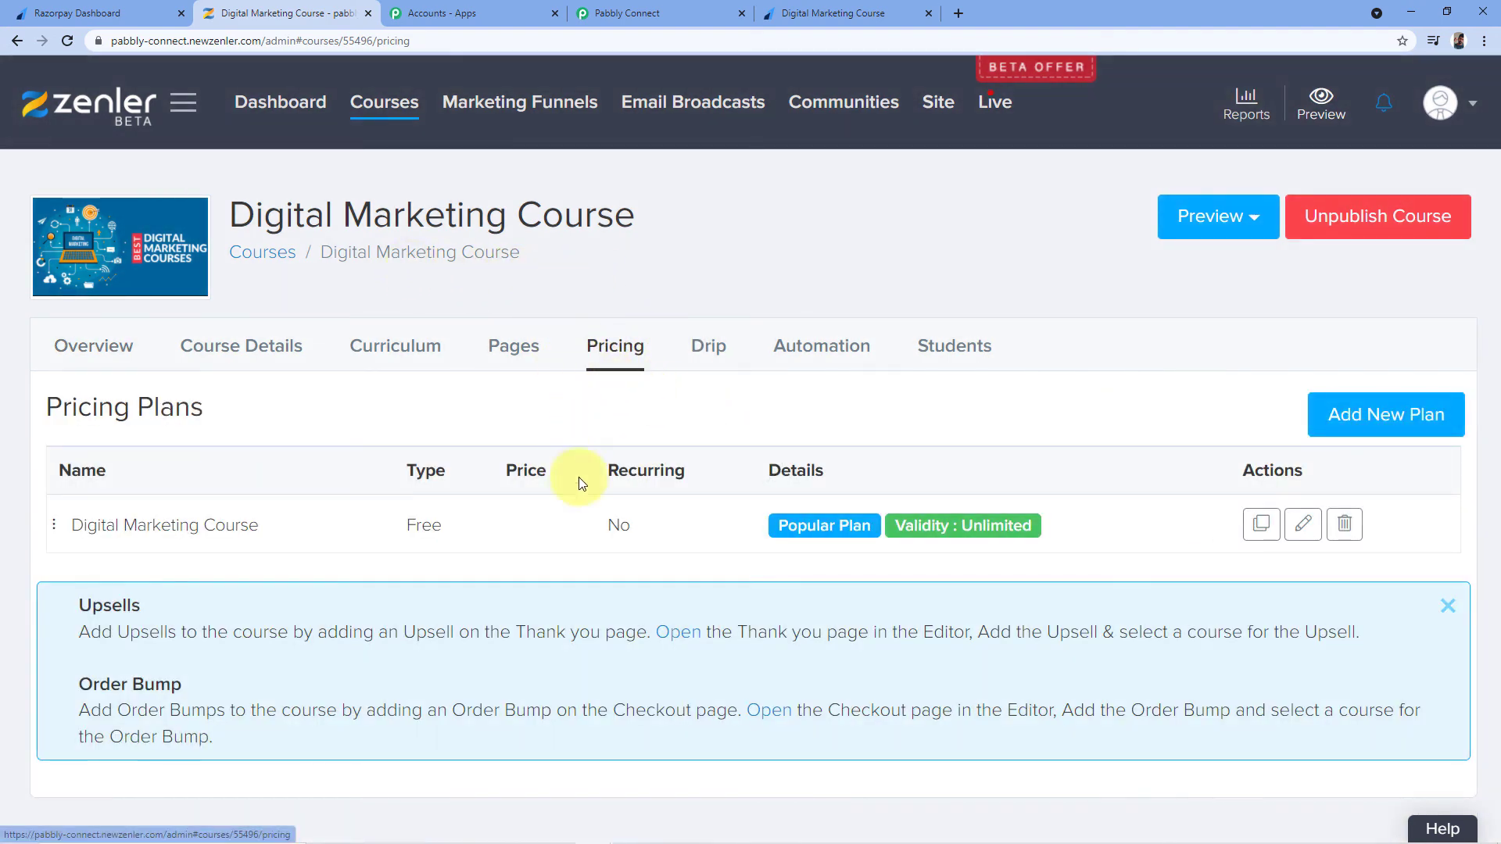
left_click(1300, 525)
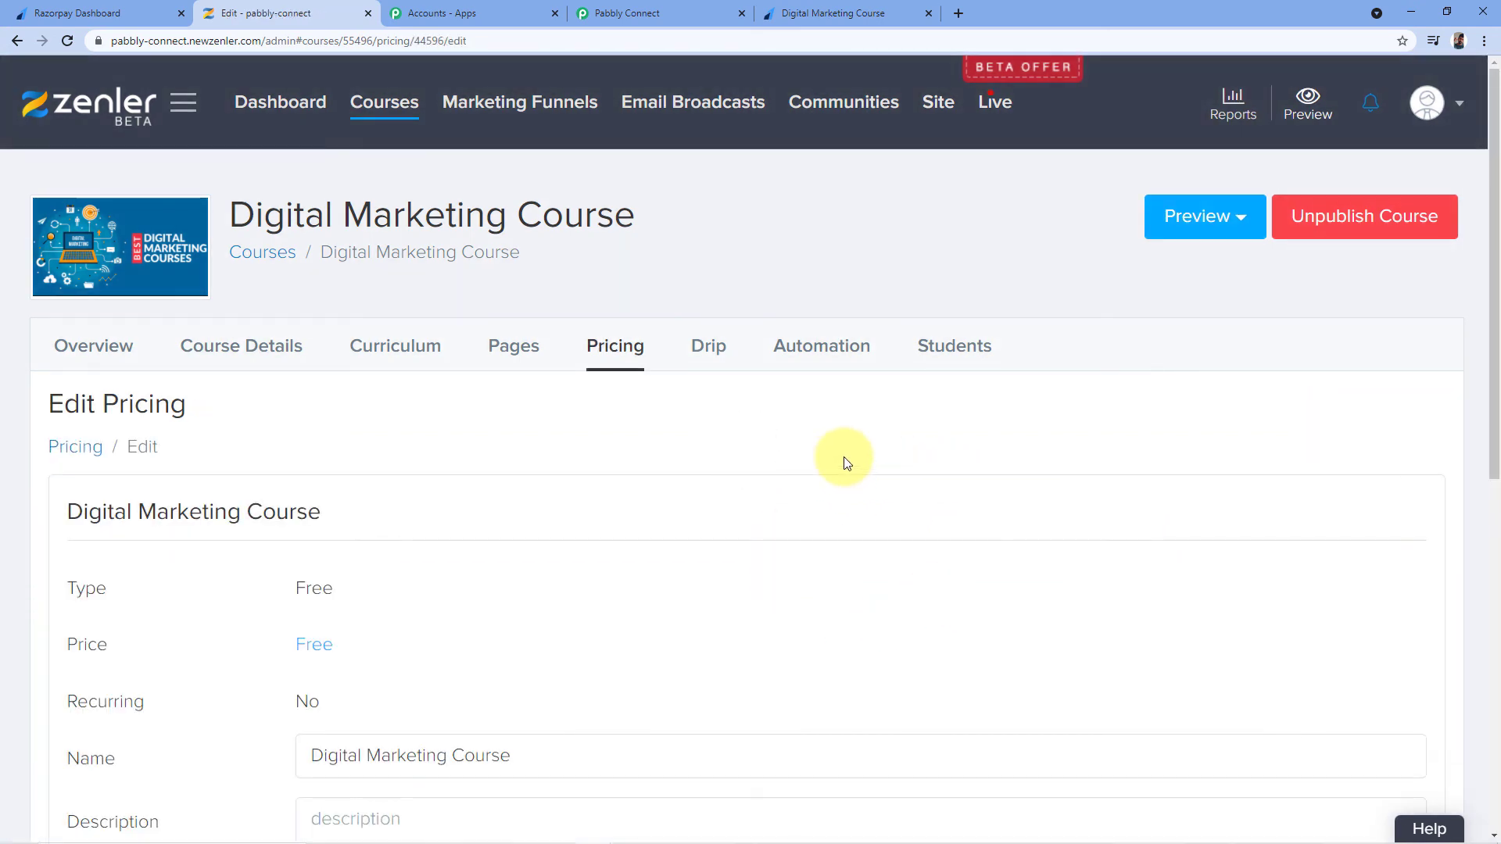
left_click_drag(418, 42, 445, 43)
right_click(466, 39)
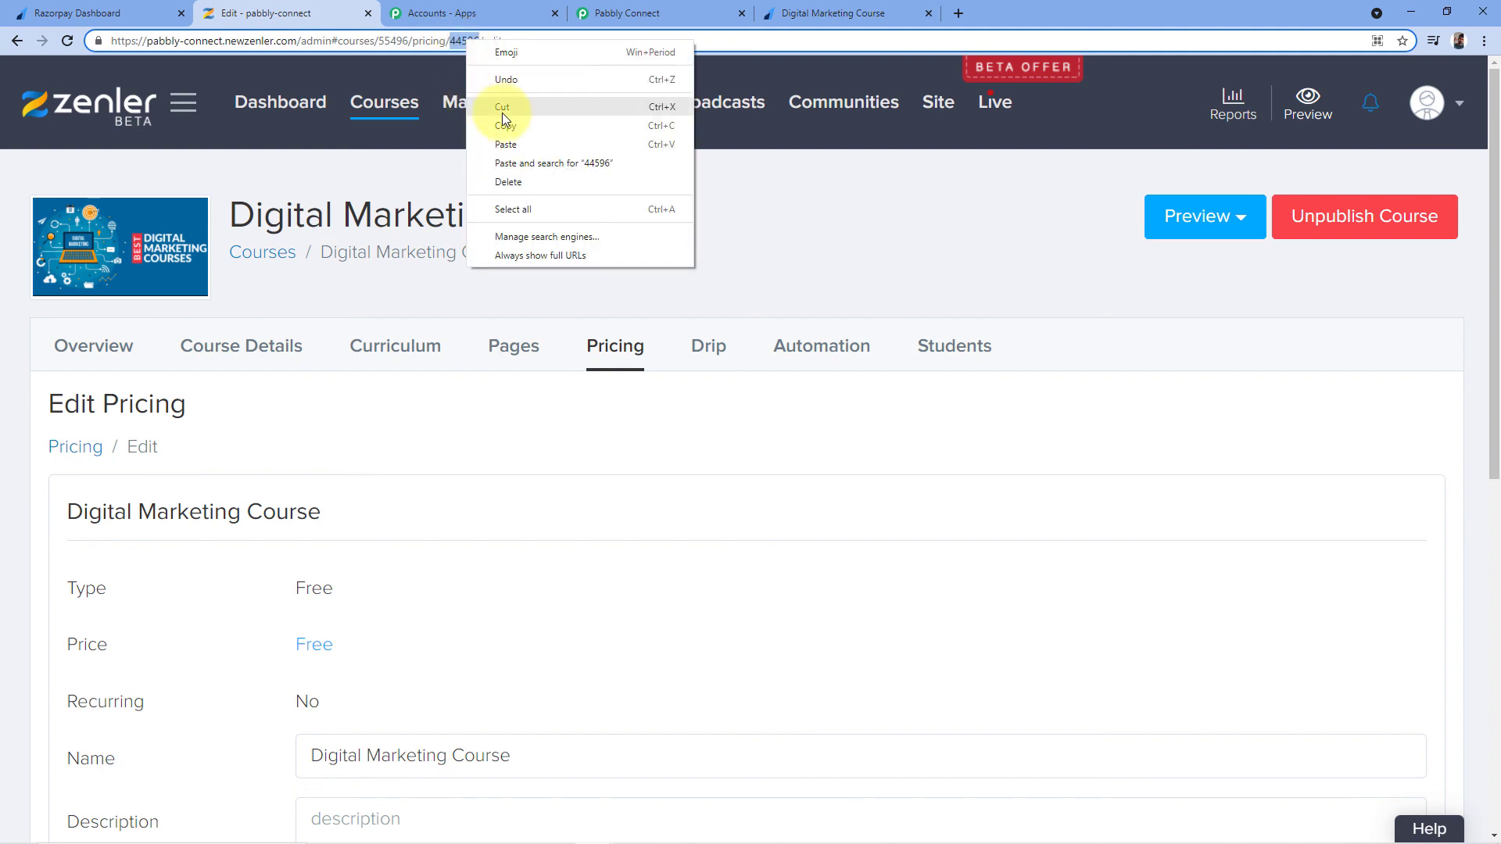
left_click(504, 127)
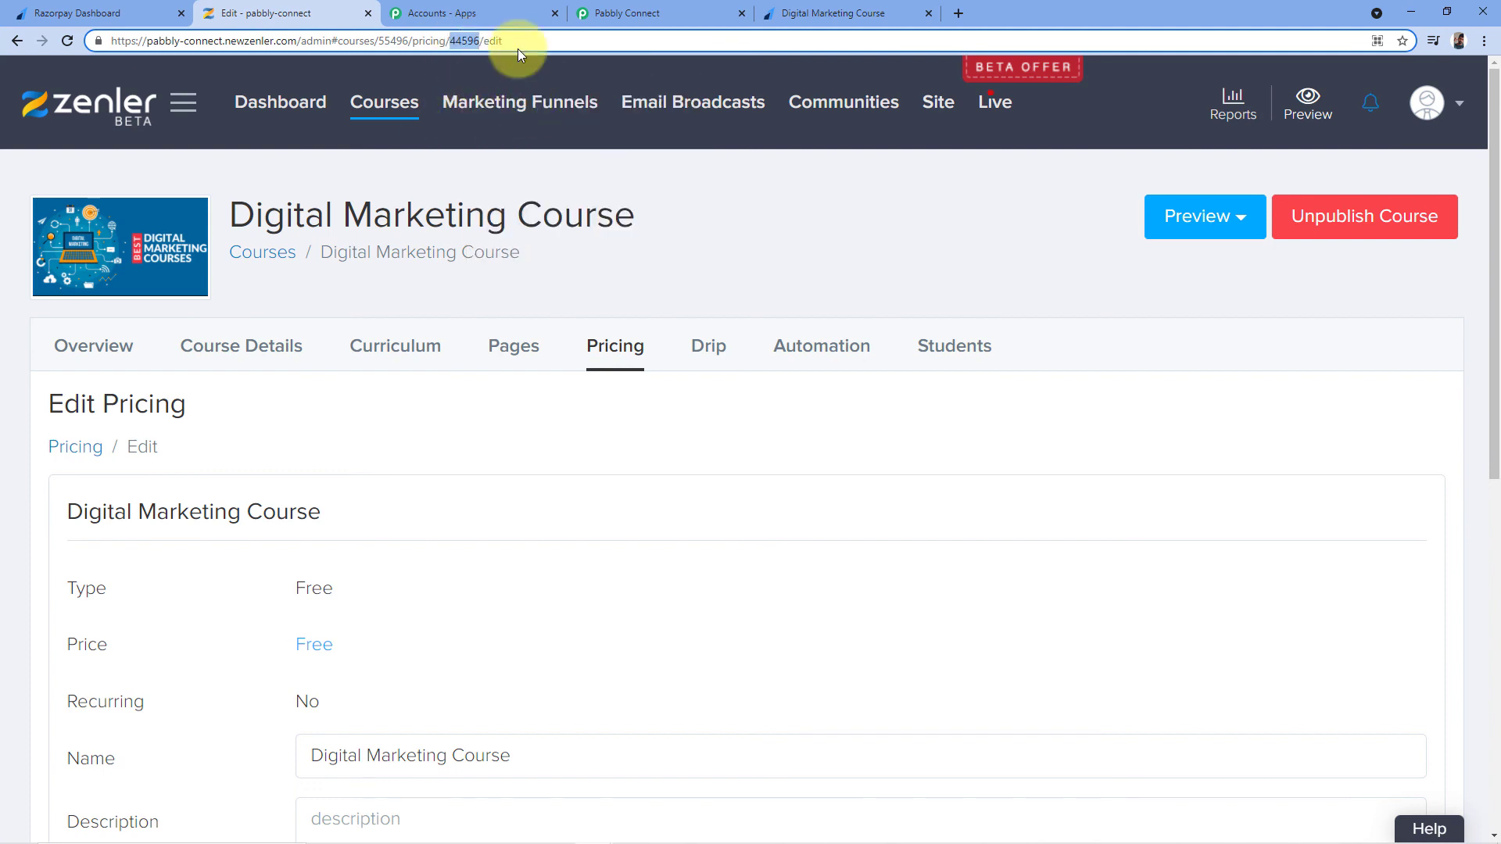
left_click(684, 16)
Paste 44596 into Route 2's Course Plan ID and send a test enrolment request
right_click(807, 383)
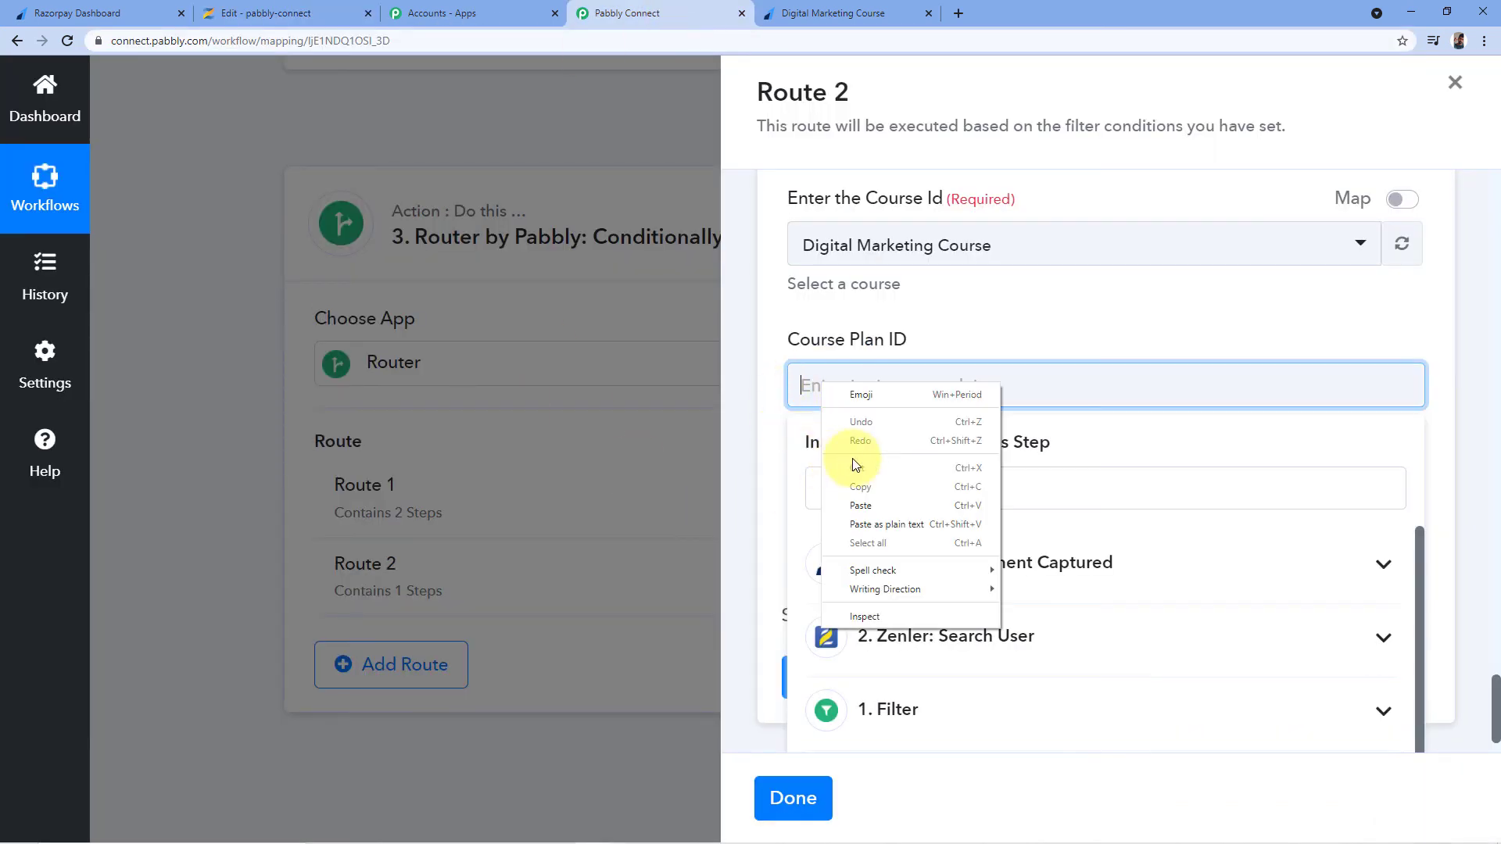
left_click(852, 507)
left_click(993, 321)
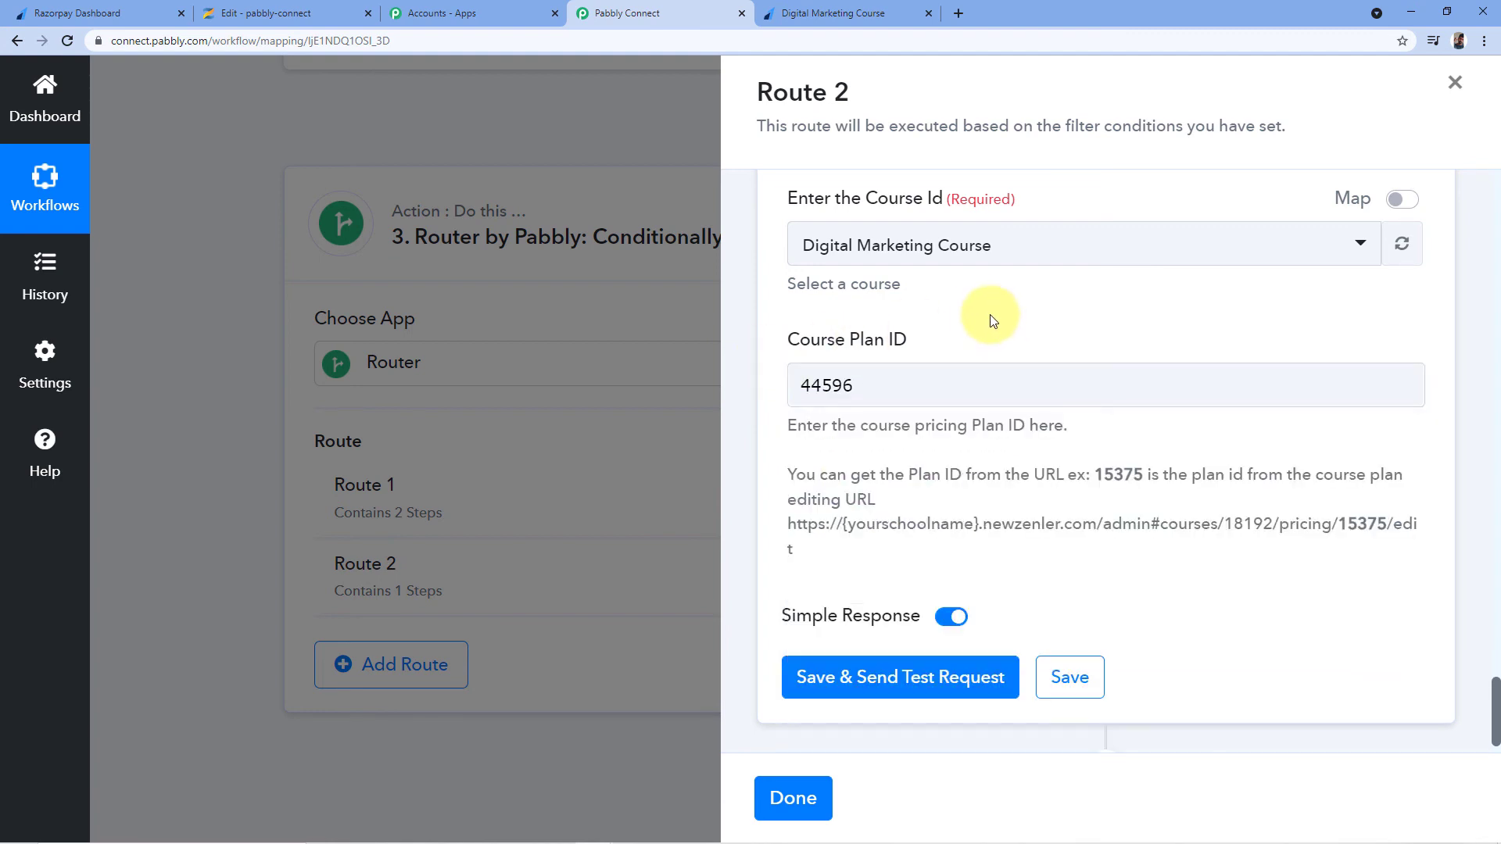
scroll(939, 375, "down", 1)
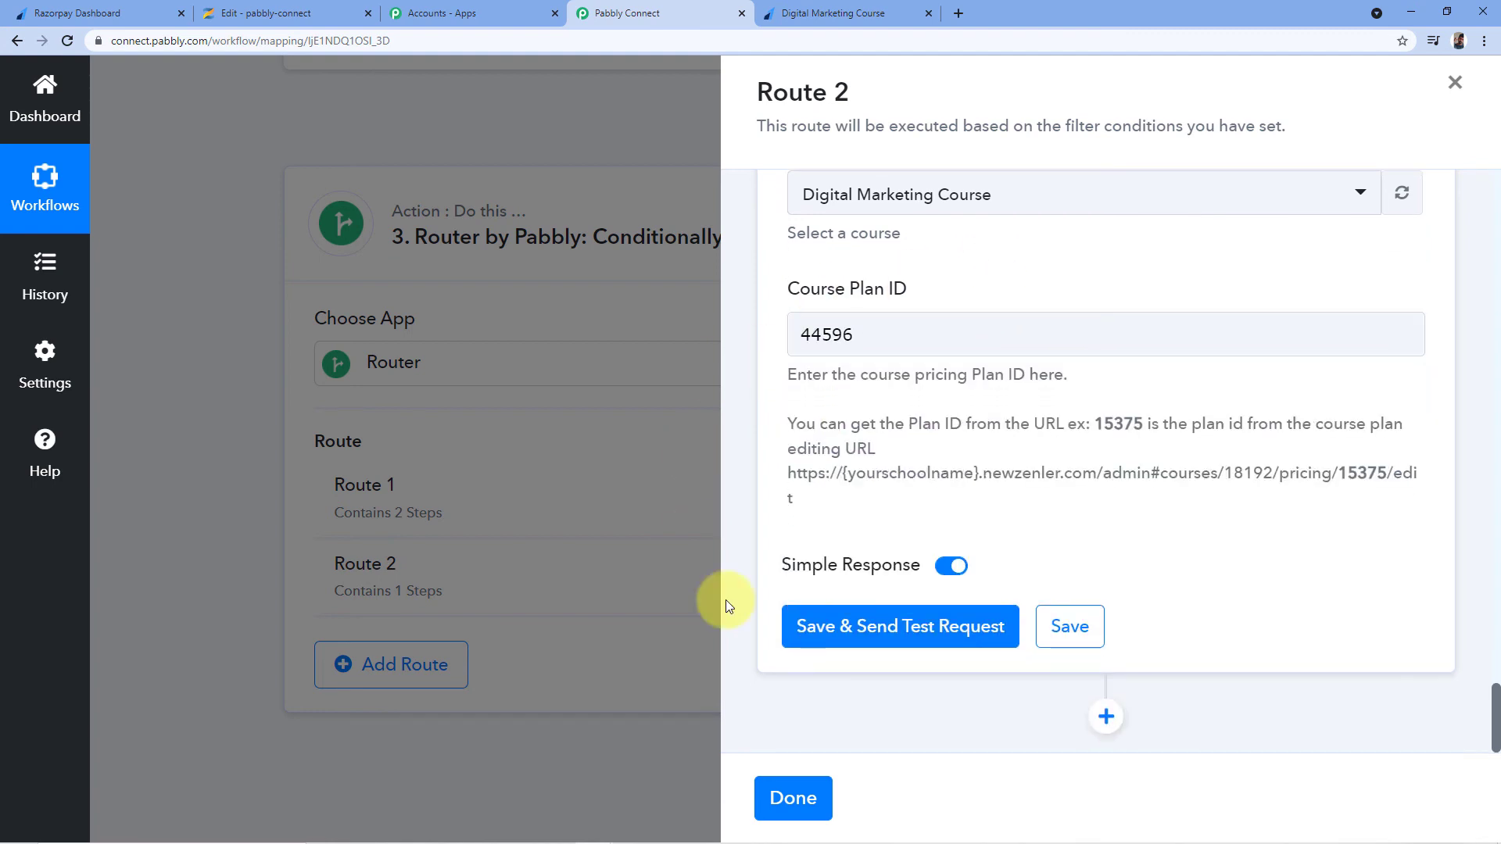
left_click(899, 632)
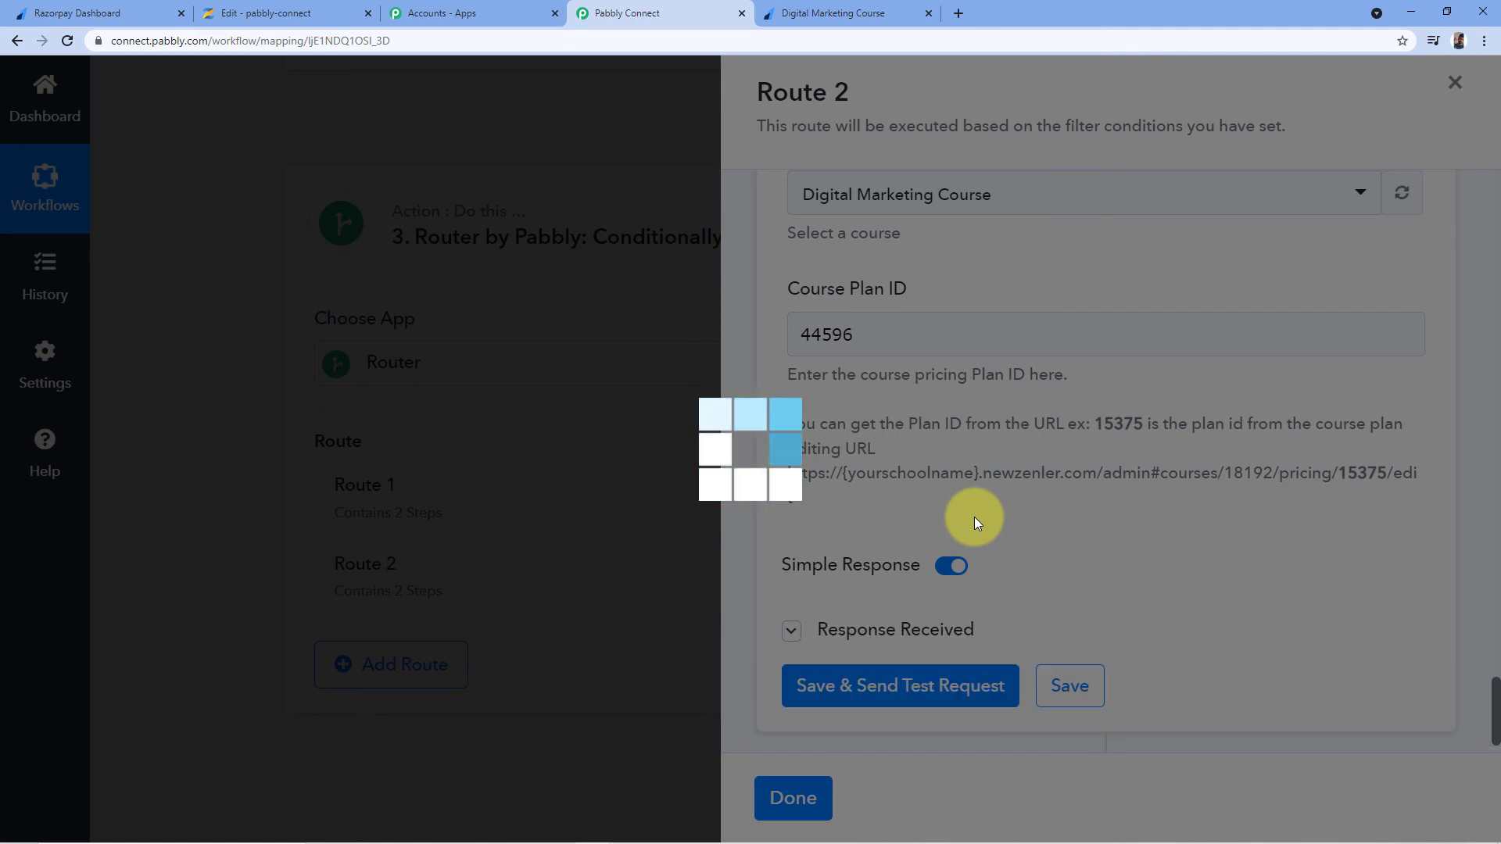
Read the 400 'User already enrolled' test reply, then save the enrolment step and close Route 2
scroll(1061, 496, "down", 4)
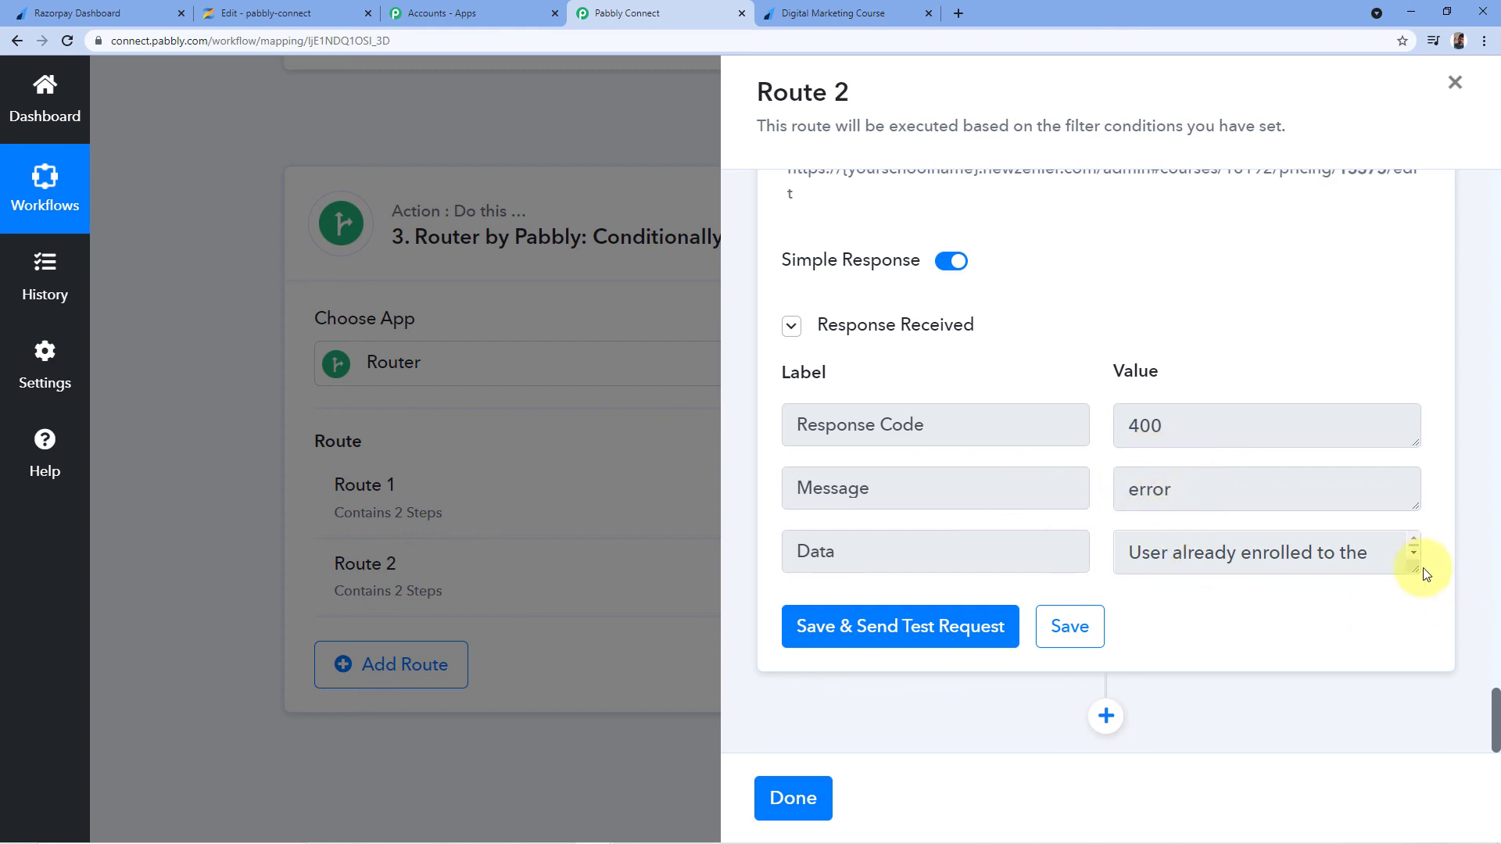
left_click_drag(1415, 575, 1419, 635)
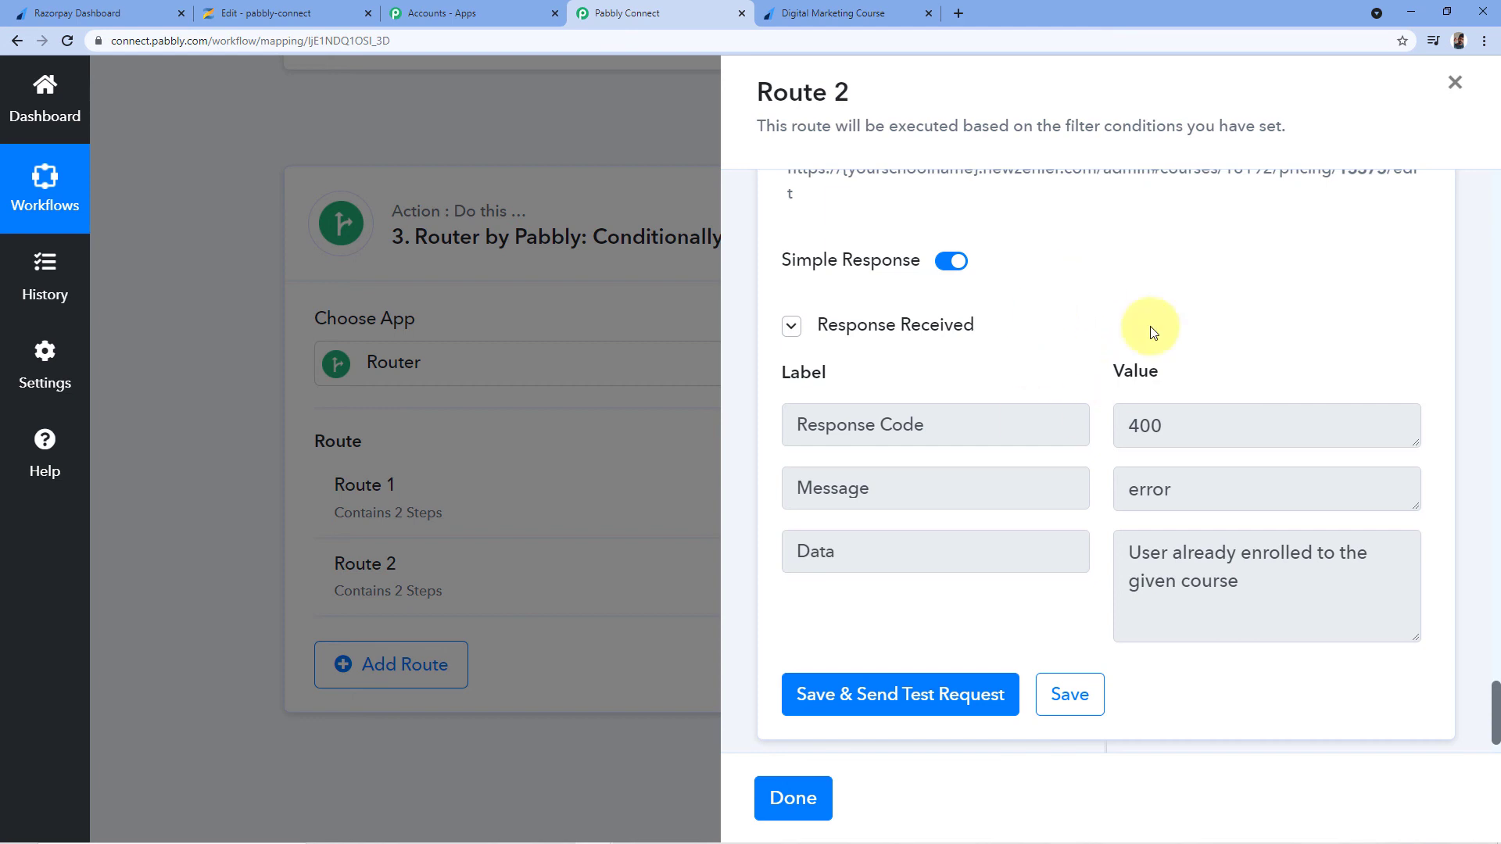
scroll(1094, 281, "down", 1)
mouse_move(1146, 298)
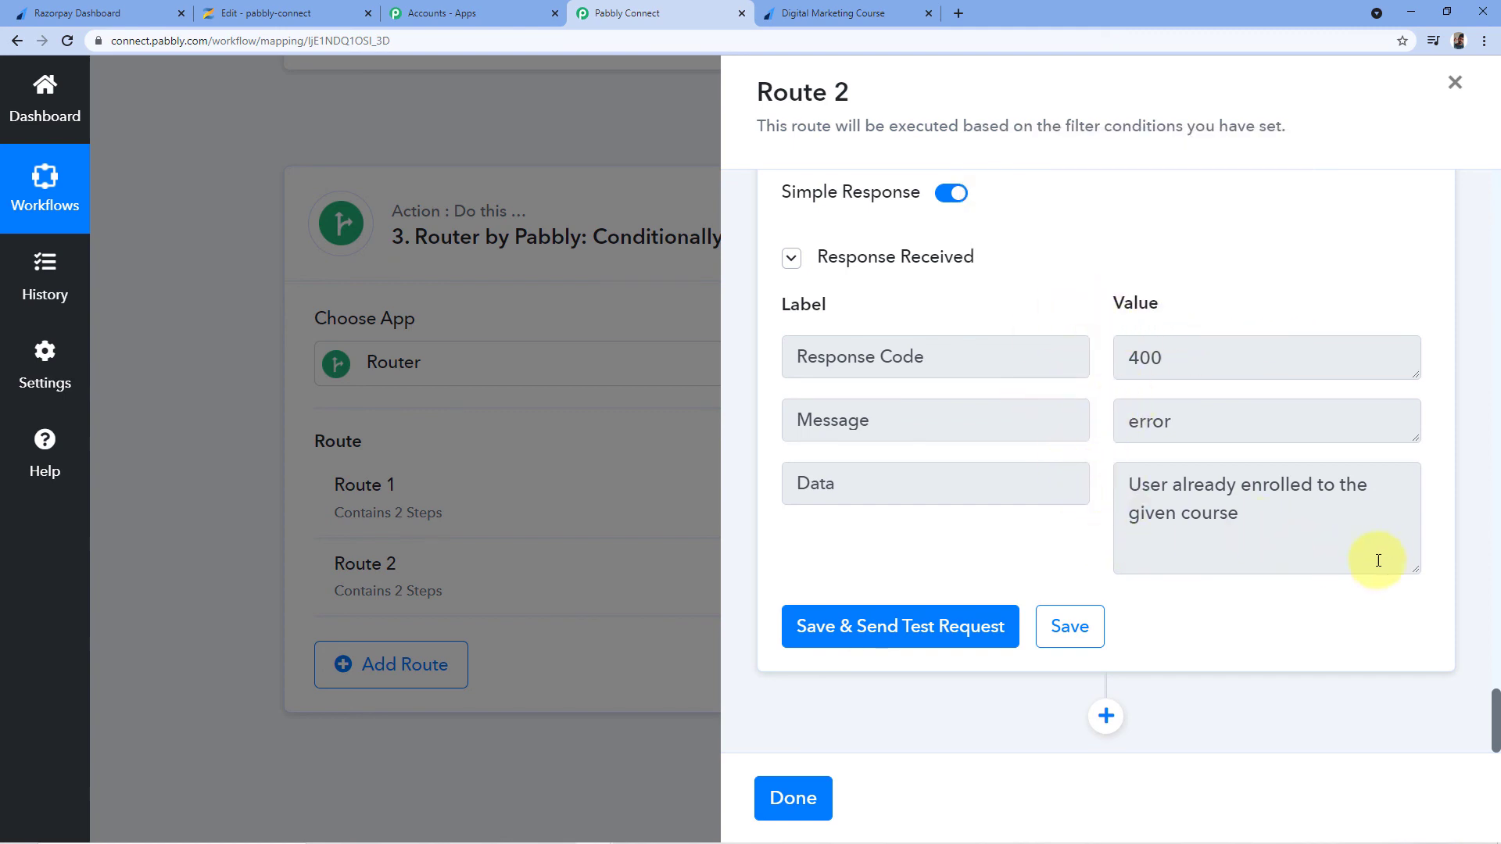
mouse_move(1419, 571)
left_mouse_down()
mouse_move(1408, 542)
mouse_move(1416, 566)
left_mouse_up()
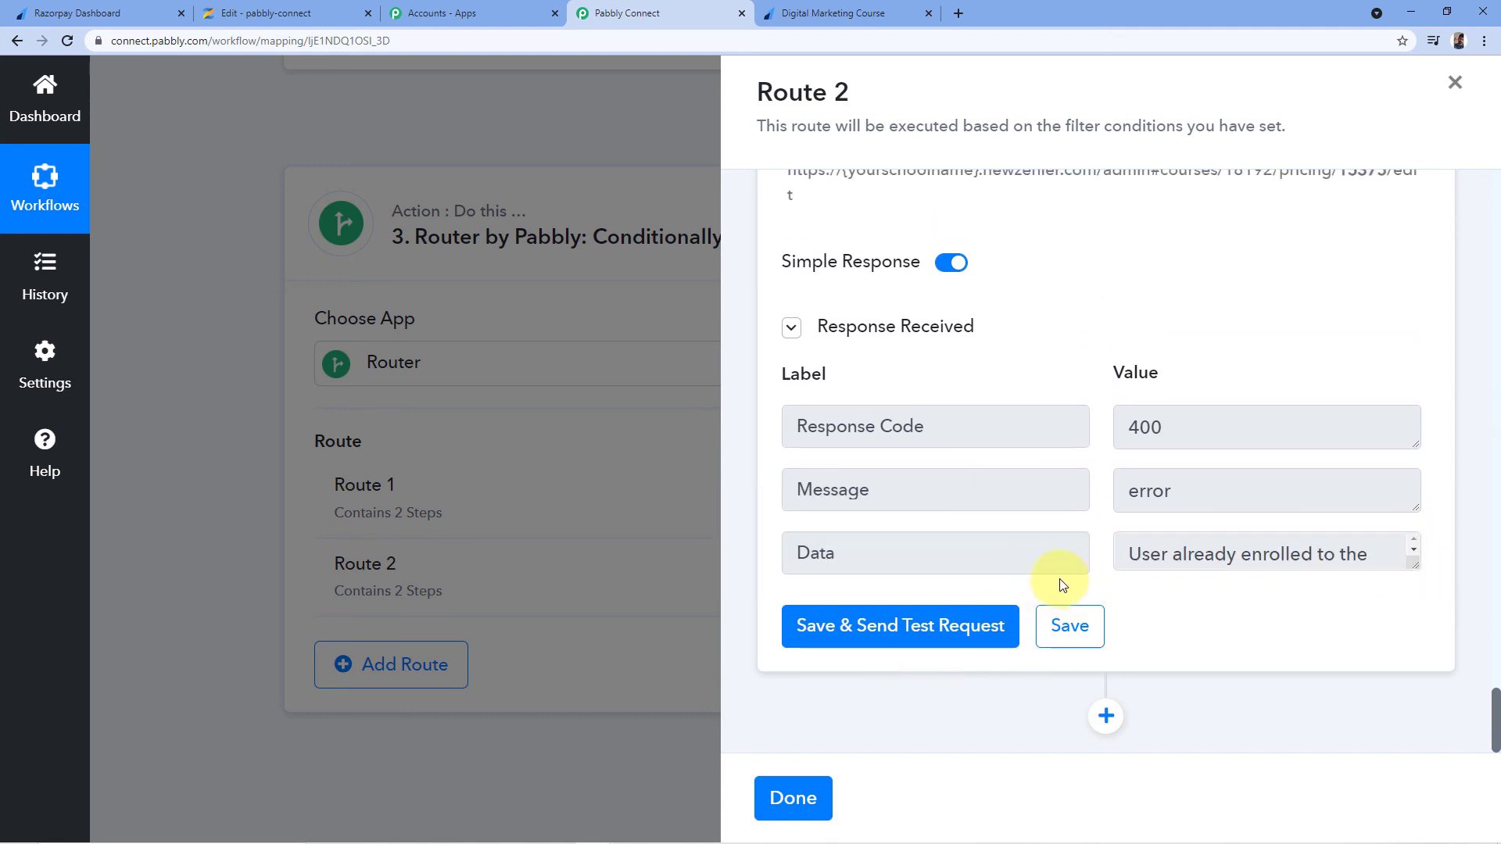
left_click(1070, 625)
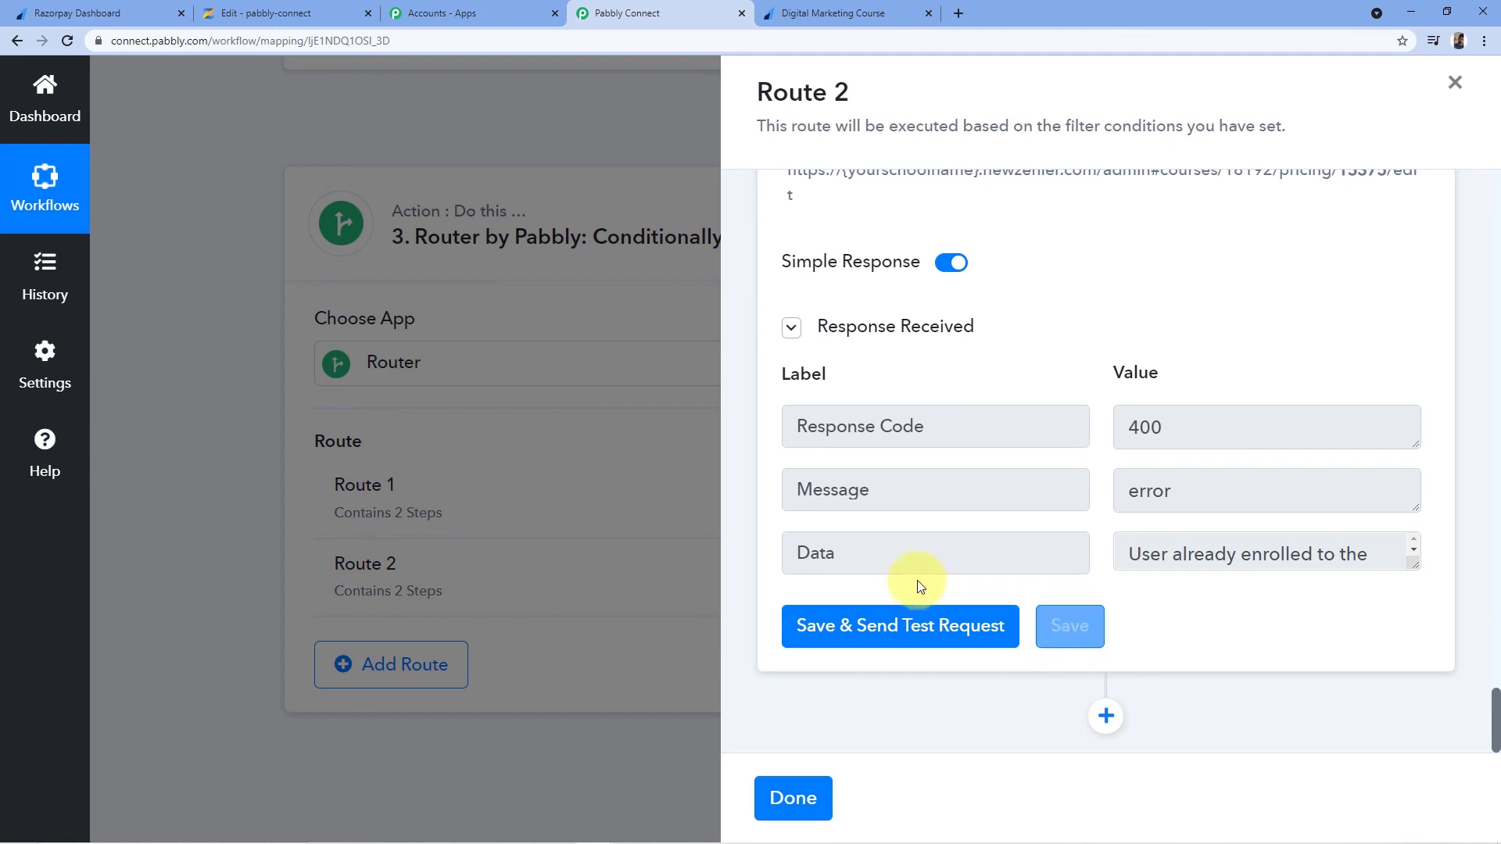
left_click(794, 798)
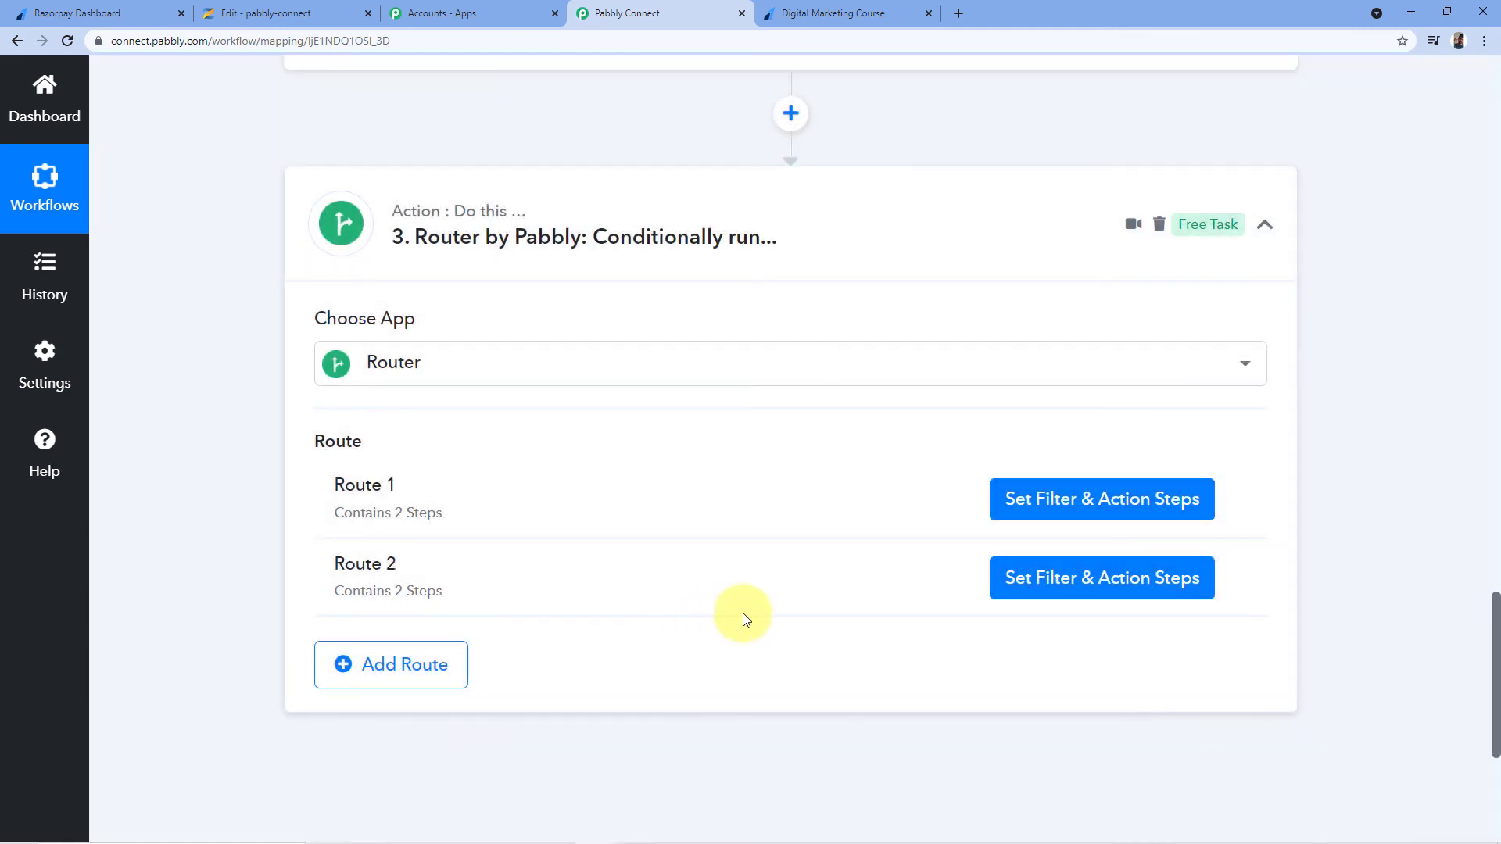
scroll(801, 639, "up", 2)
Collapse the Router, Zenler Search User and Razorpay Payment Captured steps into compact cards
left_click(1264, 379)
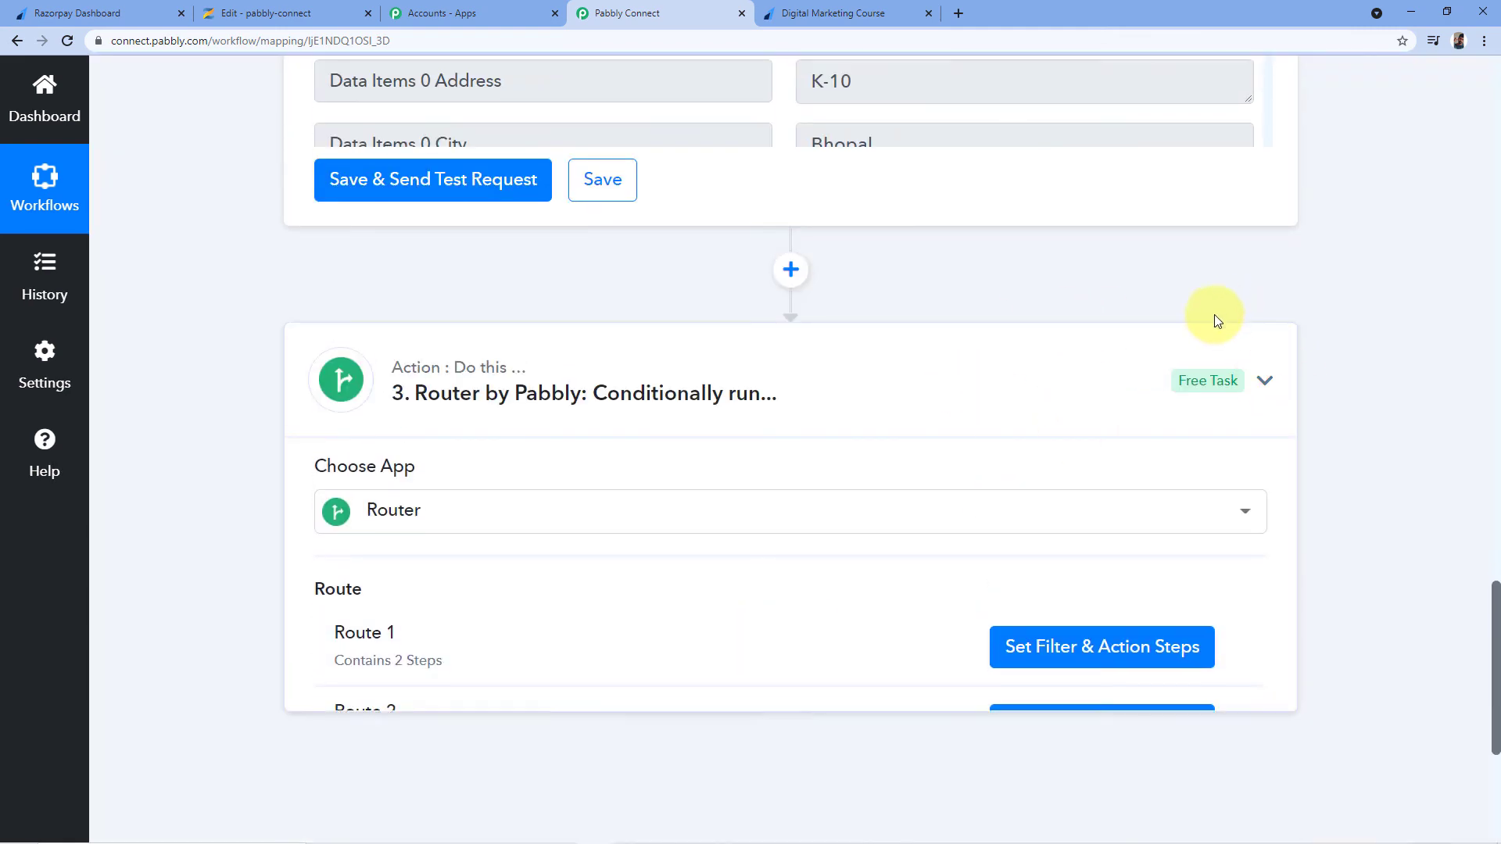
scroll(1213, 318, "up", 7)
scroll(1325, 364, "up", 9)
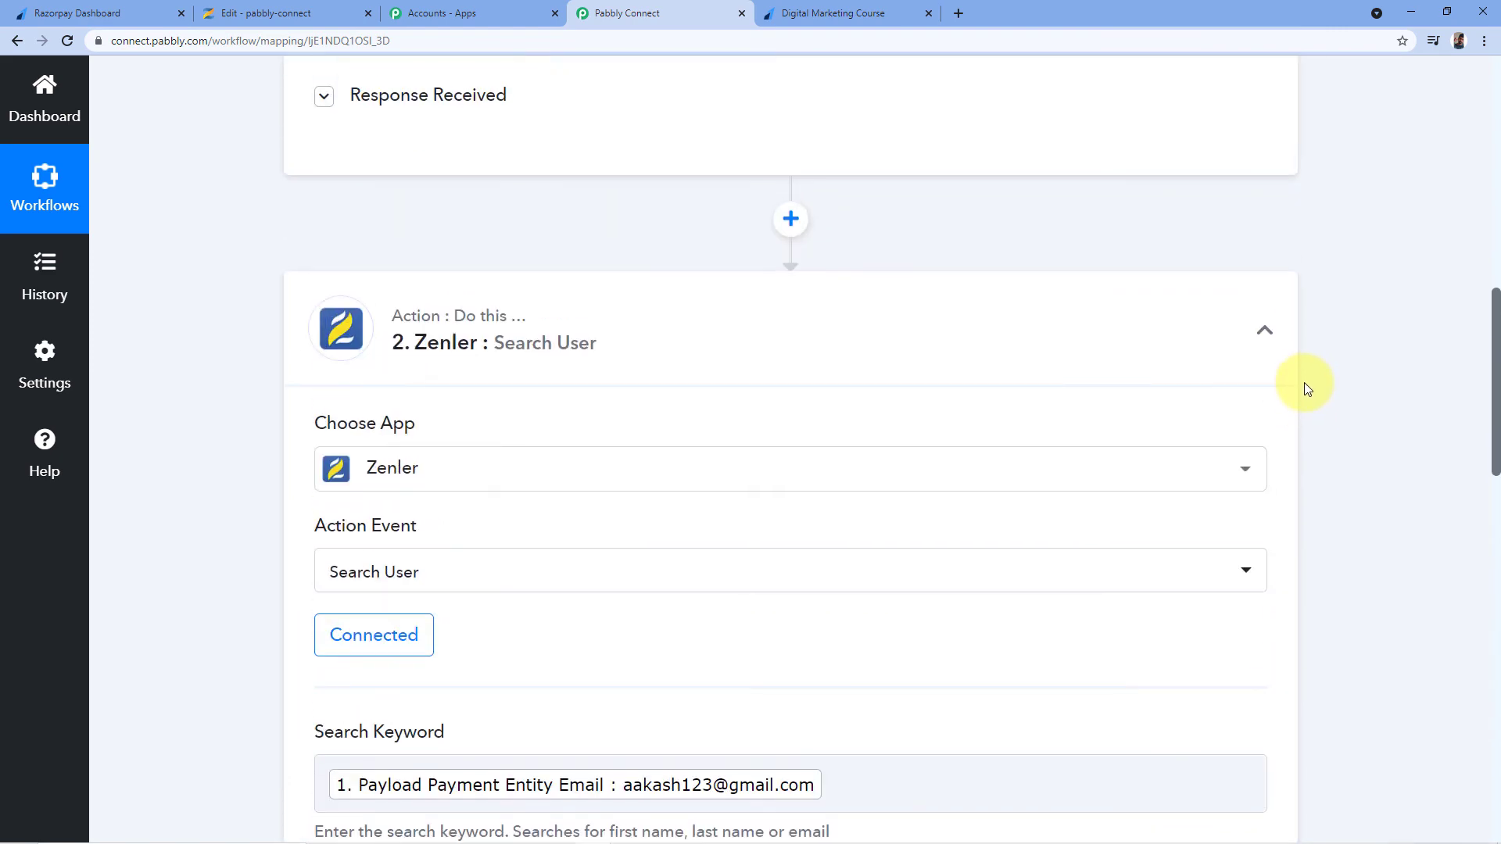
left_click(1264, 328)
scroll(1316, 295, "up", 10)
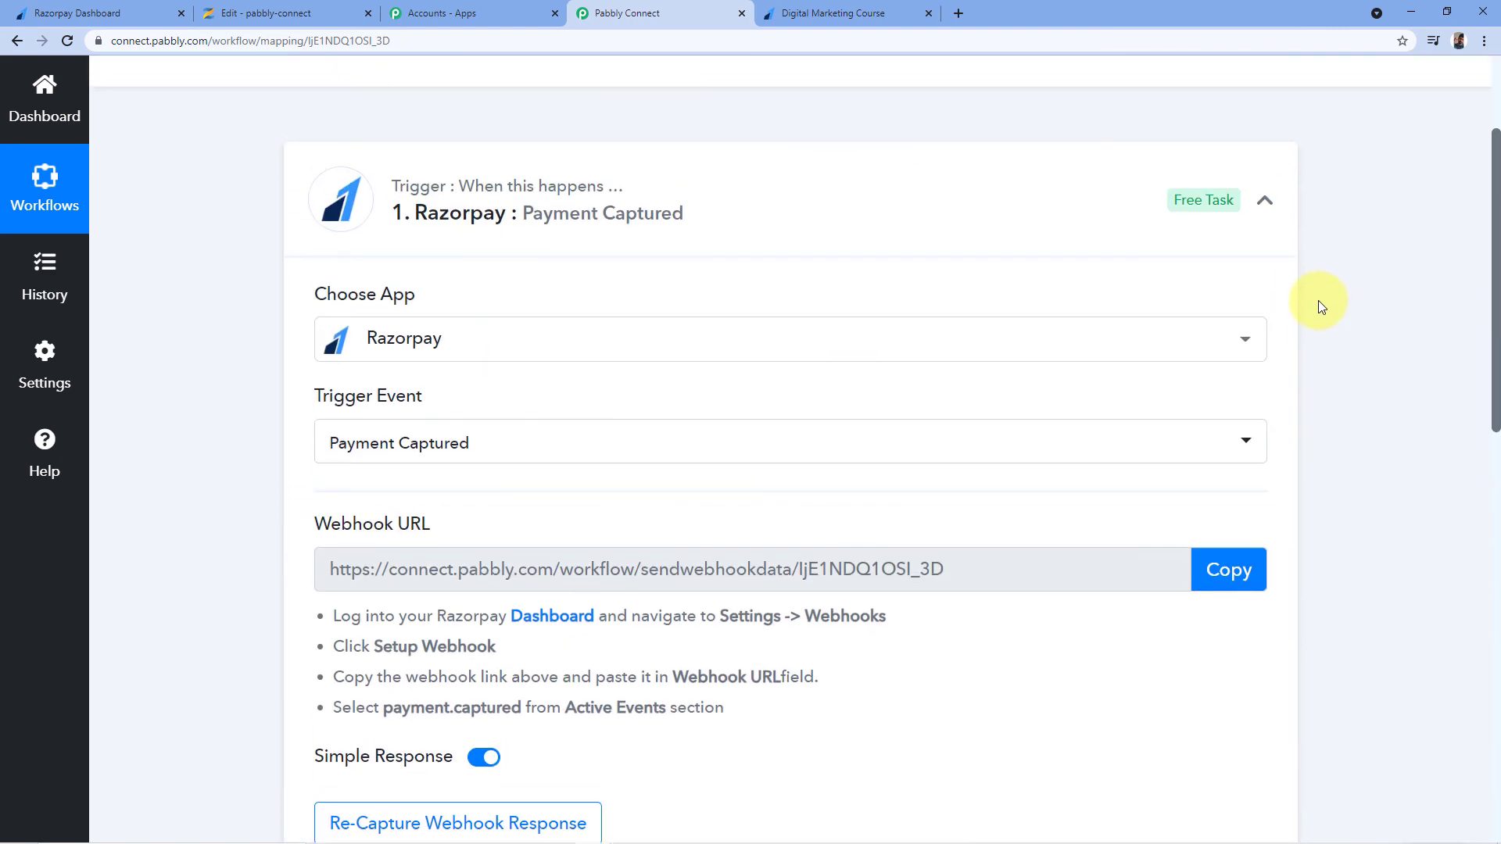
left_click(1264, 378)
scroll(860, 180, "down", 3)
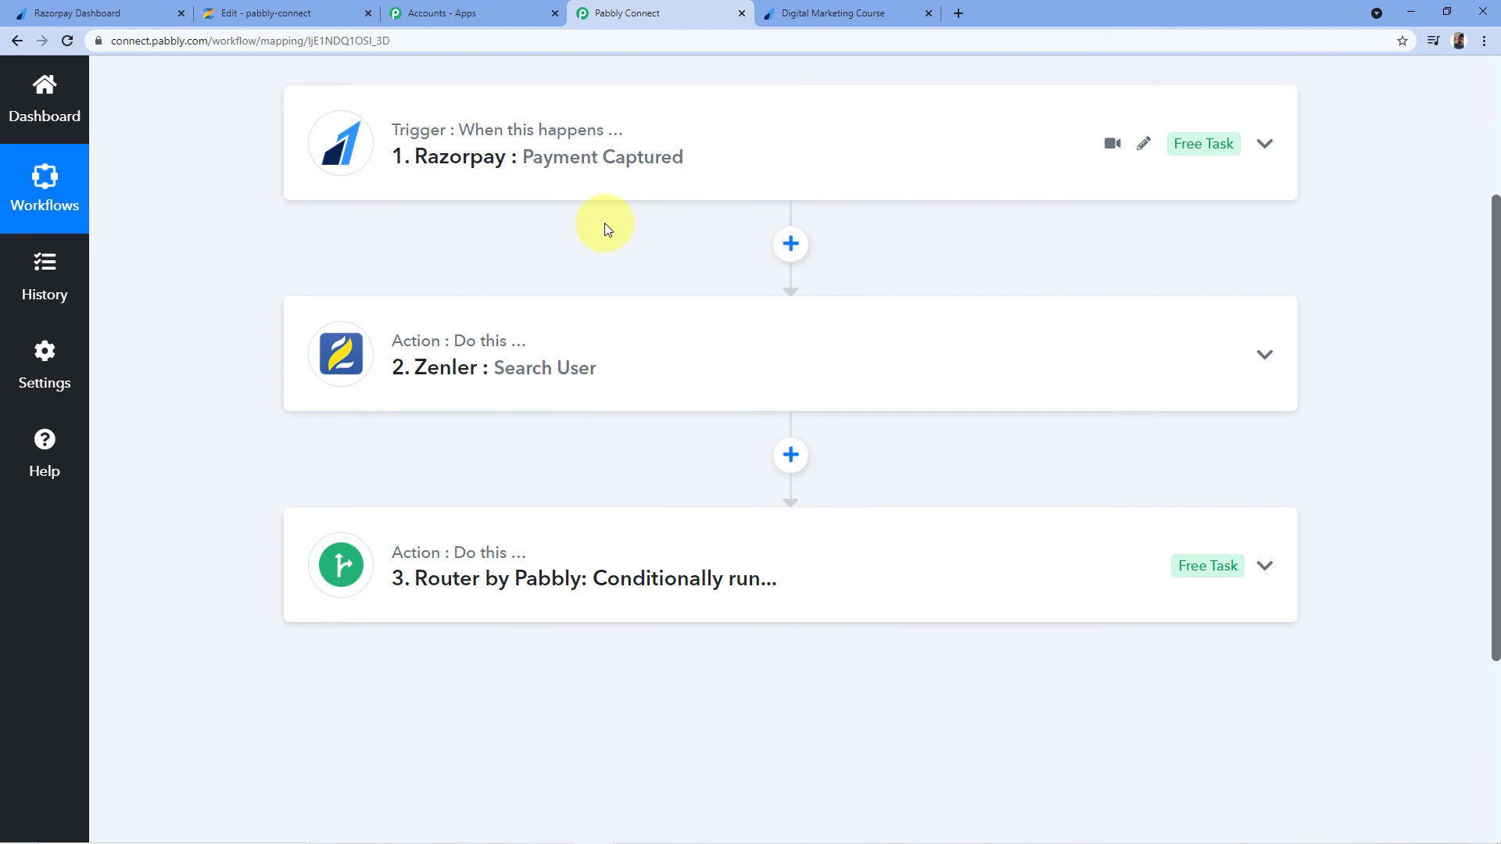
Check the Zenler course pricing, then return to the ₹799 Digital Marketing Course Razorpay payment page
left_click(824, 8)
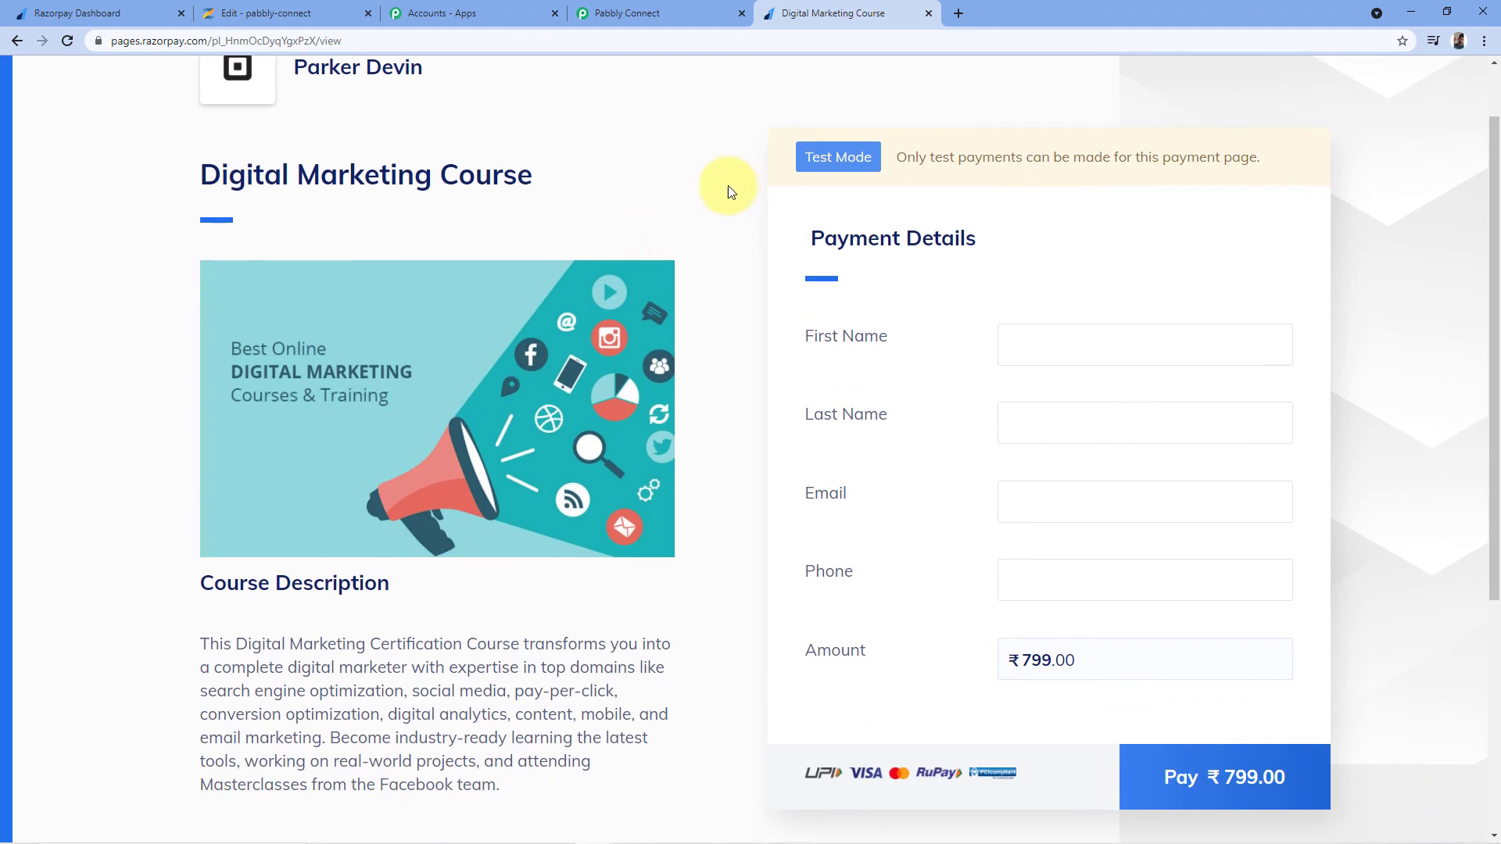
scroll(729, 188, "down", 1)
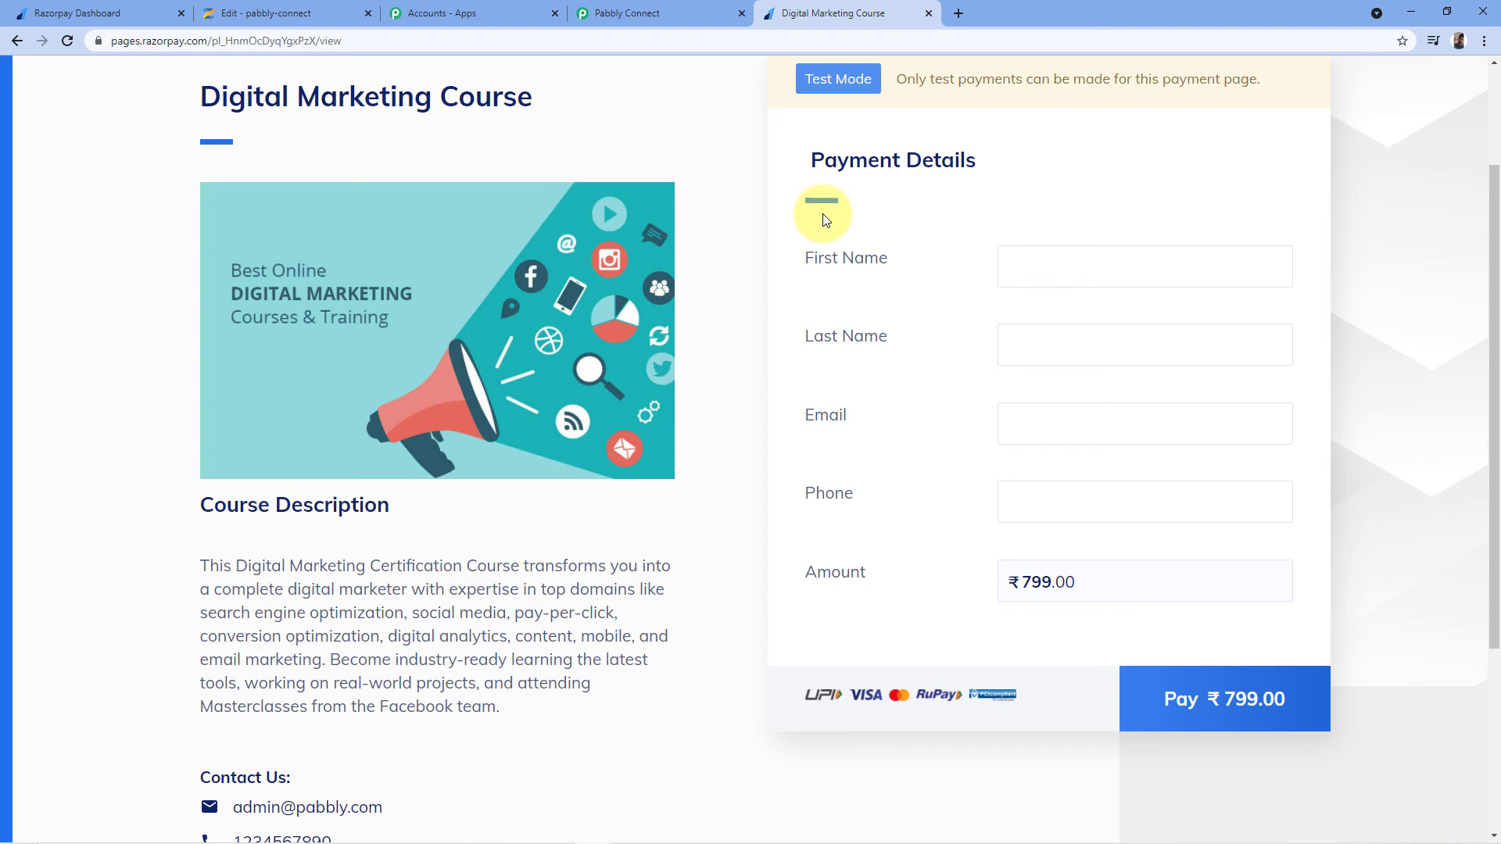
left_click(294, 11)
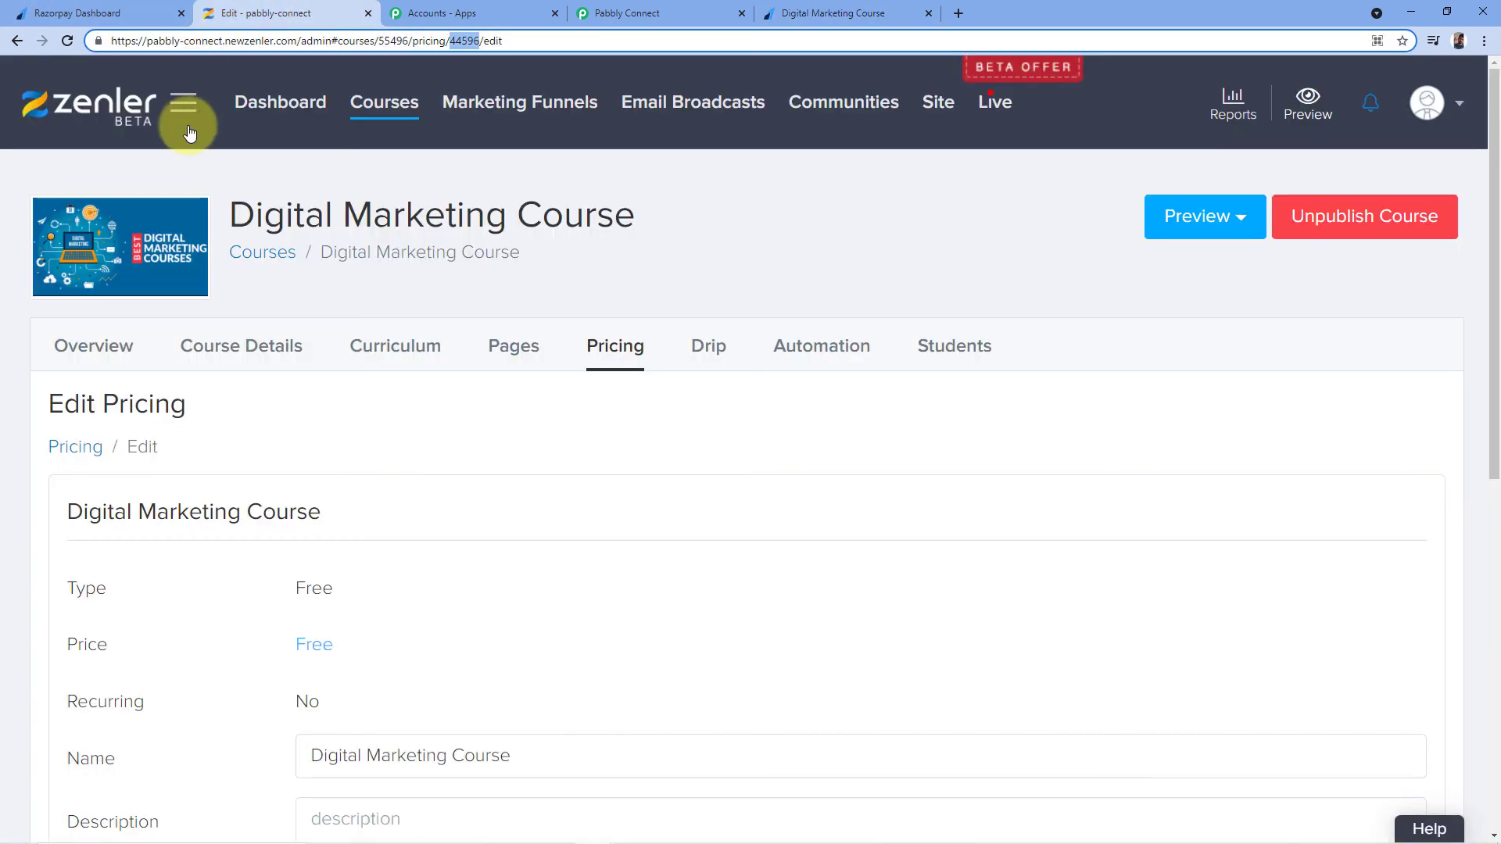
left_click(289, 106)
left_click(819, 16)
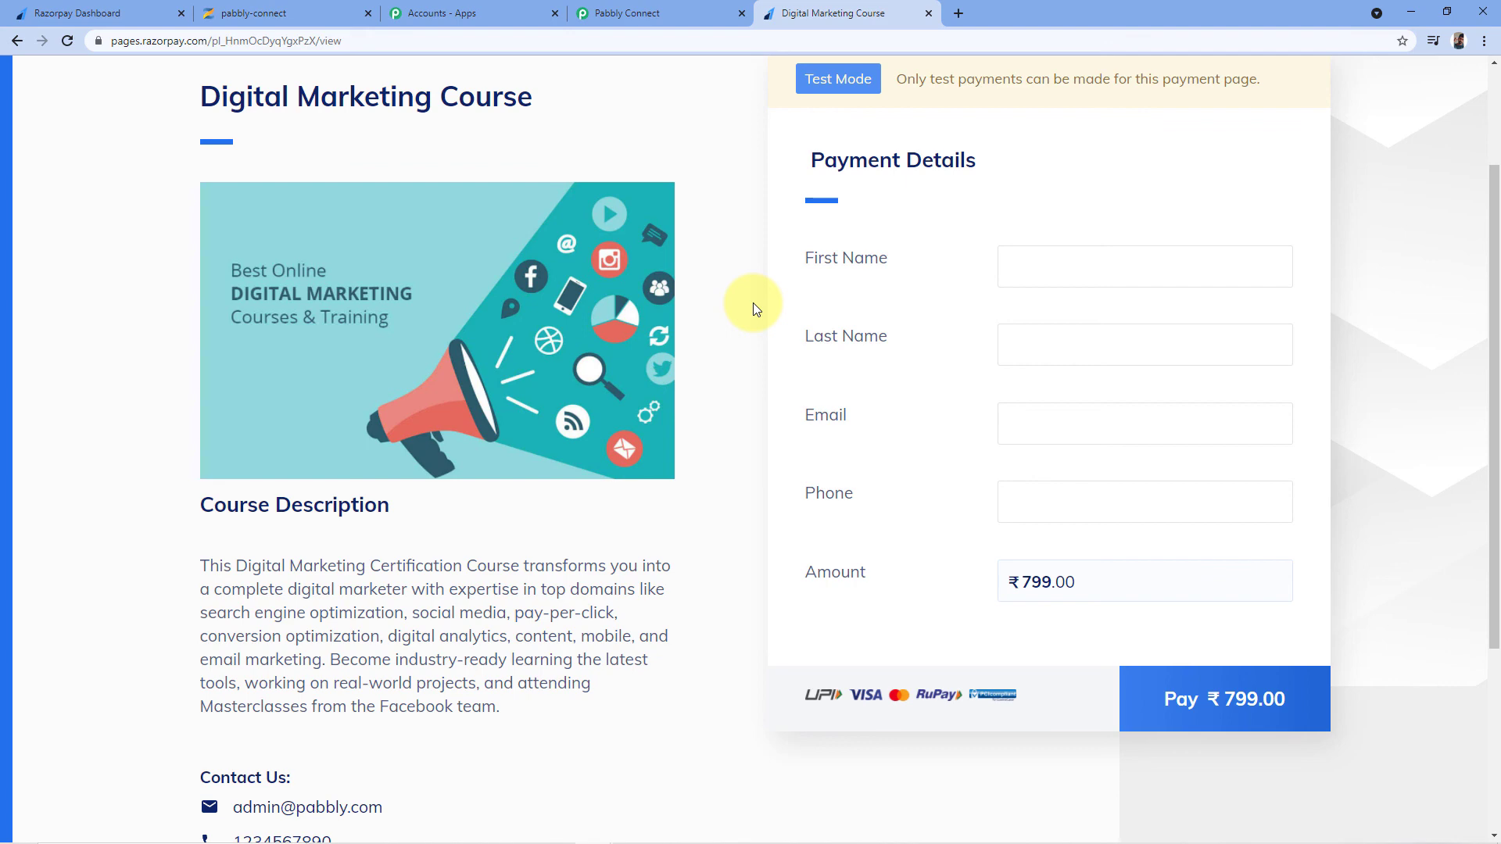
Pay ₹799.00 by test card, entering the card number and CVV without remembering the card
scroll(753, 303, "up", 1)
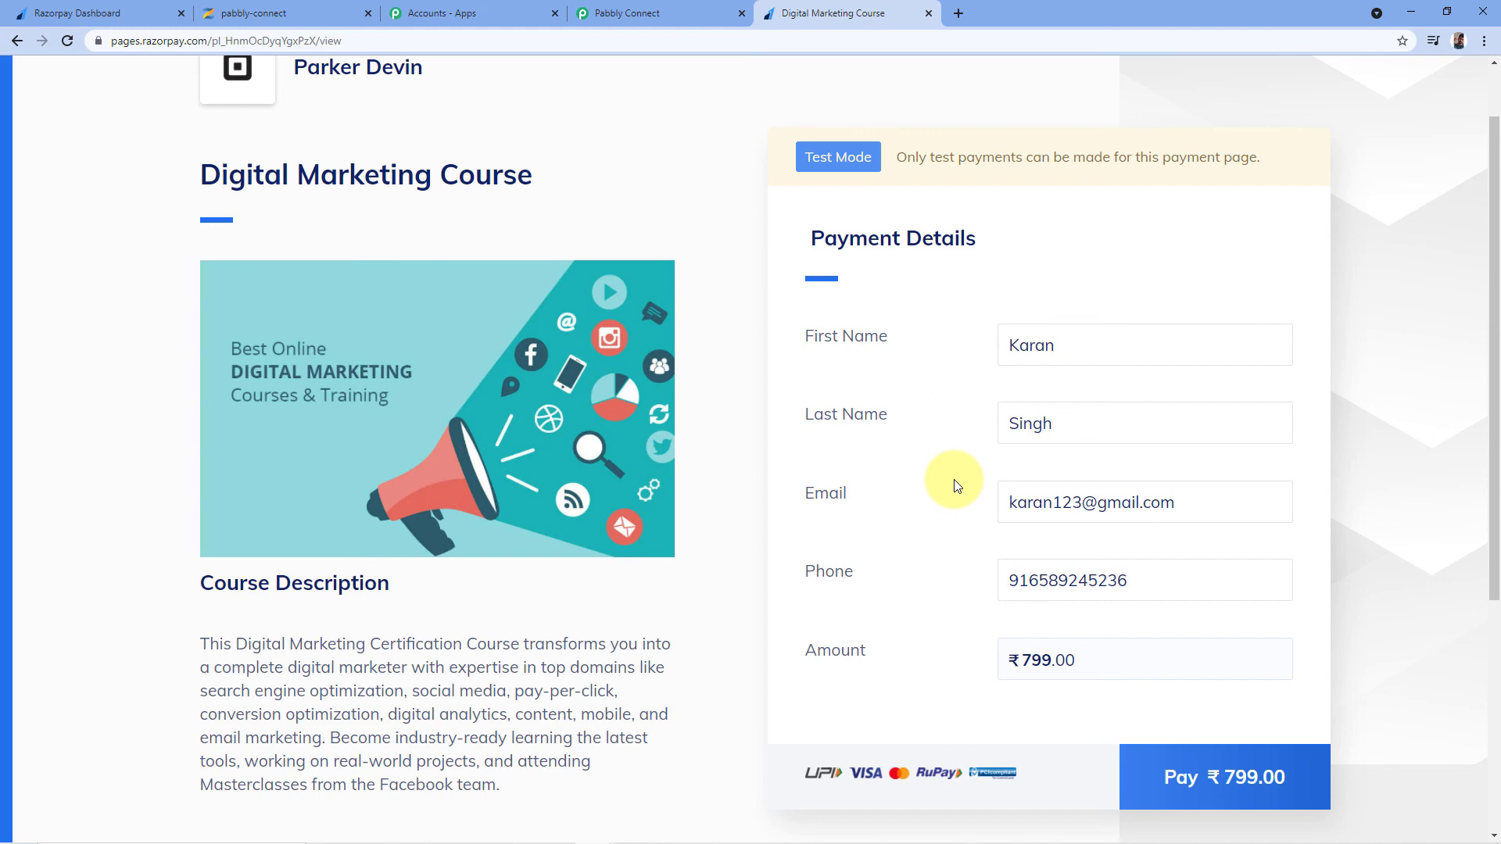
left_click(1192, 776)
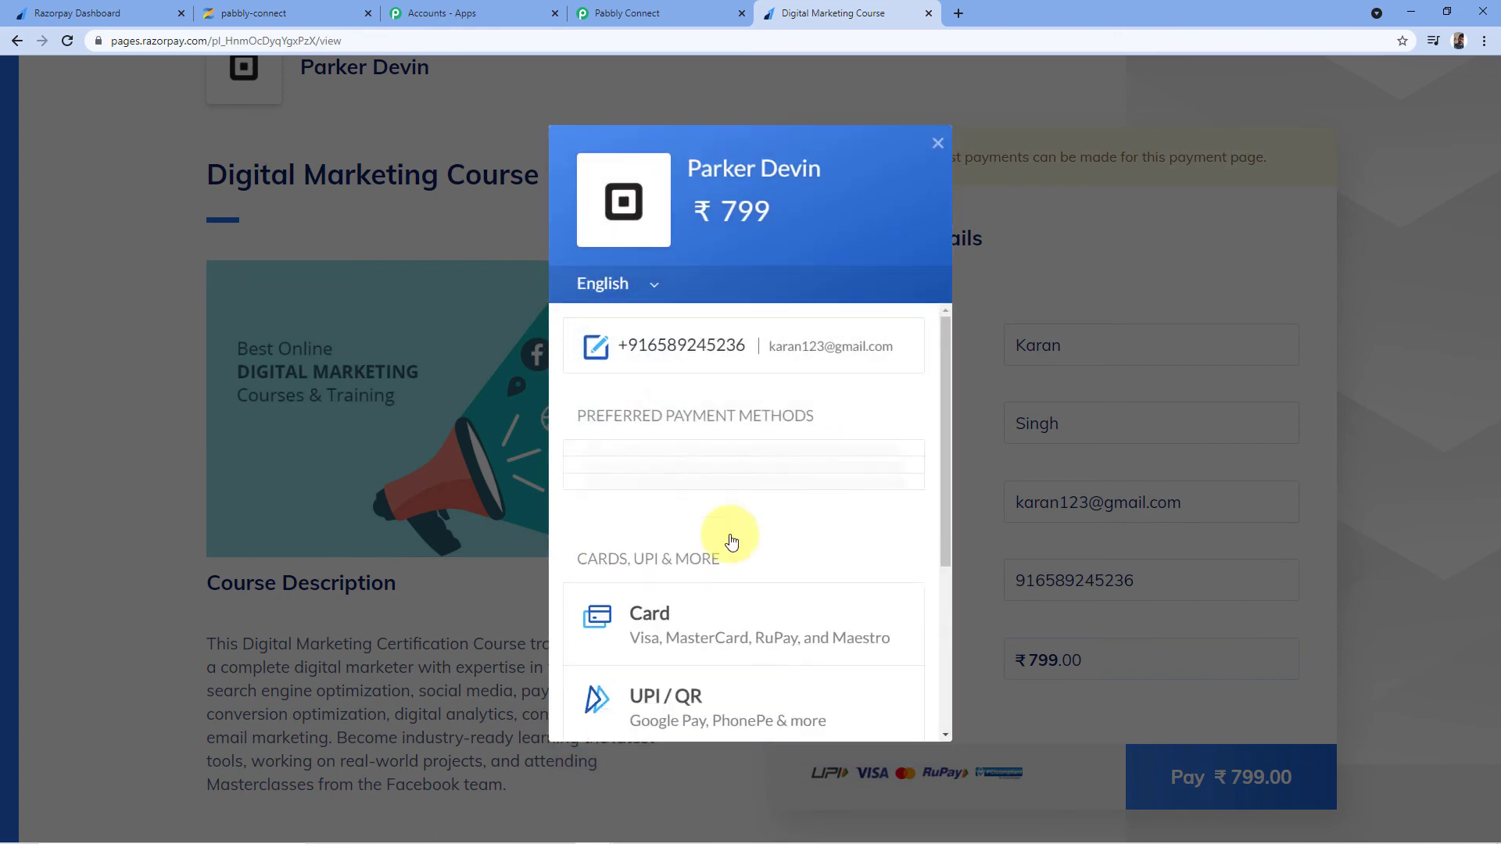
left_click(720, 486)
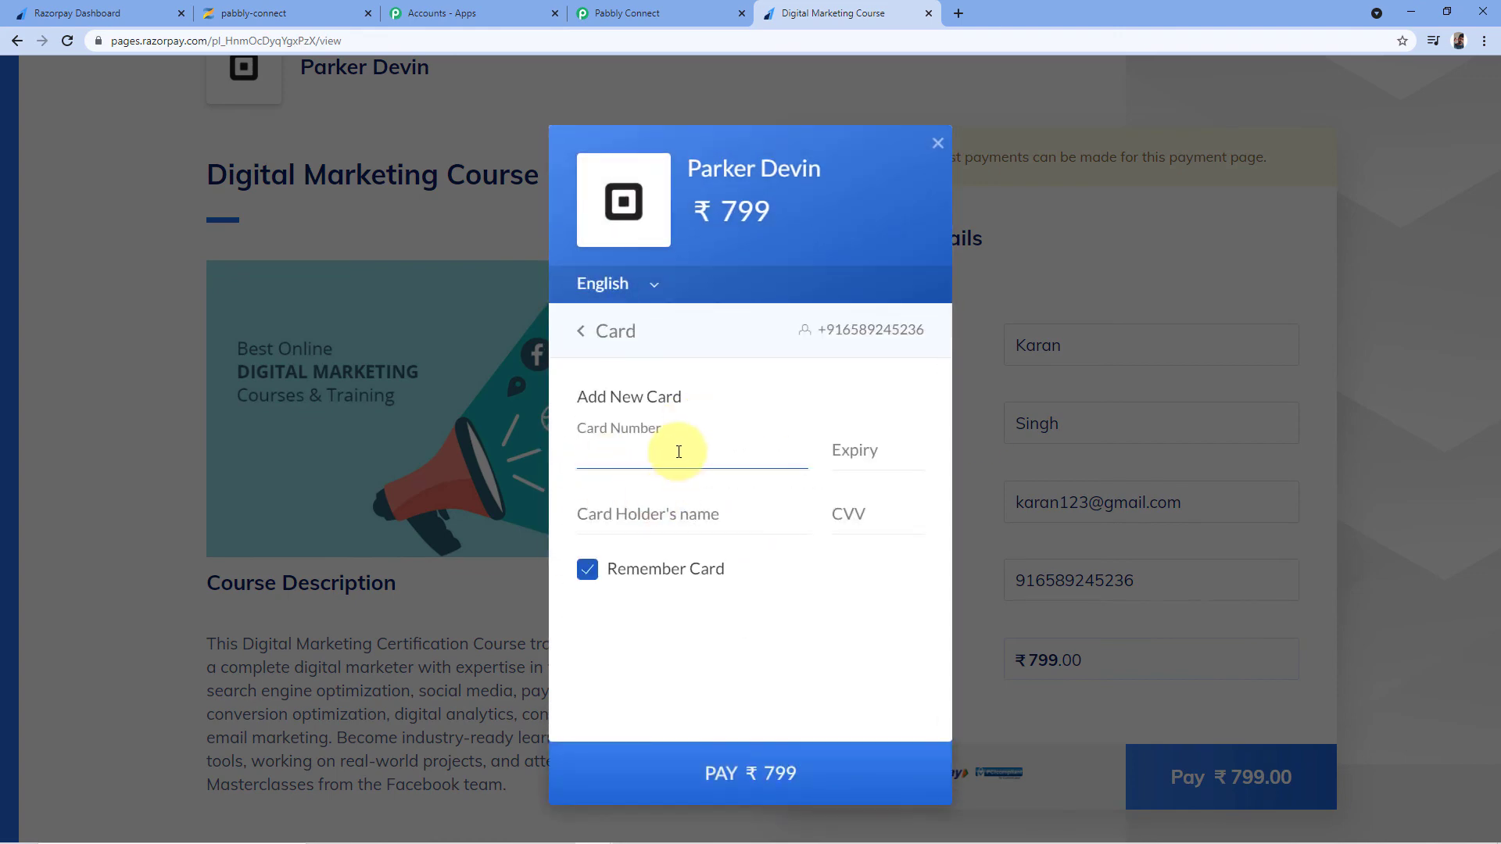
type("411111111111111111125")
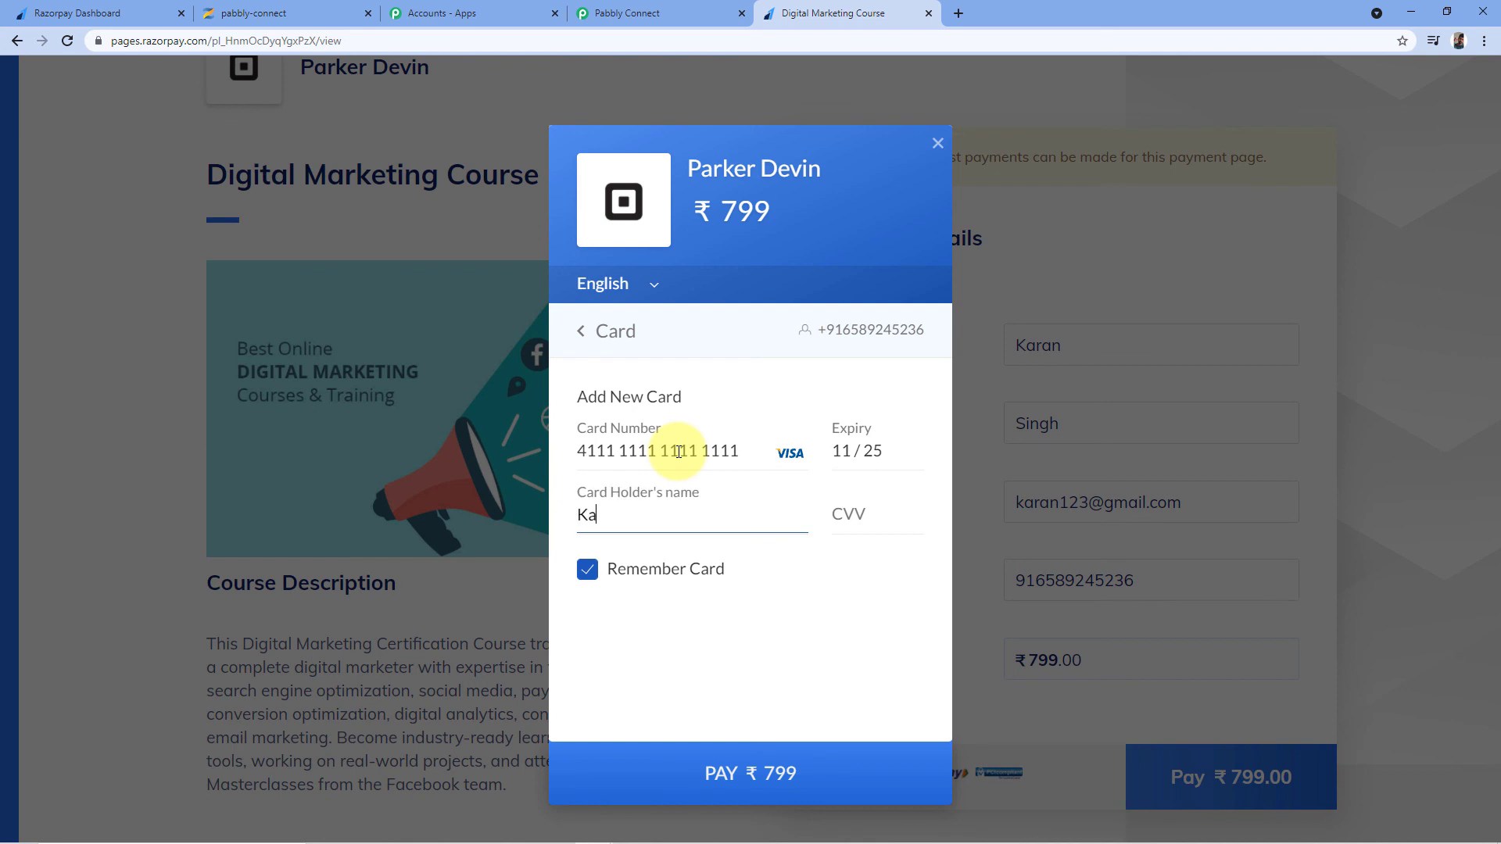
key("Tab")
type("3")
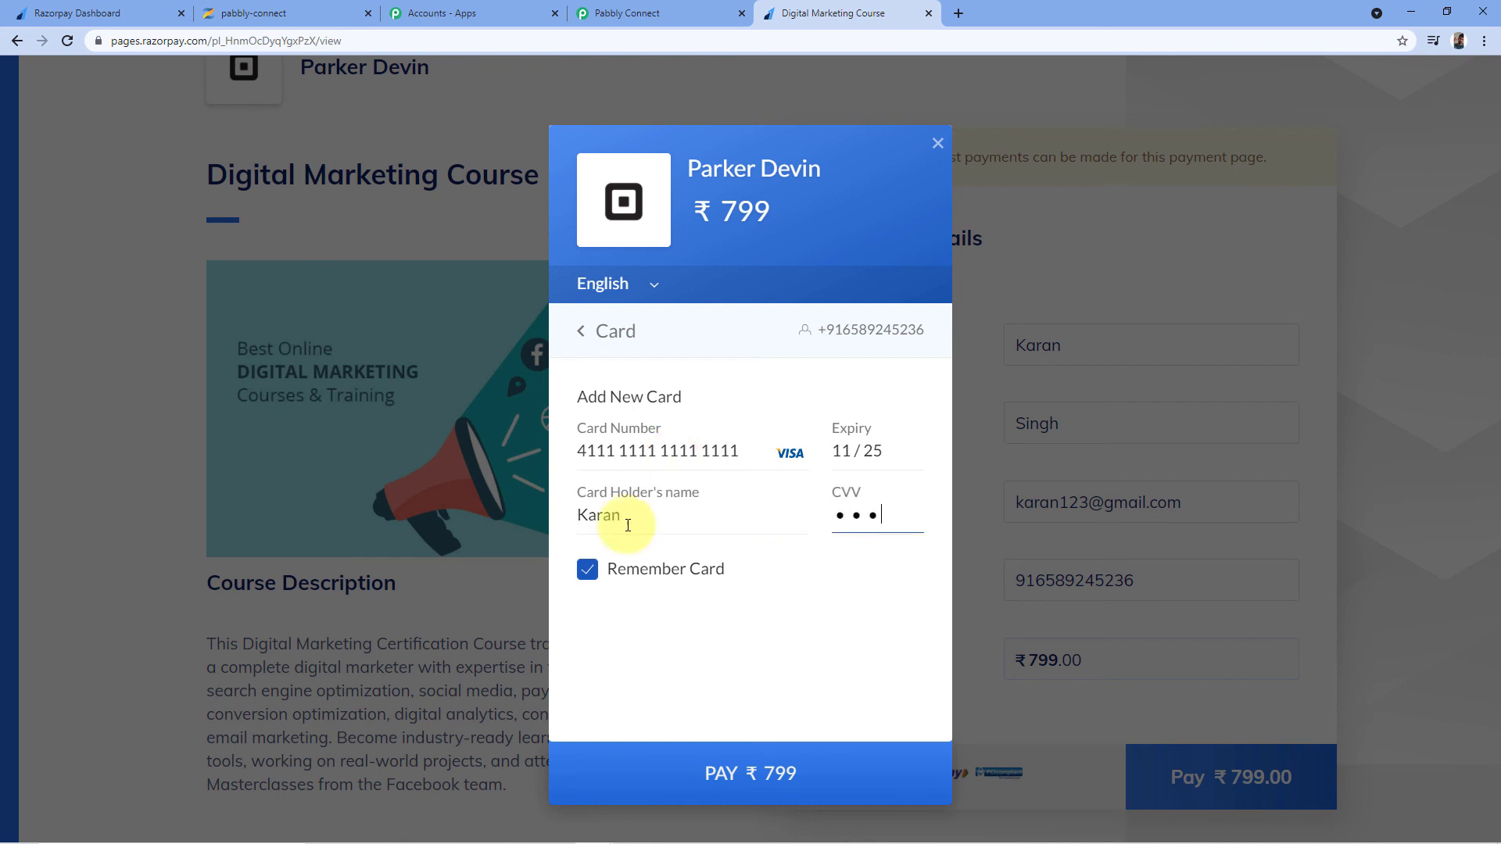
left_click(587, 570)
left_click(729, 751)
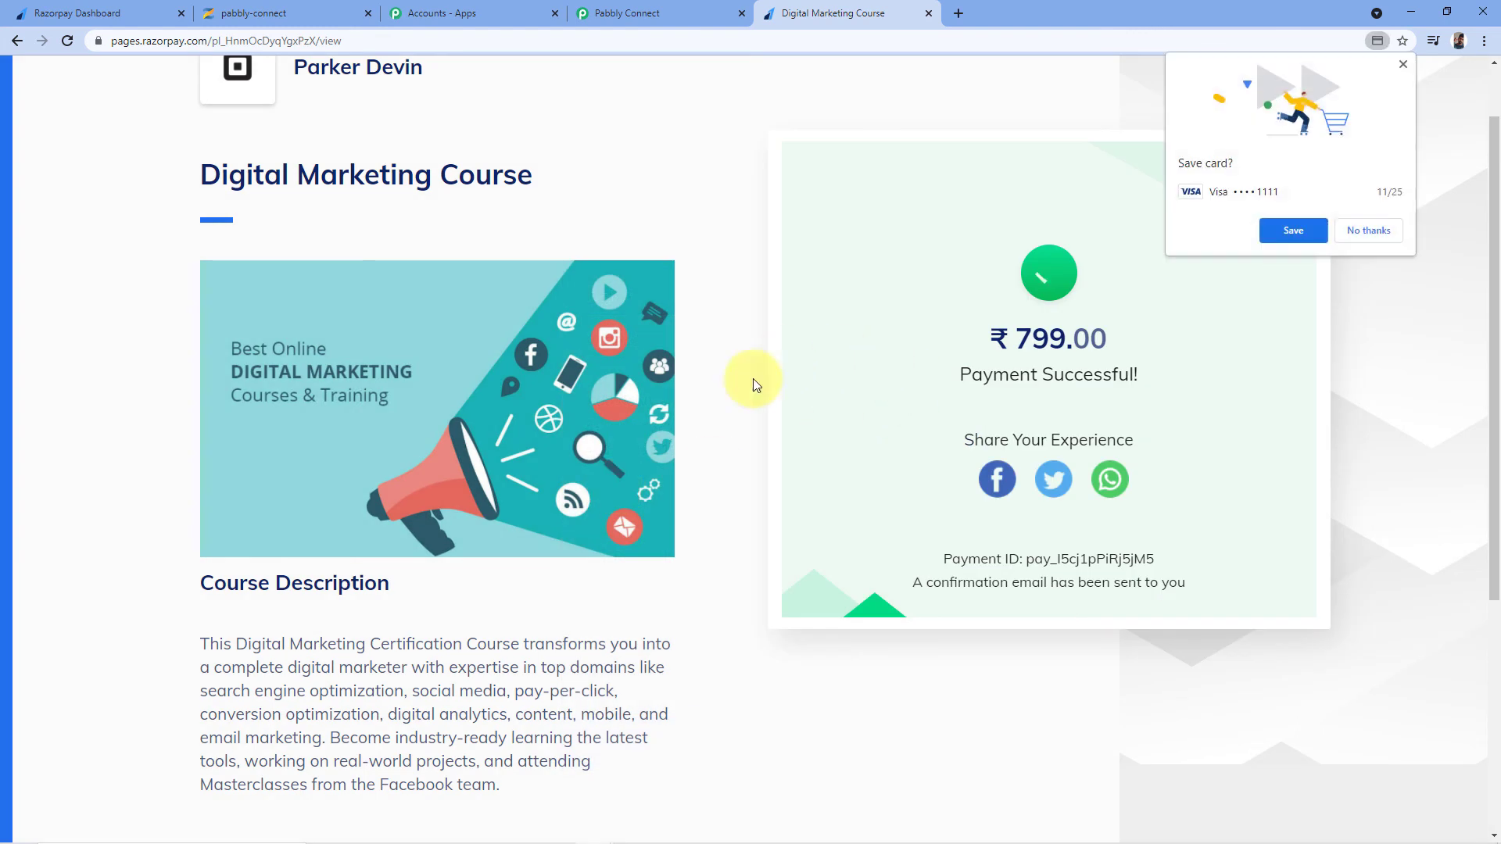
Decline Chrome's offer to save the card on the successful payment page
left_click(1370, 234)
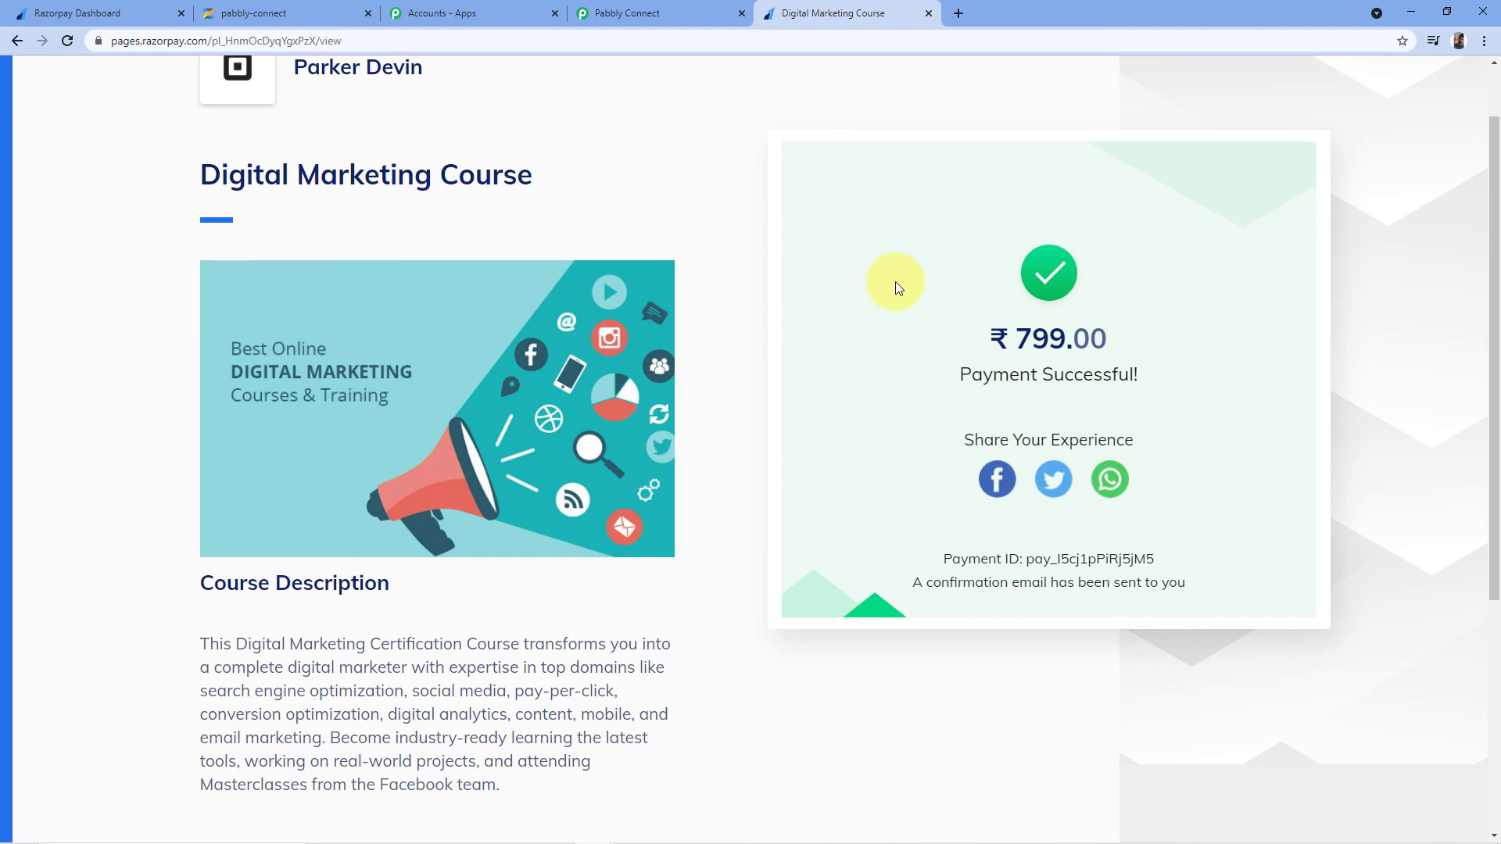
scroll(852, 241, "up", 1)
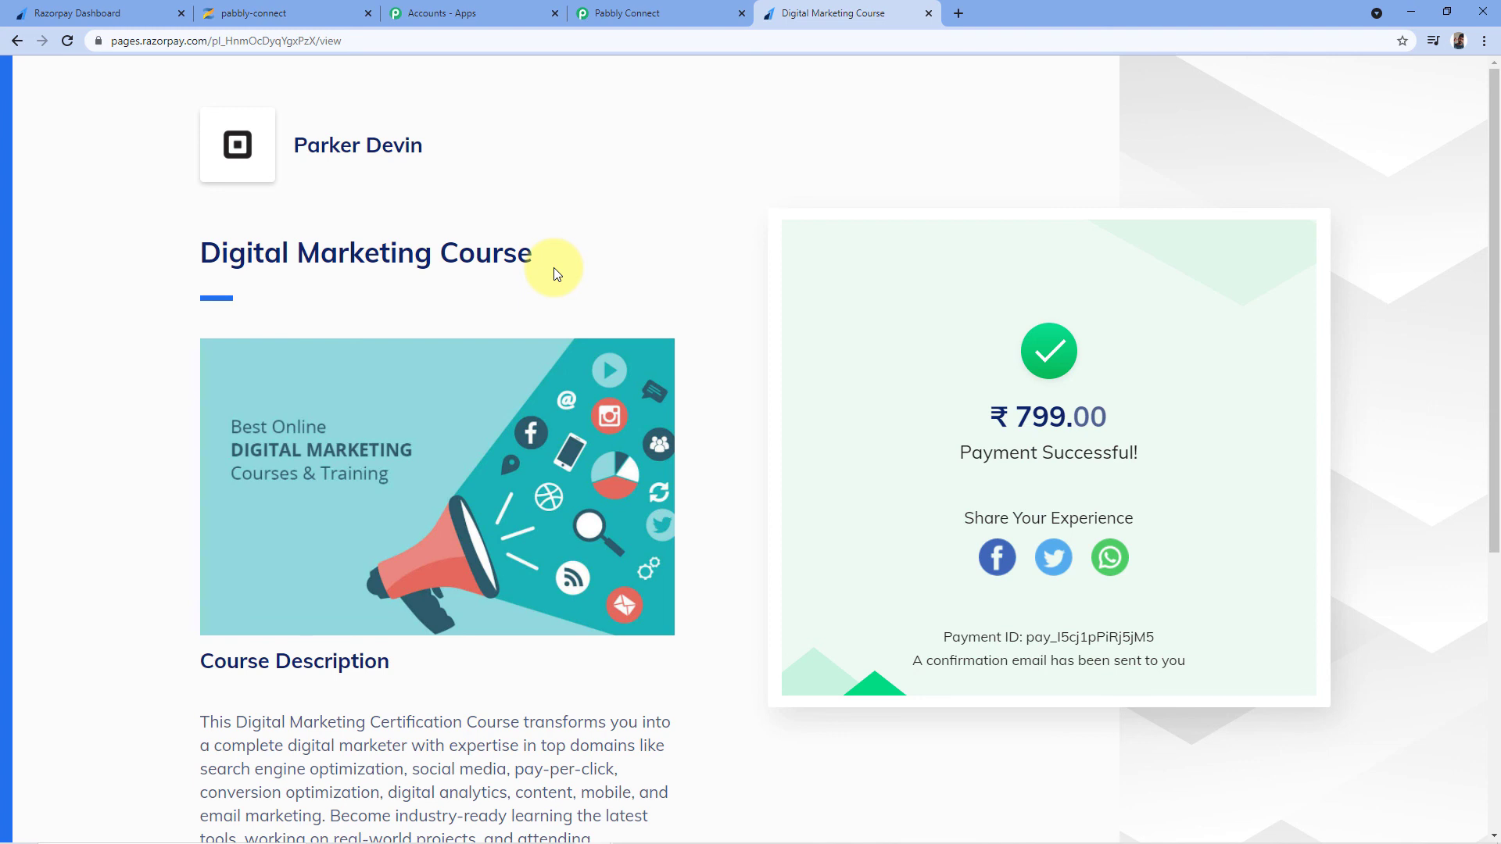
In Zenler, dismiss the upgrade offer and open the Digital Marketing Course's Students list
left_click(270, 14)
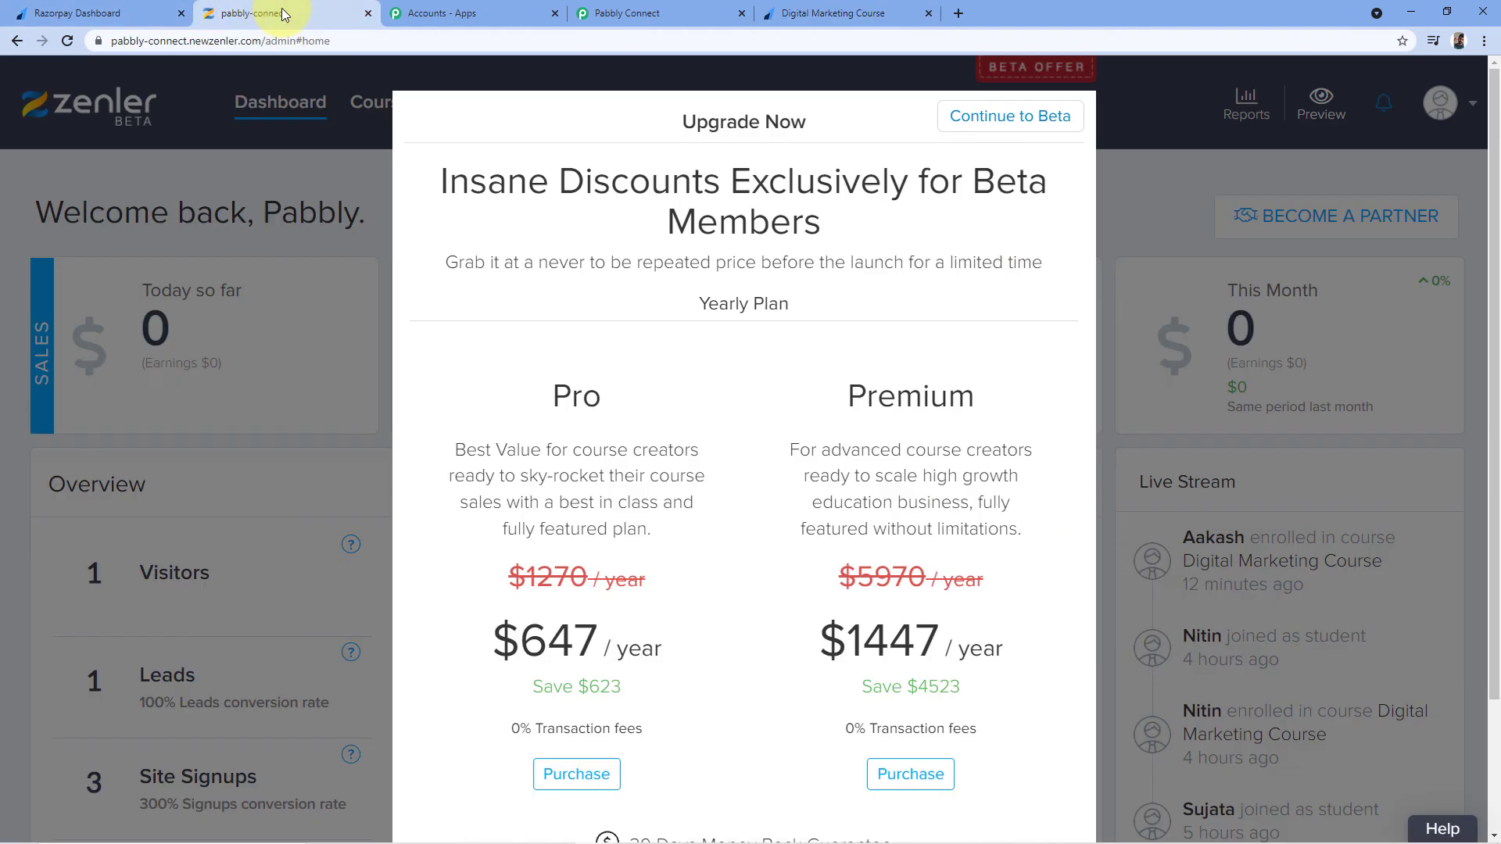
left_click(265, 153)
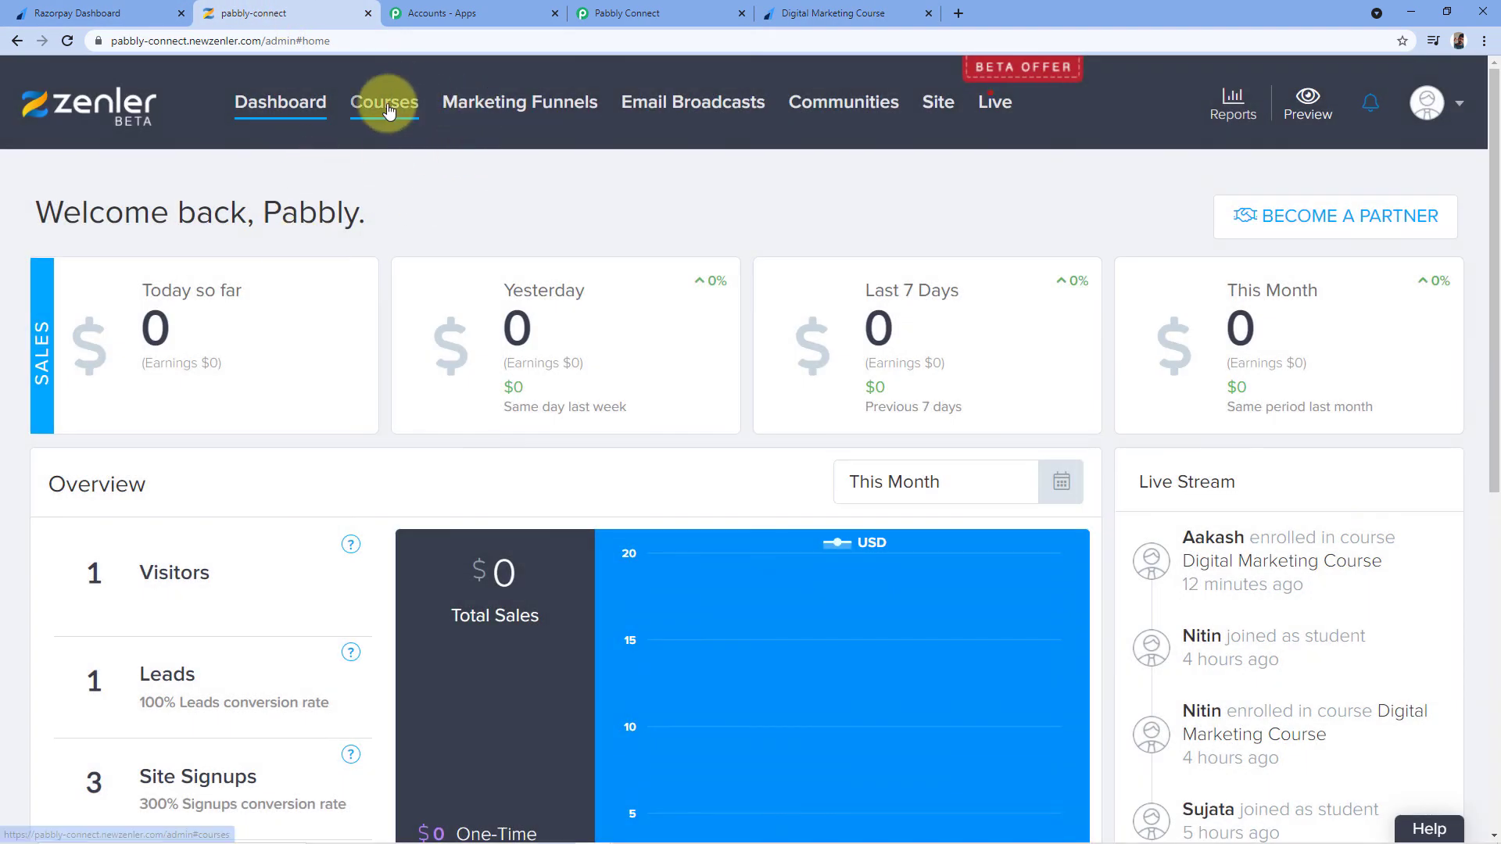
left_click(388, 111)
scroll(598, 159, "down", 2)
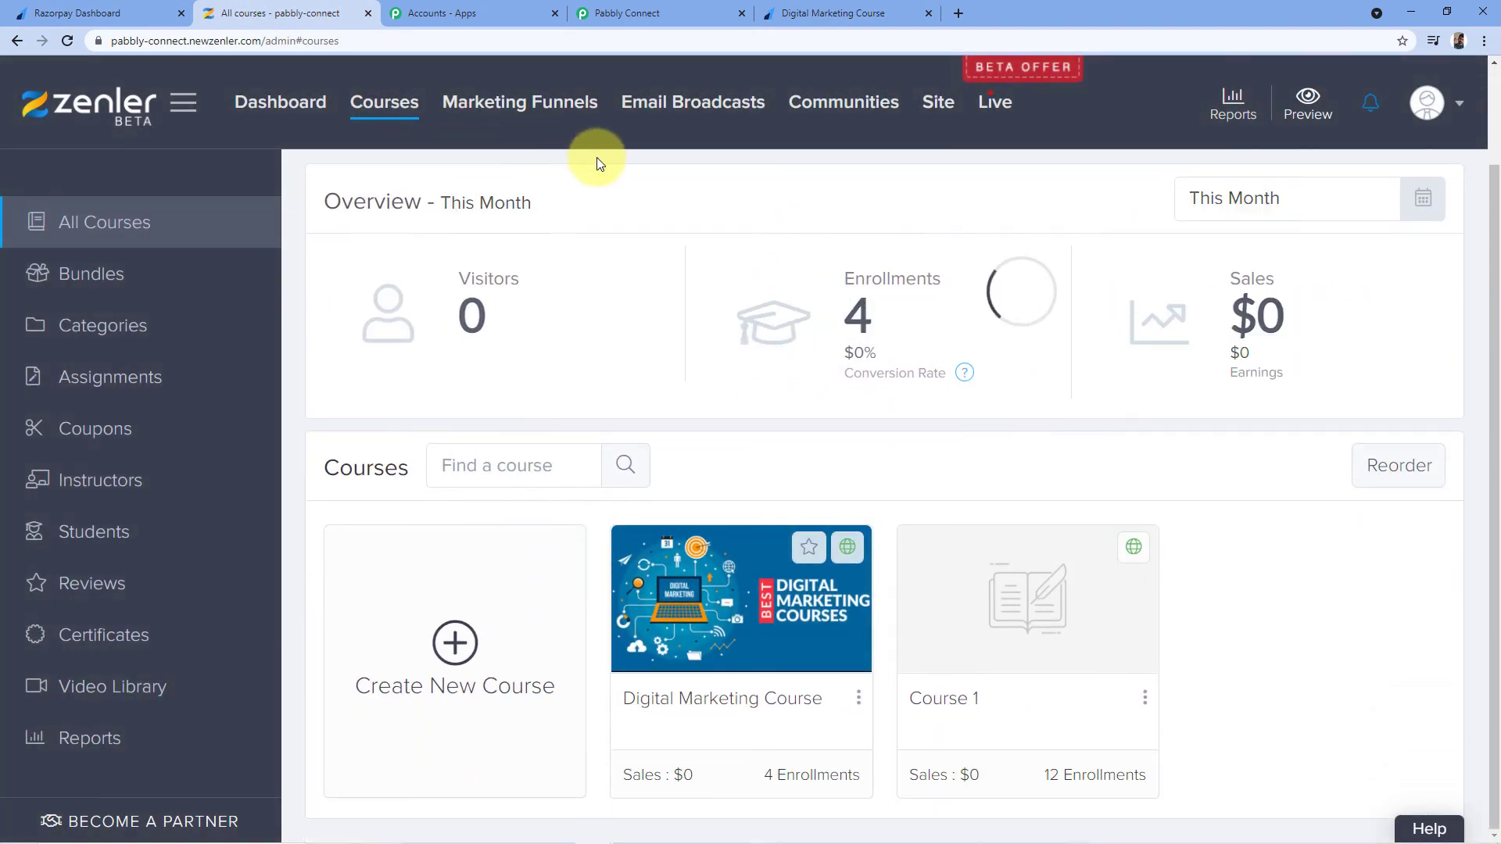
left_click(704, 699)
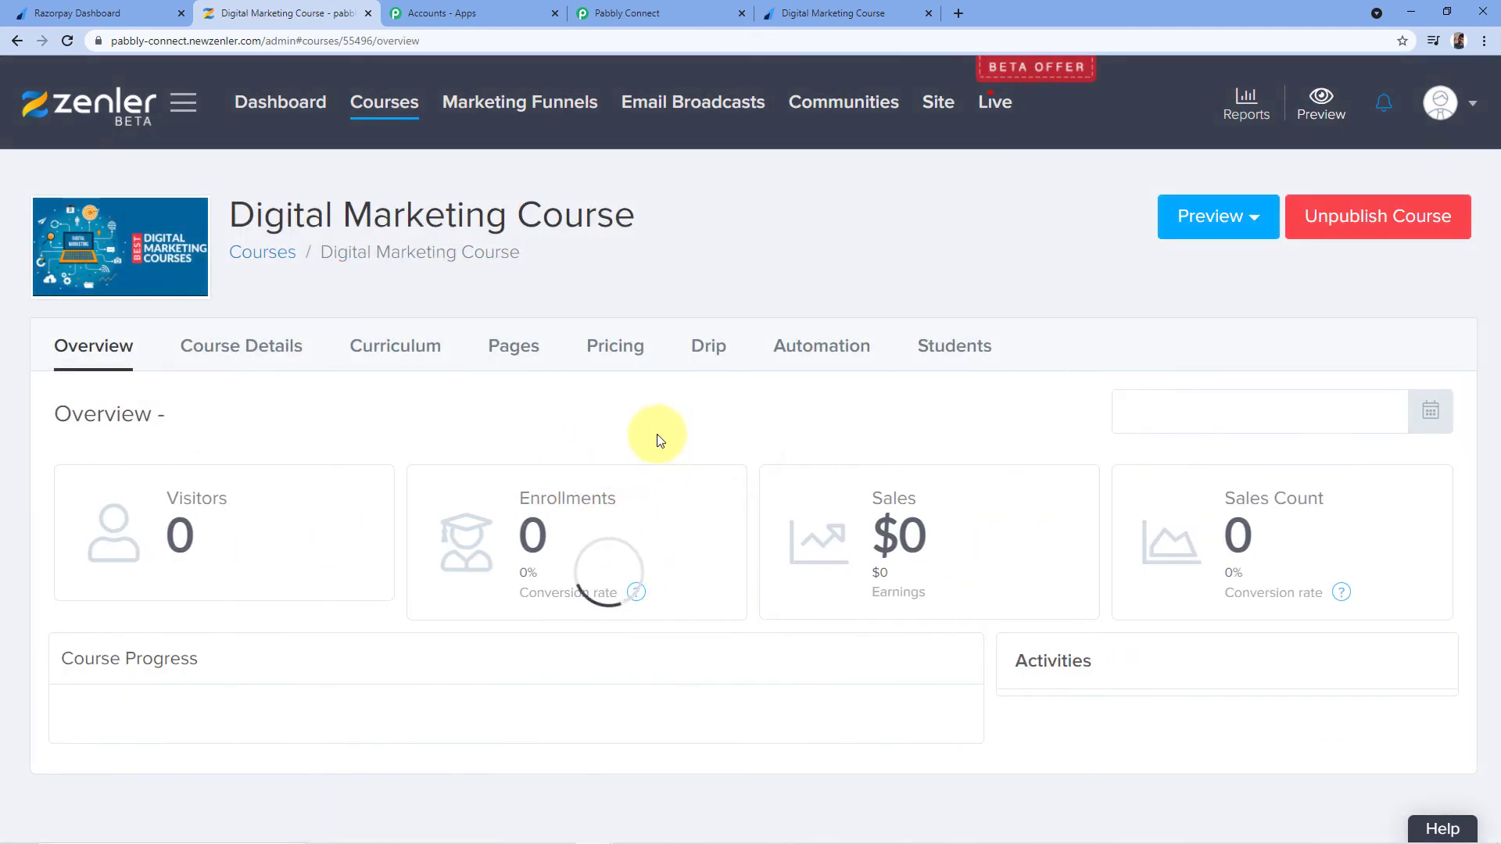
scroll(590, 409, "down", 2)
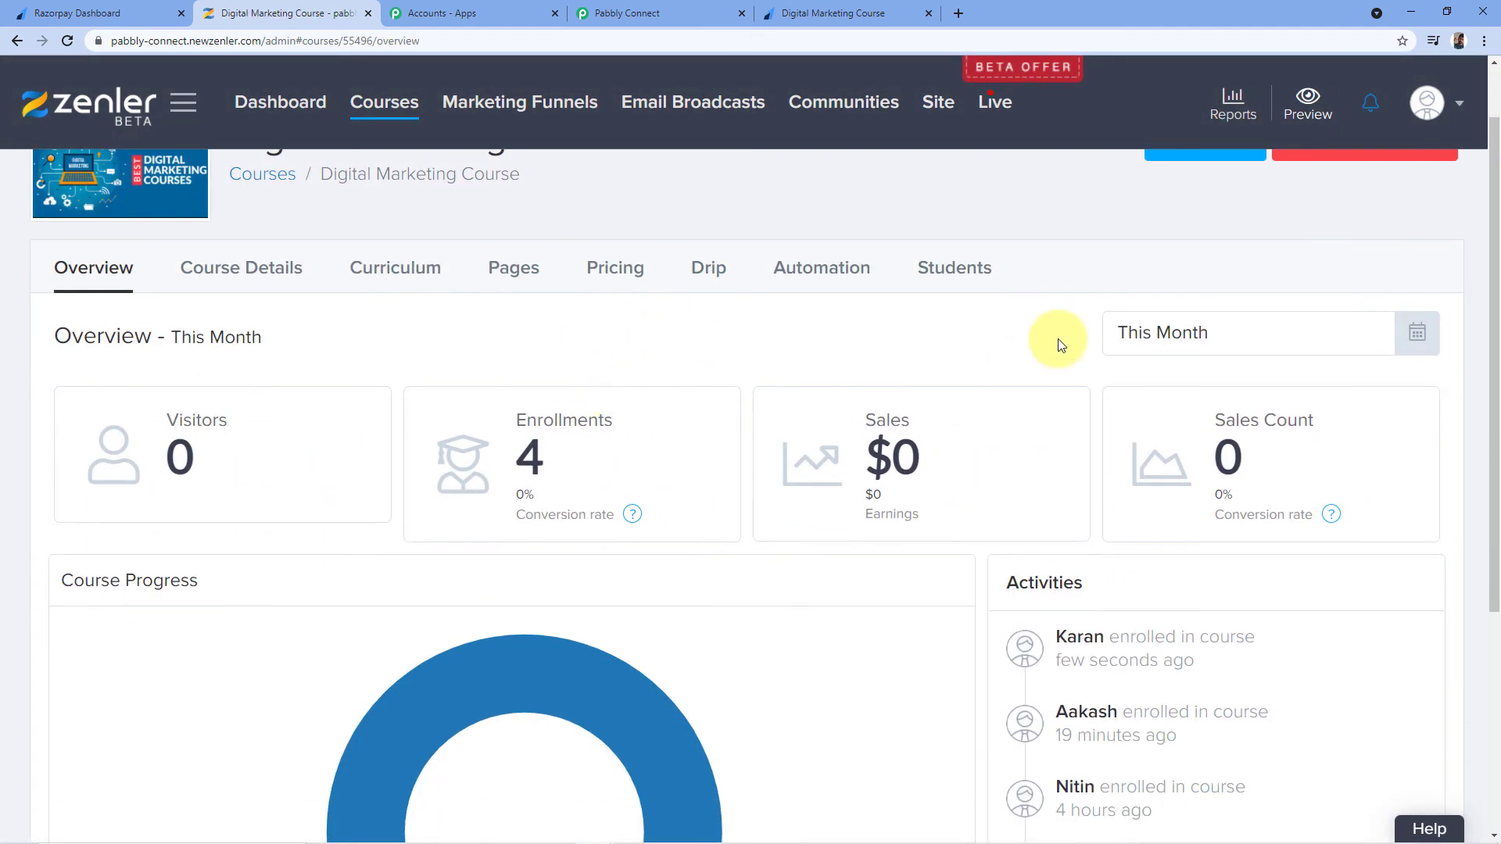
left_click(961, 271)
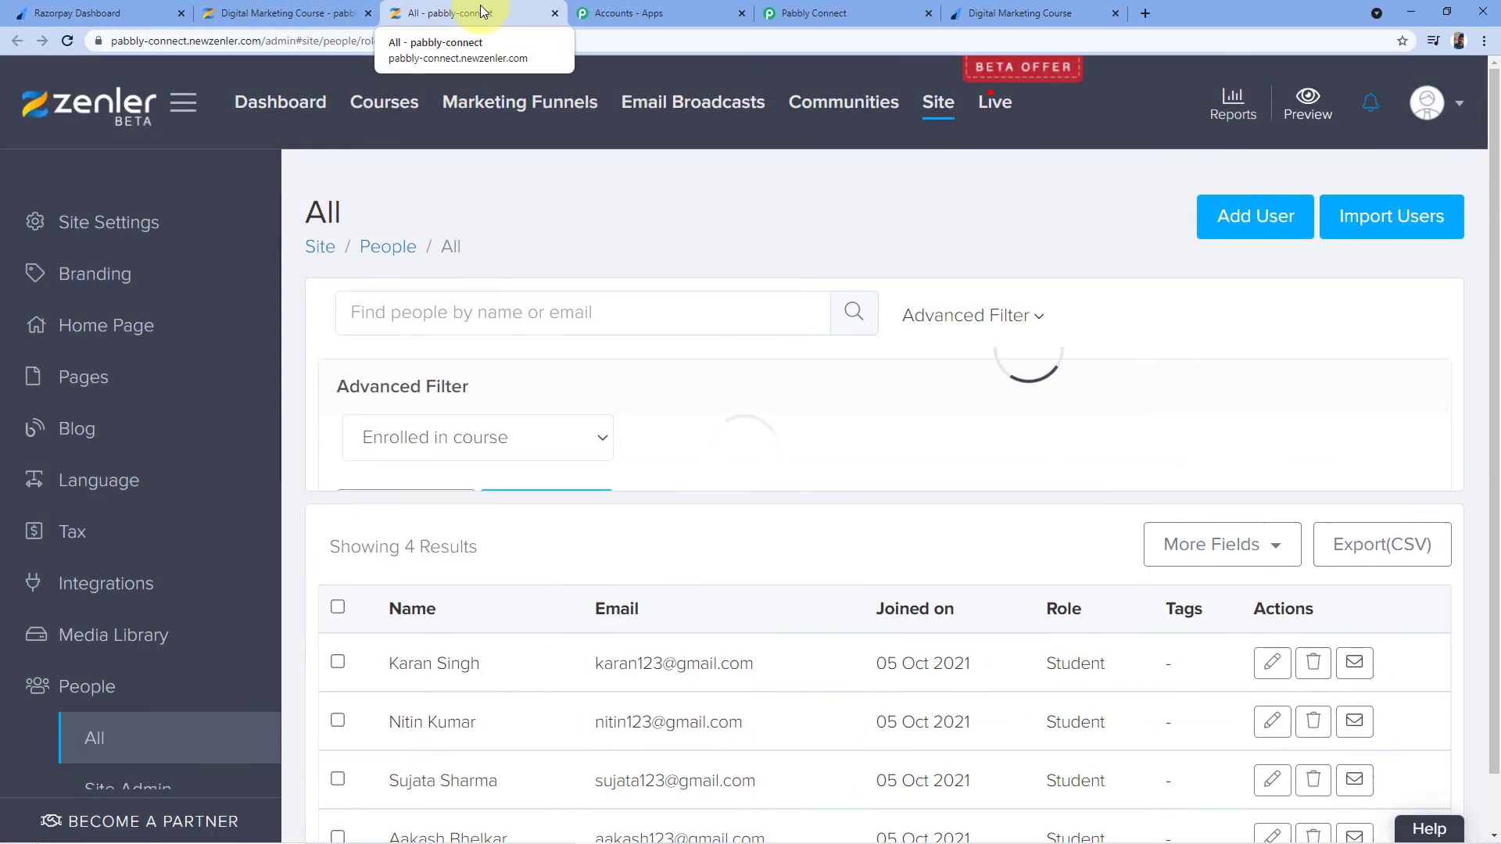
Compare the 4 enrolled students against the Razorpay payment confirmation to spot the new buyer
scroll(548, 379, "down", 2)
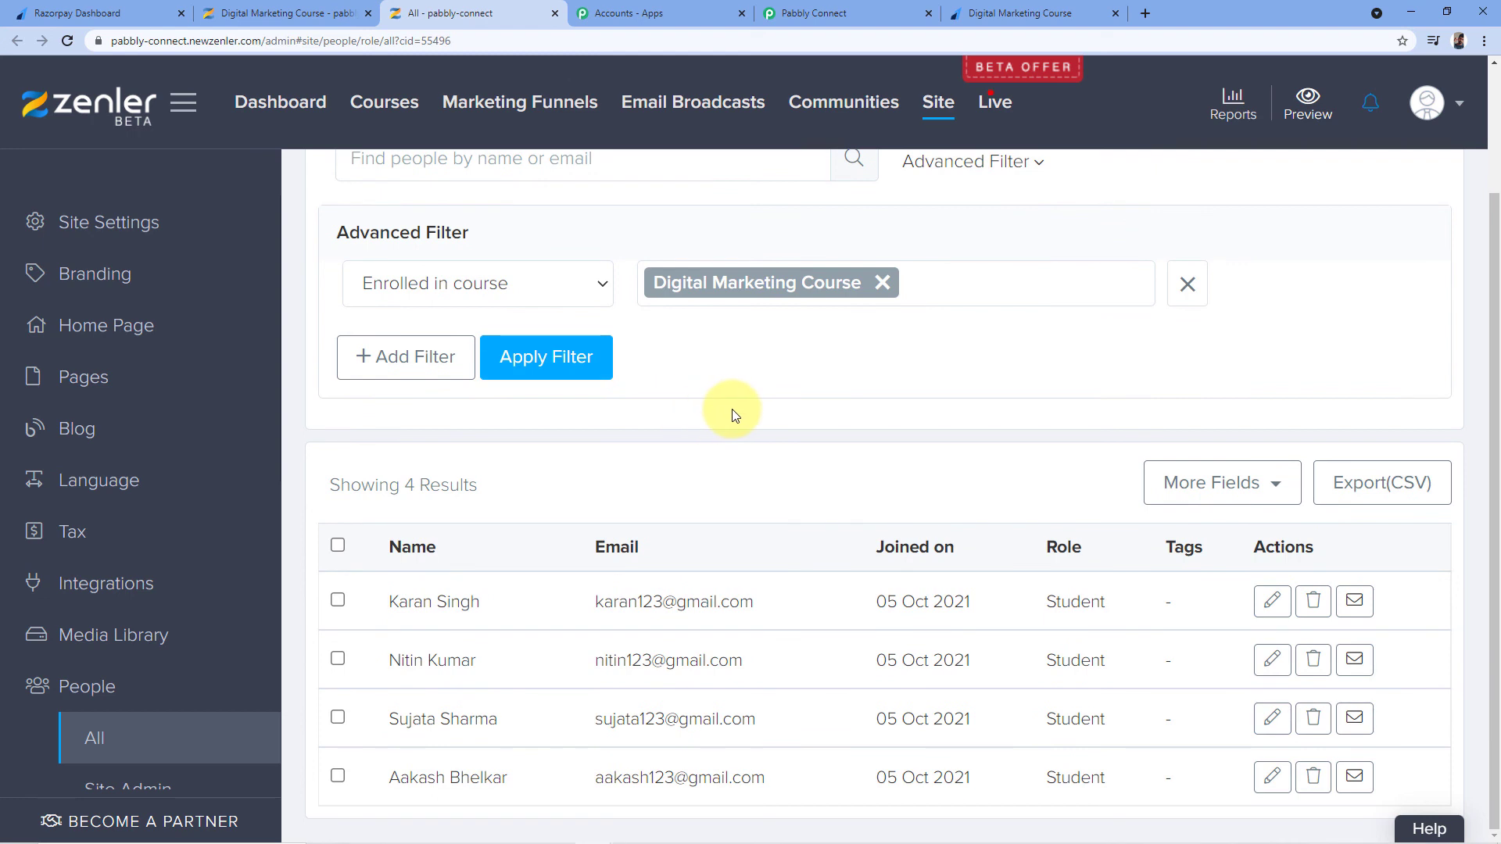
left_click(1020, 11)
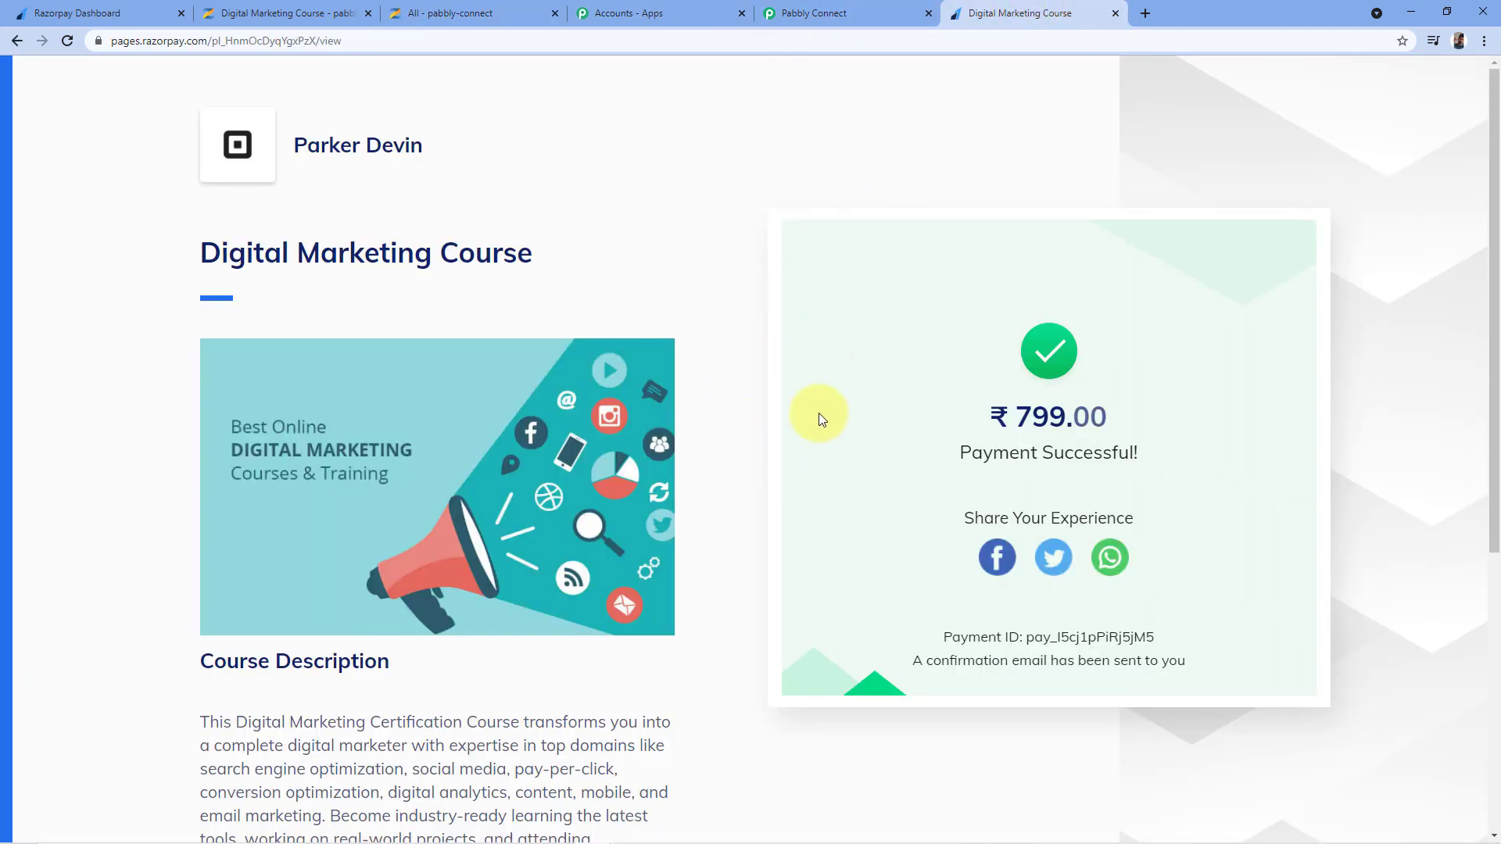
left_click(493, 14)
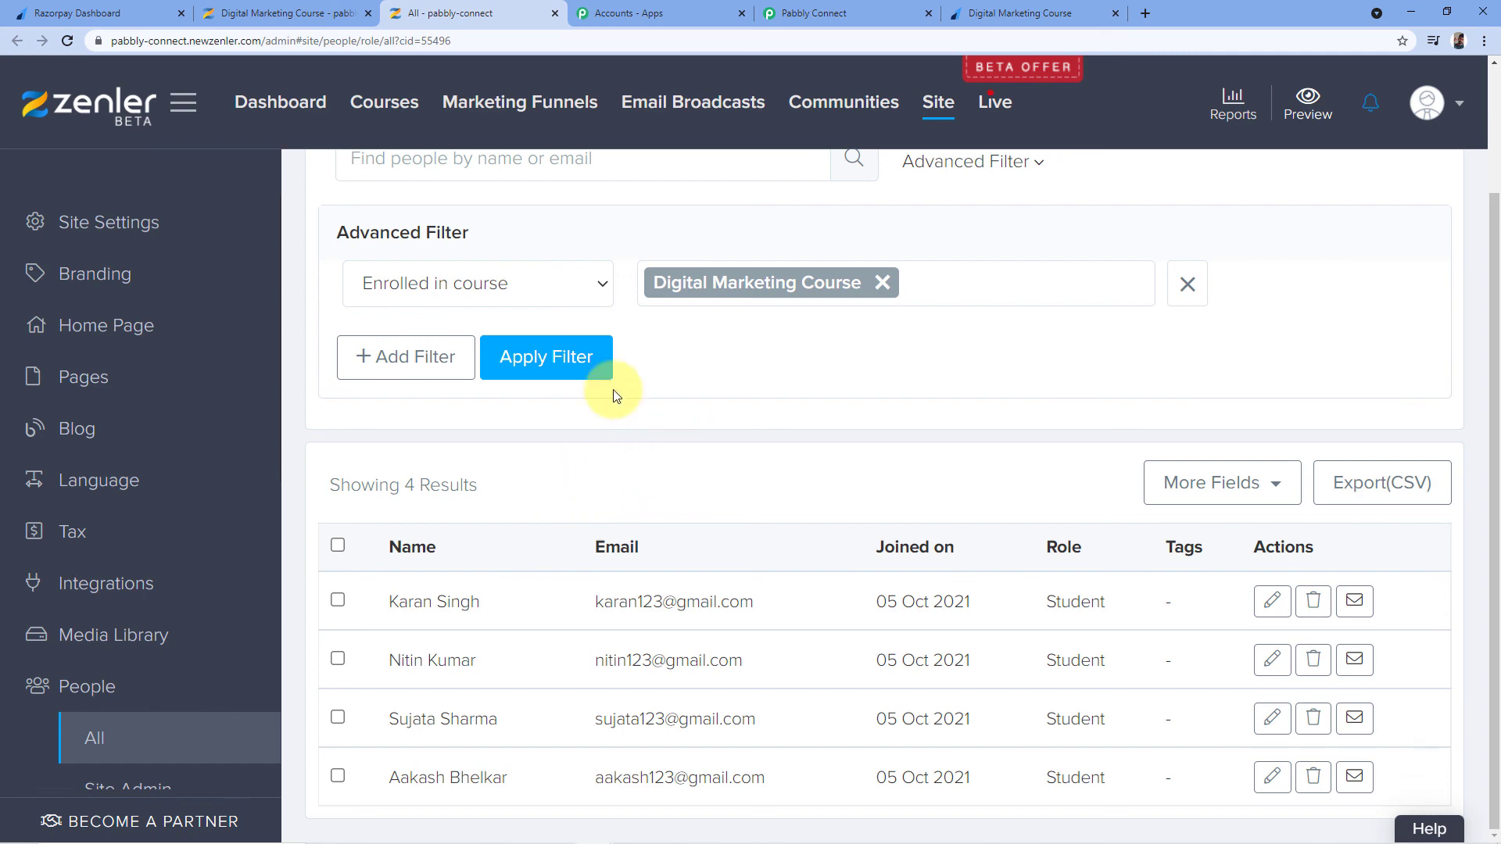
left_click(1040, 14)
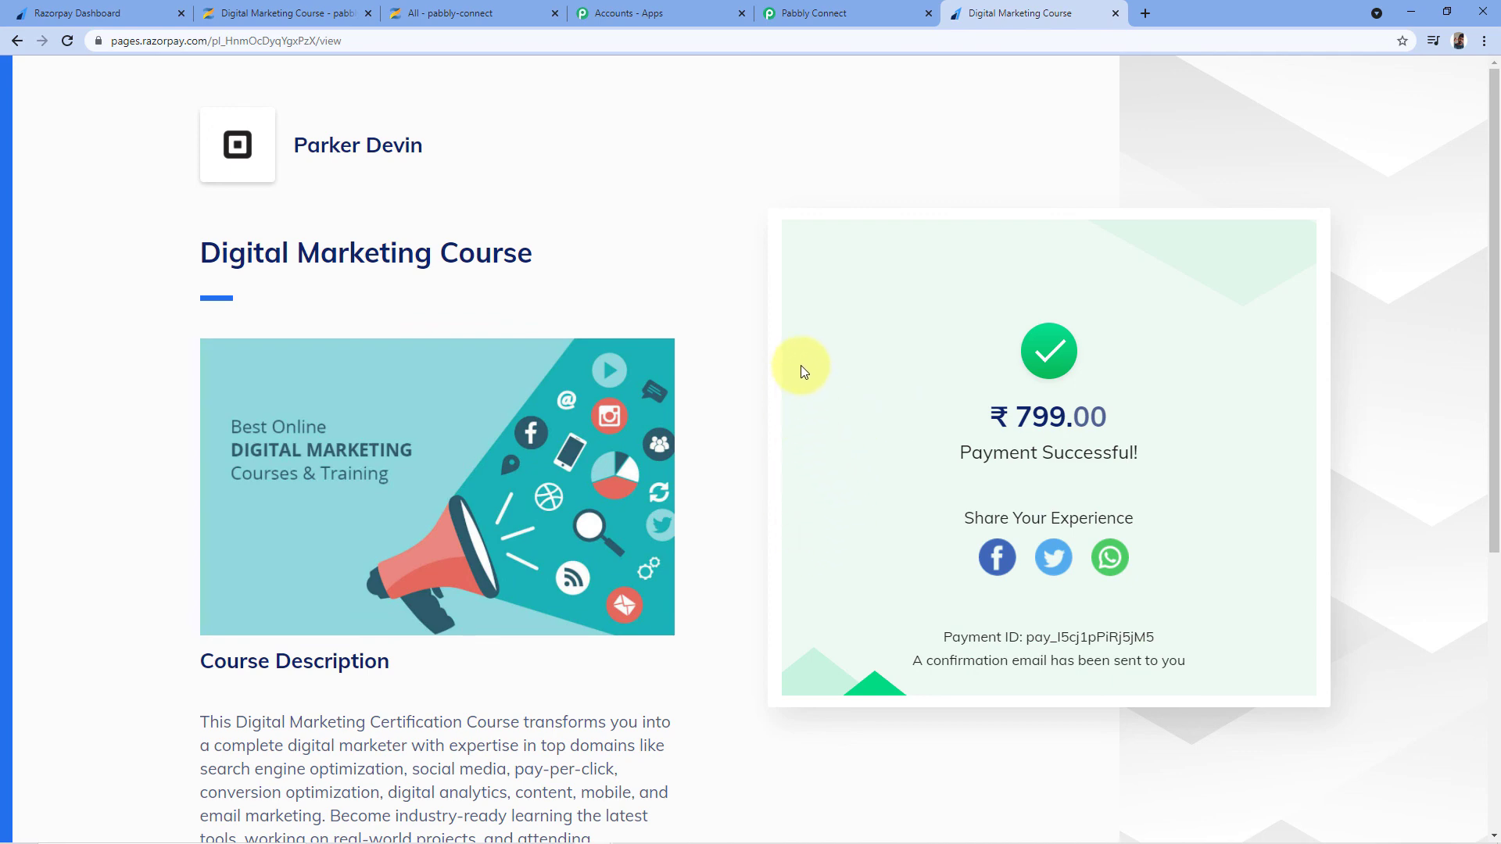
left_click(531, 11)
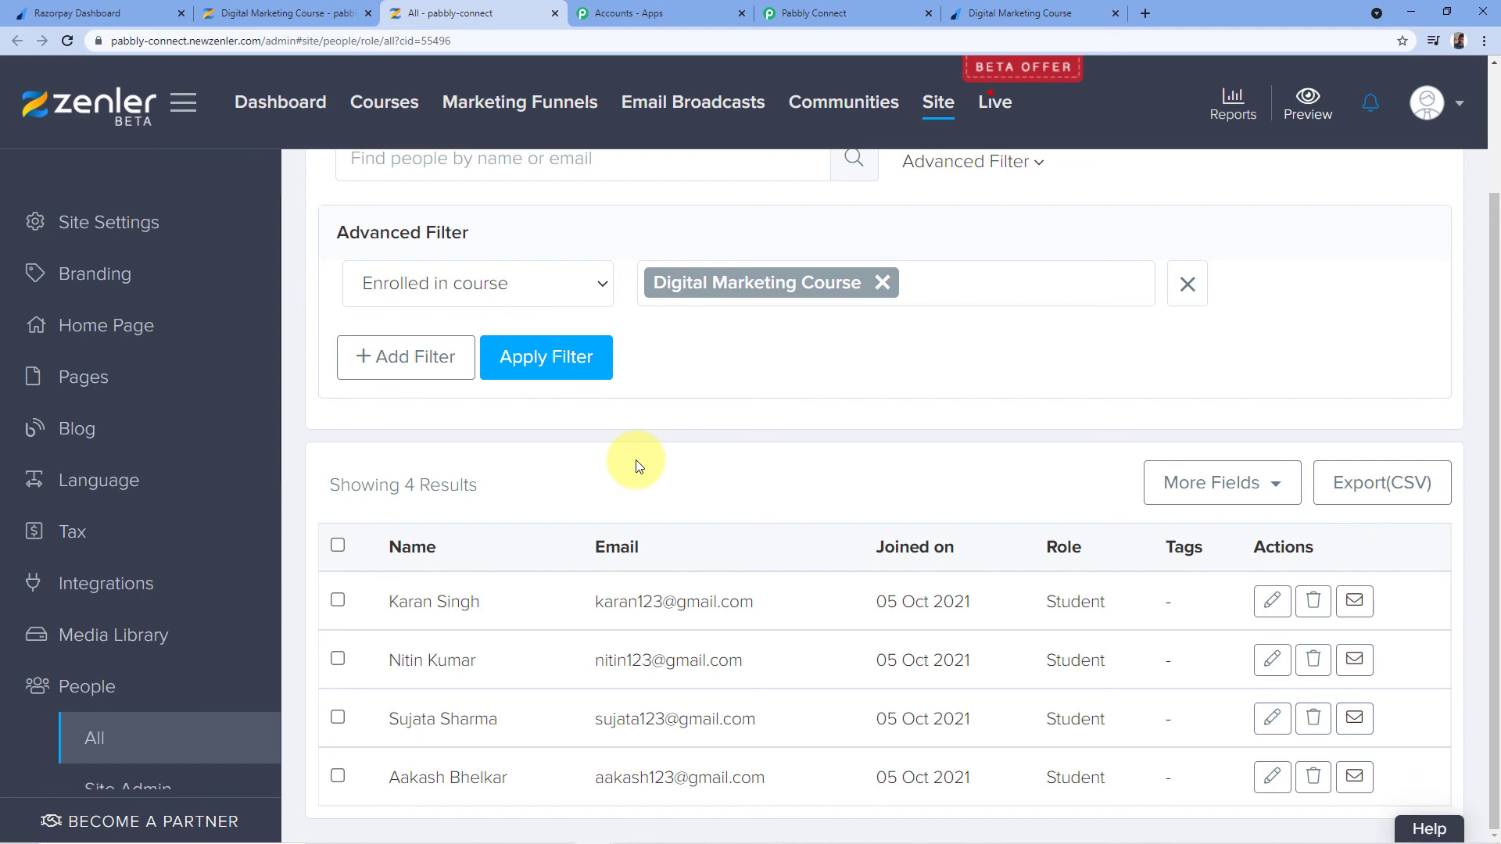
Return to Pabbly Connect and scroll through the Payment Captured, Search User and Router steps
left_click(831, 11)
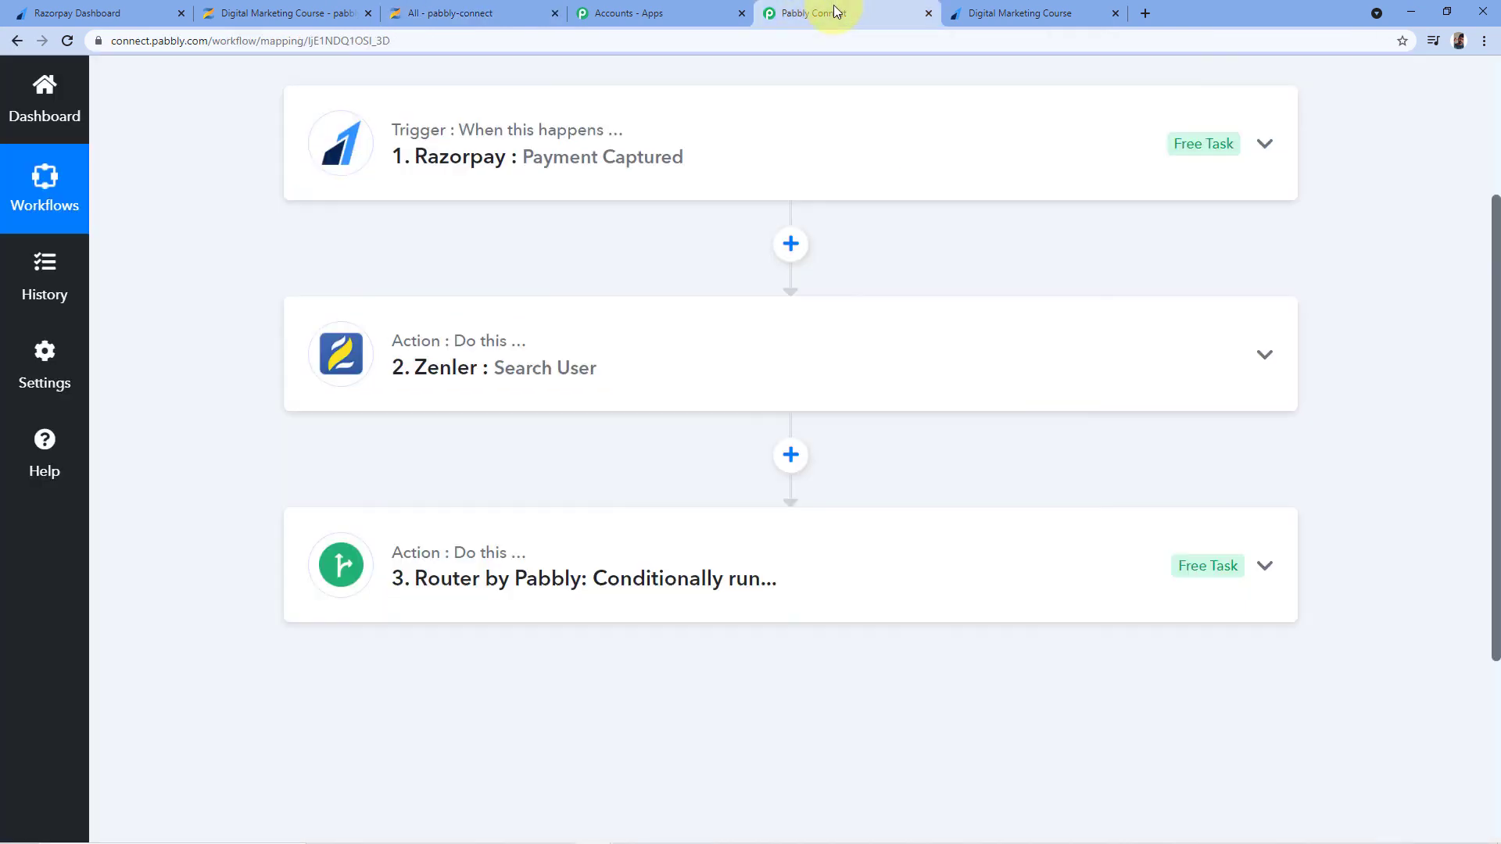
scroll(947, 298, "up", 3)
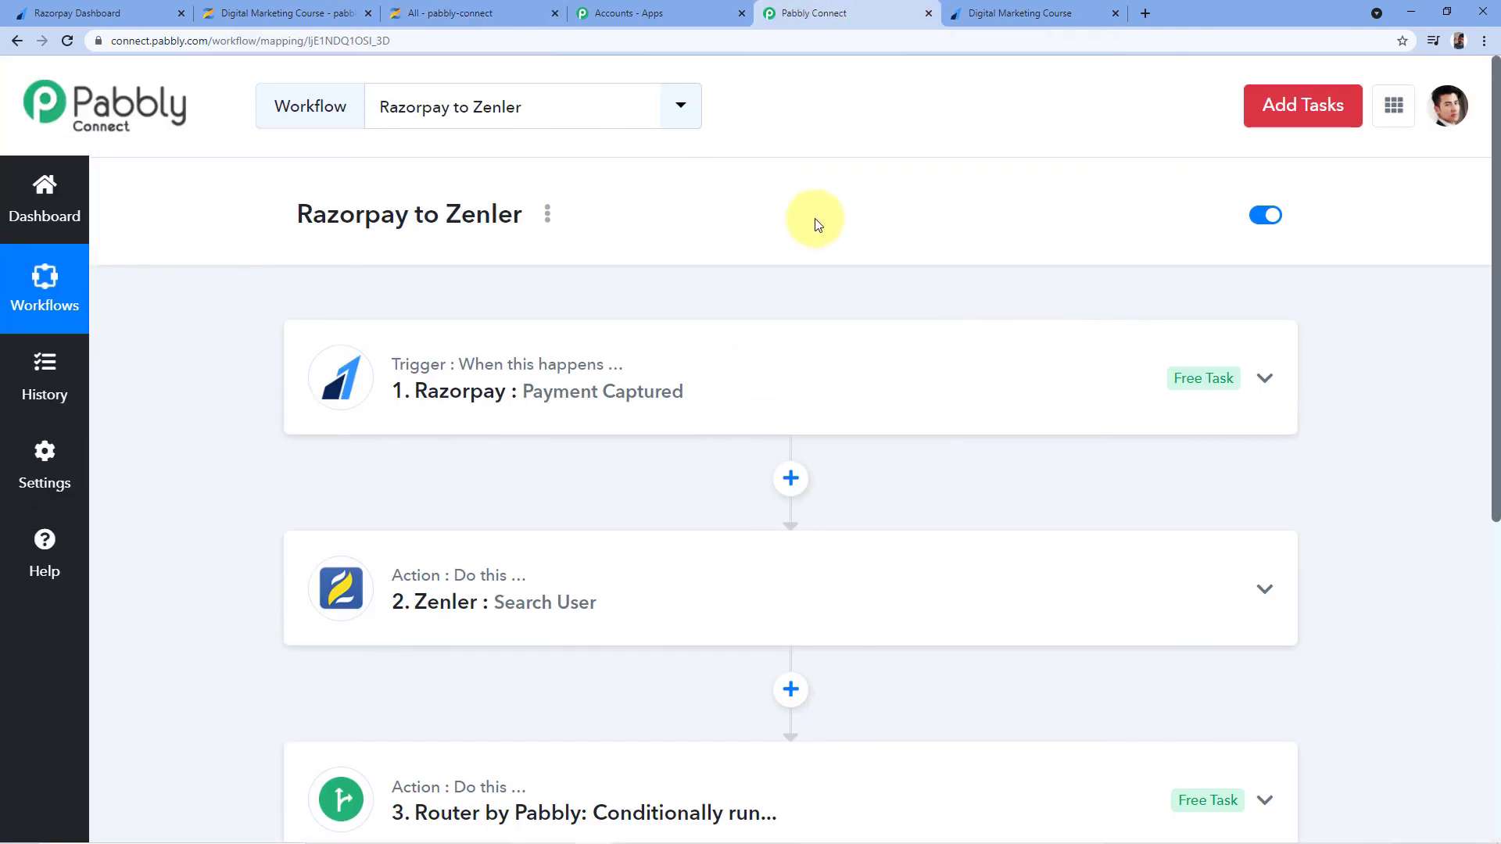
scroll(817, 203, "down", 1)
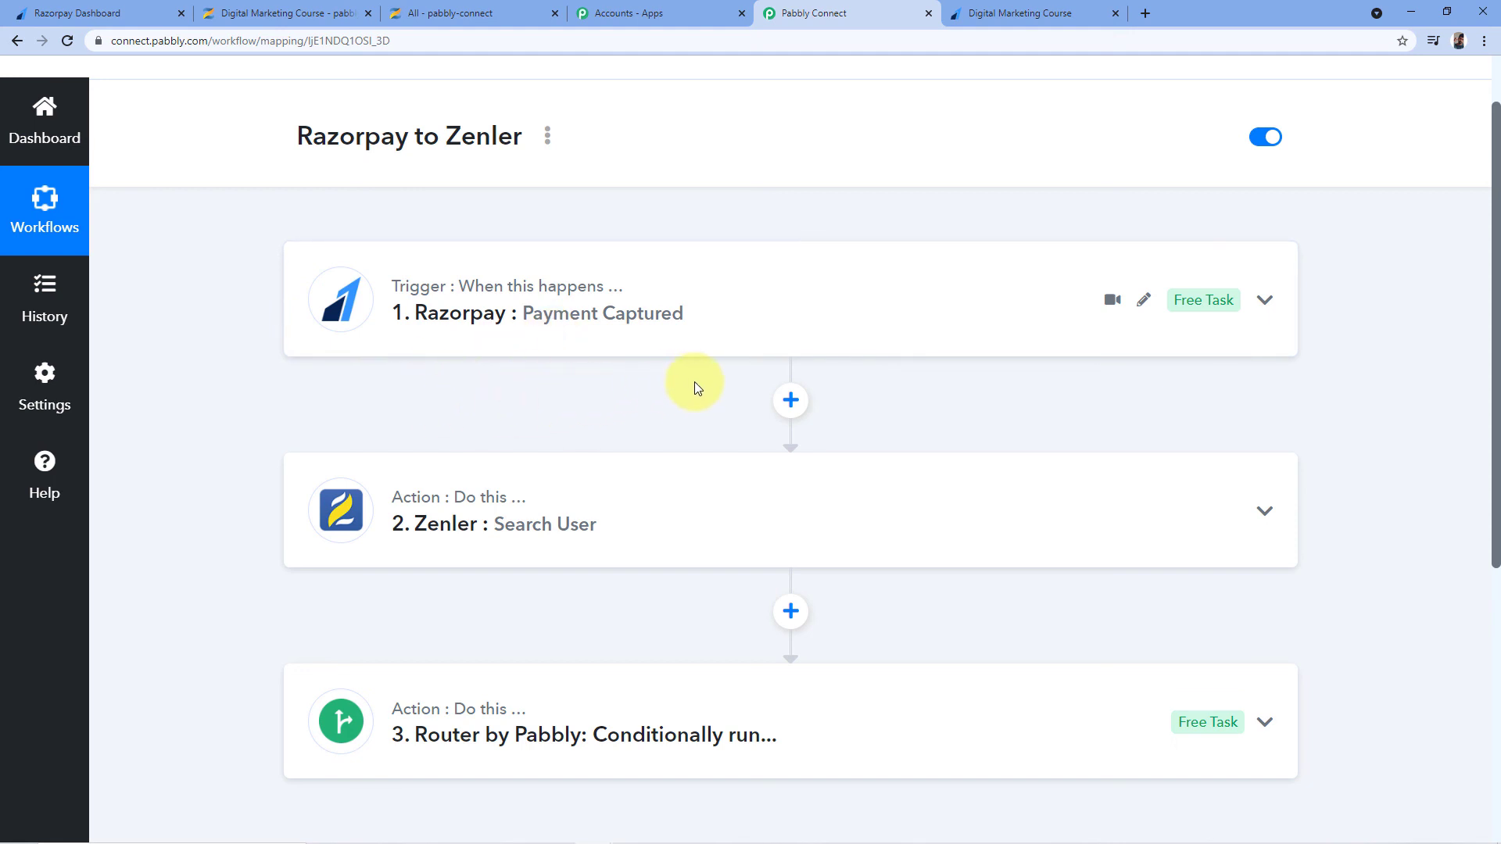
scroll(694, 383, "down", 2)
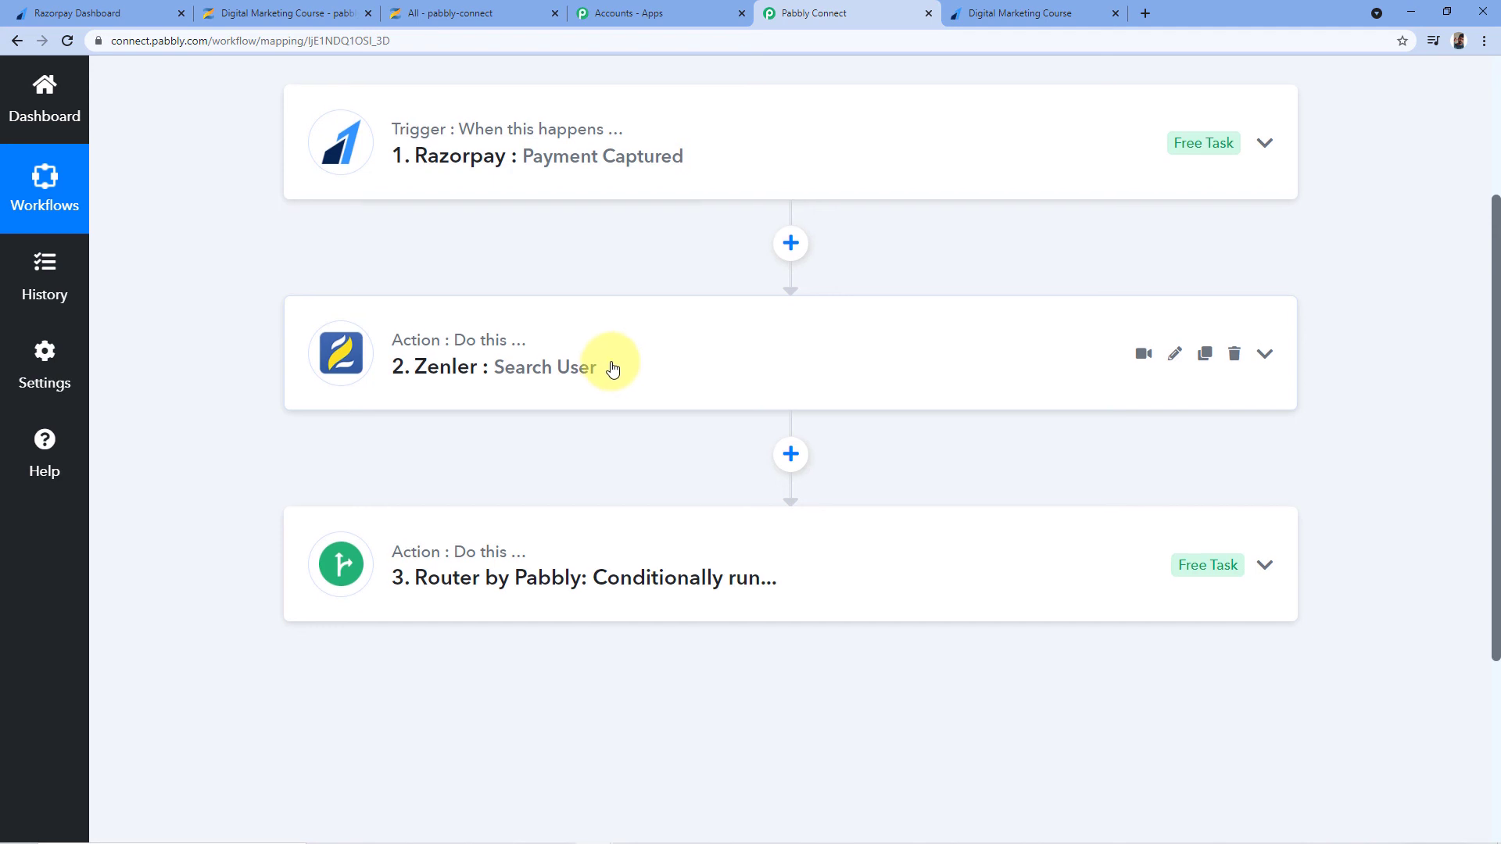
scroll(610, 360, "down", 1)
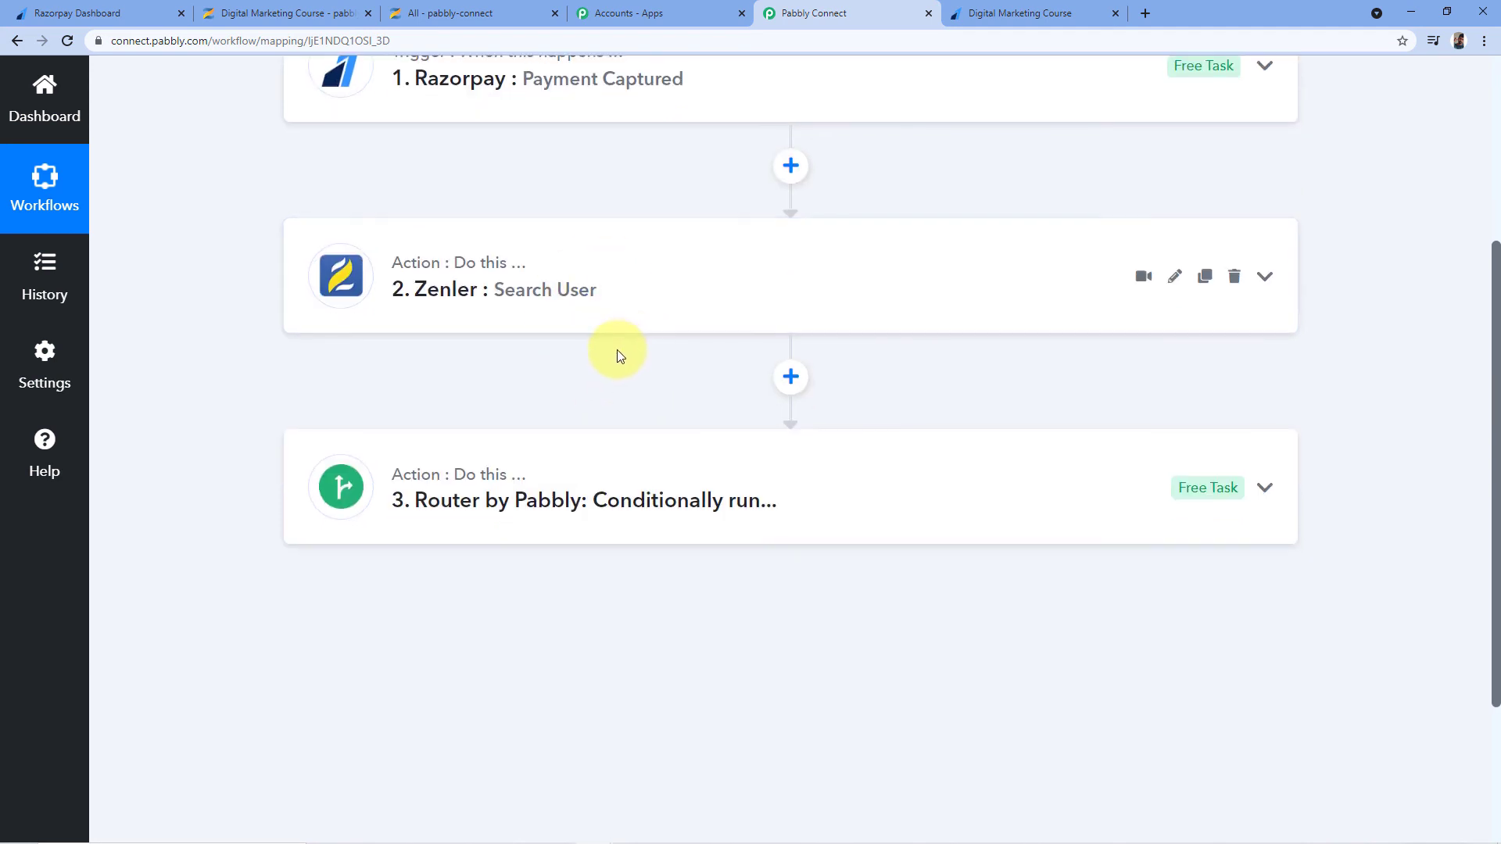
scroll(614, 336, "down", 1)
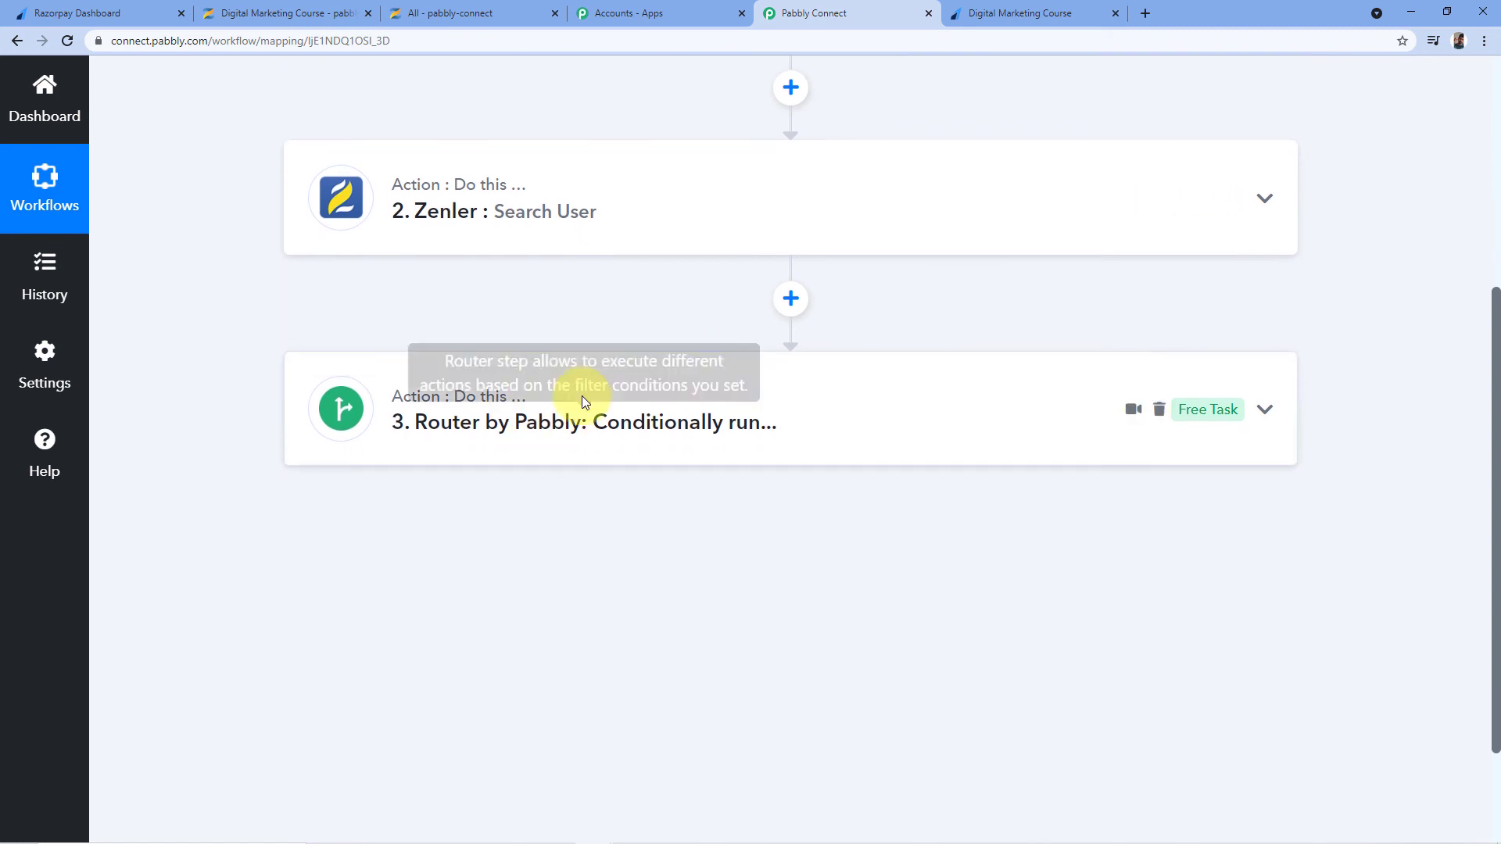
left_click(496, 375)
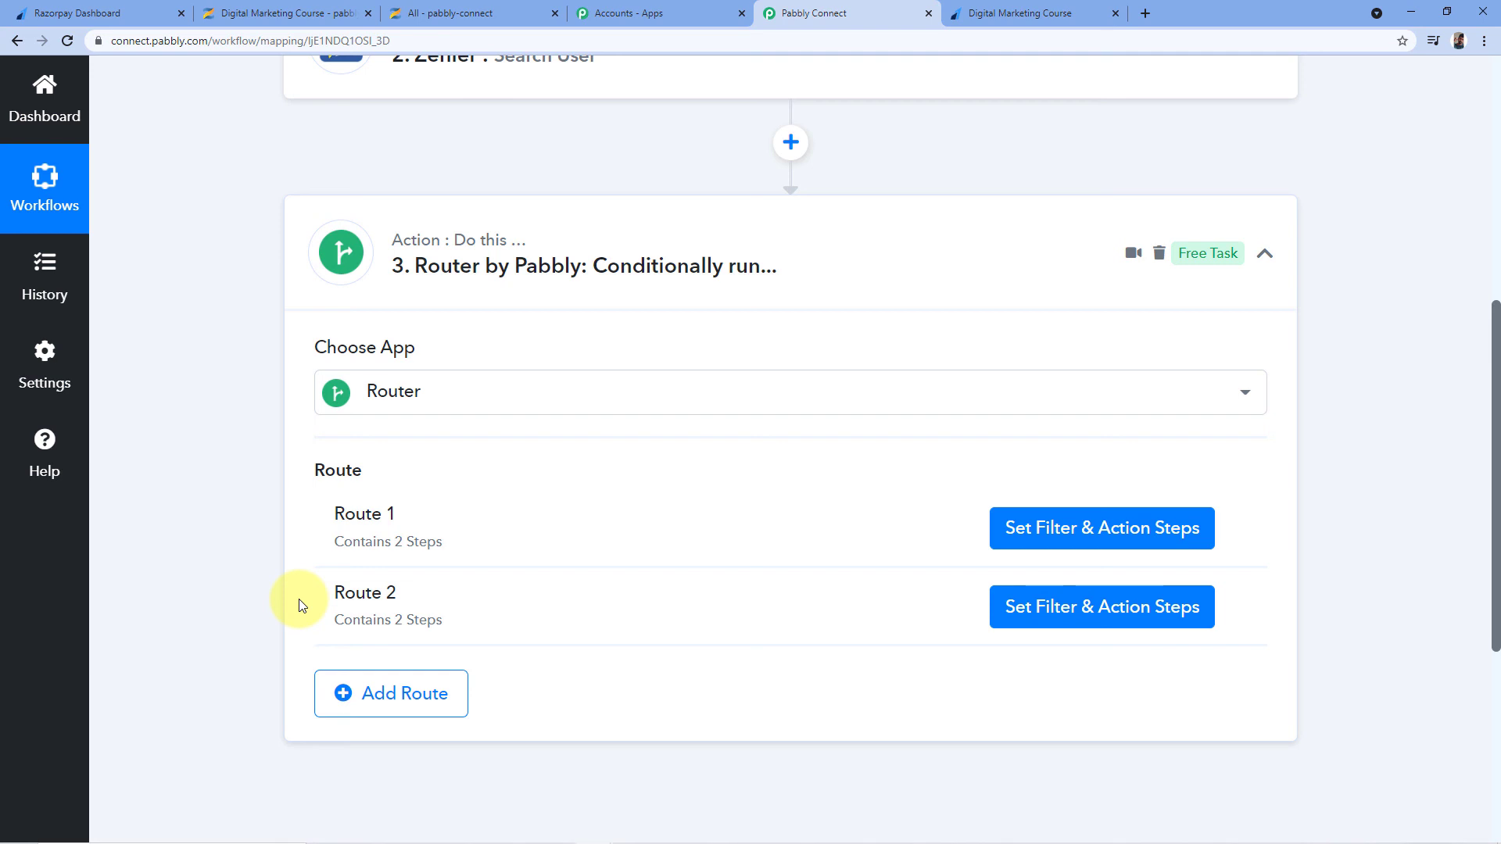
left_click(1266, 258)
scroll(1310, 328, "up", 7)
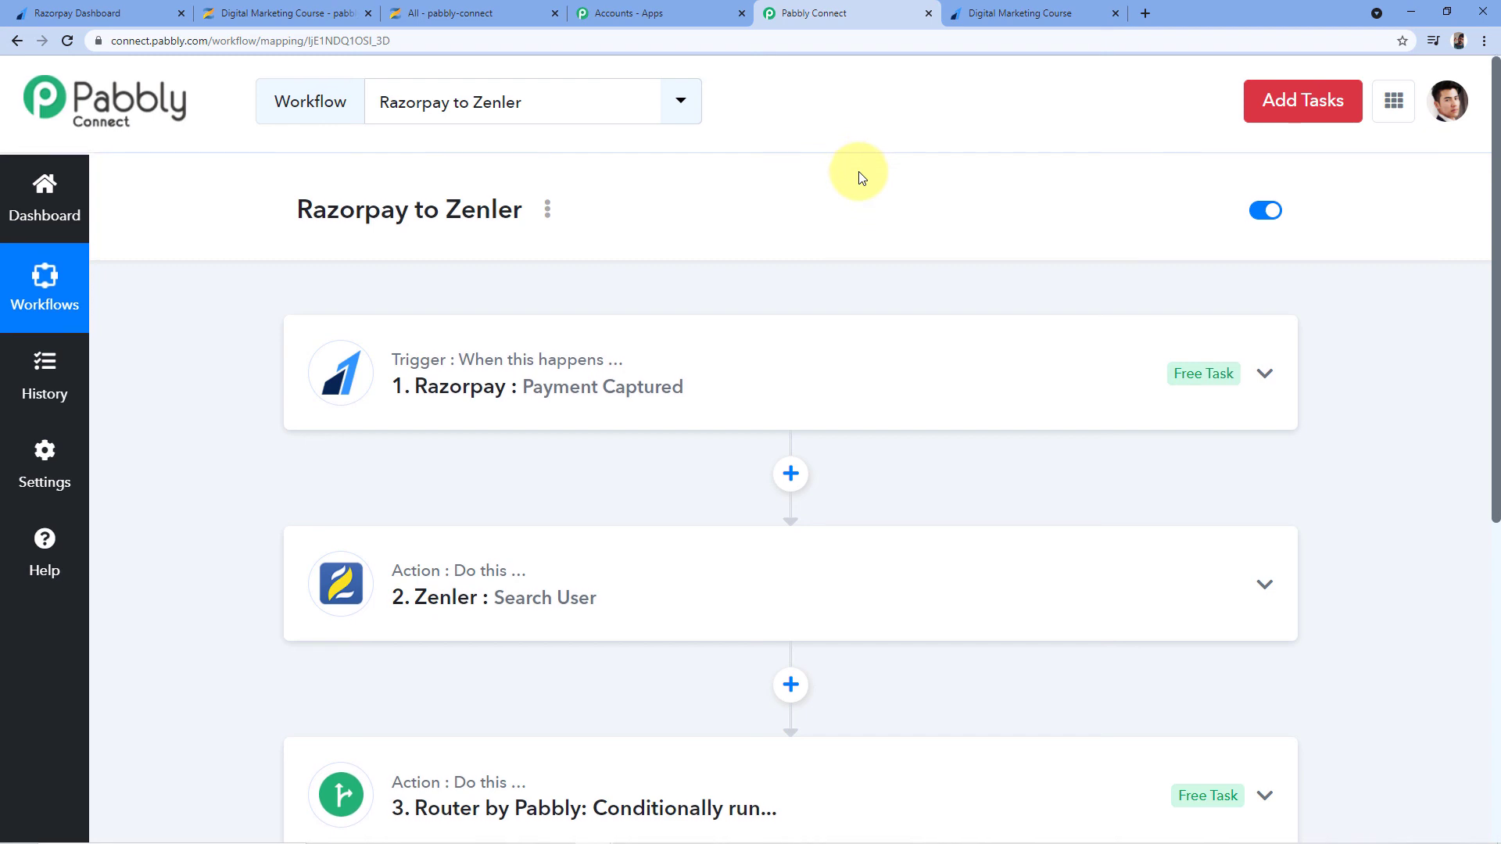
scroll(856, 141, "down", 1)
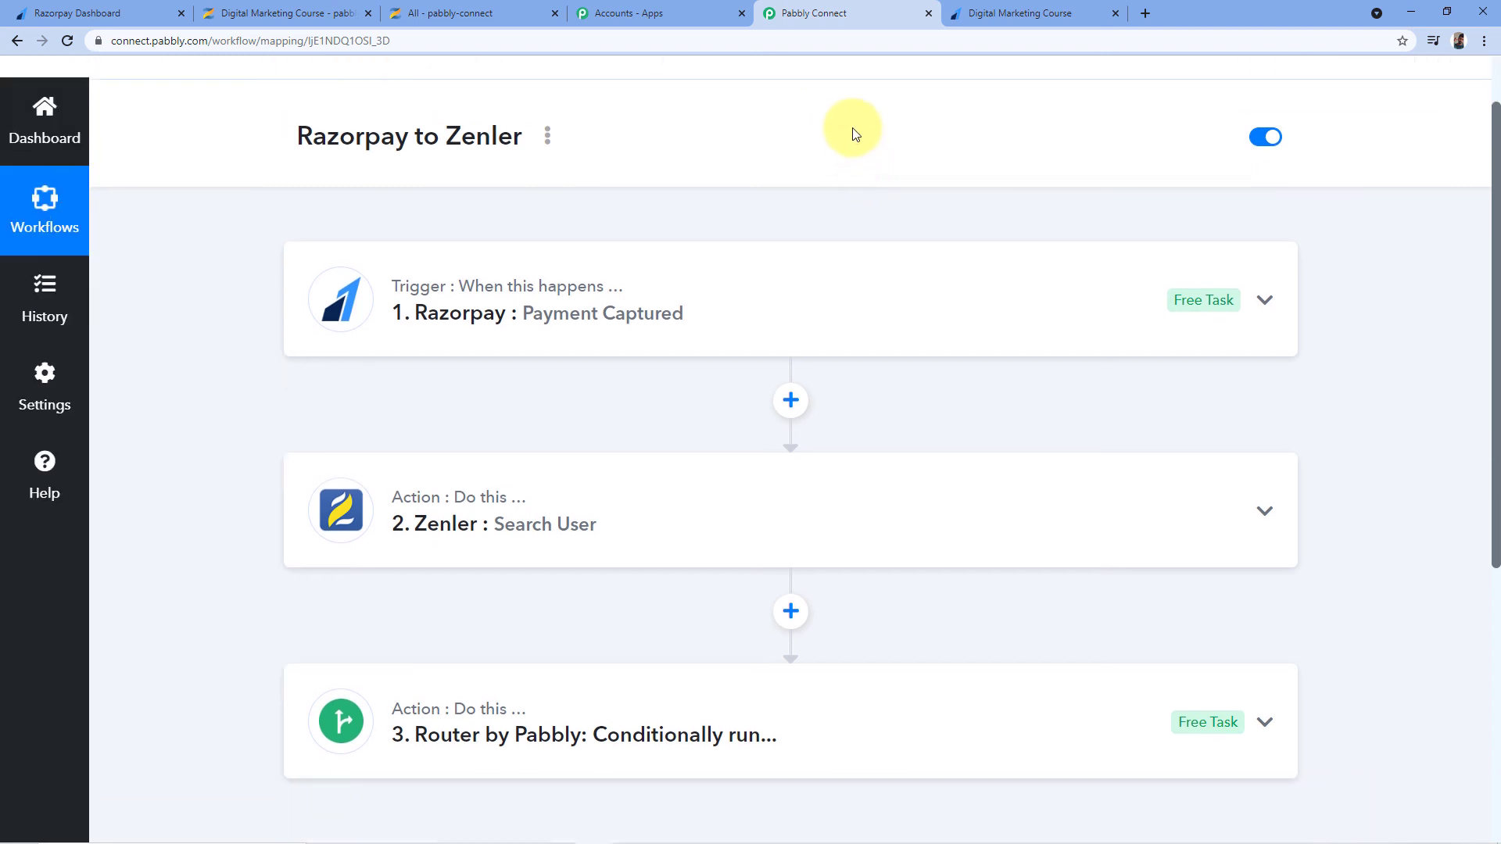